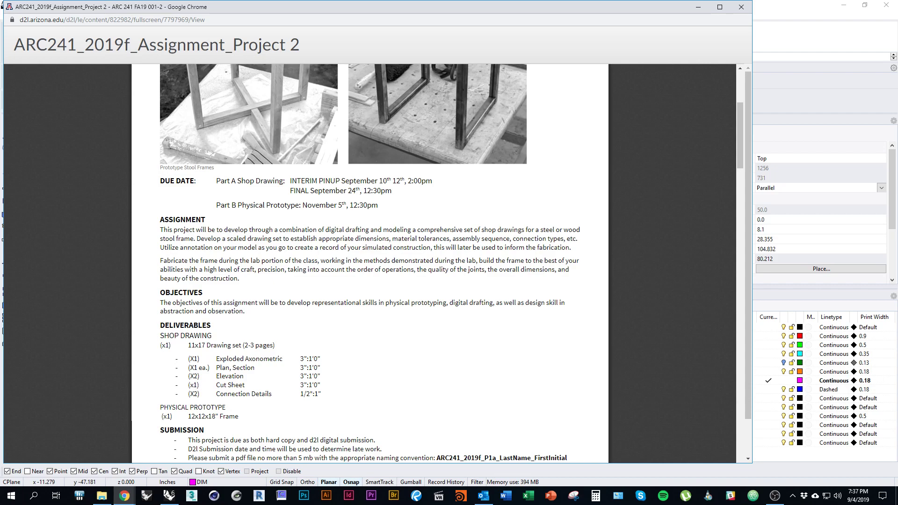
Review the assignment's overall wood frame dimensions and connection details, and switch to the wood frame model in Rhino.
scroll(370, 264, down, 20)
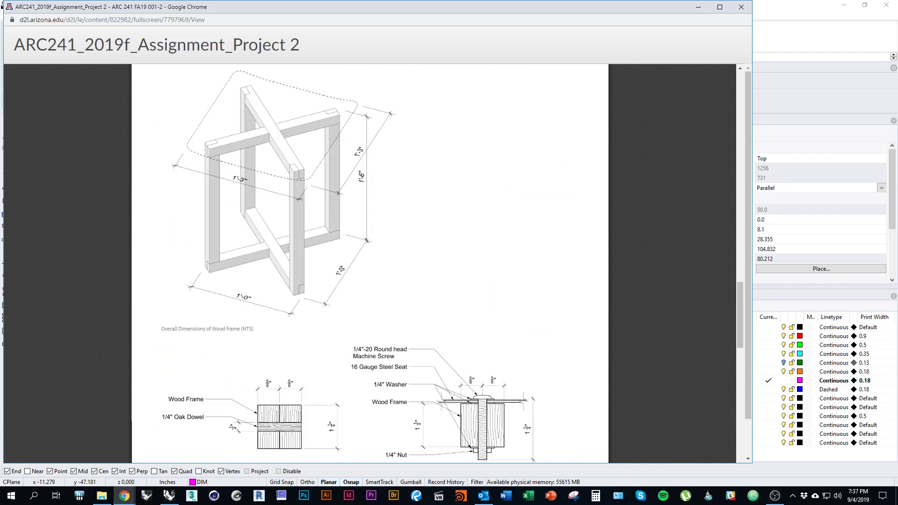
scroll(370, 264, down, 2)
scroll(370, 264, up, 2)
key(alt+Tab)
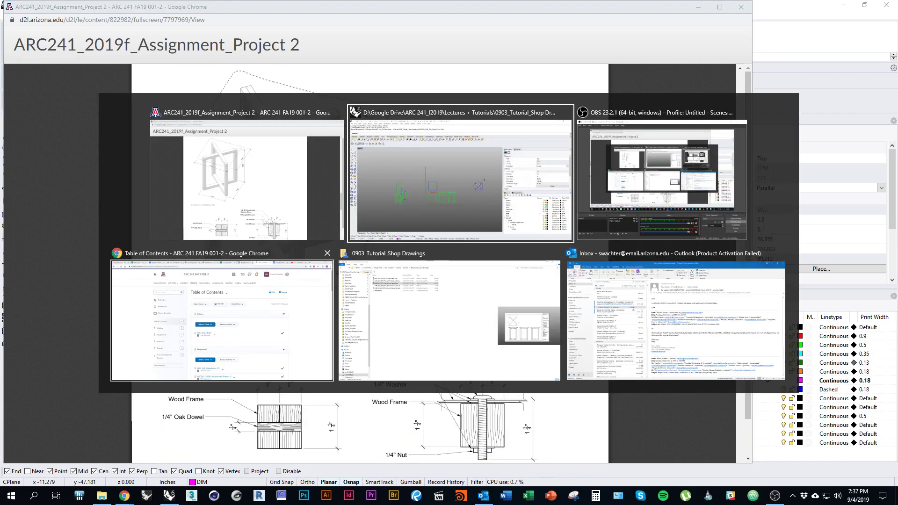
Examine the exploded 3D wood stool frame, its separated members and their joints from several angles.
right_drag(524, 363, 429, 279)
scroll(484, 304, up, 6)
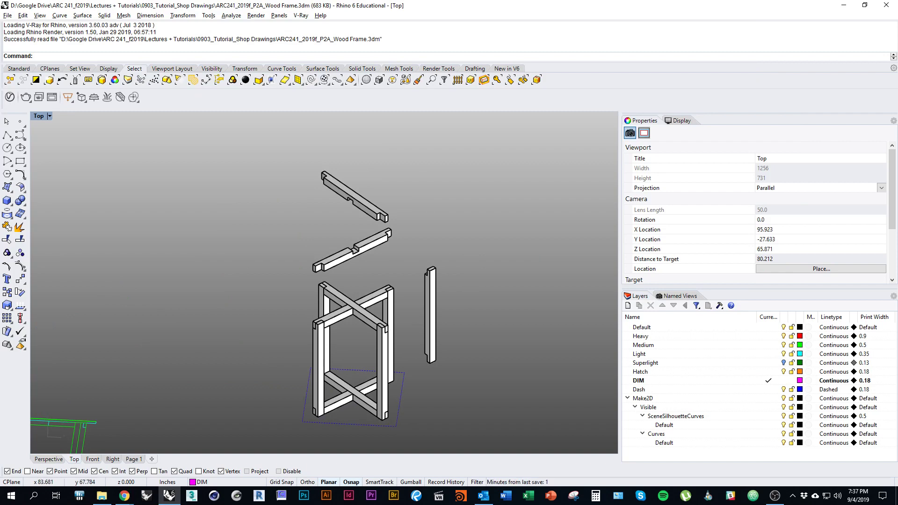
right_drag(421, 365, 439, 358)
scroll(435, 374, up, 2)
scroll(366, 305, down, 2)
right_drag(366, 305, 361, 320)
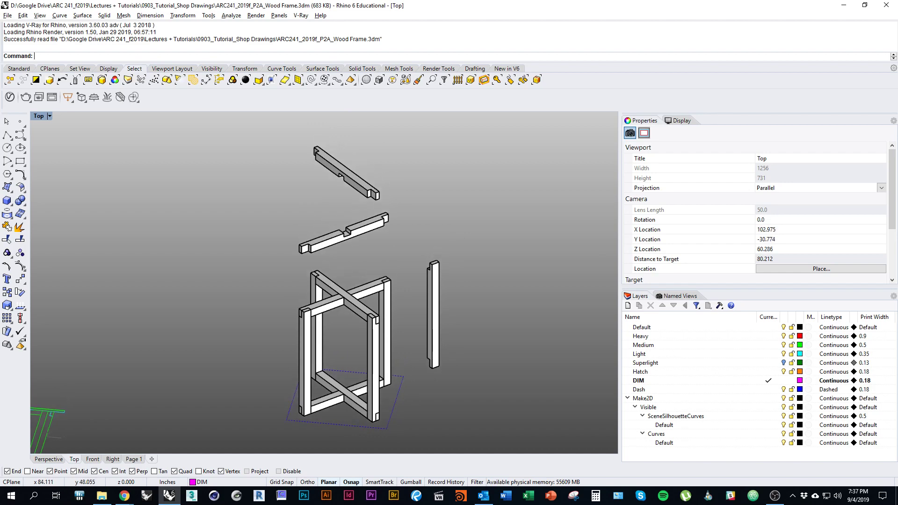
right_drag(384, 325, 380, 310)
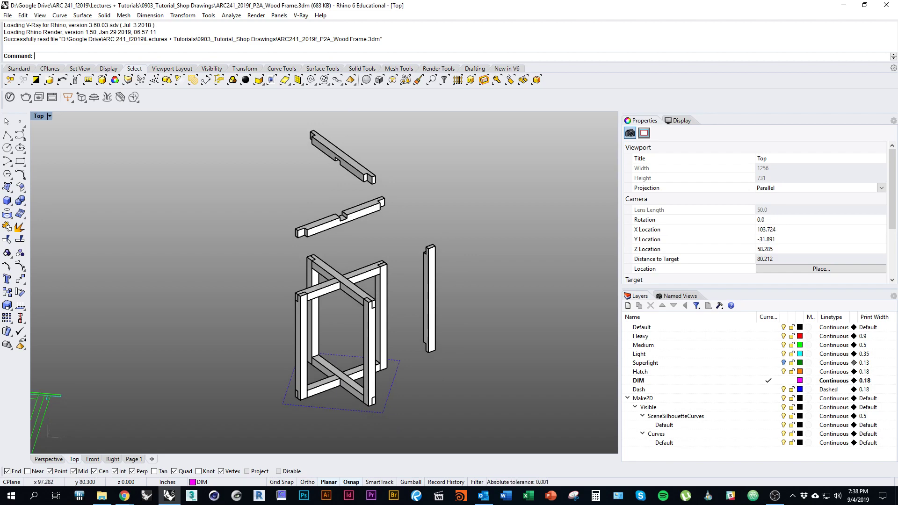
scroll(398, 304, down, 7)
right_drag(399, 320, 439, 333)
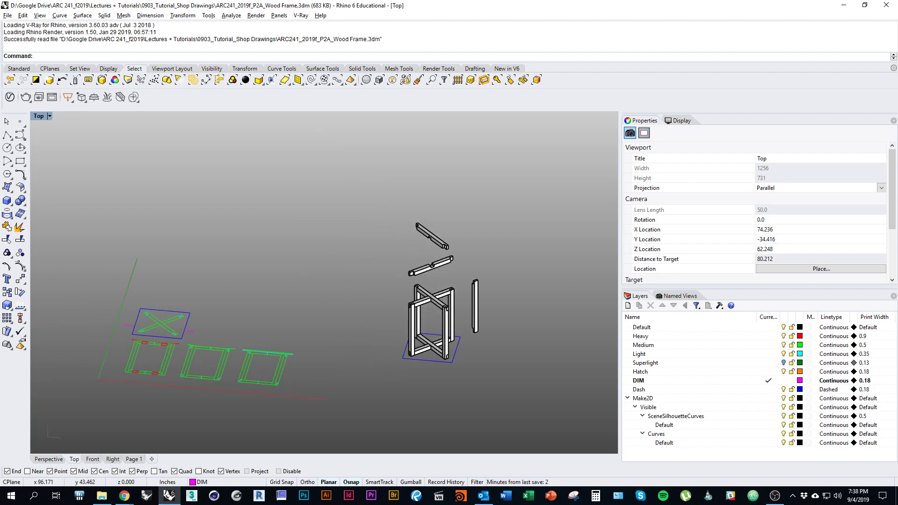
Compare the frame in the Top view with an angled view, and inspect the notches in the exploded cross members up close.
text(Top)
key(Return)
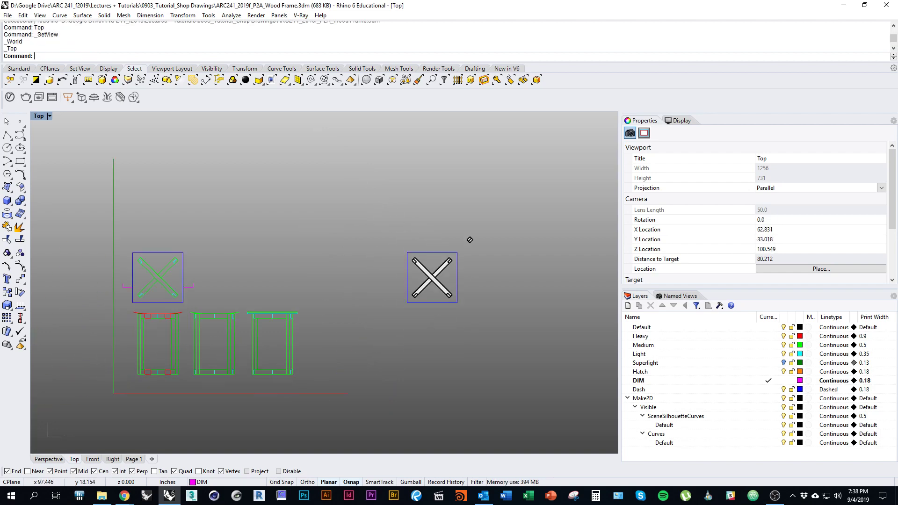
right_drag(470, 240, 530, 248)
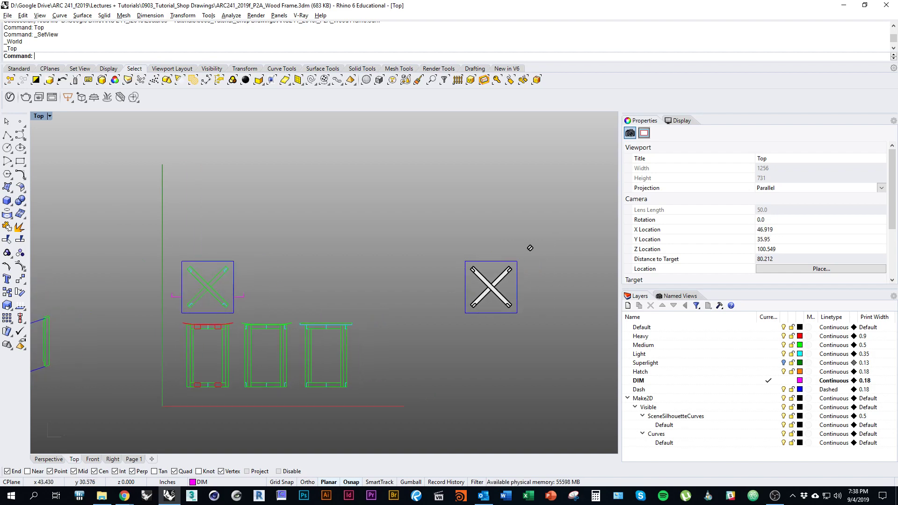
scroll(312, 301, up, 3)
right_drag(312, 301, 276, 310)
ctrl+shift+right_drag(499, 327, 495, 238)
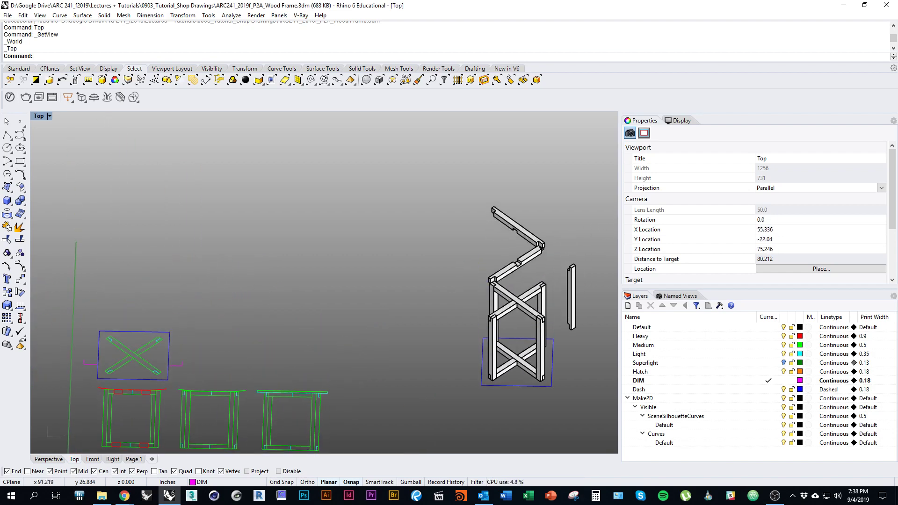
scroll(468, 304, up, 5)
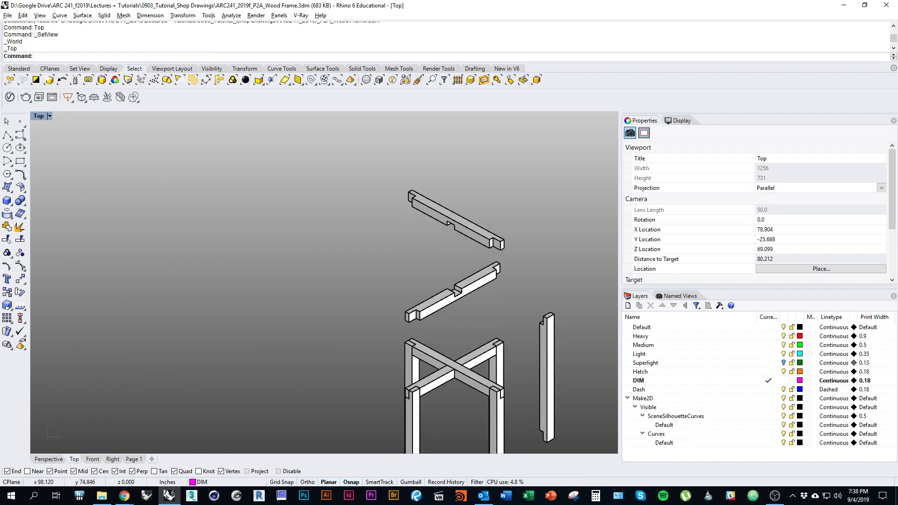
scroll(492, 308, up, 4)
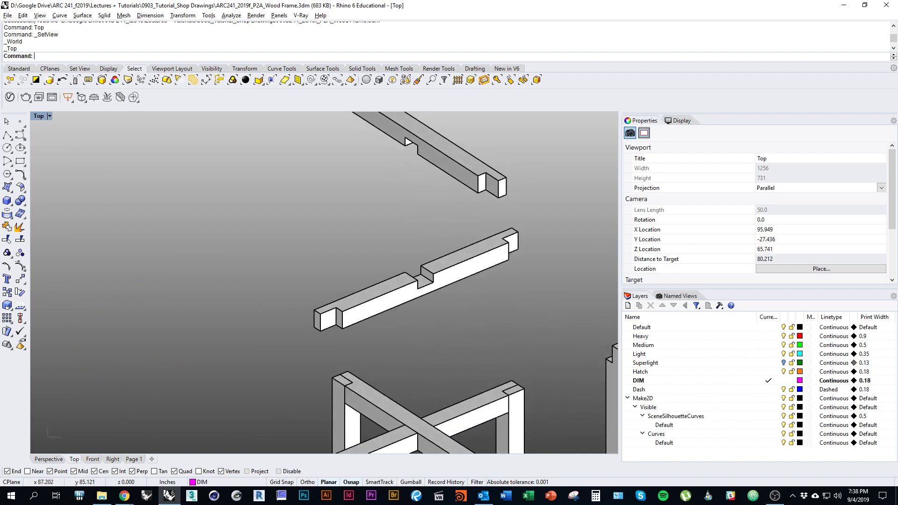
Return the viewport to the world Top view, showing the plan and elevation drawings.
scroll(548, 290, down, 12)
text(top)
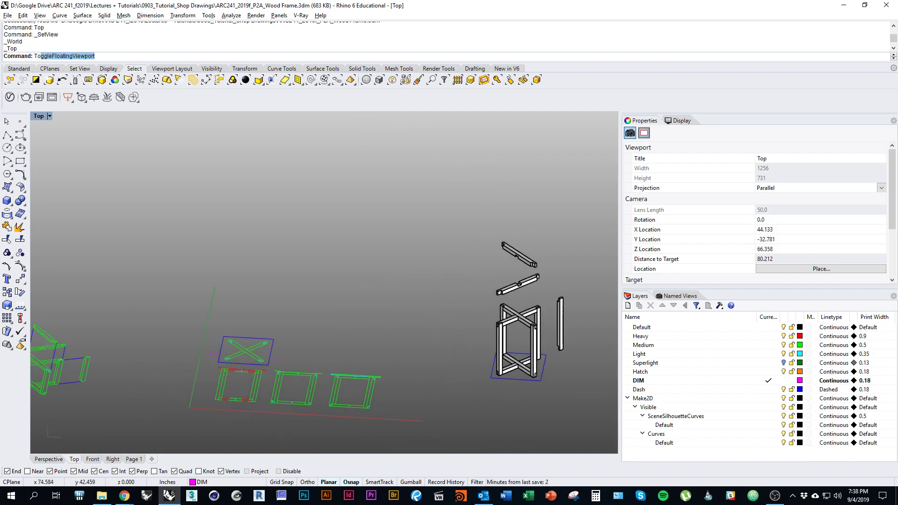
key(Return)
right_drag(558, 248, 615, 249)
scroll(532, 262, up, 3)
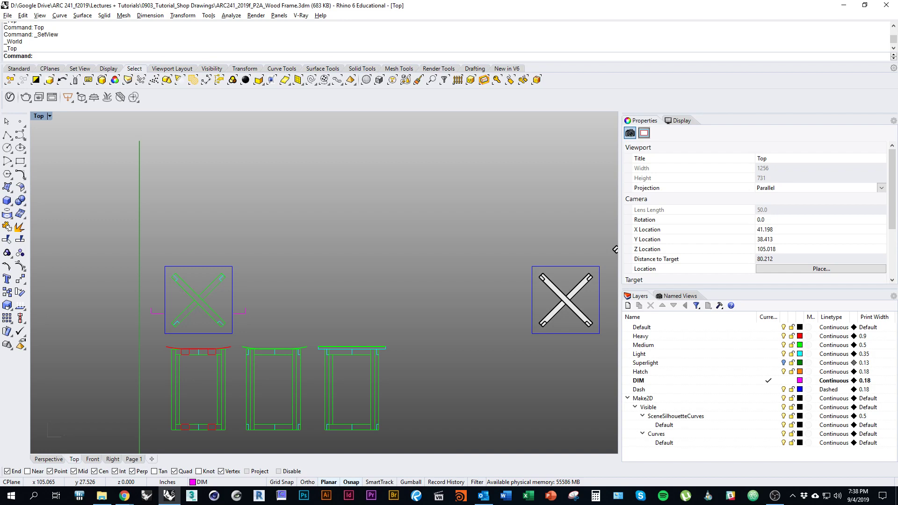
Turn on the Superlight layer and make it the current layer.
click(784, 363)
mouse_move(383, 301)
right_down()
mouse_move(352, 302)
mouse_move(389, 314)
right_up()
scroll(353, 302, up, 3)
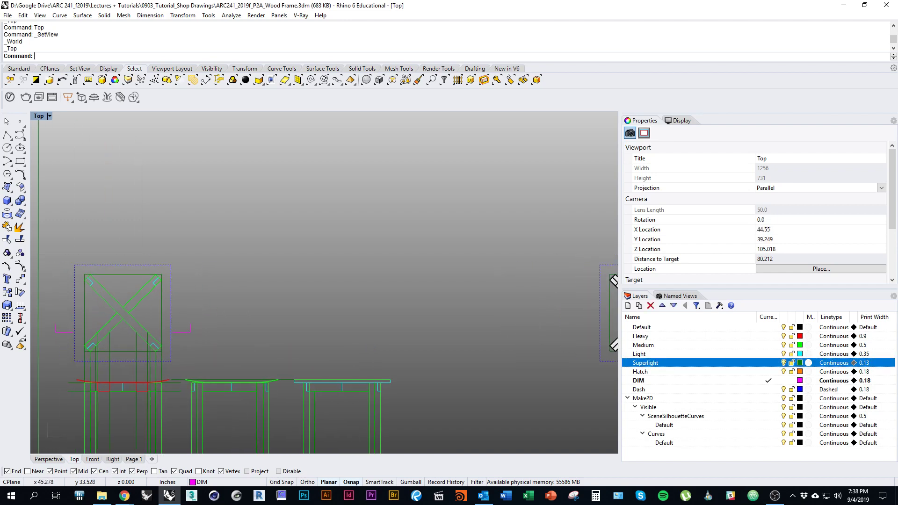
scroll(439, 311, up, 3)
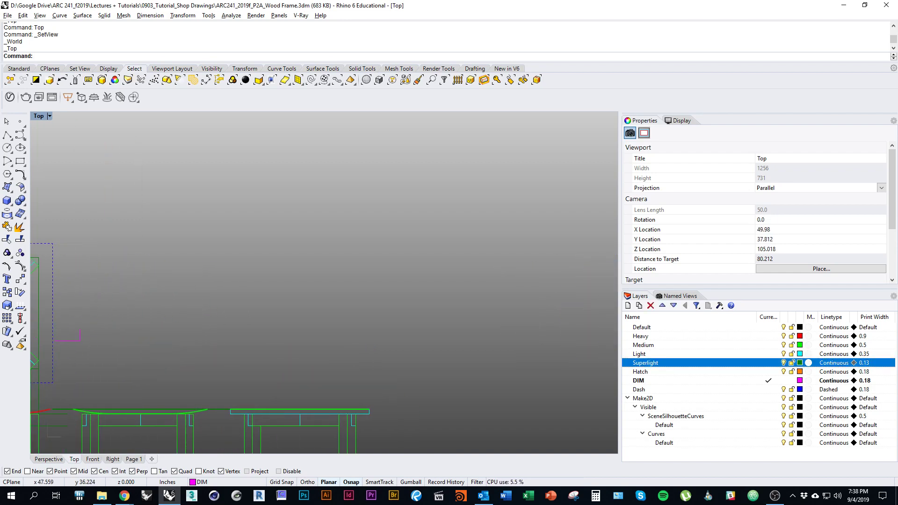
key(Return)
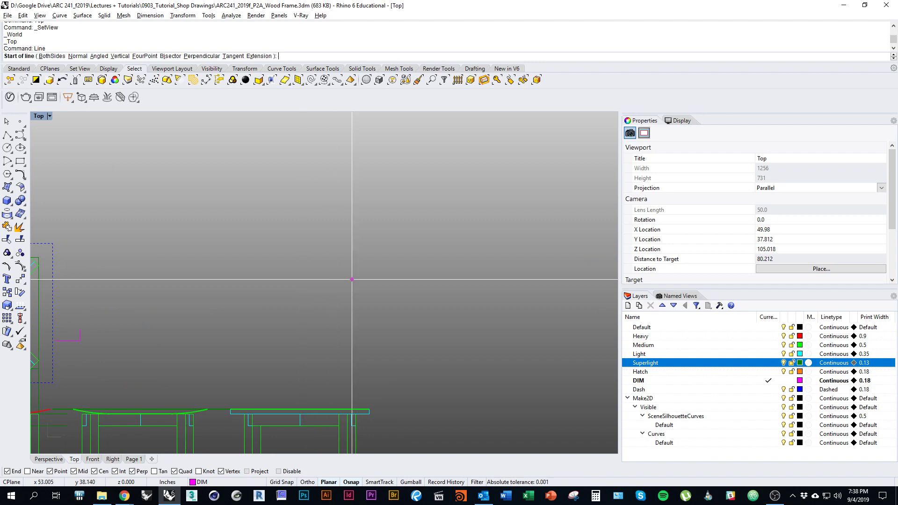
click(768, 363)
click(186, 246)
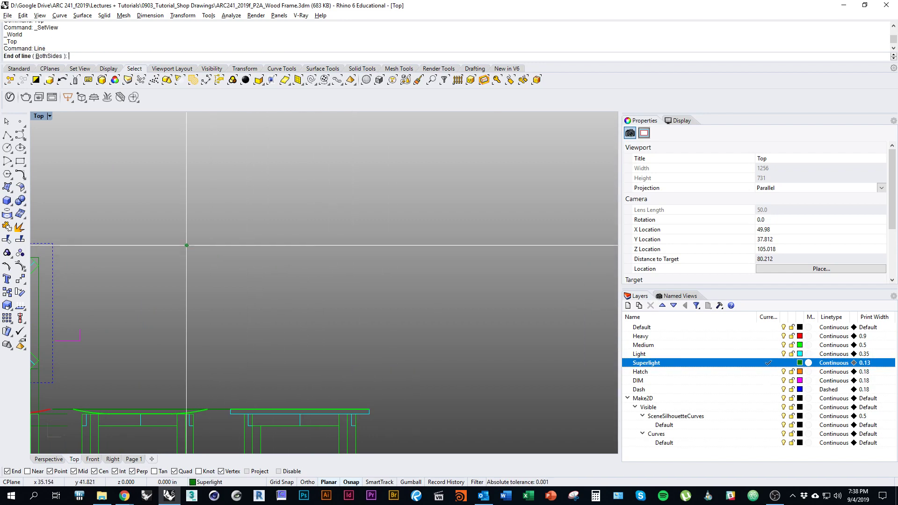
key(Escape)
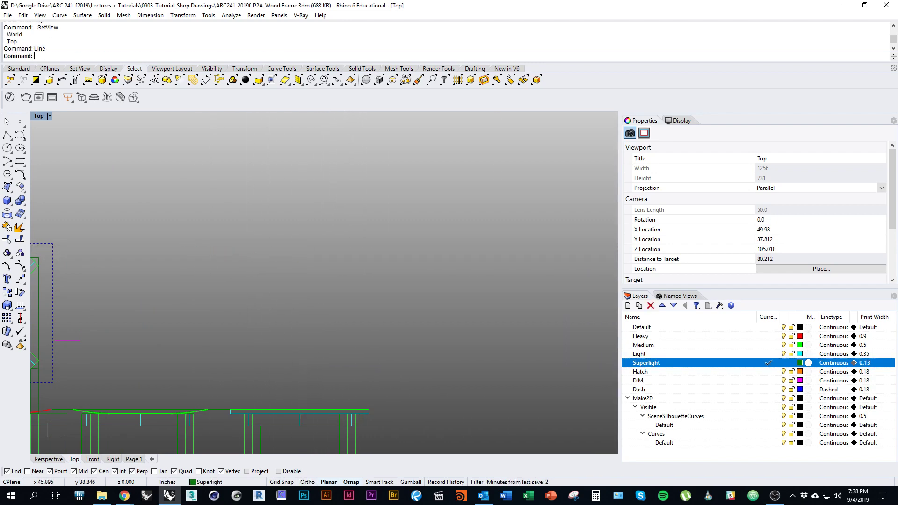
Draw a horizontal construction line on the Superlight layer in the empty space beside the exploded axonometric.
scroll(450, 251, down, 5)
right_drag(262, 304, 422, 279)
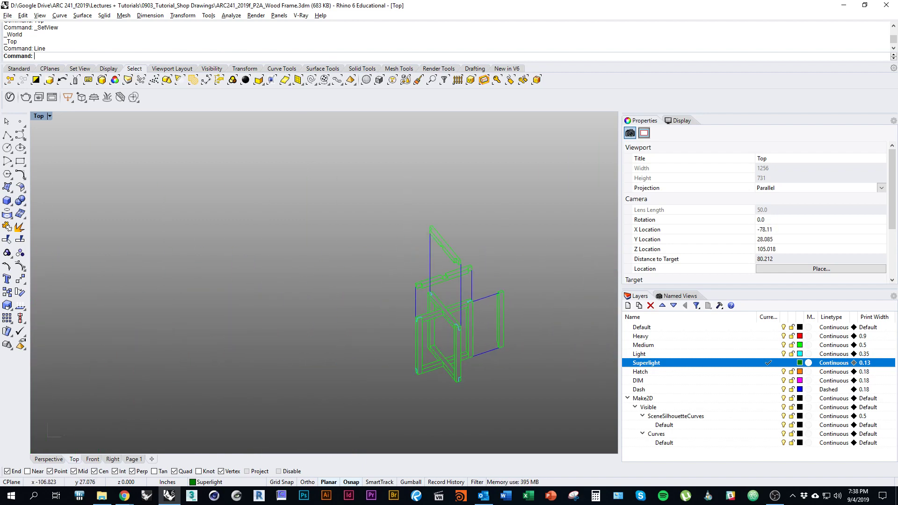
key(Return)
click(165, 281)
shift+click(253, 282)
key(Return)
right_drag(195, 303, 314, 316)
scroll(301, 298, up, 5)
Delete the horizontal construction line and start a new line.
key(Escape)
drag(357, 332, 329, 282)
text(d)
key(Return)
scroll(328, 289, down, 5)
right_drag(288, 303, 266, 305)
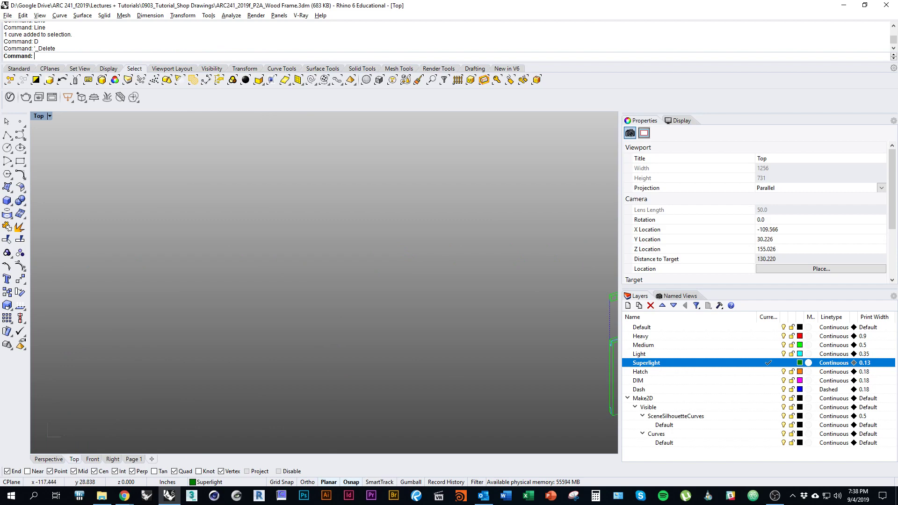
key(Return)
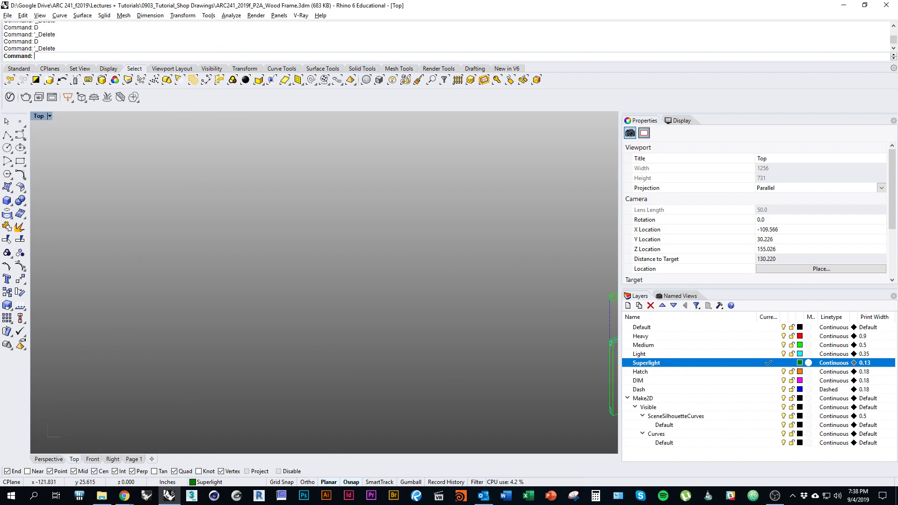
text(Line)
key(Return)
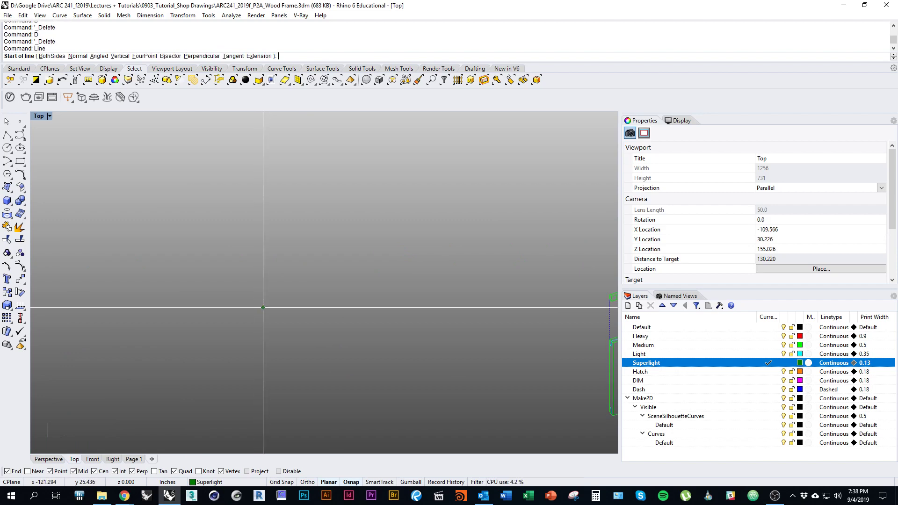
Cancel the new line and undo the deletion of the horizontal construction line.
key(Escape)
key(ctrl+z)
scroll(350, 305, up, 5)
key(Escape)
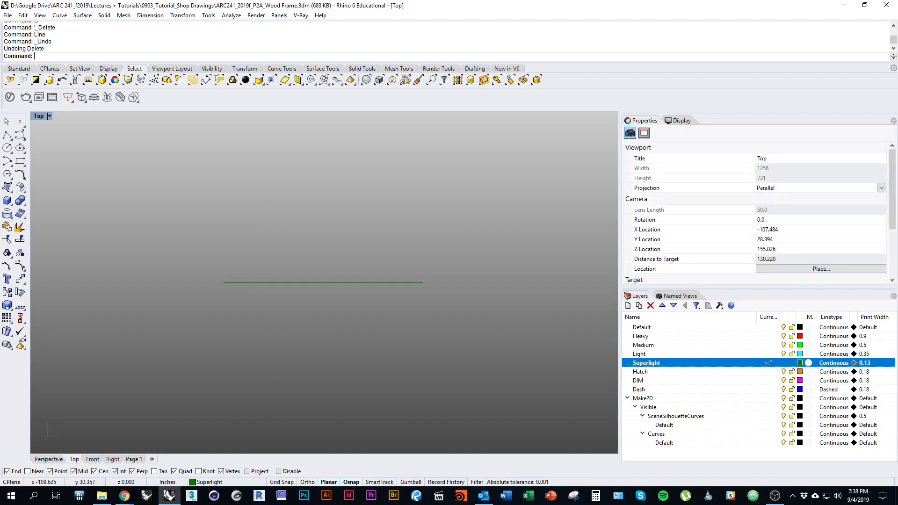
Offset the horizontal construction line upward by 1.25 inches to make a parallel guide.
right_drag(363, 283, 347, 307)
scroll(346, 307, up, 2)
scroll(244, 279, down, 4)
scroll(244, 281, up, 4)
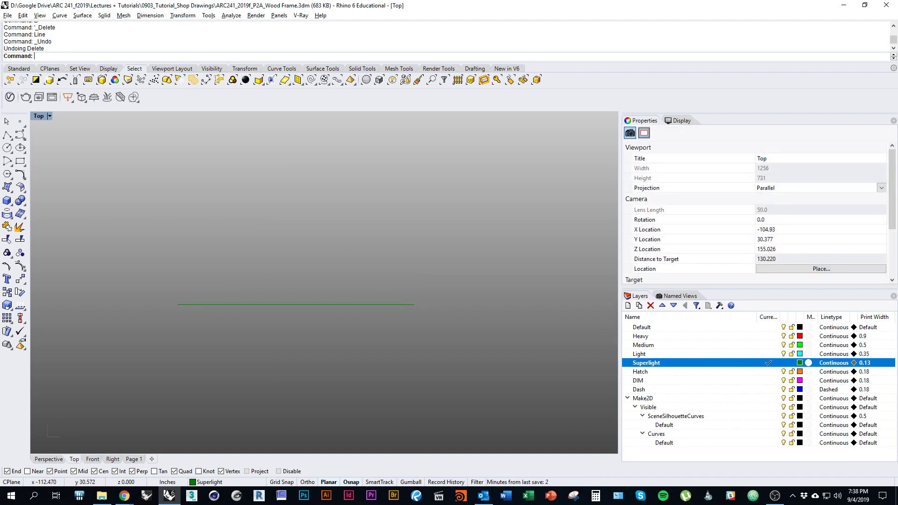
right_drag(244, 280, 241, 294)
click(344, 319)
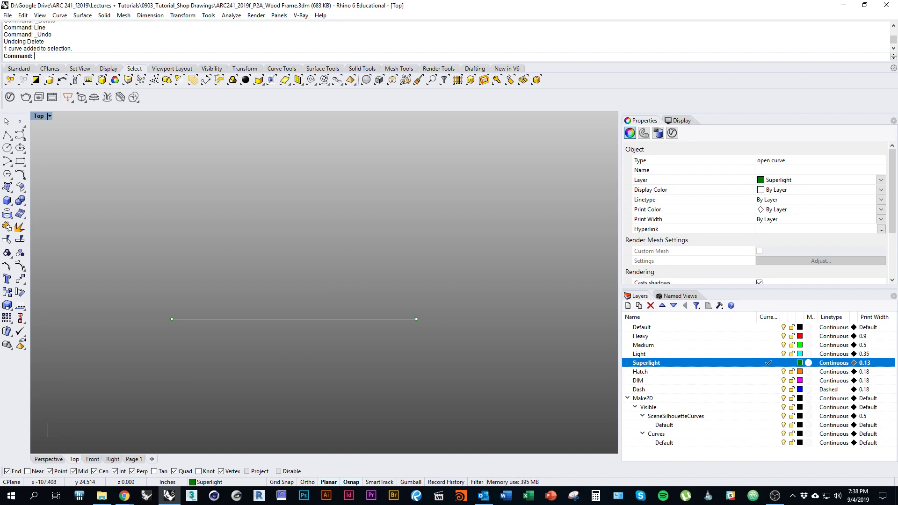
text(Offset)
key(Return)
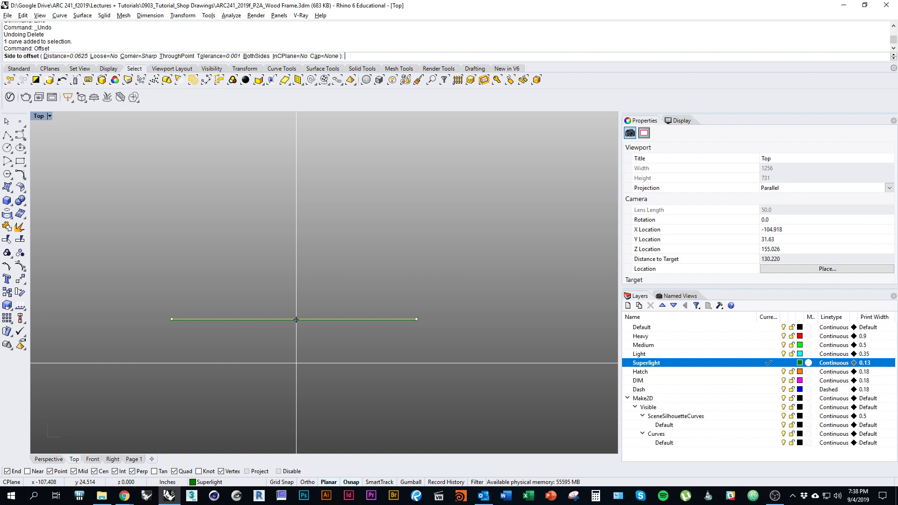
text(1.25)
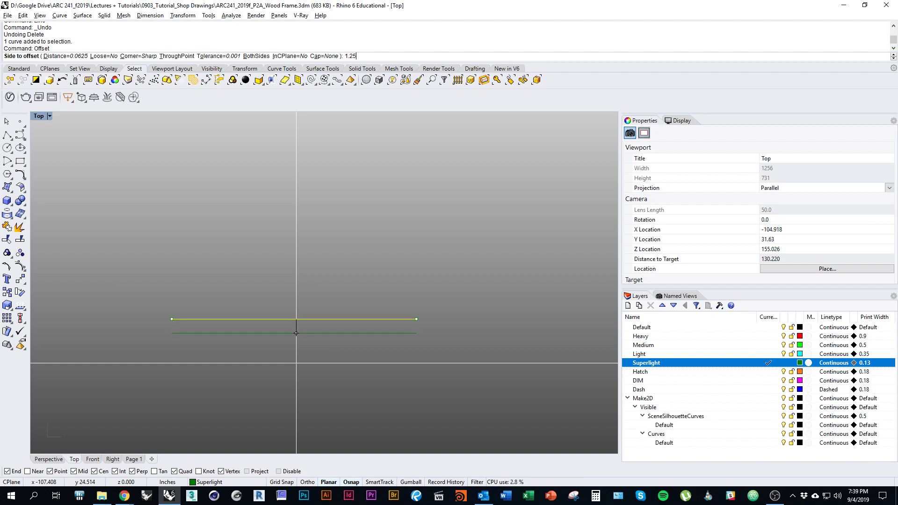
key(Return)
click(289, 259)
scroll(336, 338, up, 4)
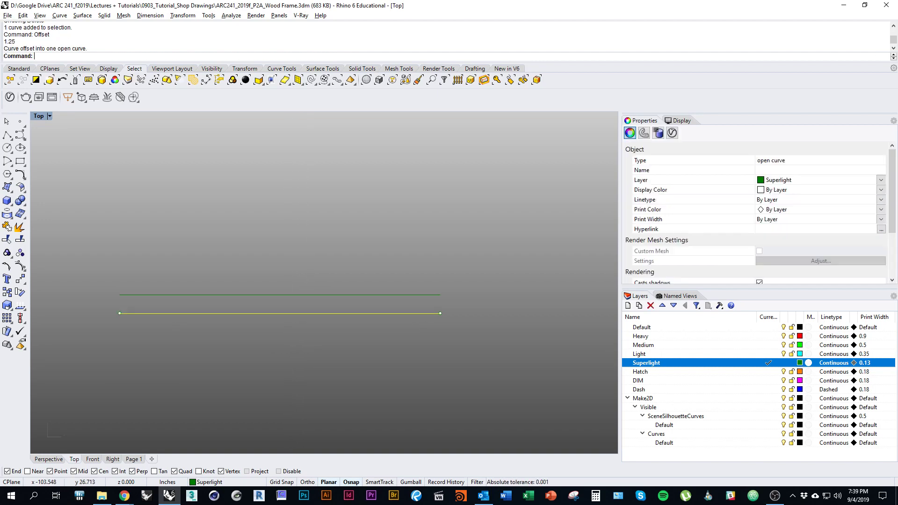
key(Escape)
scroll(613, 376, up, 3)
right_drag(472, 373, 606, 380)
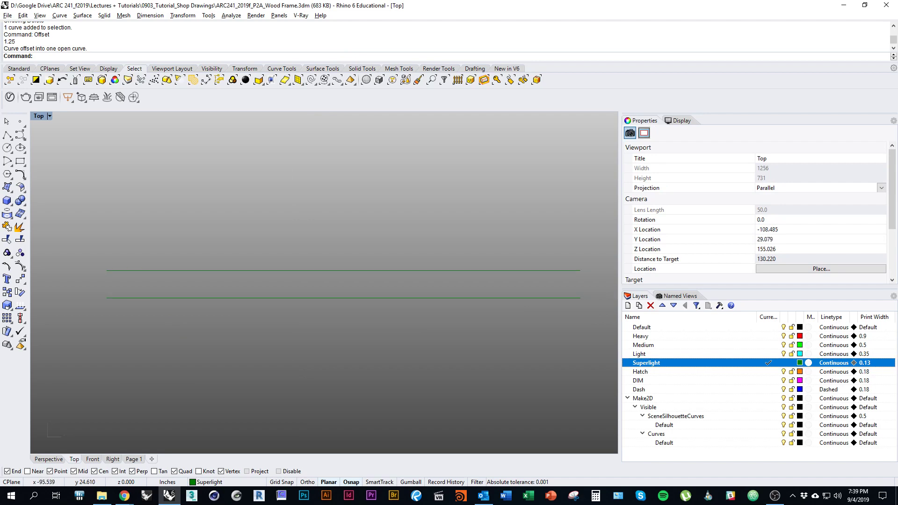
Make Medium the current layer and lock the Superlight layer while keeping it visible.
click(768, 345)
click(783, 364)
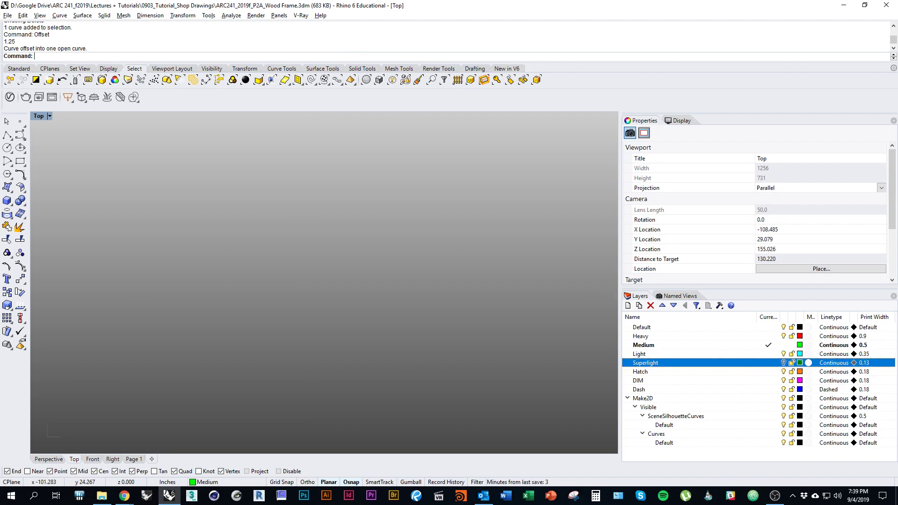
click(784, 363)
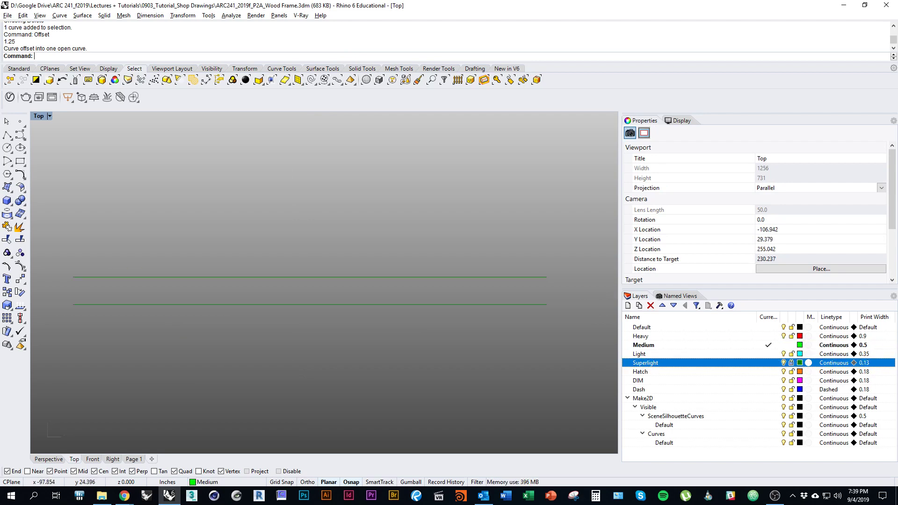
Try to draw a rectangle spanning the gap between the two horizontal guide lines.
right_drag(523, 392, 582, 401)
text(Rectangle)
key(Return)
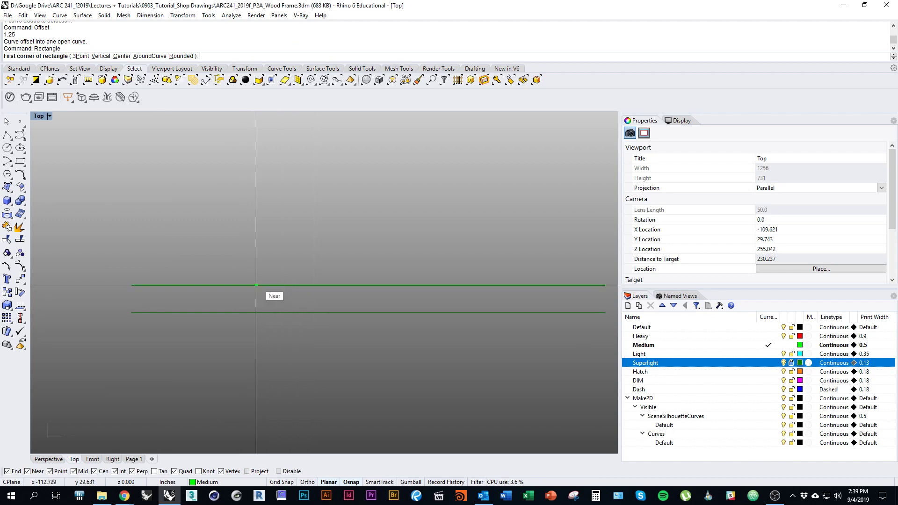
click(227, 285)
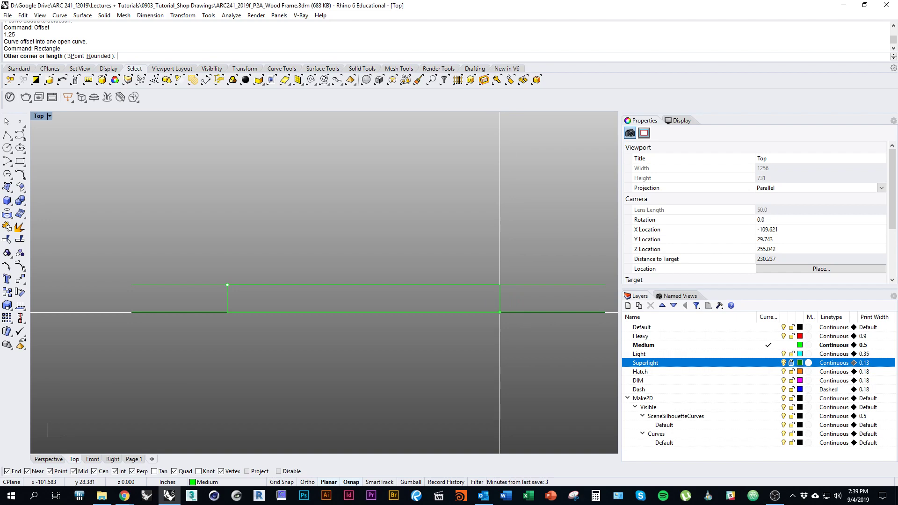
key(Escape)
Measure the full length of the diagonal crosspiece running lower left to upper right in the stool's plan.
scroll(301, 270, down, 17)
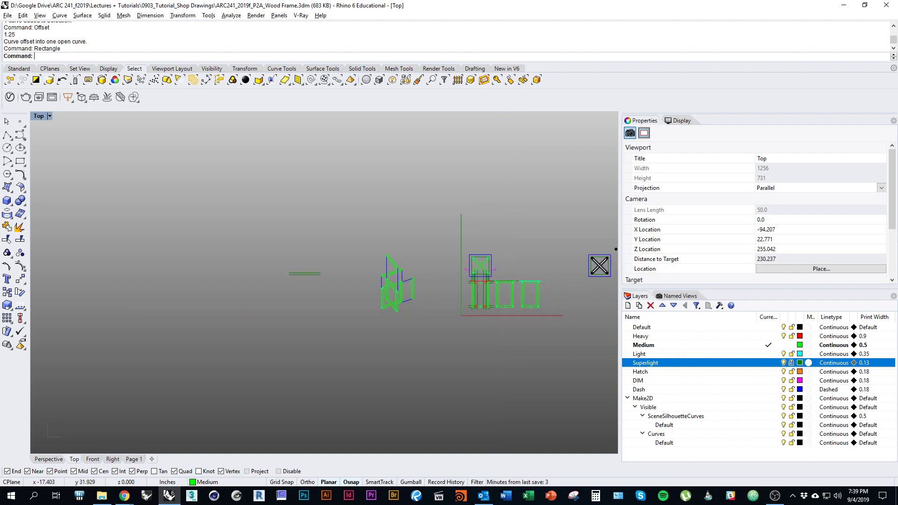
right_drag(489, 260, 402, 268)
scroll(374, 276, up, 12)
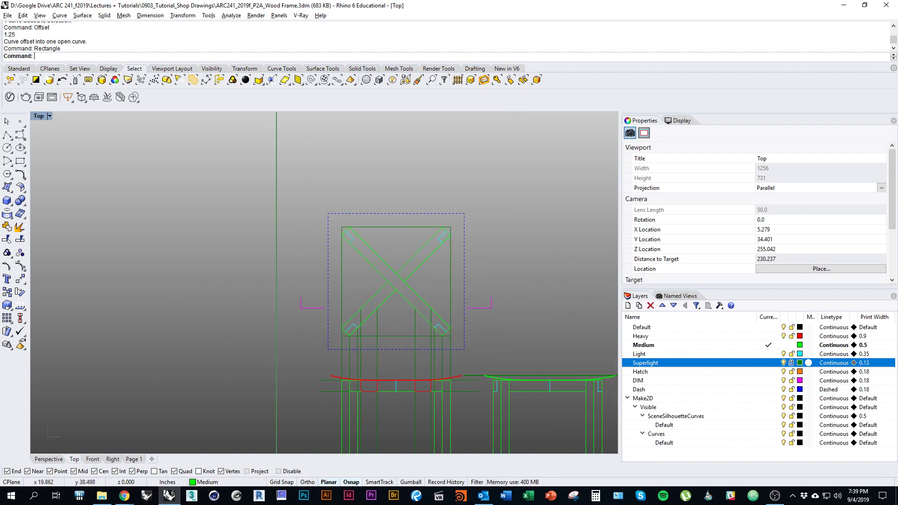
scroll(514, 308, up, 2)
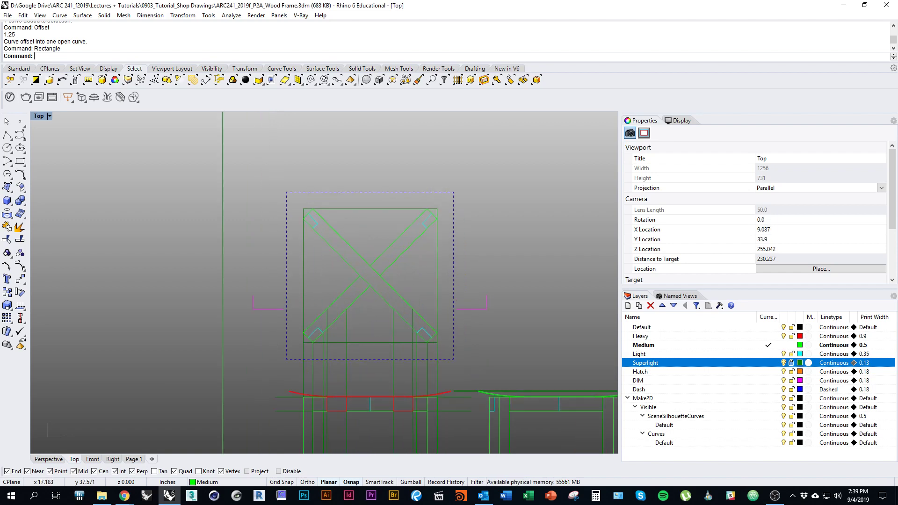
text(Distance)
key(Return)
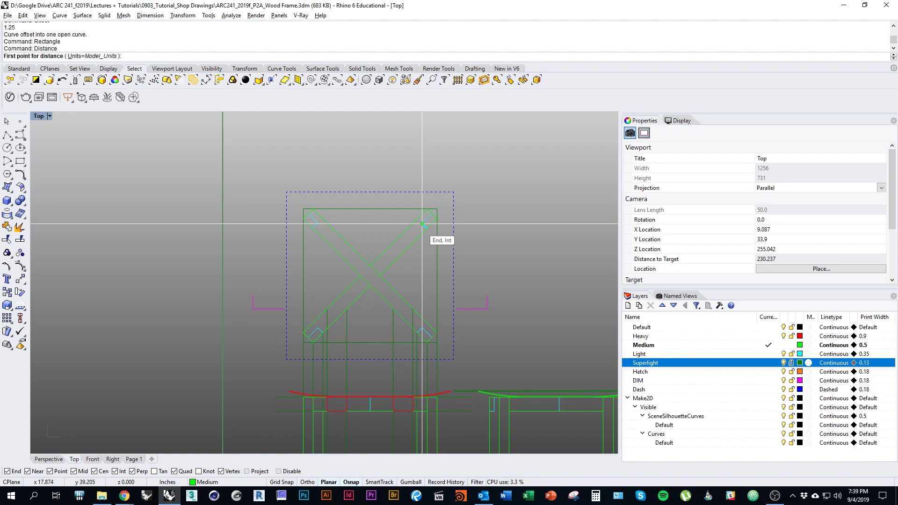
click(303, 333)
click(427, 209)
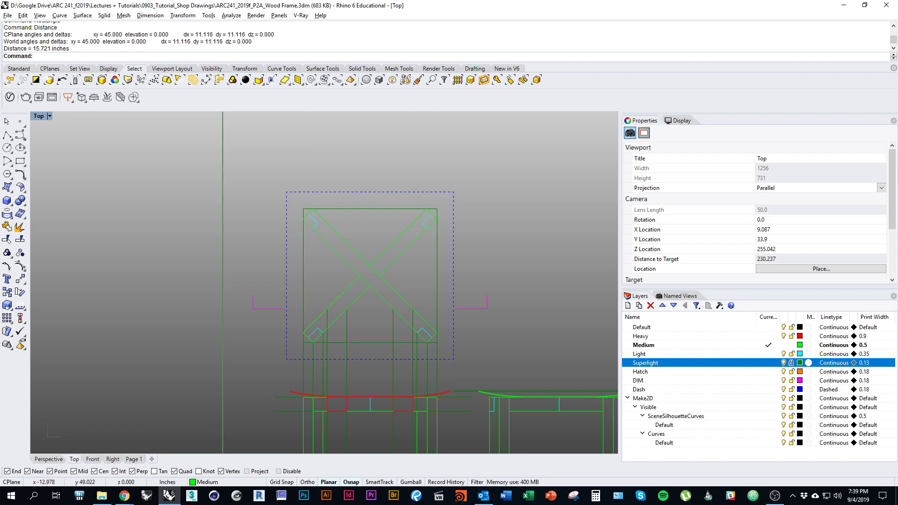
Draw a rectangle 15.721 inches long on the Medium layer, spanning the gap between the two horizontal guide lines.
scroll(445, 223, down, 17)
right_drag(217, 238, 304, 256)
scroll(303, 258, up, 15)
right_drag(326, 186, 298, 206)
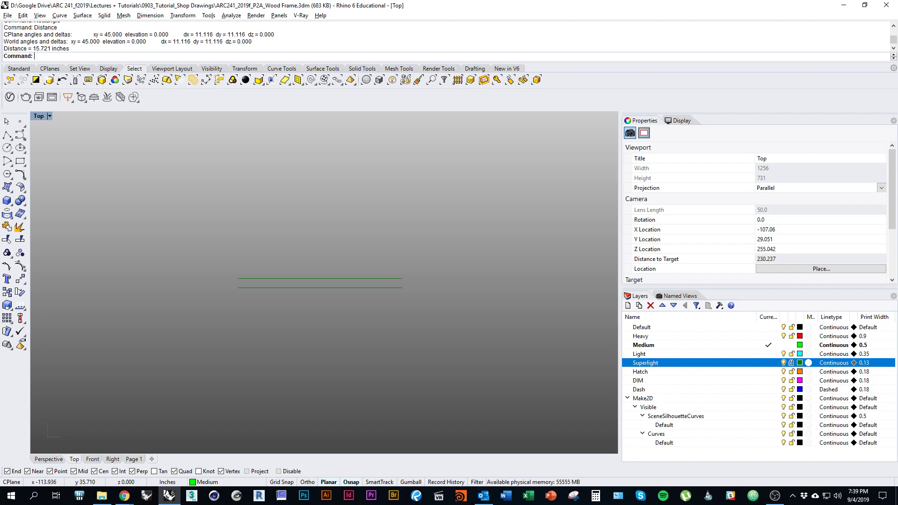
text(rectangle)
key(Return)
scroll(303, 298, up, 3)
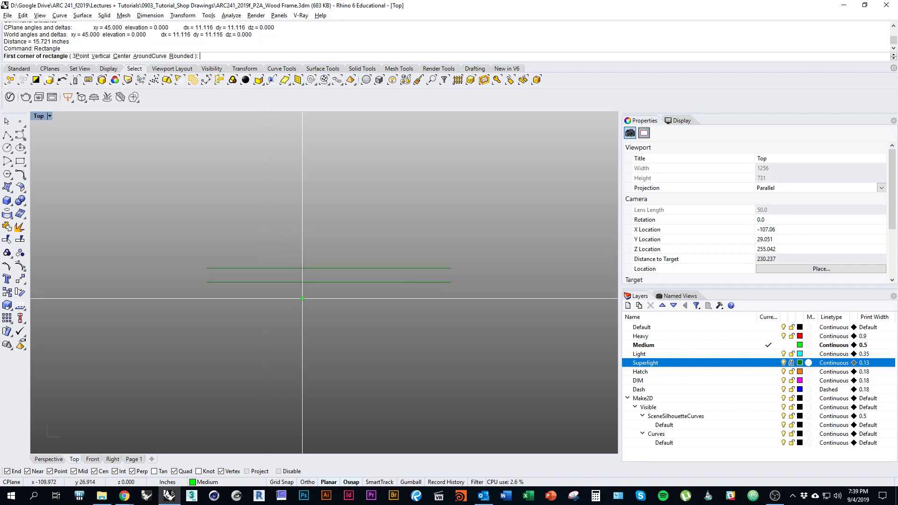
click(257, 283)
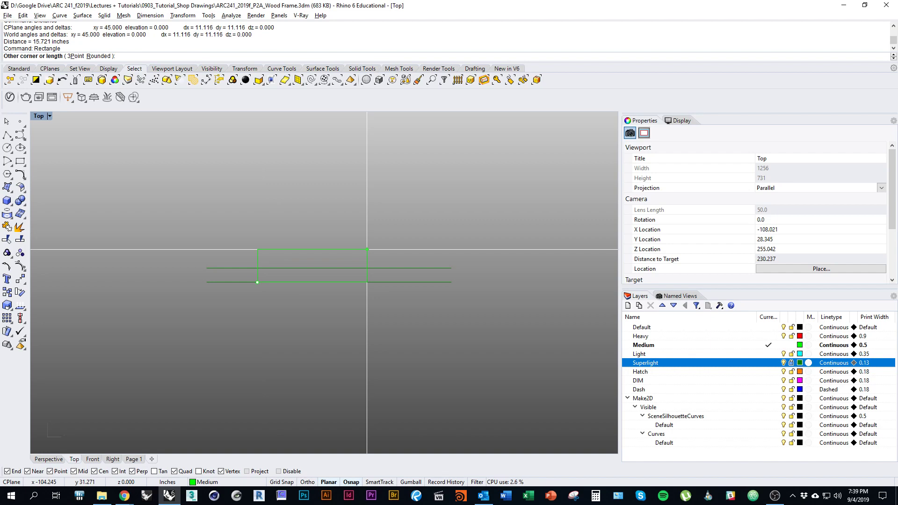
text(15)
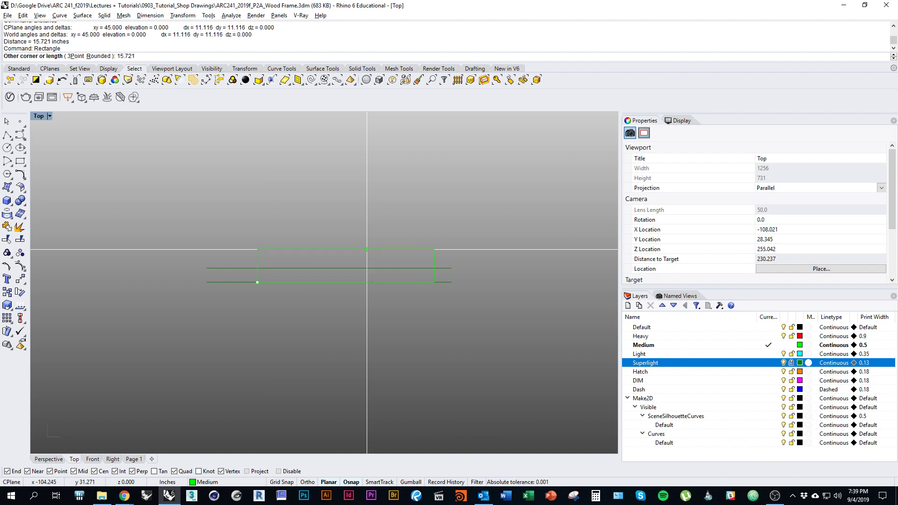
text(.721)
key(Return)
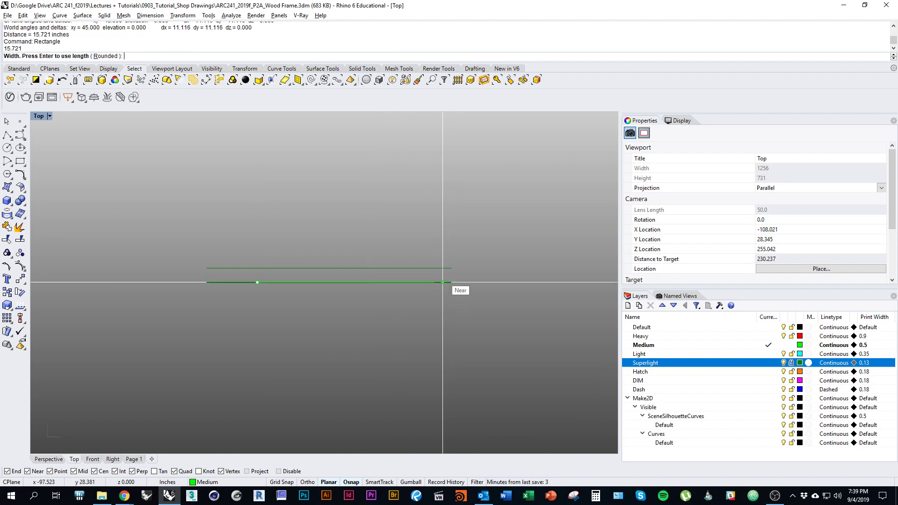
click(438, 269)
Deselect the rectangle between the guides and make Light the current layer.
scroll(463, 274, up, 5)
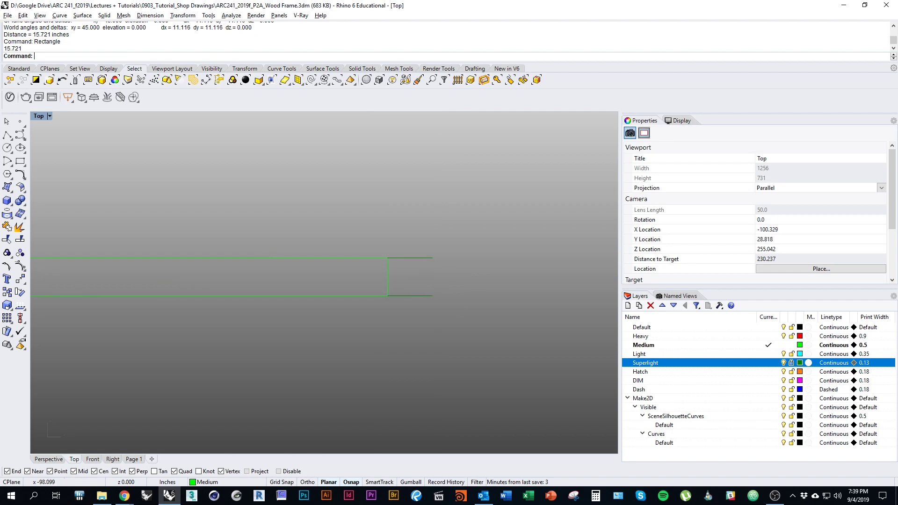
right_drag(360, 294, 465, 288)
scroll(439, 271, down, 2)
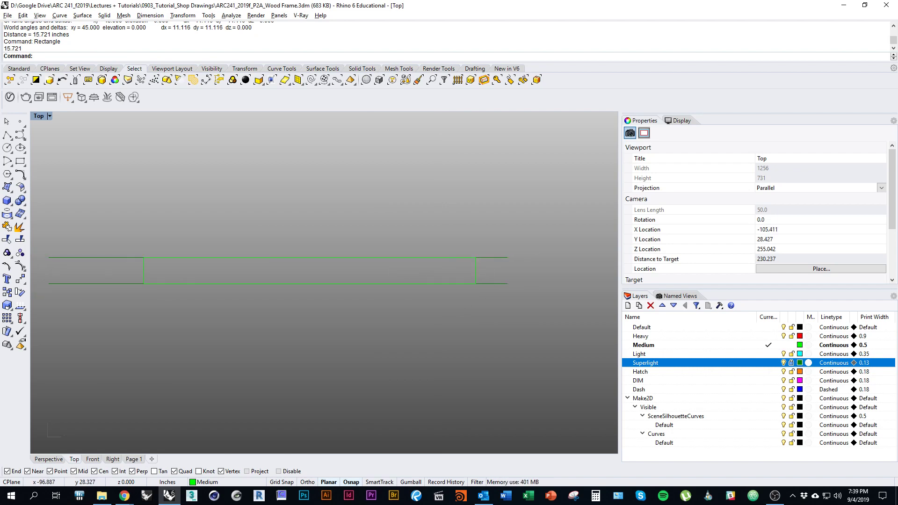
right_drag(346, 299, 410, 300)
click(495, 284)
click(607, 355)
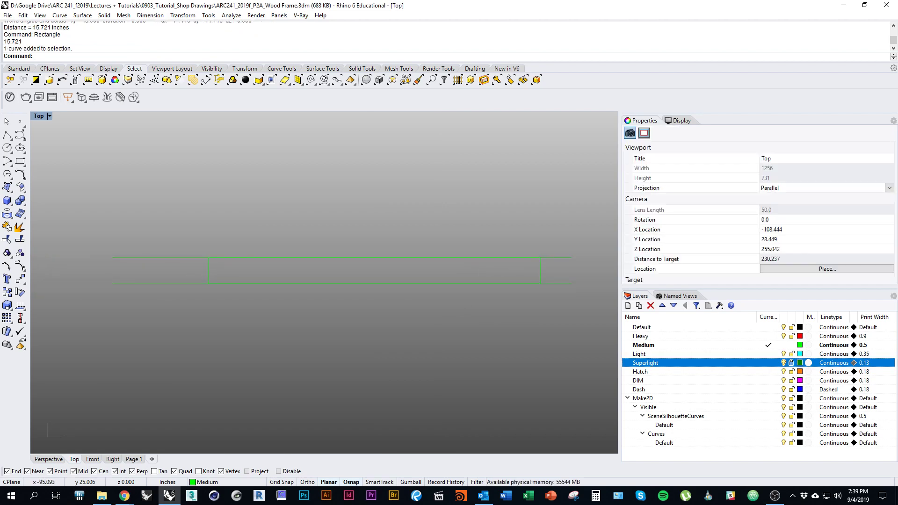
click(768, 354)
right_drag(474, 334, 433, 332)
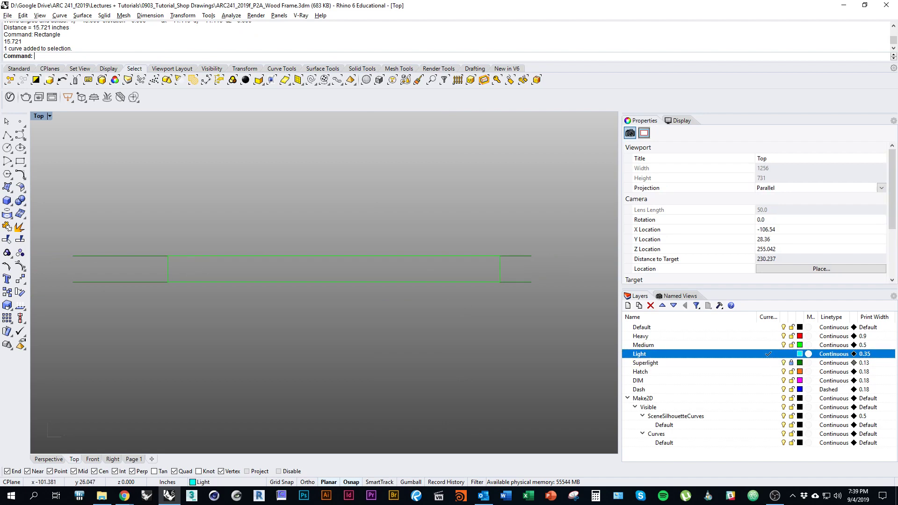
Try to draw a line on the Light layer along the rectangle's right short edge.
text(Line)
key(Return)
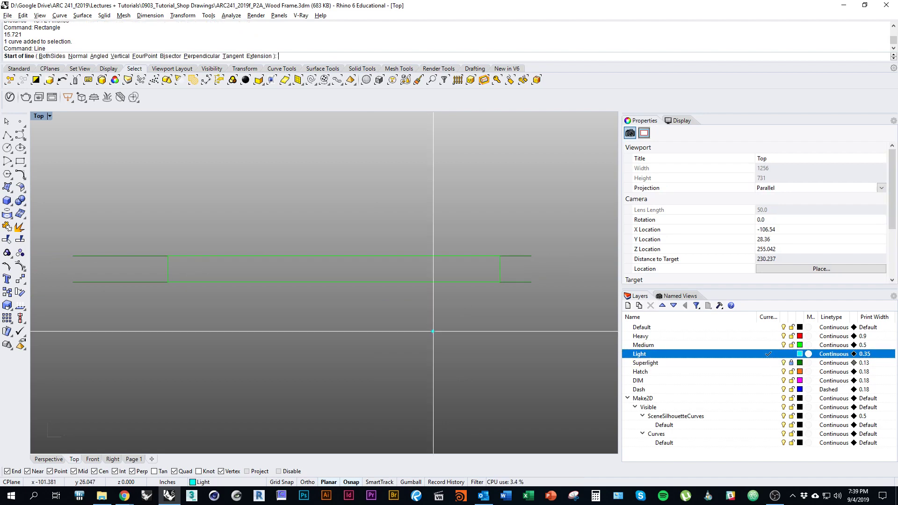
click(500, 256)
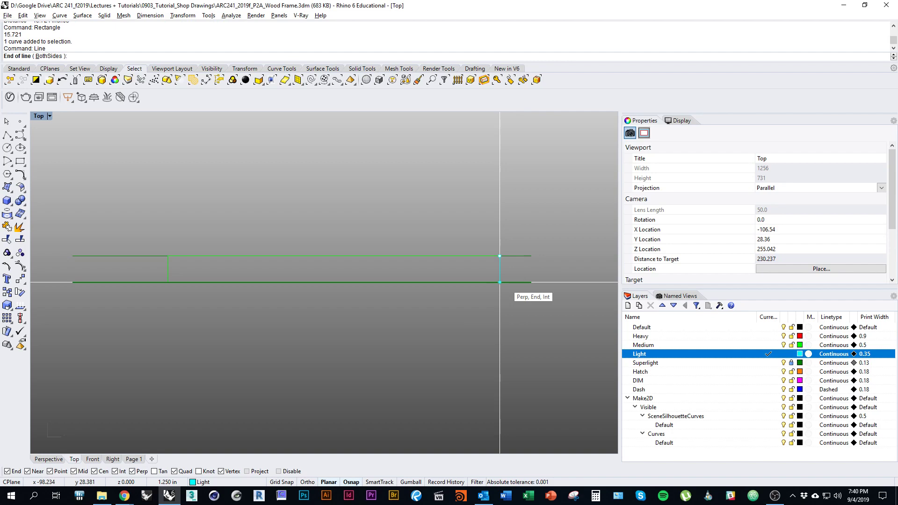
click(500, 283)
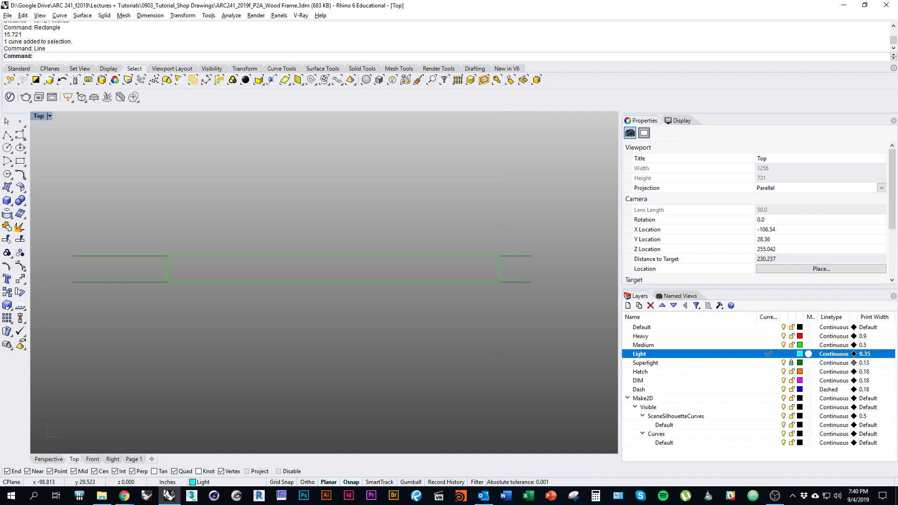
Examine the notches in the cross braces of the exploded 3D stool model, then restore the Top view.
scroll(389, 258, down, 7)
right_drag(481, 279, 285, 287)
scroll(284, 286, down, 10)
right_drag(407, 321, 320, 331)
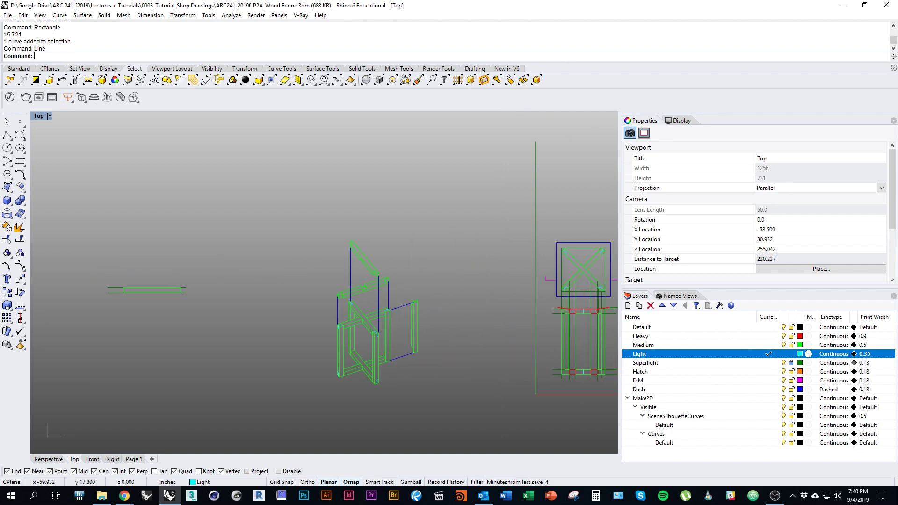
right_drag(468, 307, 310, 305)
right_drag(549, 315, 363, 331)
ctrl+shift+right_drag(538, 386, 508, 293)
scroll(508, 292, up, 6)
right_drag(483, 322, 418, 308)
scroll(481, 345, up, 4)
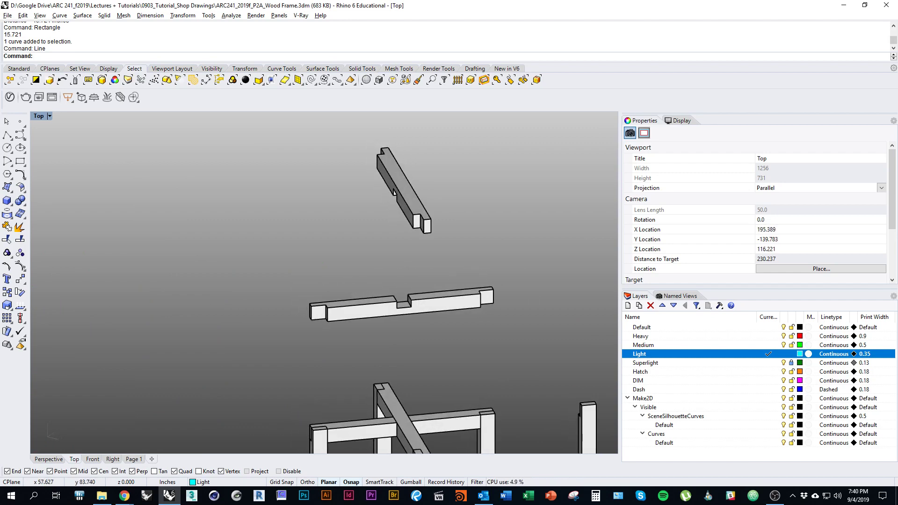
scroll(534, 307, down, 14)
right_drag(508, 328, 610, 354)
scroll(592, 337, down, 3)
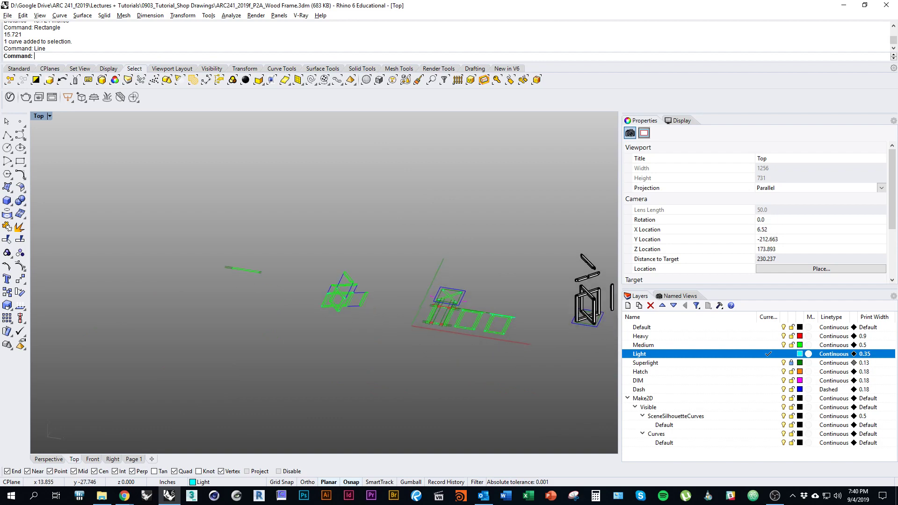
text(top)
key(Return)
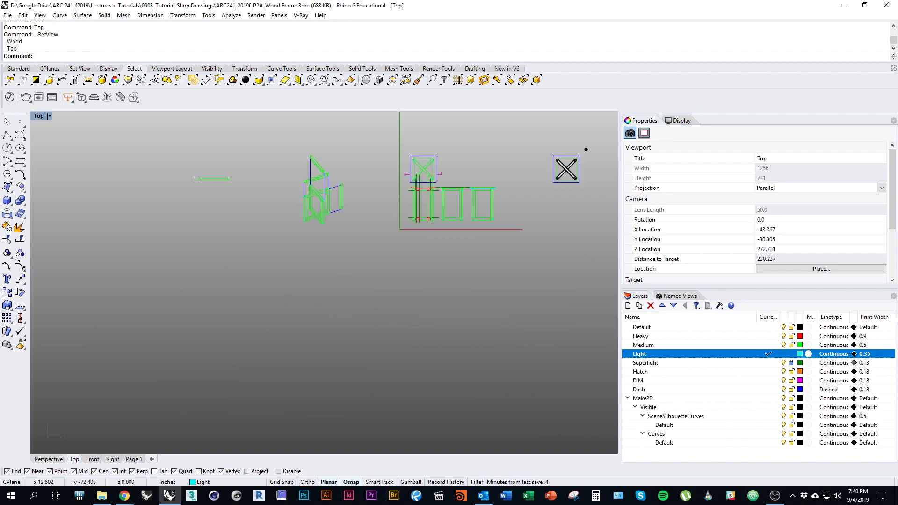
Shift the brace rectangle slightly left along the guide lines and explode it into separate segments.
right_drag(211, 168, 344, 280)
scroll(344, 279, up, 20)
right_drag(423, 328, 387, 279)
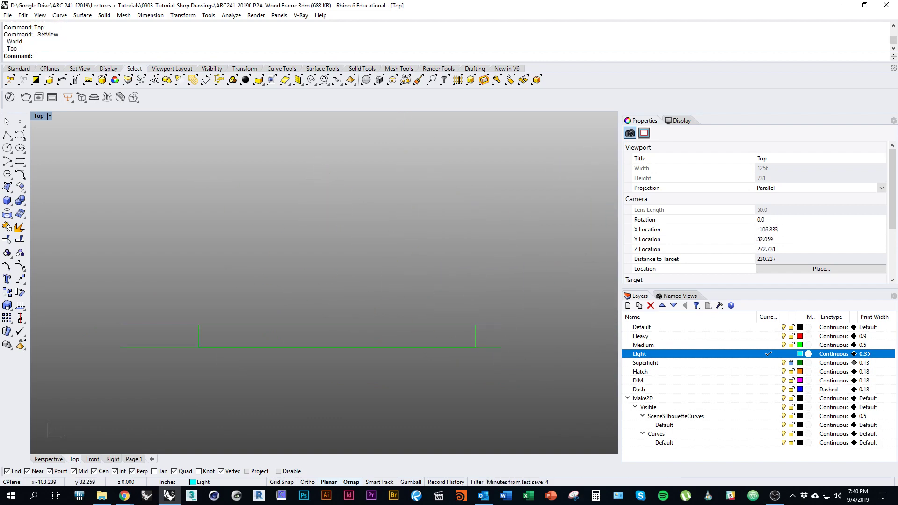
click(234, 325)
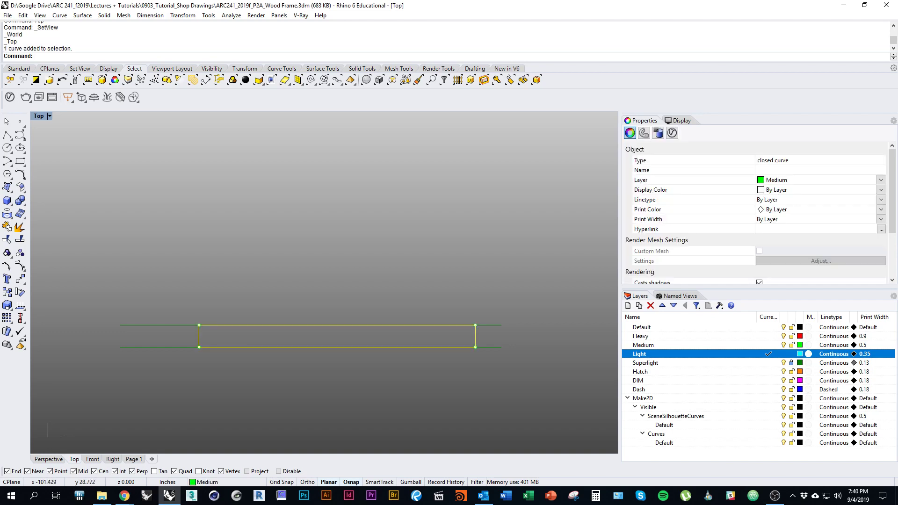
drag(398, 326, 376, 326)
key(Escape)
click(375, 325)
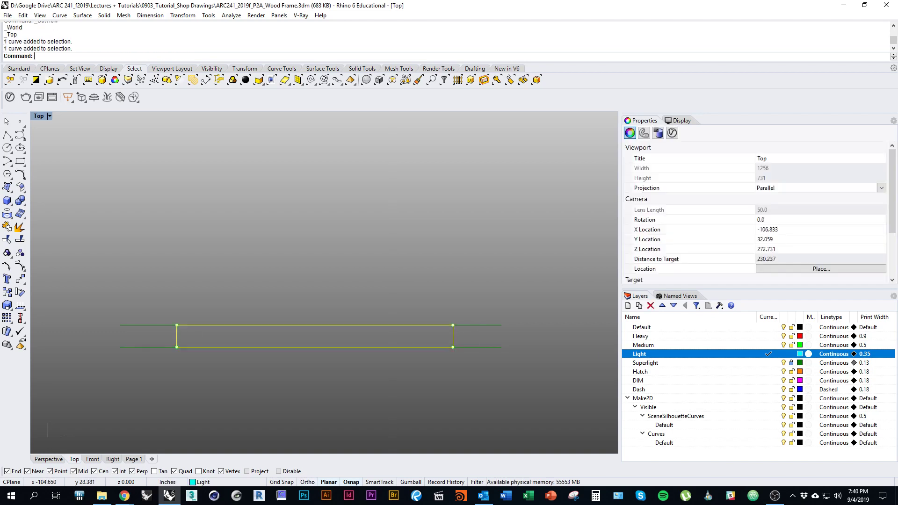
text(exp)
key(Return)
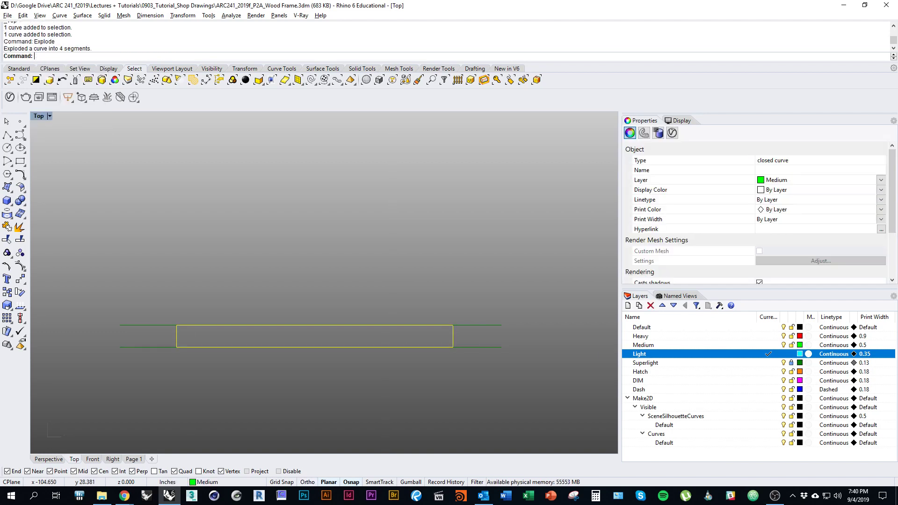
Offset both short ends of the brace rectangle inward by 1.25 inches on the Light layer.
click(453, 336)
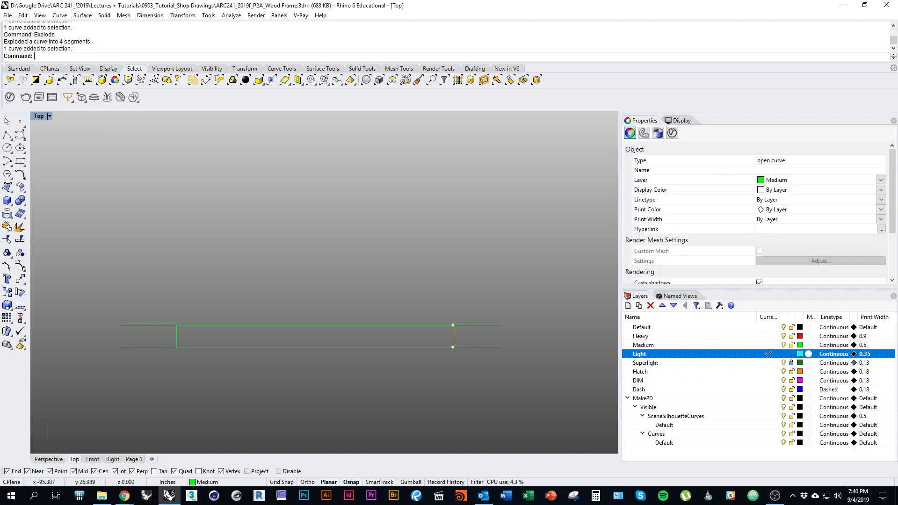
text(offset)
key(Return)
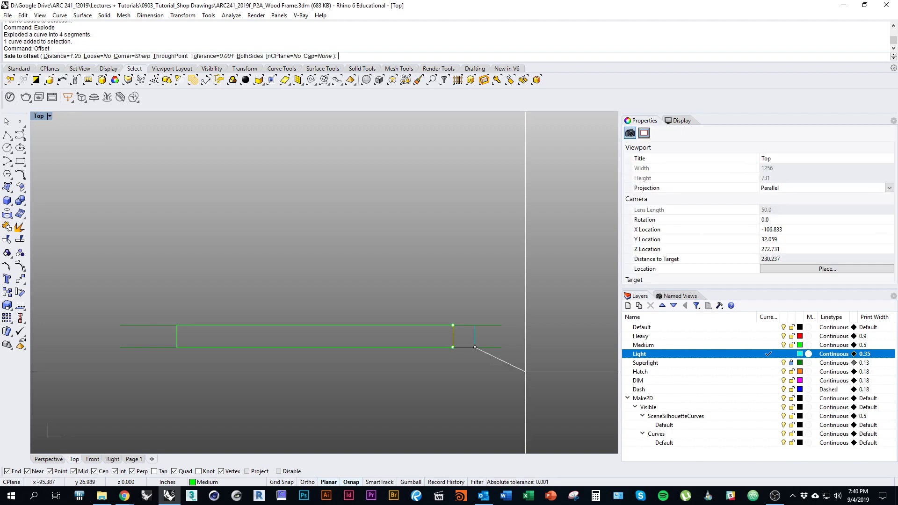
click(438, 337)
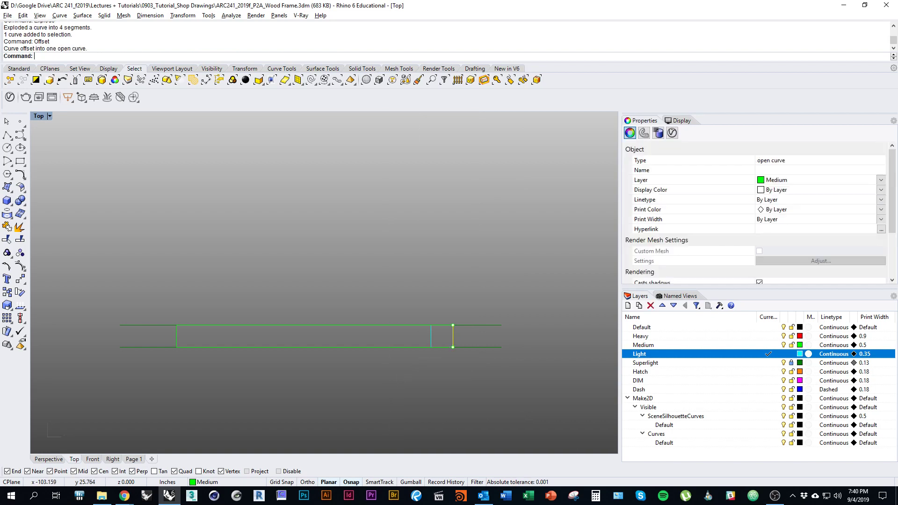
click(177, 336)
key(Return)
click(263, 379)
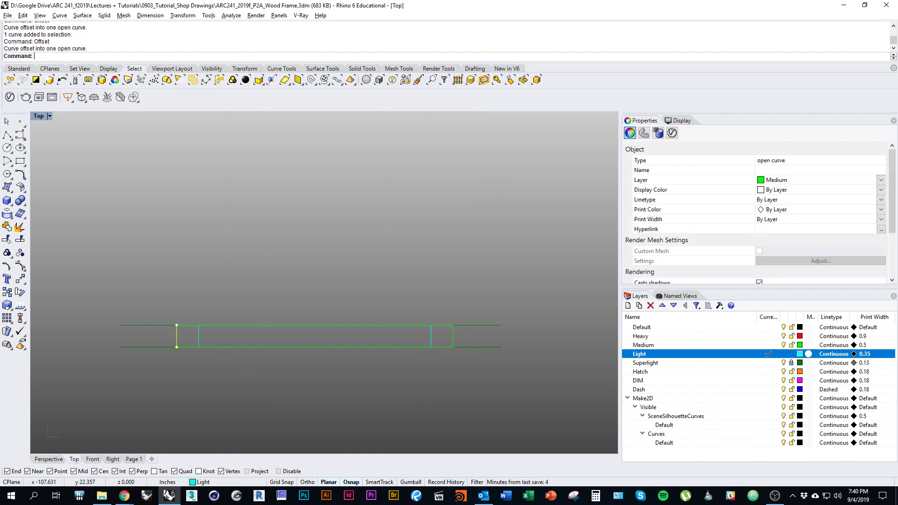
right_drag(321, 380, 336, 376)
key(Escape)
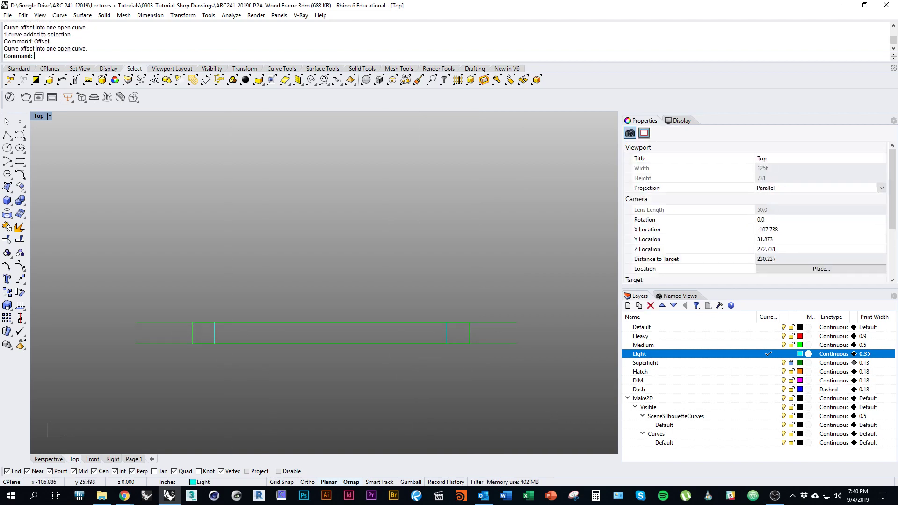
Hide the Superlight guides and draw a 5/8 inch vertical line on the Light layer from the midpoint of the brace's upper edge into the brace.
text(Line)
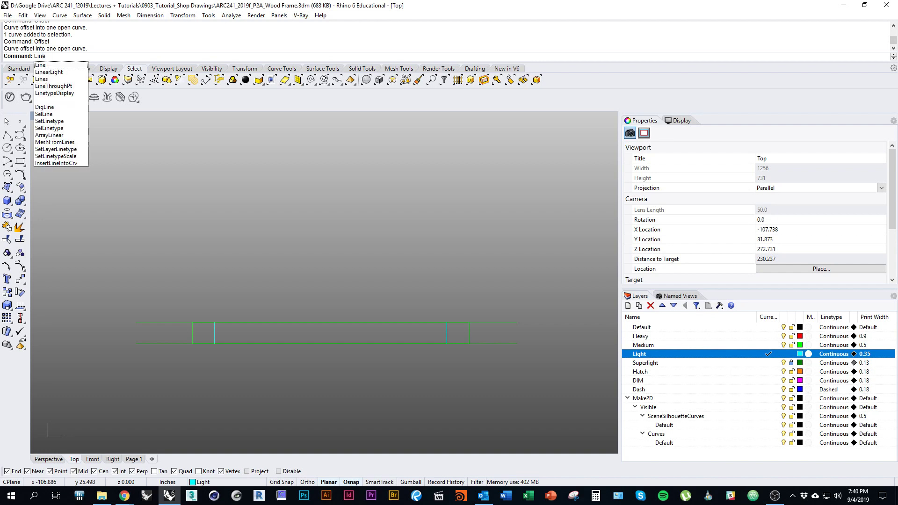
key(Return)
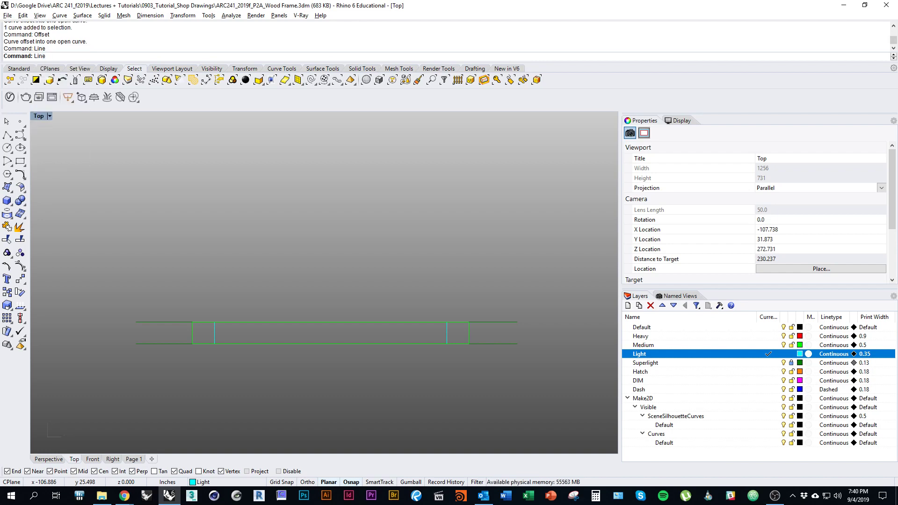
scroll(352, 331, up, 2)
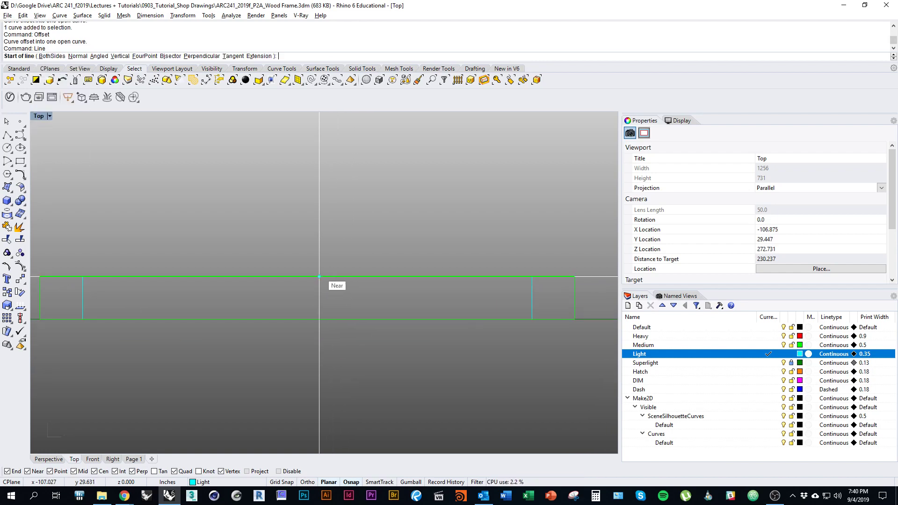
scroll(355, 279, down, 3)
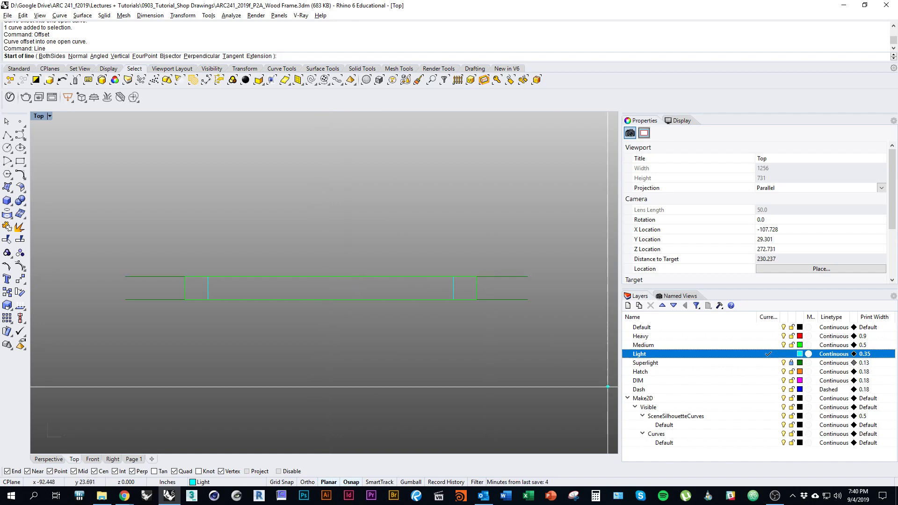
click(784, 363)
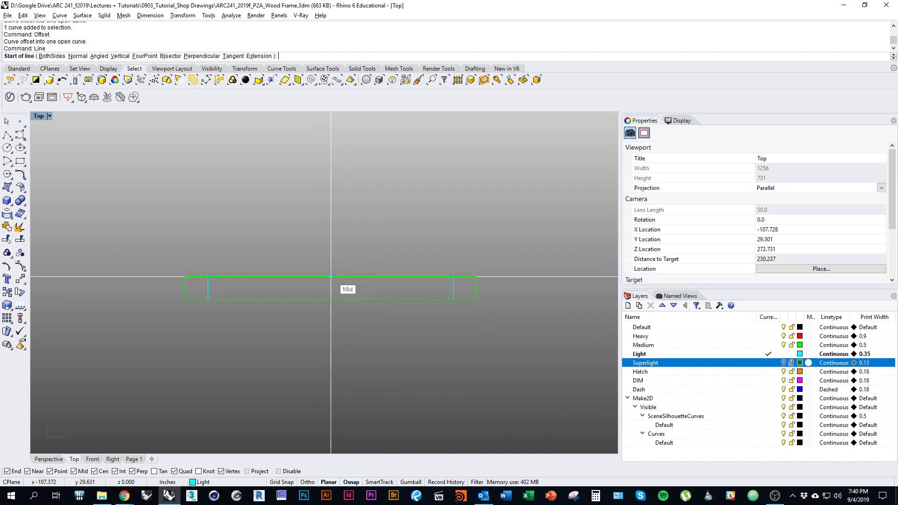
click(331, 276)
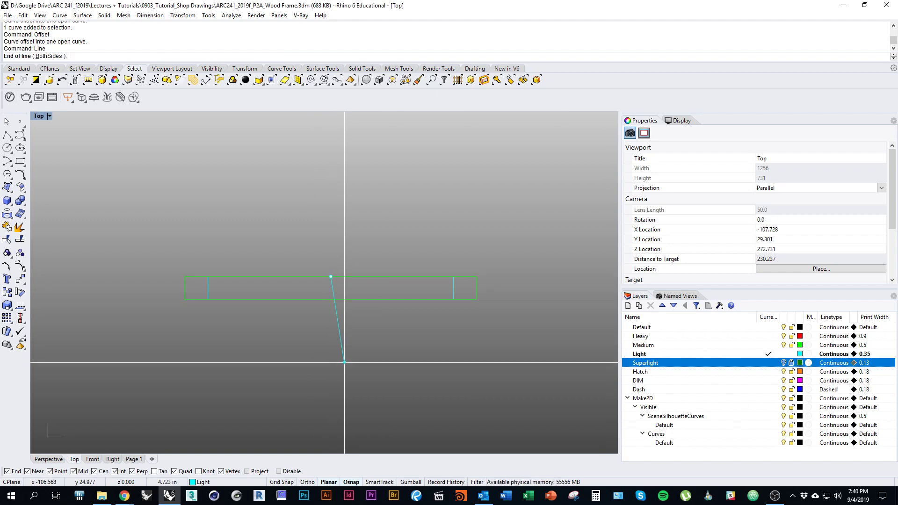
text(5/8)
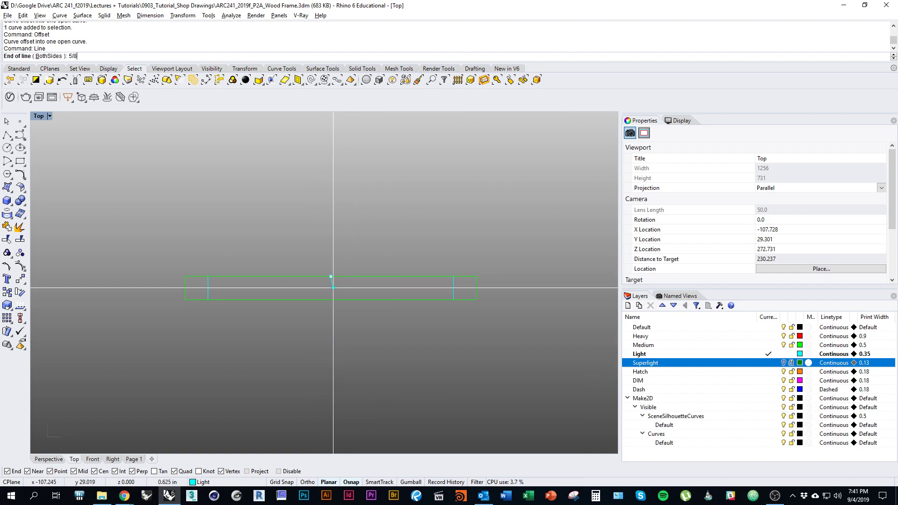
key(Return)
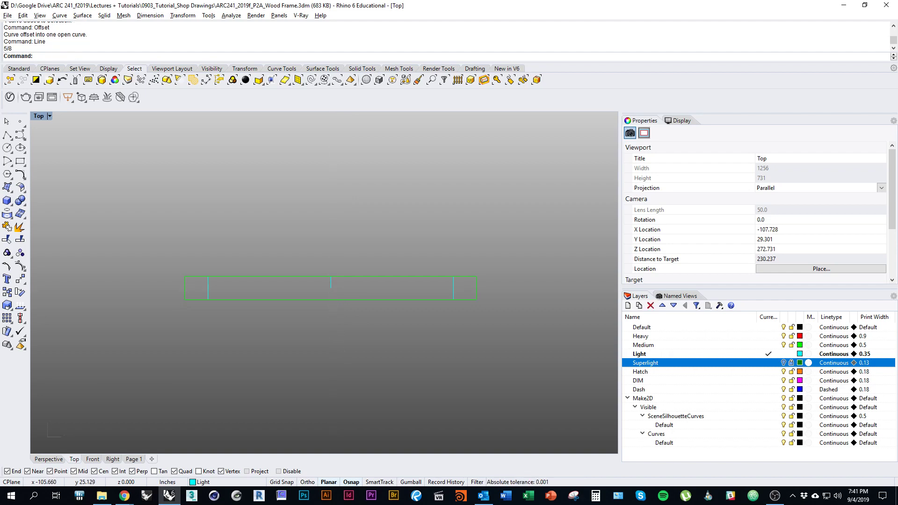
Draw a horizontal both-sides line centred on the short vertical line's lower end, extending 5/8 inch each way.
text(Line)
key(Return)
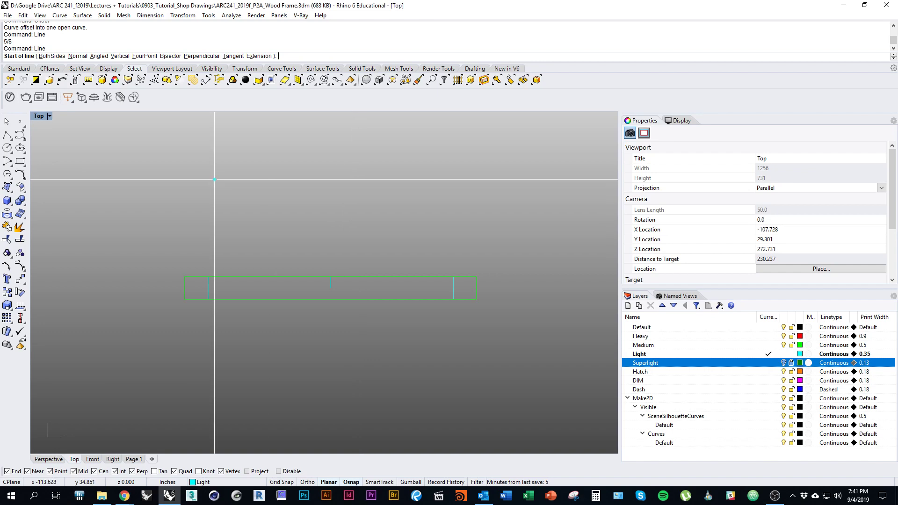
click(52, 56)
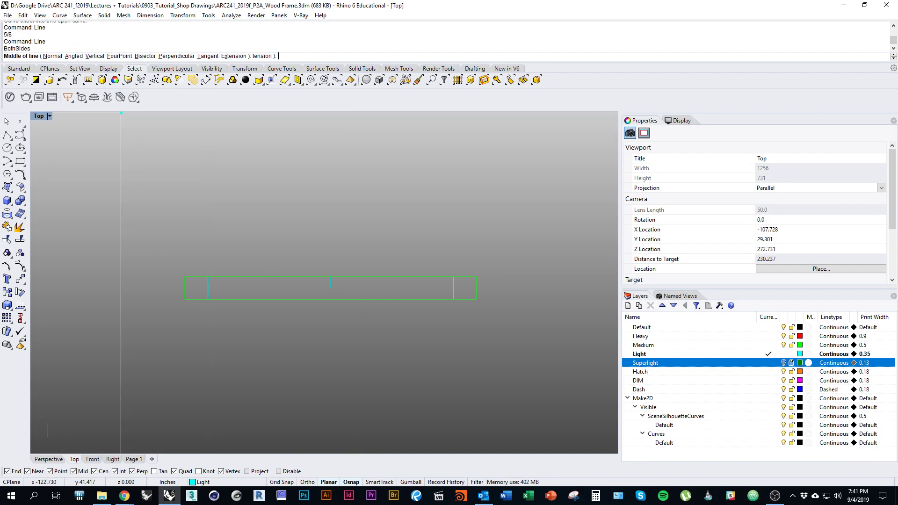
scroll(325, 293, up, 5)
click(343, 277)
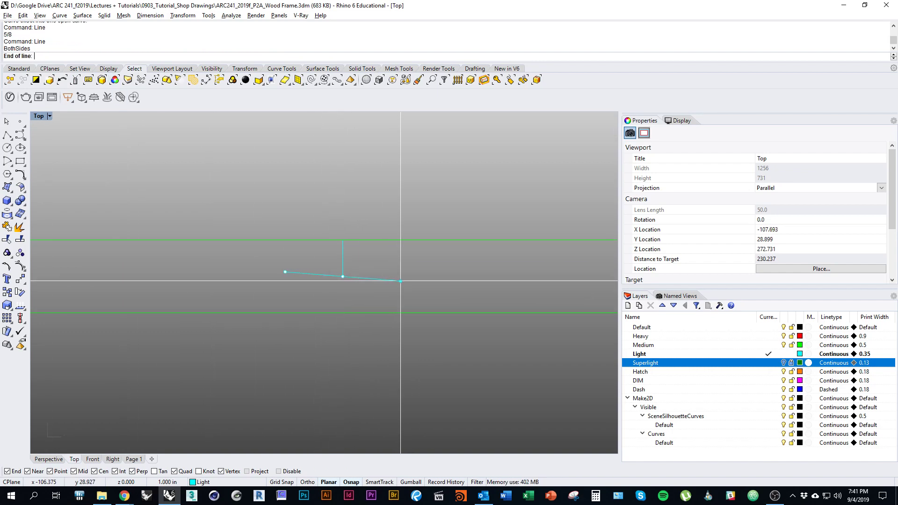
text(5/8)
key(Return)
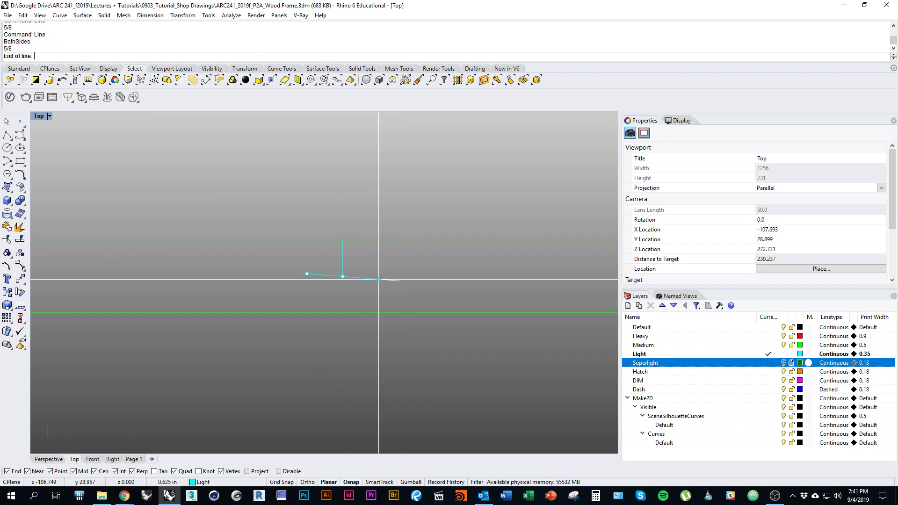
click(379, 276)
scroll(334, 351, down, 3)
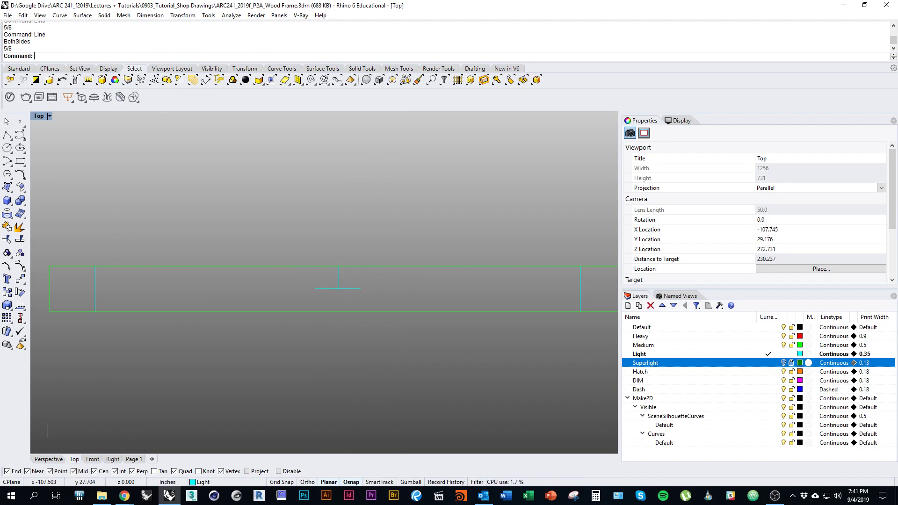
Copy the short vertical line to both ends of the horizontal line and delete the original to form the notch.
click(339, 293)
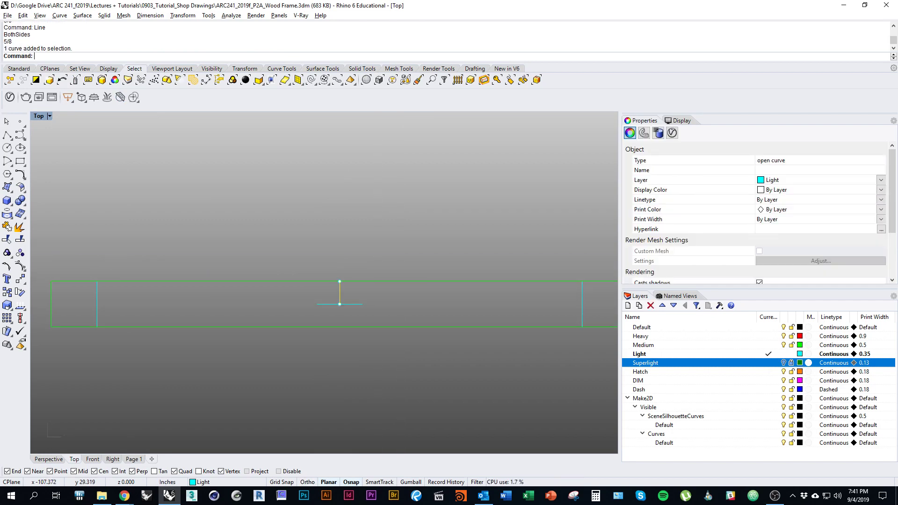
text(copy)
key(Return)
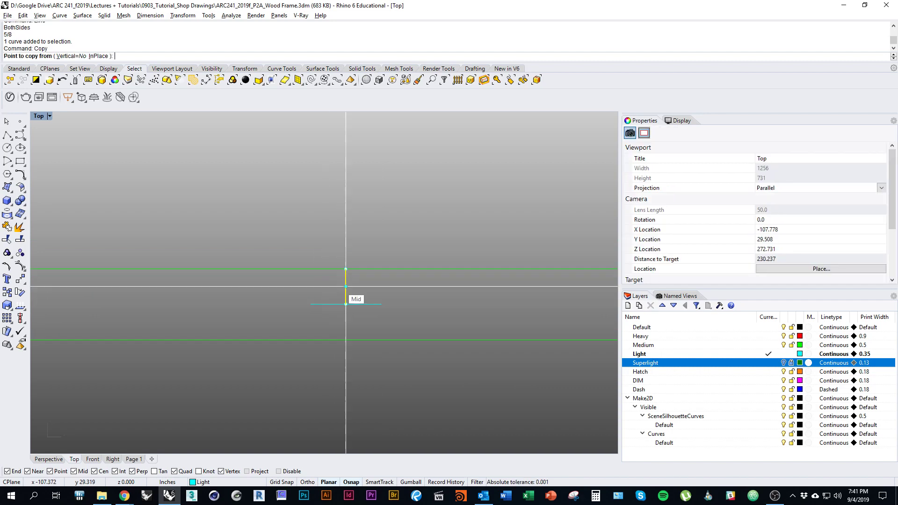
click(346, 304)
click(311, 304)
click(382, 304)
key(Return)
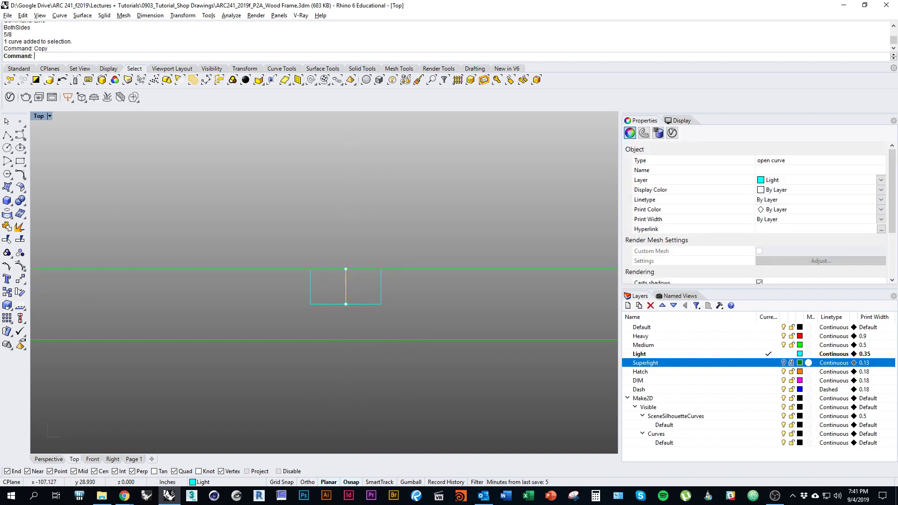
key(Delete)
scroll(250, 290, down, 5)
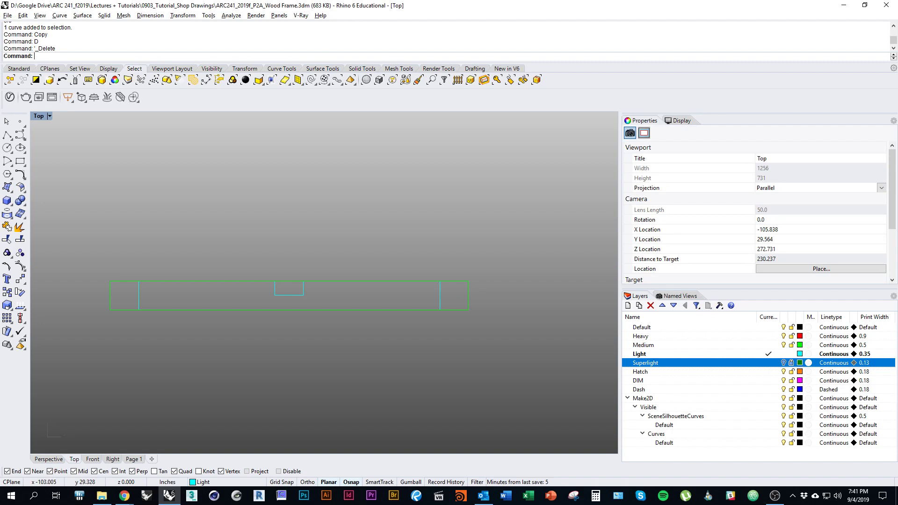
Show the Superlight guide lines again and look over the notched brace outline.
click(784, 363)
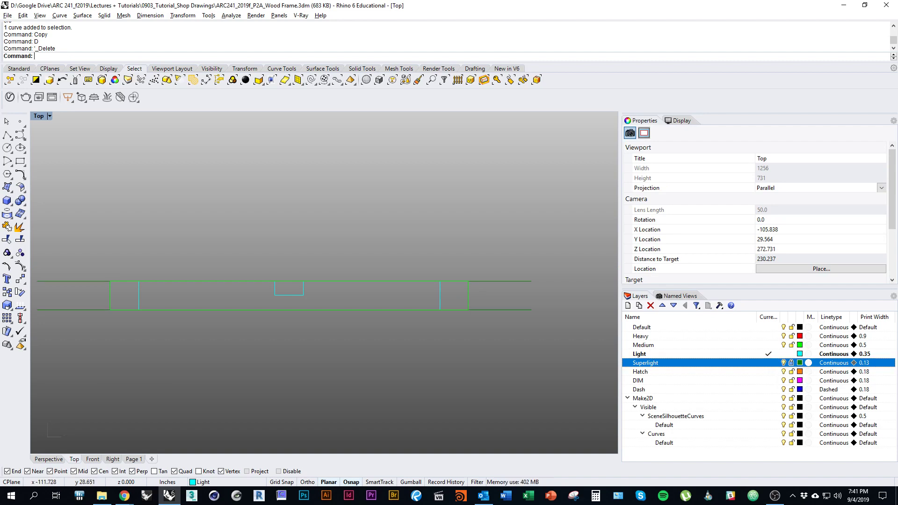
right_drag(230, 272, 241, 287)
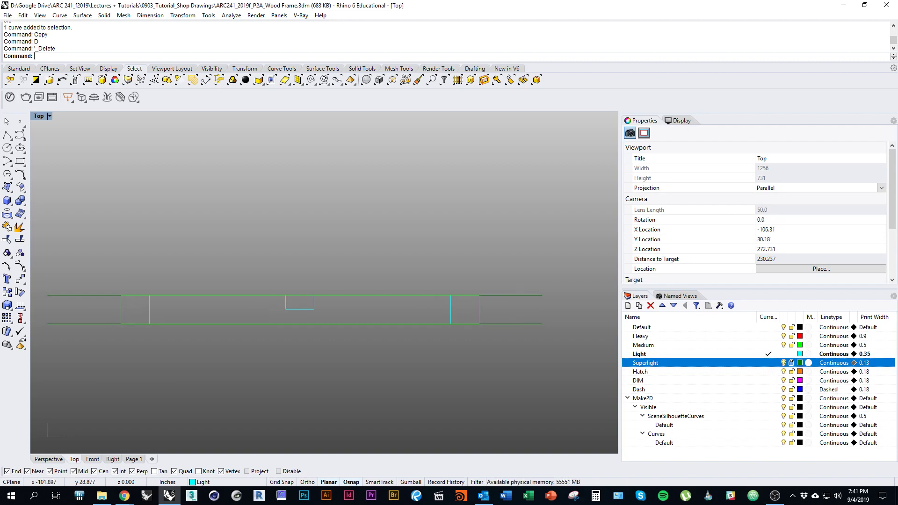
right_drag(405, 320, 394, 273)
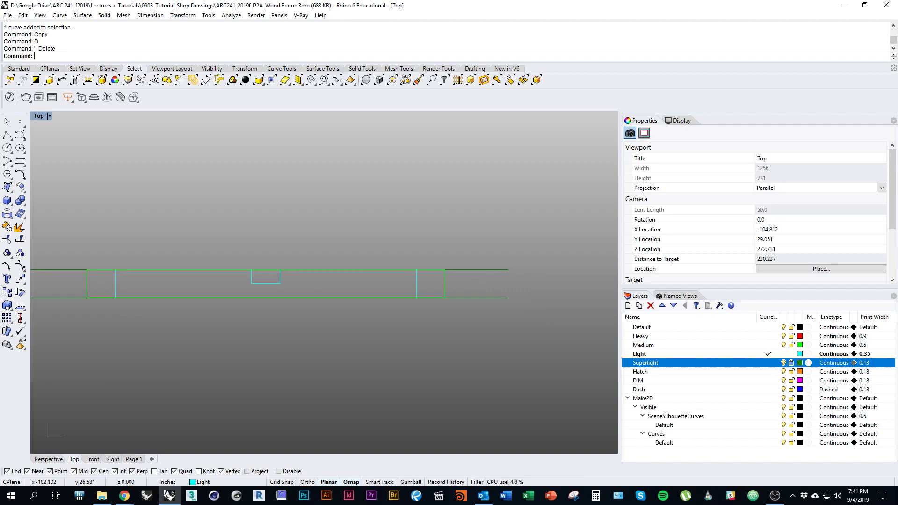
scroll(183, 259, down, 4)
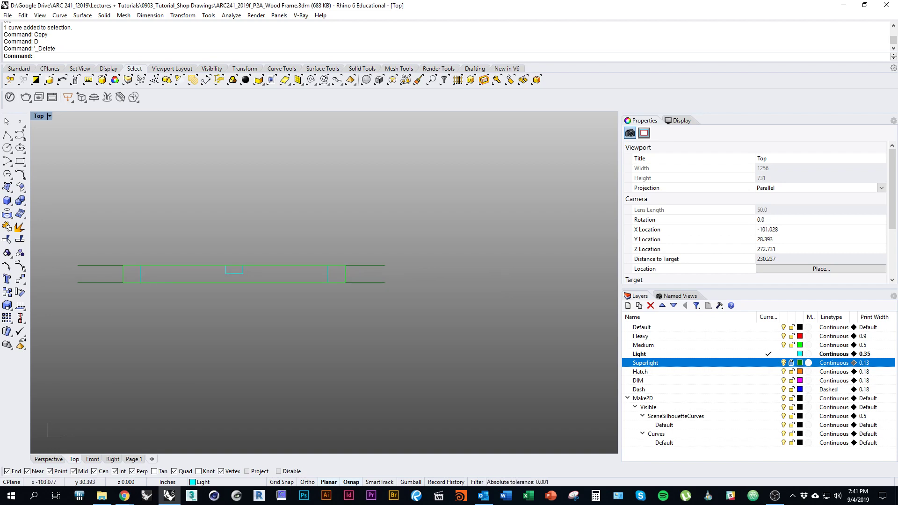
scroll(113, 282, up, 5)
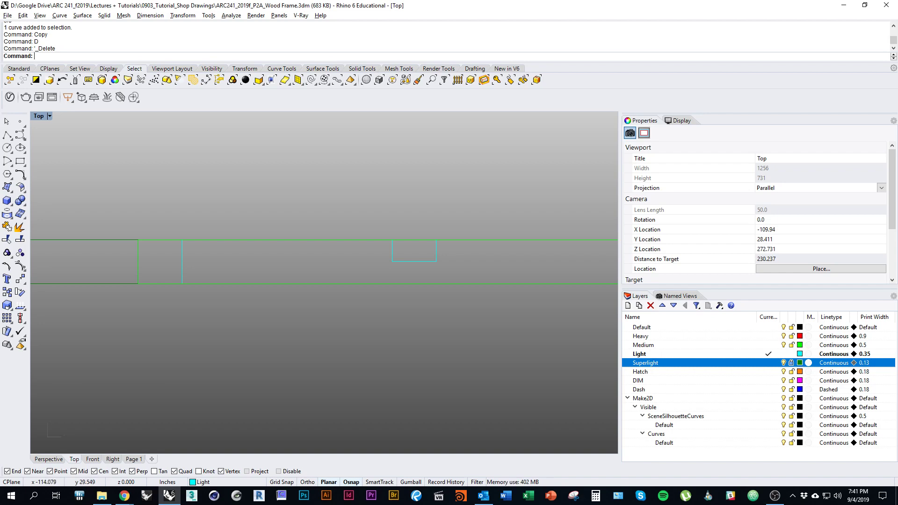
right_drag(581, 240, 305, 242)
right_drag(383, 275, 445, 291)
scroll(423, 272, down, 2)
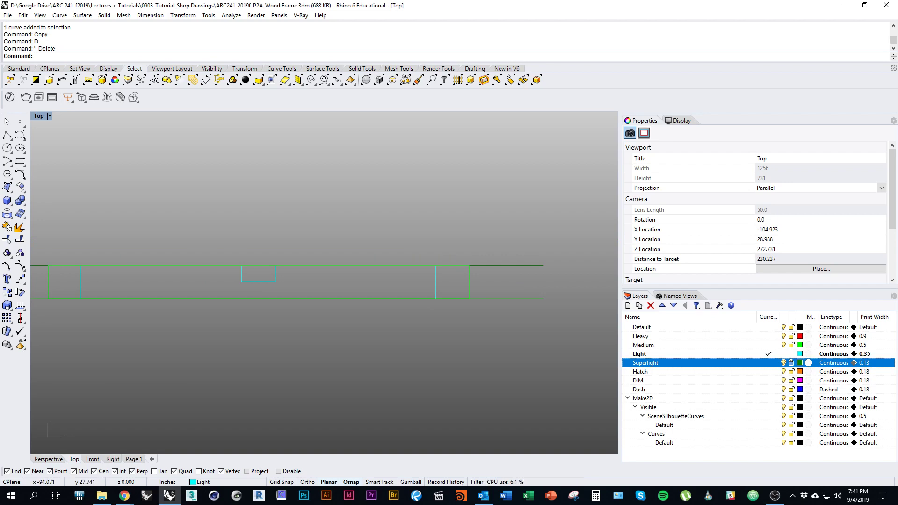
Make Superlight the current layer and offset the guide along the brace's upper edge upward twice, 5/8 inch each time.
click(768, 362)
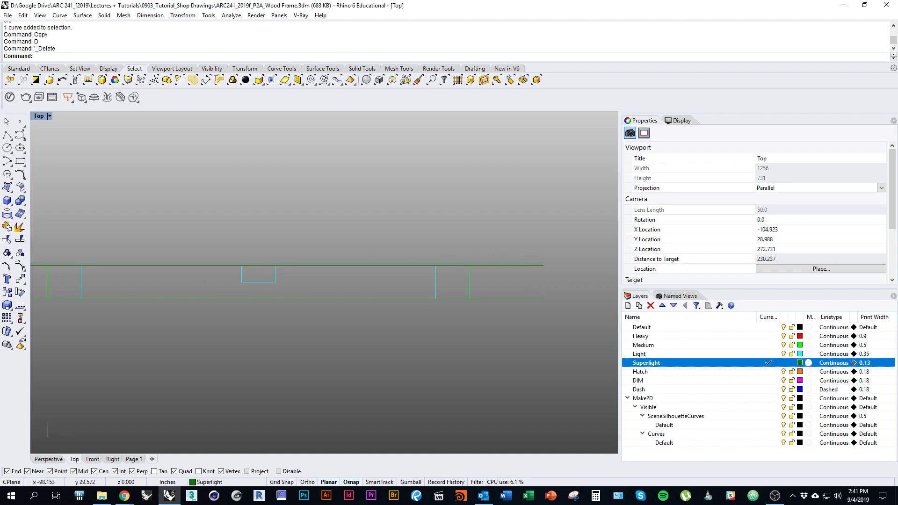
click(476, 266)
right_drag(474, 328, 450, 337)
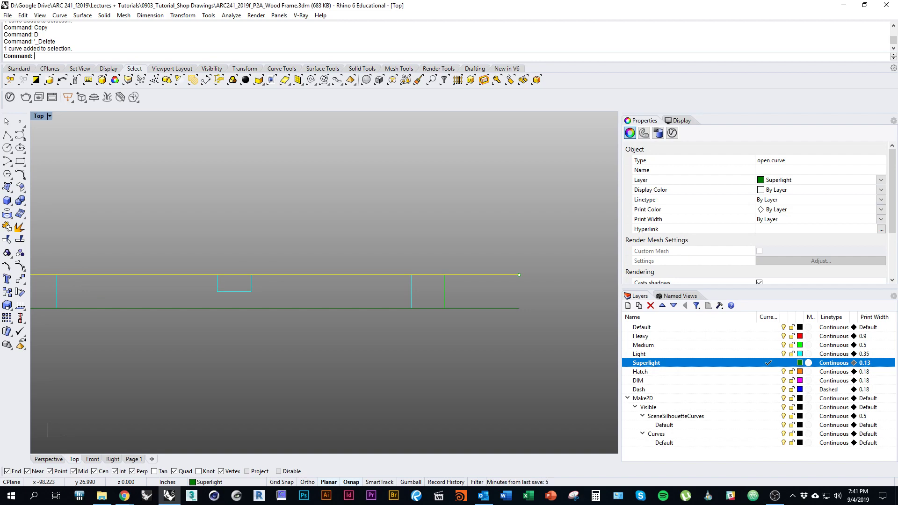
text(Offset)
key(Return)
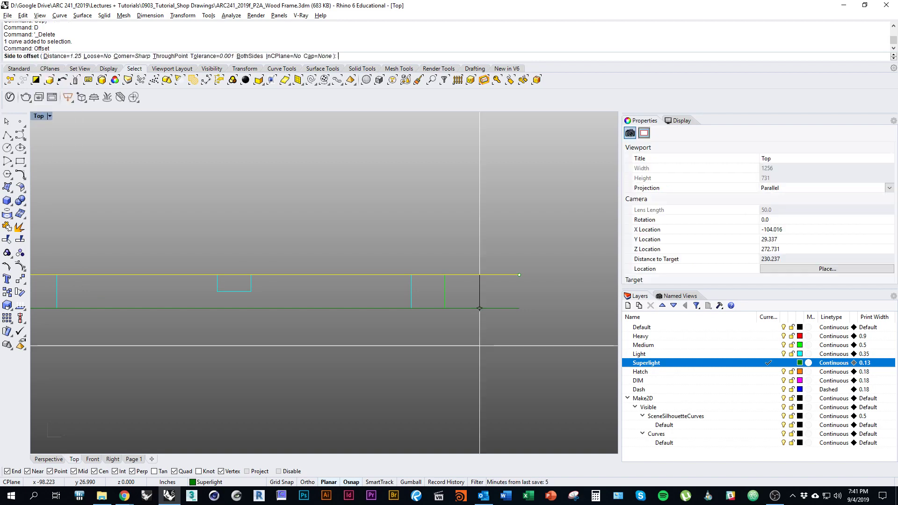
text(5/8)
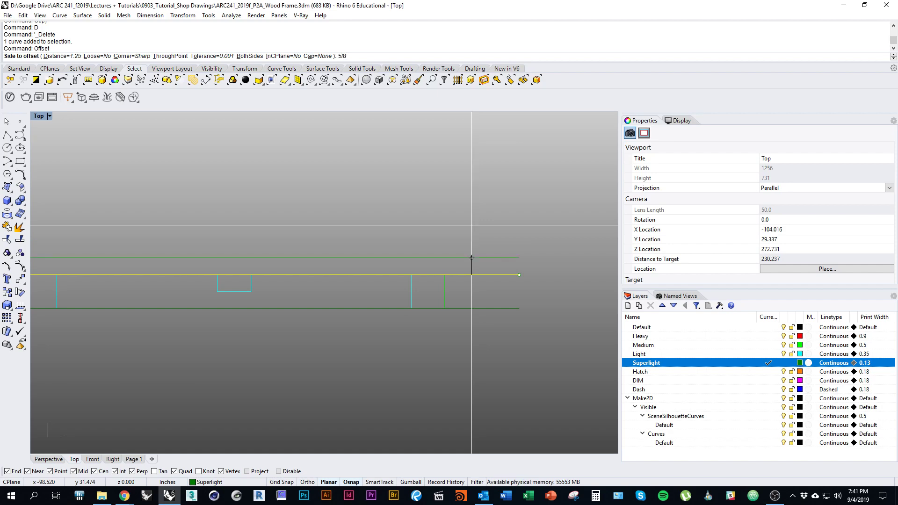
key(Return)
click(471, 258)
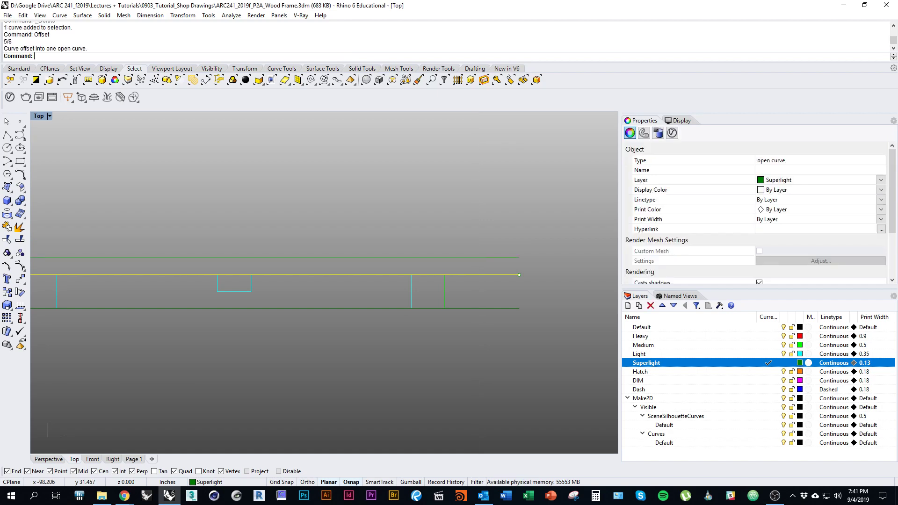
key(Return)
click(484, 230)
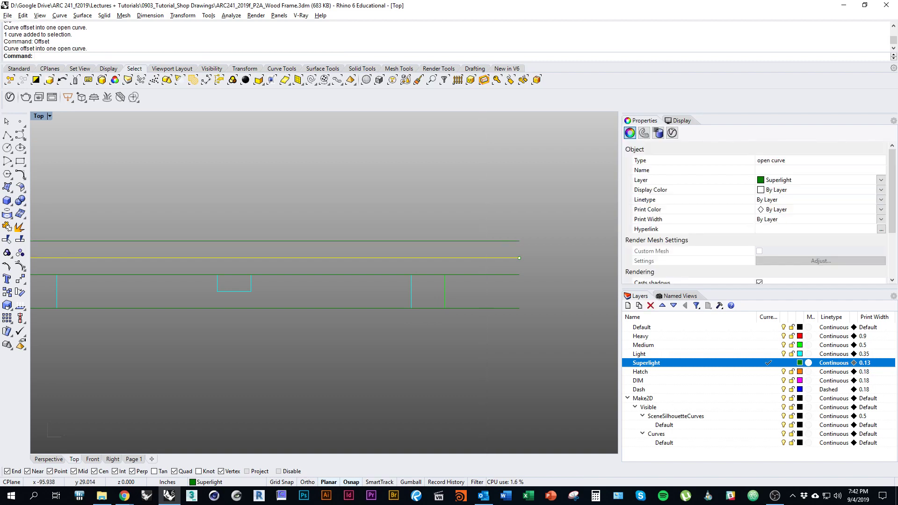
key(Escape)
Make Light the current layer and lock the Superlight guides.
click(771, 353)
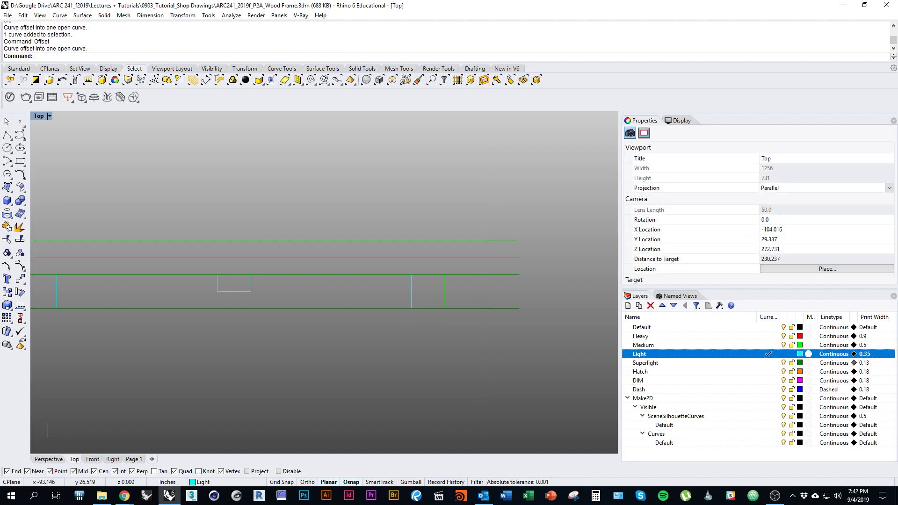
click(792, 363)
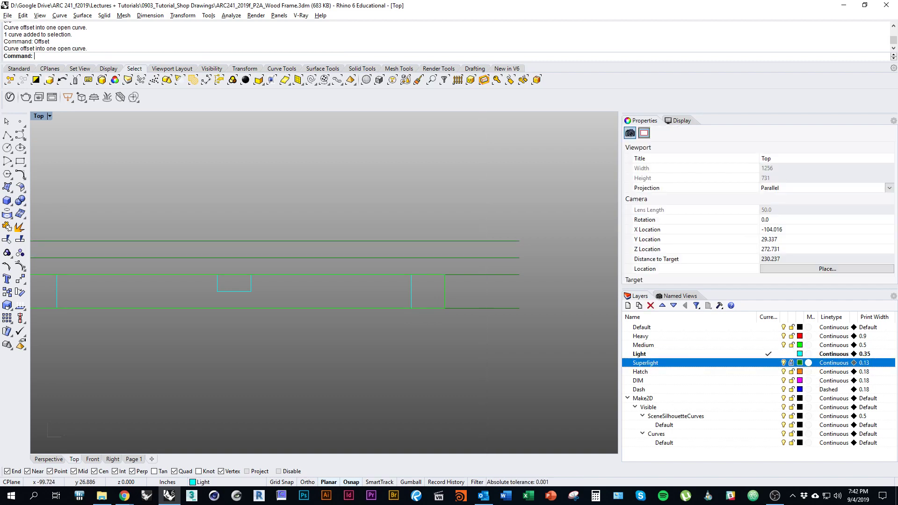
scroll(487, 351, down, 1)
mouse_move(455, 350)
right_down()
mouse_move(487, 352)
mouse_move(466, 363)
right_up()
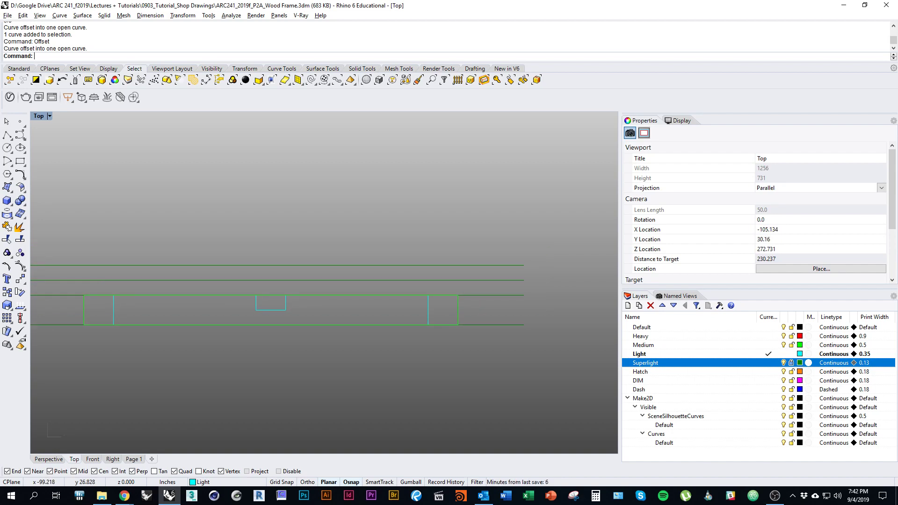
On the Medium layer, draw a slanted line from the right vertical line's upper end to the first guide above the brace.
text(line)
key(Return)
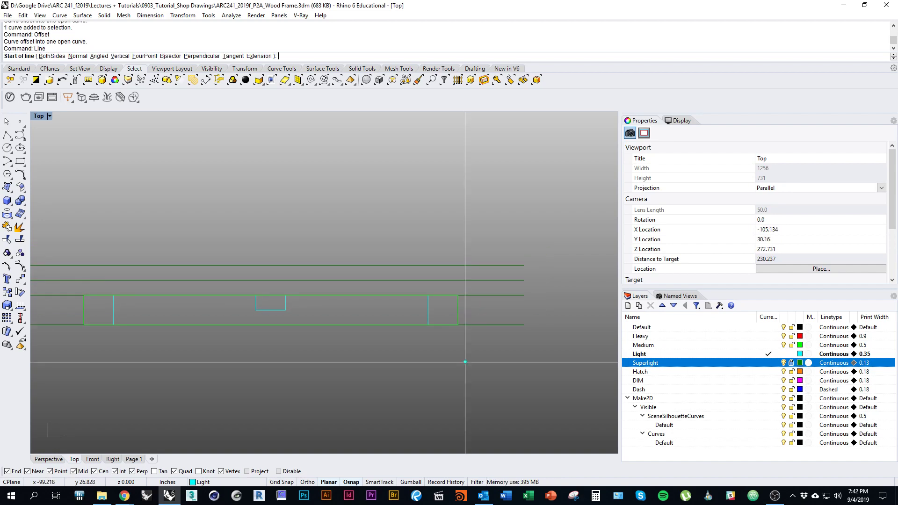
scroll(464, 351, up, 1)
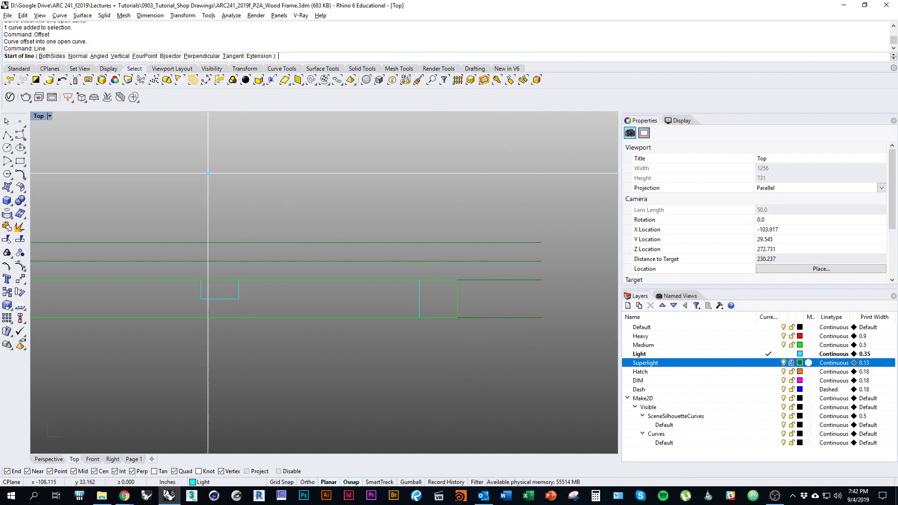
click(769, 345)
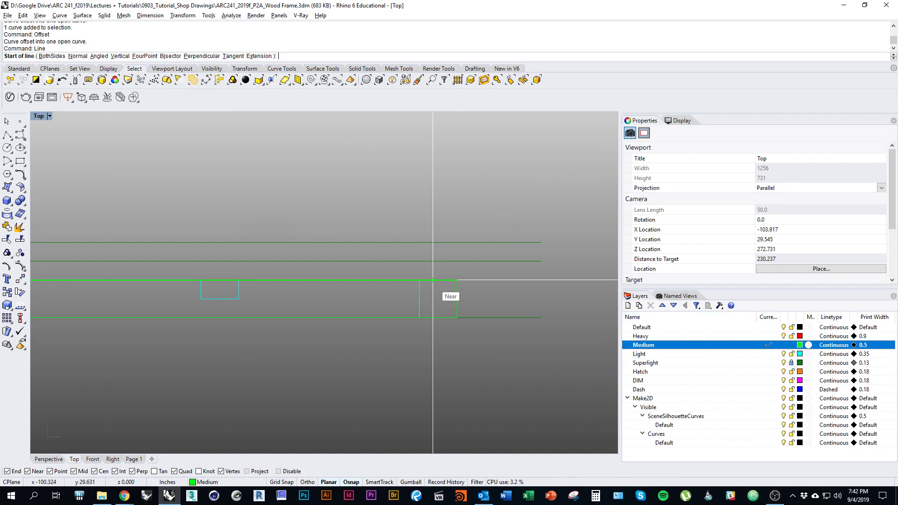
click(419, 280)
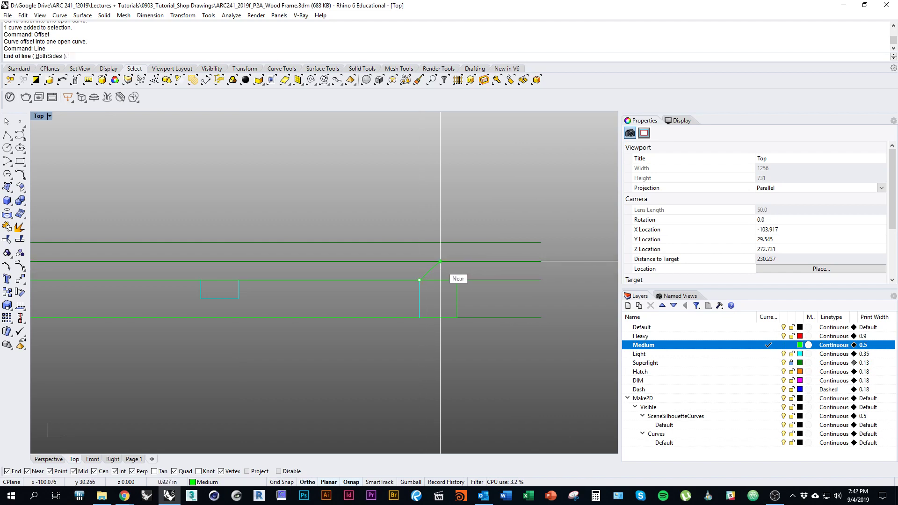
scroll(425, 271, up, 3)
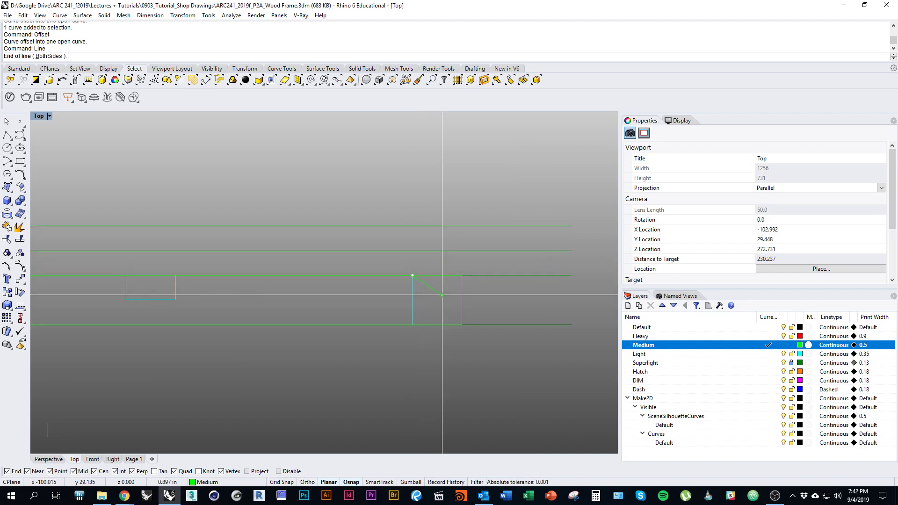
scroll(435, 274, up, 2)
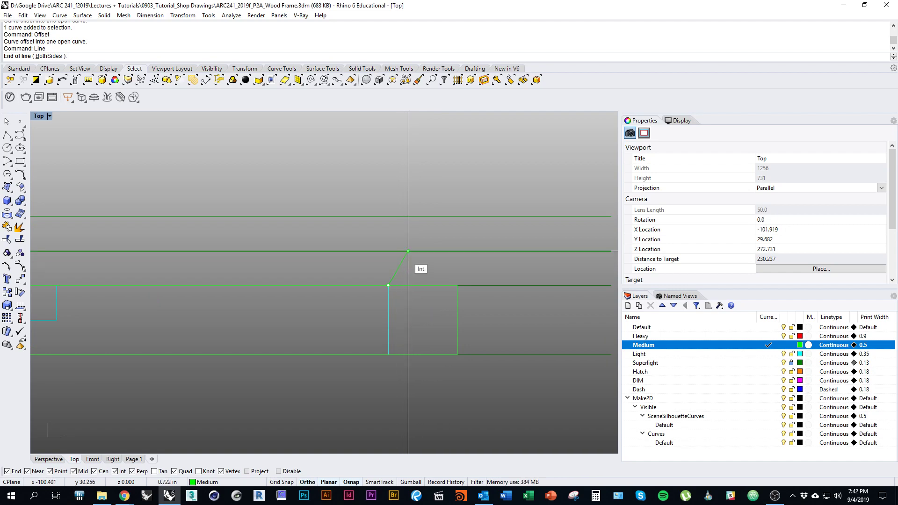
shift+click(408, 251)
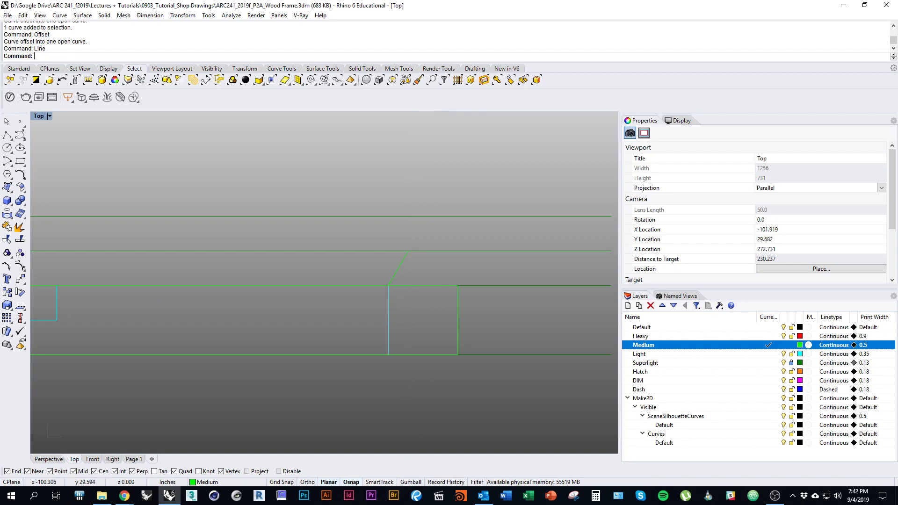
right_drag(446, 263, 341, 270)
scroll(339, 268, down, 1)
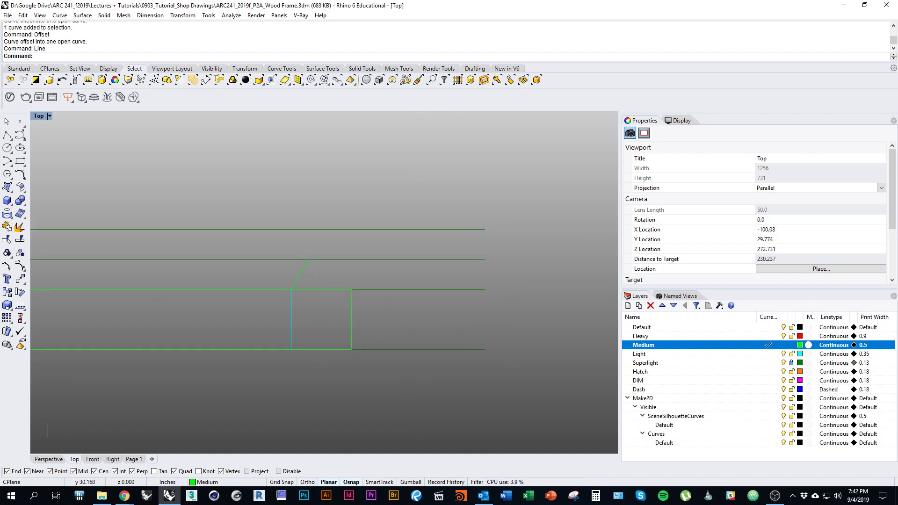
right_drag(342, 276, 427, 271)
scroll(399, 269, down, 1)
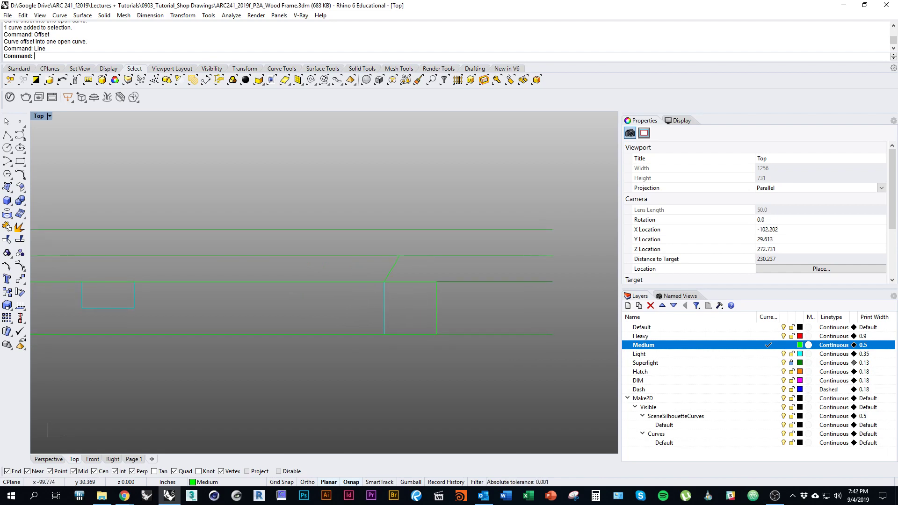
right_drag(414, 275, 417, 273)
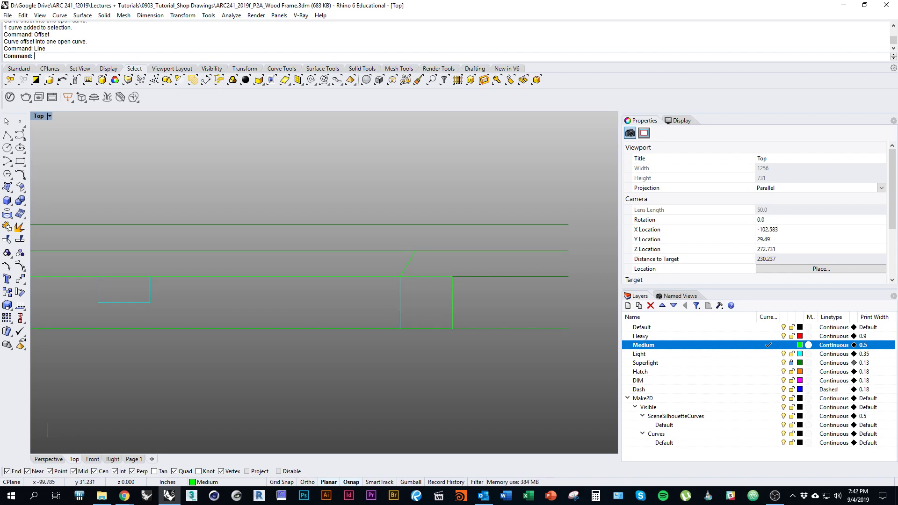
mouse_move(415, 275)
right_down()
mouse_move(390, 280)
mouse_move(424, 271)
right_up()
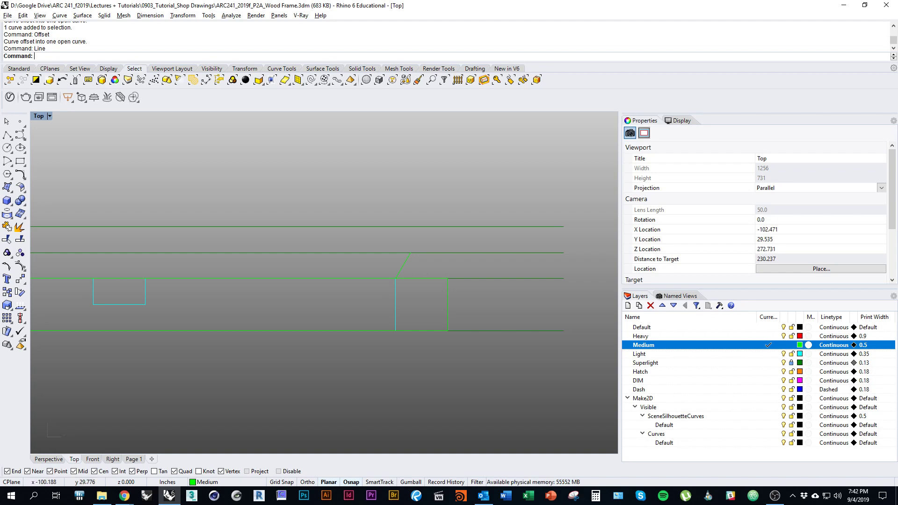
Copy the slanted line to both upper corners of the centre notch and to the upper end of the left vertical line.
right_drag(447, 300, 534, 296)
click(493, 258)
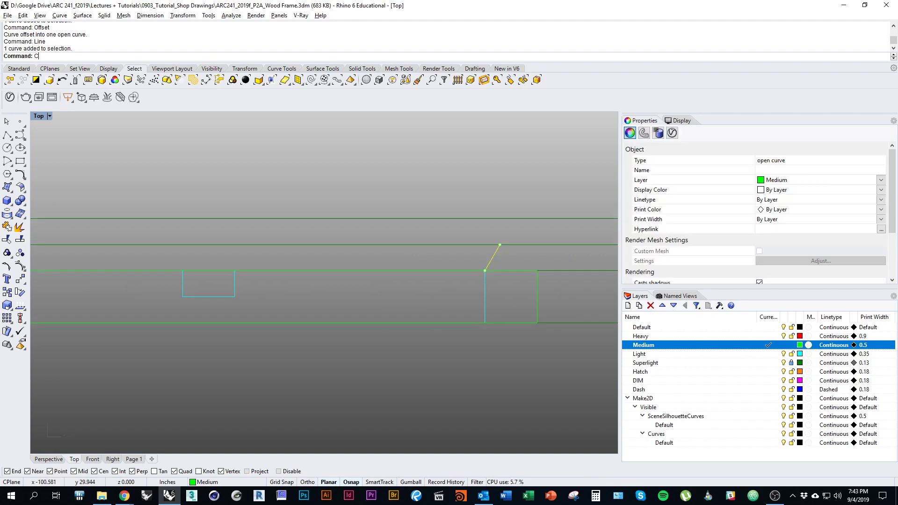
text(opy)
key(Return)
click(484, 271)
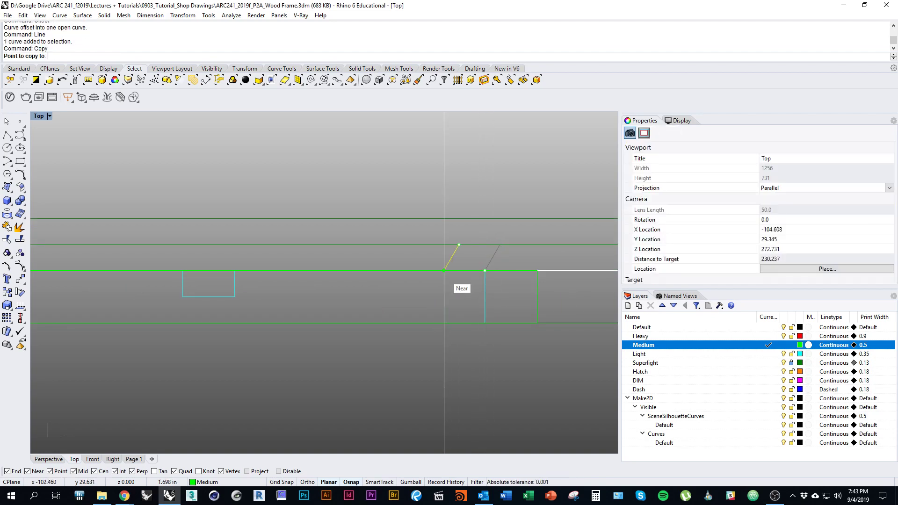
click(234, 271)
click(183, 271)
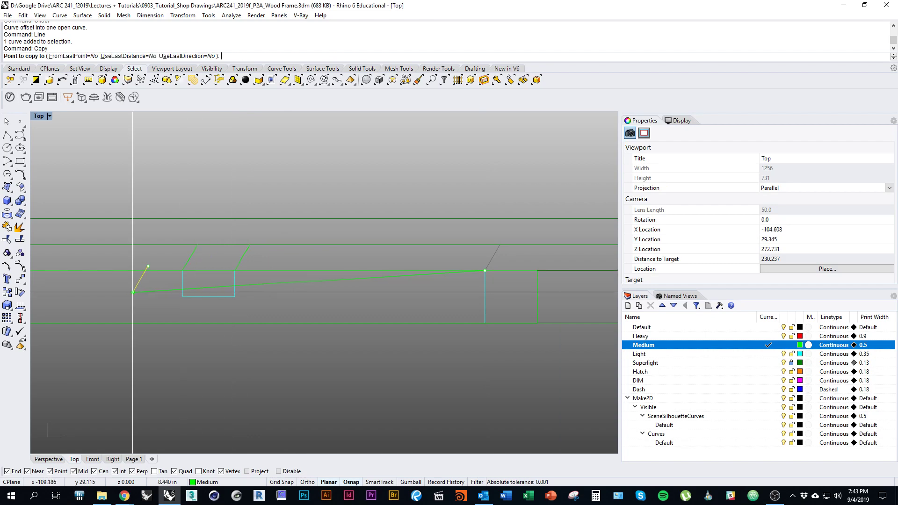
right_drag(133, 292, 465, 301)
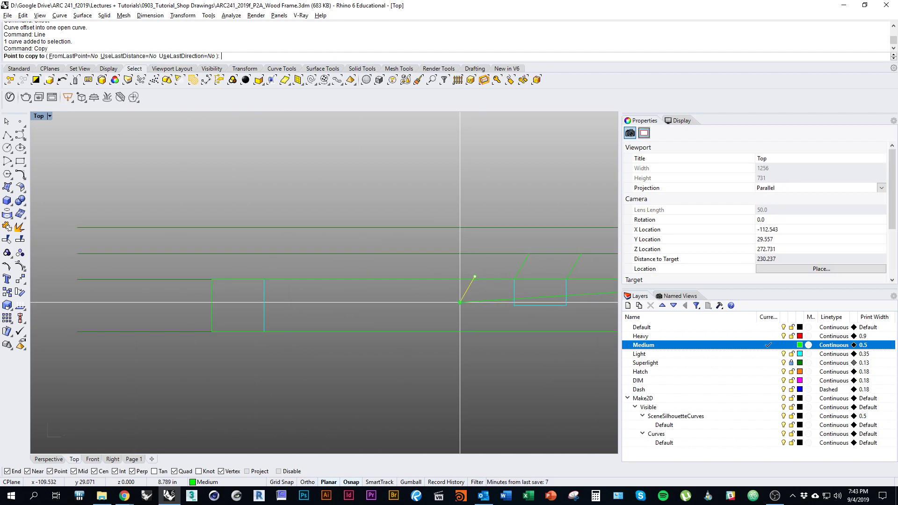
click(264, 280)
key(Return)
Split the brace's upper and lower edges, using the four slanted lines and the two full-height vertical lines as cutting objects.
right_drag(585, 327, 374, 313)
right_drag(494, 327, 417, 323)
scroll(418, 323, down, 1)
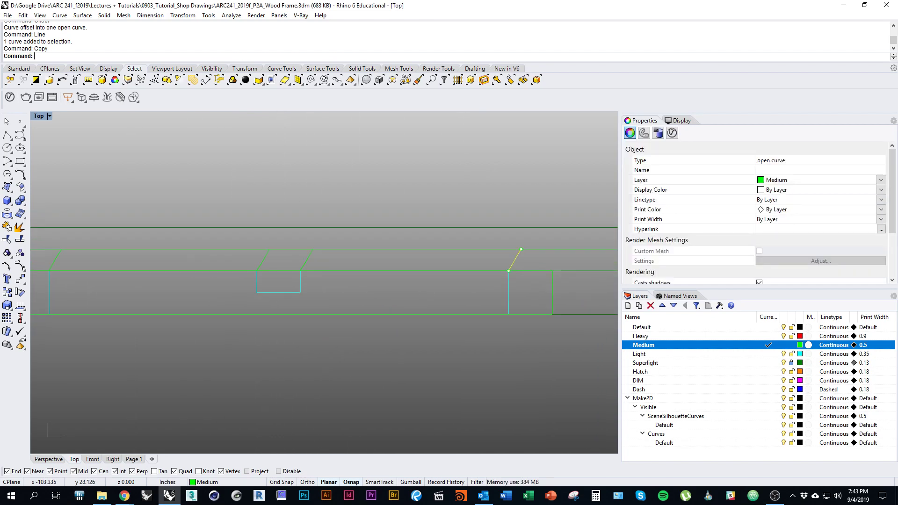
click(436, 315)
shift+click(444, 271)
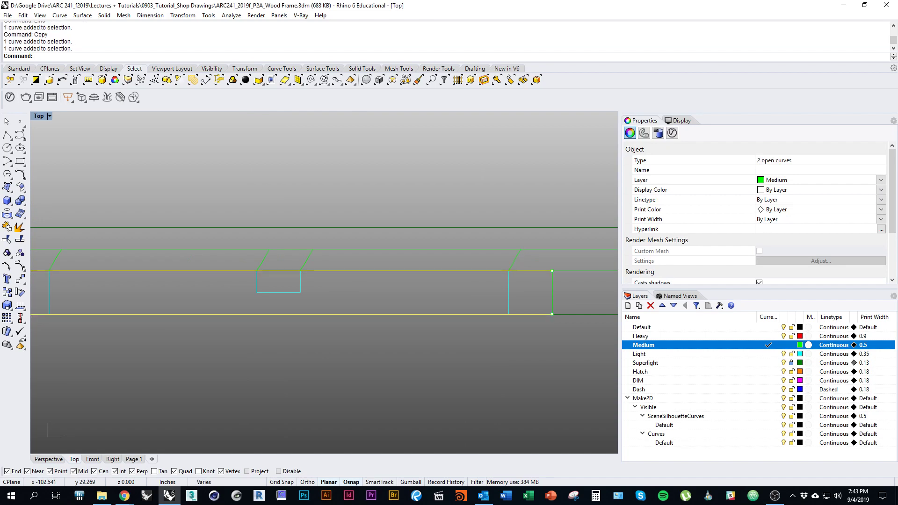
text(Split)
key(Return)
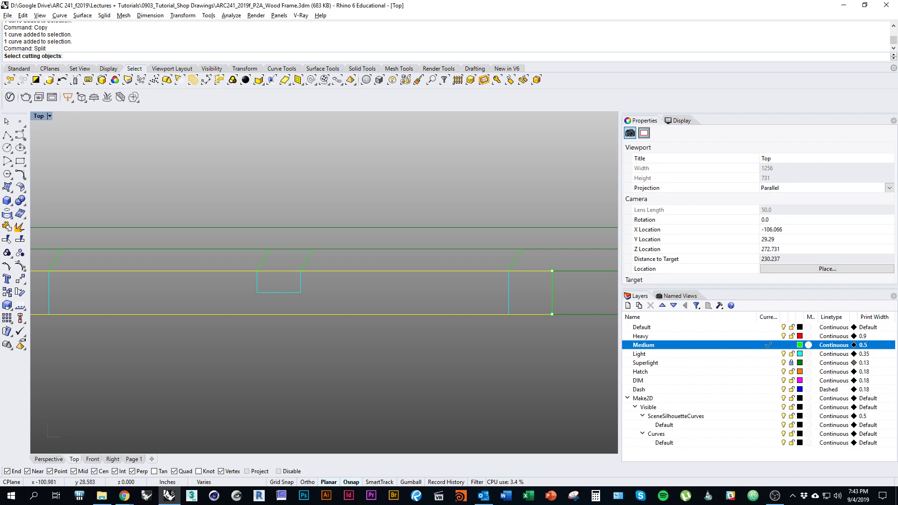
click(514, 263)
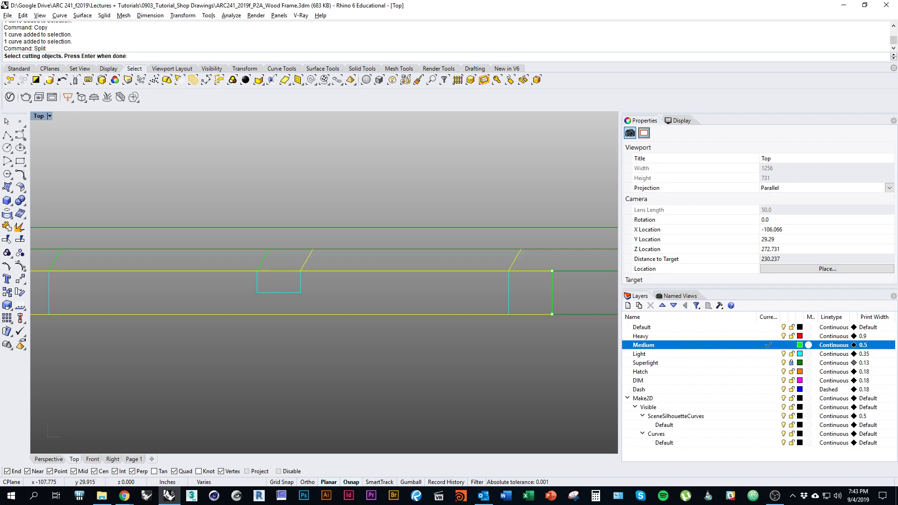
right_drag(250, 267, 363, 262)
click(169, 255)
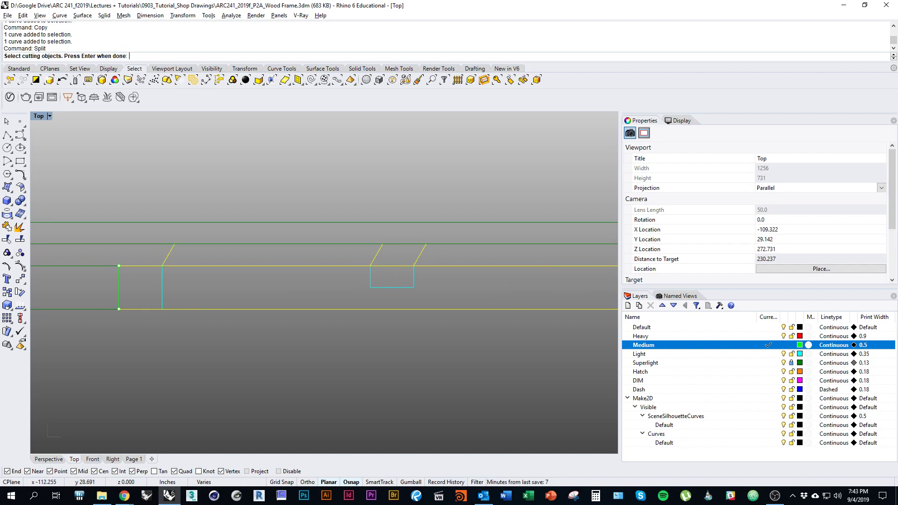
right_drag(458, 303, 393, 309)
click(556, 289)
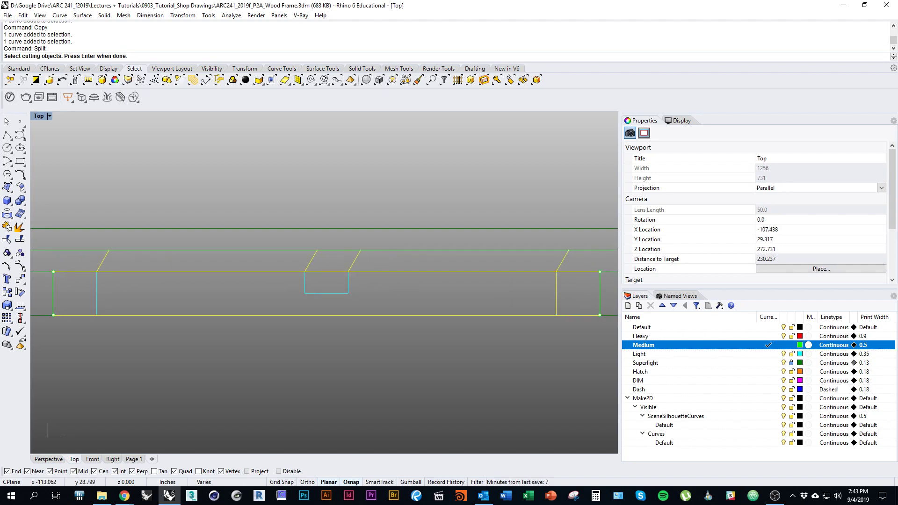
click(96, 294)
key(Return)
key(Escape)
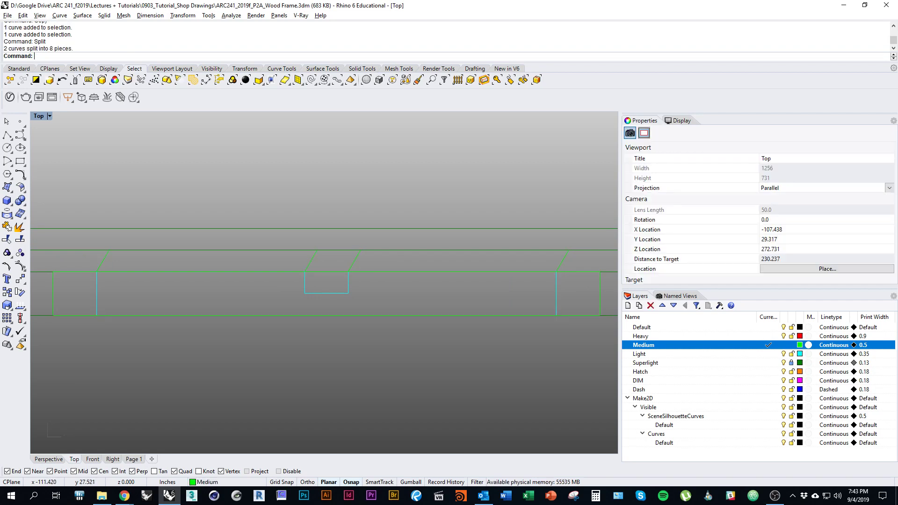
Move the three curves of the brace's left end piece from the joint's upper corner to the far end of its slanted line.
right_drag(112, 262, 247, 271)
drag(213, 265, 174, 339)
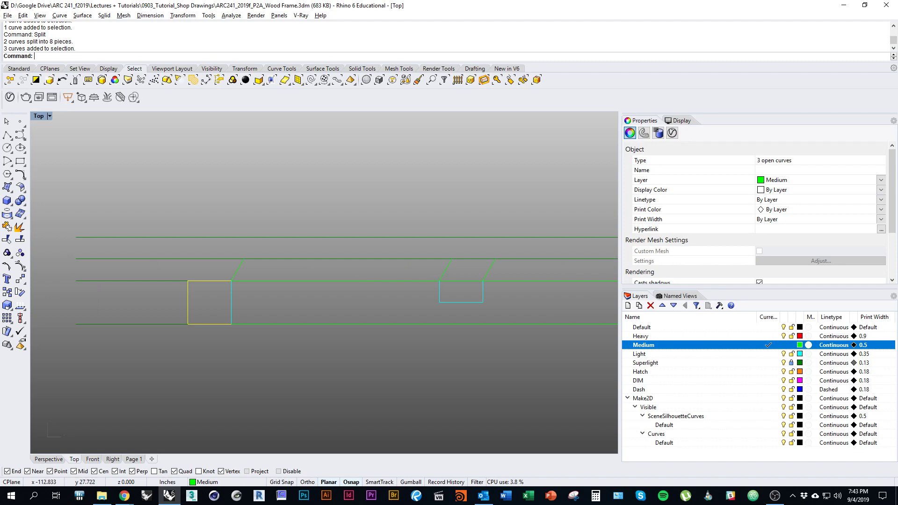
text(M)
key(Return)
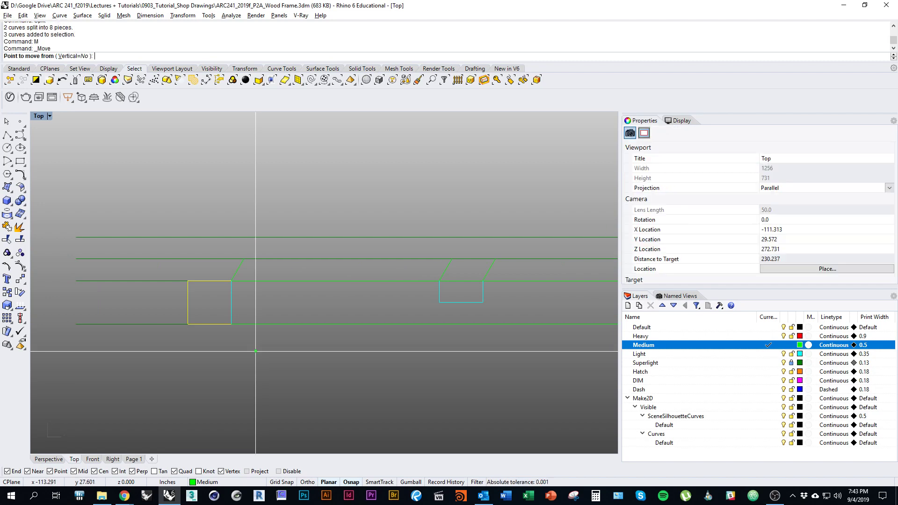
click(231, 281)
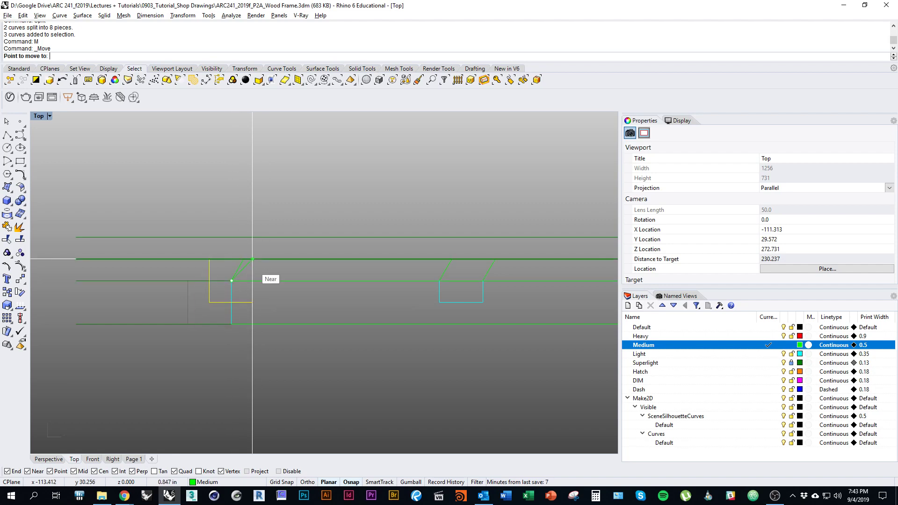
click(244, 259)
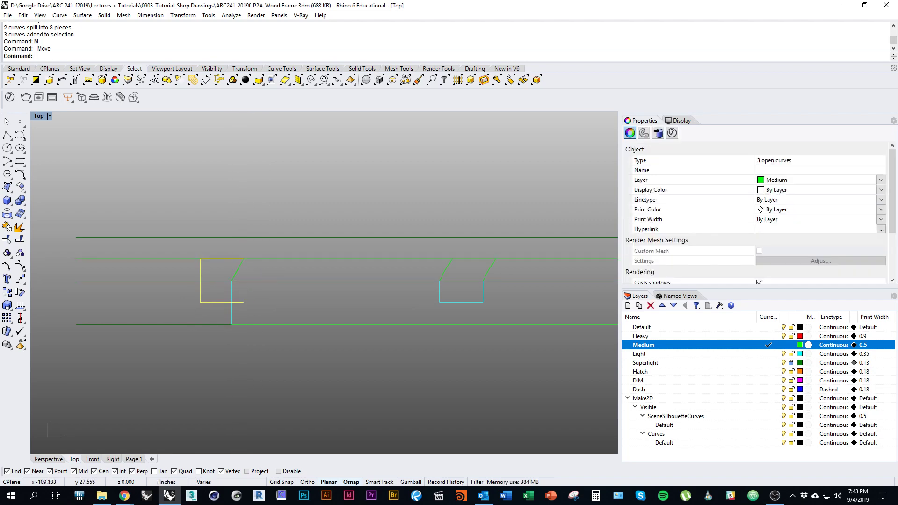
Move the three curves of the brace's right end piece from the joint's upper corner to the far end of its slanted line.
right_drag(552, 361, 274, 366)
right_drag(489, 366, 420, 370)
text(m)
key(Return)
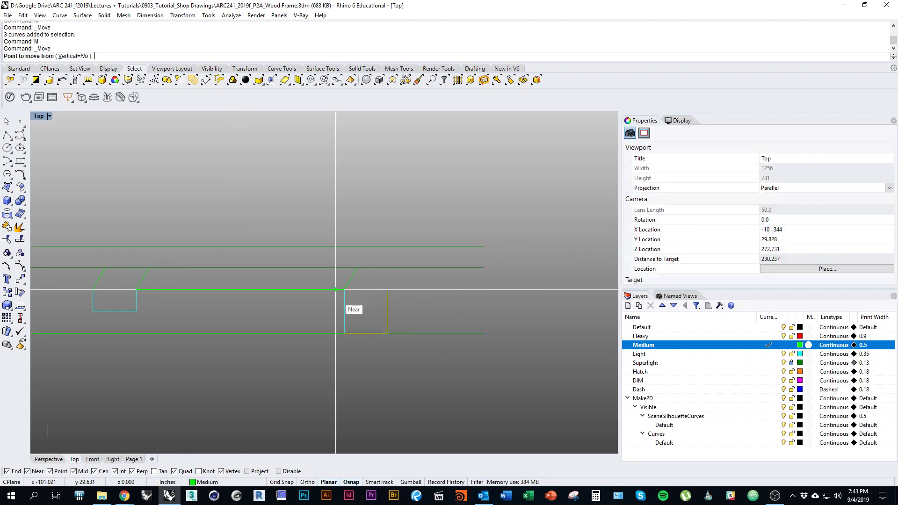
click(344, 289)
click(357, 267)
Delete the upper edge segment that spans the opening of the centre notch.
right_drag(323, 337, 474, 332)
click(272, 285)
text(d)
key(Return)
Draw a line from the right vertical line's lower end to the inner end of the right end piece's lower edge.
right_drag(258, 319, 291, 337)
scroll(367, 340, down, 1)
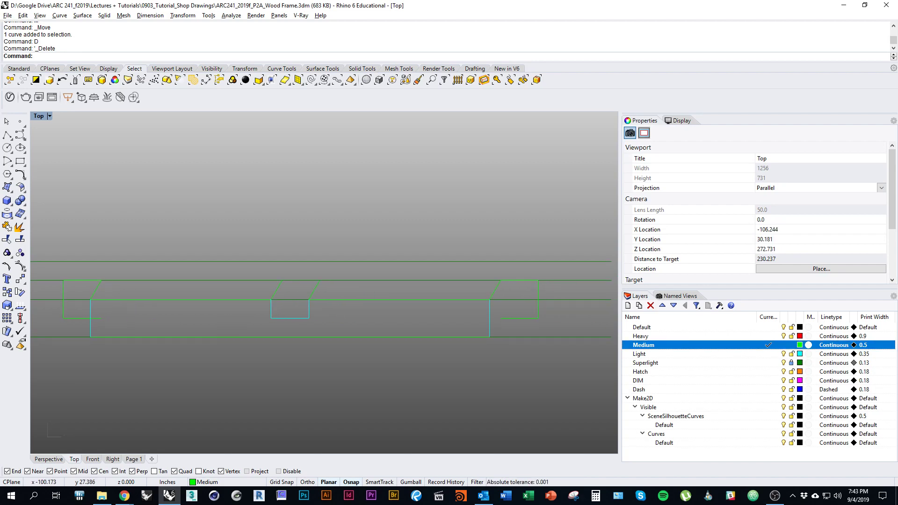
text(line)
key(Return)
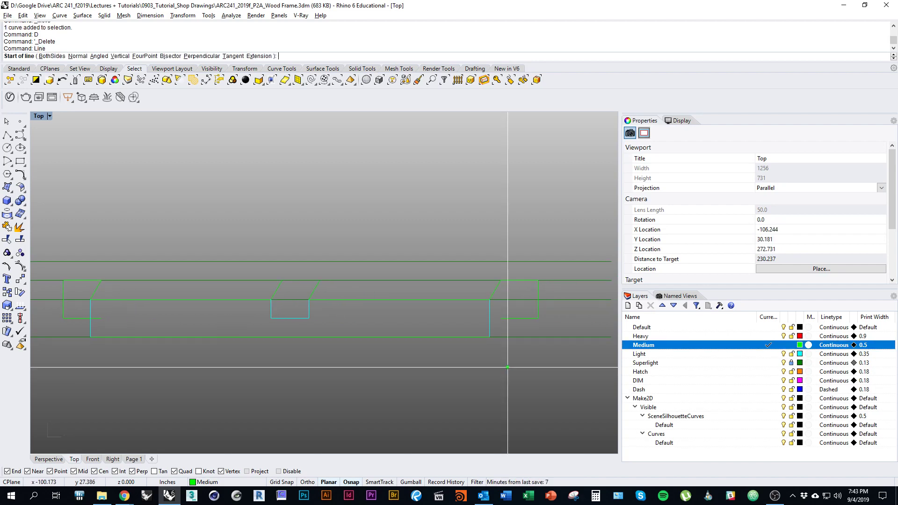
click(490, 337)
click(500, 318)
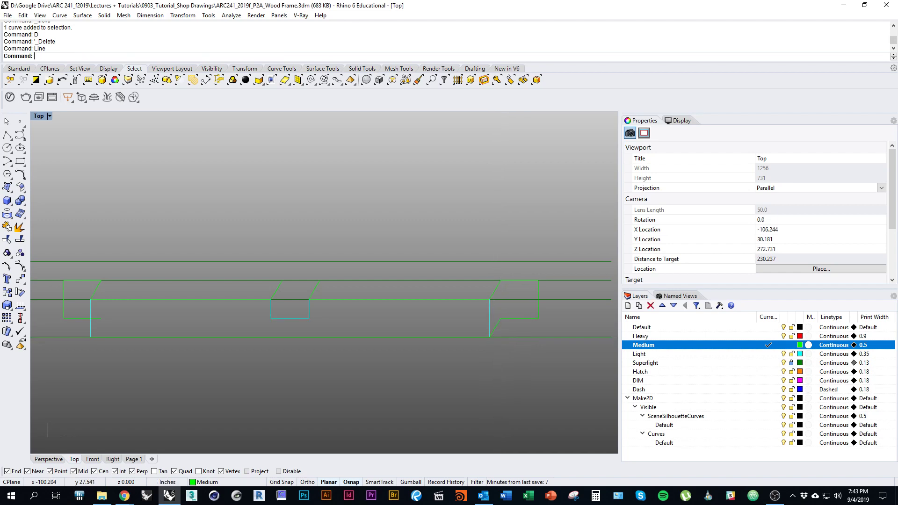
Trim the left end piece's lower edge where it runs past the left vertical line into the brace's front face.
right_drag(355, 369, 488, 350)
key(Return)
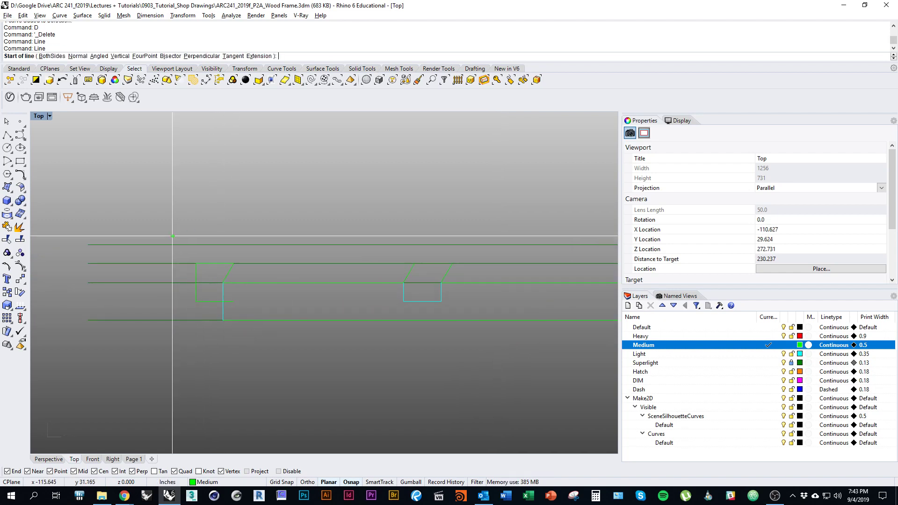
key(Escape)
scroll(196, 294, up, 5)
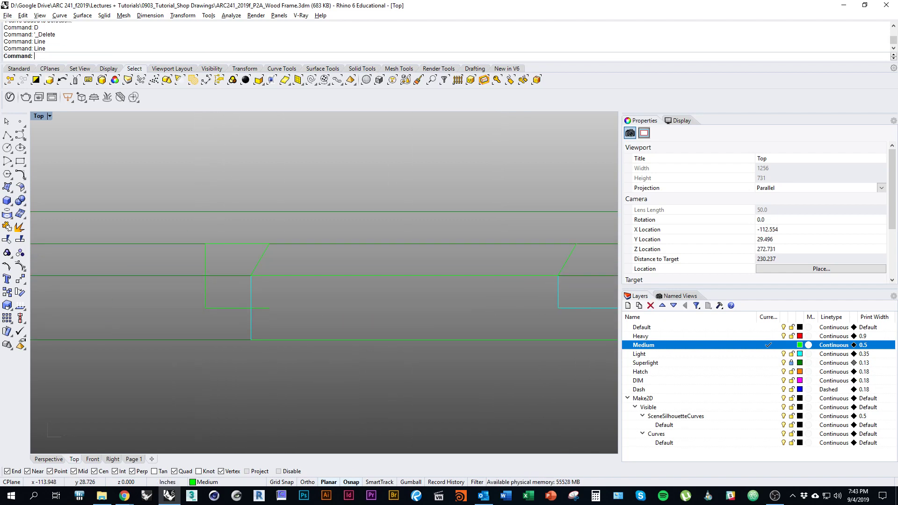
click(251, 309)
text(trim)
key(Return)
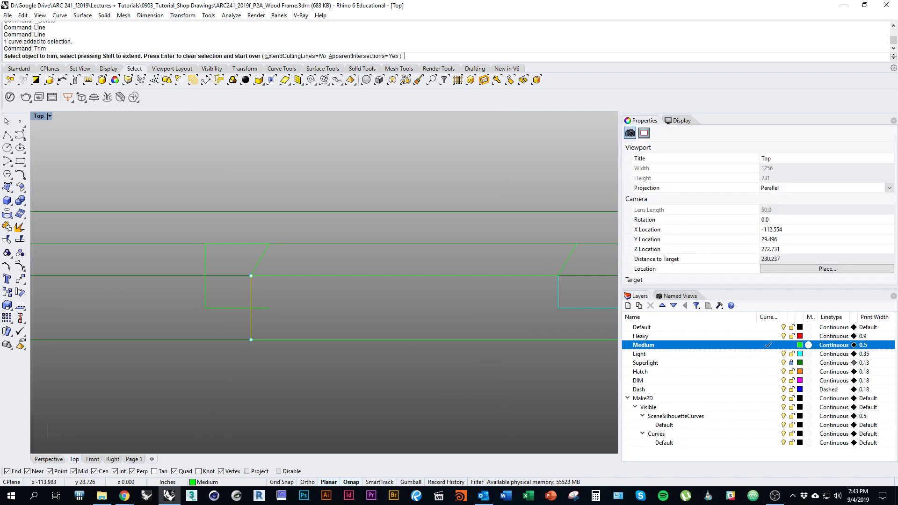
click(260, 309)
key(Return)
key(Escape)
scroll(293, 318, down, 6)
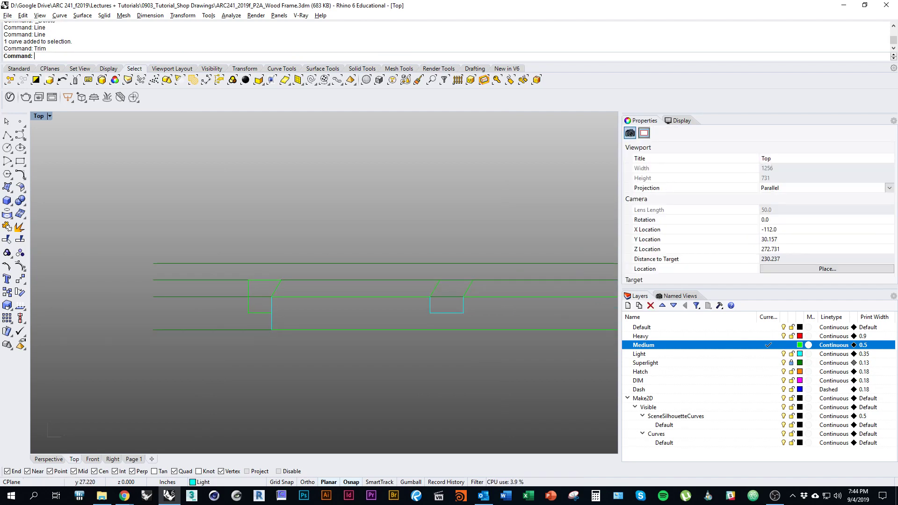
Copy the right vertical line of the brace's front face from its lower end to the inner lower corner of the right end piece.
right_drag(603, 323, 390, 322)
click(379, 322)
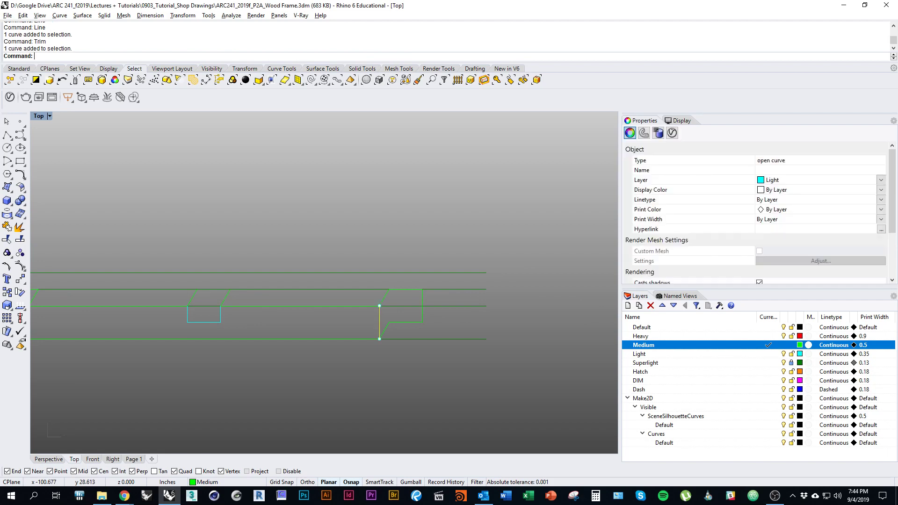
scroll(384, 323, up, 4)
text(copy)
key(Return)
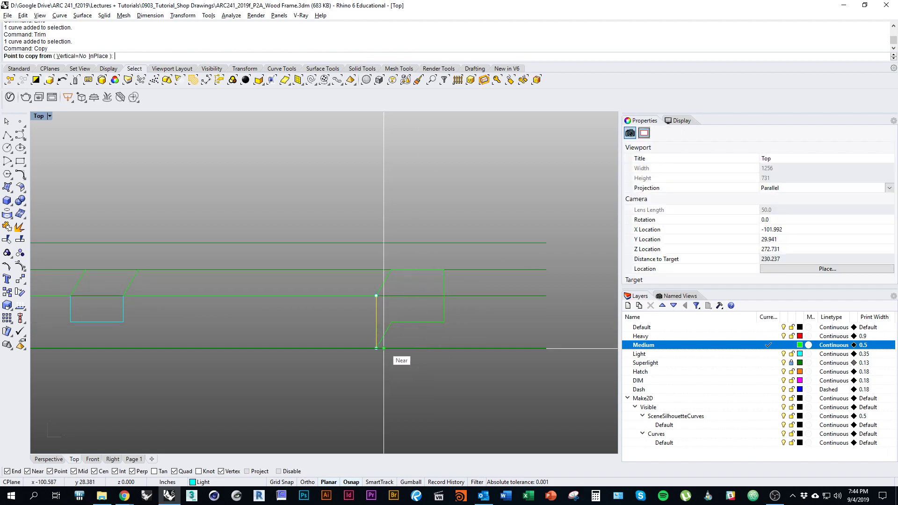
click(376, 348)
click(392, 322)
key(Return)
Copy the right slanted edge to the outer upper corners of both end pieces and to the far ends of the notch's two slanted lines.
scroll(197, 289, down, 4)
right_drag(197, 289, 375, 290)
click(502, 286)
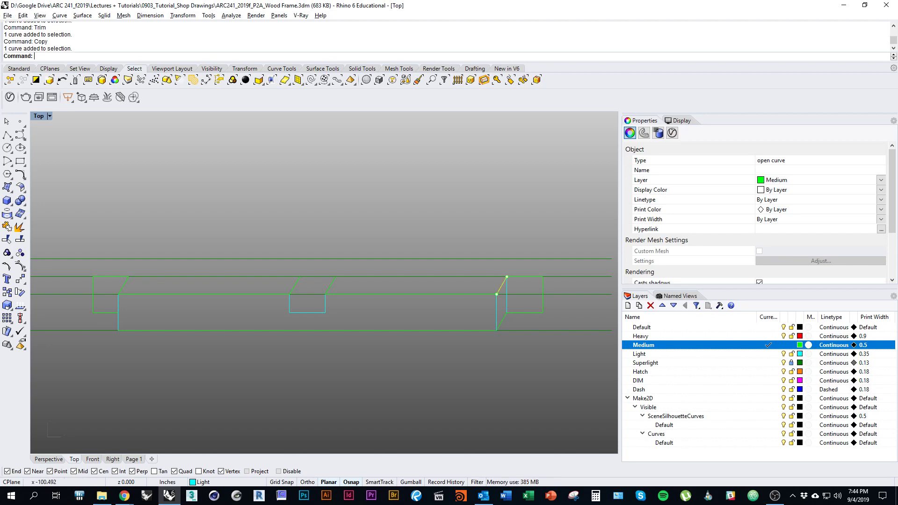
text(Copy)
key(Return)
click(497, 294)
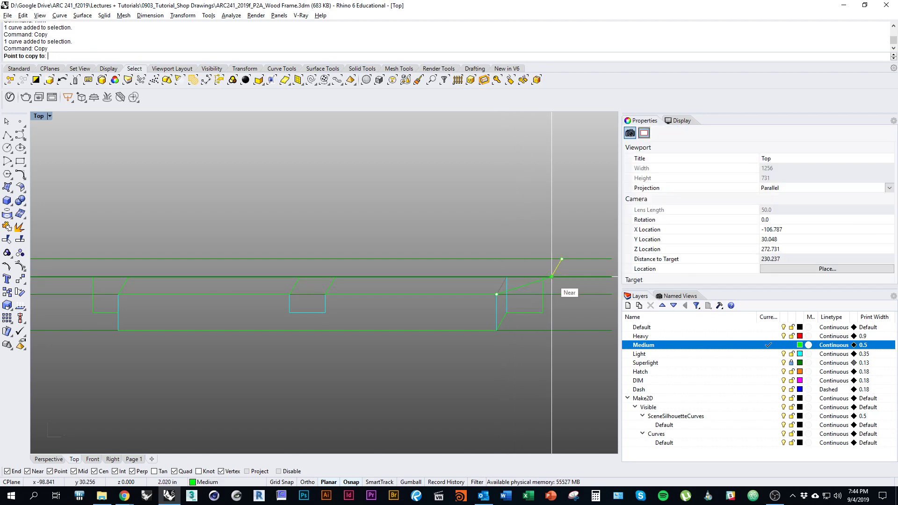
click(552, 277)
click(94, 277)
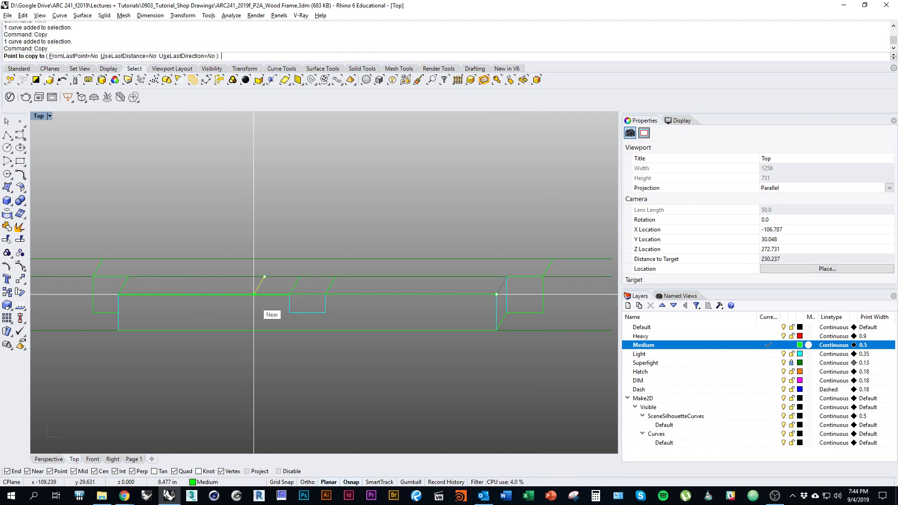
click(300, 277)
click(335, 277)
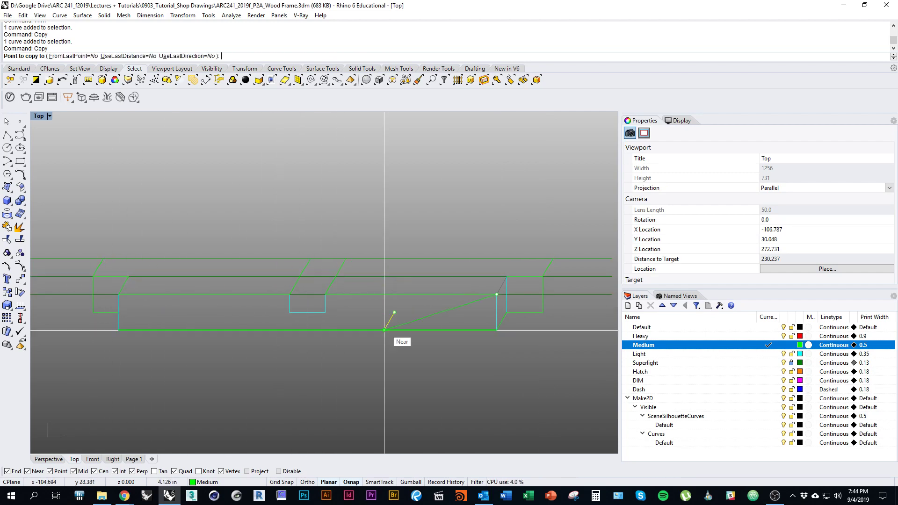
key(Return)
right_drag(317, 340, 354, 350)
right_drag(389, 313, 360, 318)
drag(357, 330, 277, 313)
click(315, 321)
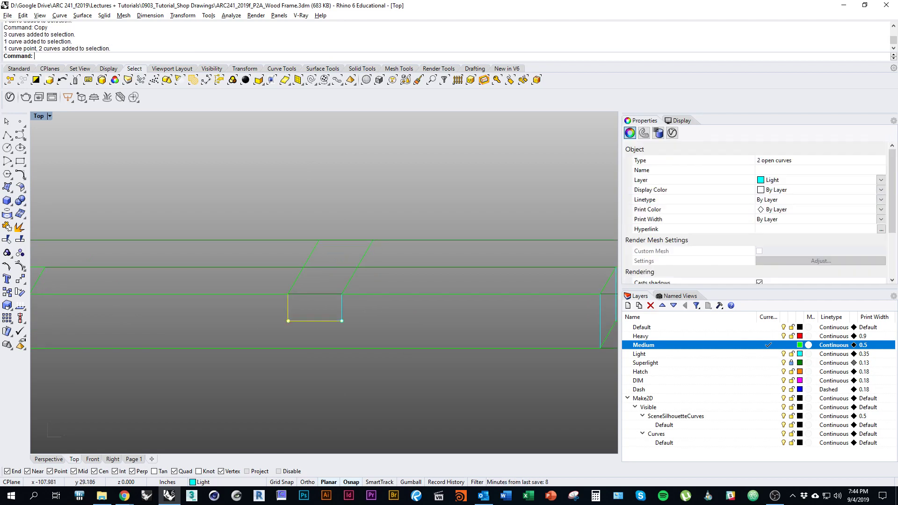
text(Copy)
key(Return)
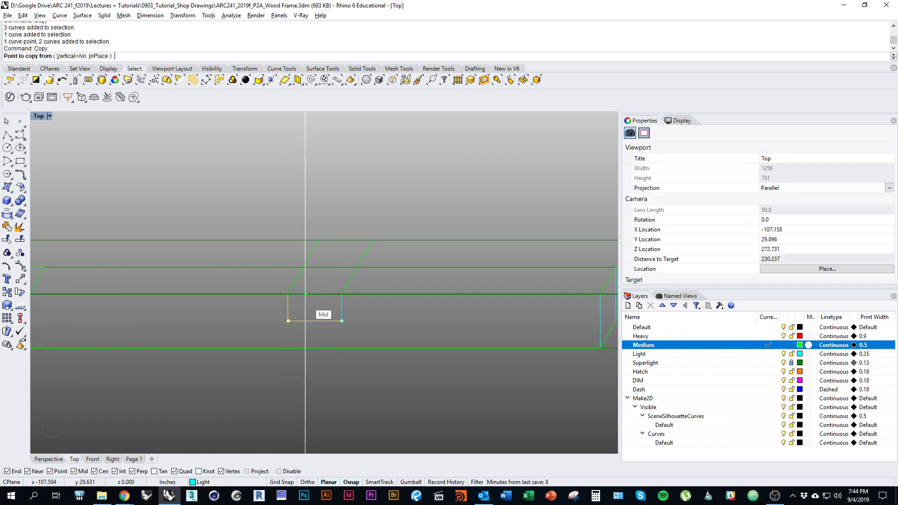
key(Escape)
key(Escape)
Copy the centre notch's left and lower edges along its slanted line to the uppermost guide, forming the notch's back profile.
click(308, 321)
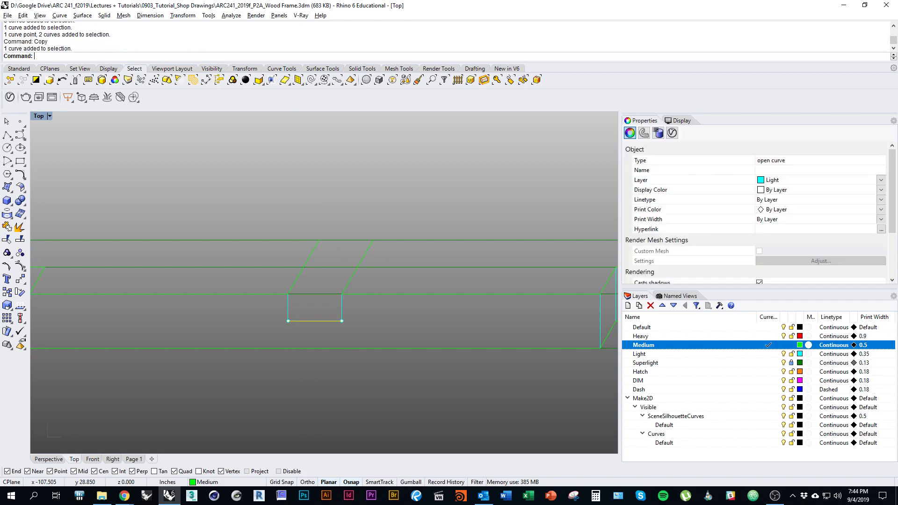
shift+click(288, 305)
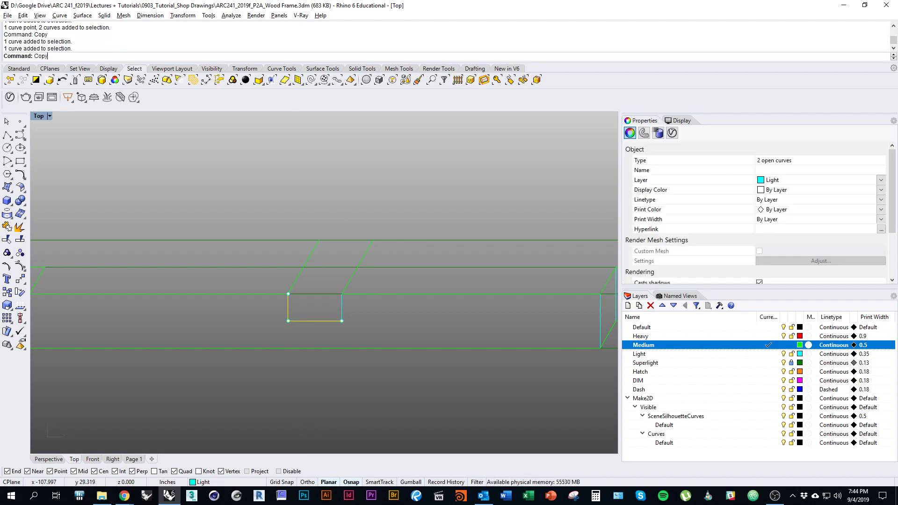
key(Return)
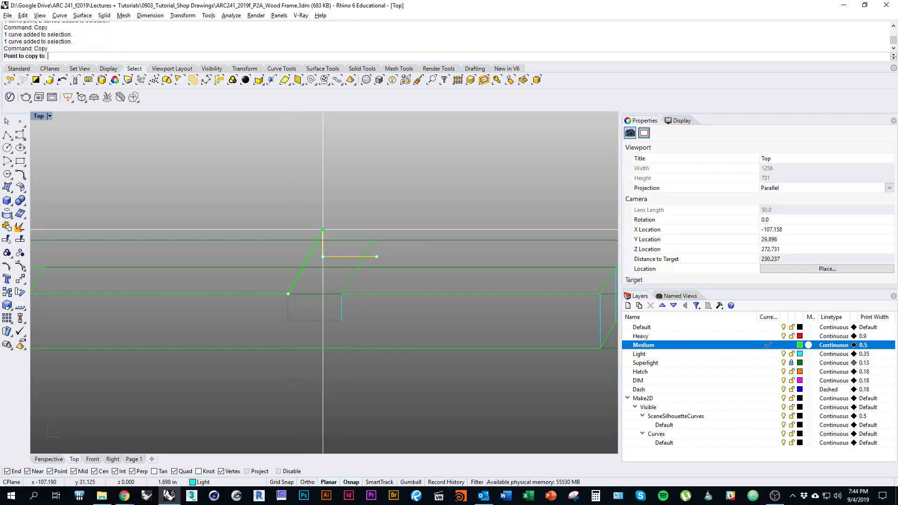
click(289, 307)
click(319, 254)
key(Return)
scroll(312, 338, down, 3)
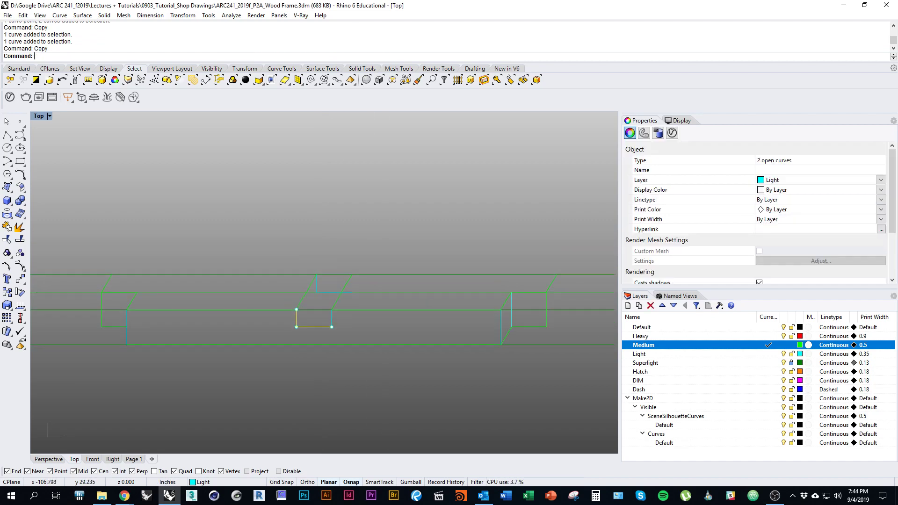
key(Escape)
Draw the brace's back upper edge along the uppermost guide as two polylines, one on each side of the centre notch.
click(7, 135)
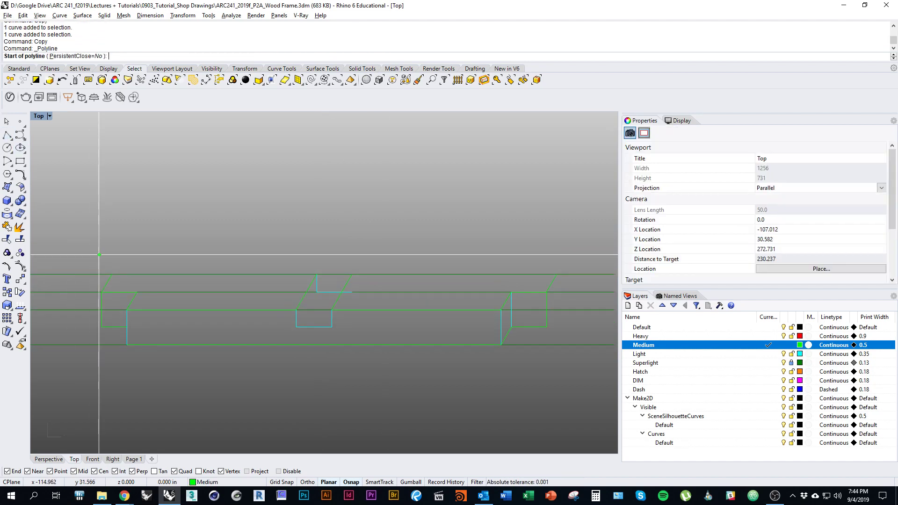
click(113, 274)
click(317, 274)
key(Return)
key(Return)
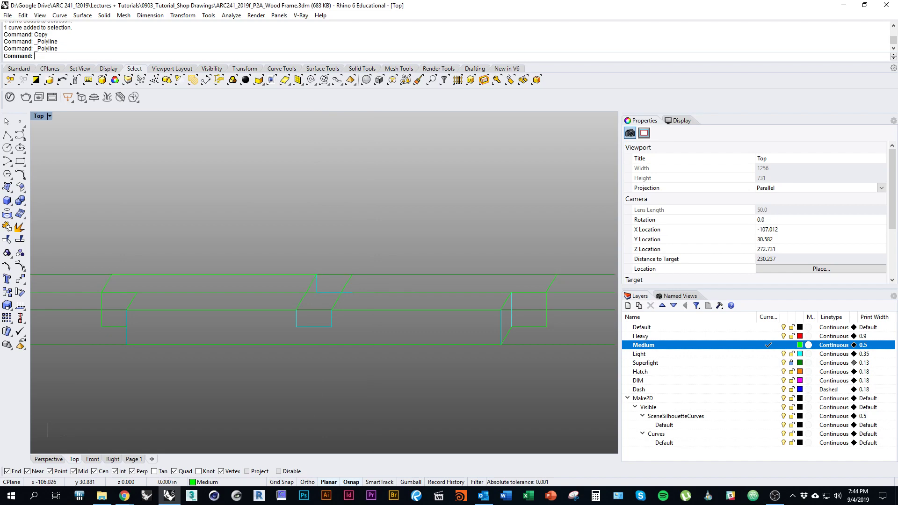
click(352, 274)
click(556, 275)
key(Return)
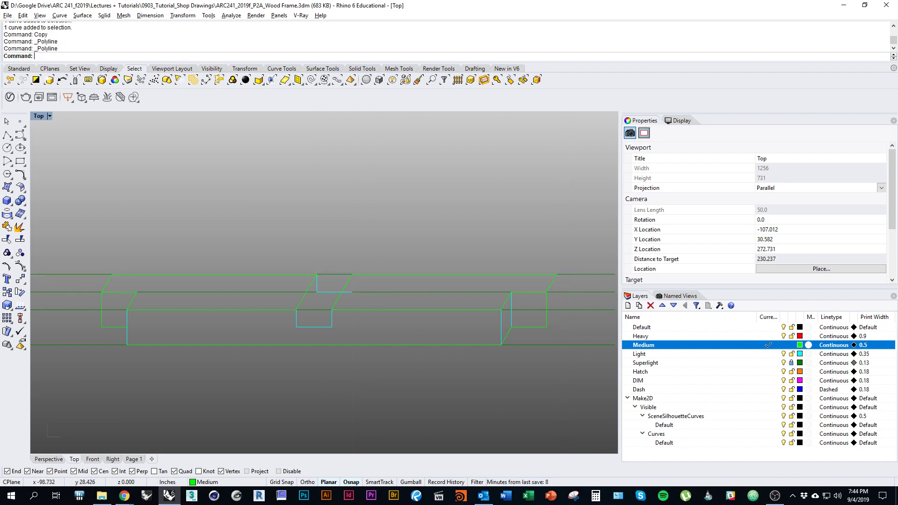
Trim the back notch profile's lower edge where it runs past the notch's right slanted line.
mouse_move(503, 332)
right_down()
mouse_move(447, 337)
mouse_move(466, 336)
mouse_move(379, 322)
right_up()
right_drag(253, 307, 276, 300)
click(250, 287)
text(trim)
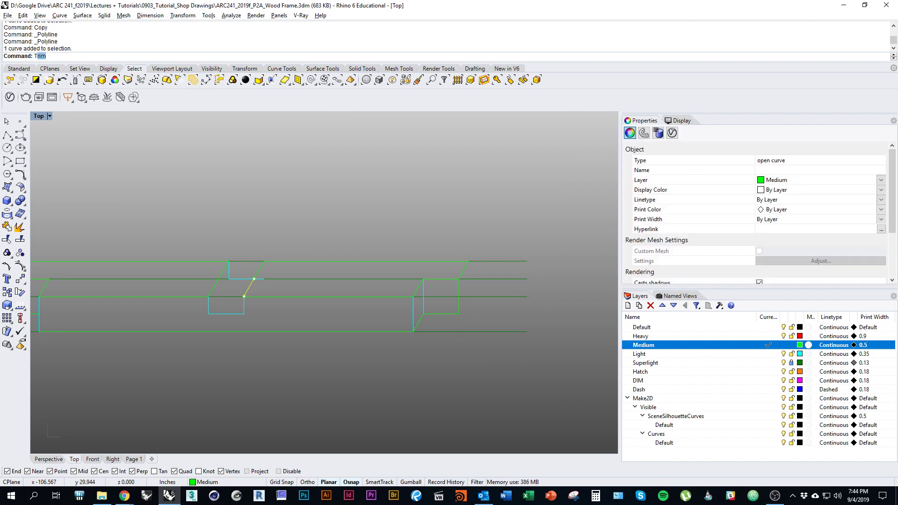
key(Return)
click(261, 278)
key(Escape)
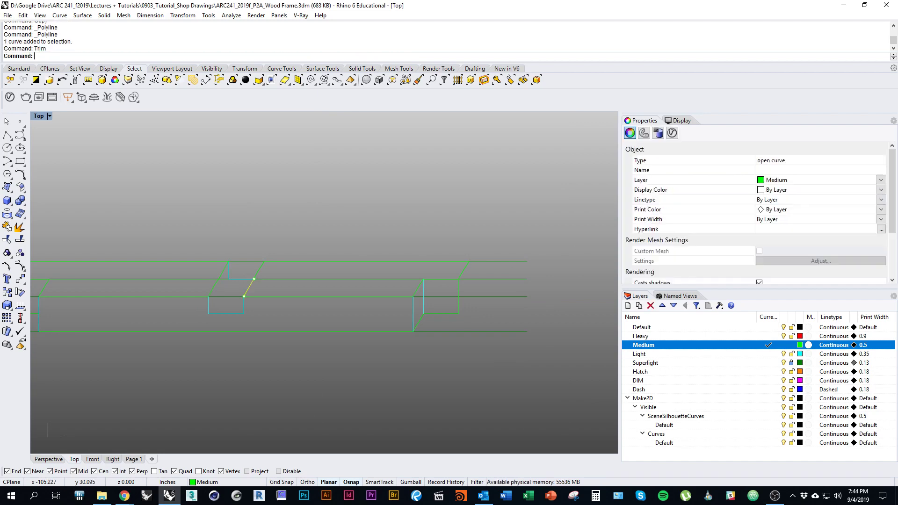
Copy the right end piece's outer slanted edge from its upper corner to its lower outer corner.
right_drag(337, 299, 263, 296)
key(Escape)
click(389, 270)
text(C)
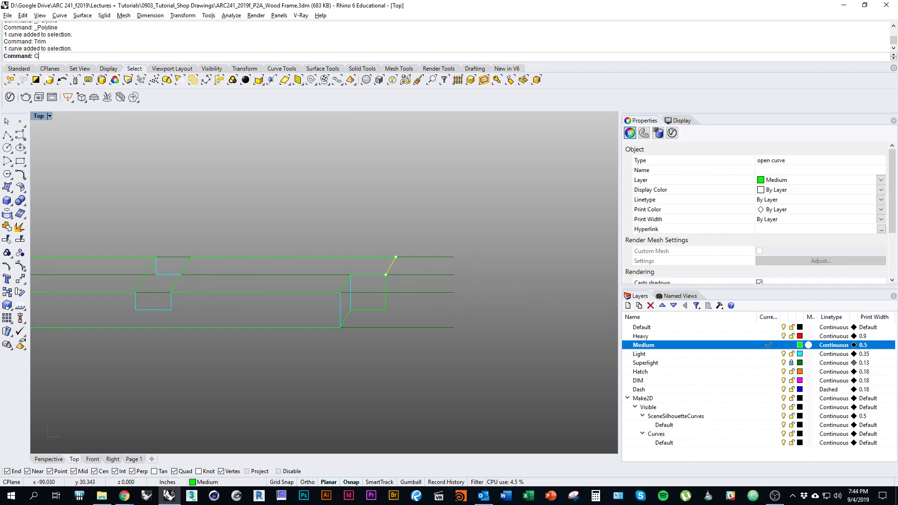
text(opy)
key(Return)
click(386, 274)
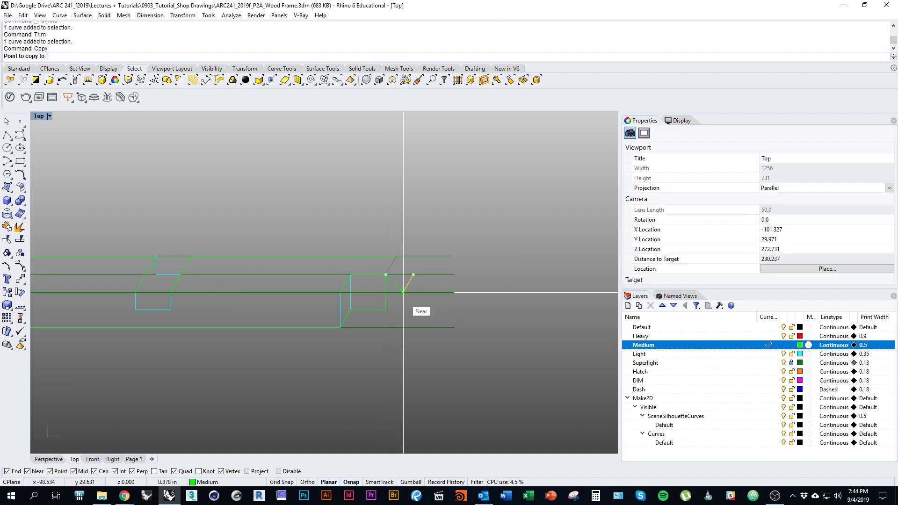
click(386, 309)
key(Escape)
Draw a vertical polyline joining the far ends of the right end piece's two outer slanted edges.
right_drag(399, 298, 422, 310)
scroll(422, 310, up, 3)
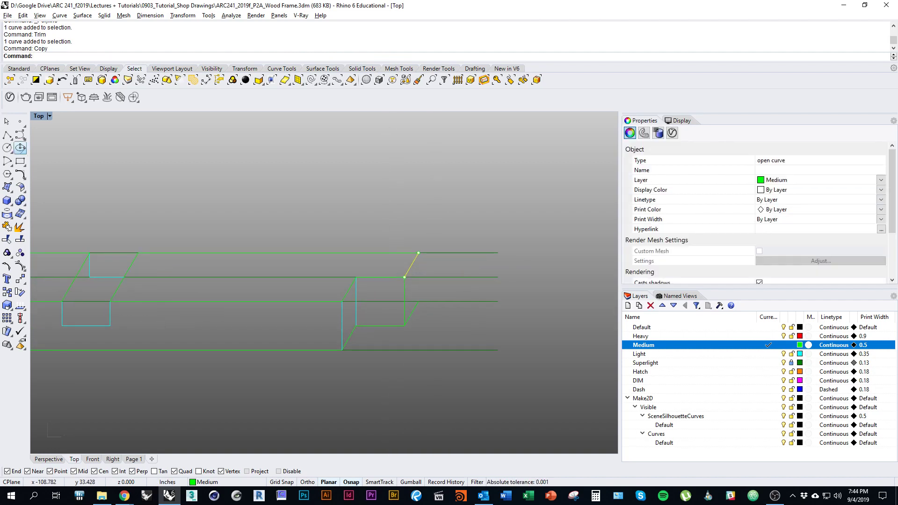
click(7, 135)
click(418, 301)
click(418, 253)
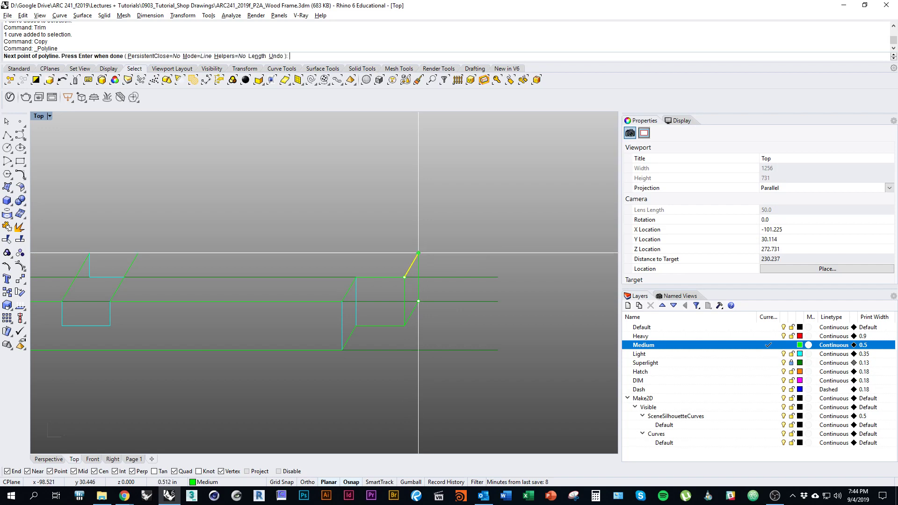
key(Return)
Draw a polyline from the front notch's lower left corner to the lower left corner of the back notch profile.
scroll(436, 294, down, 8)
right_drag(319, 335, 404, 345)
scroll(403, 345, up, 4)
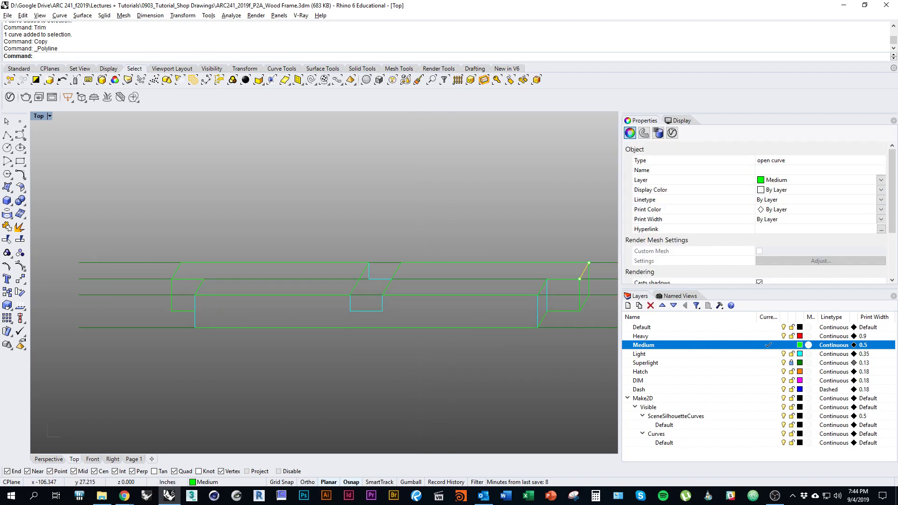
key(Return)
click(350, 311)
click(369, 279)
key(Return)
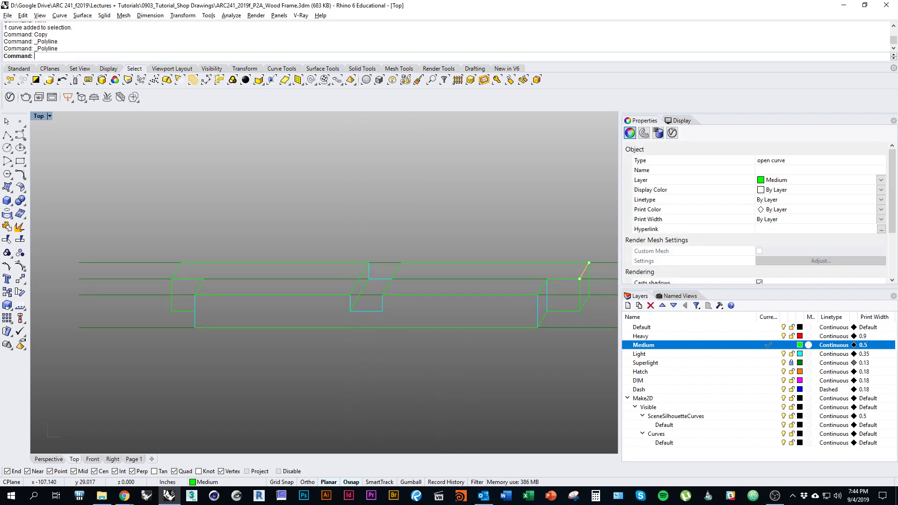
key(Escape)
Move the left and right vertical edges of the brace's front face to the Medium layer.
scroll(386, 313, down, 3)
right_drag(386, 313, 329, 293)
scroll(329, 312, up, 2)
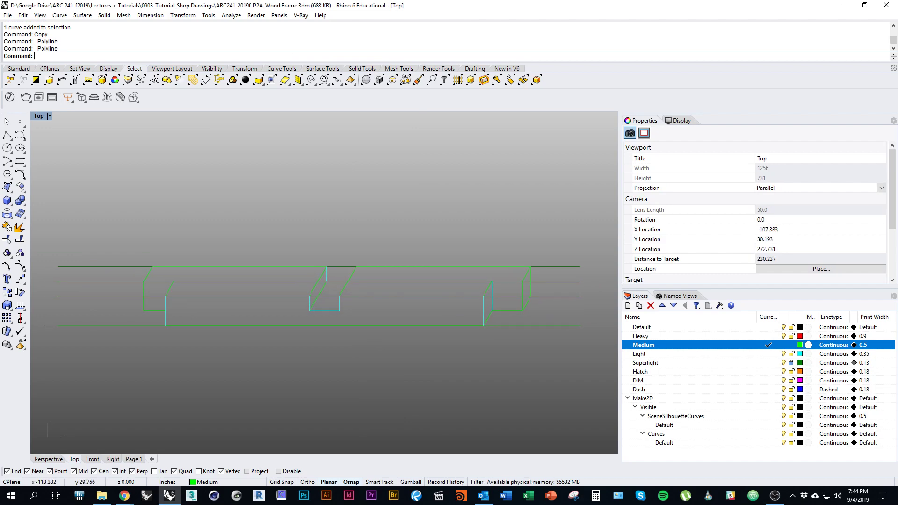
click(166, 307)
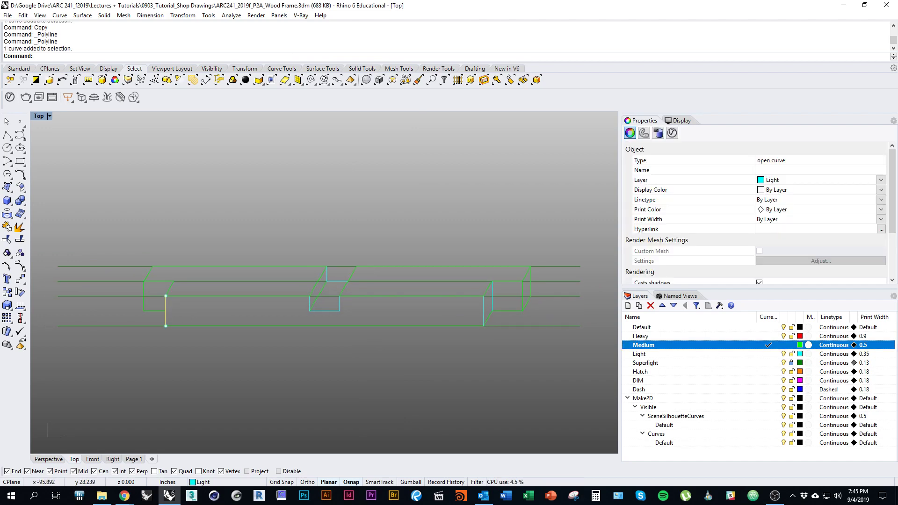
right_click(723, 345)
click(758, 316)
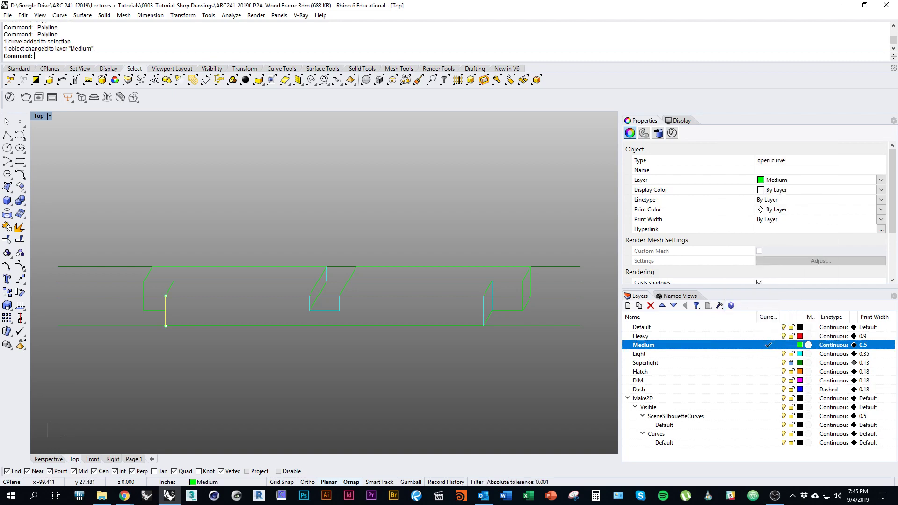
key(Escape)
right_drag(327, 290, 324, 300)
click(480, 320)
right_click(672, 345)
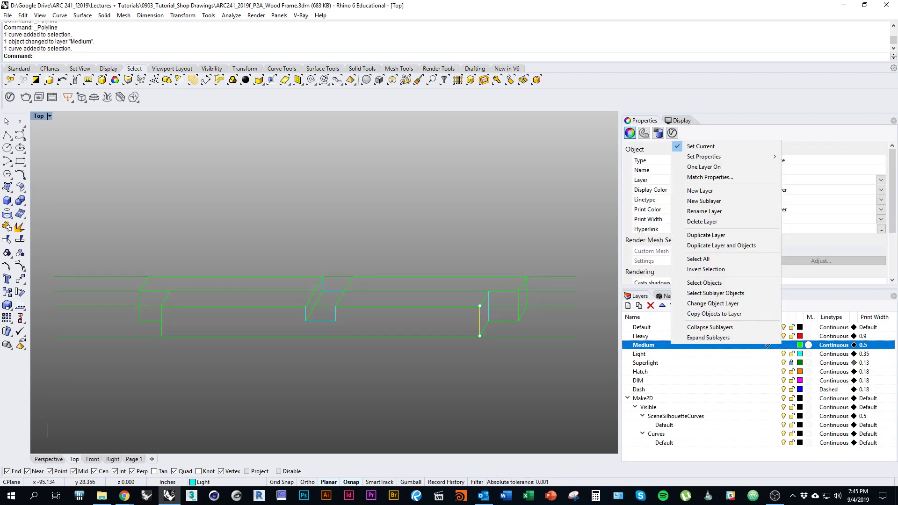
click(713, 304)
key(Escape)
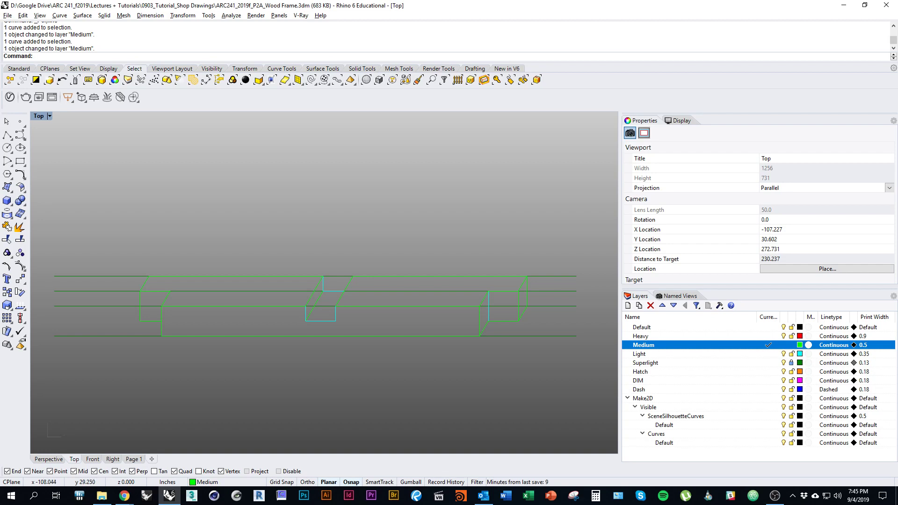
Move the centre notch's lower receding edge to the Light layer.
click(315, 304)
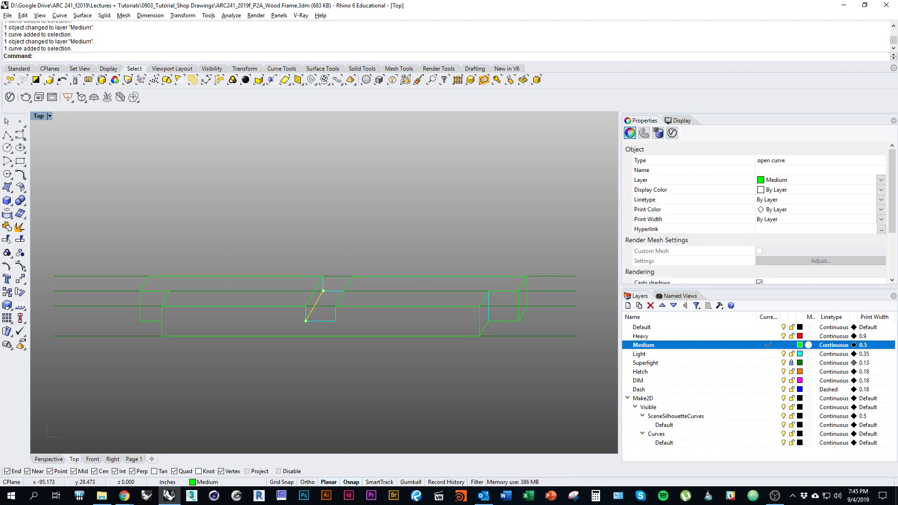
right_click(716, 354)
click(747, 311)
key(Escape)
Examine the completed oblique brace and its position relative to the other stool drawings.
mouse_move(366, 370)
right_down()
mouse_move(377, 369)
mouse_move(366, 385)
right_up()
mouse_move(422, 372)
right_down()
mouse_move(398, 387)
mouse_move(443, 384)
right_up()
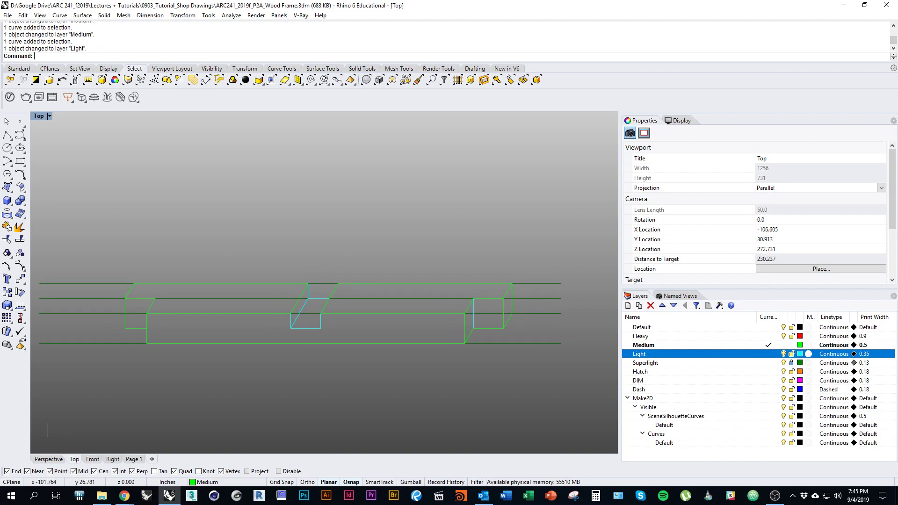
mouse_move(370, 377)
right_down()
mouse_move(396, 367)
mouse_move(354, 353)
right_up()
scroll(354, 352, down, 3)
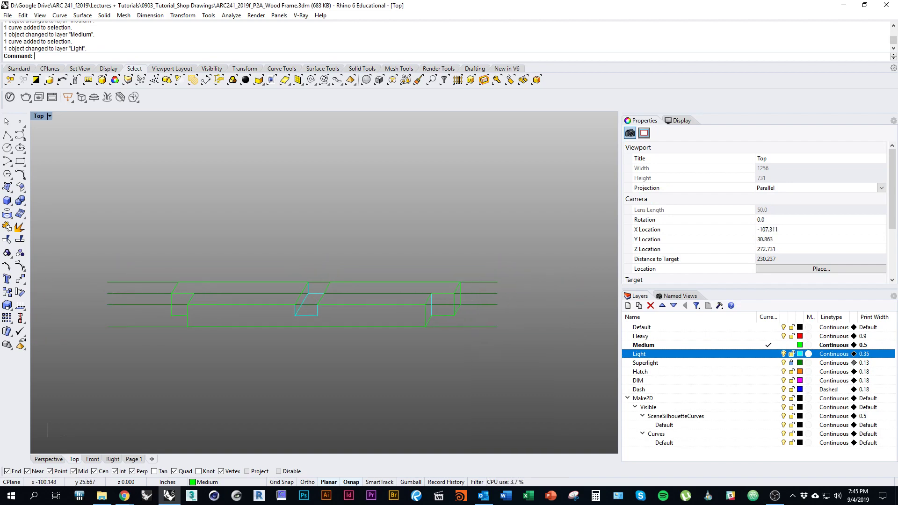
scroll(364, 353, down, 2)
mouse_move(423, 357)
right_down()
mouse_move(364, 353)
mouse_move(361, 337)
right_up()
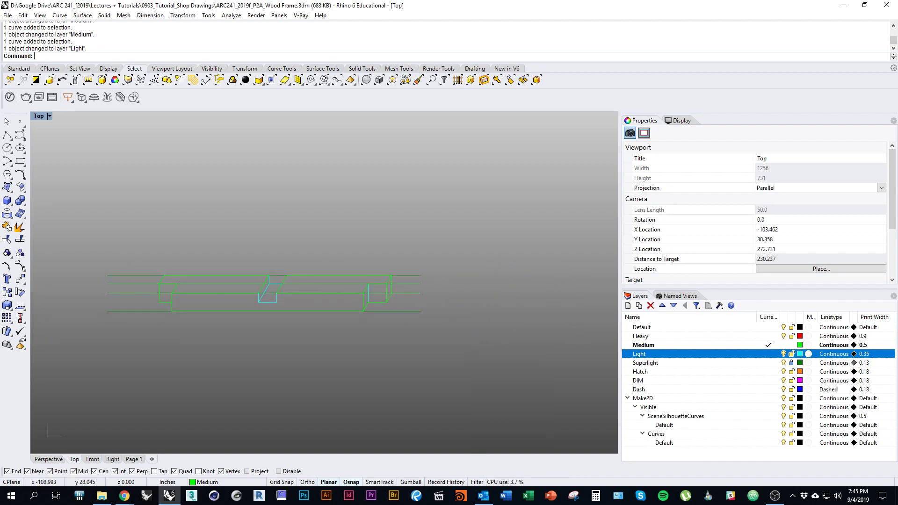
scroll(168, 275, down, 14)
right_drag(530, 301, 398, 305)
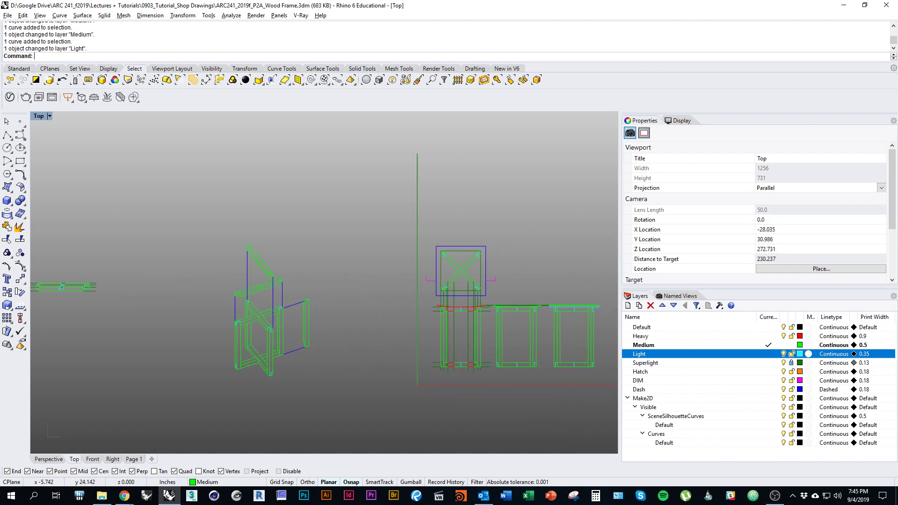
right_drag(92, 296, 328, 304)
scroll(327, 304, up, 6)
Unlock the Superlight layer and copy the oblique brace with its guide lines straight up to a clear spot above the original.
click(792, 363)
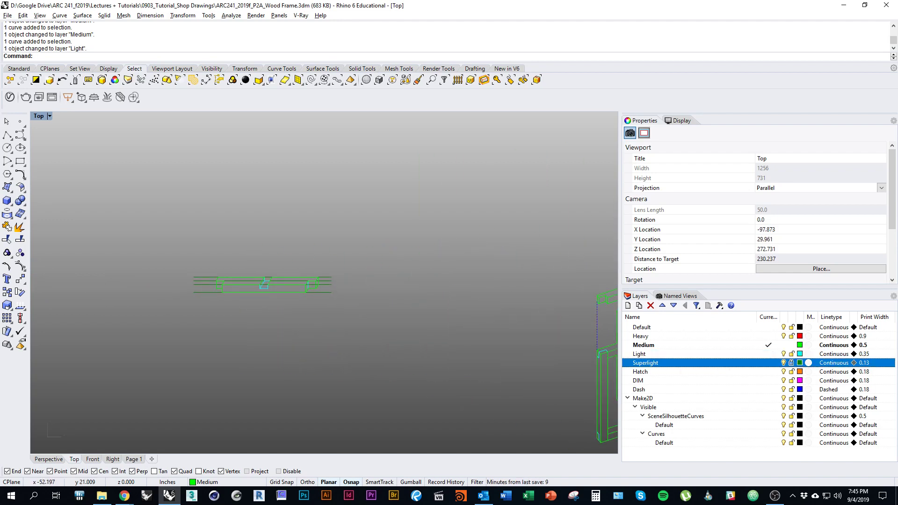
right_drag(216, 303, 295, 324)
scroll(295, 323, up, 4)
mouse_move(158, 244)
mouse_down()
mouse_move(339, 277)
mouse_move(488, 337)
mouse_up()
right_drag(488, 337, 408, 372)
text(Copy)
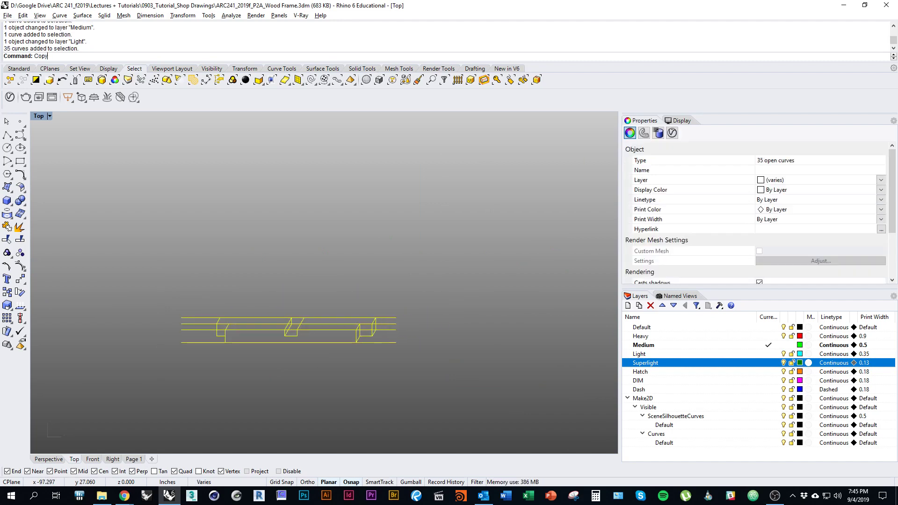
key(Return)
click(397, 343)
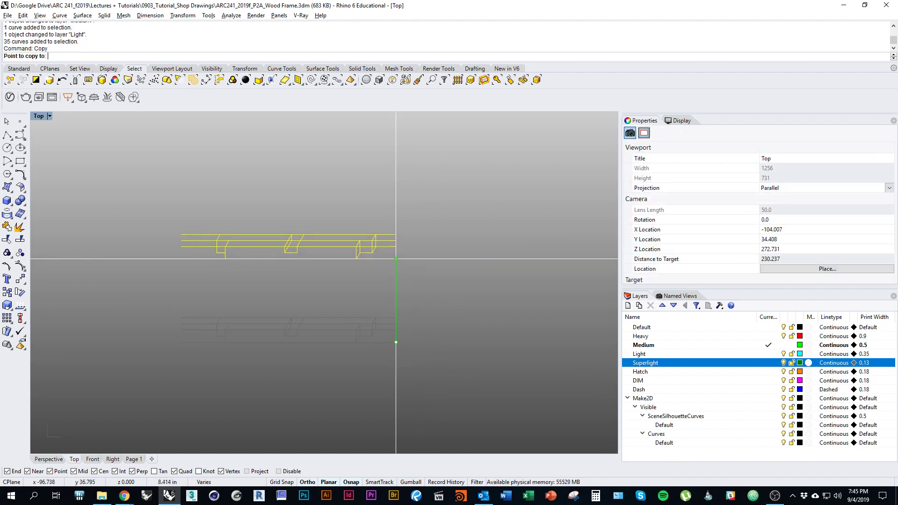
click(396, 256)
key(Return)
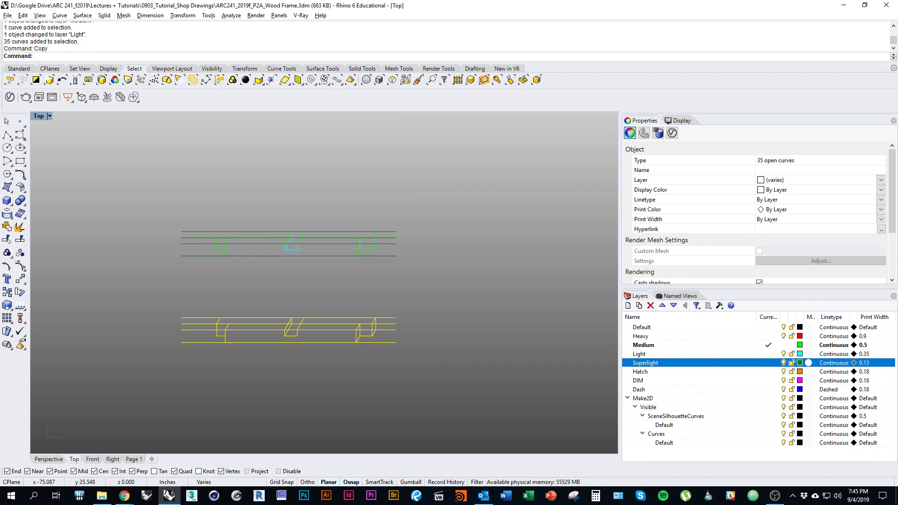
scroll(237, 192, up, 4)
key(Escape)
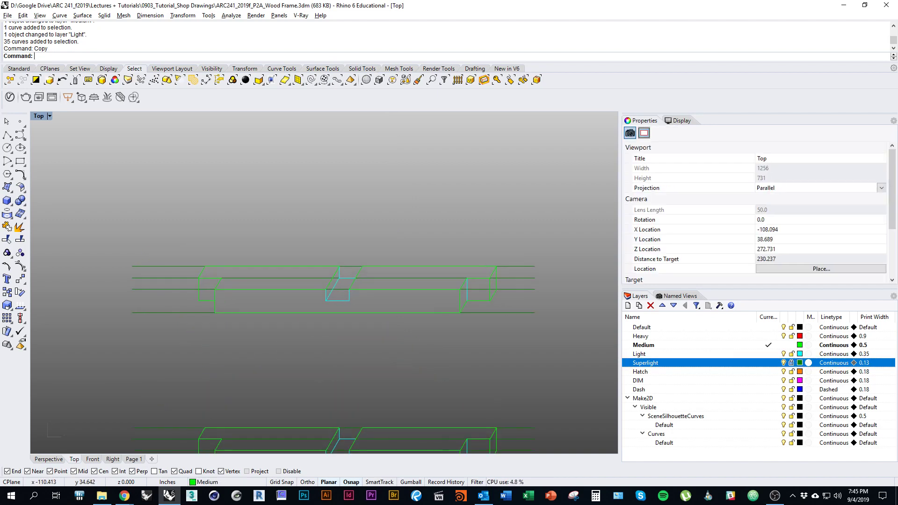
Delete the centre notch's curves from the upper copy of the brace.
drag(281, 360, 397, 236)
text(D)
key(Return)
mouse_move(337, 301)
right_down()
mouse_move(351, 307)
mouse_move(331, 309)
right_up()
scroll(353, 305, up, 4)
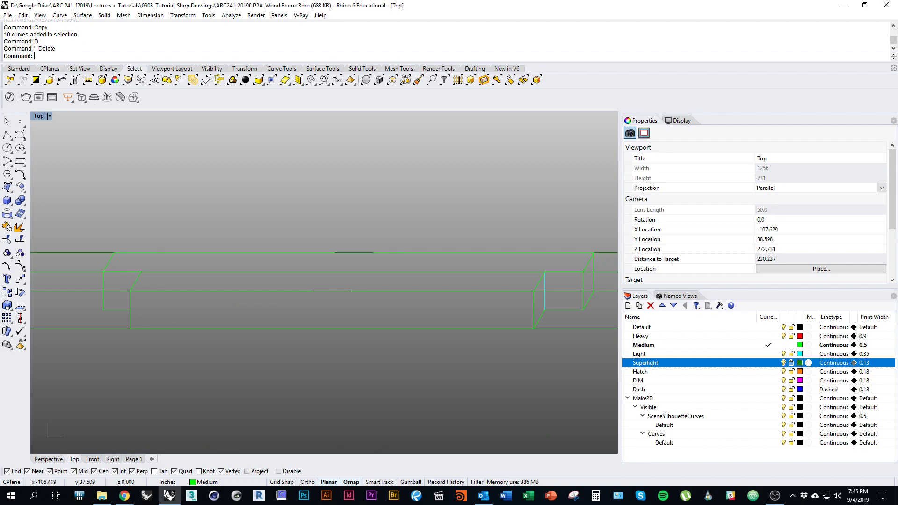
Extend the upper copy's left-hand front and back top edges across the removed notch to meet the right-hand edges.
drag(396, 309, 383, 241)
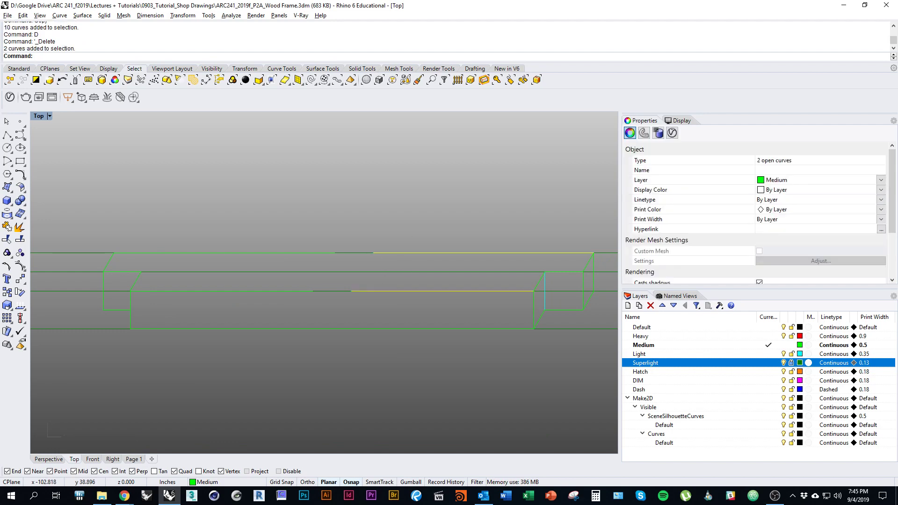
text(Extend)
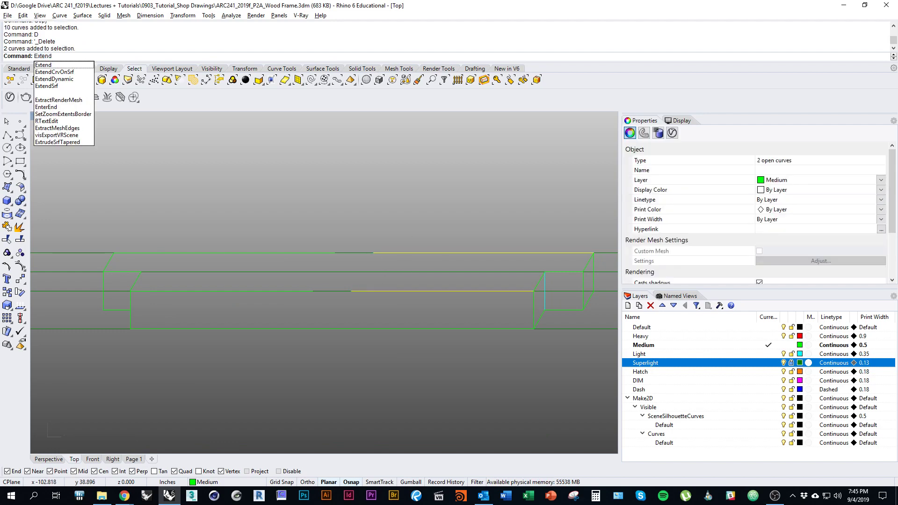
key(Return)
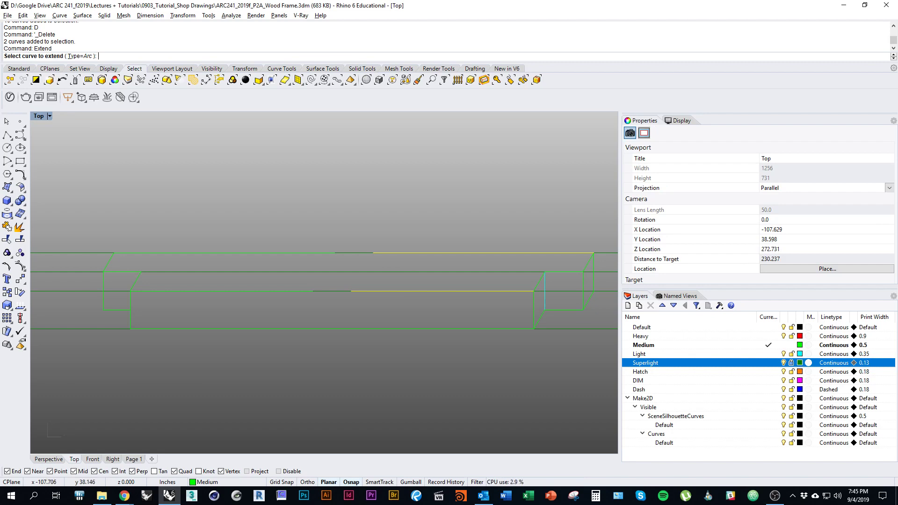
click(310, 291)
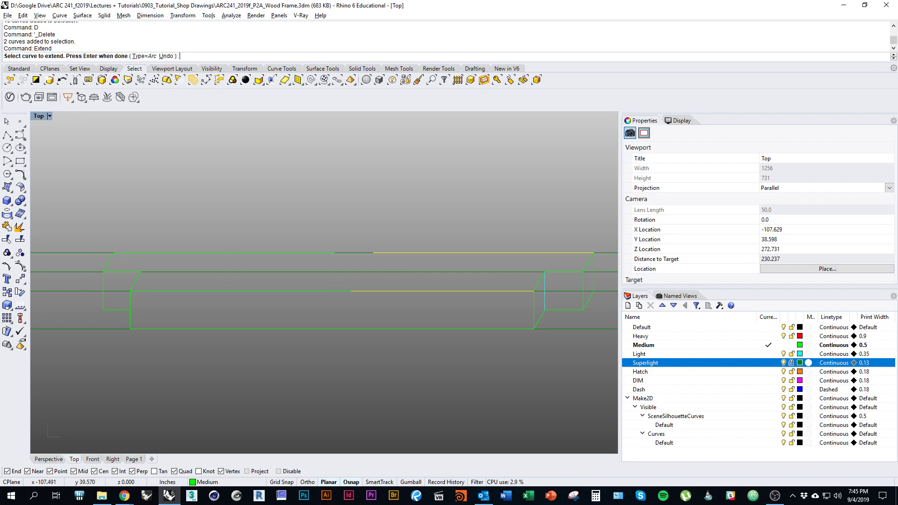
click(328, 253)
key(Return)
key(Escape)
click(361, 253)
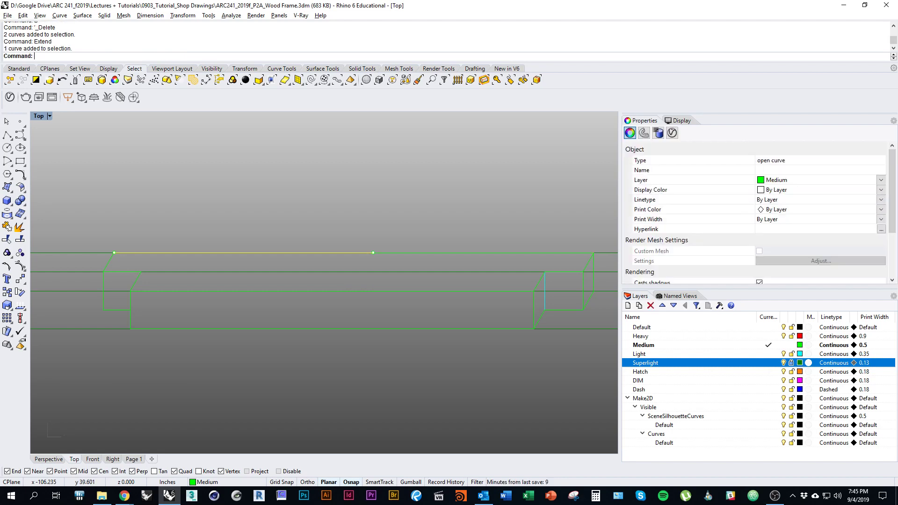
key(Escape)
click(383, 253)
key(Escape)
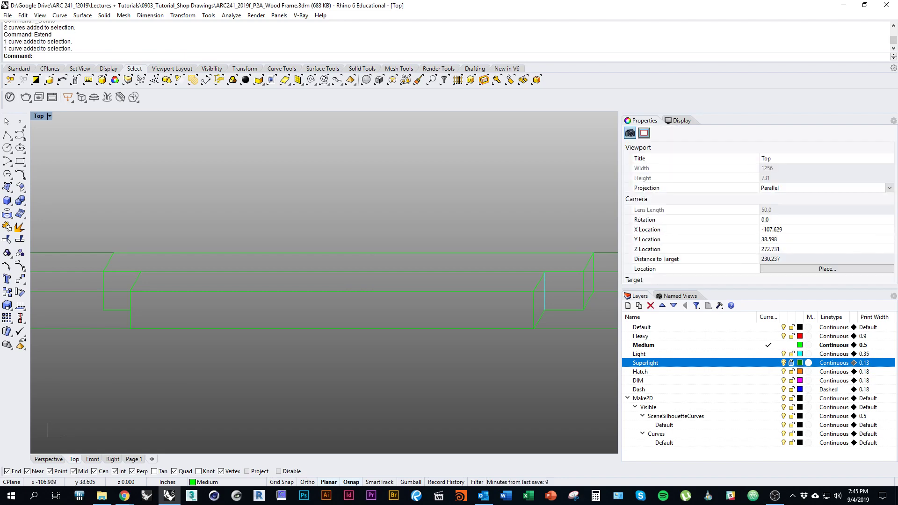
Draw an 18 in horizontal line from the upper copy's back top left corner along its top edge.
scroll(346, 283, down, 2)
right_drag(423, 320, 332, 325)
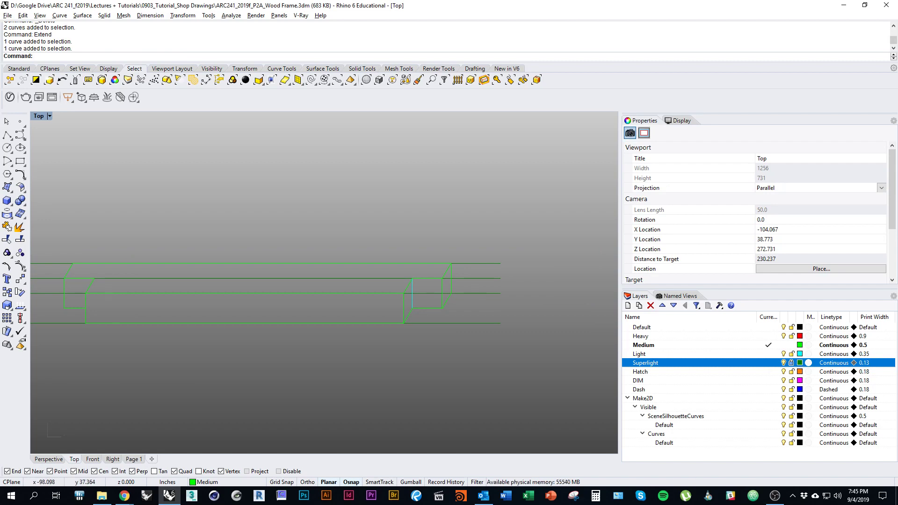
text(Line)
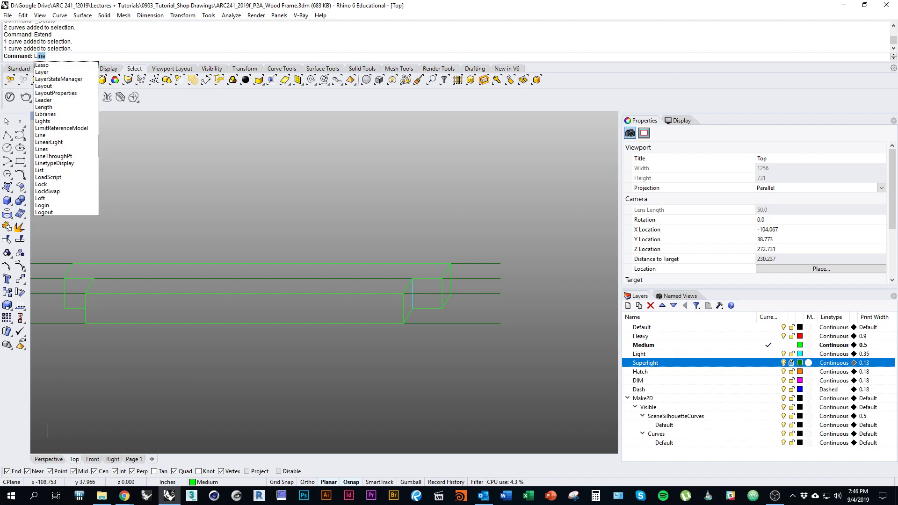
key(Return)
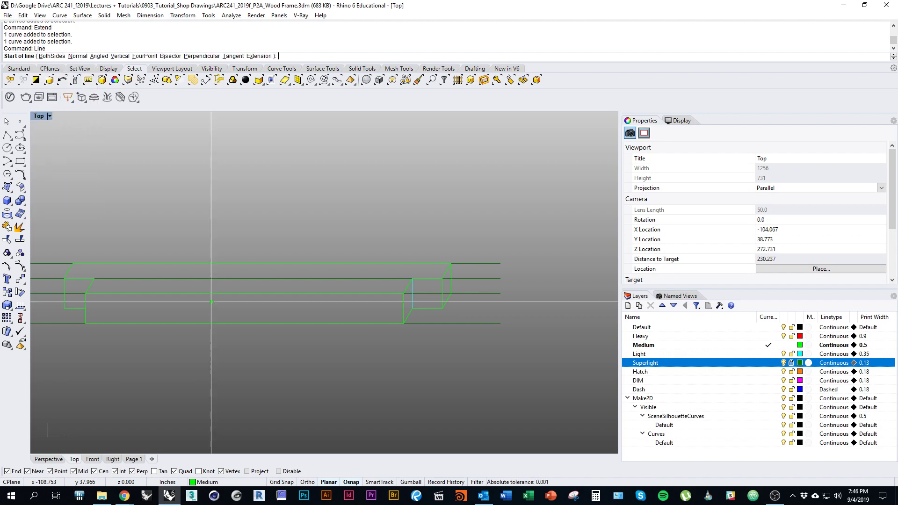
click(72, 263)
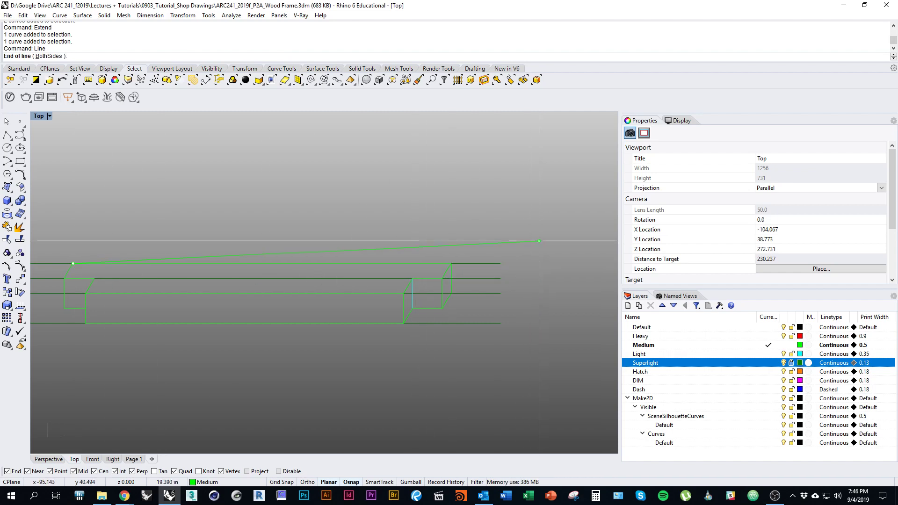
text(18)
key(Return)
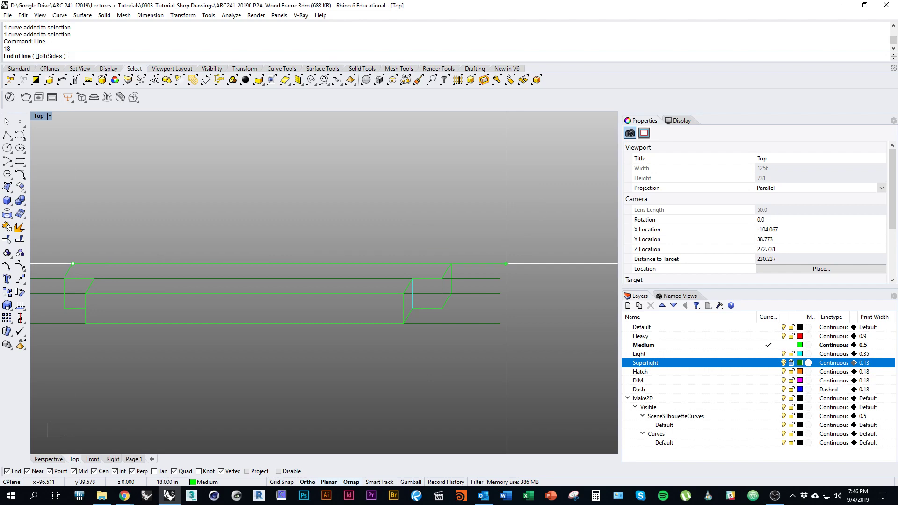
click(506, 263)
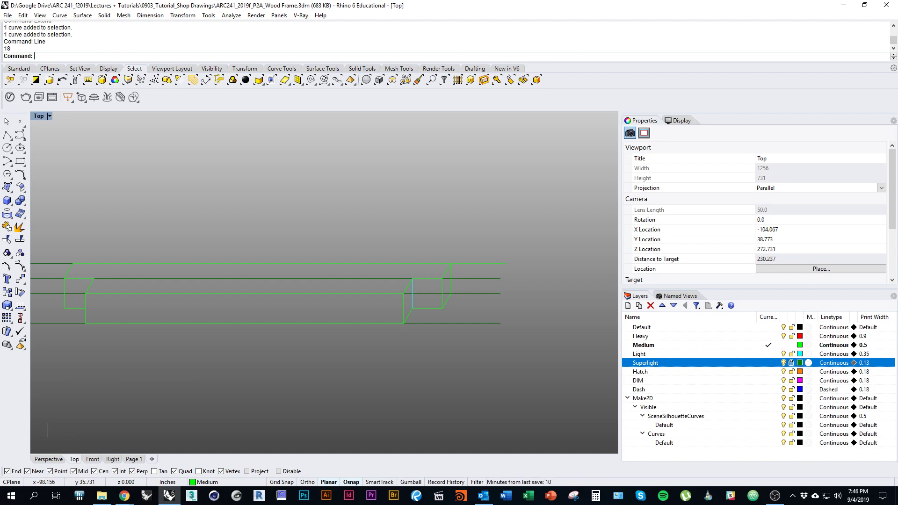
Show the control points of the upper copy's right-hand curves, leaving out the 18 in line.
drag(368, 243, 466, 355)
drag(363, 240, 419, 308)
drag(324, 241, 323, 241)
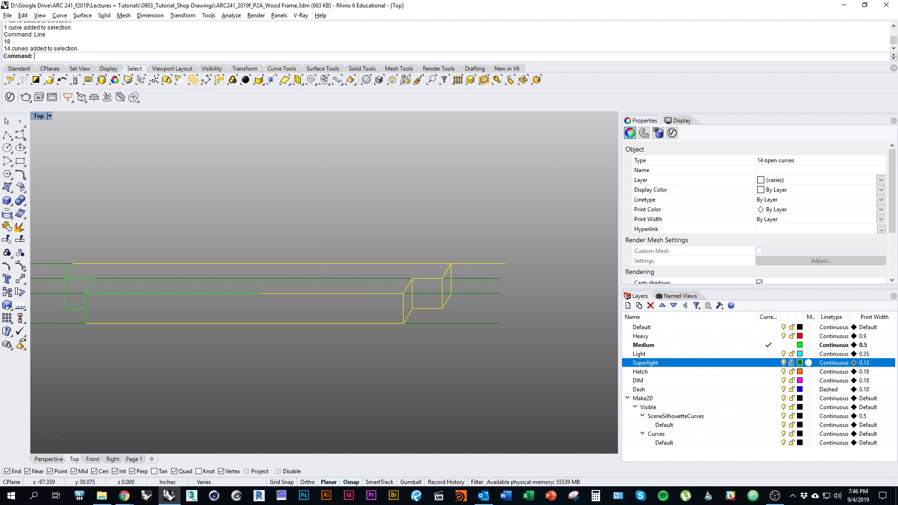
ctrl+click(245, 264)
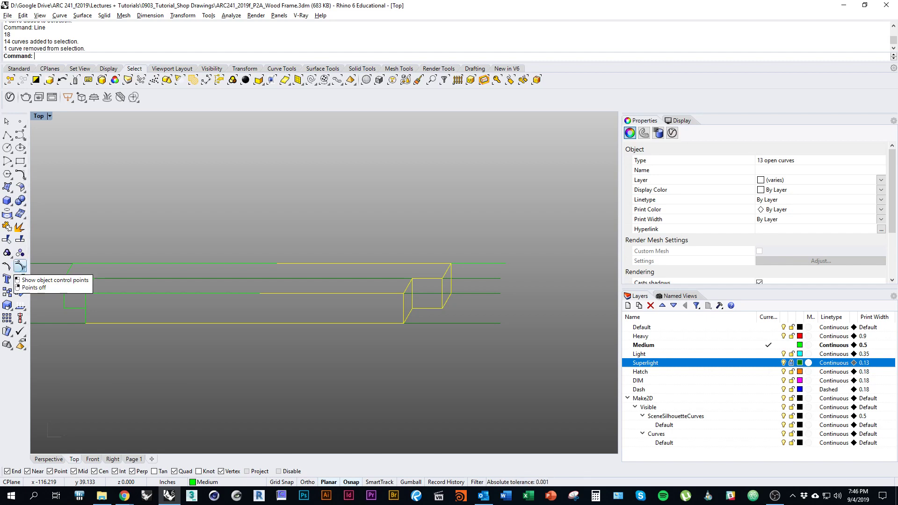
click(20, 266)
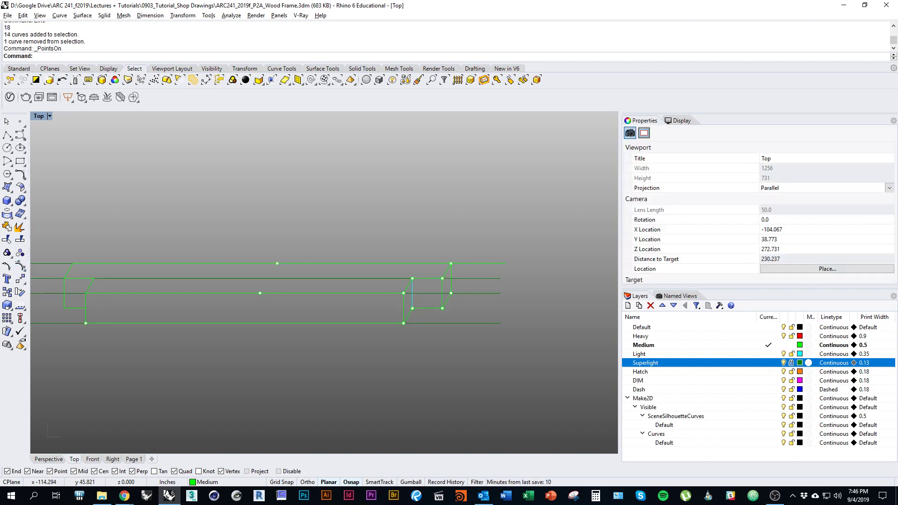
Stretch the upper copy to 18 in by moving its right-end curves and points from the back top corner to the 18 in line's endpoint.
right_drag(452, 319, 427, 311)
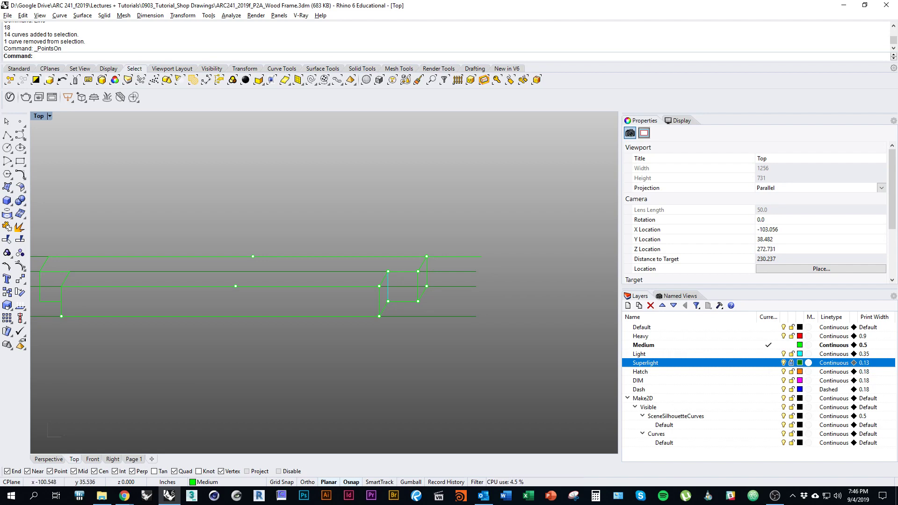
drag(344, 361, 454, 229)
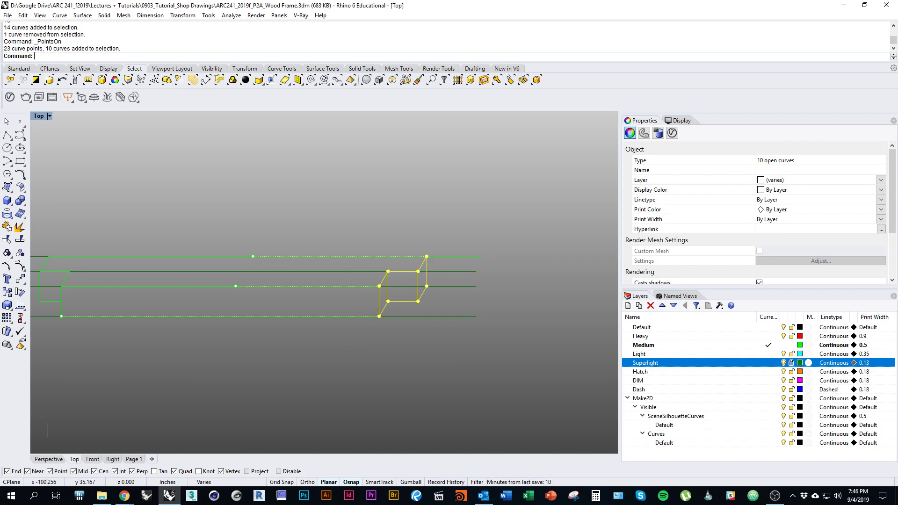
text(Move)
key(Return)
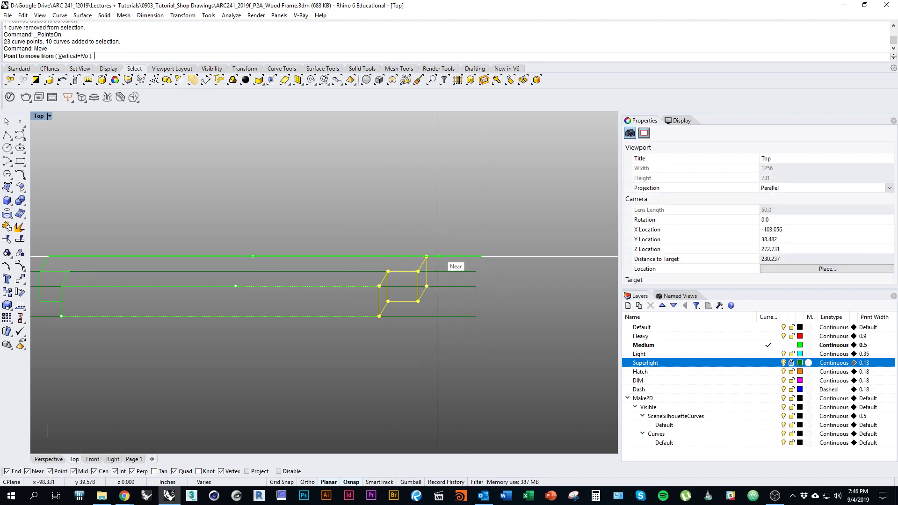
click(427, 256)
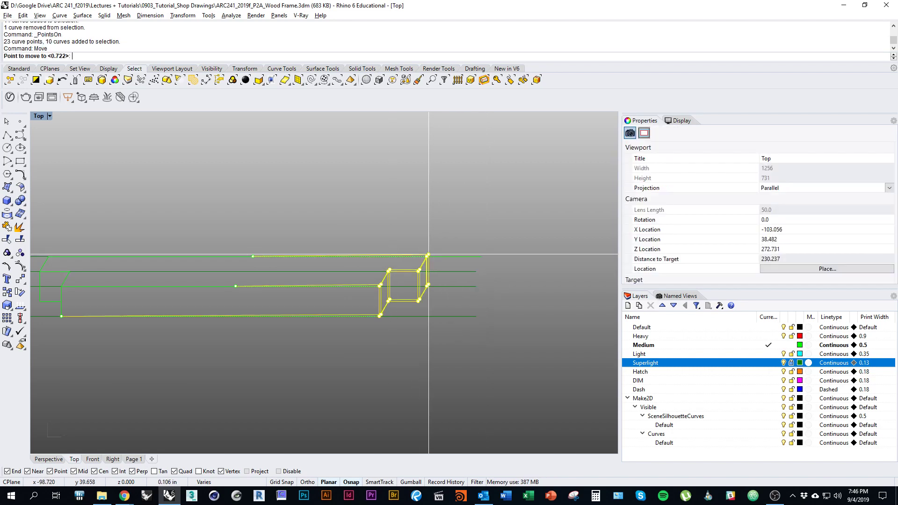
click(482, 257)
right_drag(408, 324, 469, 317)
scroll(469, 318, down, 3)
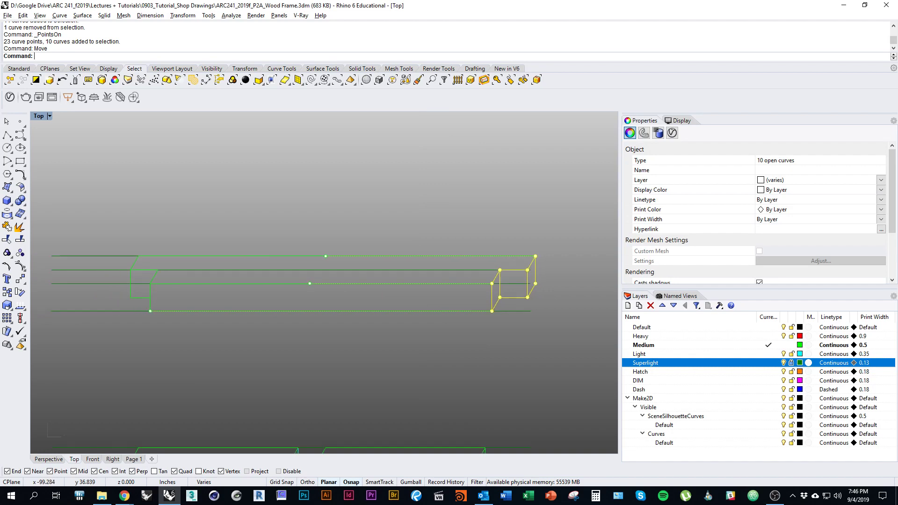
key(Escape)
Compare the lengthened piece with the original notched brace below it.
right_drag(487, 358, 461, 358)
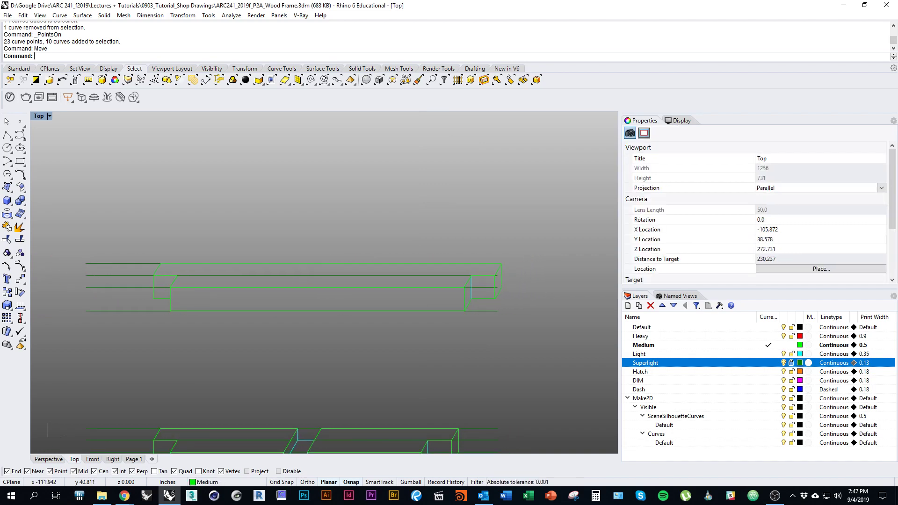
right_drag(522, 301, 492, 298)
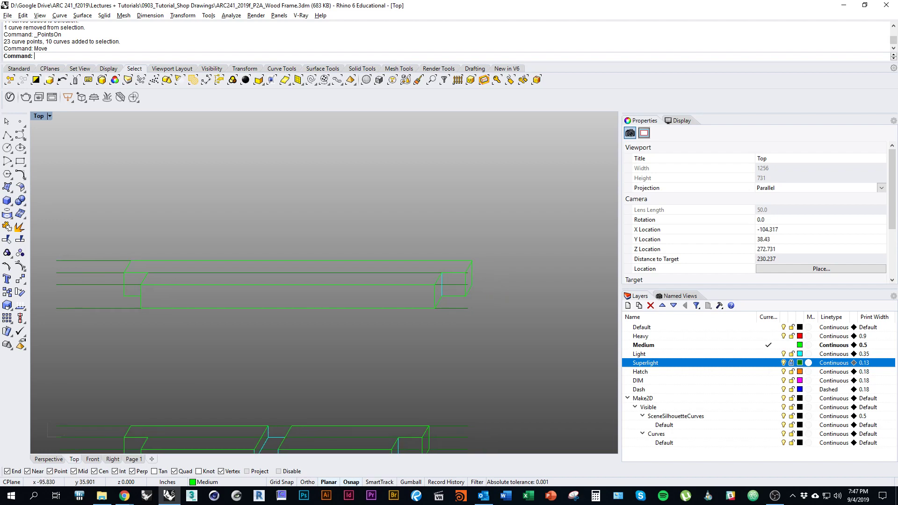
scroll(233, 156, down, 4)
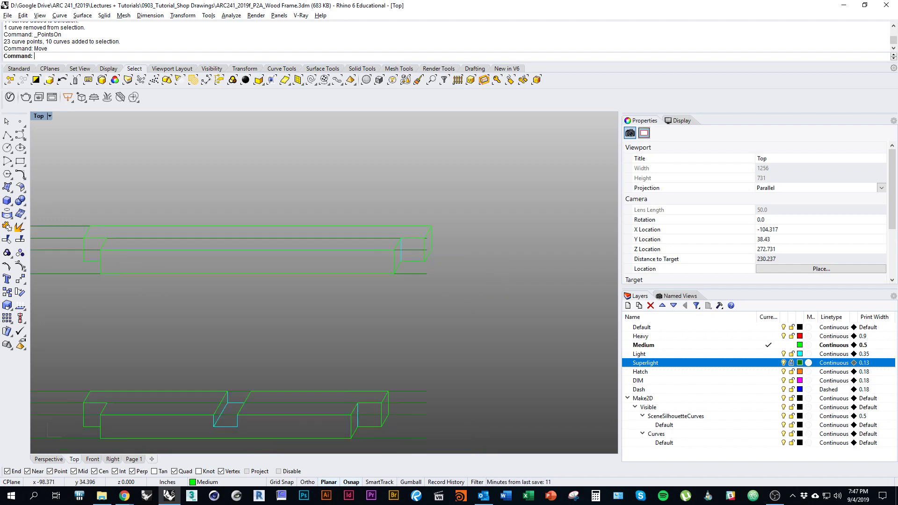
scroll(262, 206, down, 1)
right_drag(262, 206, 246, 232)
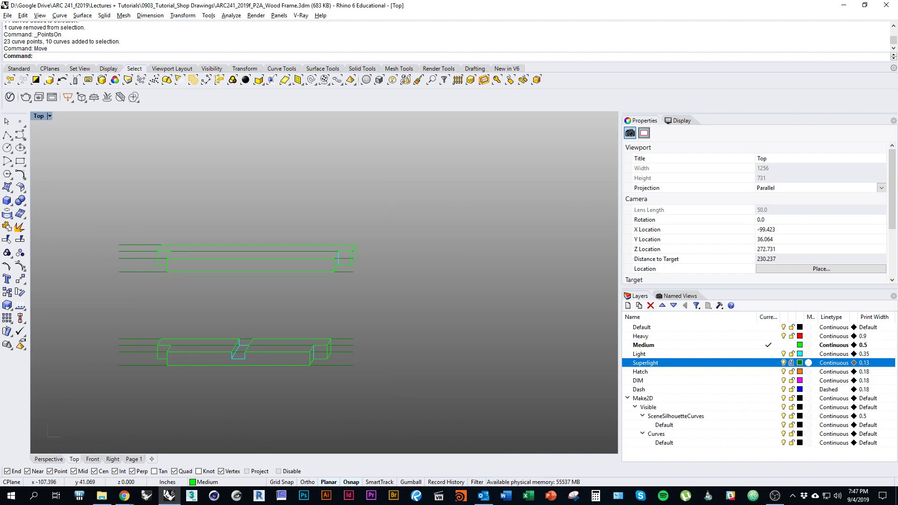
Switch to the Chrome window and review the Project 2 assignment's frame dimensions, connection details and material lists.
key(alt+Tab)
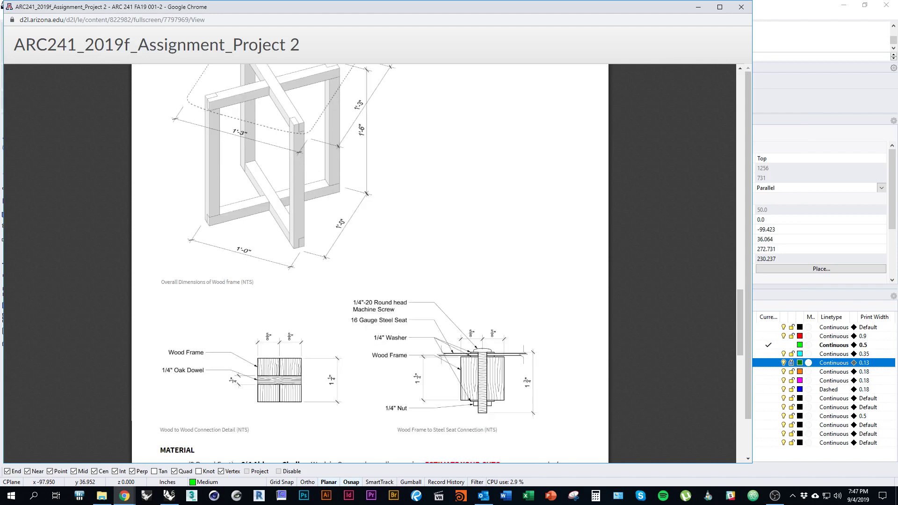
scroll(370, 262, down, 1)
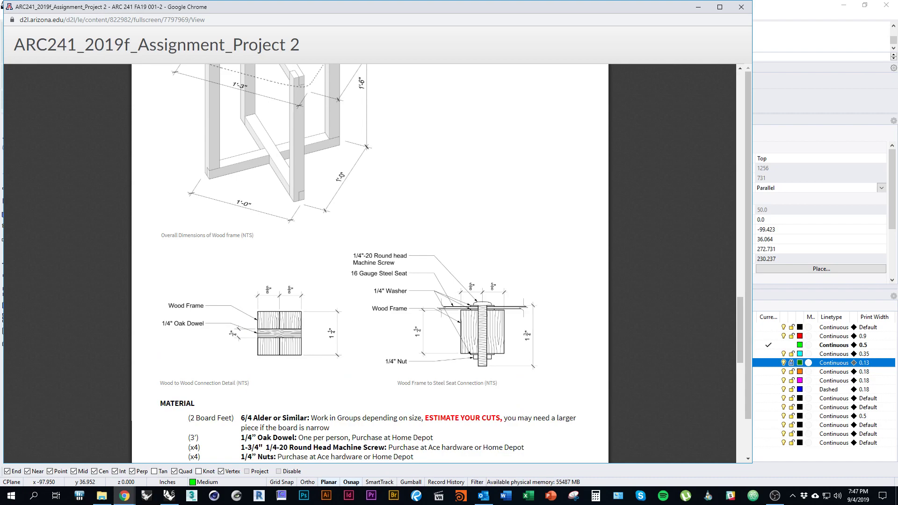
scroll(370, 264, up, 13)
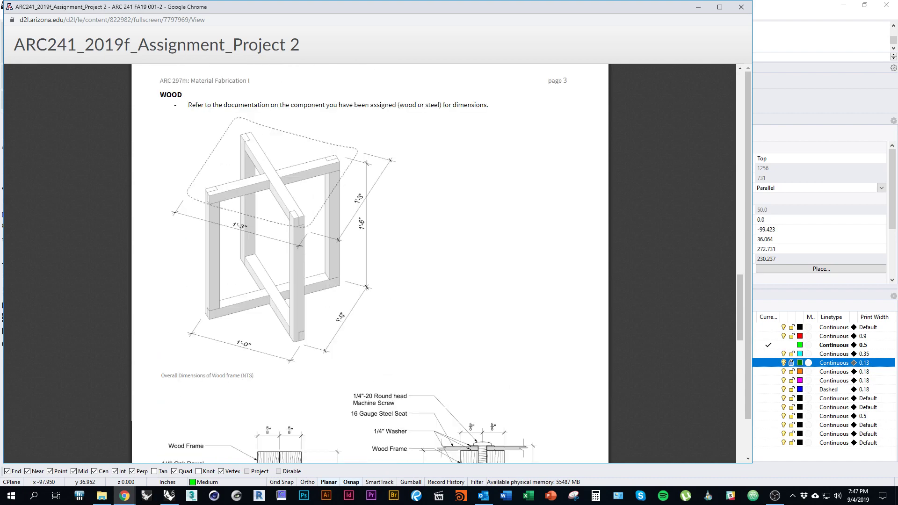
scroll(370, 264, down, 9)
scroll(370, 264, down, 4)
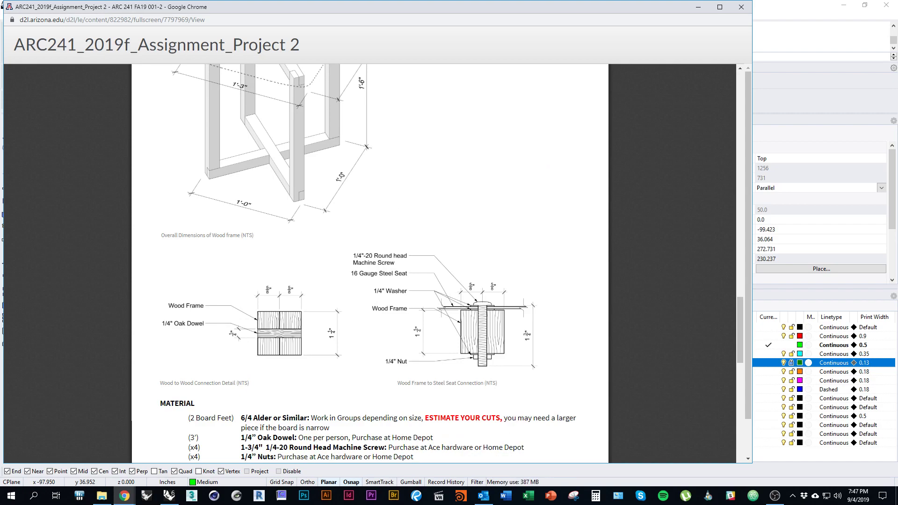
scroll(370, 263, up, 13)
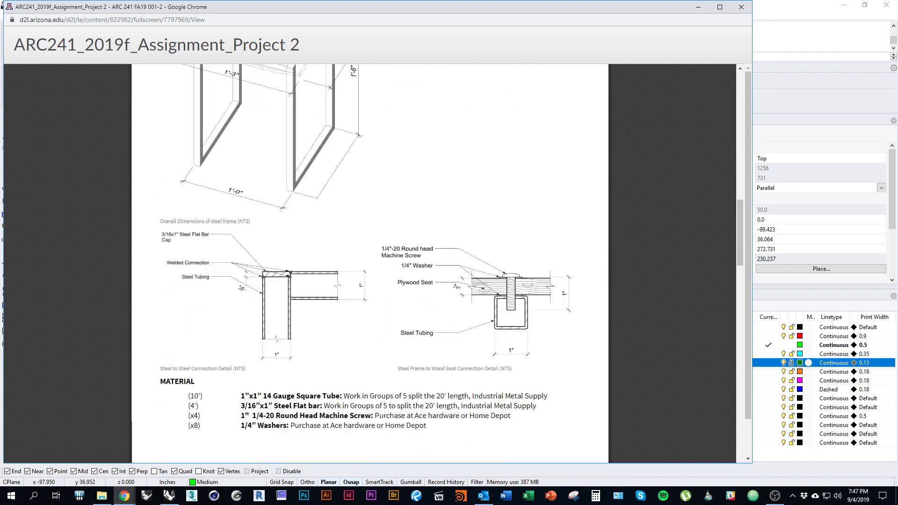
Review the assignment's wood frame dimensions, the wood-to-wood and steel seat connection details, and the material list.
scroll(370, 263, down, 7)
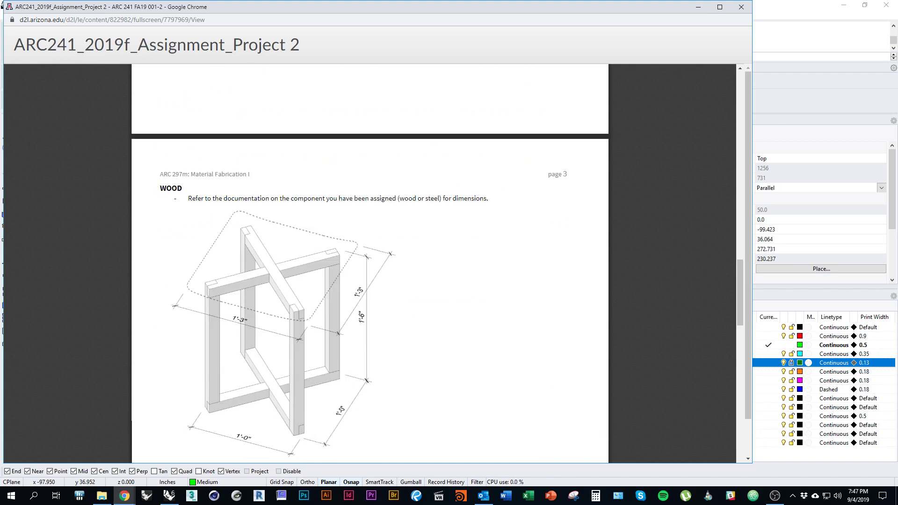
scroll(370, 263, down, 3)
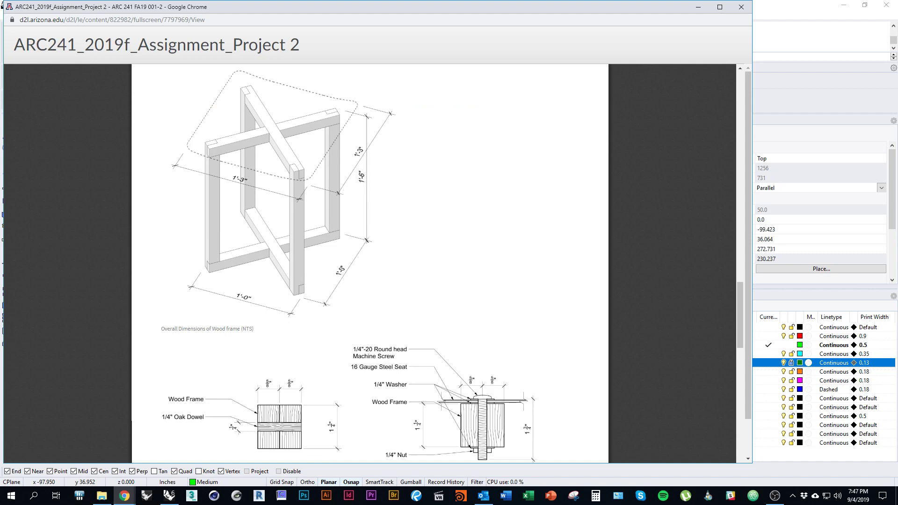
scroll(369, 263, down, 1)
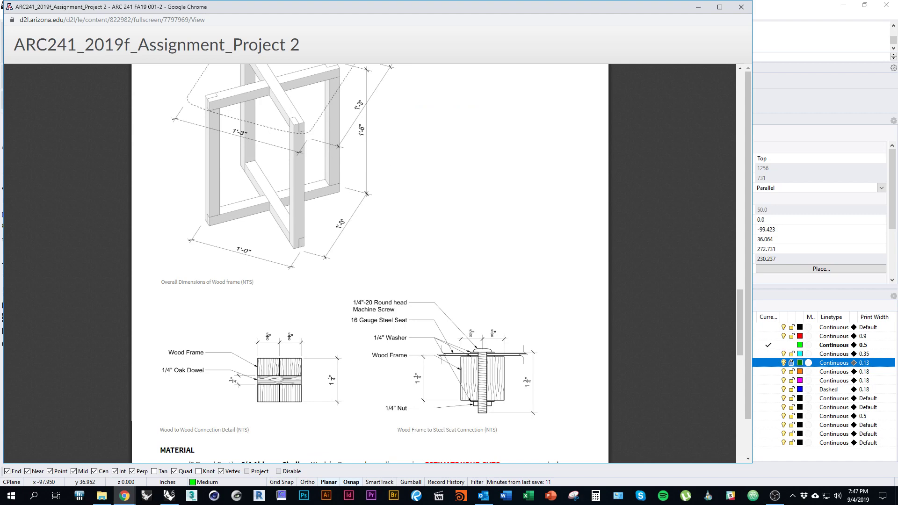
scroll(370, 263, up, 1)
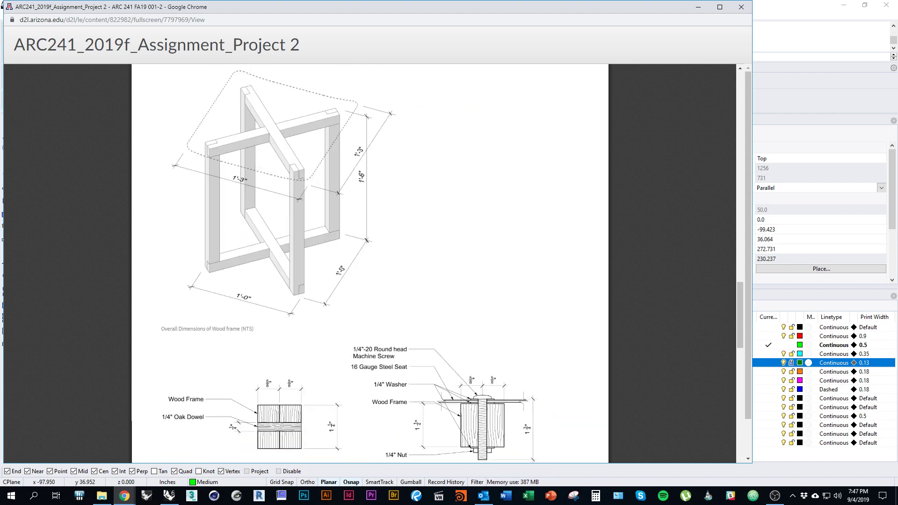
scroll(370, 263, down, 1)
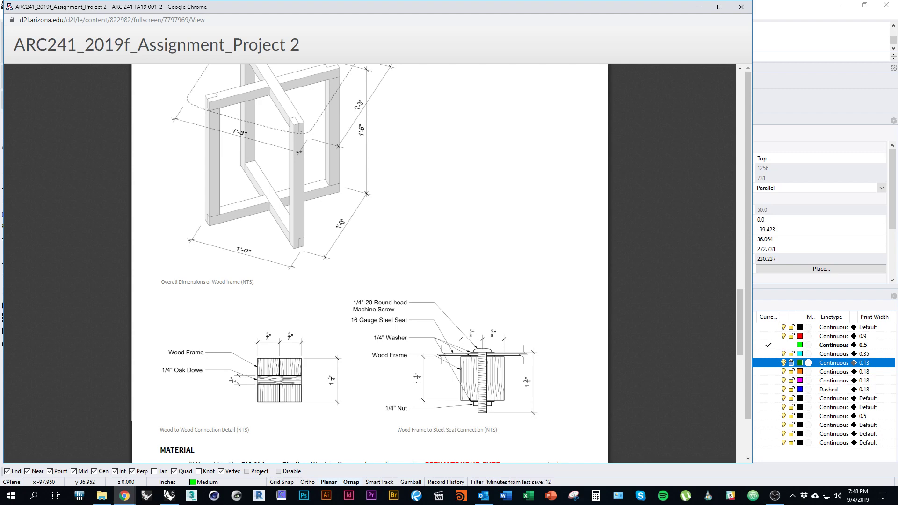
scroll(2, 6, down, 1)
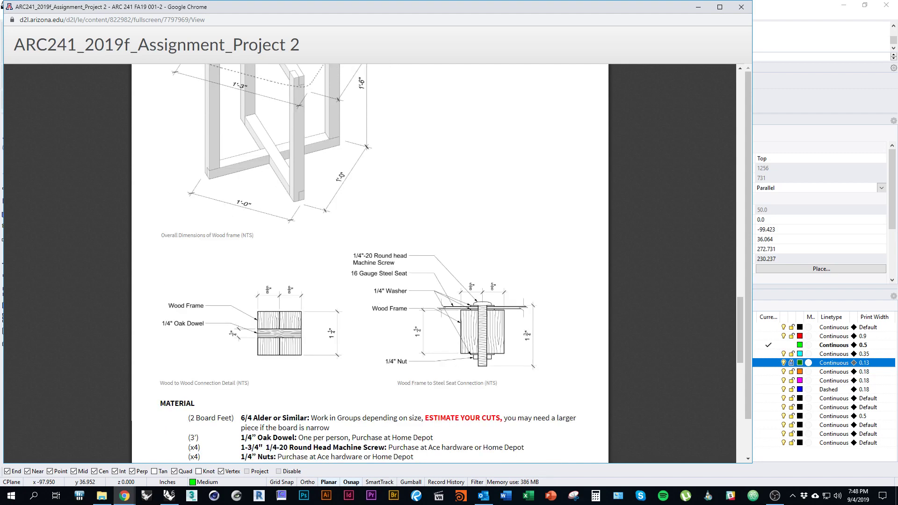
Switch to the ARC 241 course site in Chrome and download the hatches file from its Resources module.
key(alt+Tab)
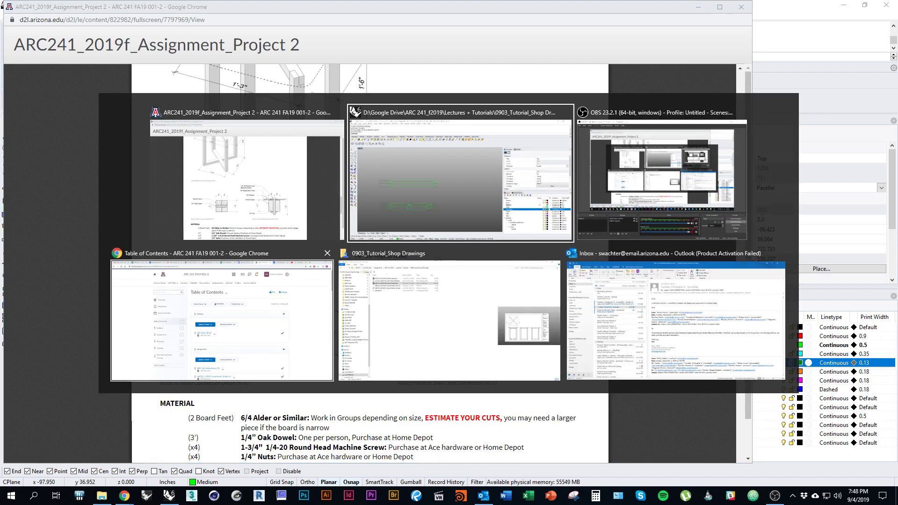
click(309, 280)
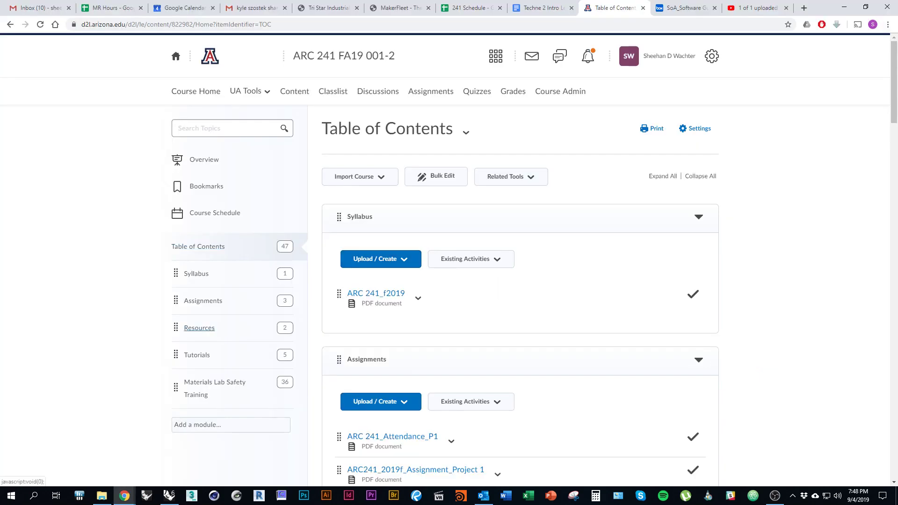
click(199, 328)
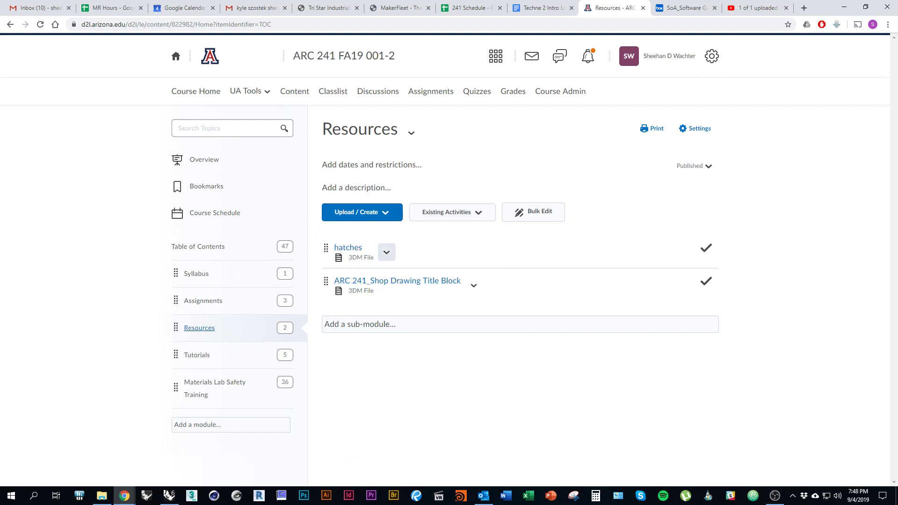
click(387, 252)
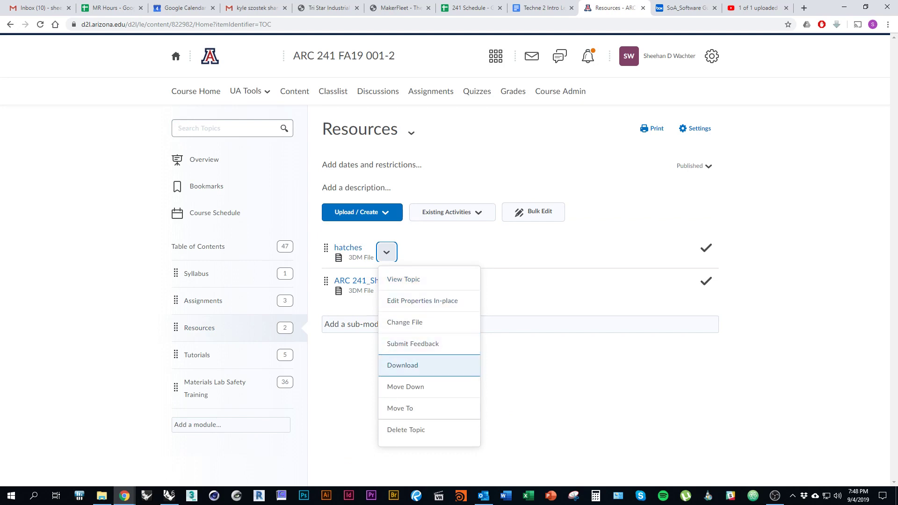
click(402, 365)
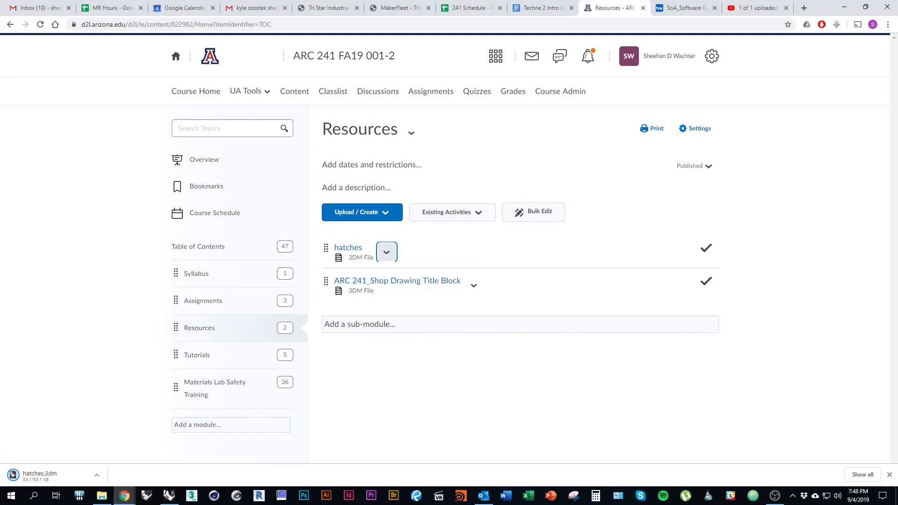
Show the downloaded hatches.3dm in its folder, sort the Downloads folder by newest date modified, and select the file.
click(97, 475)
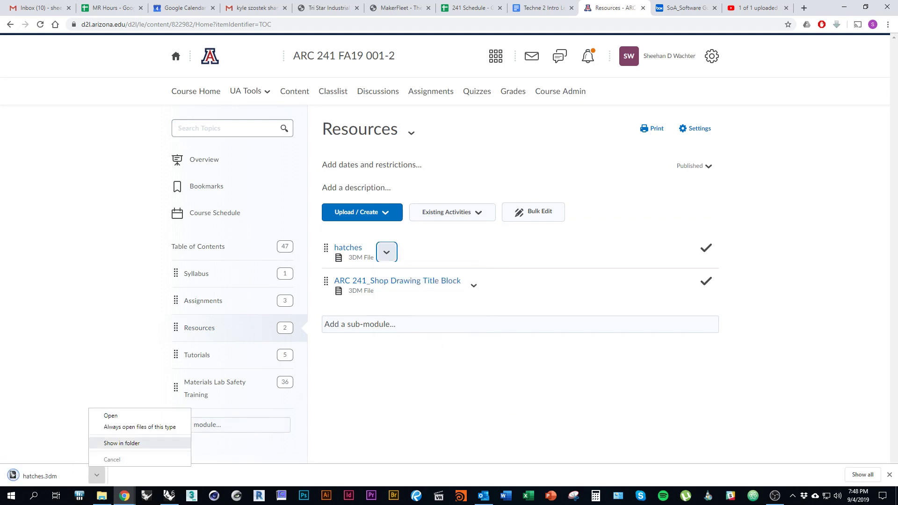
click(117, 442)
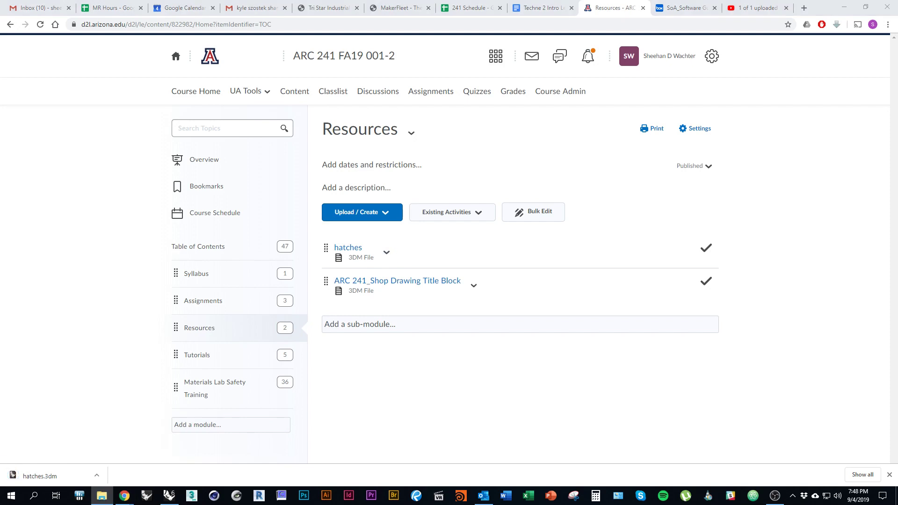
click(97, 476)
click(117, 442)
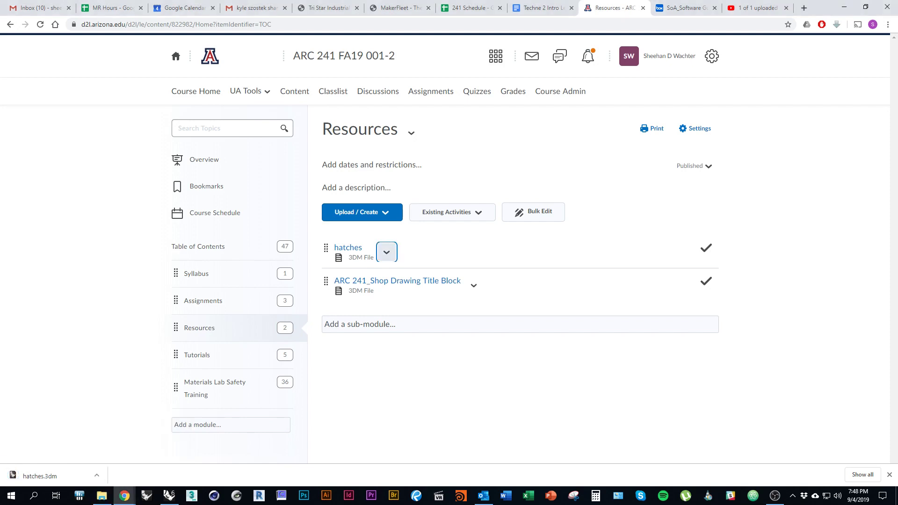
click(102, 496)
click(96, 476)
click(121, 443)
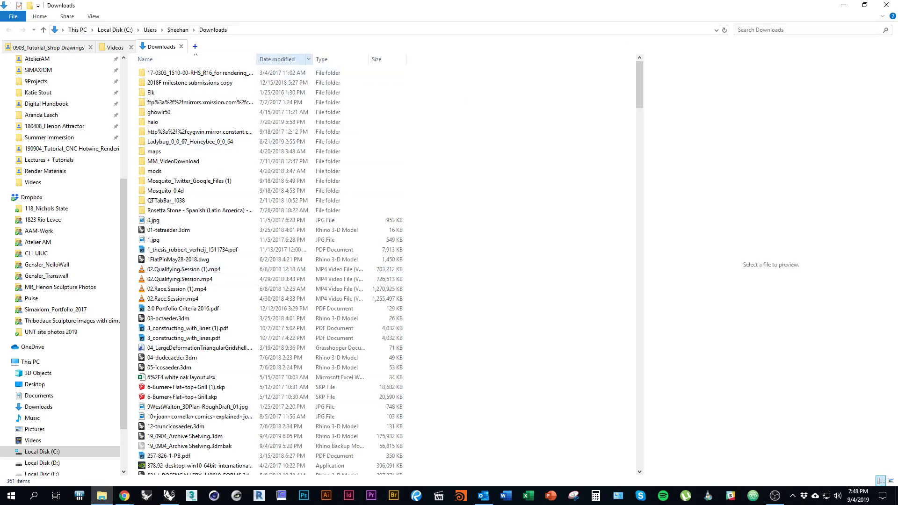
click(163, 73)
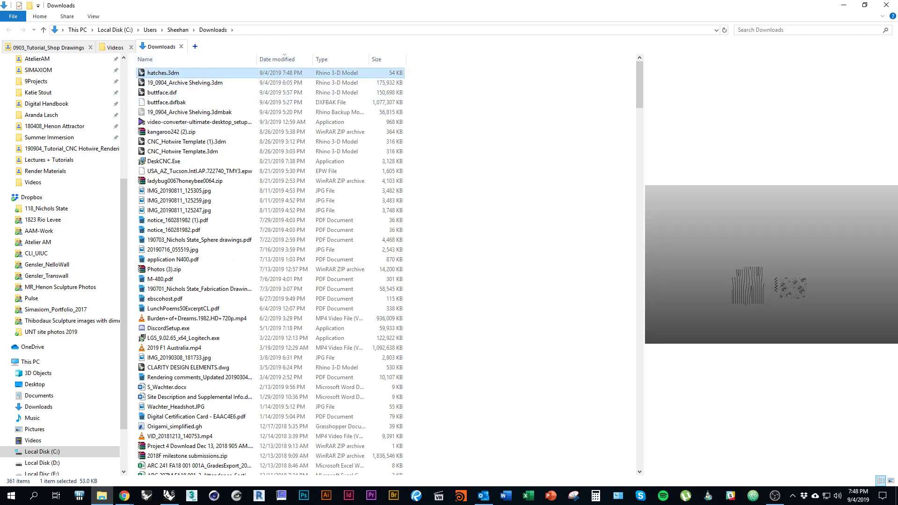
Import hatches.3dm into the open Rhino wood frame drawing and zoom to the imported hatches.
mouse_move(169, 74)
mouse_down()
mouse_move(198, 350)
mouse_move(197, 459)
mouse_move(170, 492)
mouse_move(322, 281)
mouse_up()
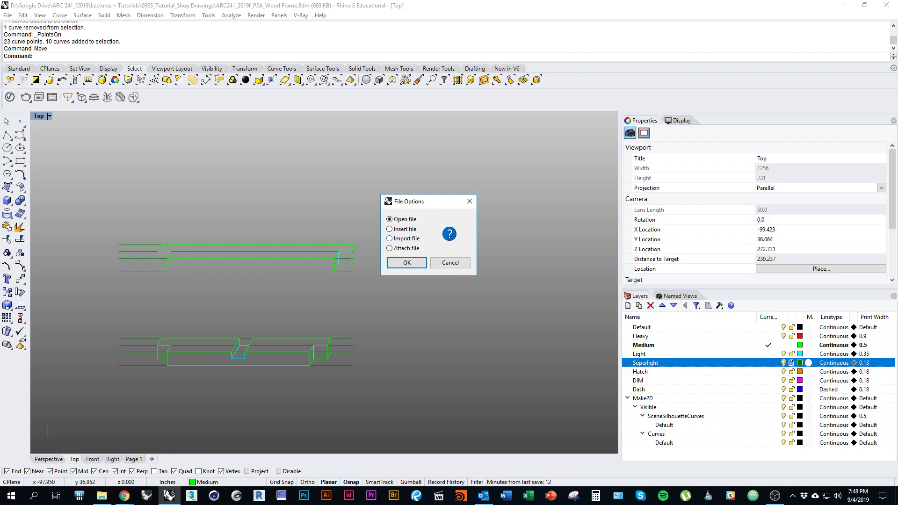
click(389, 239)
click(407, 263)
scroll(279, 269, down, 2)
scroll(308, 261, down, 10)
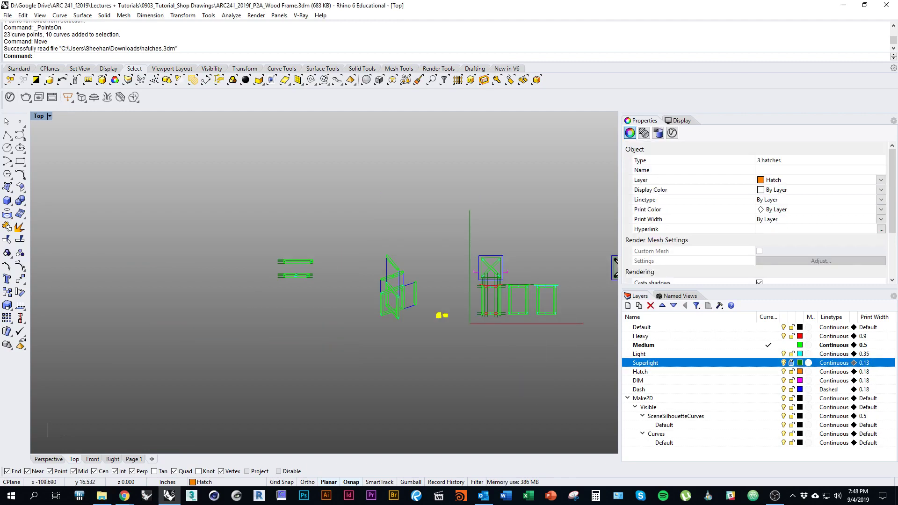
text(zs)
key(Return)
right_drag(328, 281, 291, 274)
scroll(337, 281, down, 3)
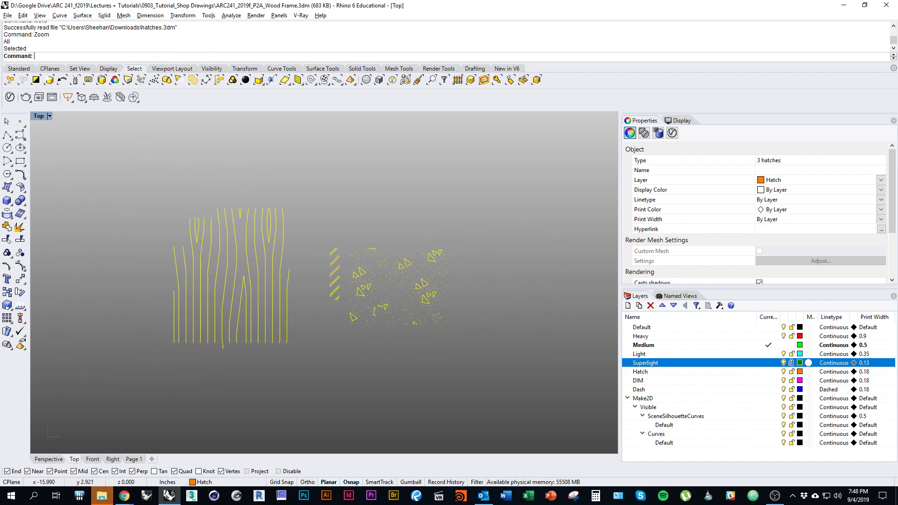
key(Escape)
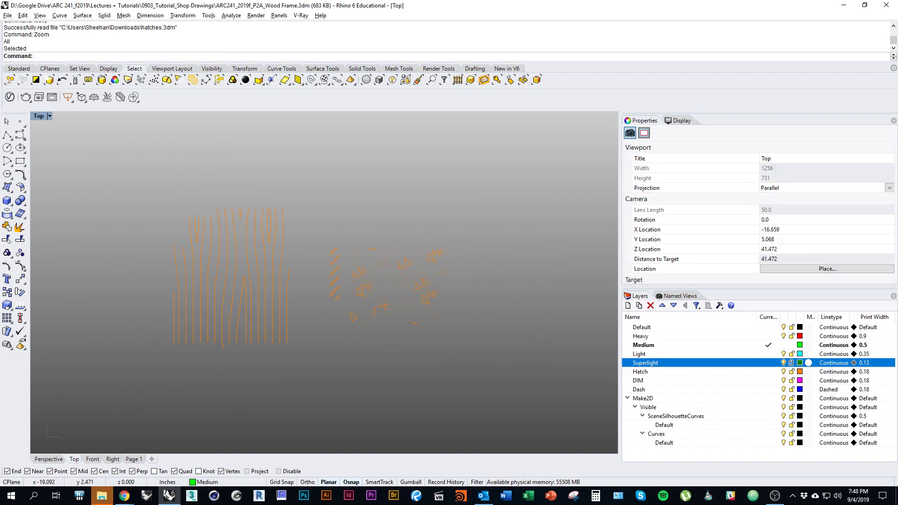
Move the three imported hatches into the empty space to the left of the two oblique brace pieces.
scroll(366, 327, down, 7)
drag(213, 233, 436, 418)
scroll(377, 342, down, 9)
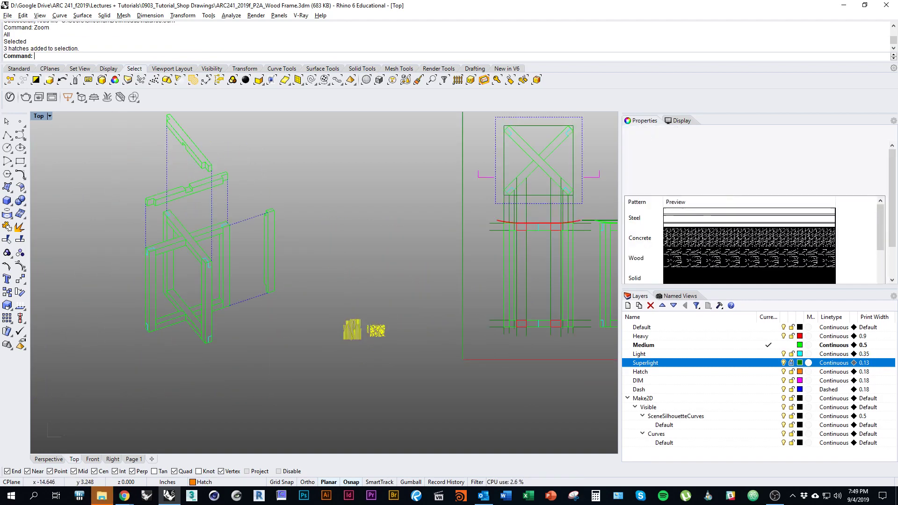
scroll(376, 344, down, 3)
mouse_move(357, 339)
mouse_down()
mouse_move(420, 339)
mouse_move(265, 312)
mouse_move(241, 327)
mouse_move(120, 341)
mouse_move(67, 299)
mouse_up()
scroll(420, 339, down, 11)
scroll(265, 313, up, 13)
scroll(240, 327, down, 5)
click(155, 359)
right_drag(156, 359, 329, 354)
scroll(335, 354, up, 8)
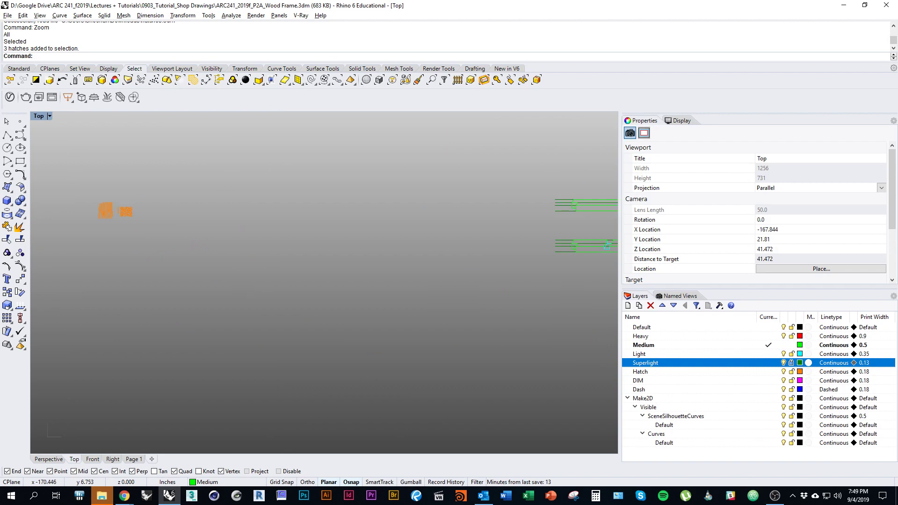
click(102, 496)
click(445, 370)
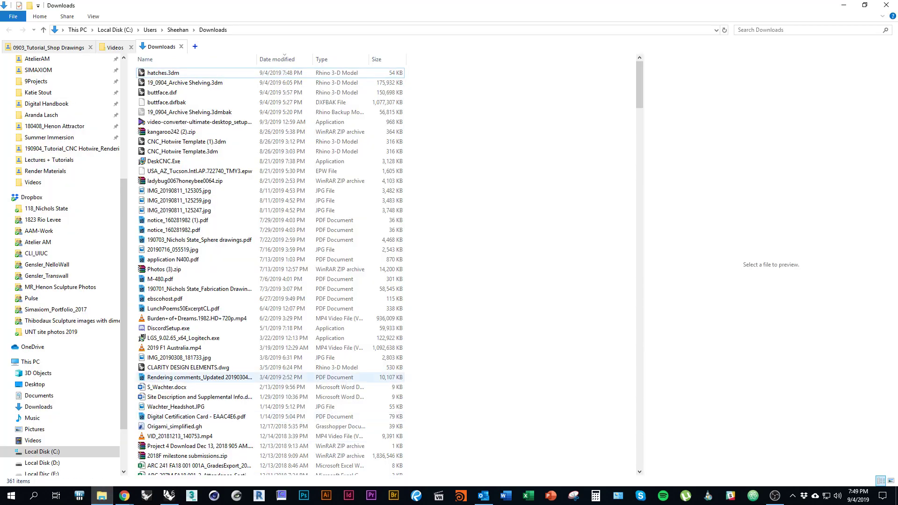
key(alt+Tab)
right_drag(136, 212, 234, 264)
scroll(234, 264, up, 8)
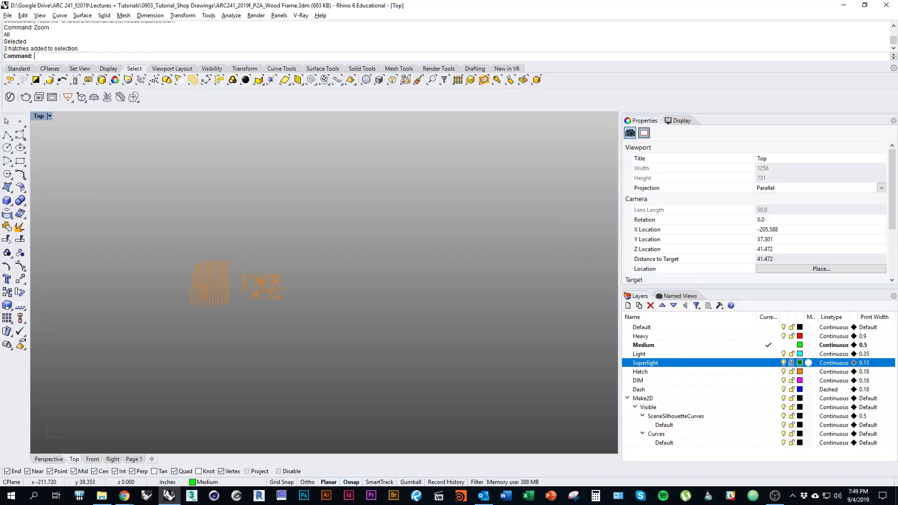
mouse_move(369, 320)
right_down()
mouse_move(243, 312)
mouse_move(281, 320)
right_up()
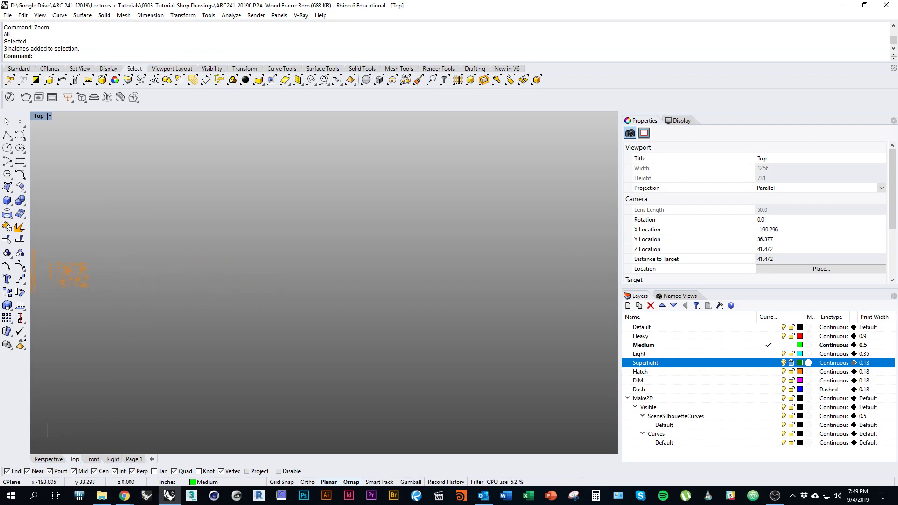
Switch to the Project 2 assignment and check the wood connection details and their sizes against the frame drawing.
key(alt+Tab)
key(Tab)
key(Tab)
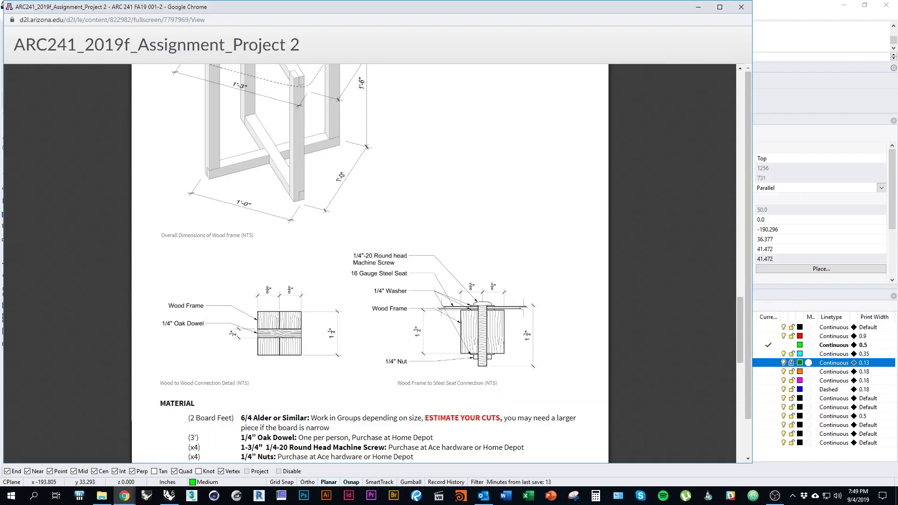
scroll(369, 262, up, 2)
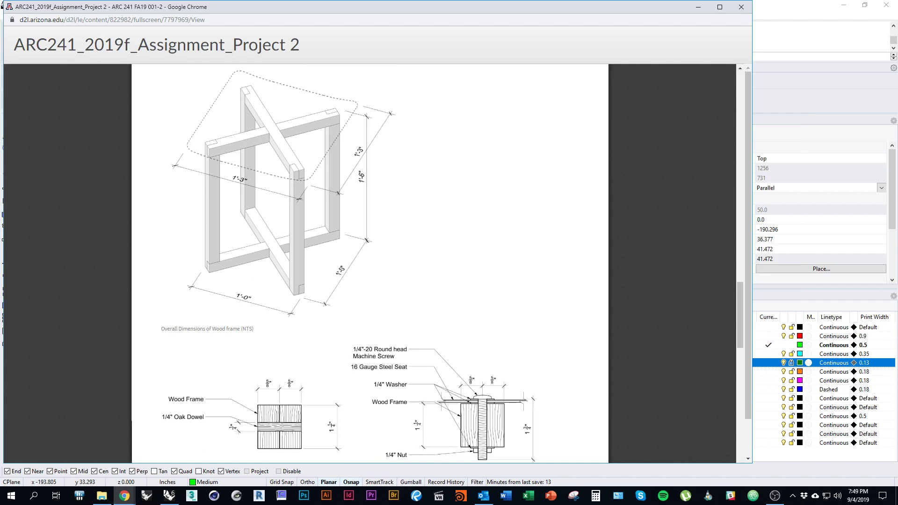
scroll(370, 262, down, 1)
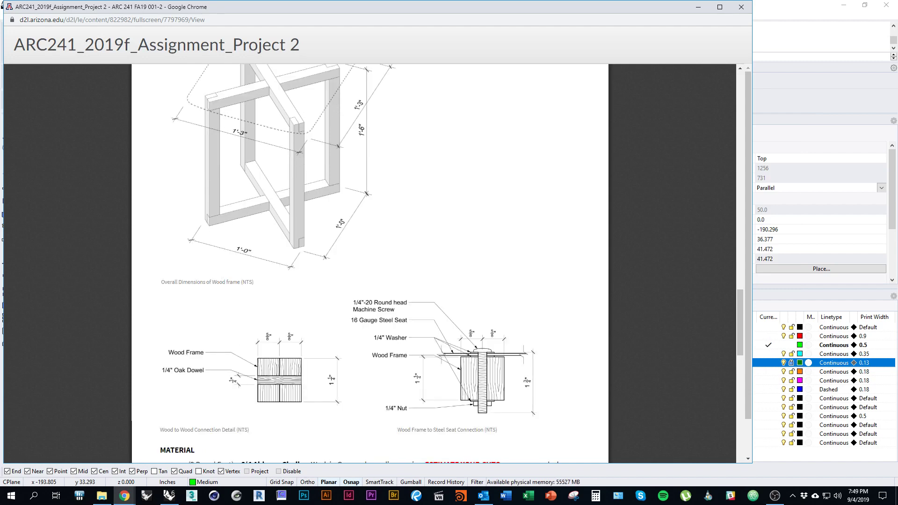
scroll(370, 262, up, 2)
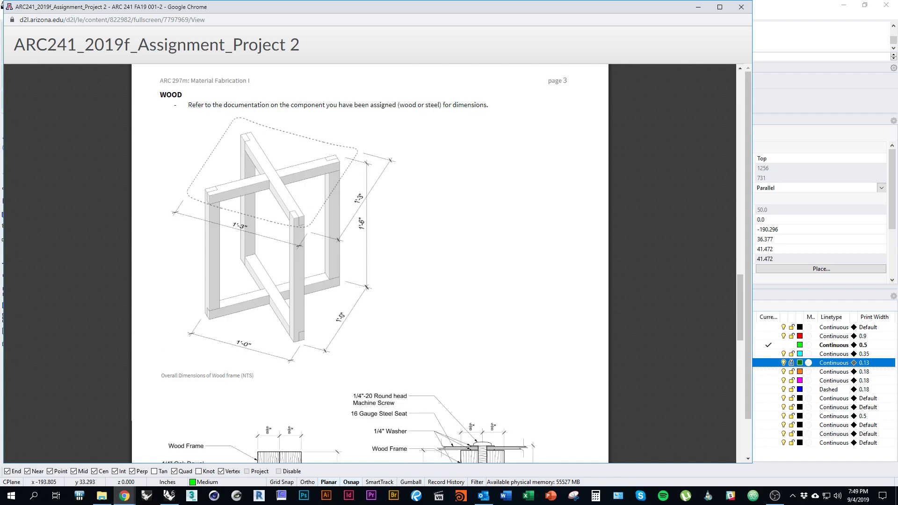
scroll(369, 262, down, 2)
key(alt+Tab)
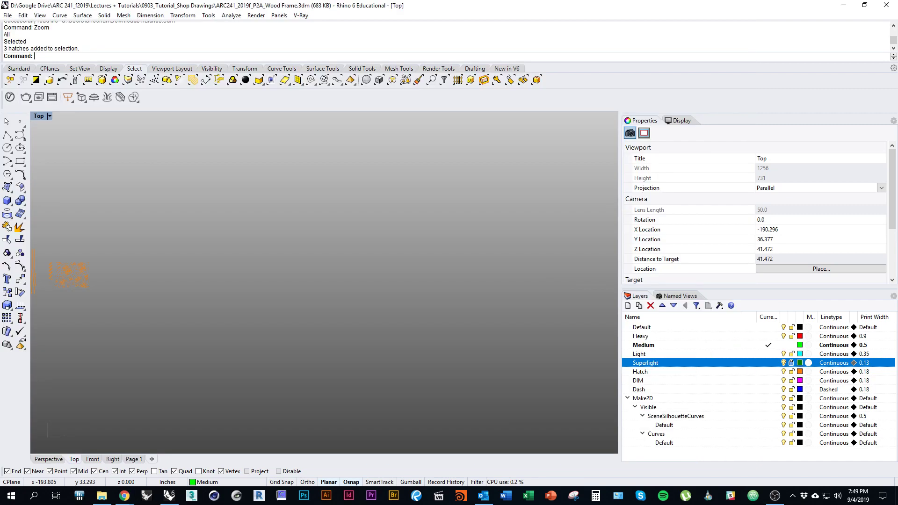
Back in Rhino, draw a 1.25 in square to the right of the imported hatches and select it.
right_drag(256, 337, 301, 339)
text(rec)
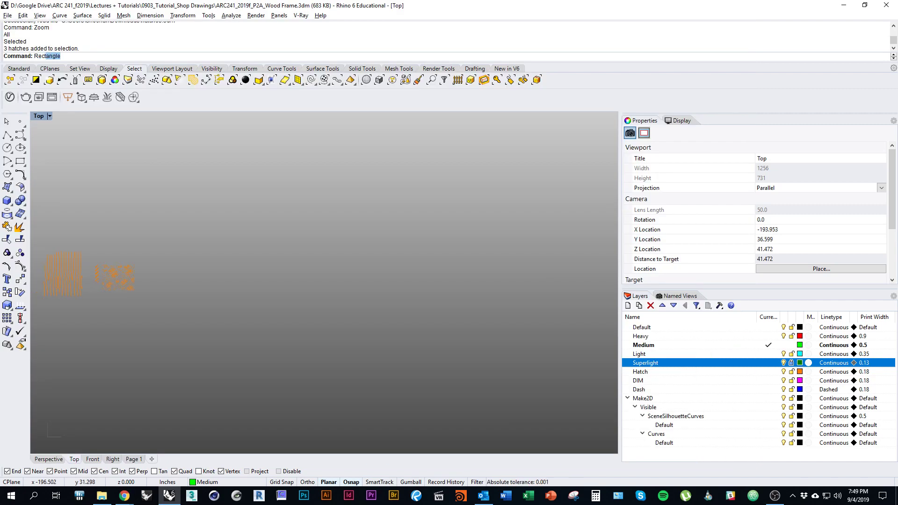
key(Return)
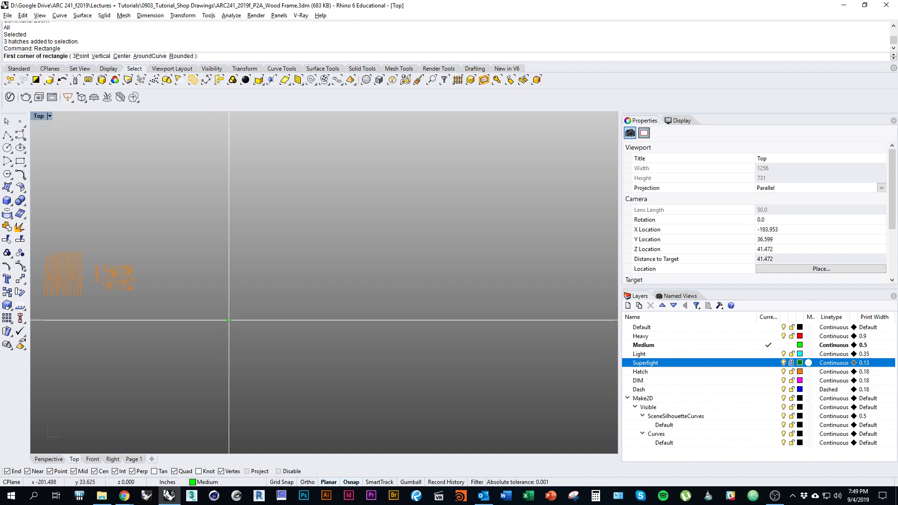
click(241, 274)
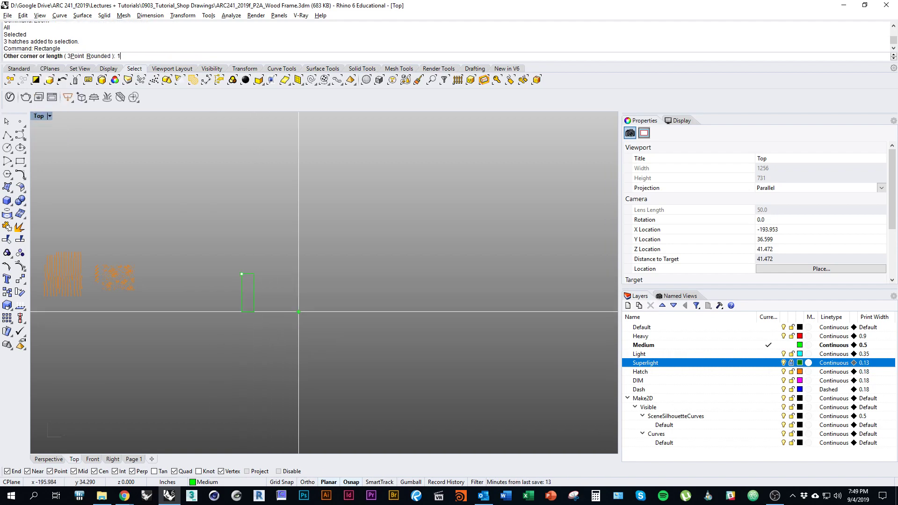
text(1.25)
key(Return)
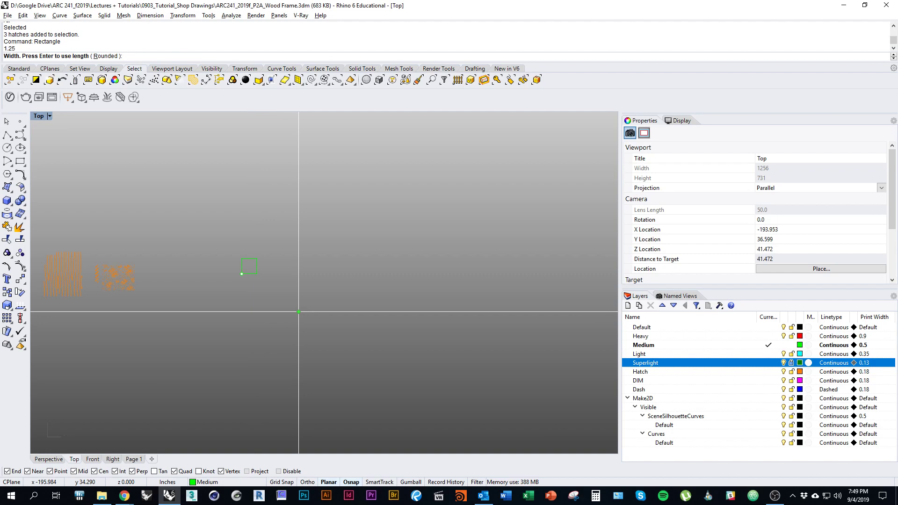
key(Return)
drag(295, 238, 251, 268)
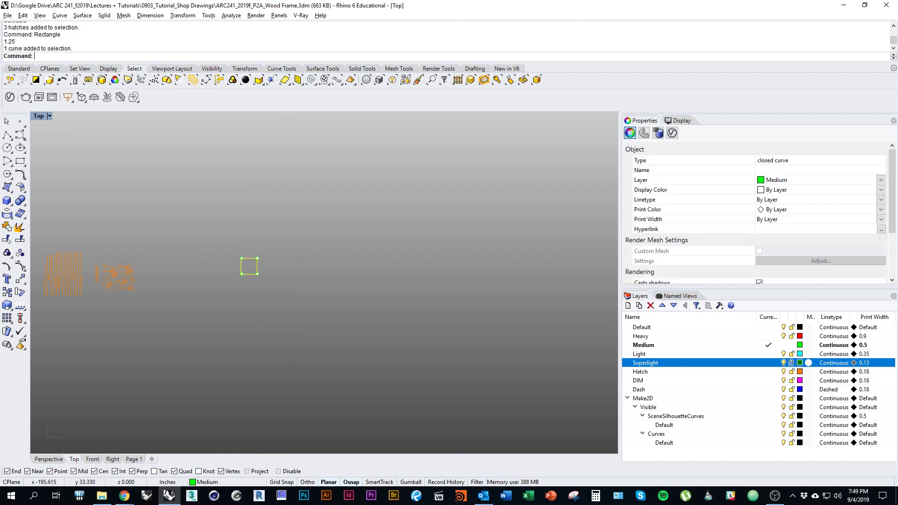
Draw a vertical polyline through the square, from the midpoint of its upper edge to the midpoint of its lower edge.
text(zsa)
key(Return)
scroll(311, 302, down, 2)
key(Escape)
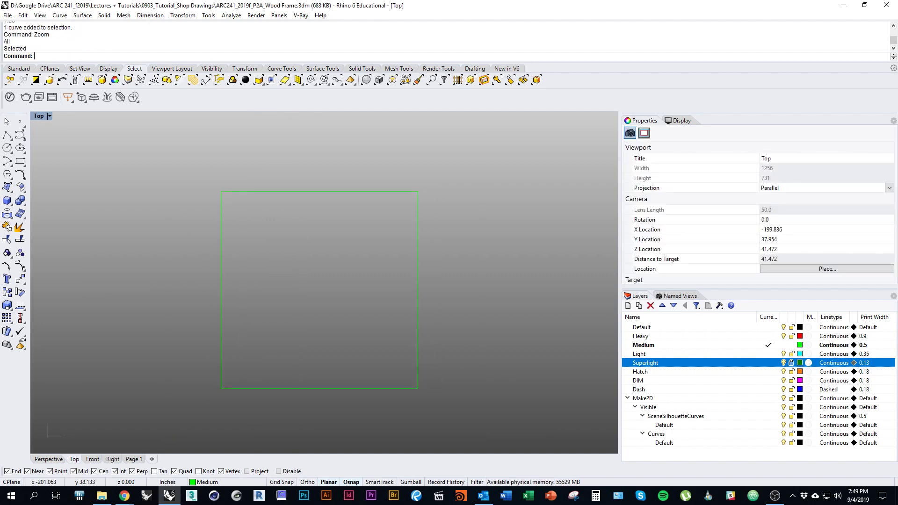
click(8, 136)
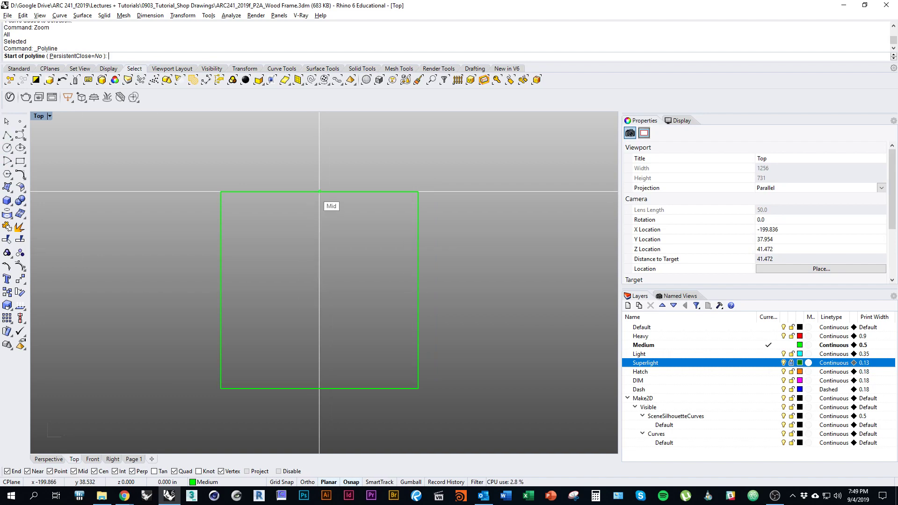
click(320, 191)
click(320, 389)
key(Return)
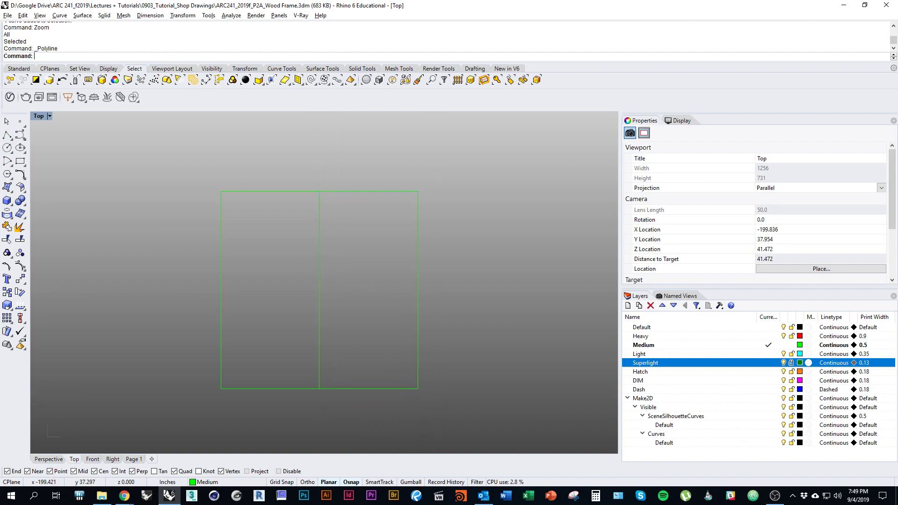
scroll(408, 216, down, 2)
Check the connection details in the Project 2 assignment, then in Rhino stretch the square's two lower corner points straight down into a long rectangle.
key(alt+Tab)
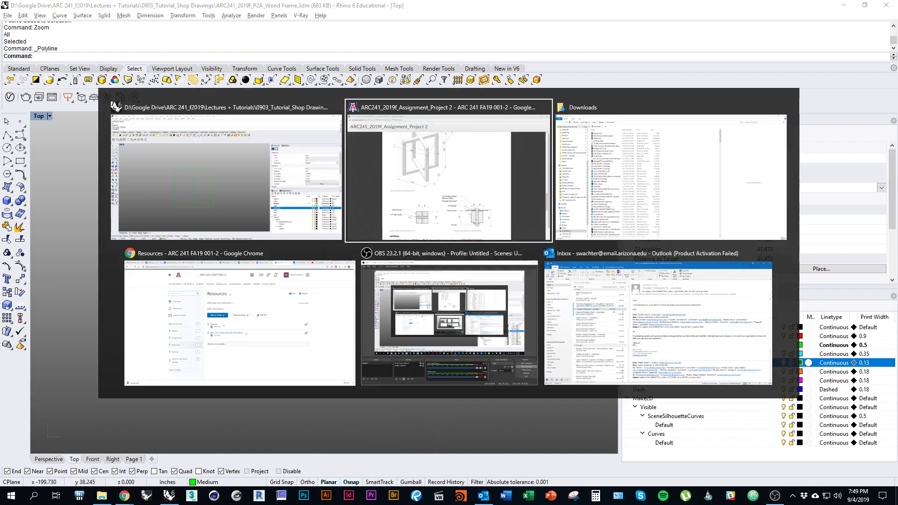
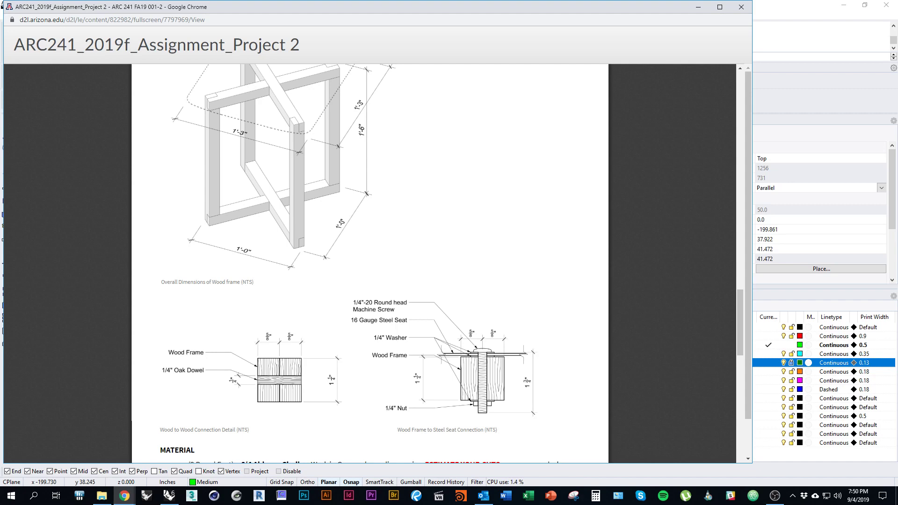
key(alt+Tab)
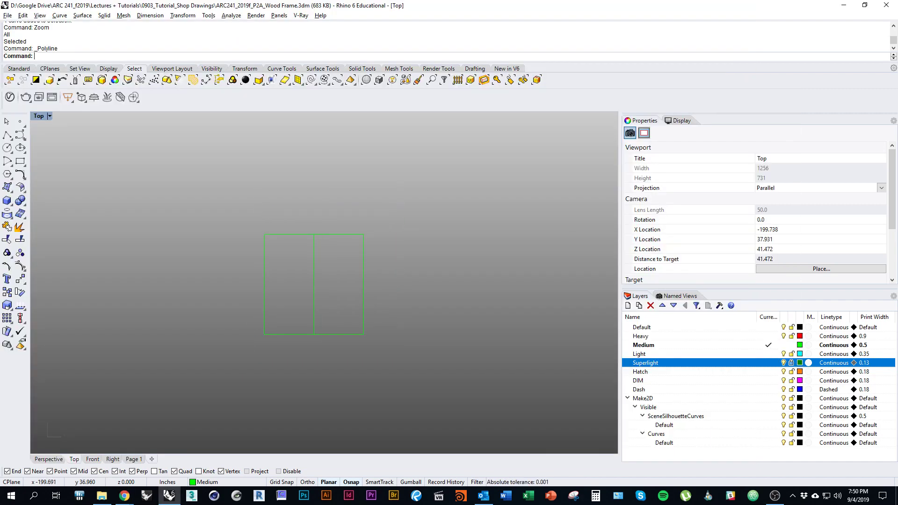
right_drag(328, 348, 341, 334)
click(344, 322)
right_drag(344, 373, 344, 333)
scroll(344, 332, down, 3)
drag(432, 282, 259, 353)
scroll(317, 199, down, 3)
drag(338, 241, 339, 319)
right_drag(335, 262, 347, 299)
scroll(328, 299, up, 5)
key(Escape)
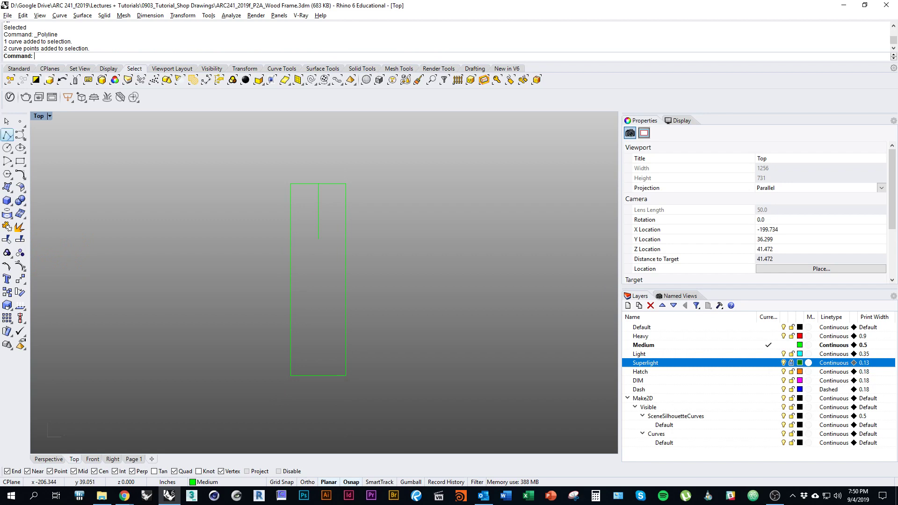
Draw a horizontal polyline from the lower end of the centre line perpendicular to the rectangle's left edge.
click(7, 135)
click(319, 239)
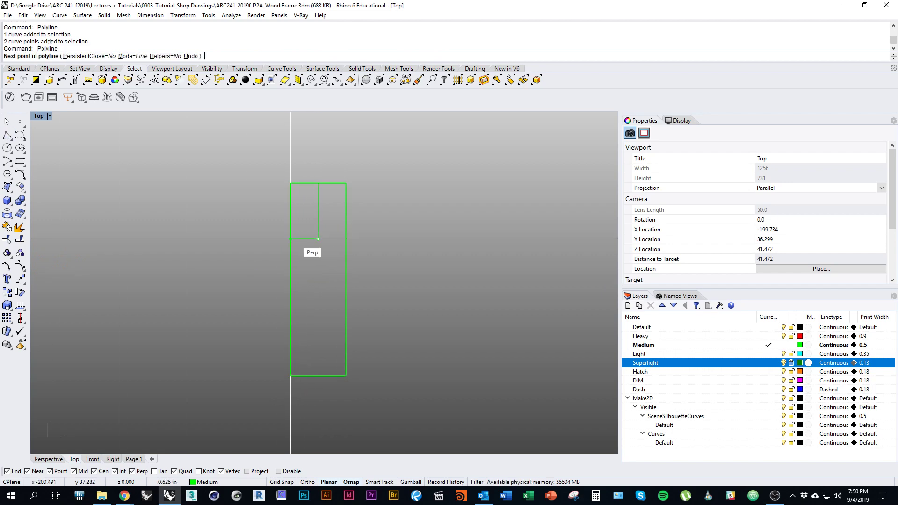
click(290, 239)
right_click(316, 279)
Check the oak dowel in the wood-to-wood connection detail and the material list in the Project 2 assignment, returning to Rhino.
key(alt+Tab)
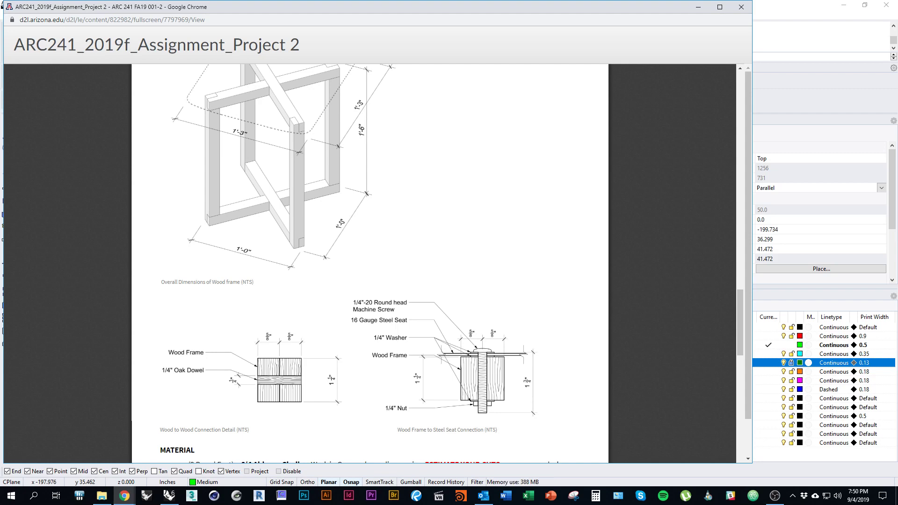
key(alt+Tab)
right_drag(300, 226, 301, 256)
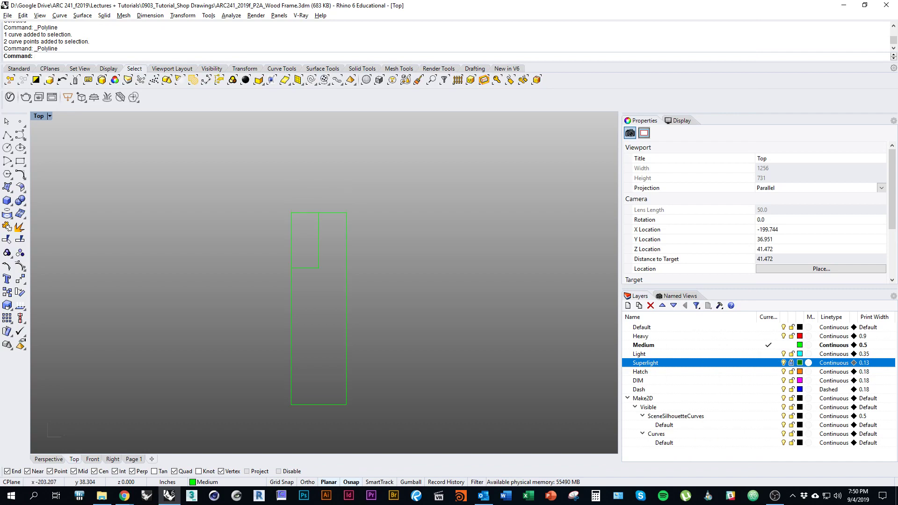
scroll(288, 245, up, 2)
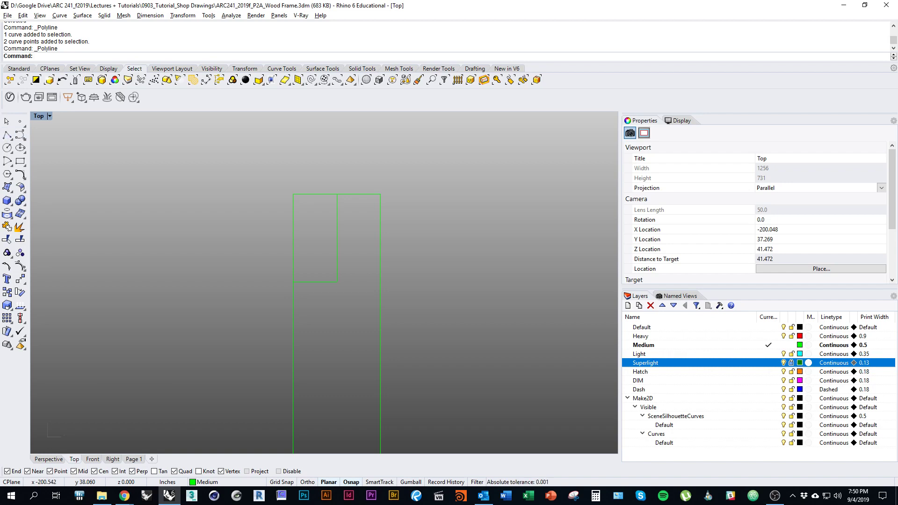
key(alt+Tab)
scroll(370, 263, down, 2)
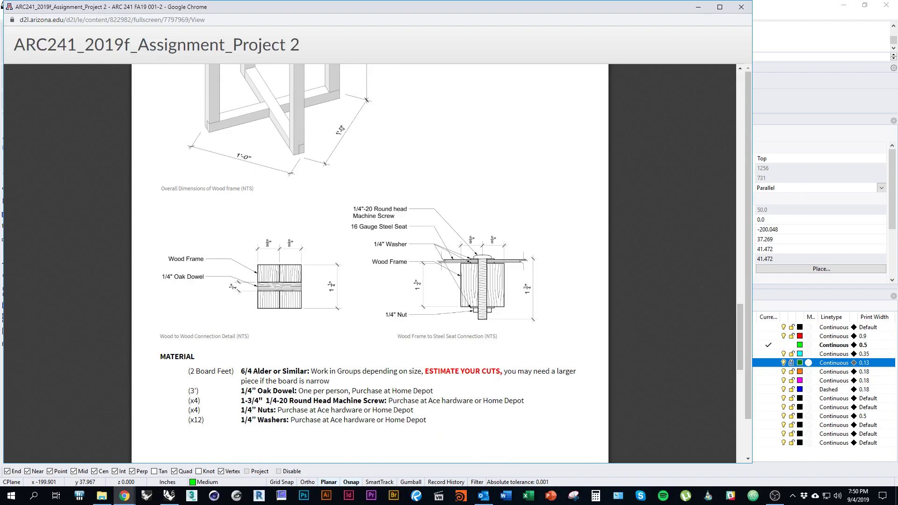
scroll(369, 264, down, 1)
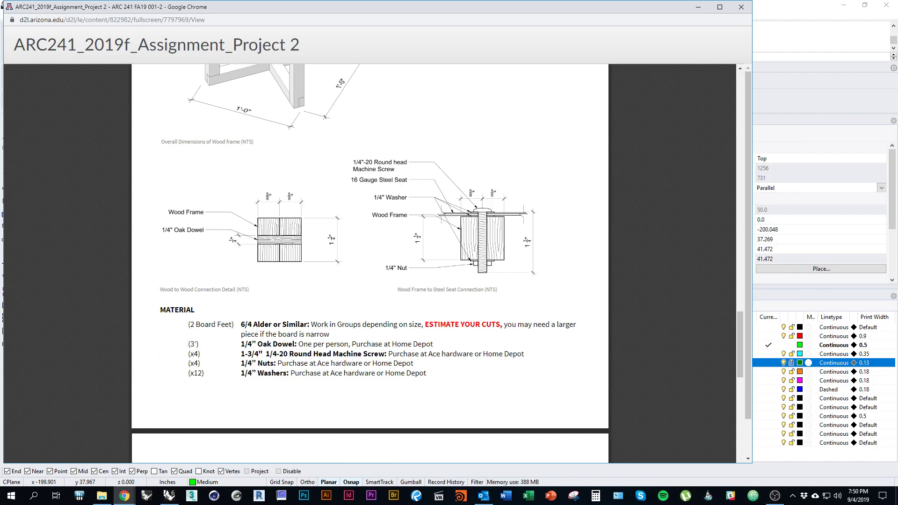
key(alt+Tab)
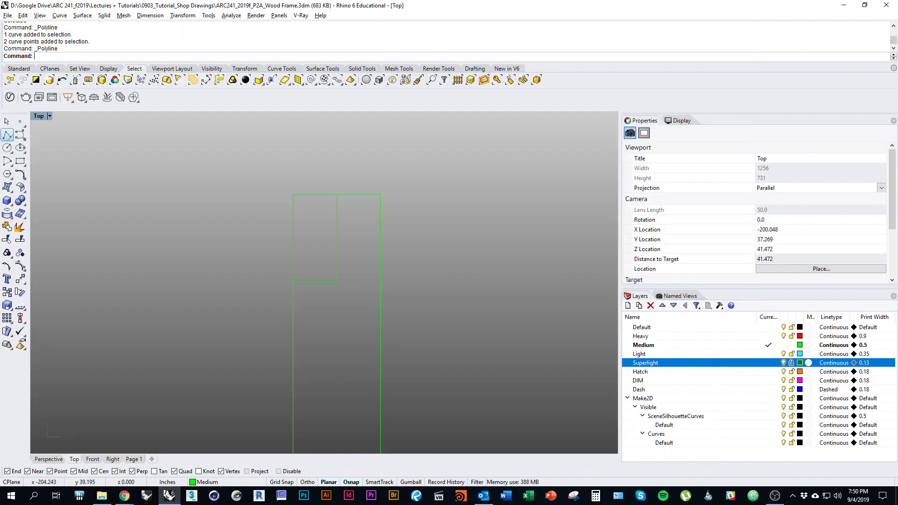
Draw a horizontal BothSides line centred on the midpoint of the vertical centre line and spanning the rectangle's full width.
click(7, 135)
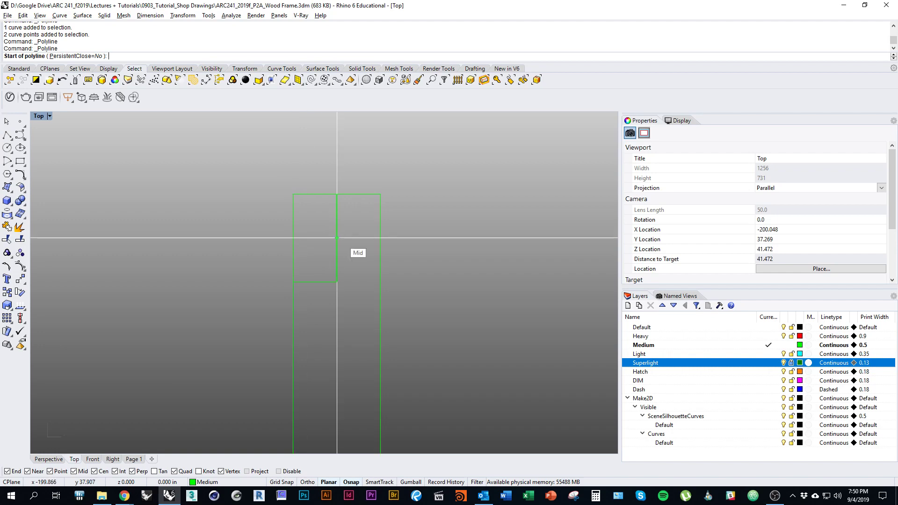
key(Escape)
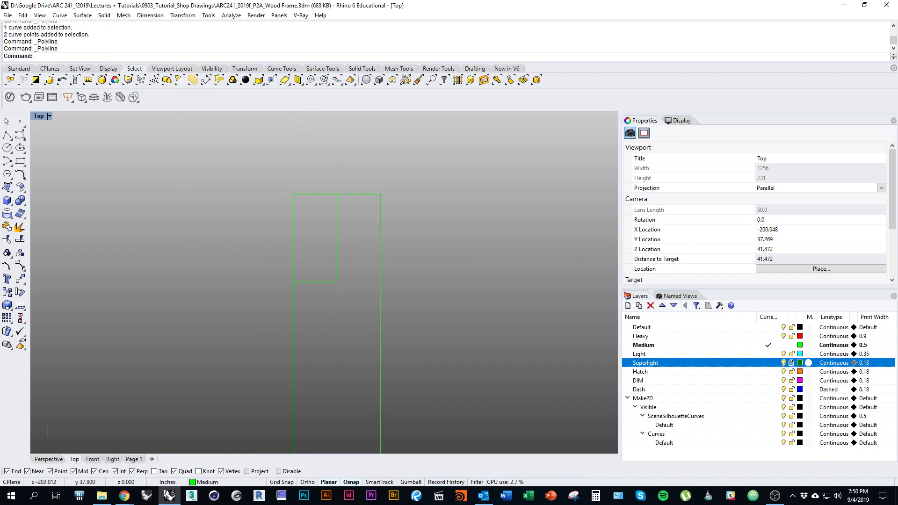
text(line)
key(Return)
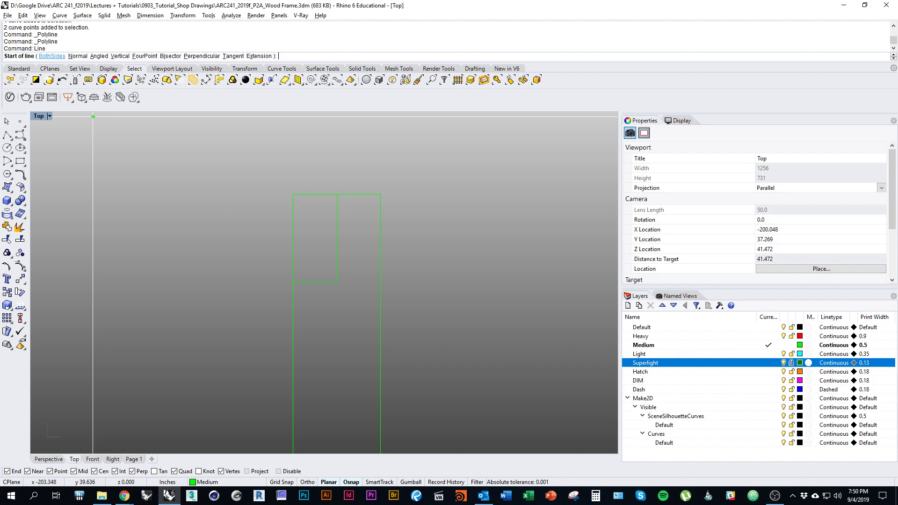
click(52, 56)
click(337, 238)
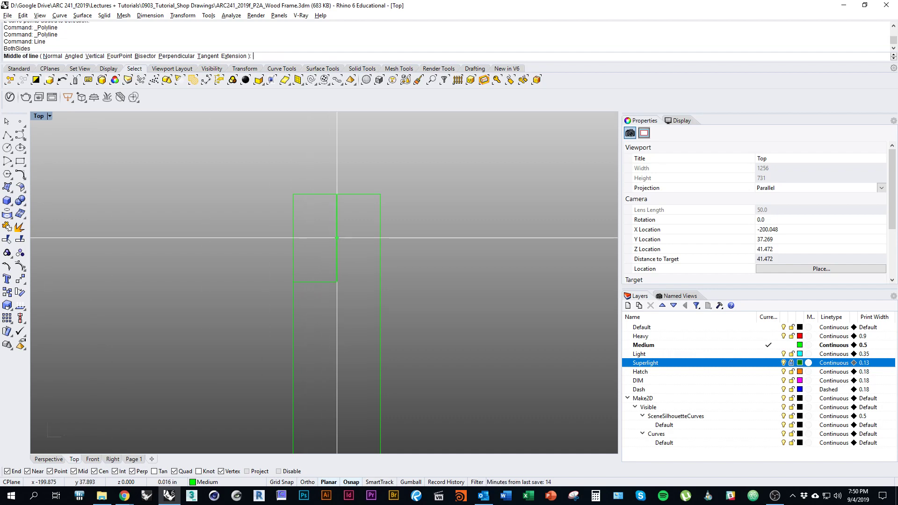
click(381, 238)
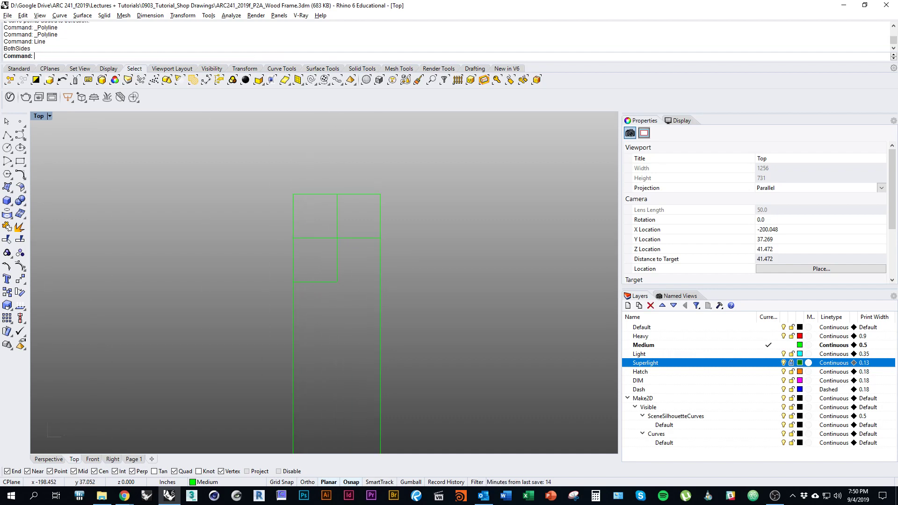
Offset the horizontal line 1/8 in to both sides to form the dowel edges, and delete the original line.
right_drag(398, 248, 363, 250)
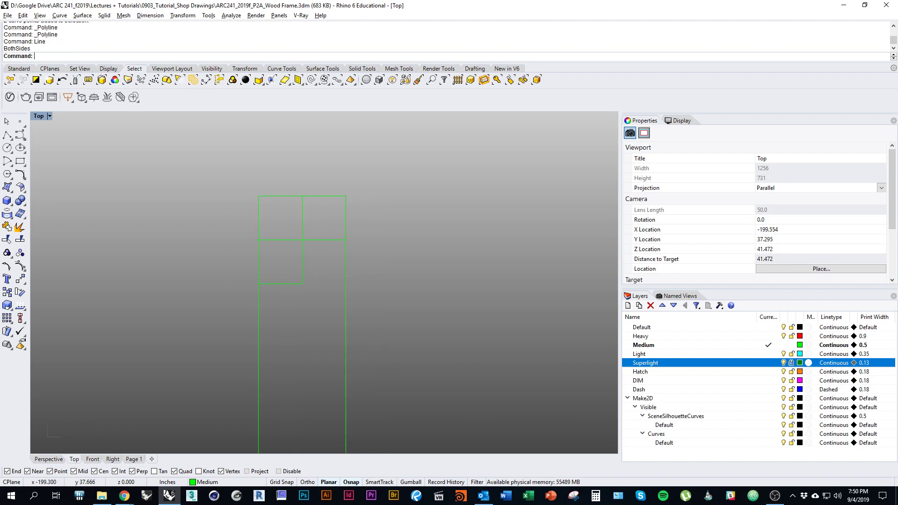
click(326, 240)
text(ffset)
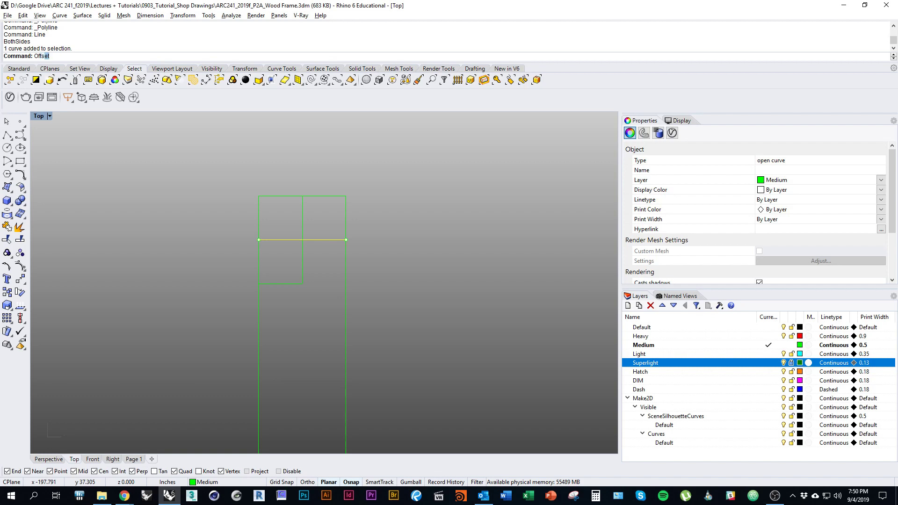
key(Return)
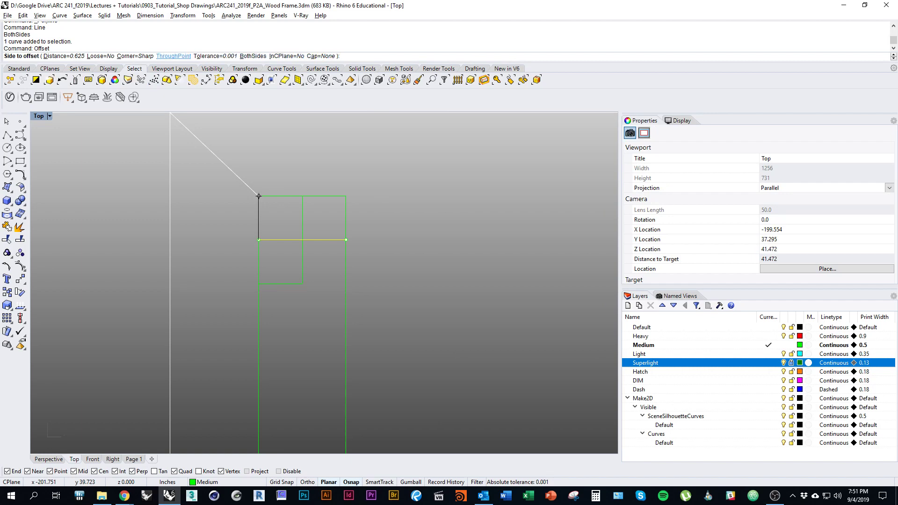
click(253, 56)
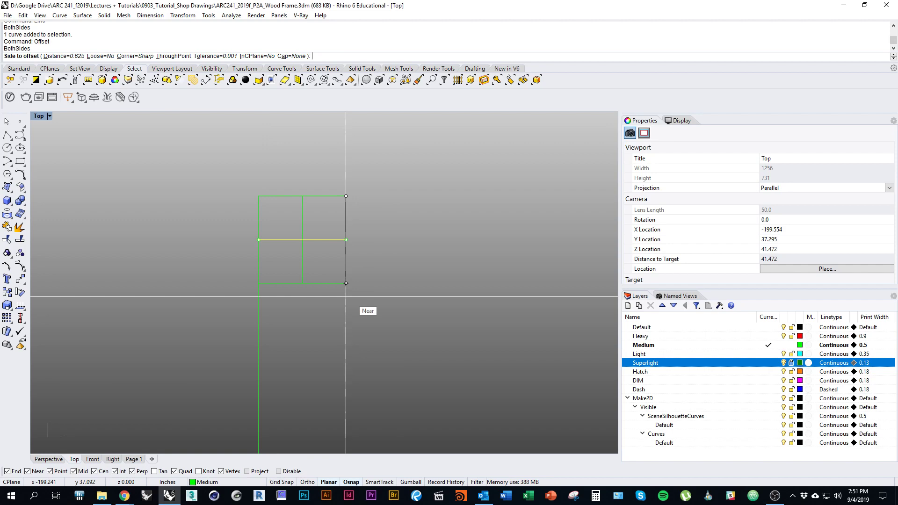
text(1/)
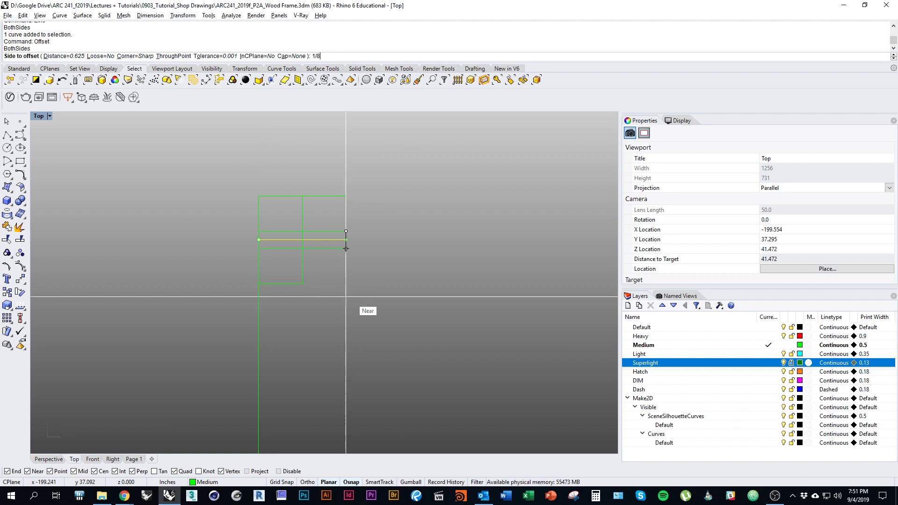
text(8)
key(Return)
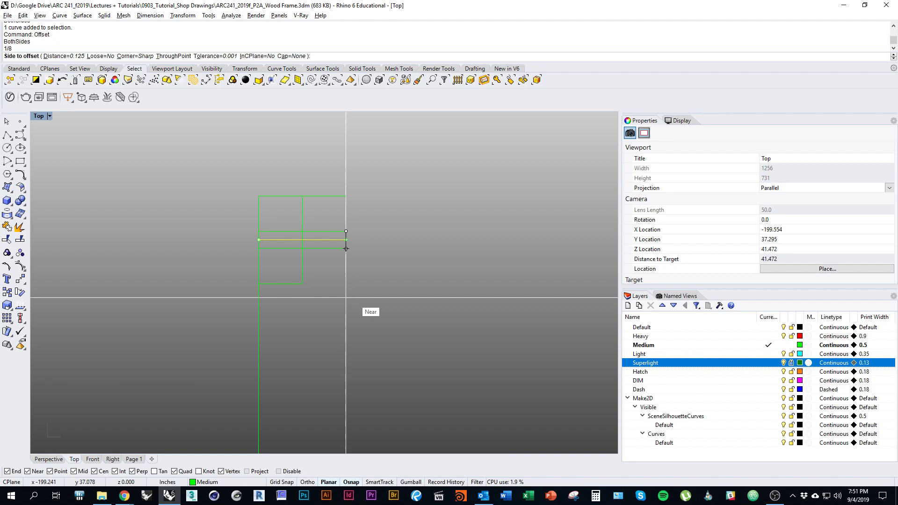
click(346, 249)
key(Delete)
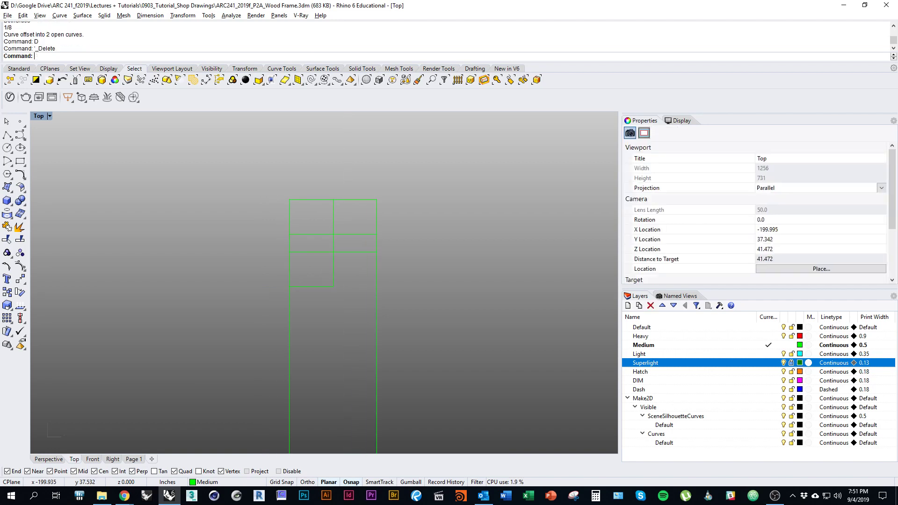
Measure the distance between the two dowel edge lines along the rectangle's left side.
mouse_move(329, 270)
right_down()
mouse_move(330, 278)
mouse_move(359, 247)
right_up()
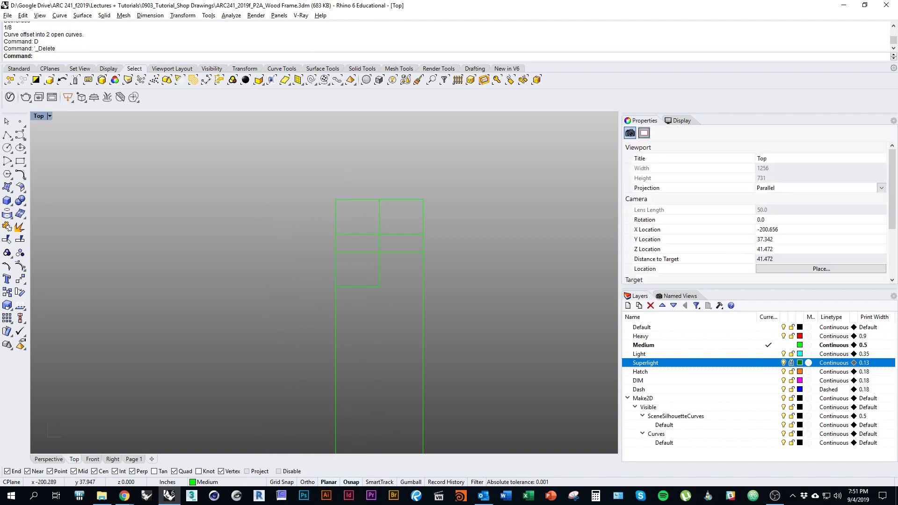
text(Distan)
key(Return)
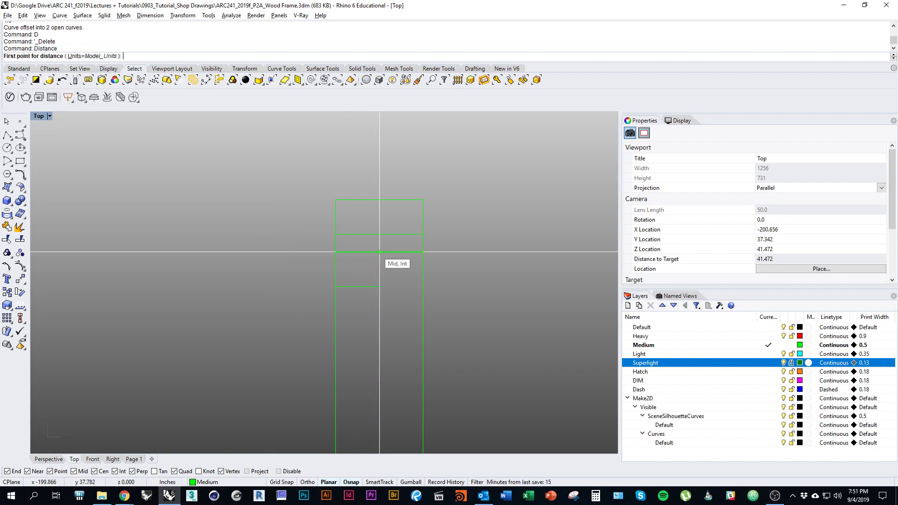
click(336, 252)
click(335, 235)
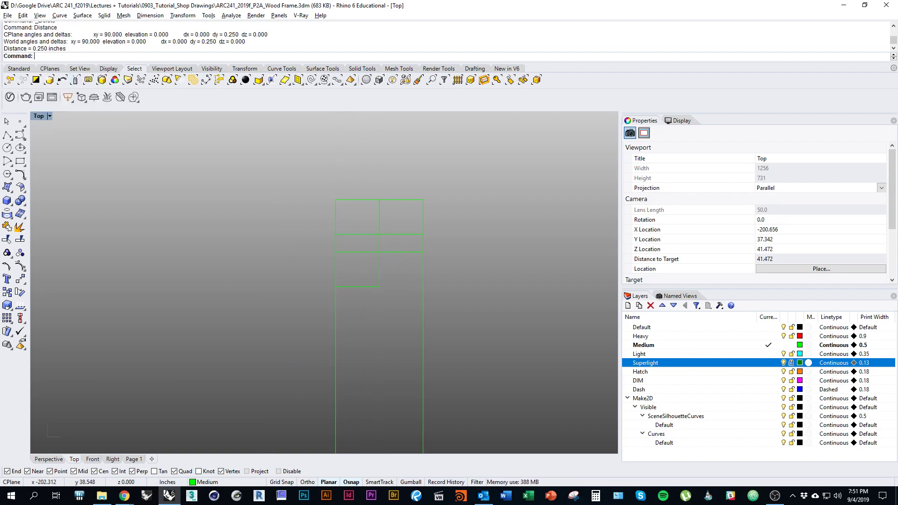
Trim away the part of the vertical centre line between the two dowel edge lines.
right_drag(394, 261, 350, 274)
scroll(365, 258, up, 4)
key(alt+Tab)
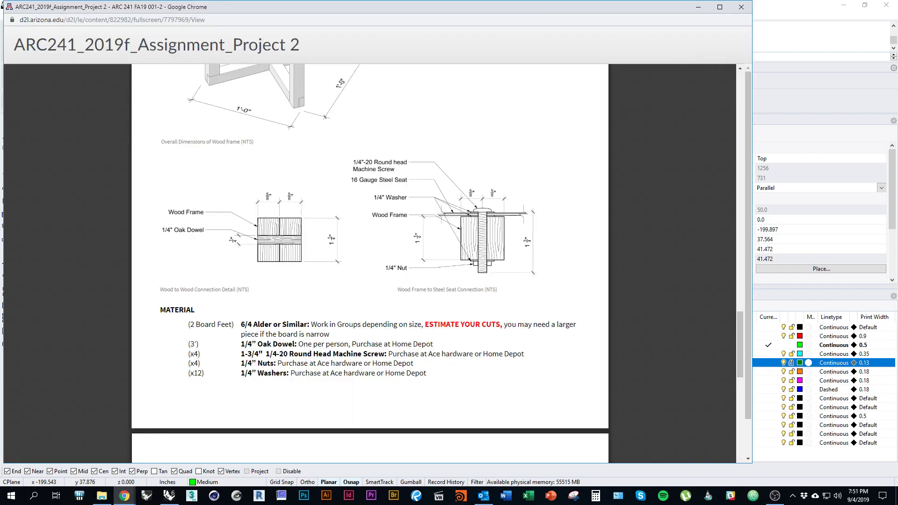
key(alt+Tab)
click(369, 279)
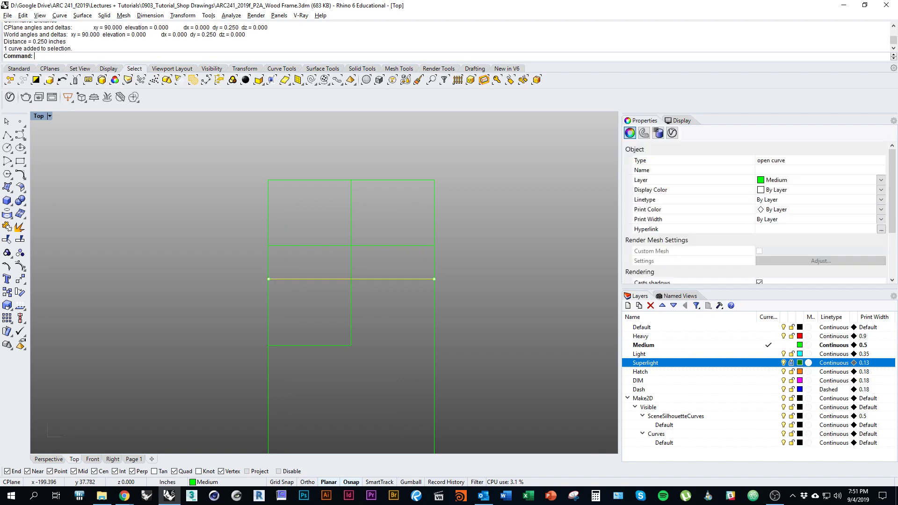
shift+click(378, 245)
key(ctrl+t)
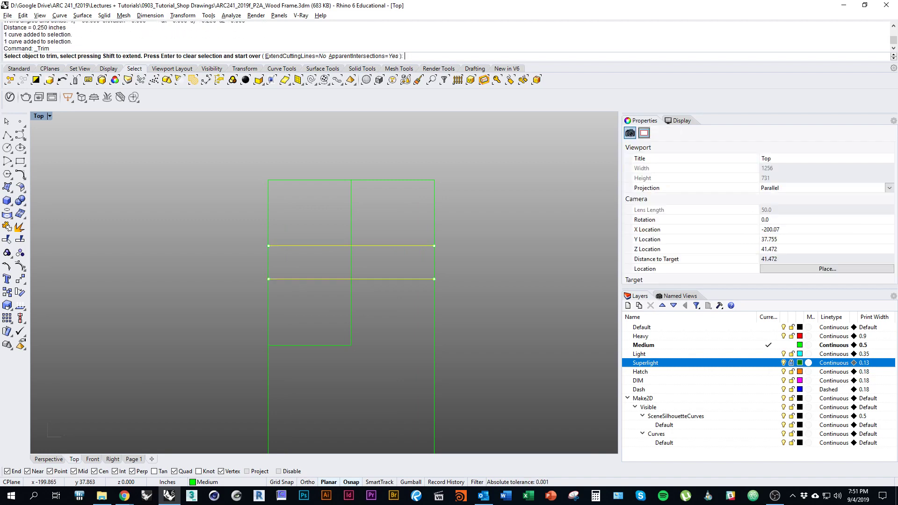
click(350, 268)
key(Return)
scroll(353, 170, down, 5)
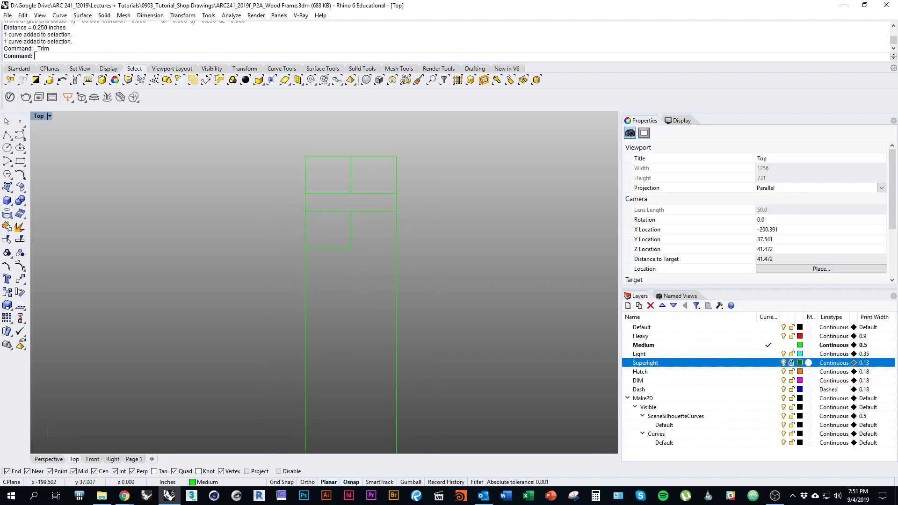
Switch to the Project 2 assignment and enlarge the wood-to-wood and steel seat connection details to examine them.
key(alt+Tab)
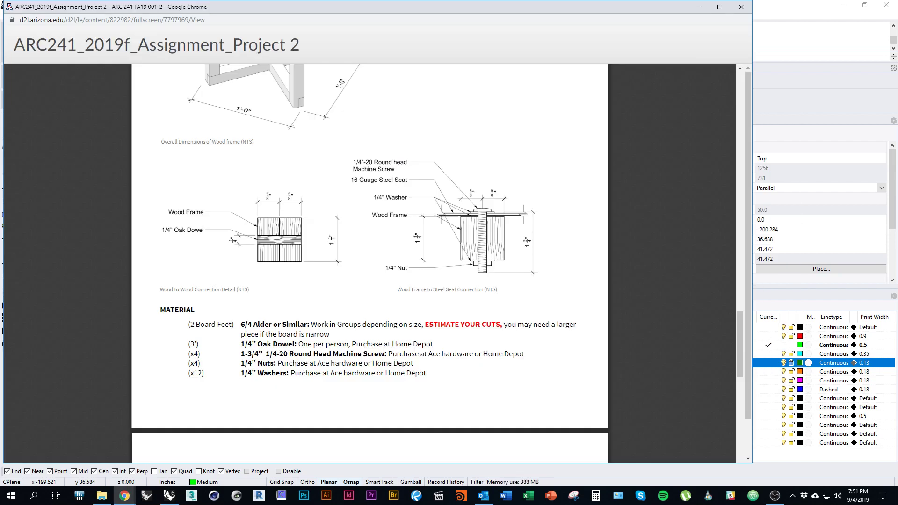
key(ctrl+plus)
key(ctrl+plus)
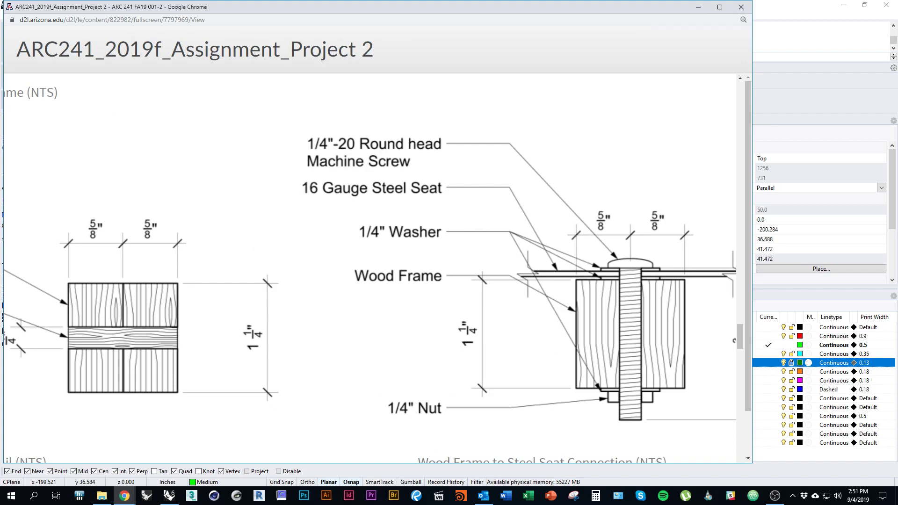
Examine the wood frame to steel seat connection in the Project 2 assignment, and return the document to 100% zoom.
scroll(370, 267, down, 1)
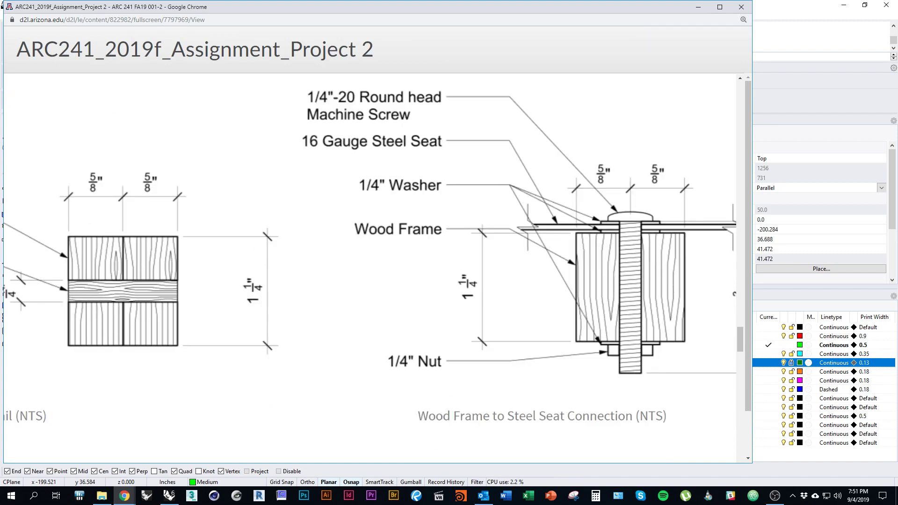
key(ctrl+minus)
key(ctrl+minus)
key(ctrl+minus)
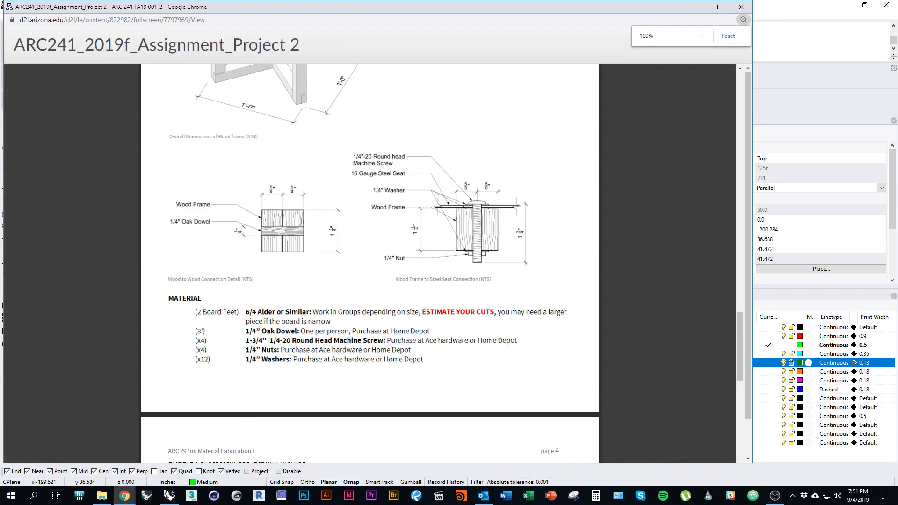
Switch back to Rhino and make DIM the current layer.
key(alt+Tab)
right_drag(405, 328, 398, 274)
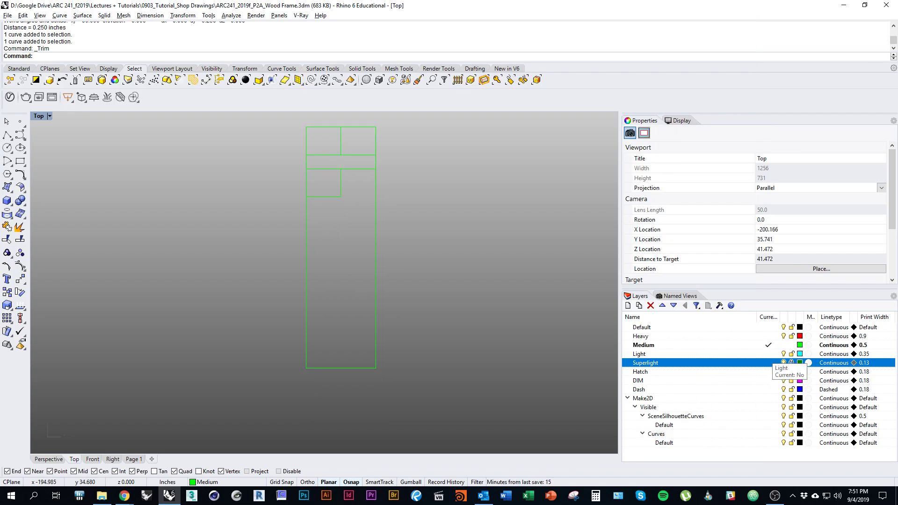
click(768, 354)
mouse_move(608, 409)
right_down()
mouse_move(593, 390)
mouse_move(616, 391)
right_up()
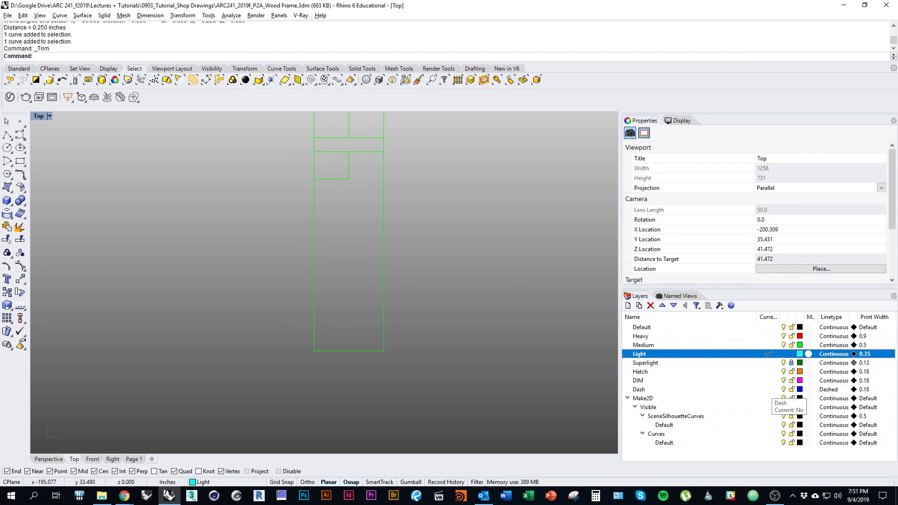
click(769, 380)
Draw a vertical line about 0.325 in long upward from the midpoint of the rectangle's bottom edge.
mouse_move(357, 392)
right_down()
mouse_move(384, 384)
mouse_move(361, 383)
mouse_move(369, 347)
right_up()
scroll(384, 383, down, 2)
scroll(348, 382, up, 3)
text(line)
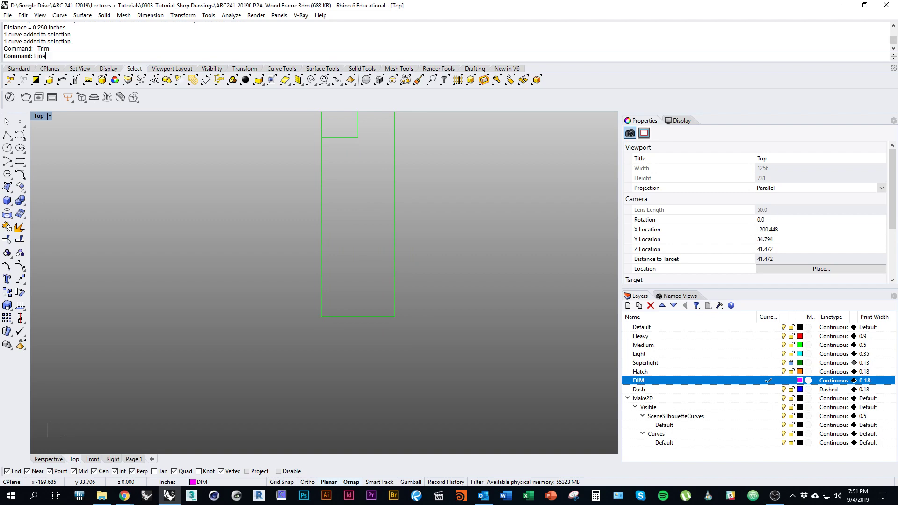
key(Return)
scroll(357, 263, up, 2)
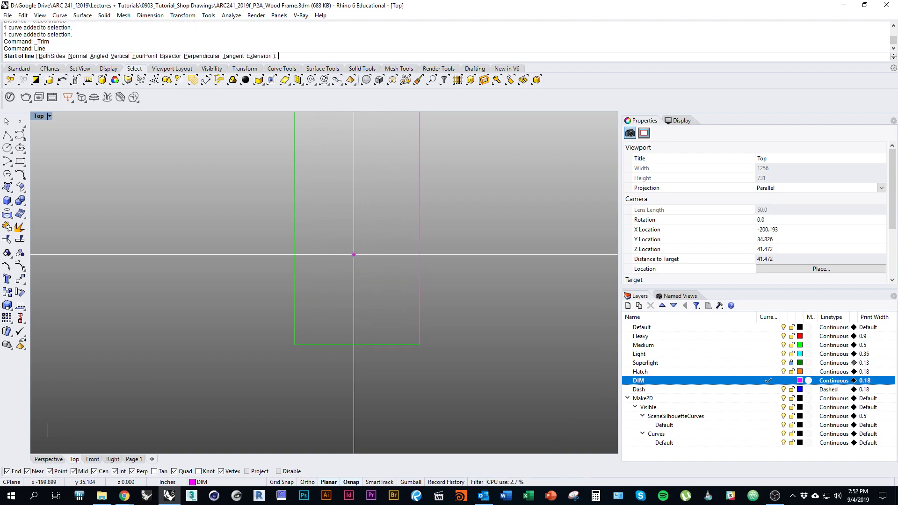
click(359, 345)
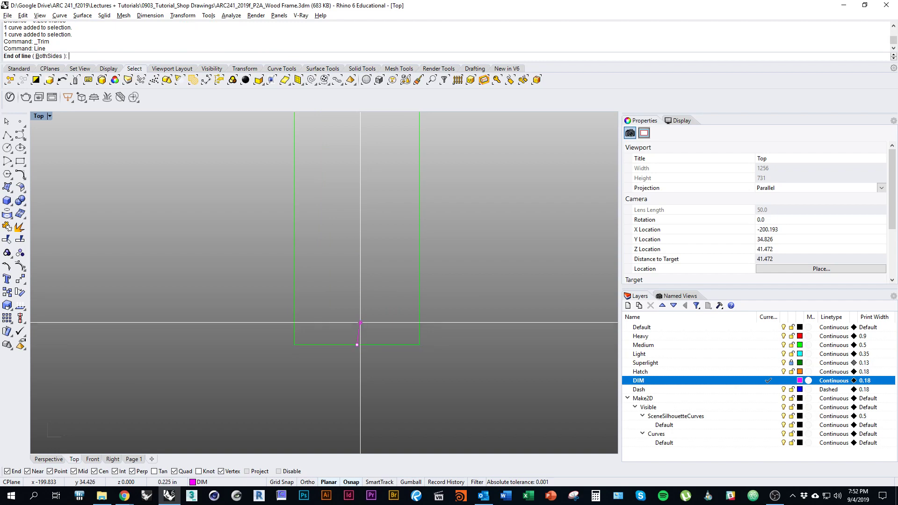
key(shift)
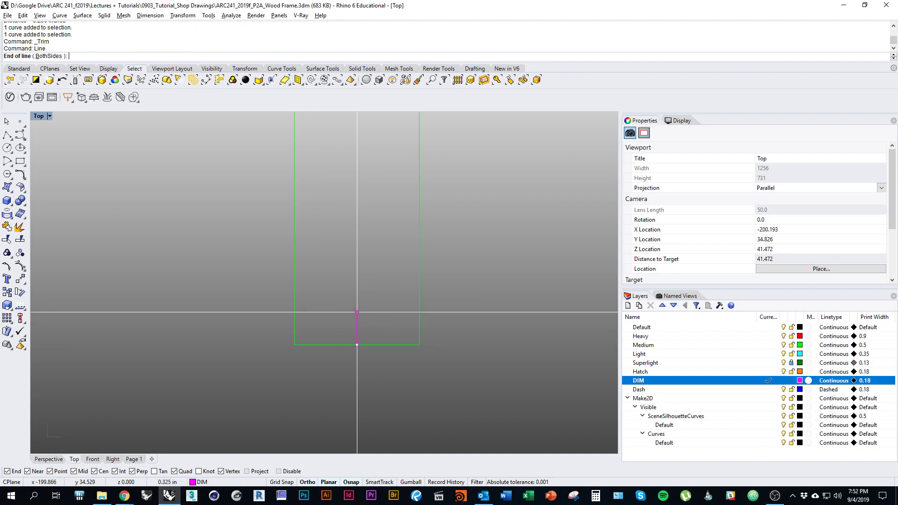
click(357, 312)
Draw a horizontal line to both sides of the short vertical line's midpoint, extending well beyond the rectangle's sides.
scroll(377, 323, down, 1)
scroll(337, 348, down, 3)
right_drag(355, 327, 351, 351)
scroll(336, 367, up, 6)
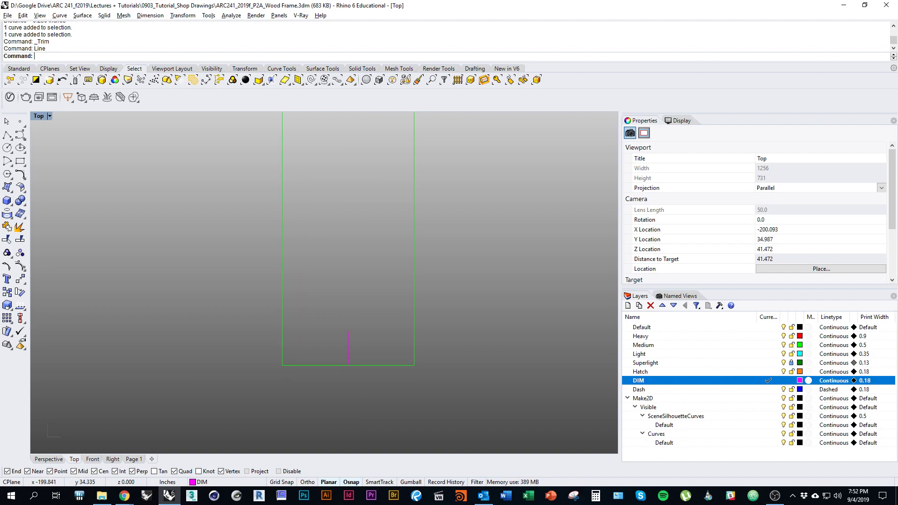
text(Line)
key(Return)
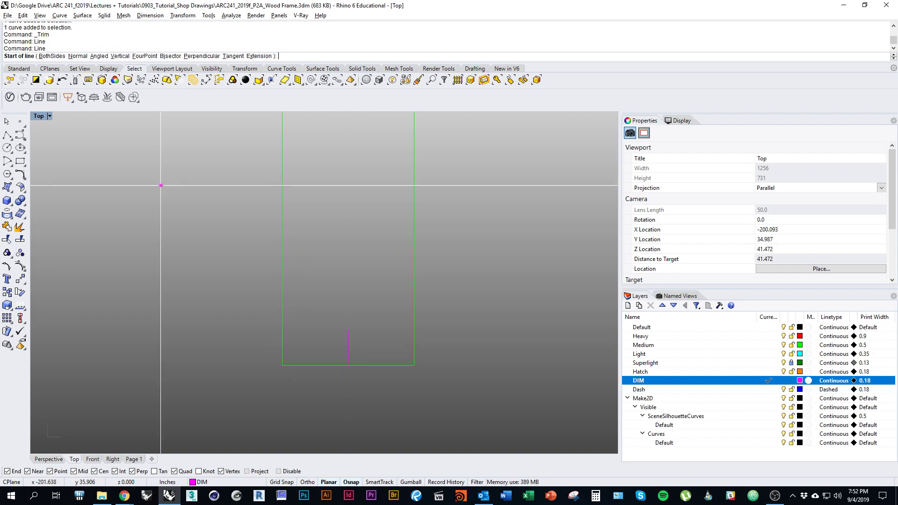
text(b)
key(Return)
click(348, 349)
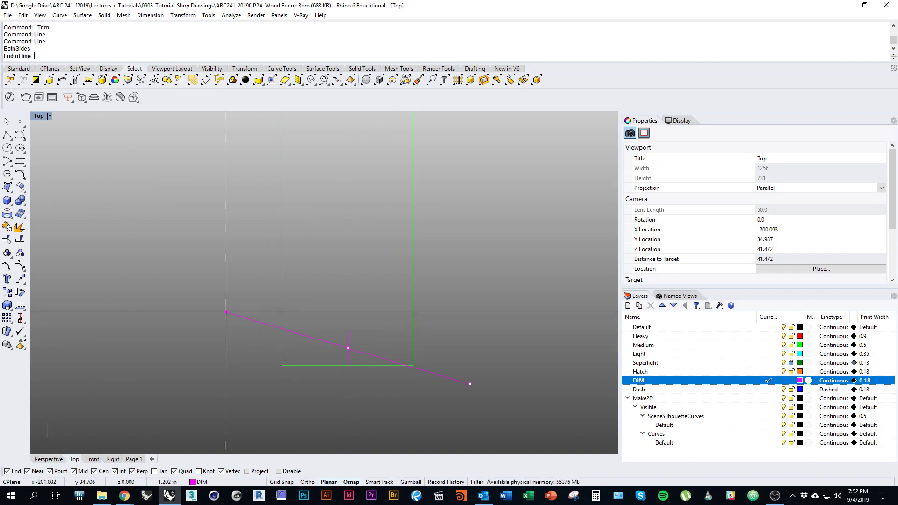
scroll(229, 311, down, 3)
click(450, 335)
scroll(287, 318, up, 4)
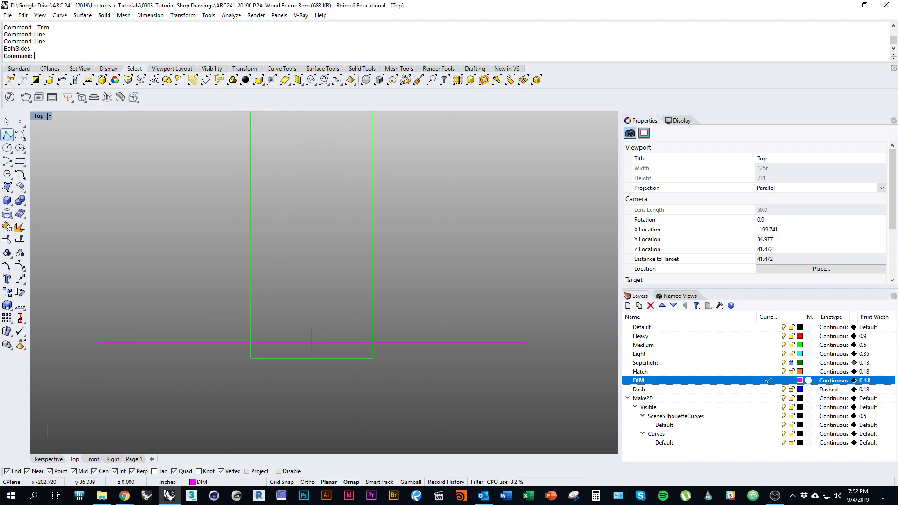
Draw a short diagonal line from the upper end of the vertical line down to the horizontal line on its right.
key(Return)
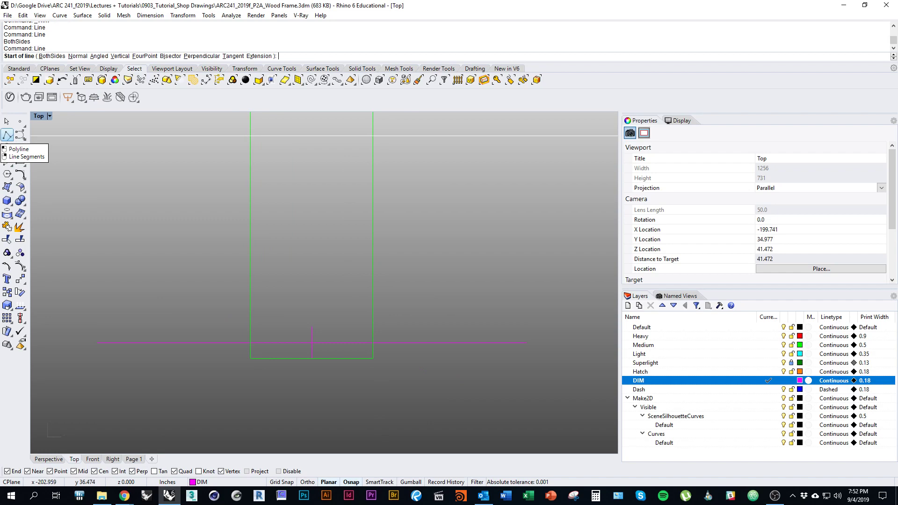
scroll(291, 328, up, 2)
click(331, 324)
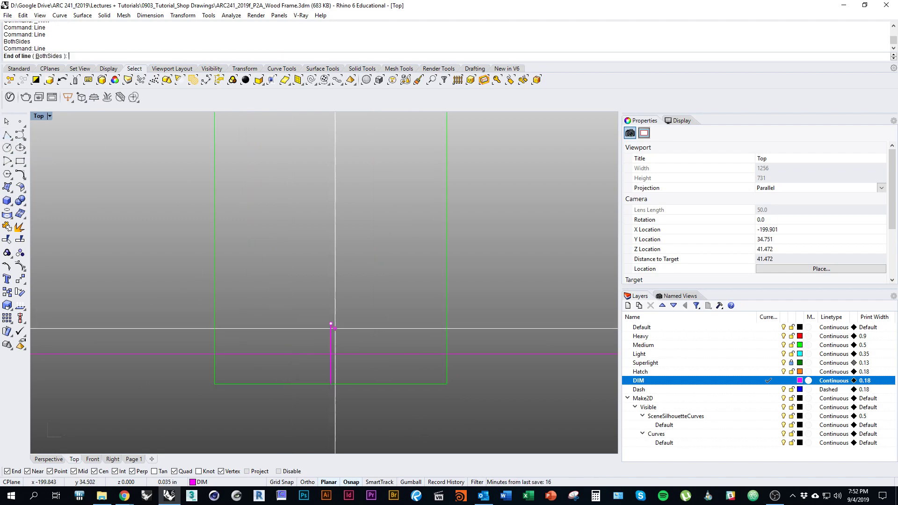
click(347, 354)
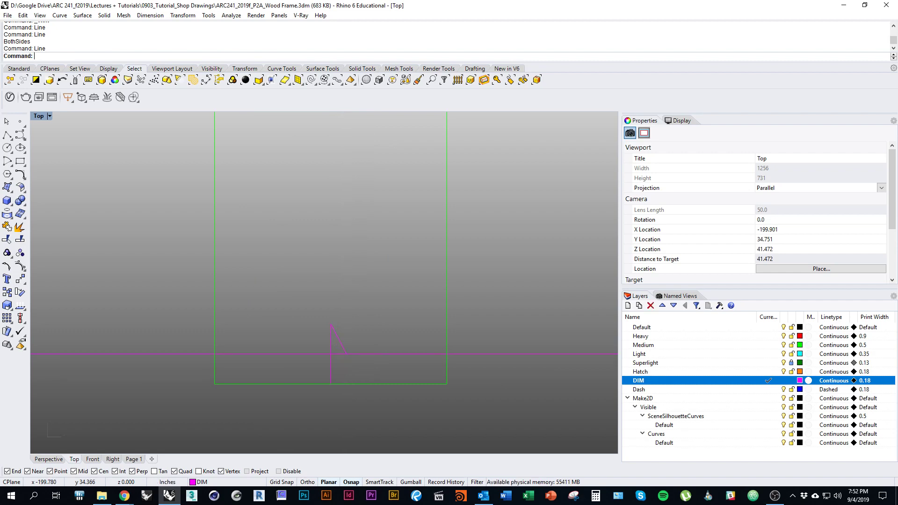
Rotate a copy of the diagonal line 180 degrees about the intersection of the vertical and horizontal lines.
right_drag(352, 389, 362, 374)
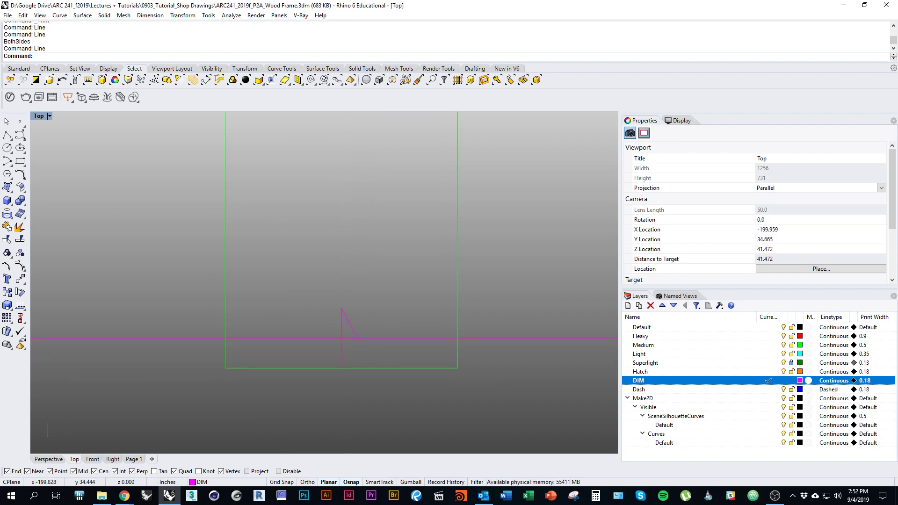
click(349, 322)
text(Rotate)
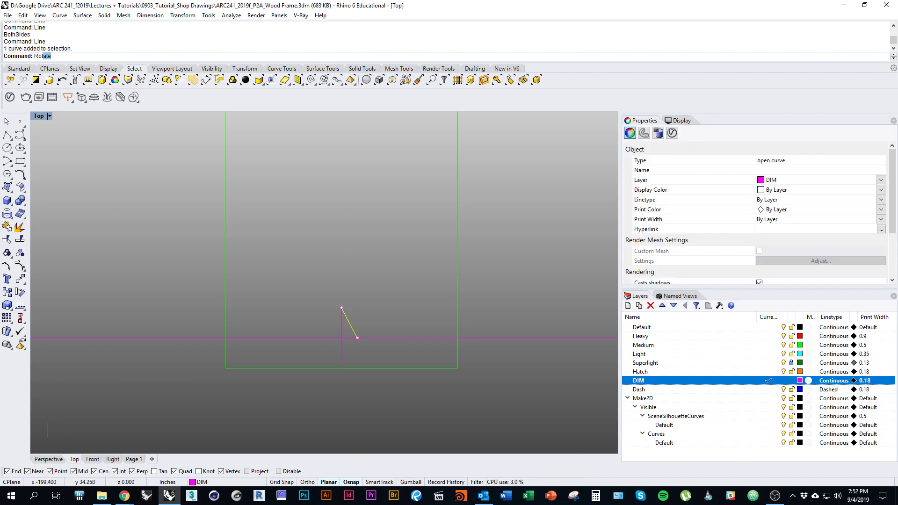
key(Return)
click(342, 337)
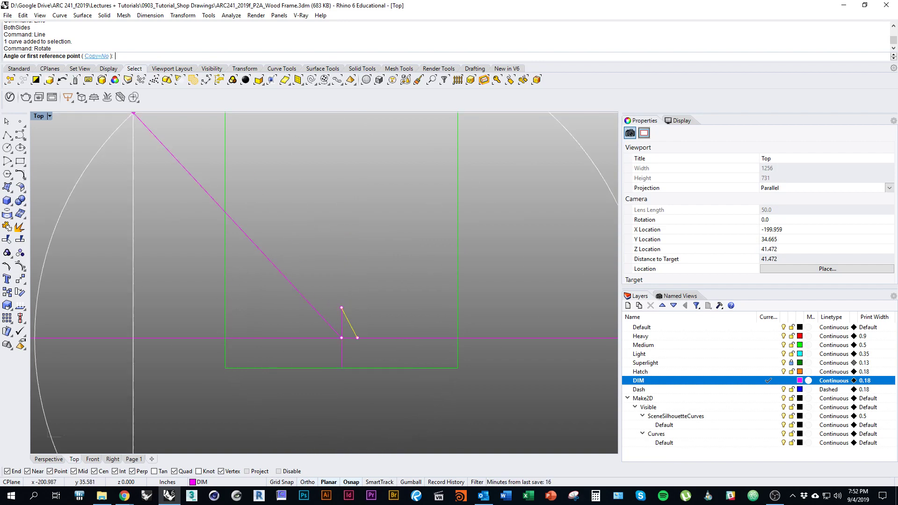
click(97, 56)
click(341, 239)
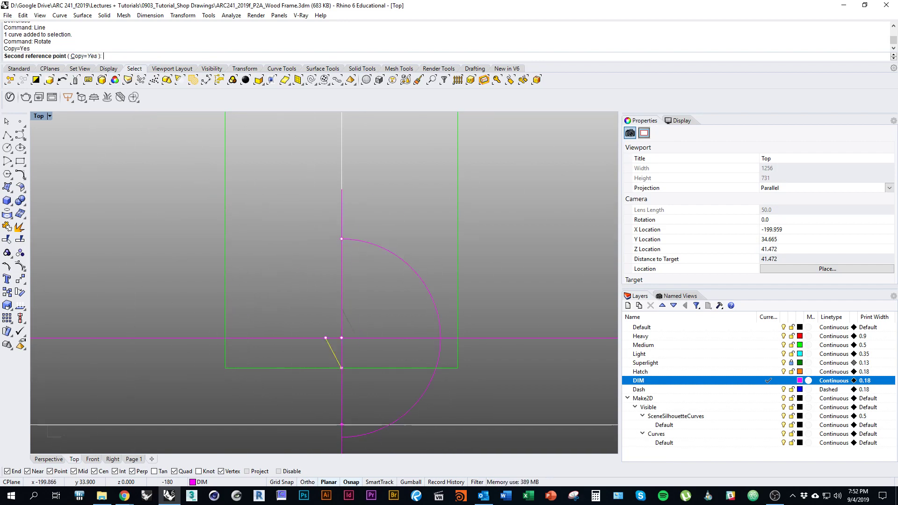
click(342, 425)
Trim away the parts of the horizontal line between the two diagonals to form the break symbol.
scroll(453, 364, down, 3)
scroll(402, 372, up, 5)
drag(435, 354, 302, 287)
key(ctrl+t)
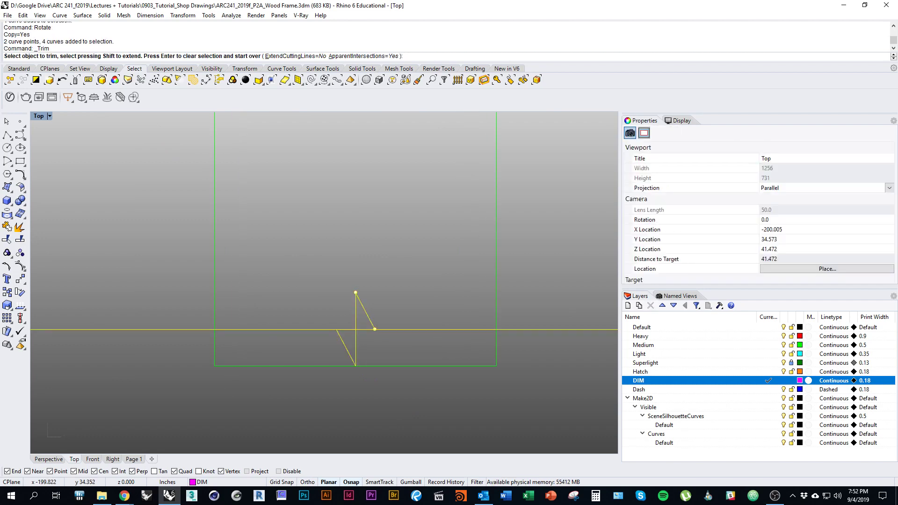
click(365, 329)
key(Return)
scroll(277, 368, down, 4)
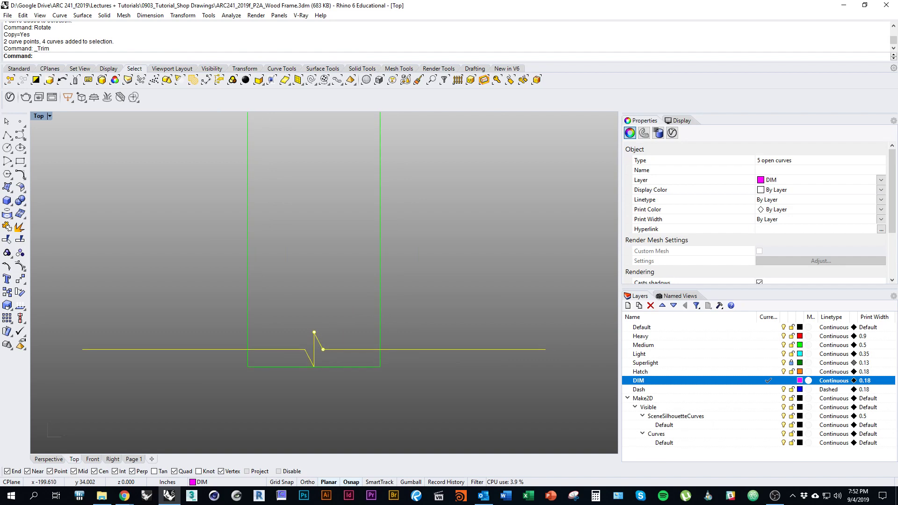
Join the break line's pieces into one curve and move it straight up, clear of the rectangle's bottom edge.
text(jo)
key(Return)
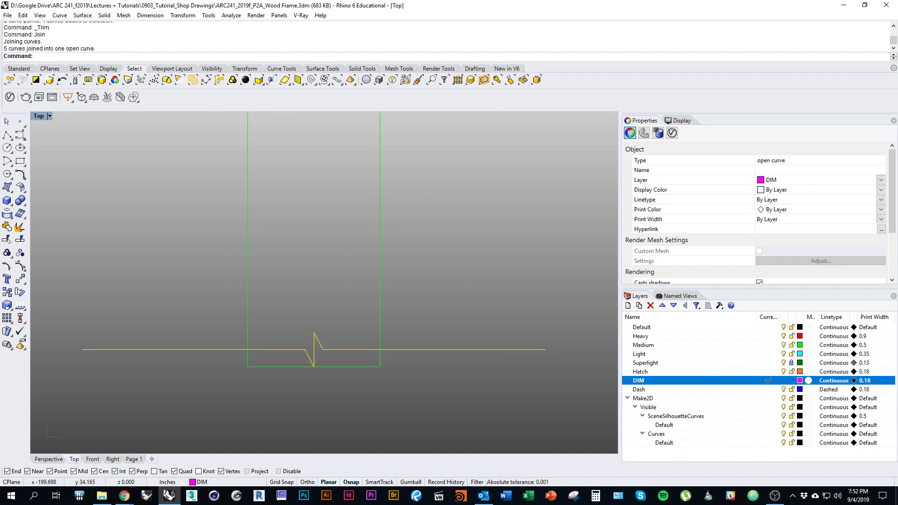
shift+drag(321, 347, 321, 320)
scroll(327, 315, down, 5)
scroll(324, 395, down, 4)
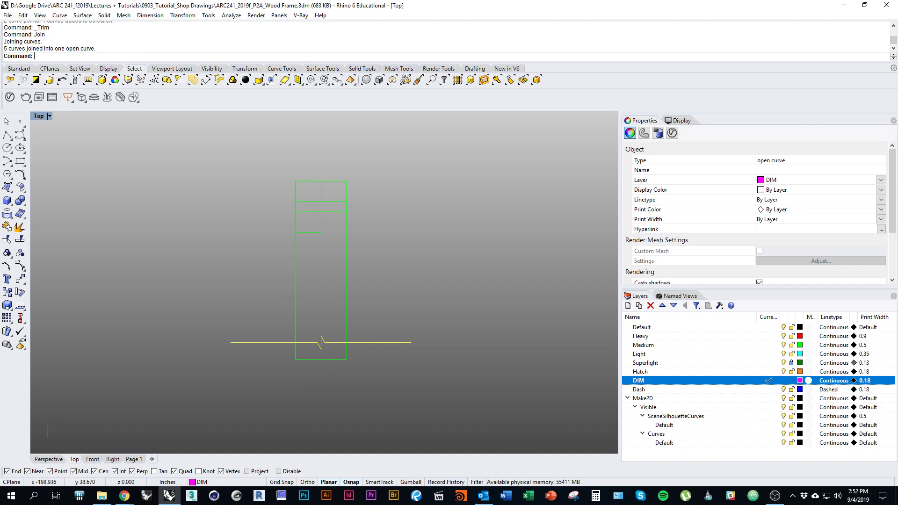
Trim away the part of the rectangle below the break line, using the break line as the cutting object.
scroll(319, 358, up, 4)
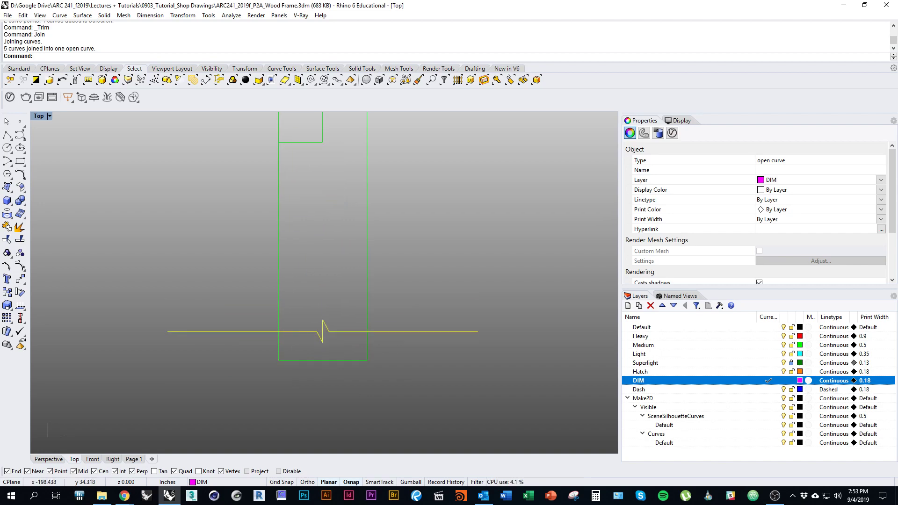
text(Trim)
key(Return)
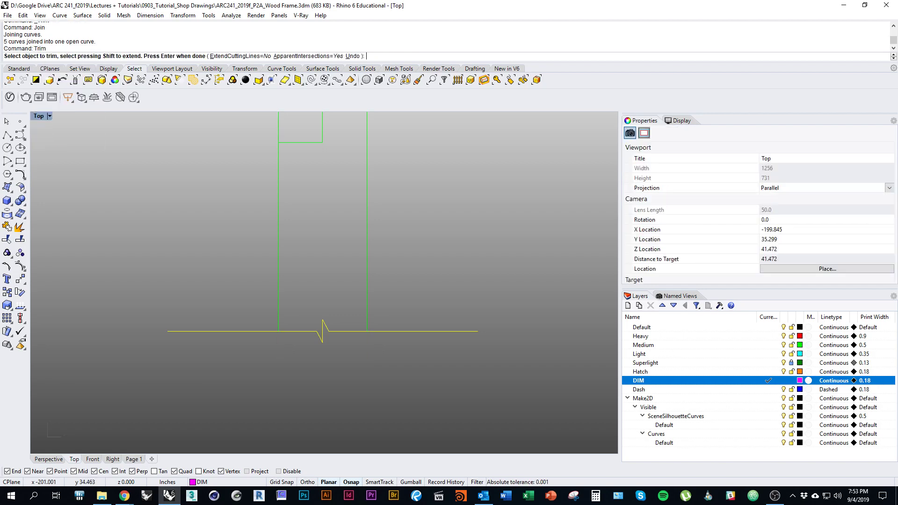
key(Return)
scroll(320, 360, down, 3)
right_drag(310, 271, 313, 309)
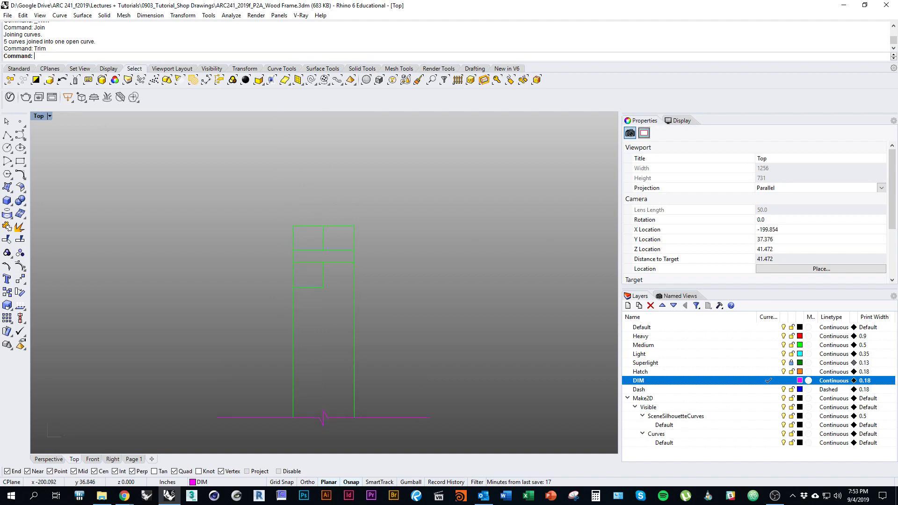
scroll(354, 268, down, 4)
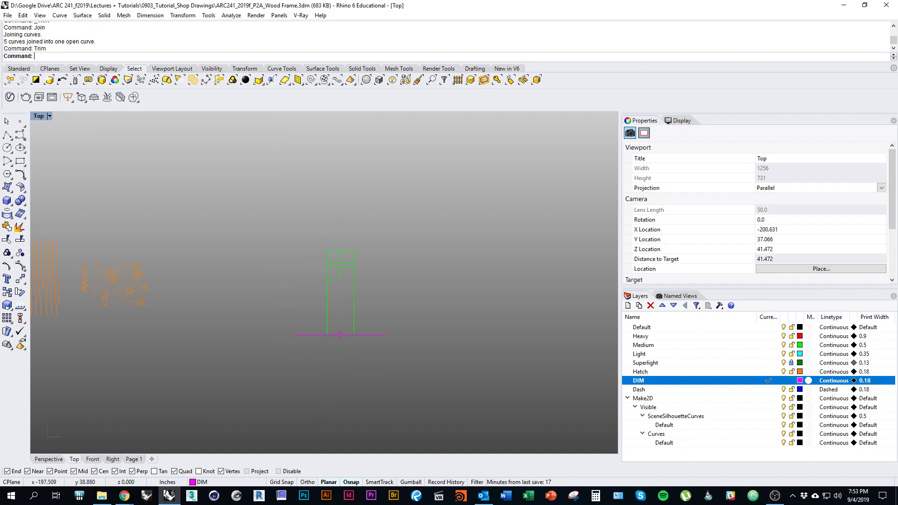
mouse_move(208, 325)
right_down()
mouse_move(408, 336)
mouse_move(241, 328)
right_up()
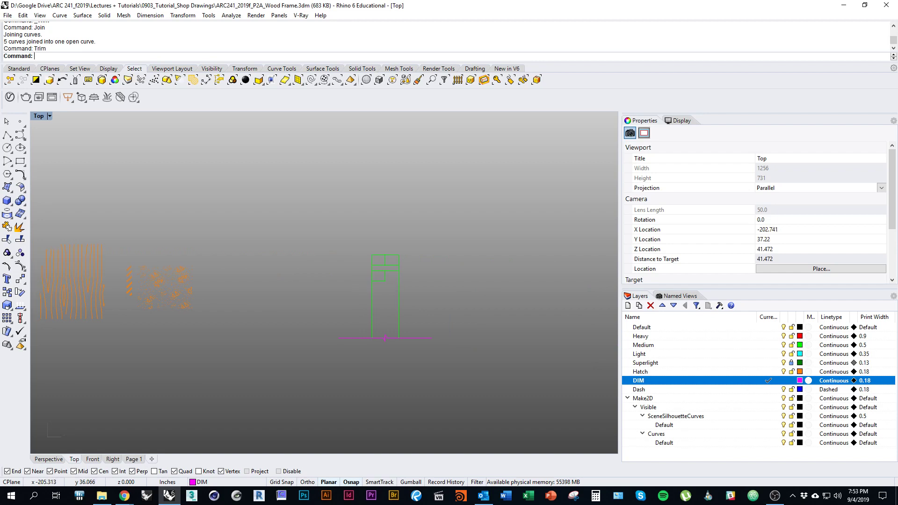
right_drag(312, 302, 286, 302)
scroll(385, 279, up, 4)
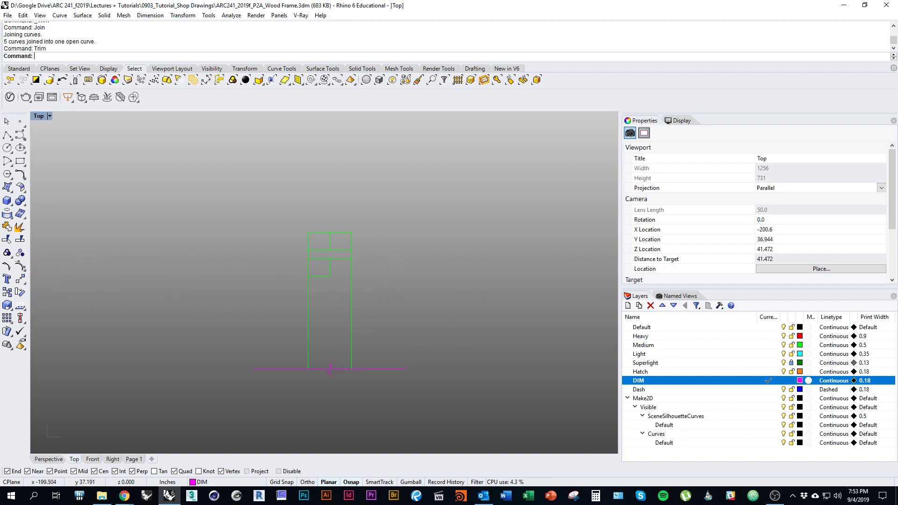
scroll(327, 249, up, 4)
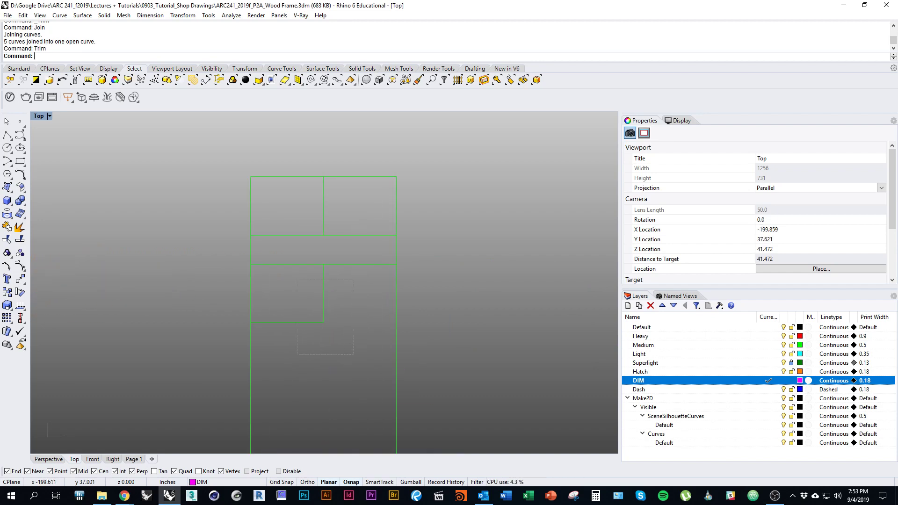
drag(297, 280, 284, 210)
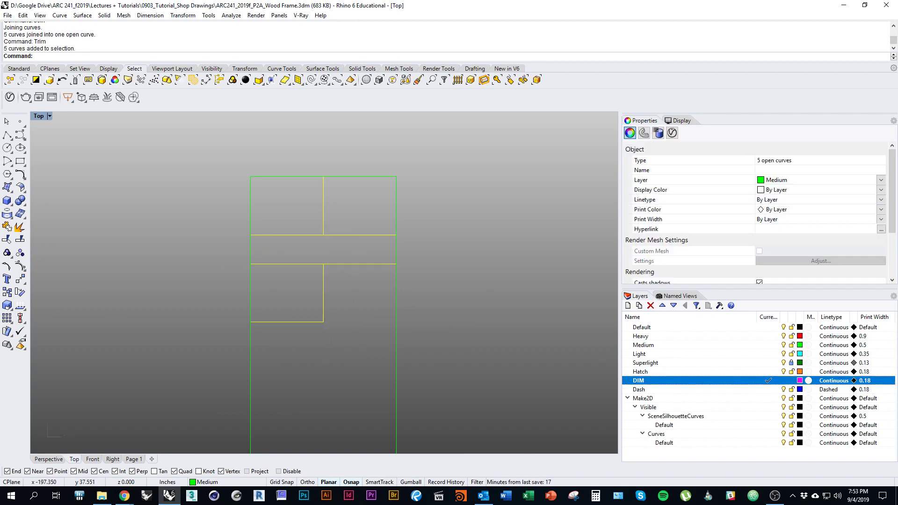
right_click(733, 354)
click(458, 327)
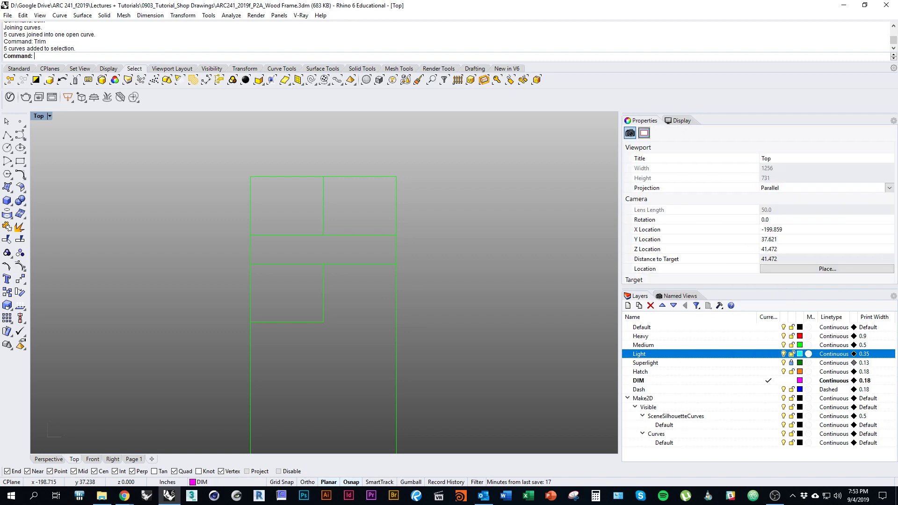
Start a Hatch with Boundary set to Yes, using all curves of the dowel detail and its break line as boundaries.
scroll(339, 235, down, 3)
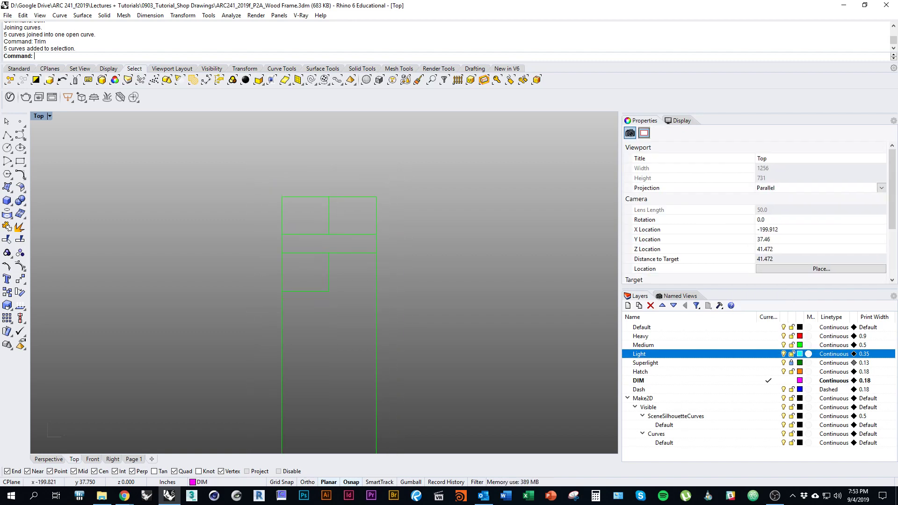
scroll(278, 216, down, 3)
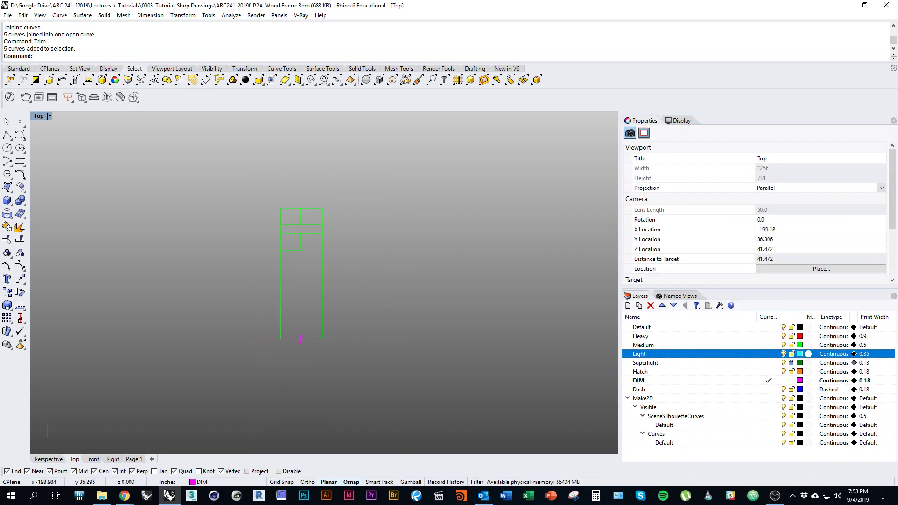
text(hatch)
key(Return)
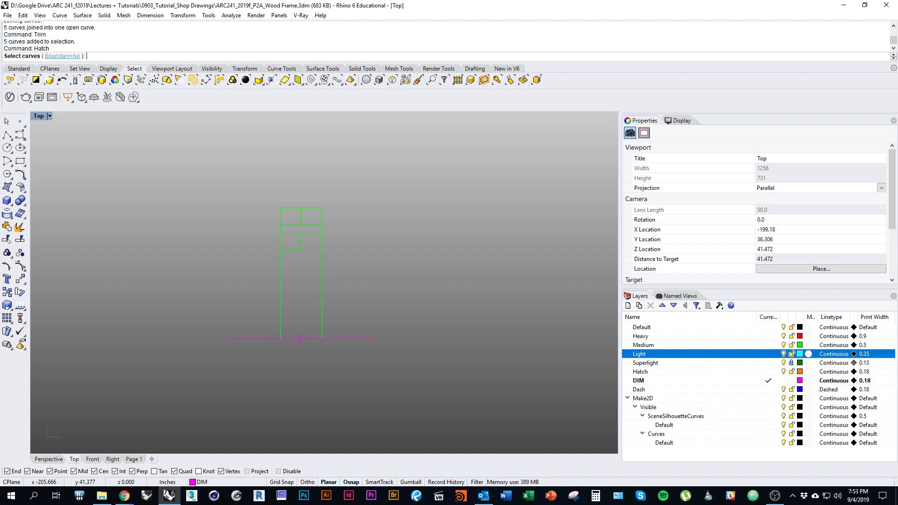
click(62, 56)
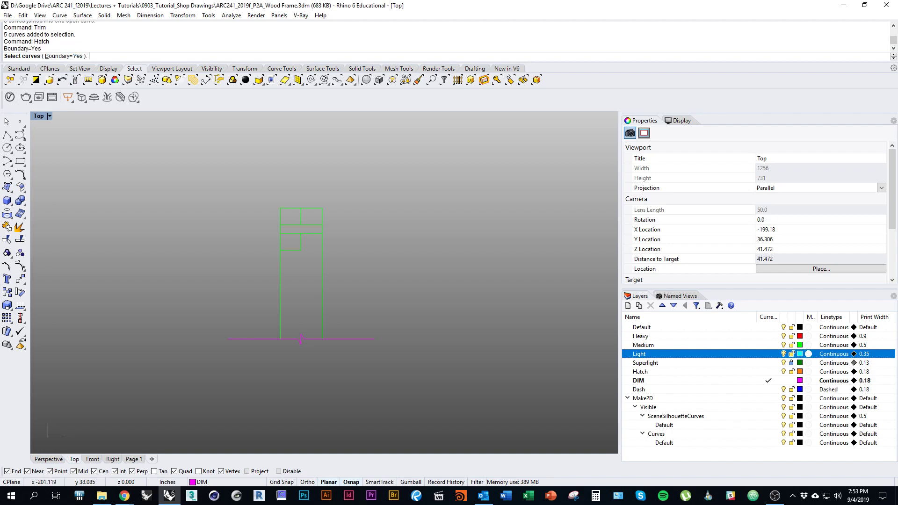
drag(145, 176, 457, 424)
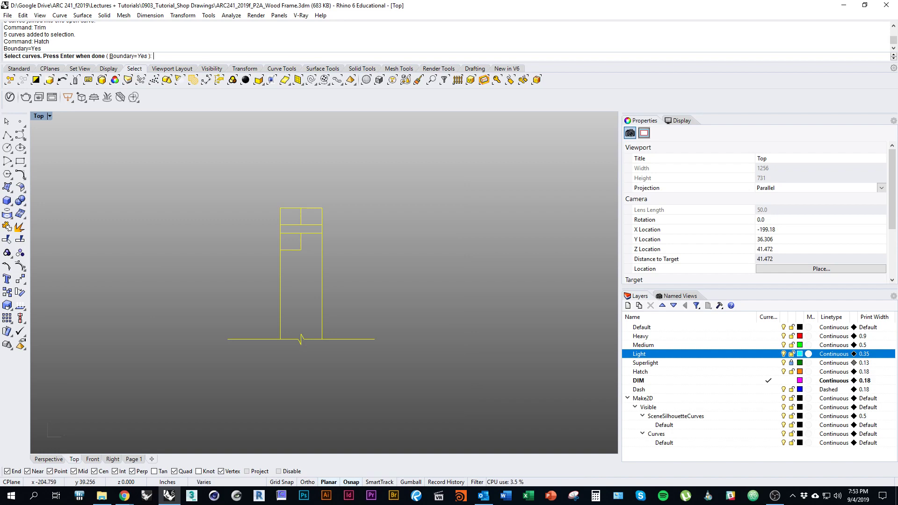
key(Return)
Pick both halves of the top block and both parts of the post above the break line as hatch regions, skipping the narrow gap.
scroll(251, 213, up, 3)
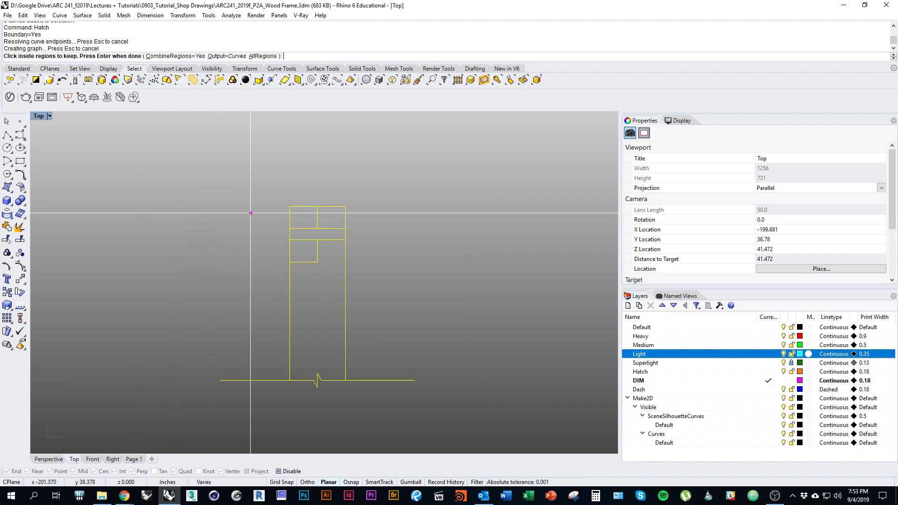
scroll(295, 248, up, 5)
click(336, 322)
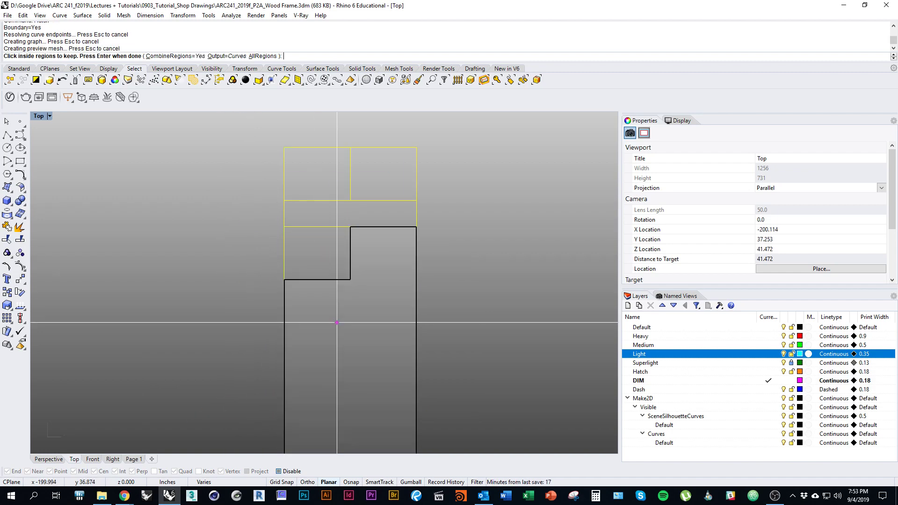
click(314, 253)
click(321, 257)
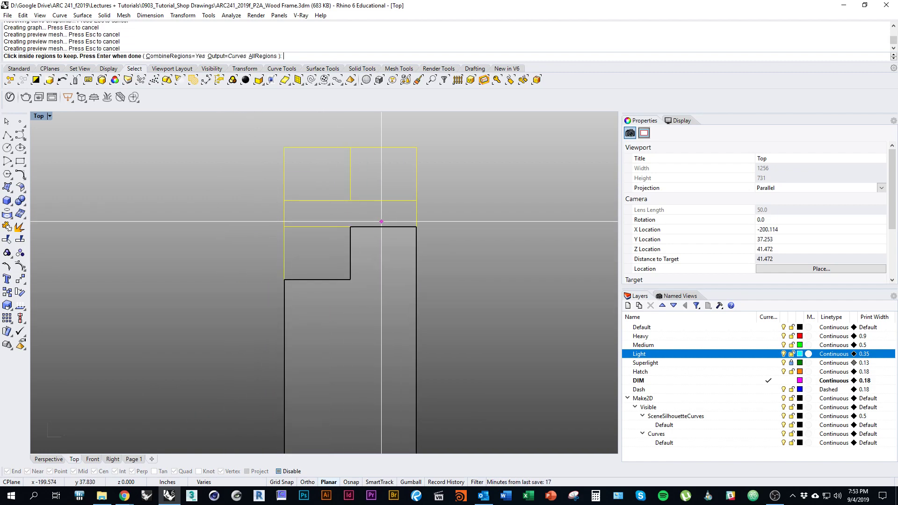
click(375, 180)
scroll(318, 197, down, 2)
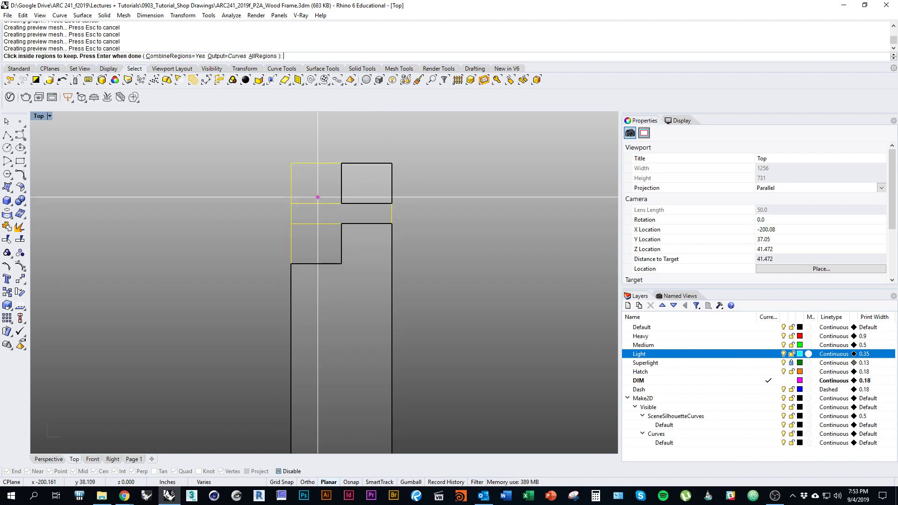
click(316, 188)
click(321, 254)
scroll(262, 234, down, 3)
right_drag(264, 254, 267, 236)
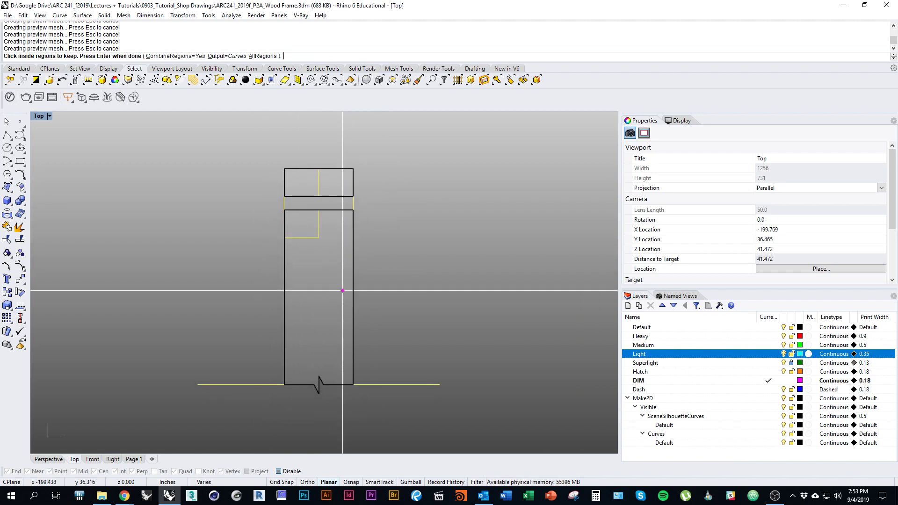
scroll(316, 221, up, 4)
right_drag(321, 204, 311, 219)
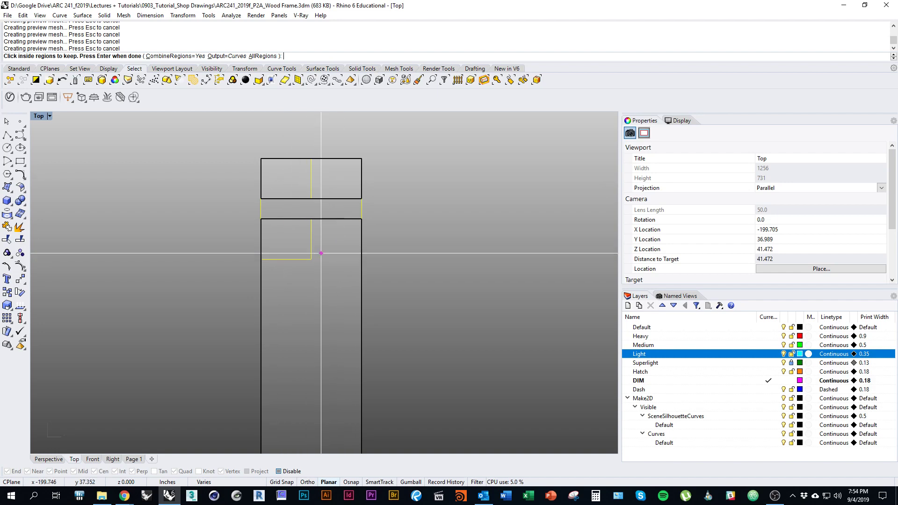
click(317, 210)
key(Return)
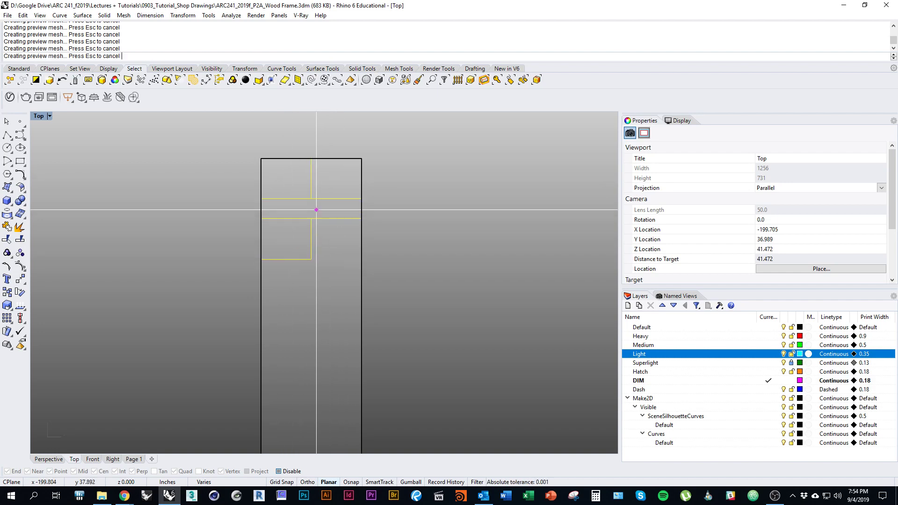
click(316, 210)
Accept the picked hatch regions and browse the pattern list past Solid to the line patterns.
scroll(324, 299, down, 3)
right_drag(325, 298, 311, 255)
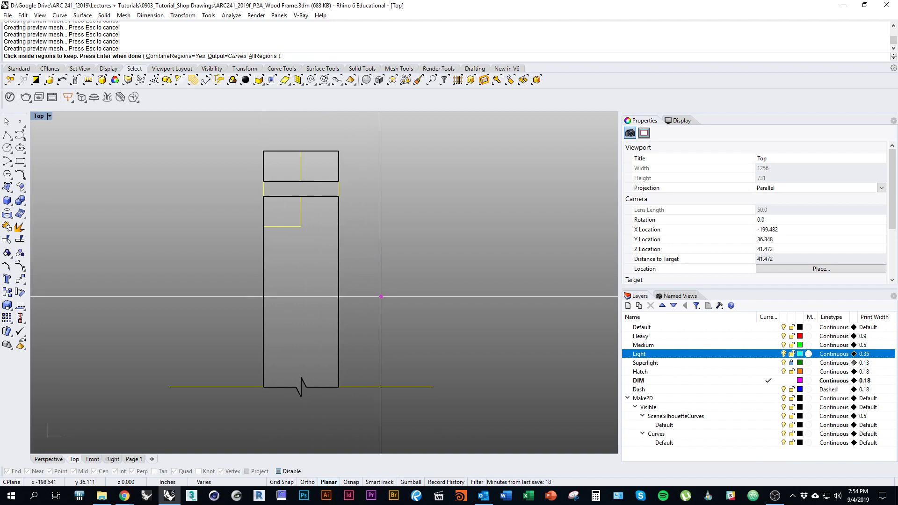
key(Return)
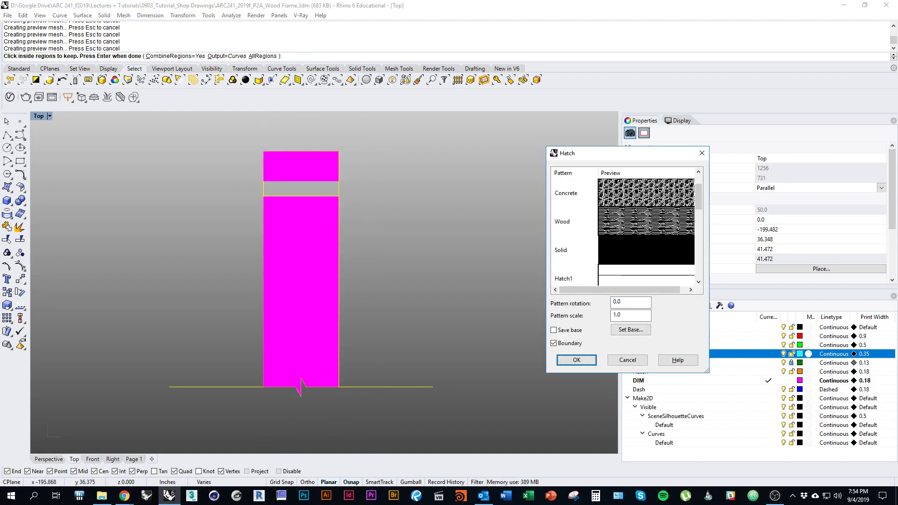
drag(627, 153, 490, 143)
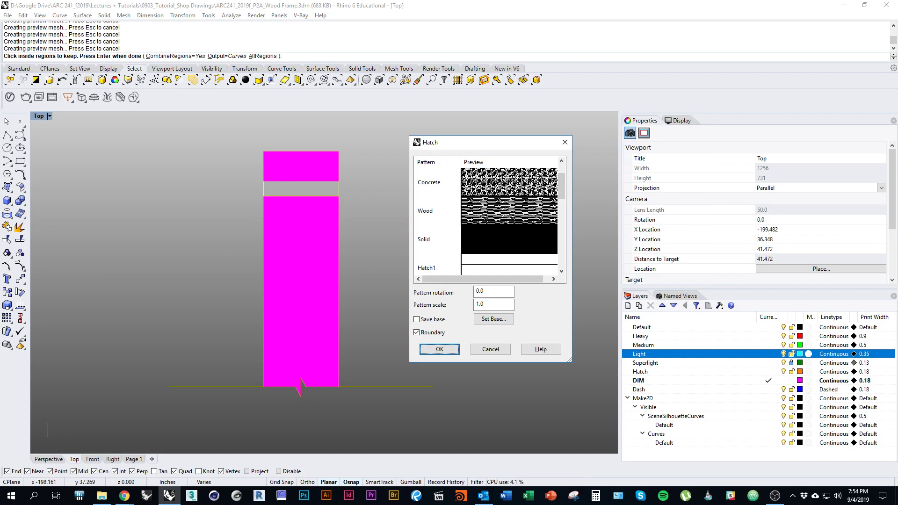
scroll(562, 187, down, 4)
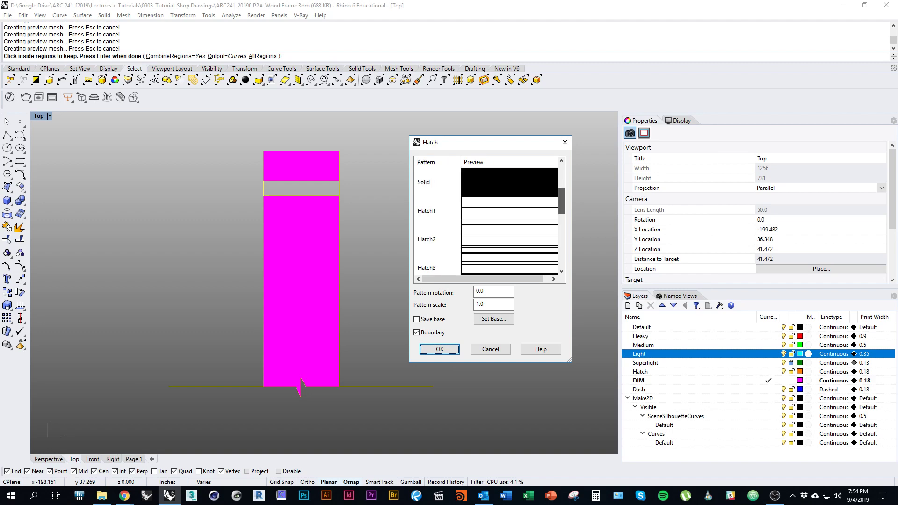
scroll(486, 218, down, 1)
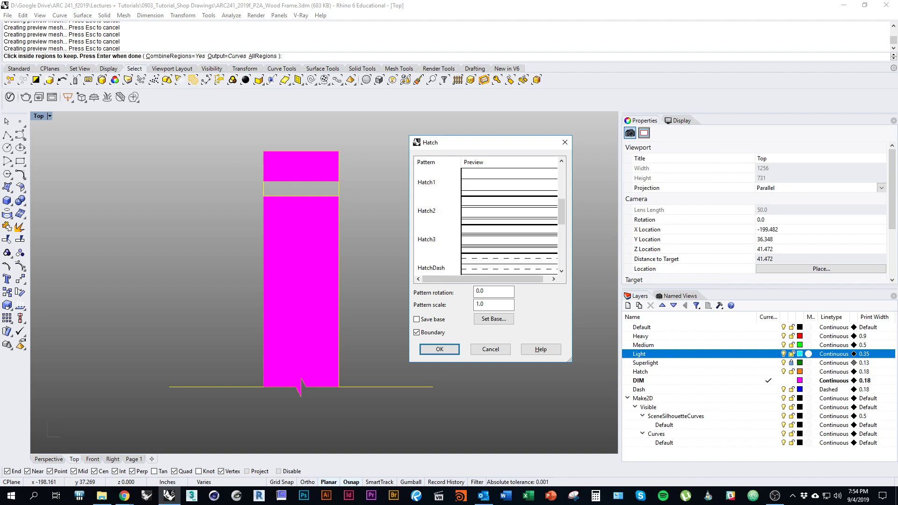
Fill the upper and lower post regions with the Wood hatch pattern at a rotation of 90 and a scale of 1.5.
scroll(487, 217, down, 8)
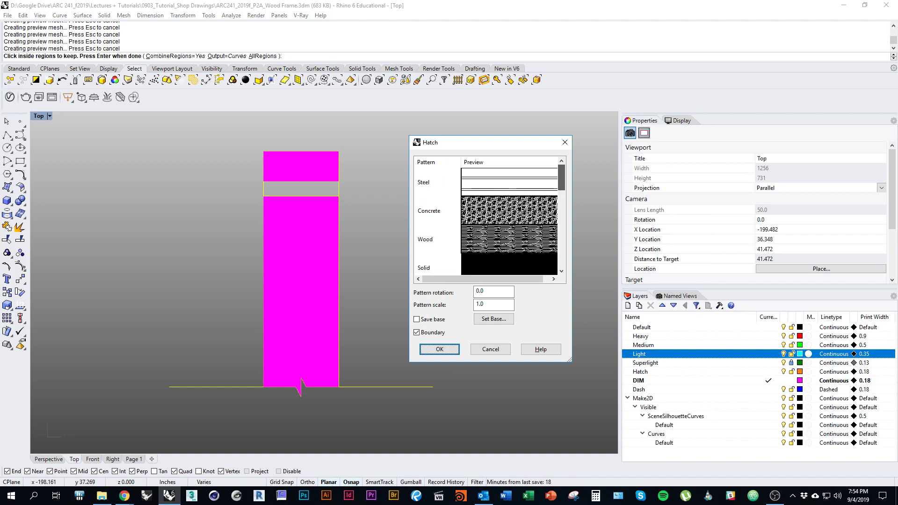
click(433, 240)
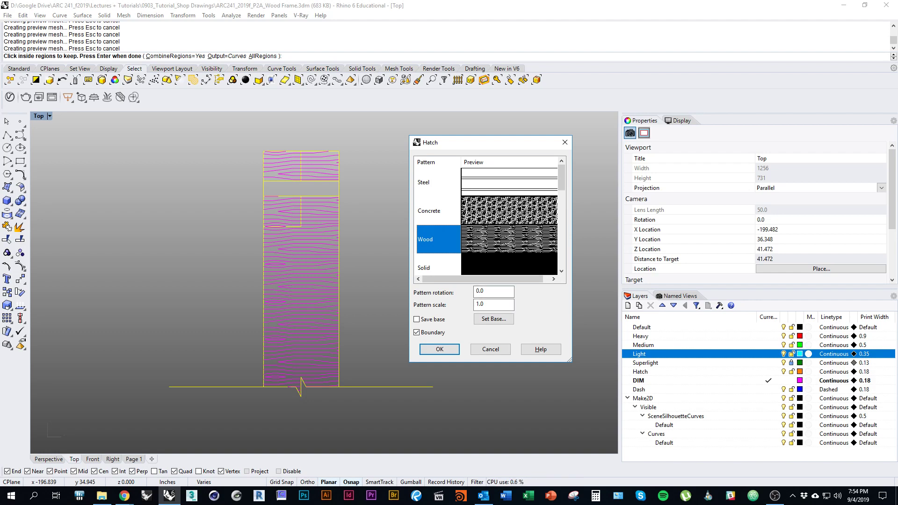
key(Tab)
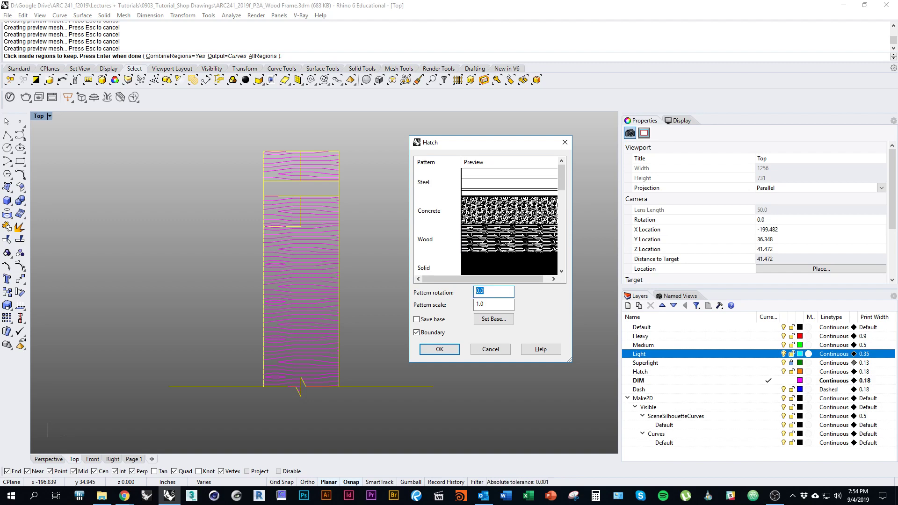
text(90)
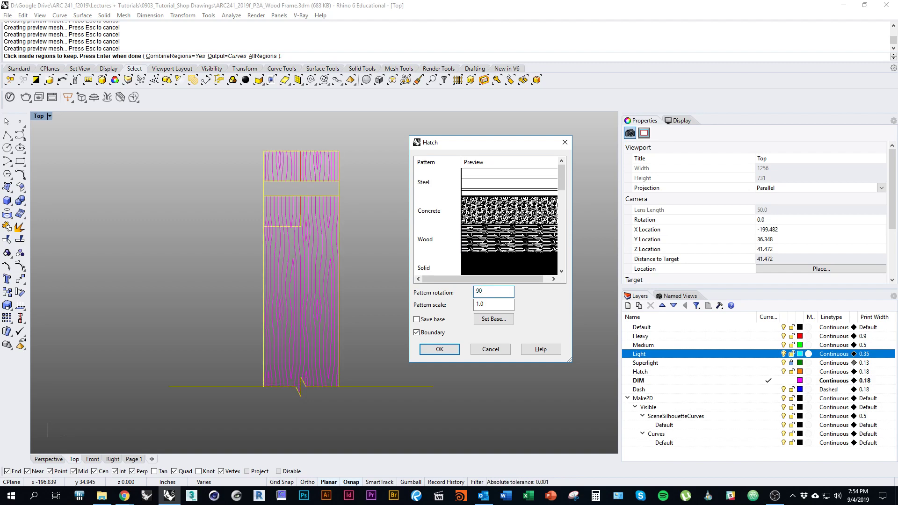
key(Tab)
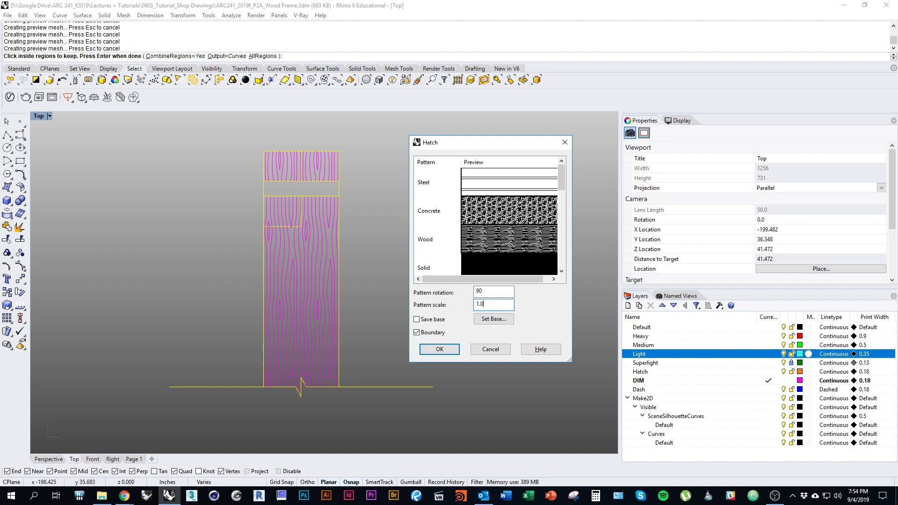
key(shift+Tab)
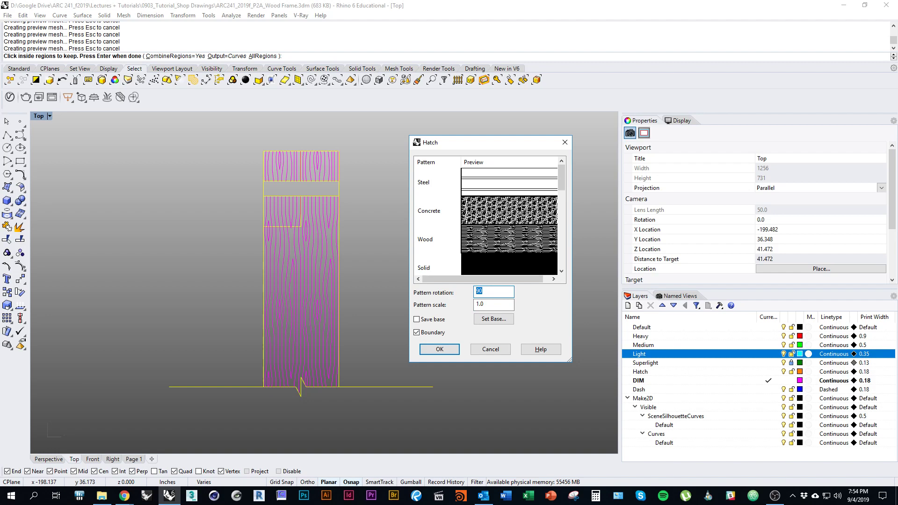
key(Tab)
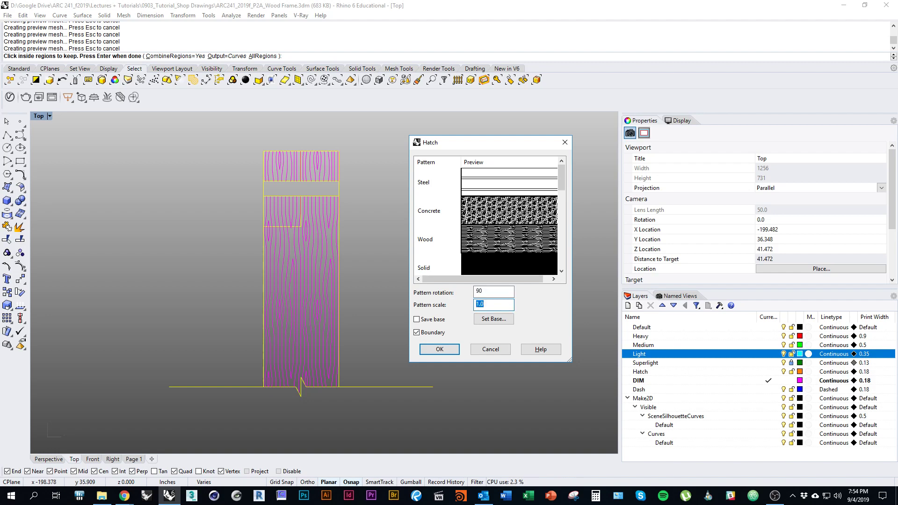
text(2)
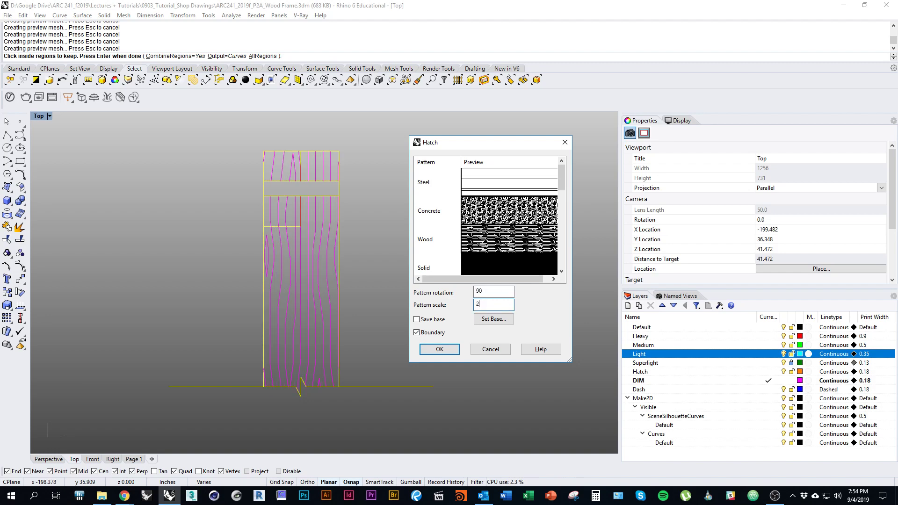
key(BackSpace)
text(1.5)
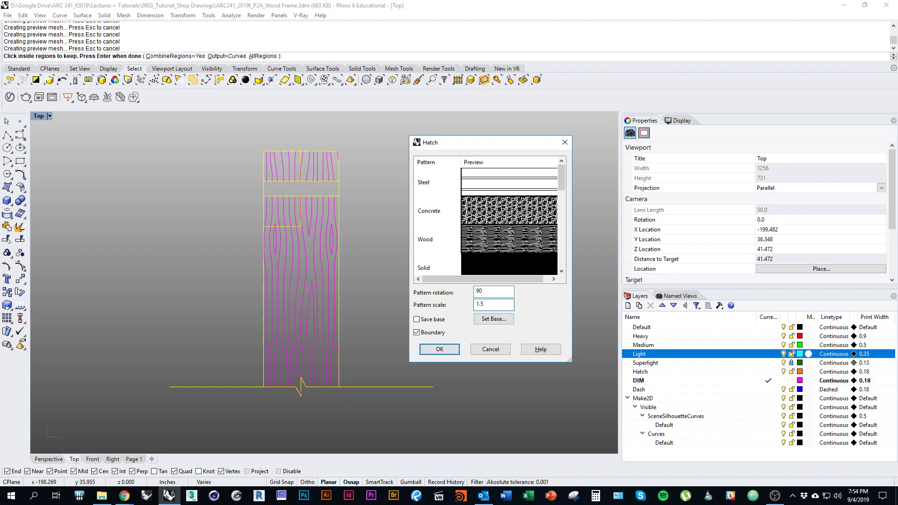
key(Return)
Move the two wood hatches of the post to the Hatch layer and clear the selection.
scroll(408, 380, down, 5)
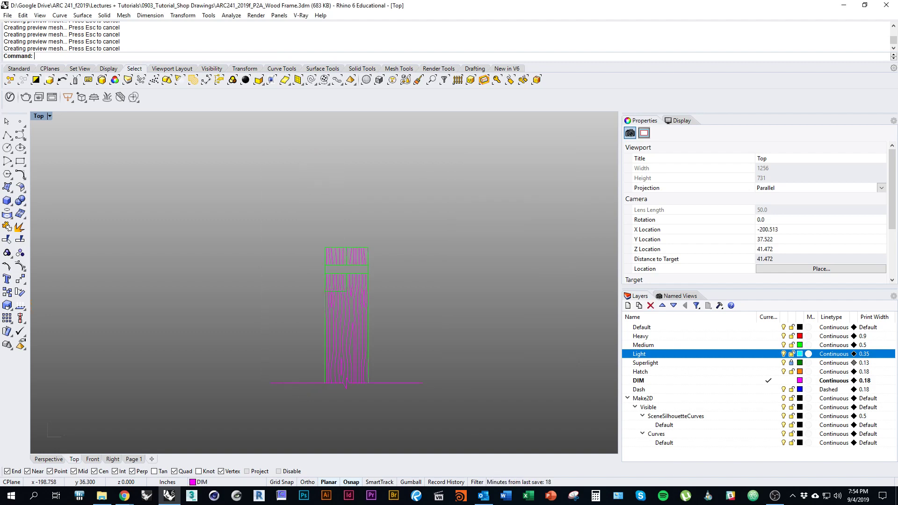
right_drag(341, 280, 434, 272)
scroll(433, 271, down, 3)
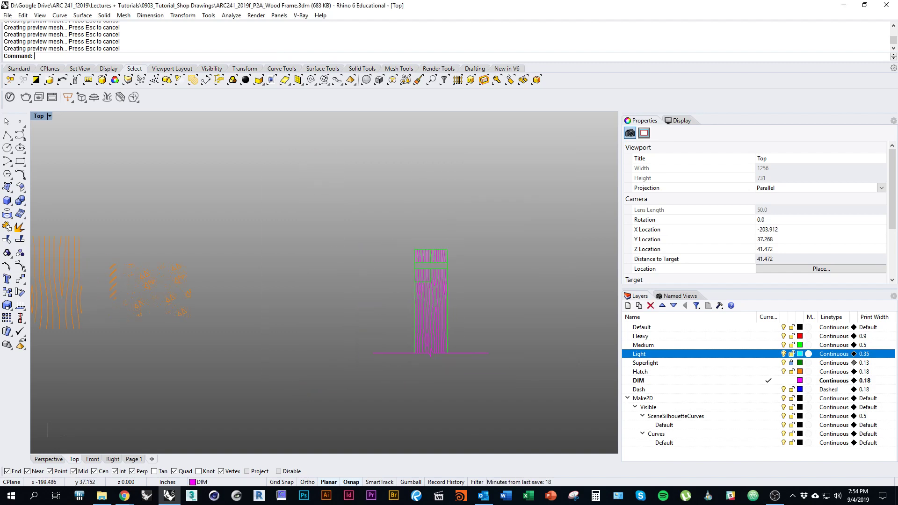
scroll(433, 271, up, 11)
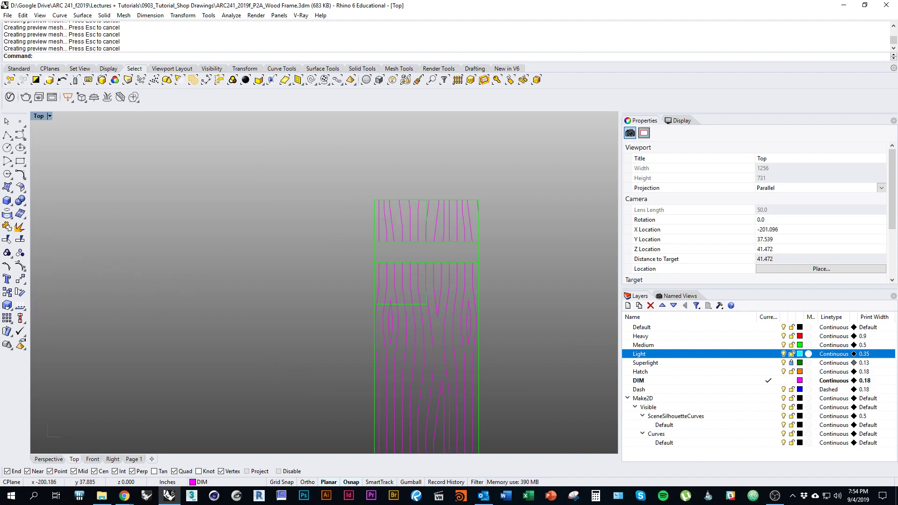
scroll(410, 227, down, 3)
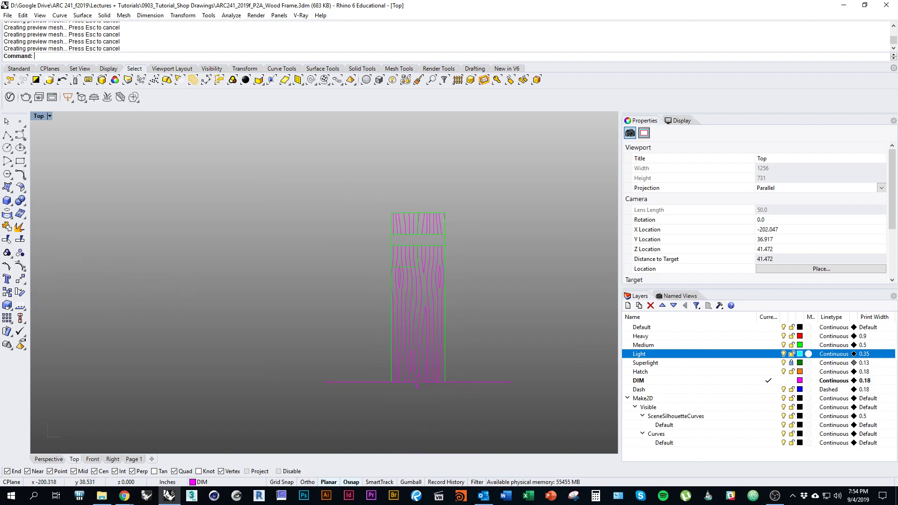
scroll(415, 248, up, 3)
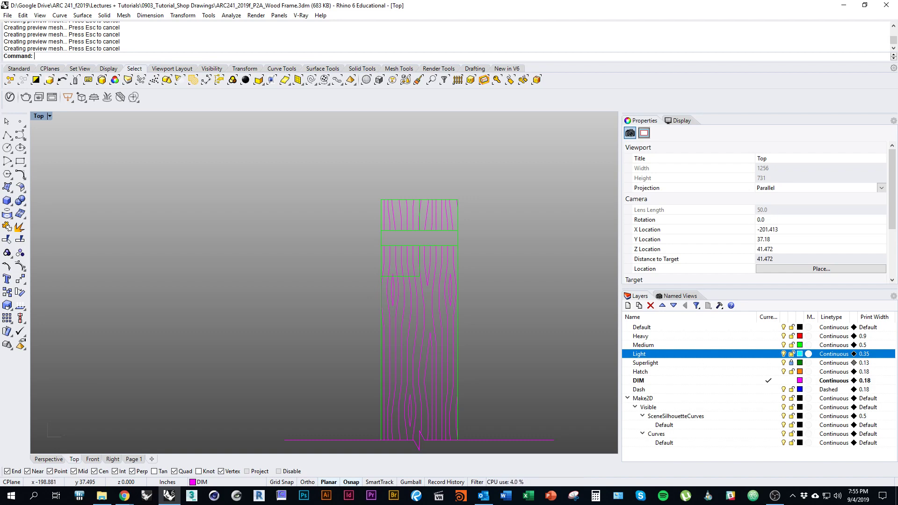
right_drag(498, 291, 474, 292)
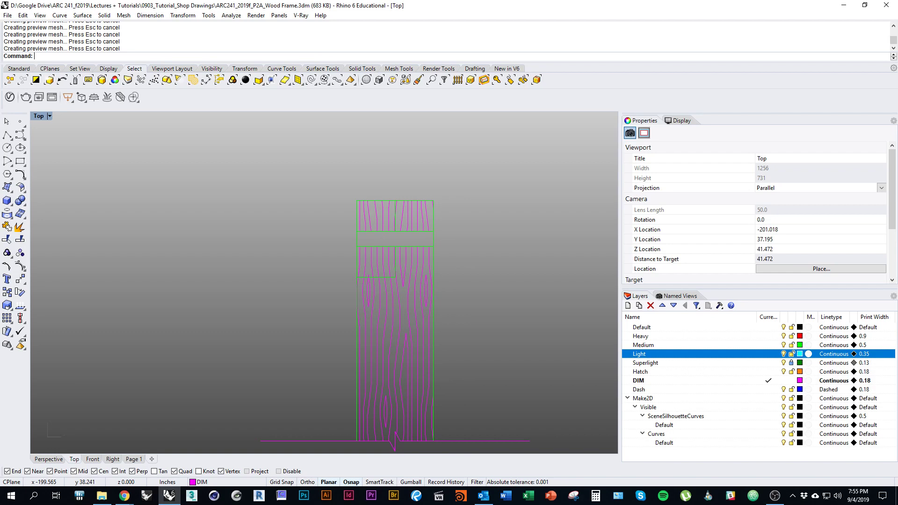
click(411, 257)
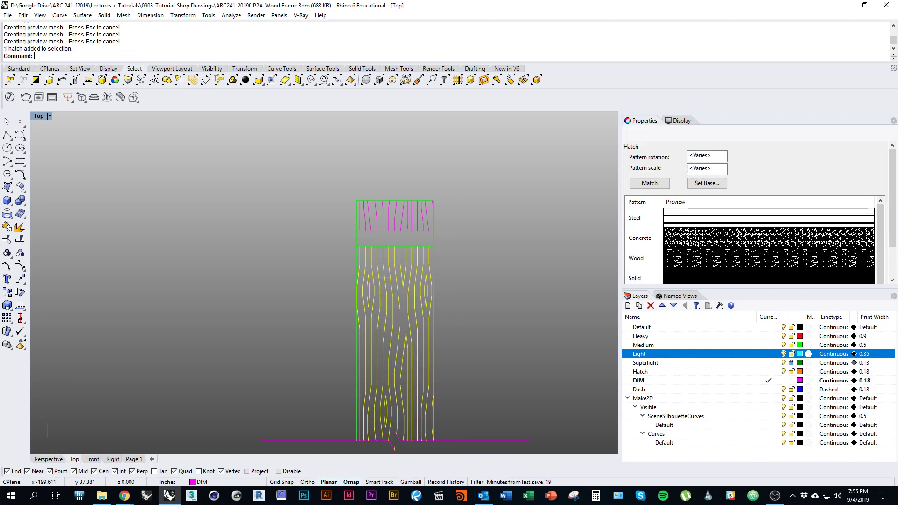
shift+click(409, 213)
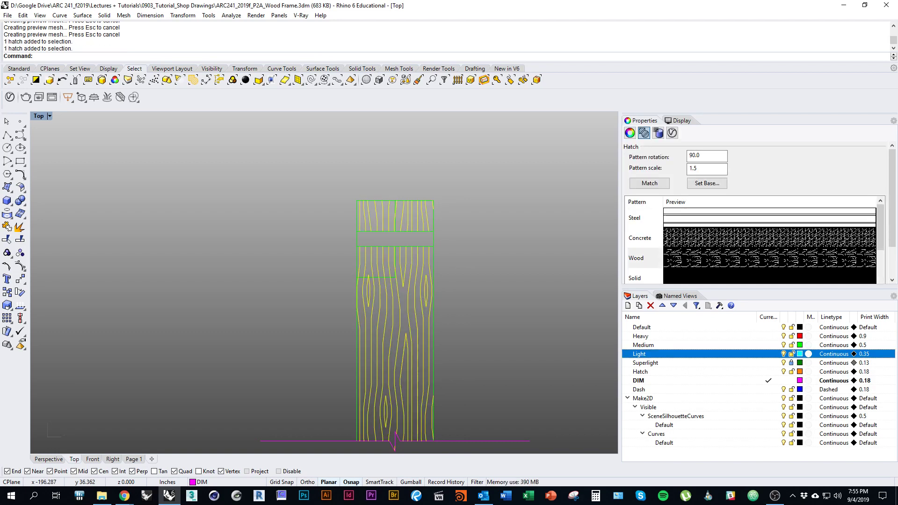
right_click(693, 372)
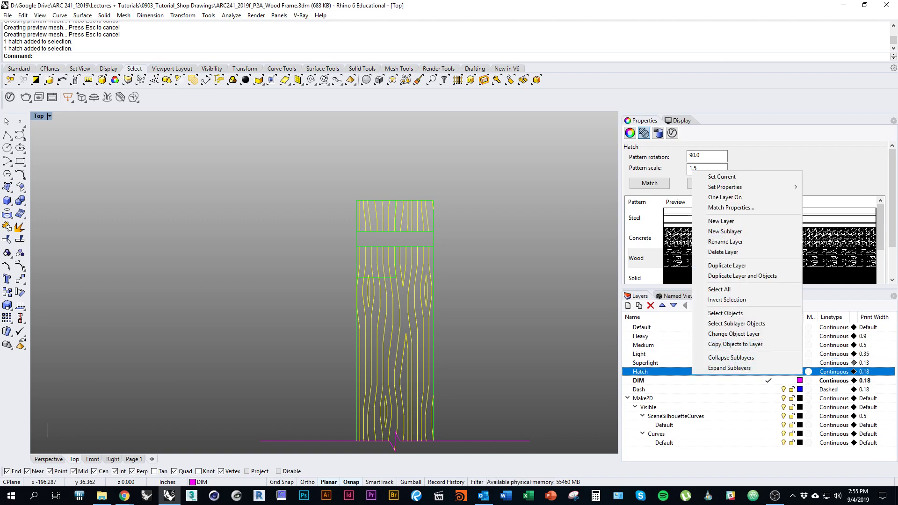
click(733, 334)
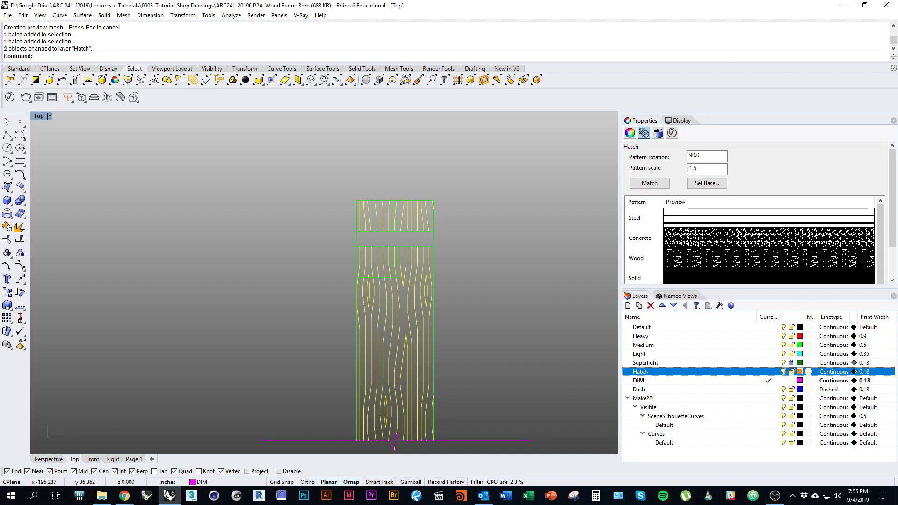
drag(423, 329, 295, 180)
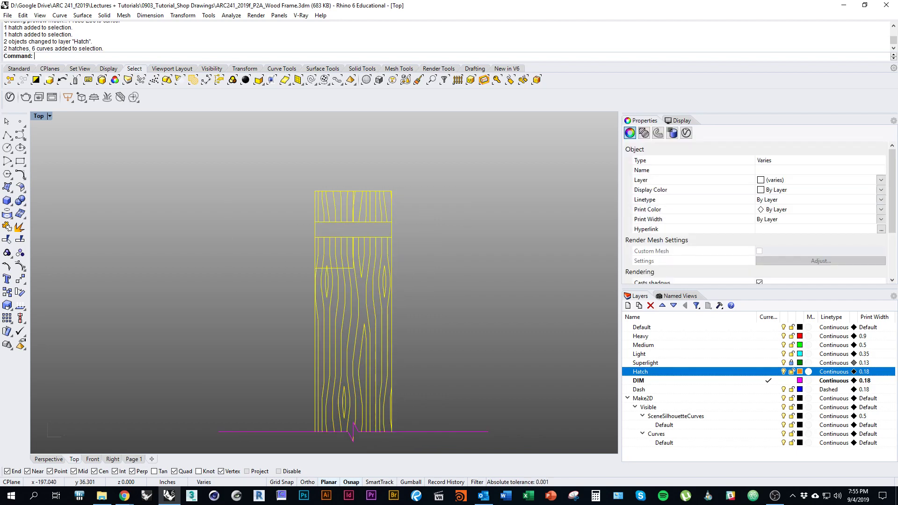
key(Escape)
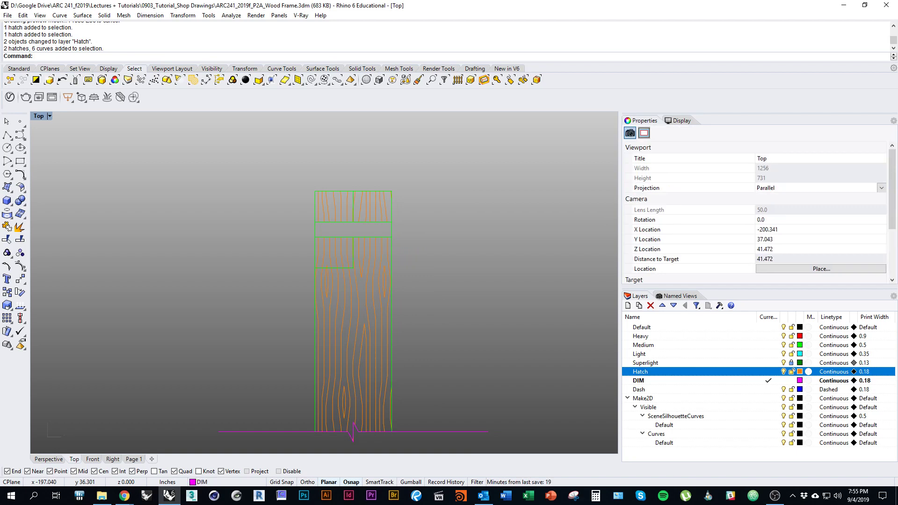
Make Hatch the current layer and hatch the horizontal dowel band with the Wood pattern at rotation 0 and scale .75.
text(hatch)
key(Return)
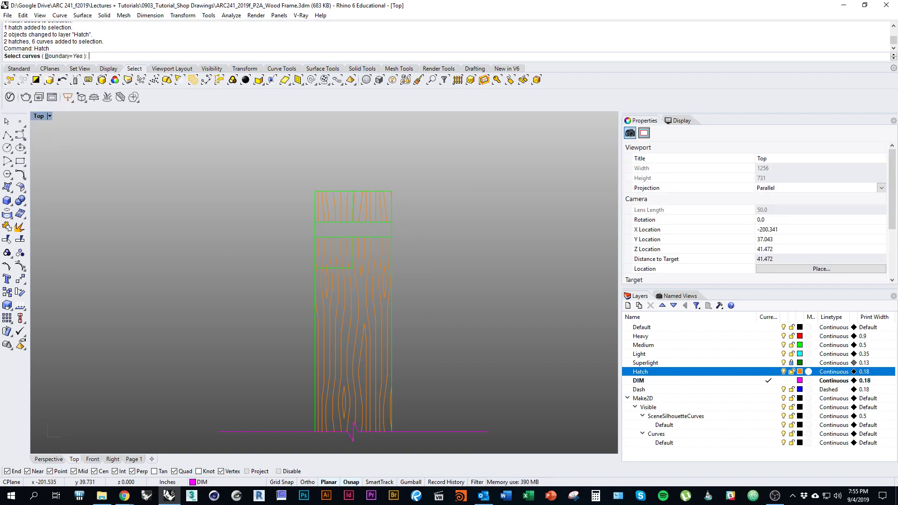
drag(285, 176, 417, 443)
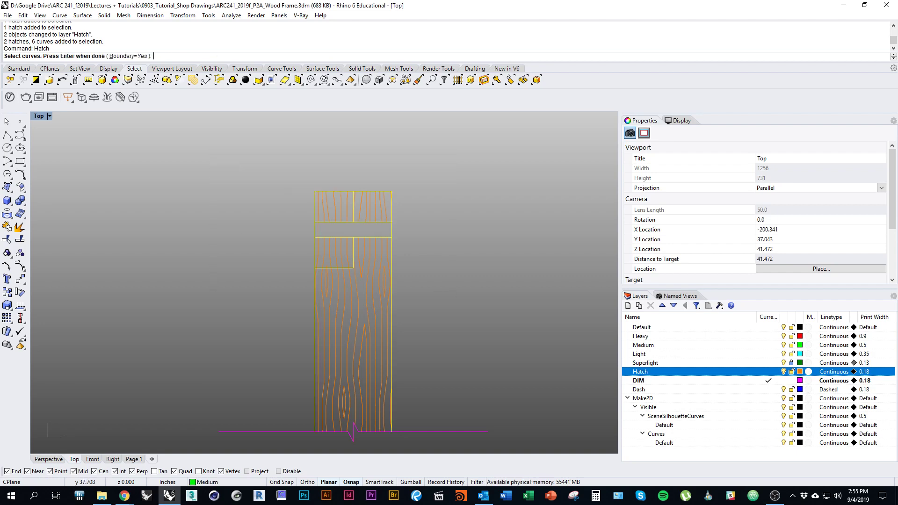
key(Return)
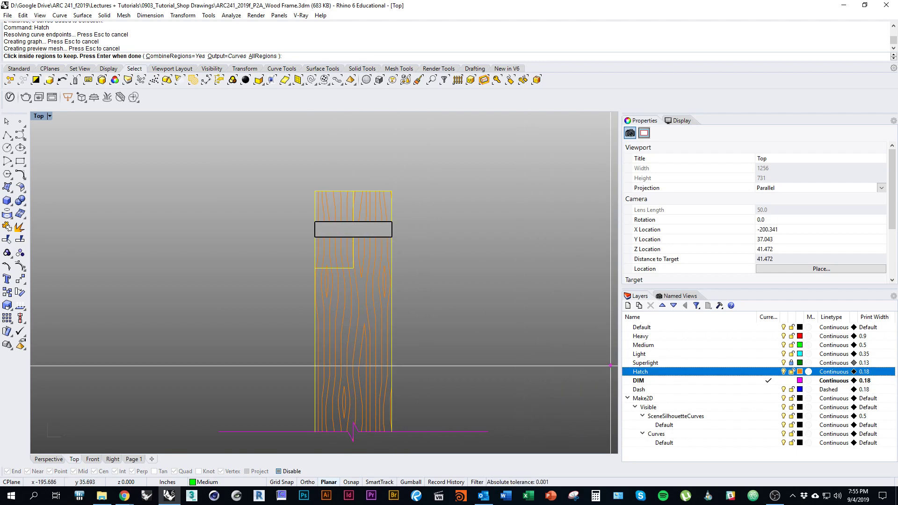
click(769, 372)
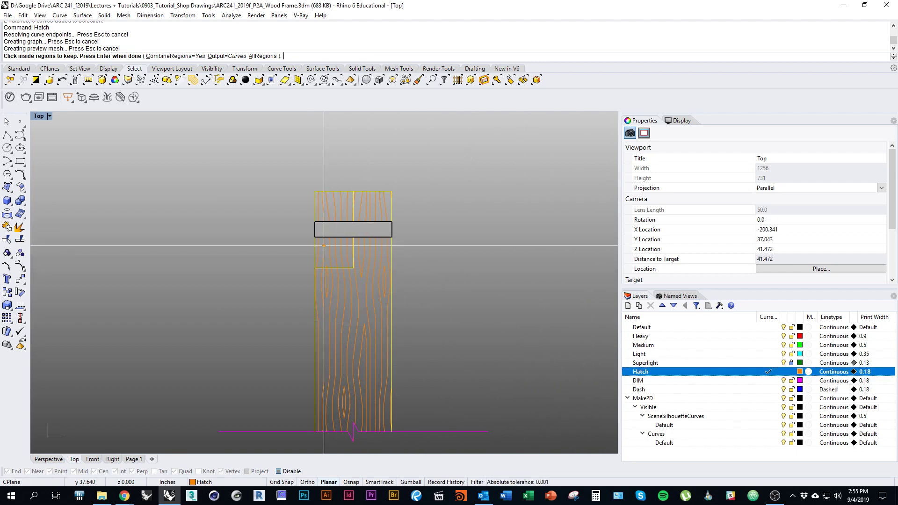
key(Return)
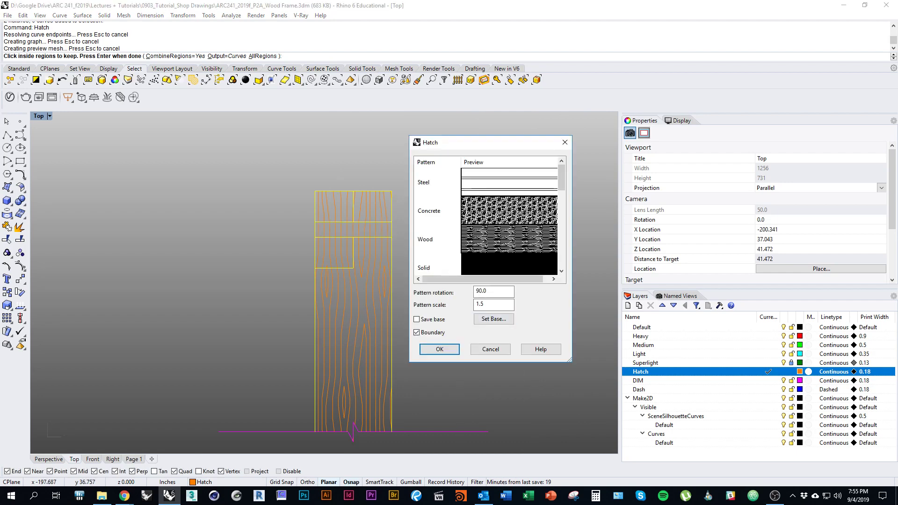
double_click(483, 291)
text(0)
key(Tab)
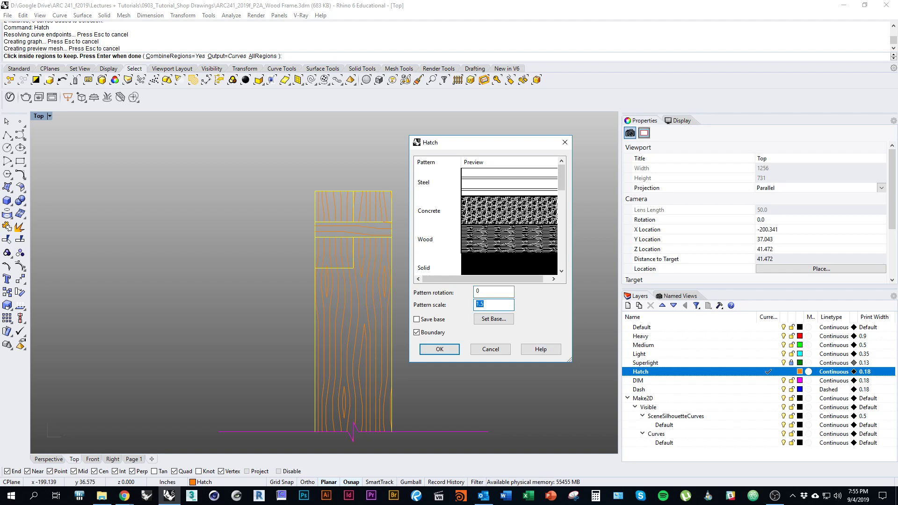
text(.75)
key(Return)
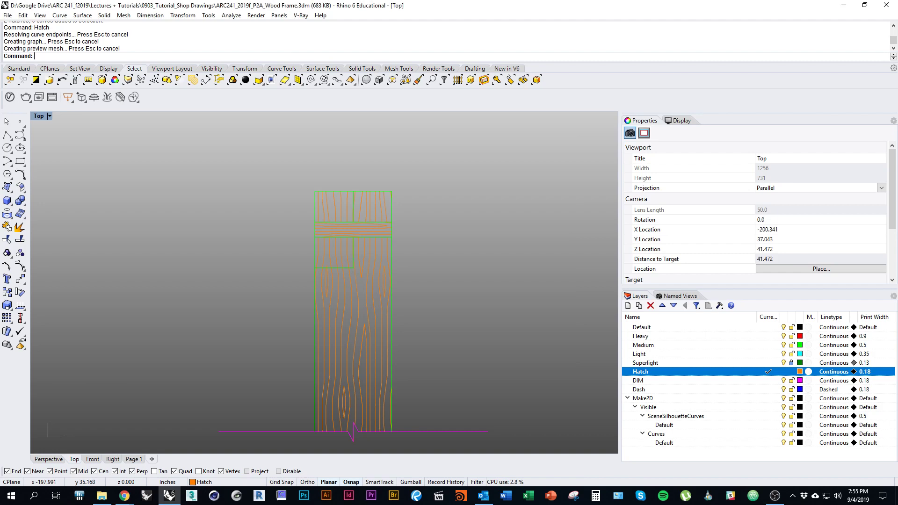
scroll(405, 362, down, 2)
scroll(389, 270, up, 5)
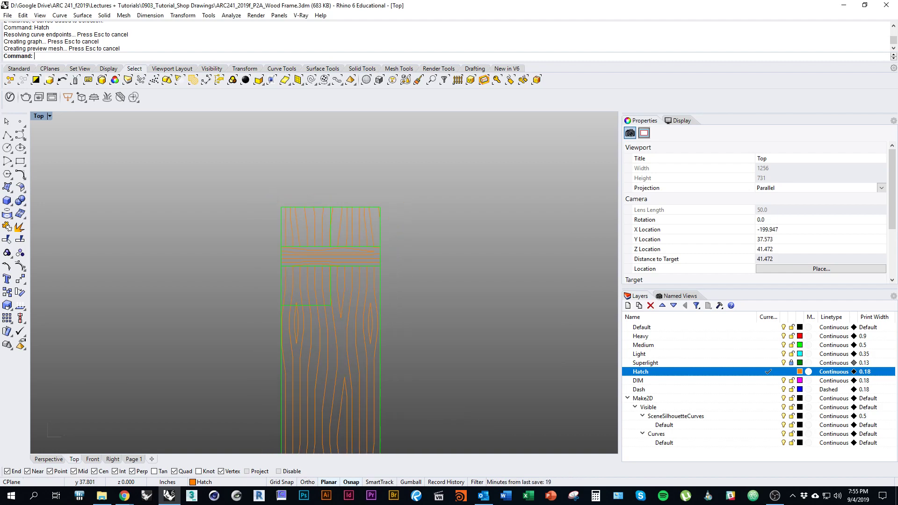
scroll(334, 245, down, 2)
scroll(332, 341, down, 5)
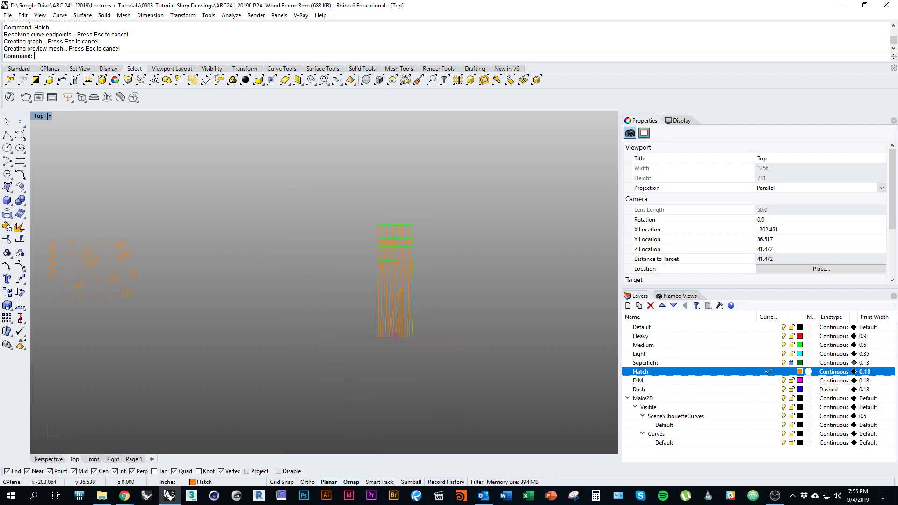
mouse_move(327, 303)
right_down()
mouse_move(480, 304)
mouse_move(276, 305)
mouse_move(280, 319)
right_up()
Switch to Chrome to examine the wood frame connection details in the Project 2 assignment, and bring up the course's Resources page.
key(alt+Tab)
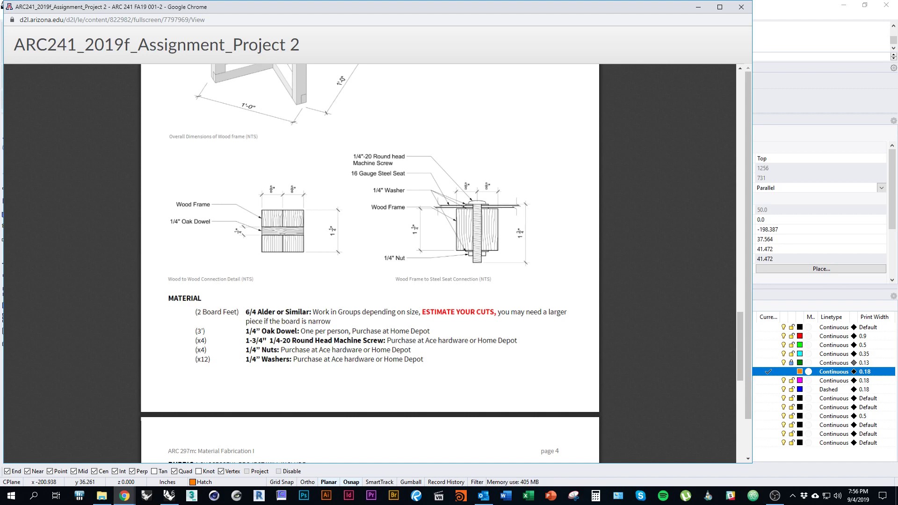
scroll(369, 262, up, 3)
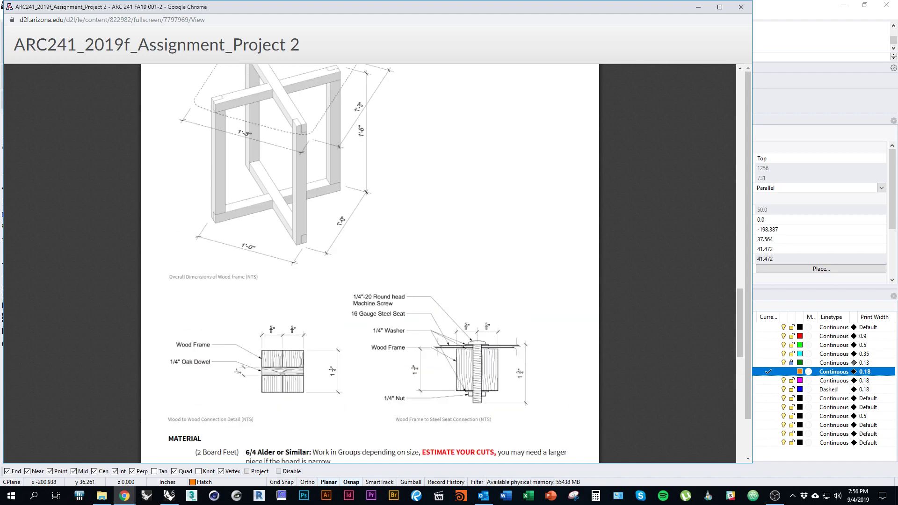
scroll(370, 262, down, 1)
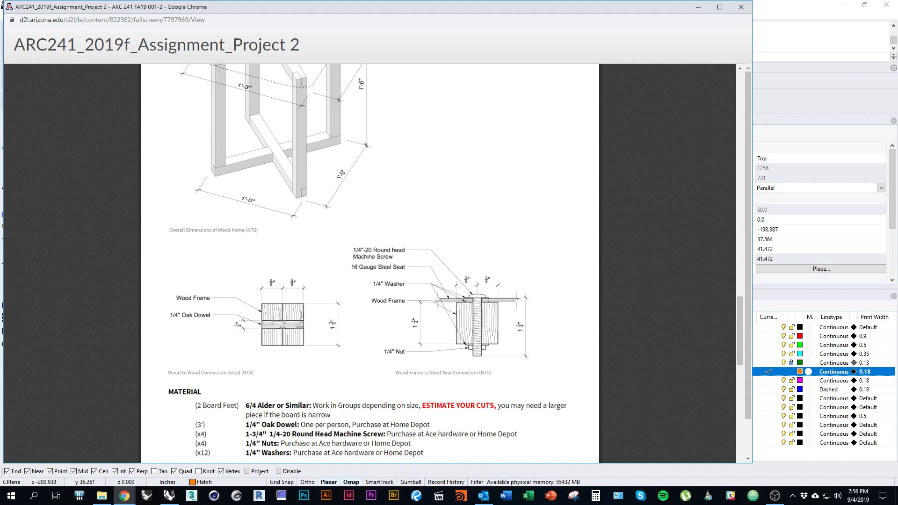
key(alt+Tab)
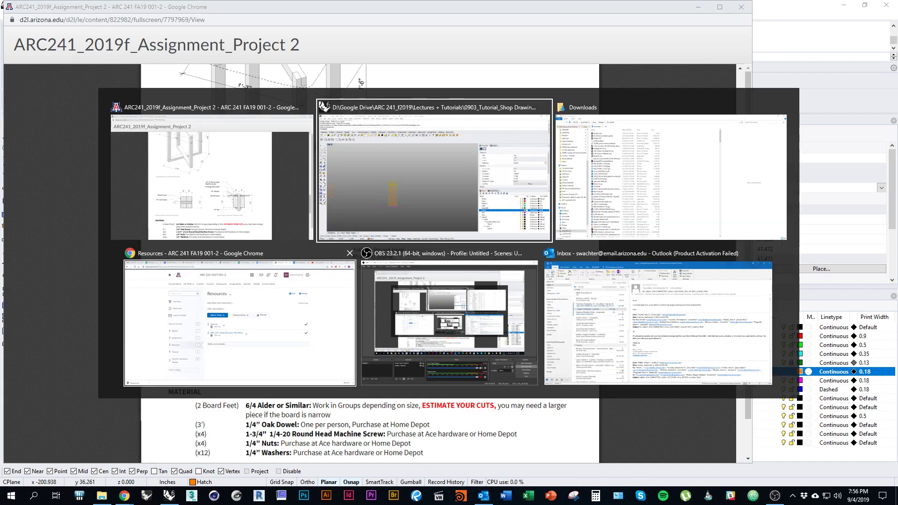
click(240, 323)
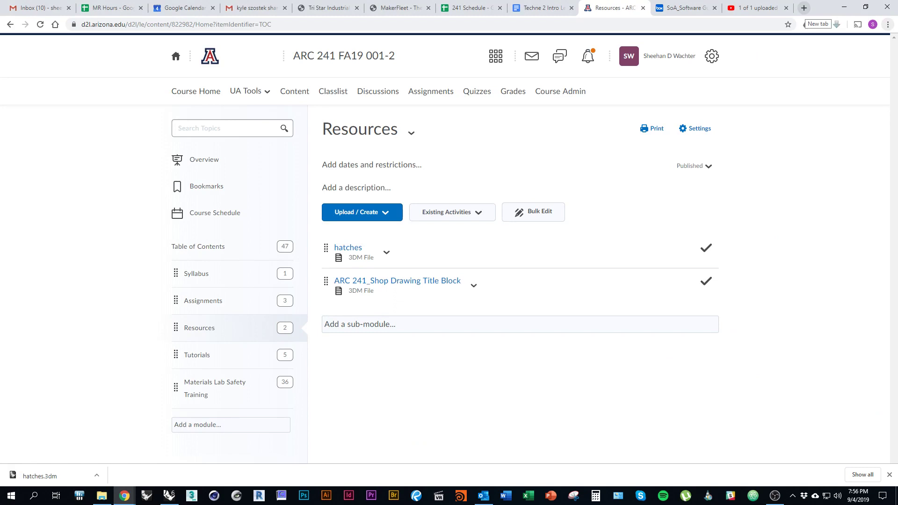
Bring up the mcmaster.com parts catalogue in a new browser tab and dismiss the finished-download bar.
click(805, 7)
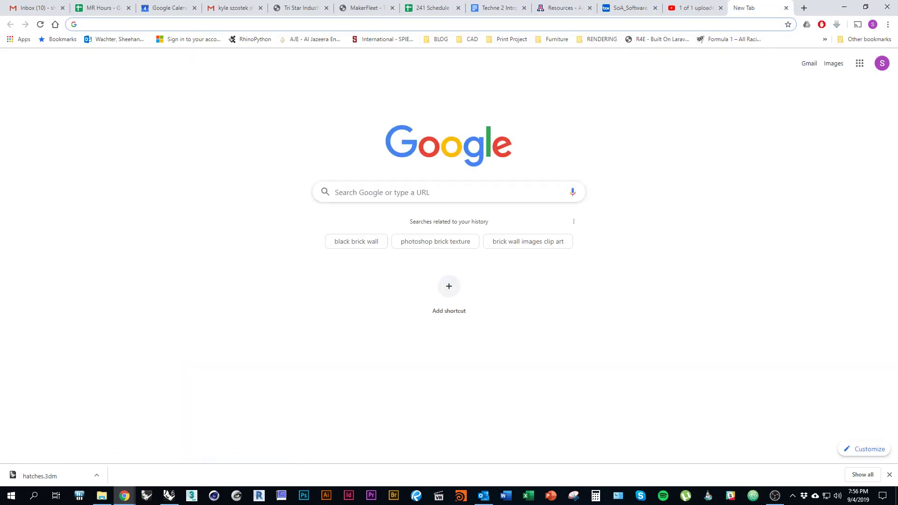
text(mcmast)
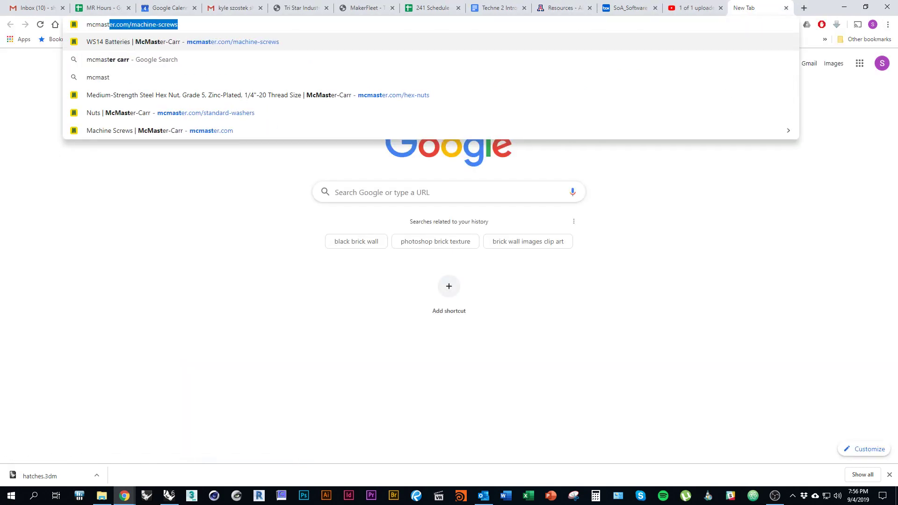
text(er.)
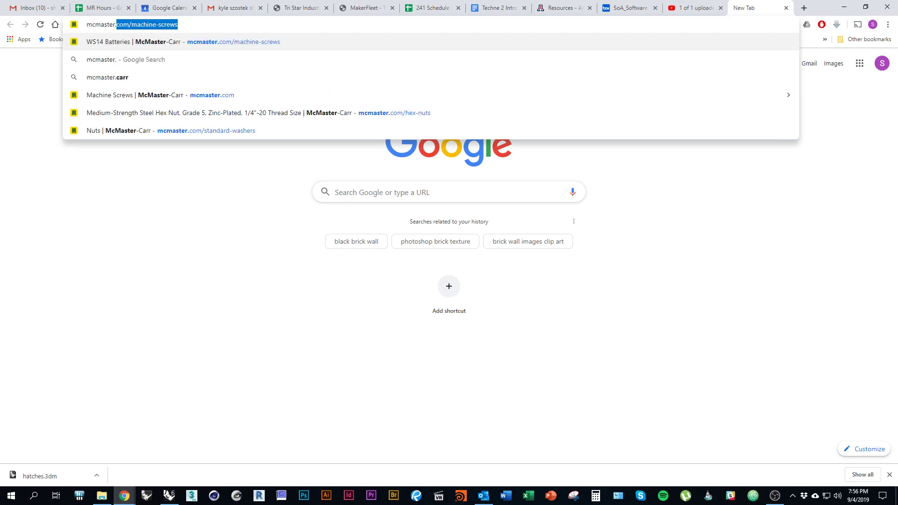
text(com)
key(Return)
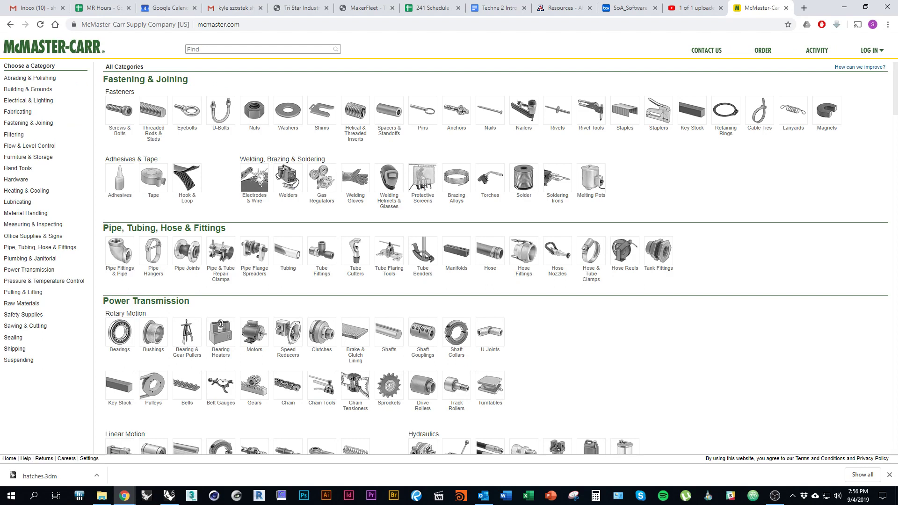
click(889, 475)
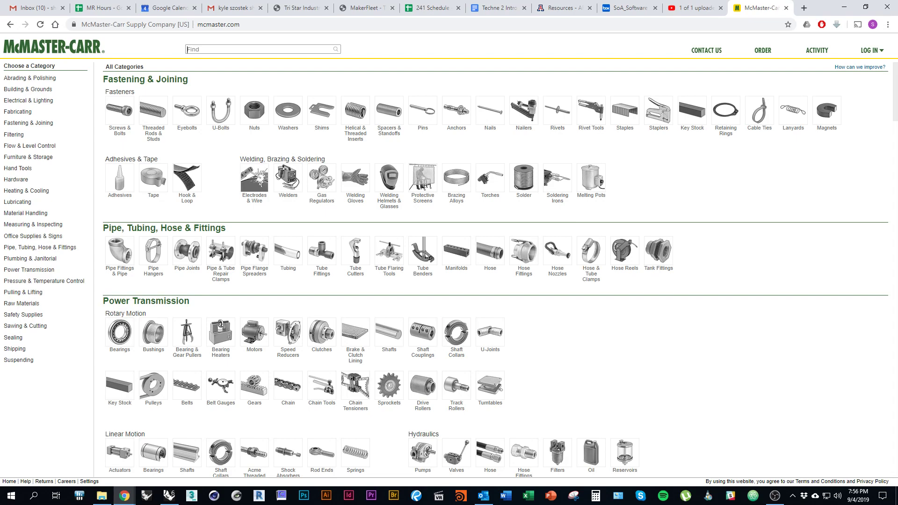
Browse the McMaster-Carr categories, including Hardware, and bring up Screws & Bolts under Fastening & Joining.
scroll(389, 241, down, 2)
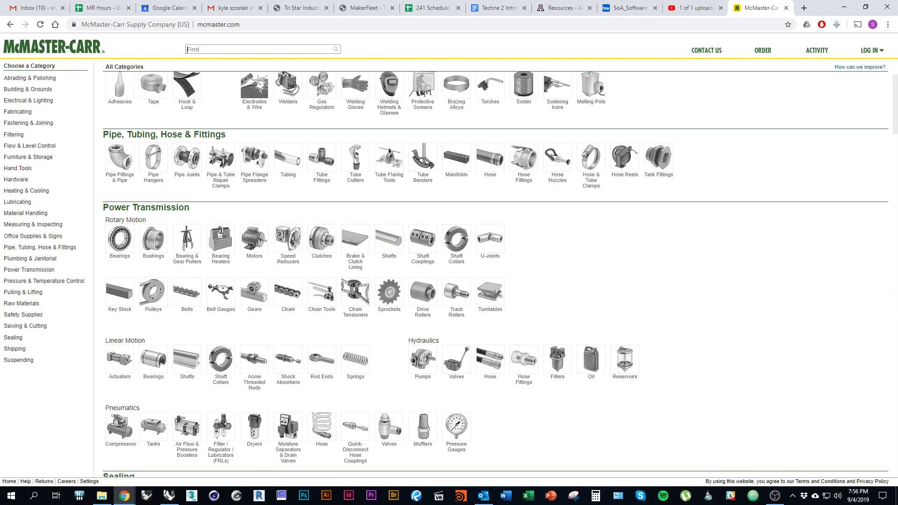
scroll(389, 241, down, 1)
scroll(390, 241, down, 4)
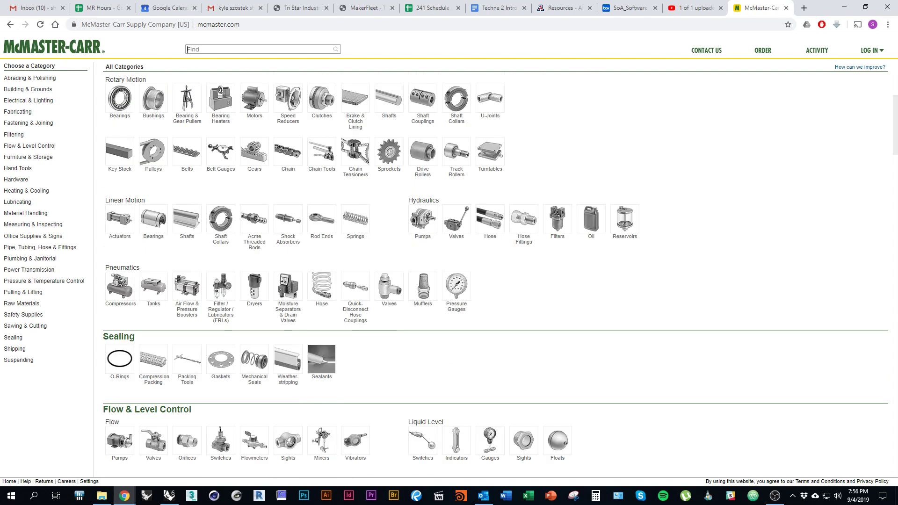
scroll(389, 241, up, 7)
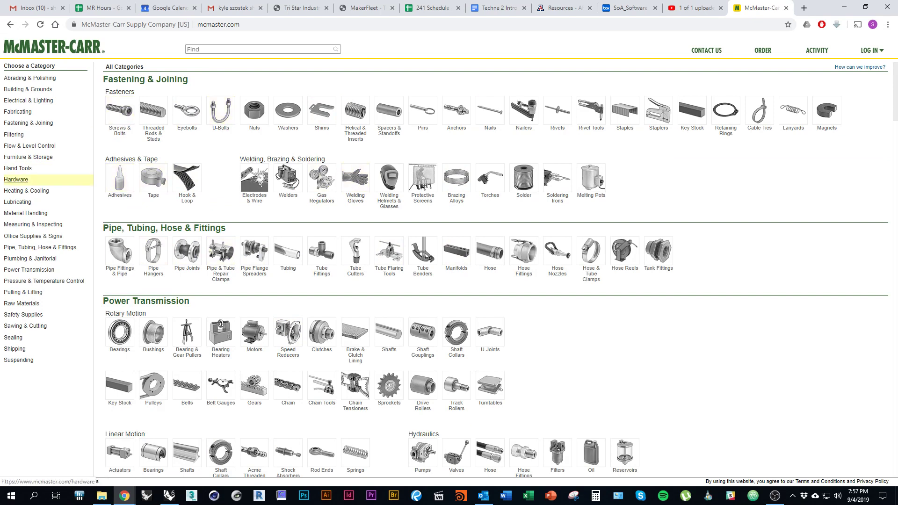
click(16, 179)
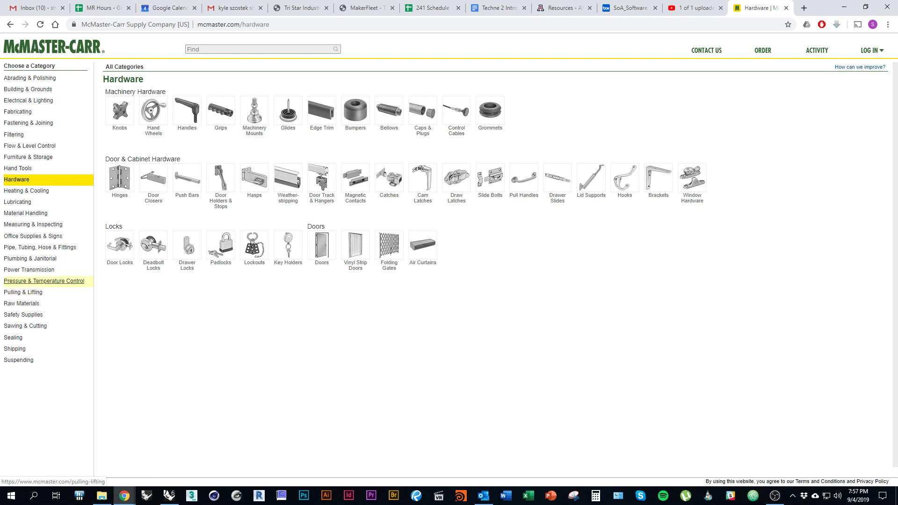
click(29, 123)
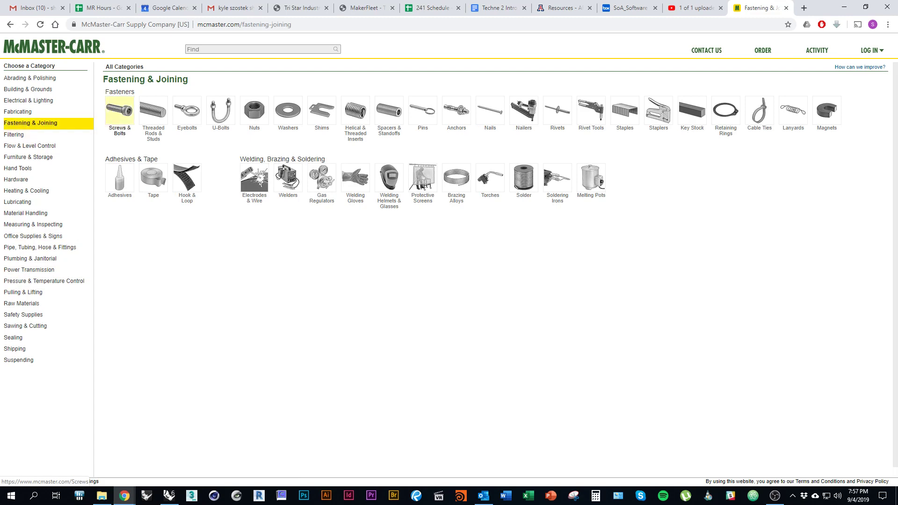
click(120, 111)
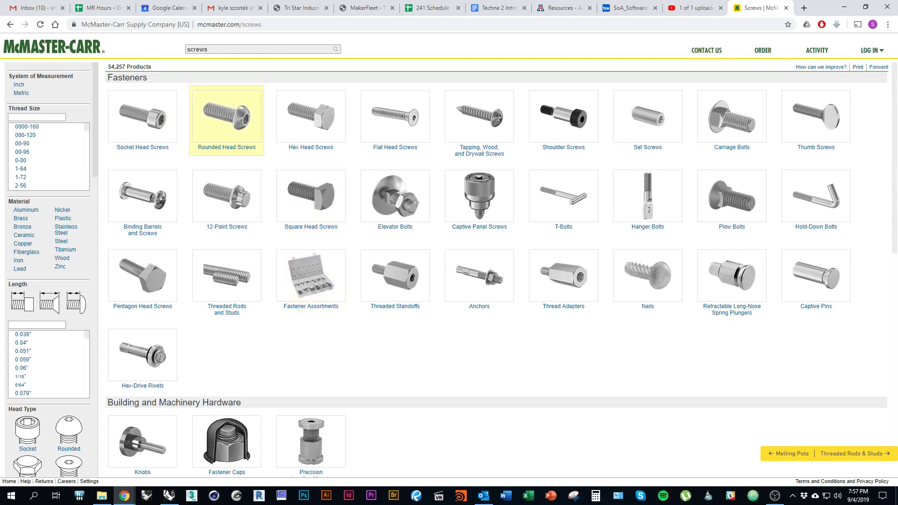
Check the machine screw specification in the Project 2 assignment's material list and return to the McMaster-Carr catalogue.
key(alt+Tab)
scroll(369, 264, down, 2)
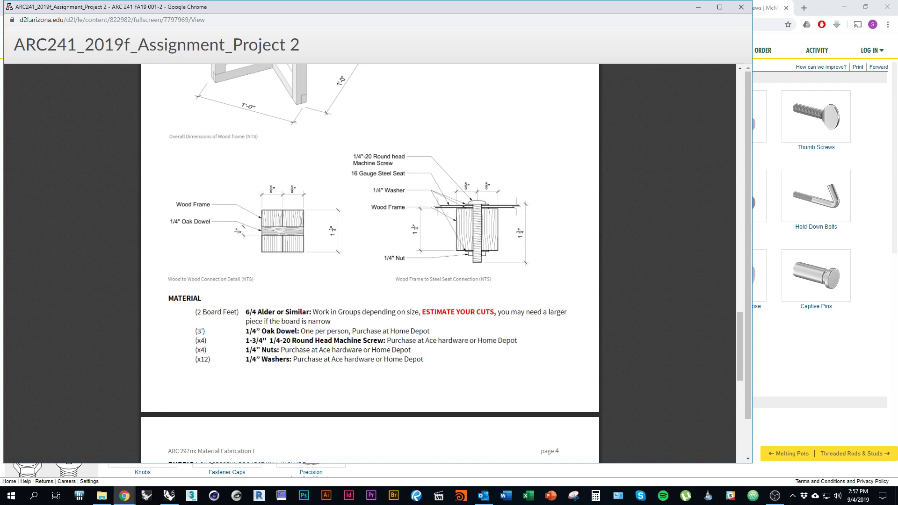
key(alt+Tab)
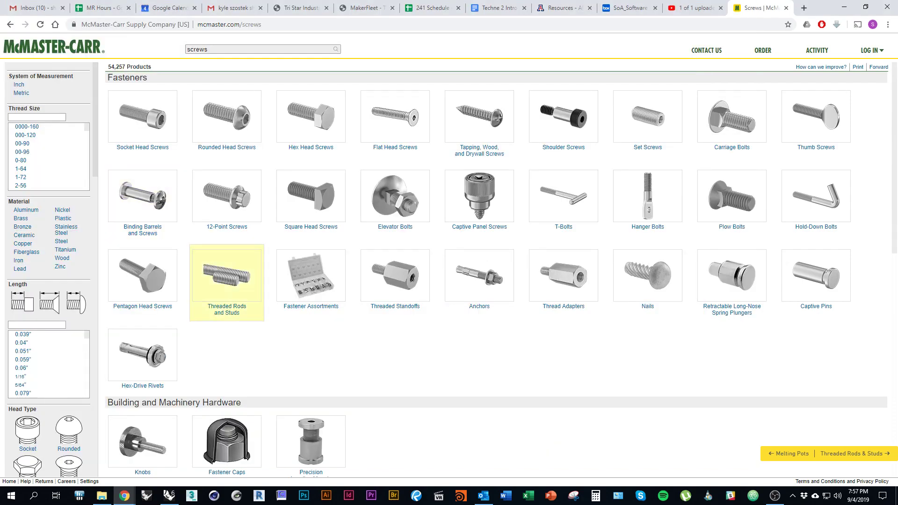
key(alt+Tab)
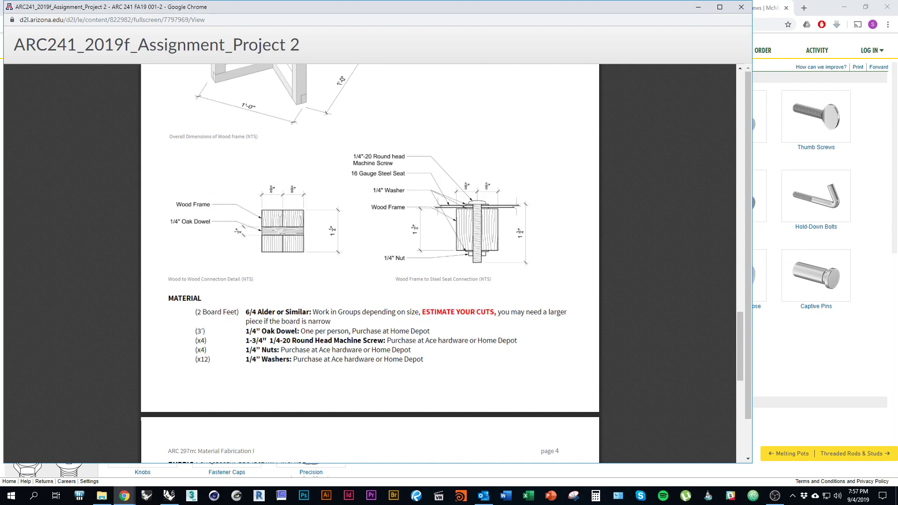
key(alt+Tab)
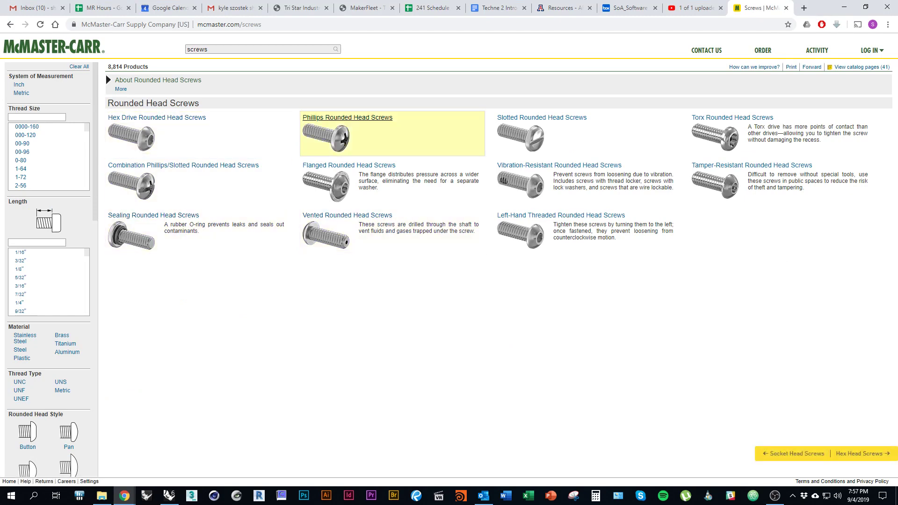
Narrow the rounded head screws to 18-8 Stainless Steel Pan Head Phillips Screws with a length of 1 3/4".
click(348, 133)
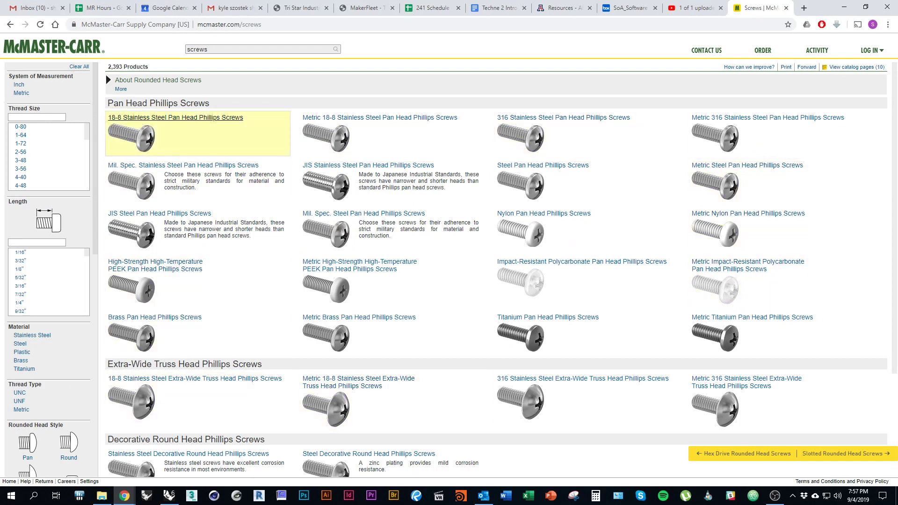
click(176, 133)
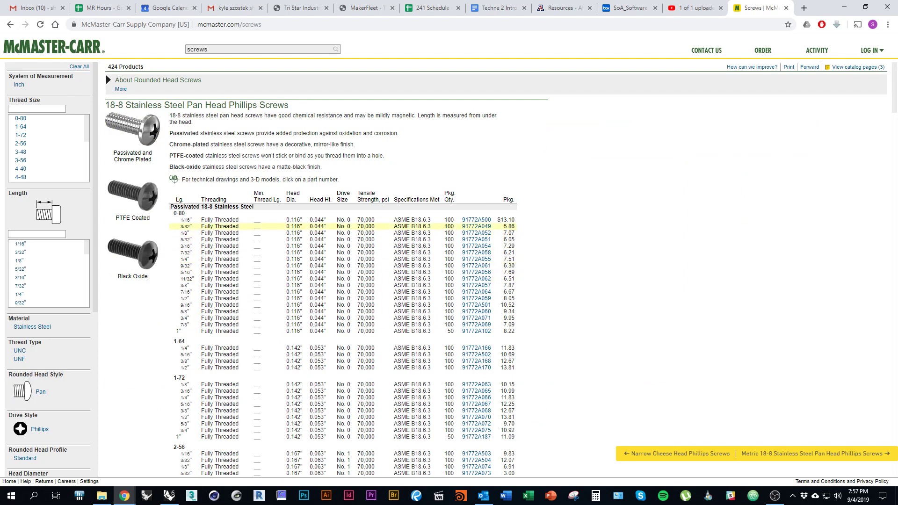
scroll(344, 226, down, 1)
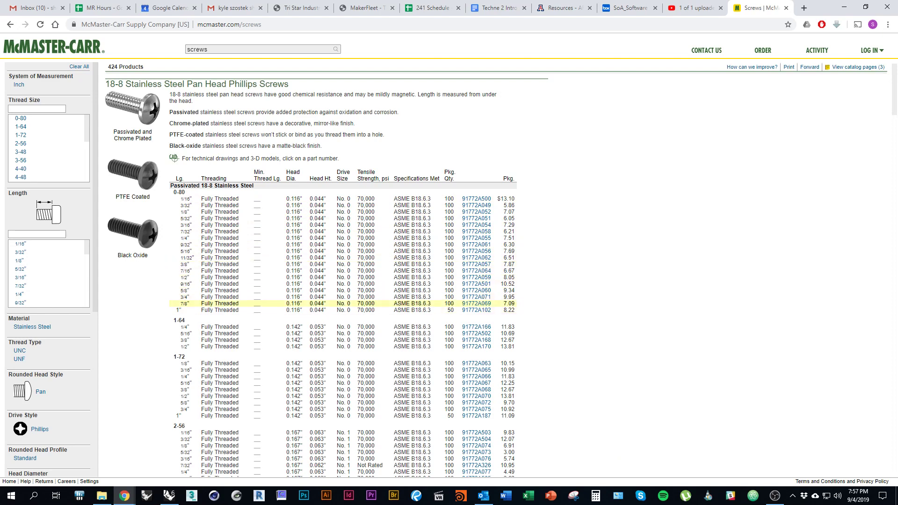
scroll(344, 301, down, 2)
scroll(344, 297, down, 1)
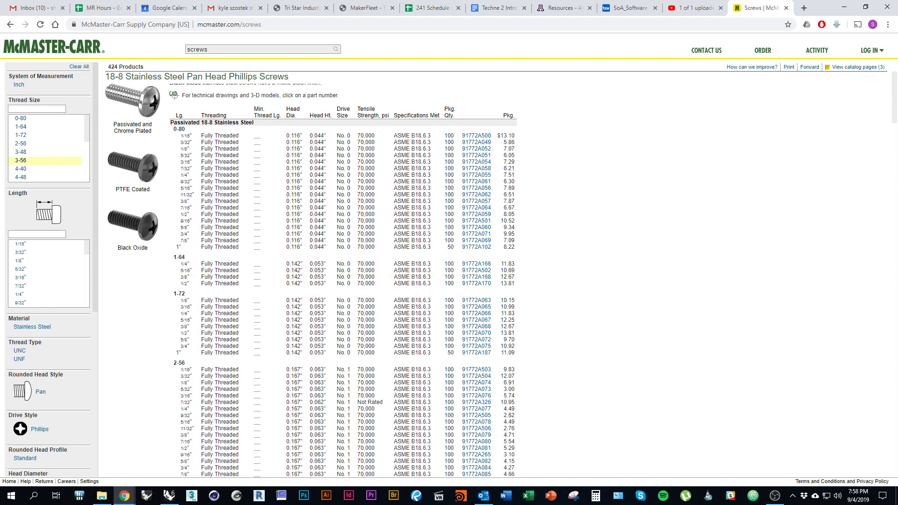
scroll(46, 271, down, 3)
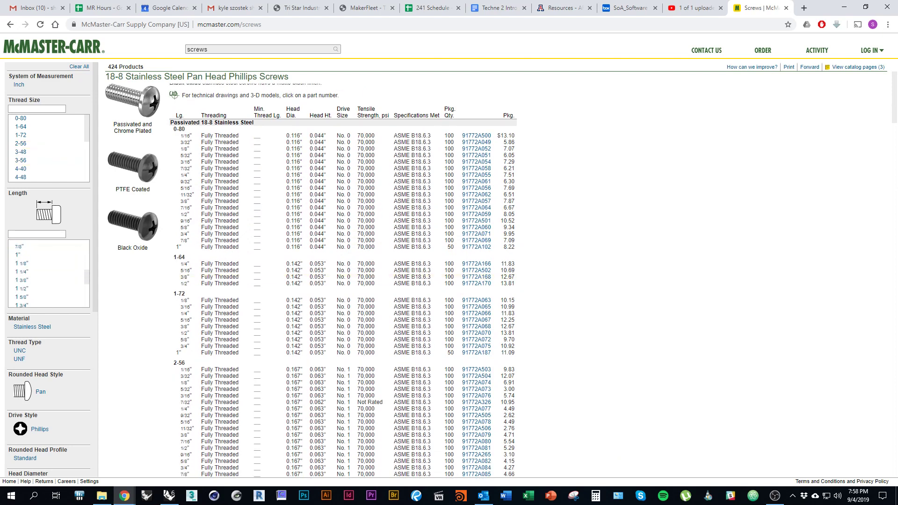
scroll(47, 280, down, 1)
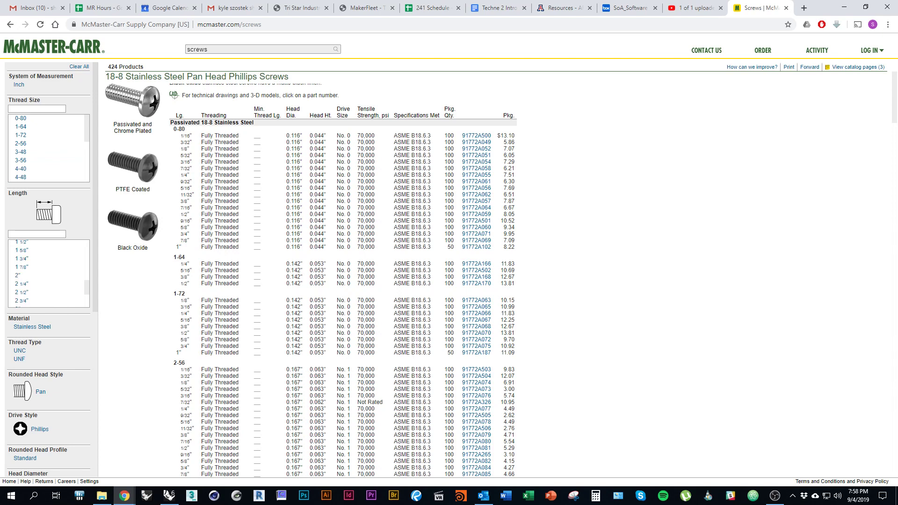
click(21, 258)
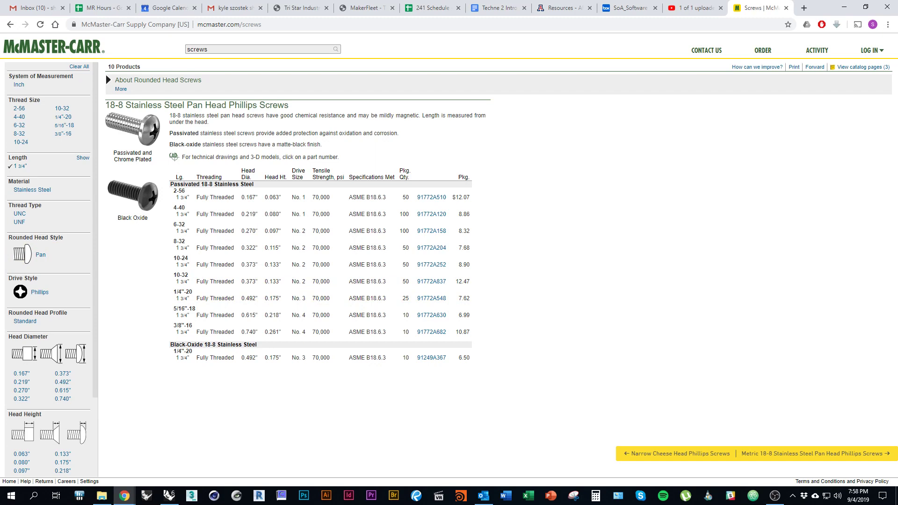
Bring up the product page of the passivated 1/4"-20 screw and examine its specifications and dimensioned drawing.
mouse_move(132, 130)
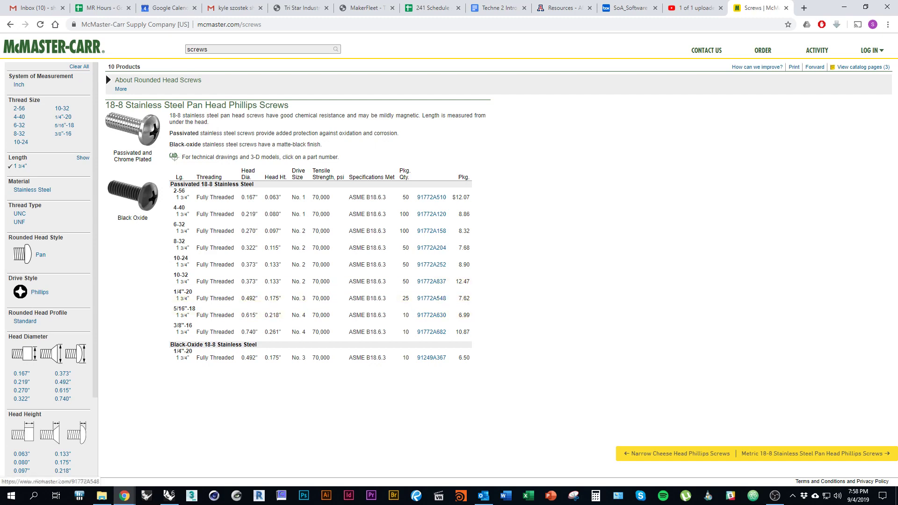
click(431, 298)
click(307, 312)
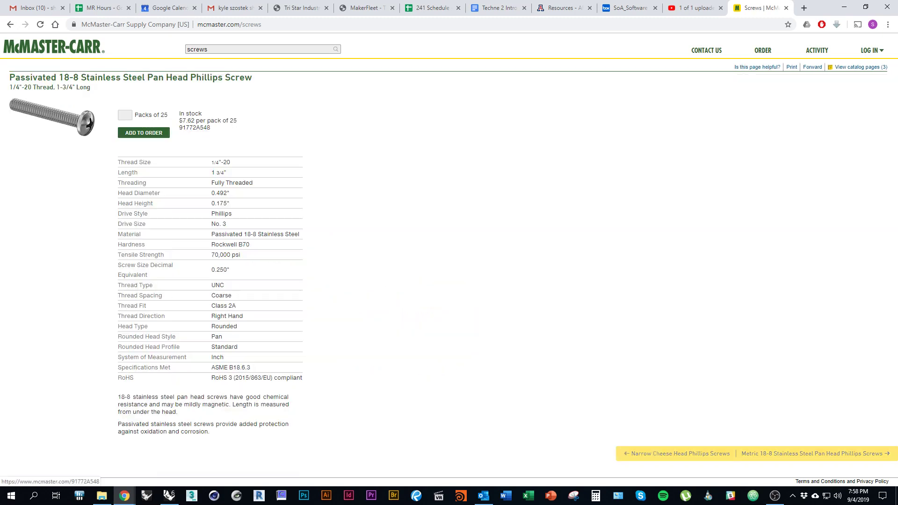
scroll(449, 262, down, 3)
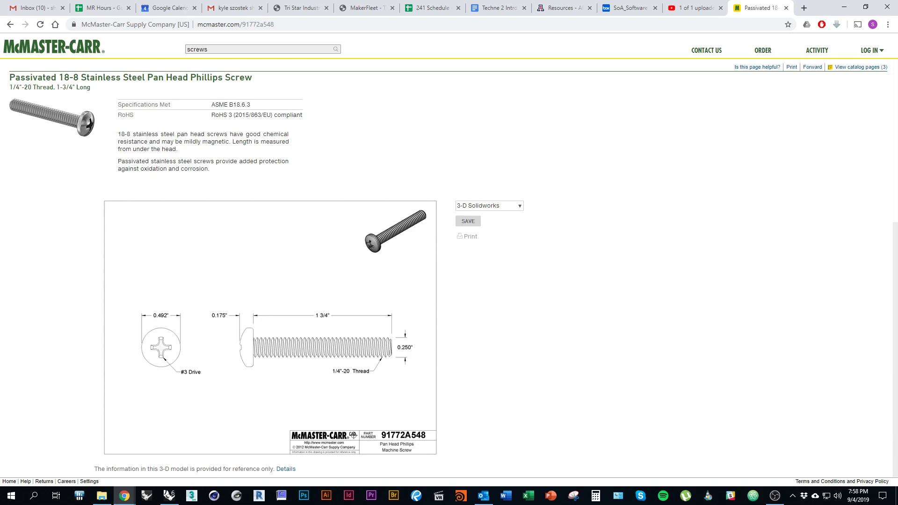
Switch to Rhino and draw a 1.25-inch square on the Medium layer, its base tracked level with the hatched post's top edge using SmartTrack.
key(alt+Tab)
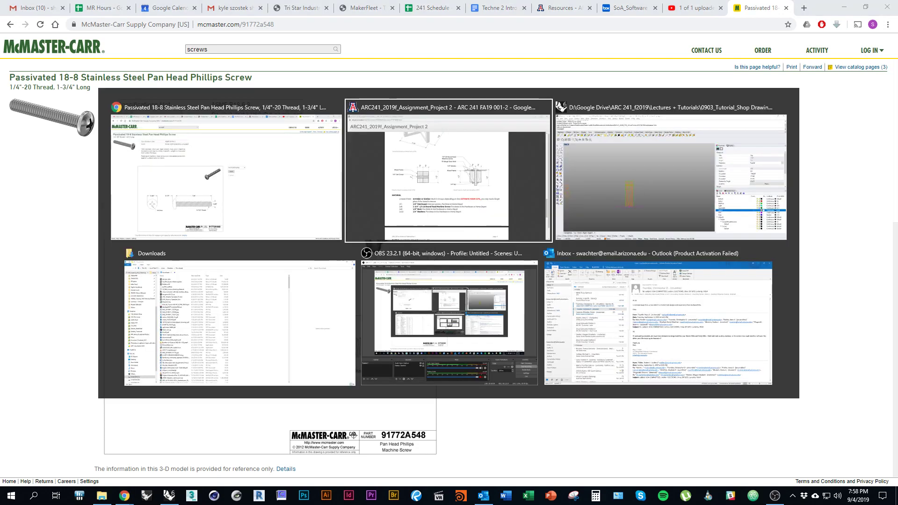
key(alt+Tab)
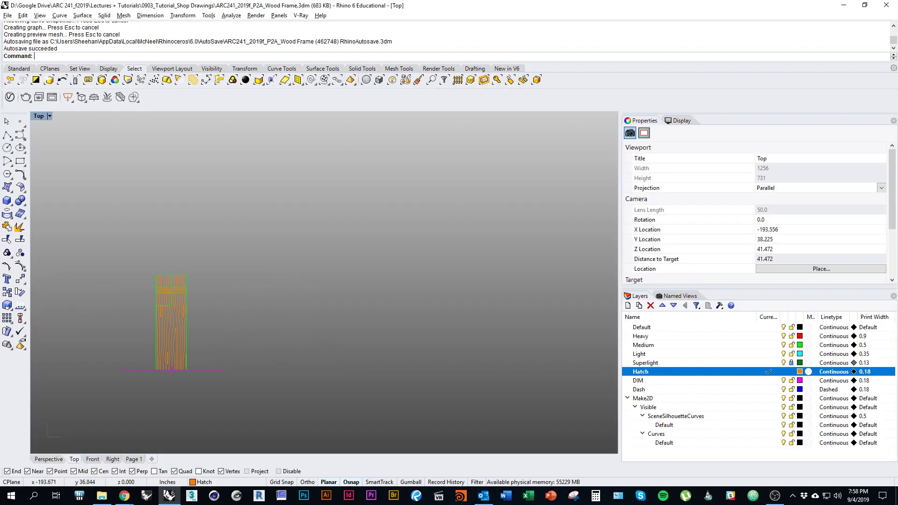
right_drag(322, 316, 297, 326)
text(Rectangle)
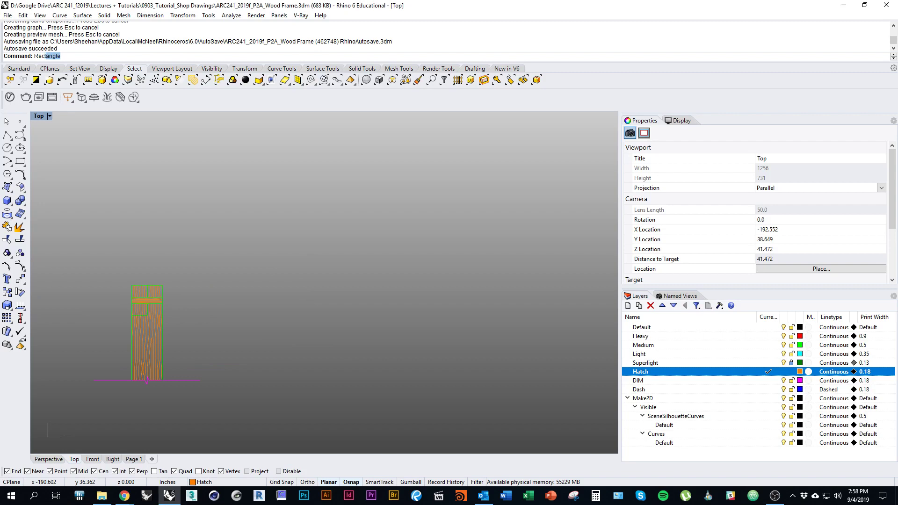
key(Return)
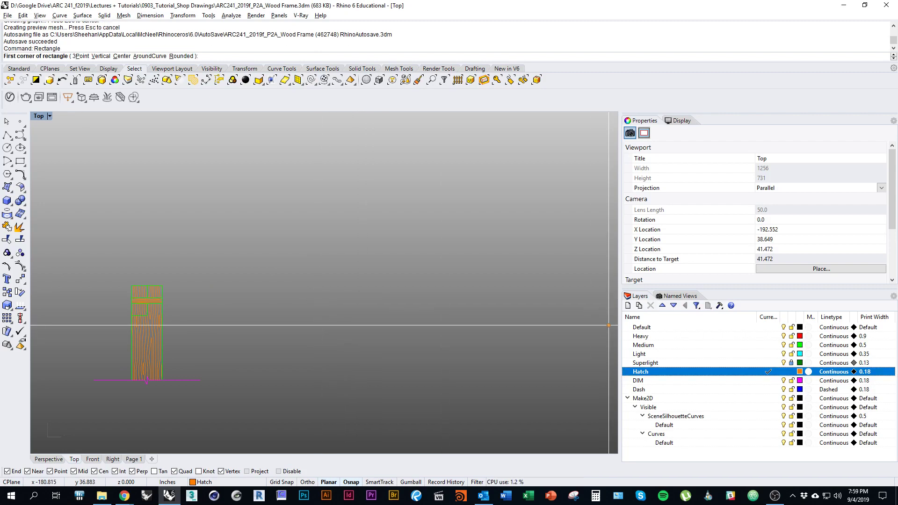
click(768, 344)
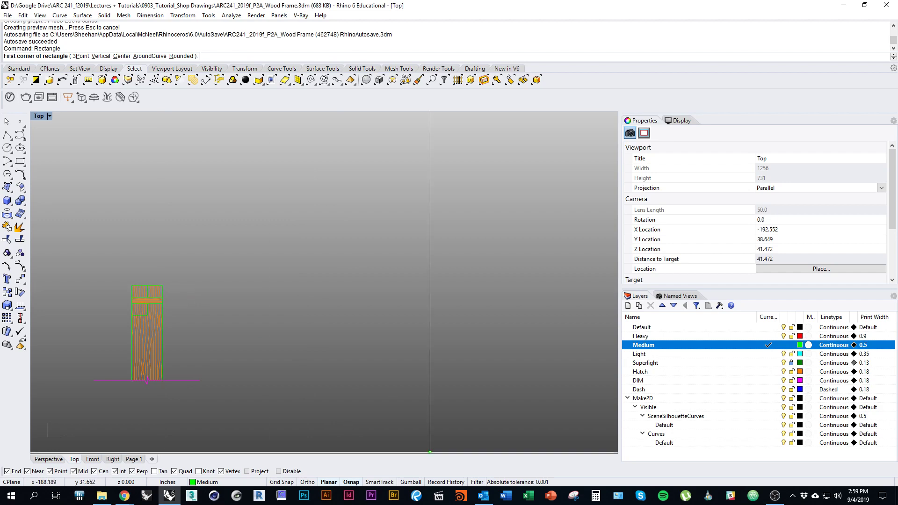
click(380, 482)
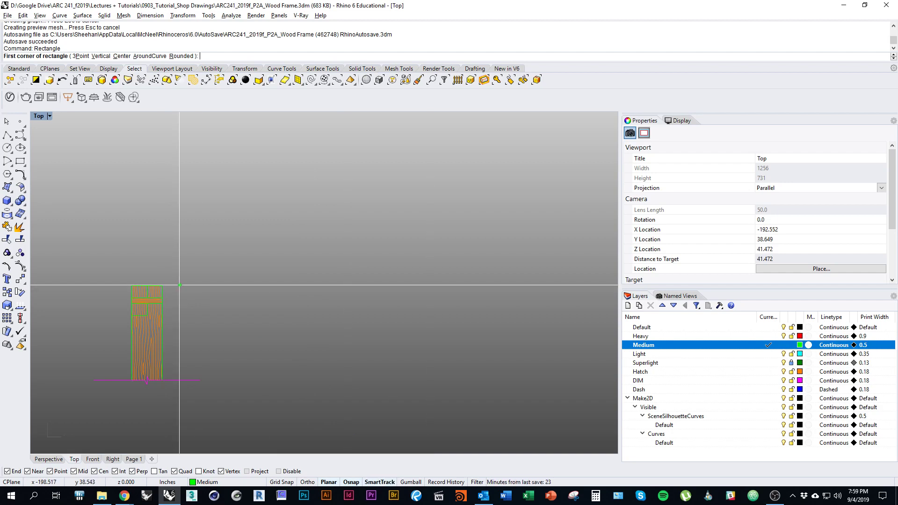
click(308, 286)
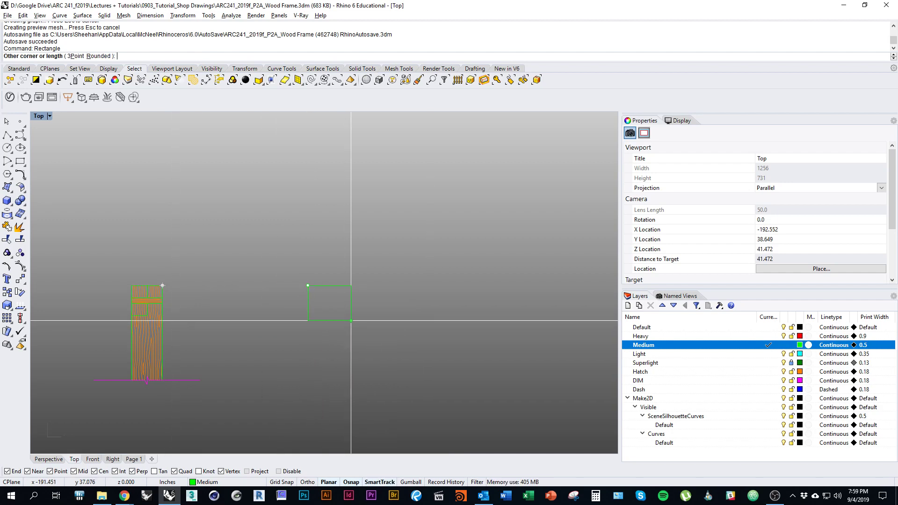
text(1.25)
key(Return)
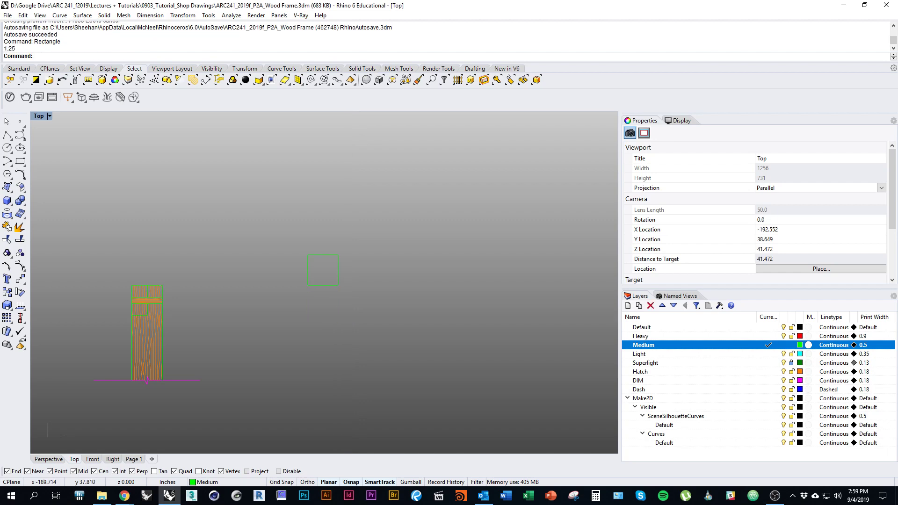
click(328, 286)
right_drag(327, 293, 291, 303)
scroll(291, 303, up, 3)
right_drag(291, 302, 319, 317)
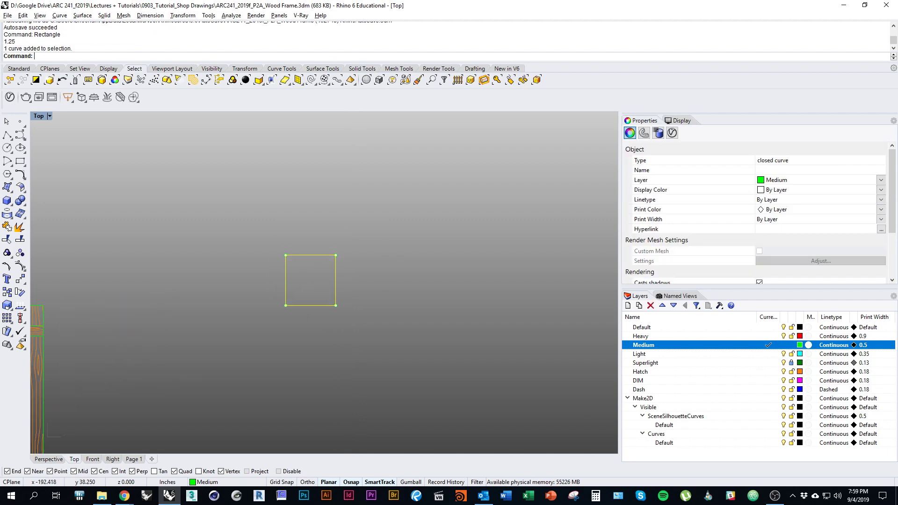
key(Escape)
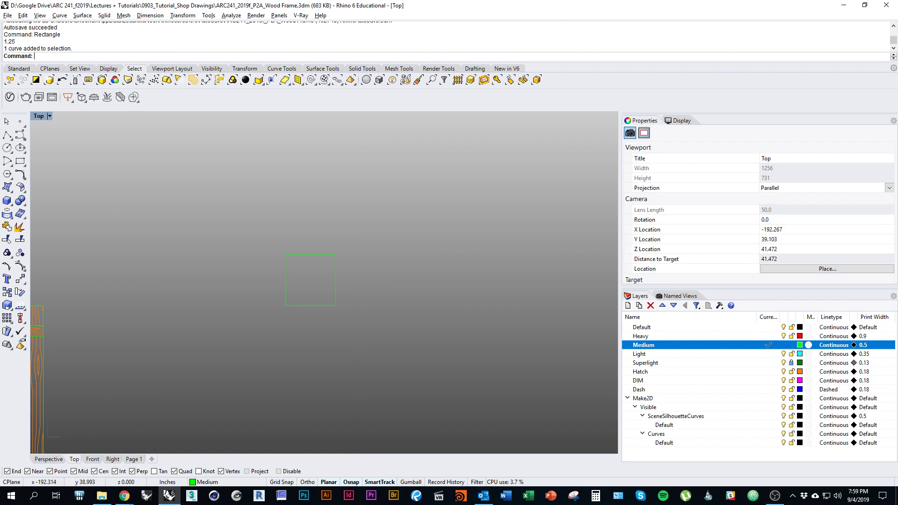
Draw a 0.25 by 1.75 inch upright rectangle for the screw shank, centred on the midpoint of the square's top edge.
text(Rectangle)
key(Return)
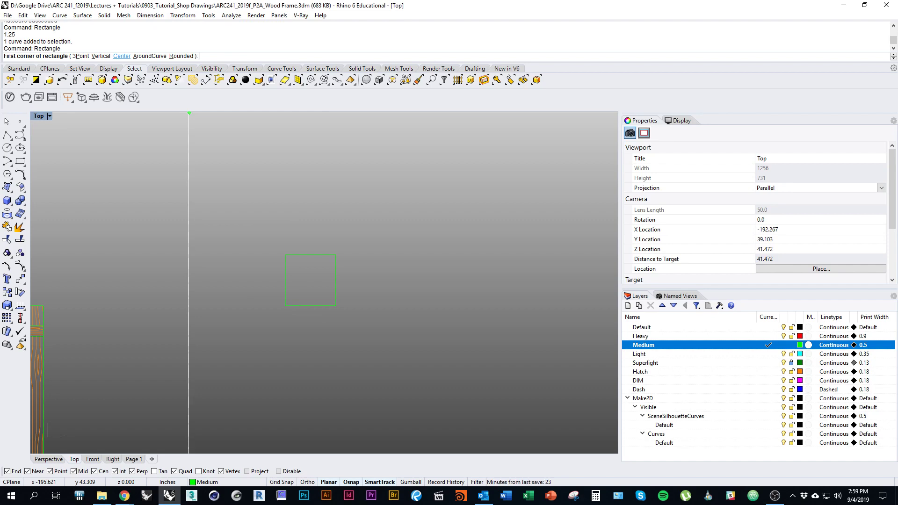
click(121, 56)
click(311, 255)
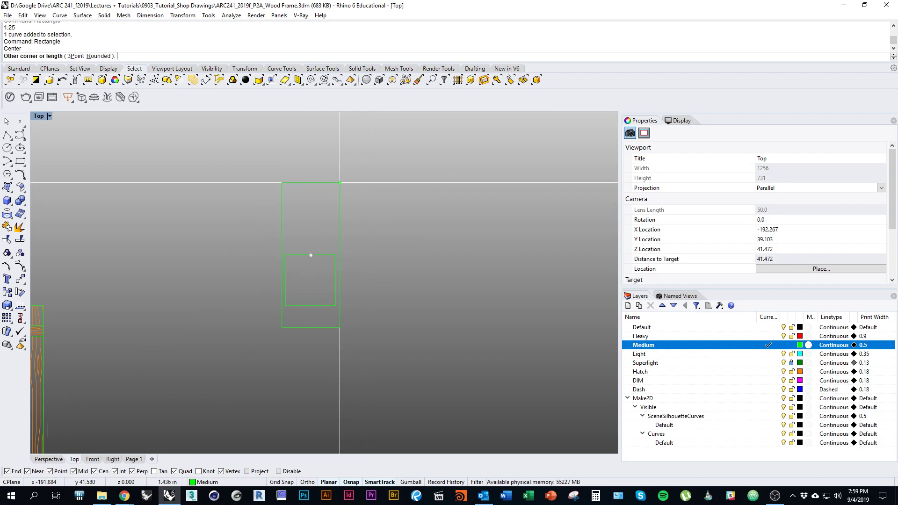
text(.25)
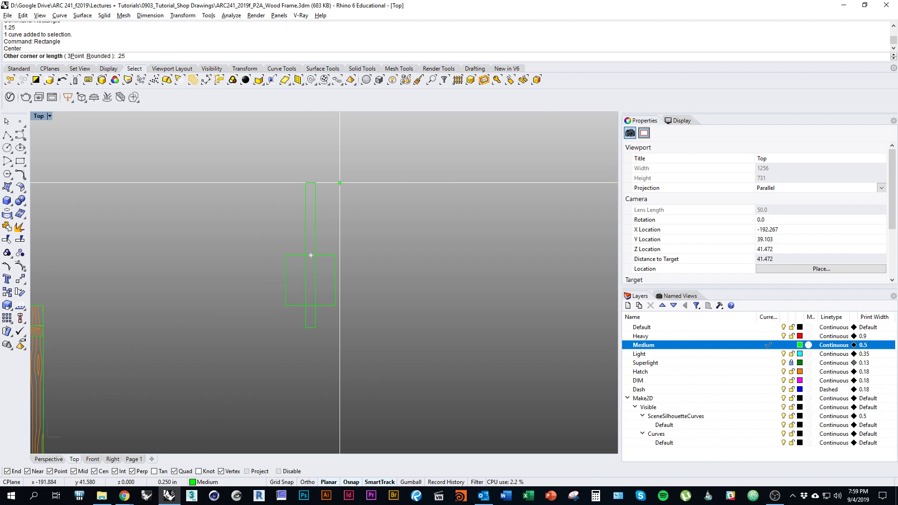
key(Return)
text(1.7)
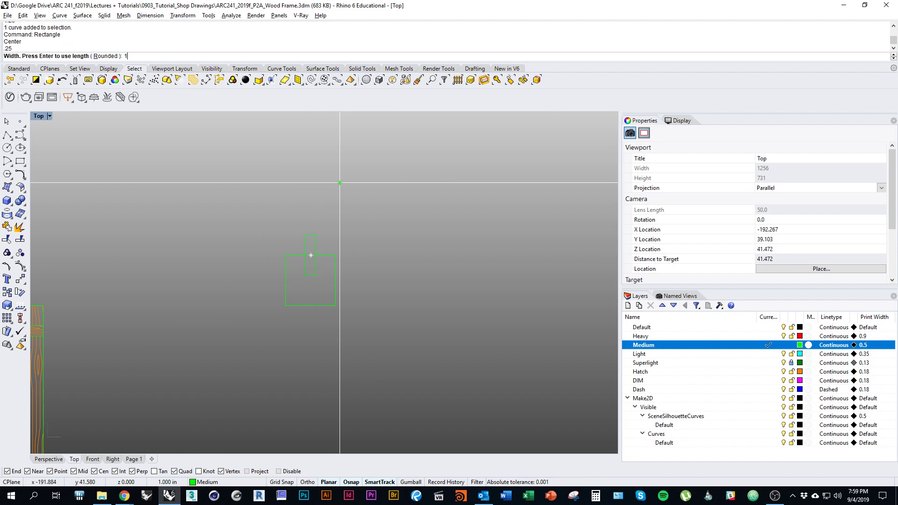
text(5)
key(Return)
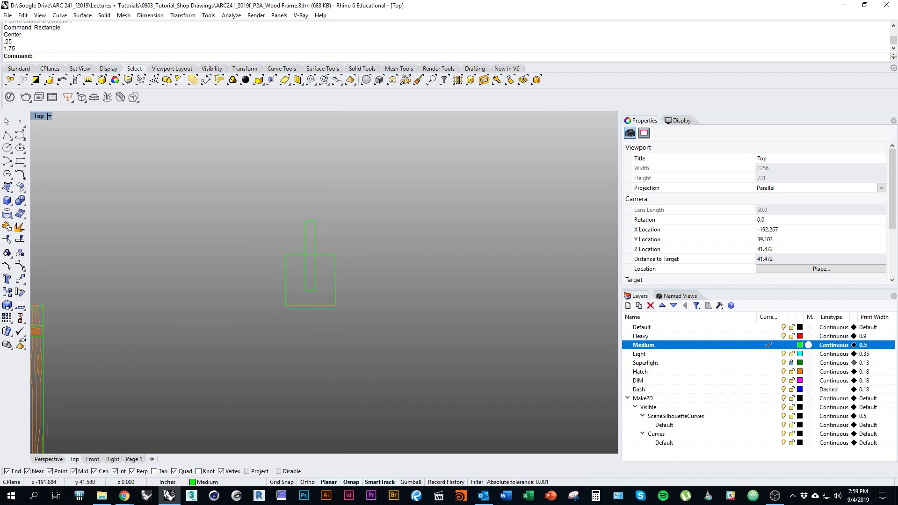
Check the screw head's size in the McMaster-Carr drawing and, back in Rhino, draw a shallow 0.492-inch-wide rectangle centred on the shank's top edge.
key(alt+Tab)
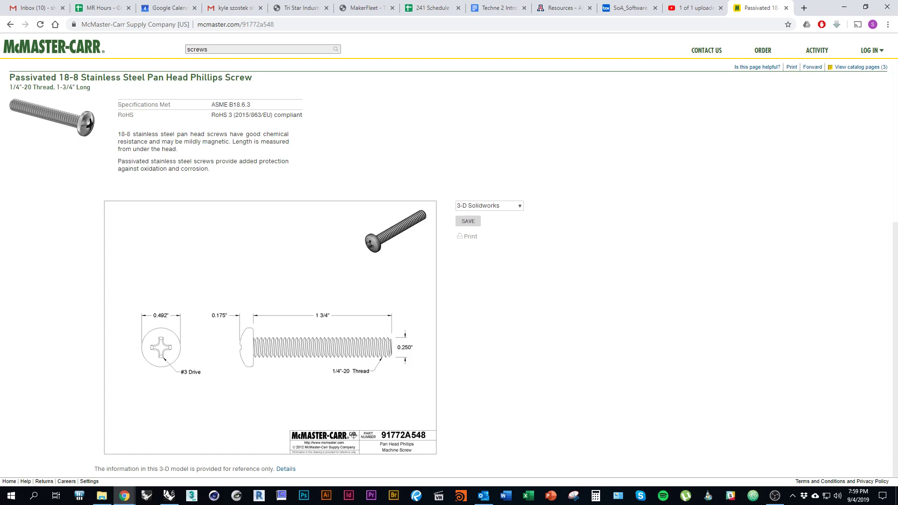
key(alt+Tab)
scroll(316, 227, up, 6)
right_drag(327, 201, 332, 253)
scroll(332, 253, up, 3)
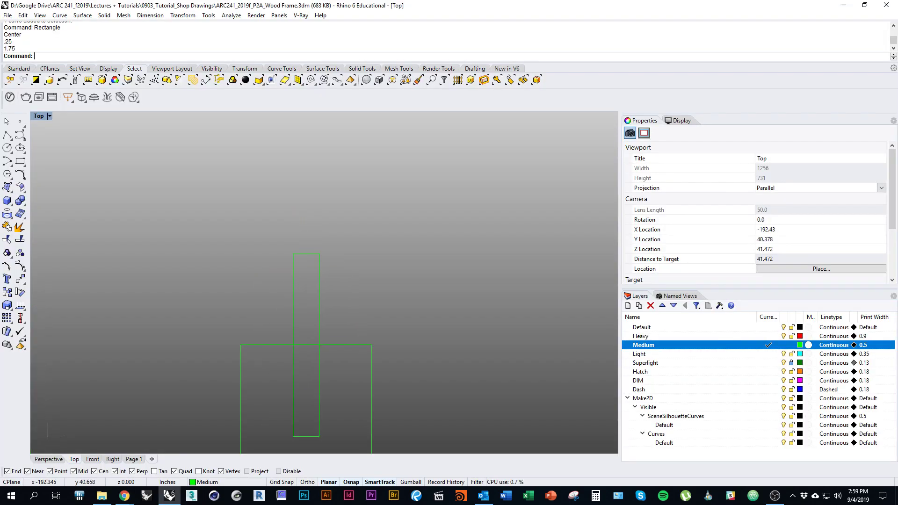
text(Rectangle)
key(Return)
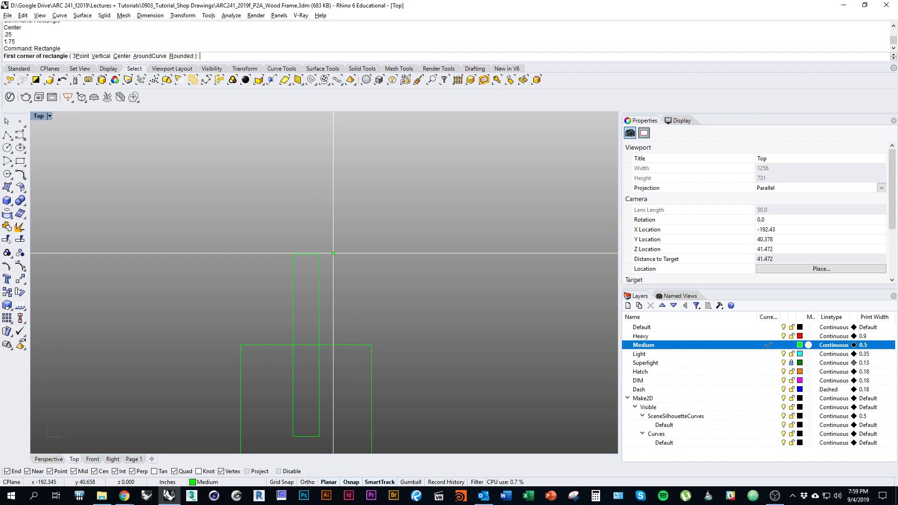
text(c)
key(Return)
click(306, 254)
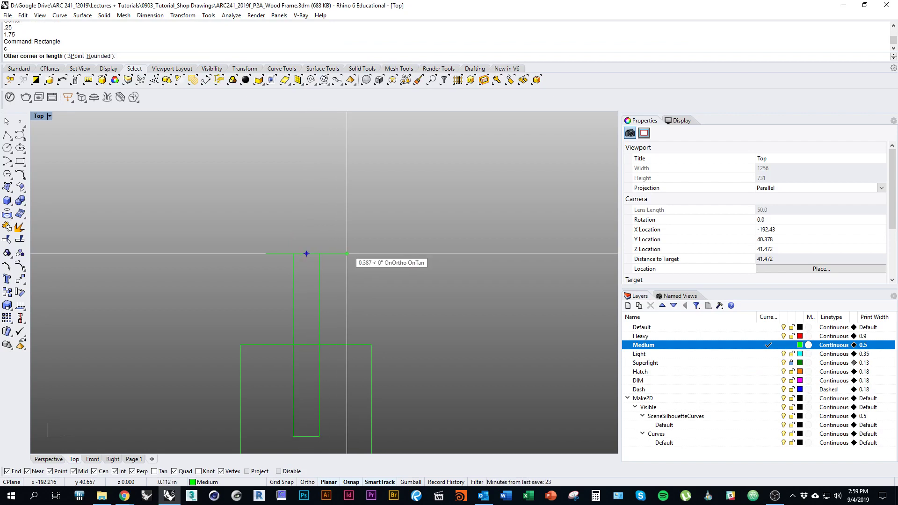
text(.492)
key(Return)
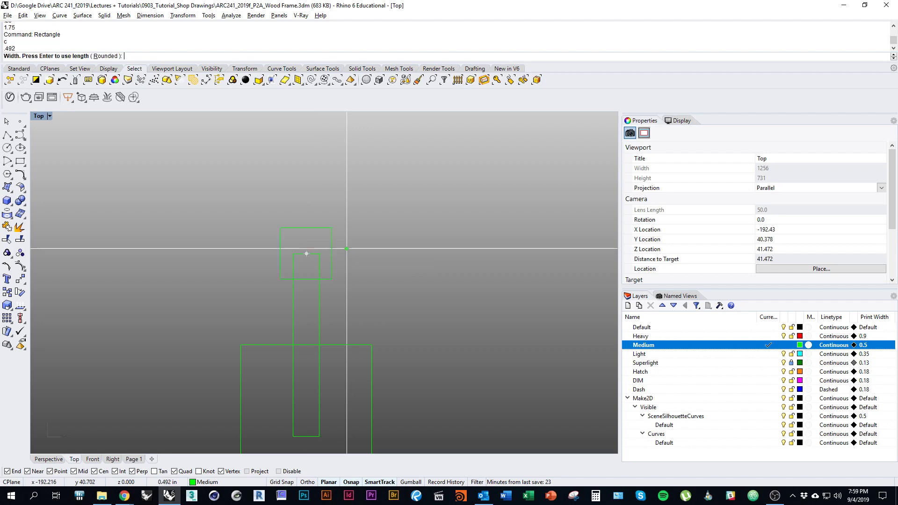
scroll(332, 243, up, 5)
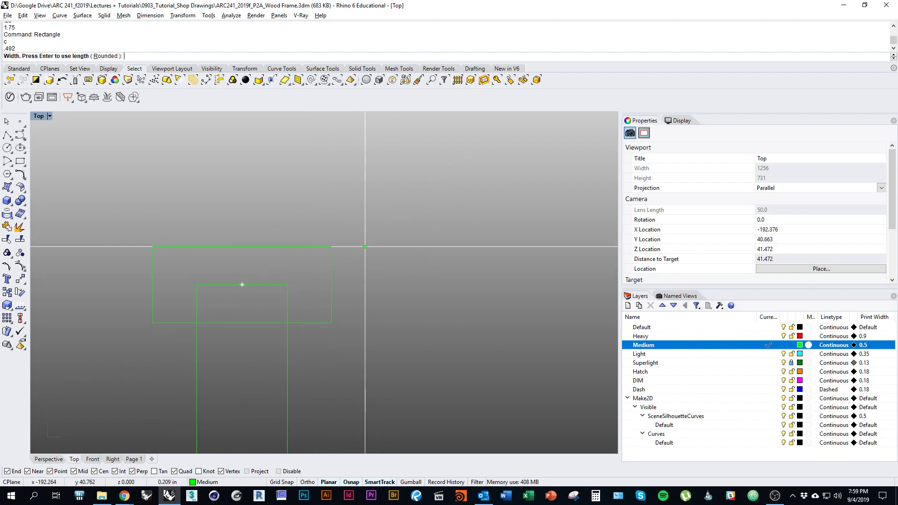
click(367, 264)
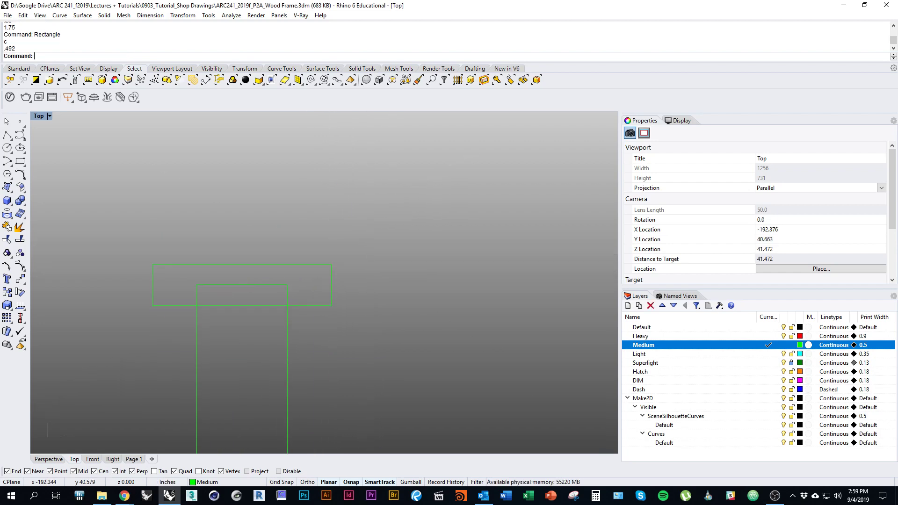
Move the head rectangle straight up from its bottom midpoint to the midpoint of the shank's top edge.
right_drag(317, 302, 358, 291)
click(300, 296)
text(nm)
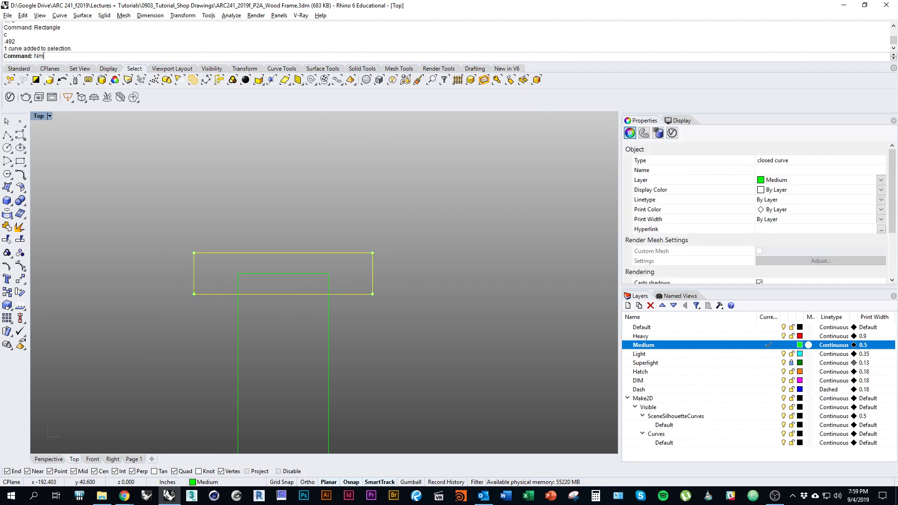
key(Return)
text(m)
key(Return)
click(283, 294)
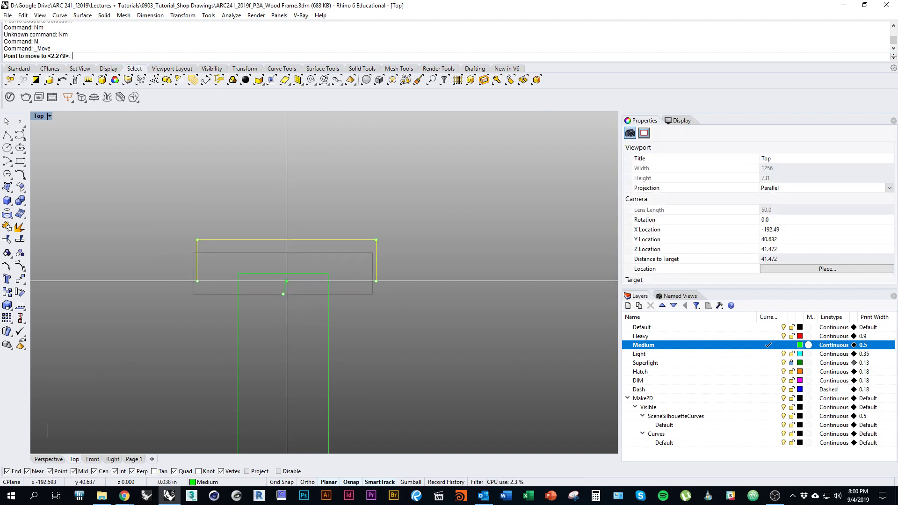
click(283, 274)
scroll(301, 275, down, 3)
scroll(294, 179, down, 3)
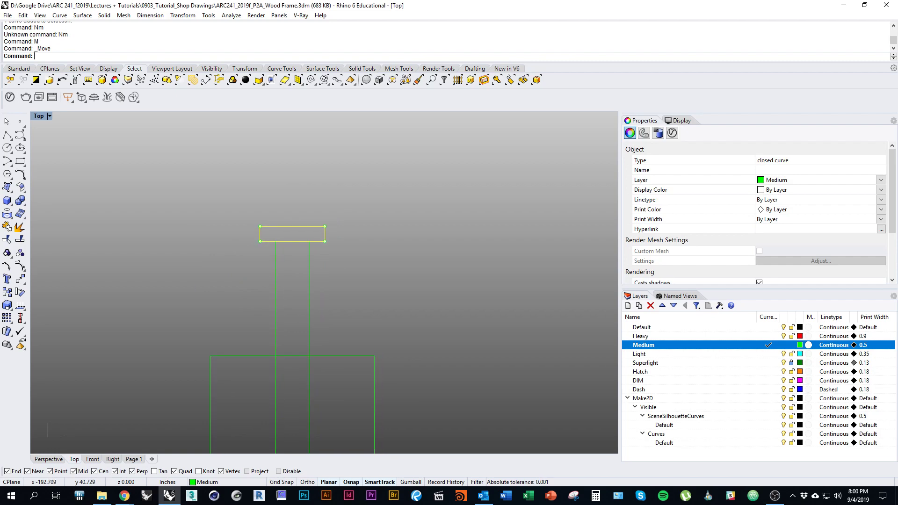
key(Escape)
Draw a semicircular arc over the head rectangle, centred on its top edge's midpoint and spanning its two top corners.
right_drag(305, 292, 334, 332)
scroll(293, 220, down, 7)
scroll(329, 272, up, 4)
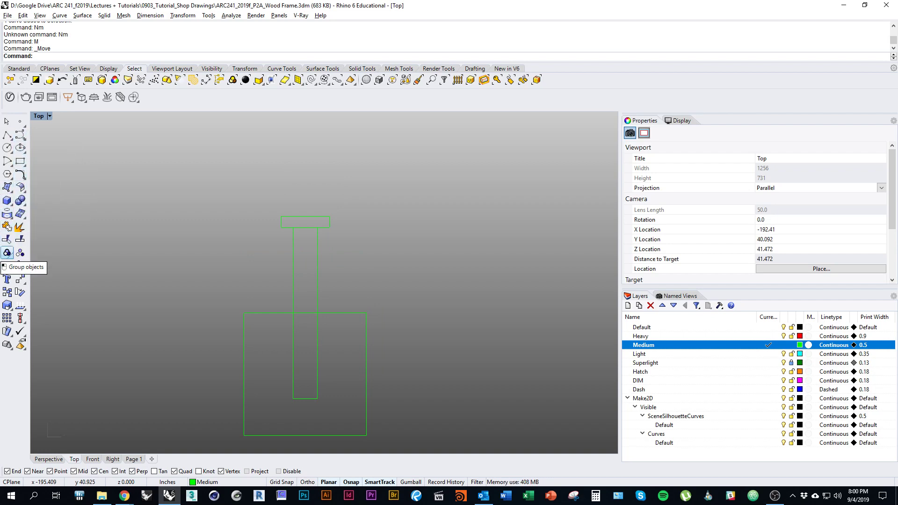
text(Arc)
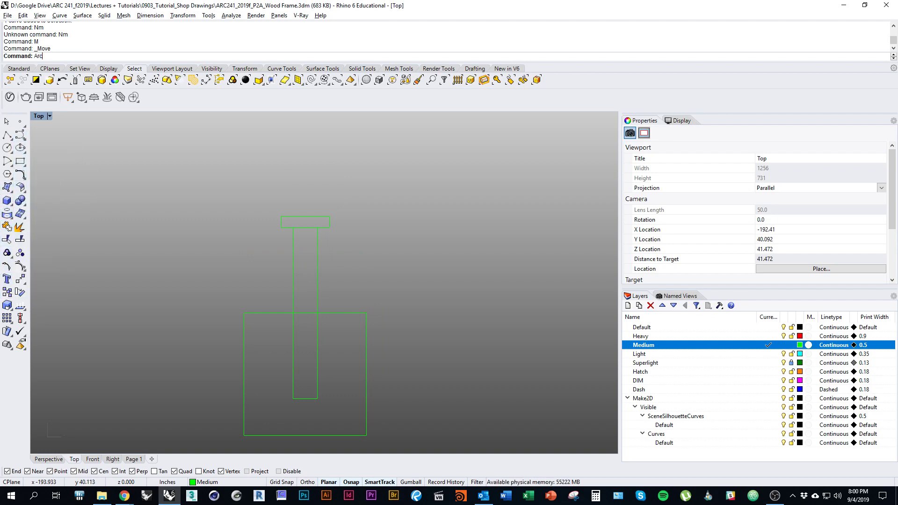
key(Return)
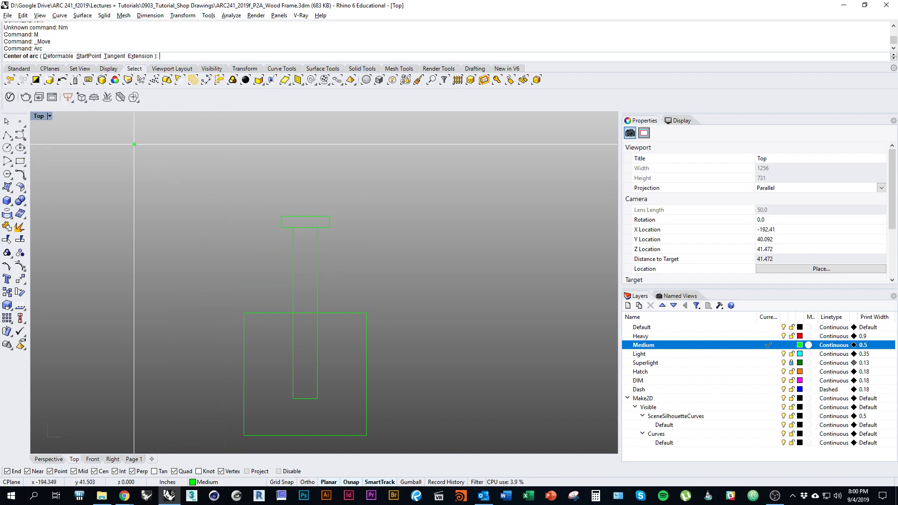
scroll(293, 205, up, 5)
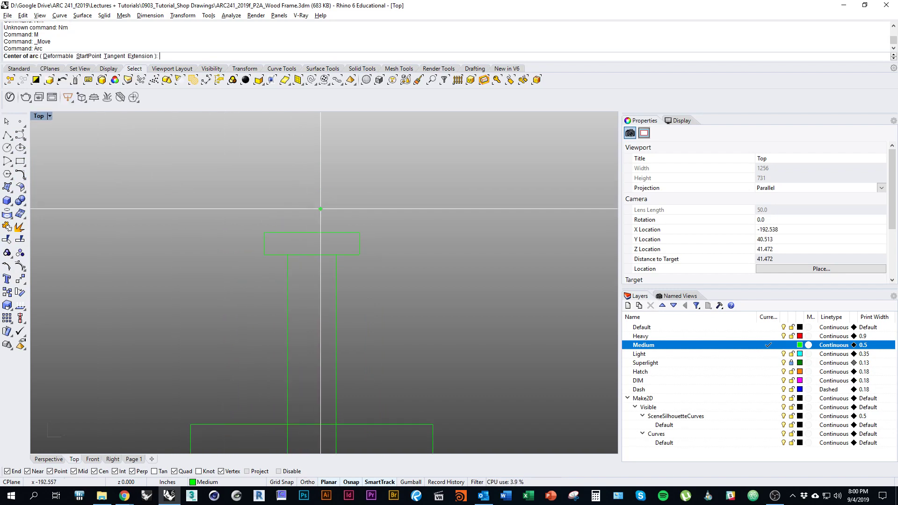
click(312, 233)
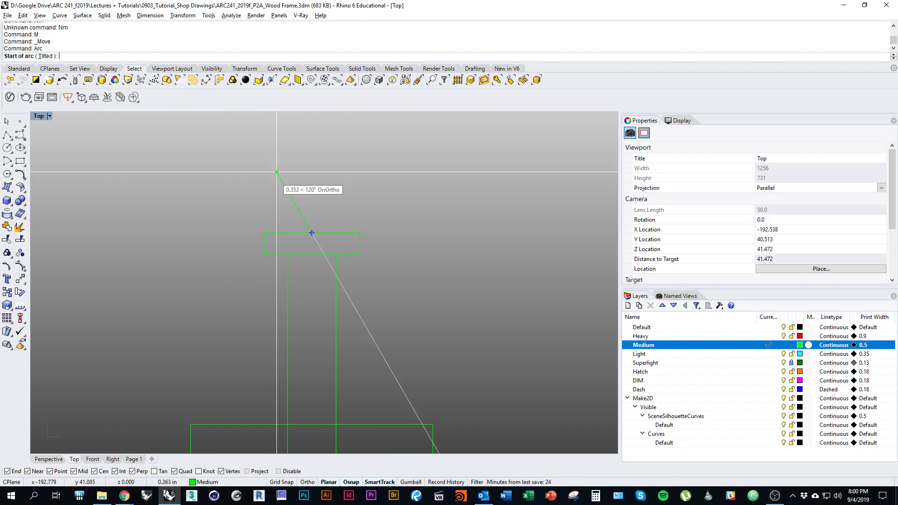
click(265, 233)
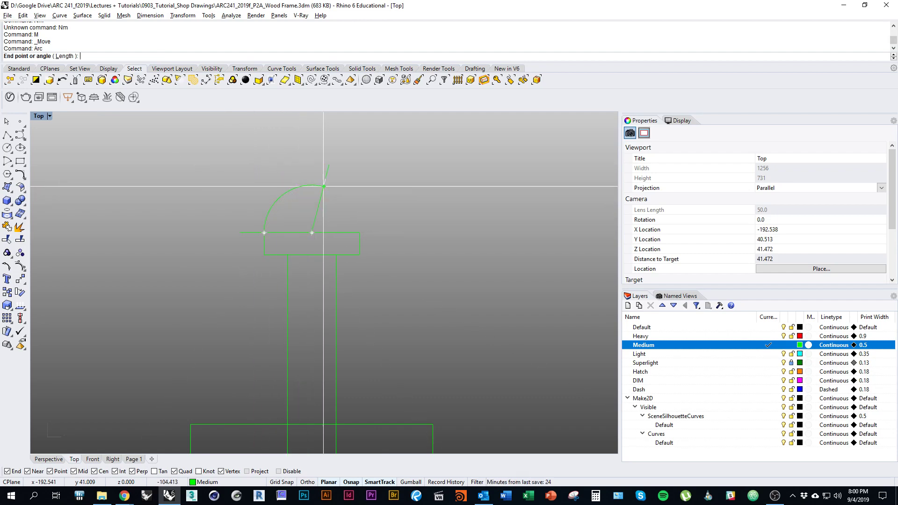
click(359, 233)
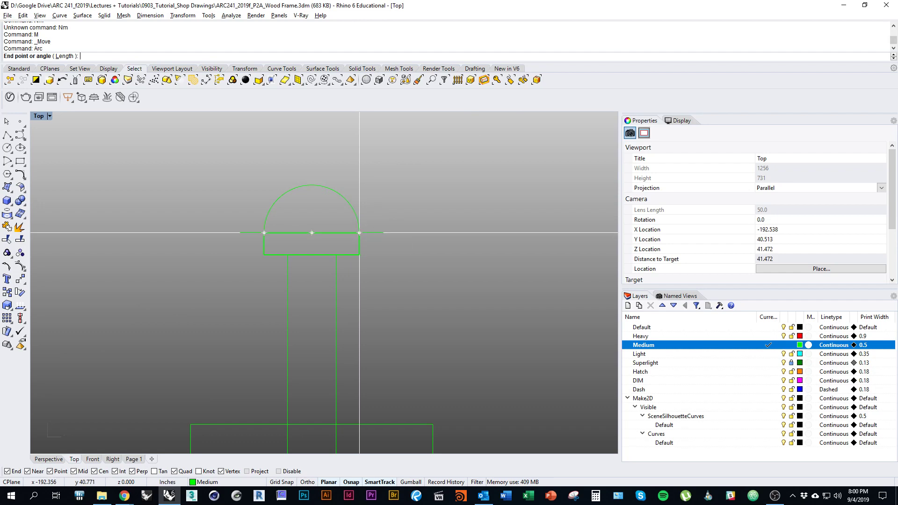
right_drag(359, 232, 372, 239)
Trim away the head rectangle's top edge using the arc as the cutter, and select the arc.
click(371, 231)
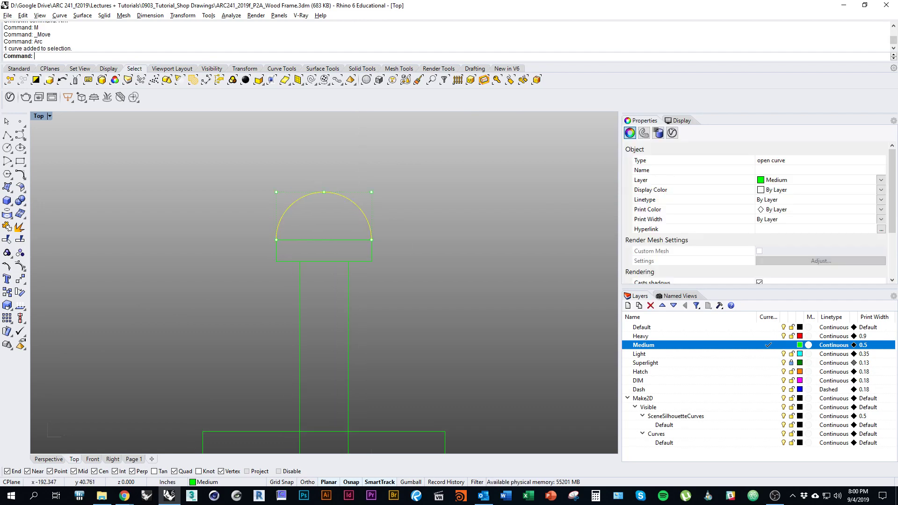
key(ctrl+t)
click(359, 240)
key(Return)
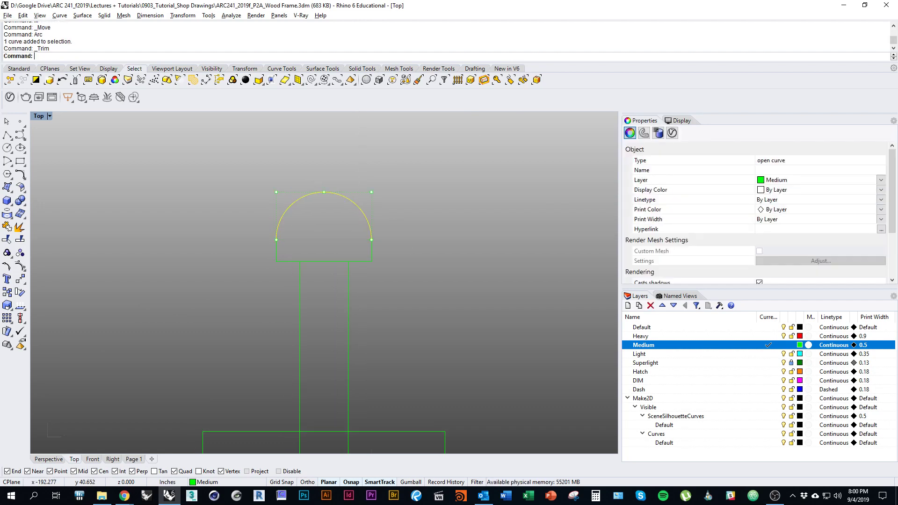
key(Escape)
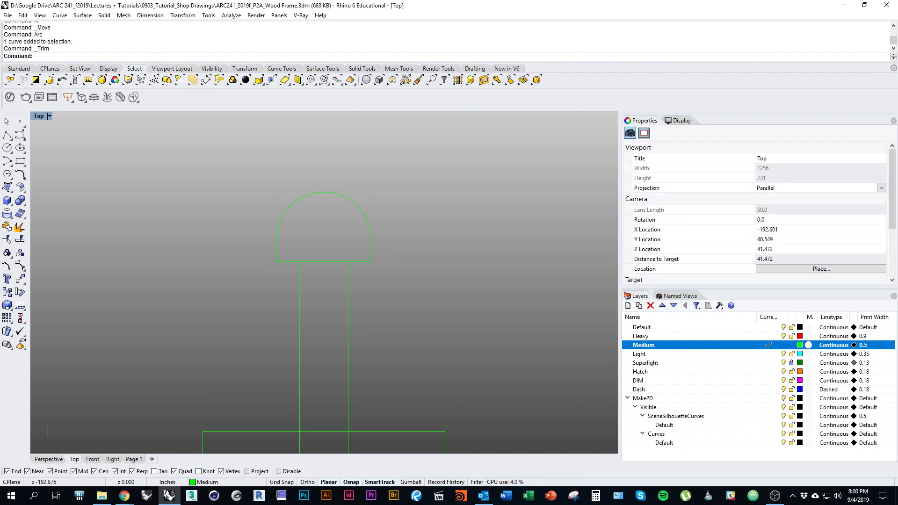
click(368, 220)
right_drag(363, 251, 380, 252)
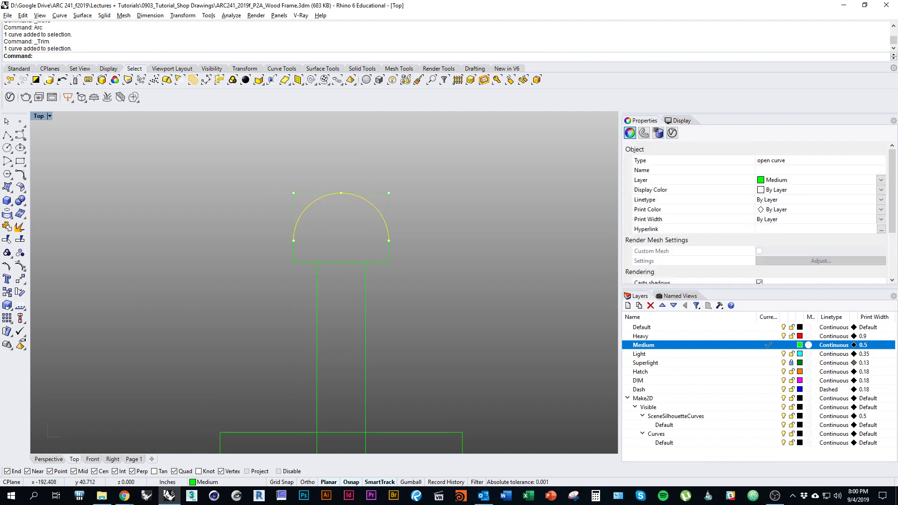
text(Scale)
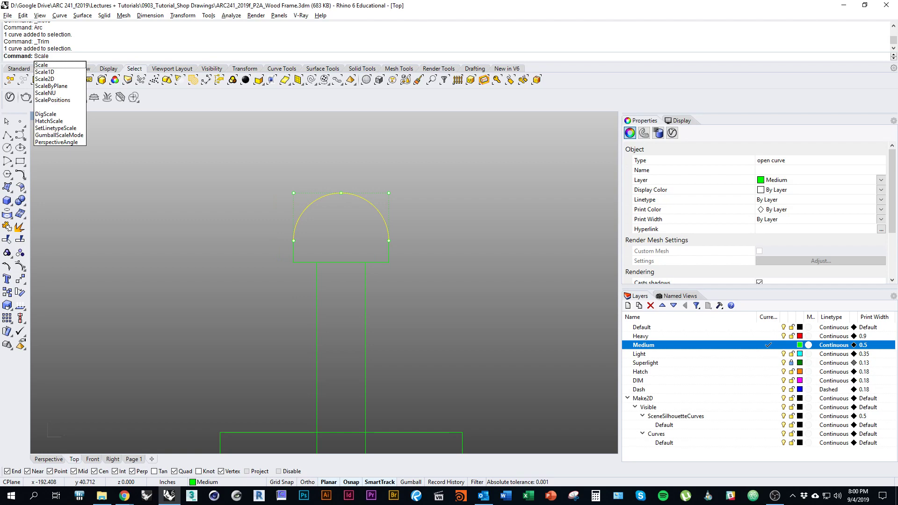
text(1D)
key(Return)
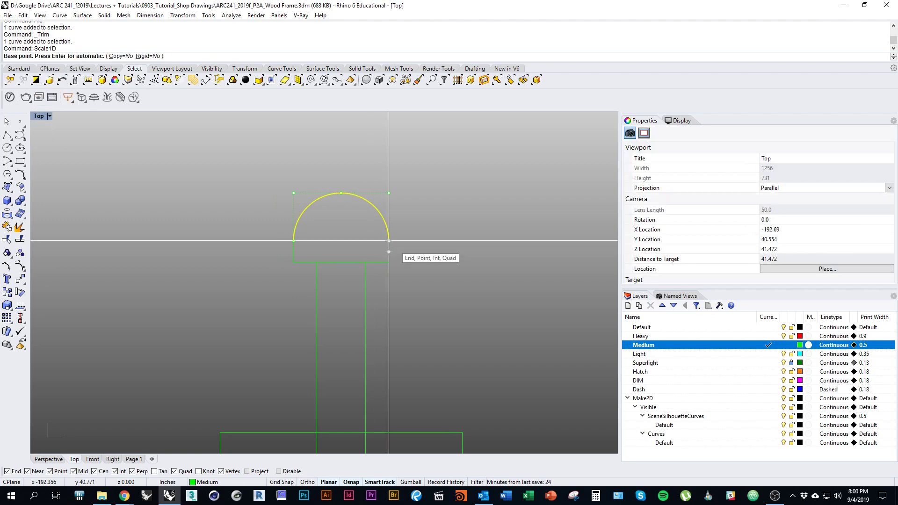
click(389, 240)
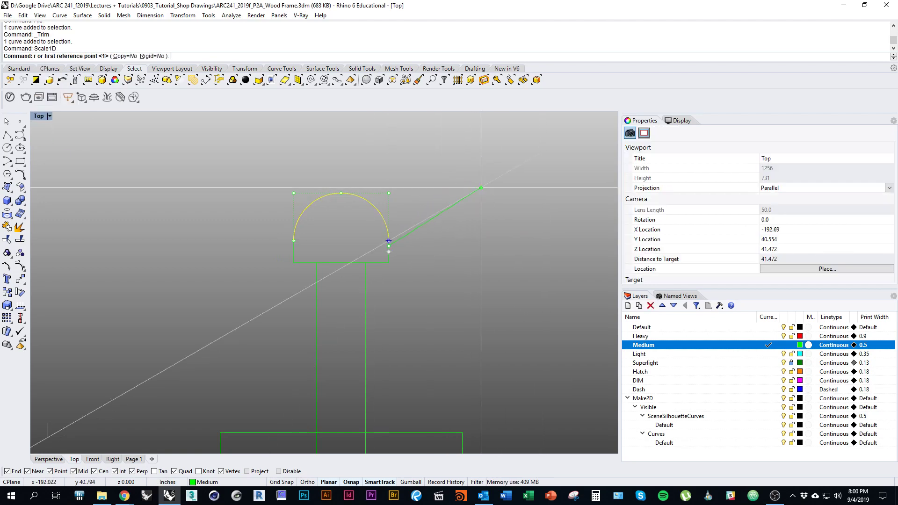
key(Escape)
Flatten the arc vertically with Scale1D from its right endpoint to a little under half its height.
scroll(382, 212, up, 7)
text(S)
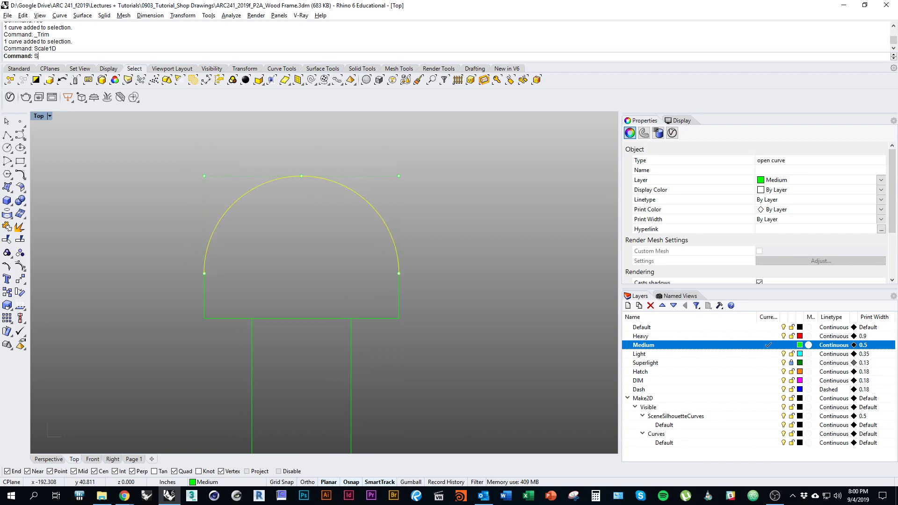
text(cale1D)
key(Return)
click(399, 273)
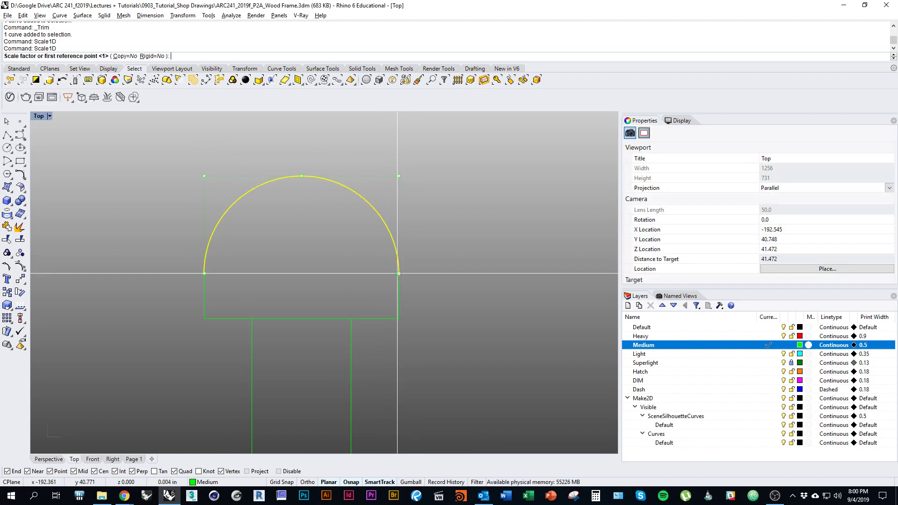
click(399, 139)
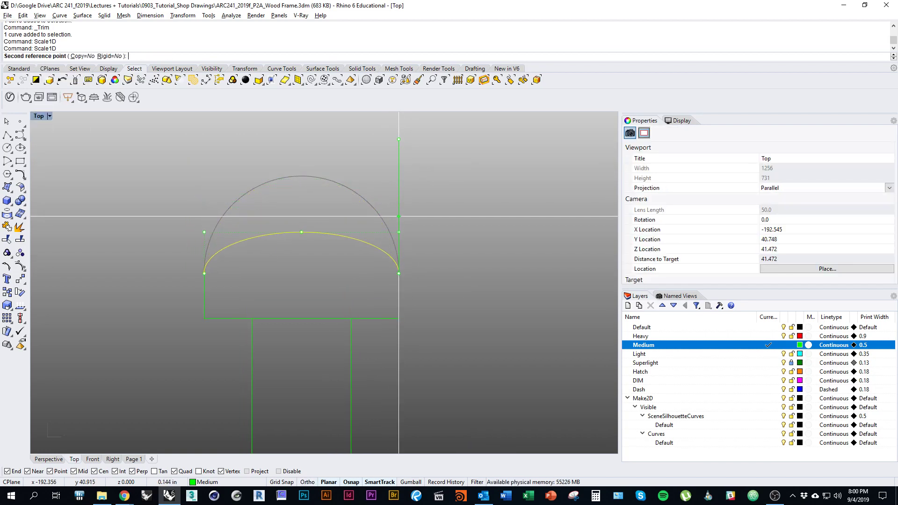
click(398, 216)
right_drag(399, 216, 386, 181)
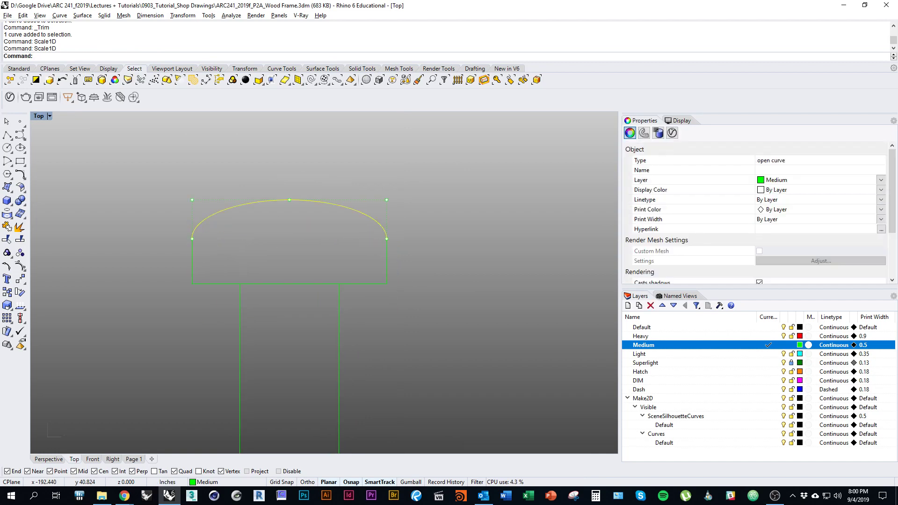
Thin the screw head by raising its base edge and lowering the domed top through the curves' control points.
click(193, 268)
drag(181, 272, 387, 262)
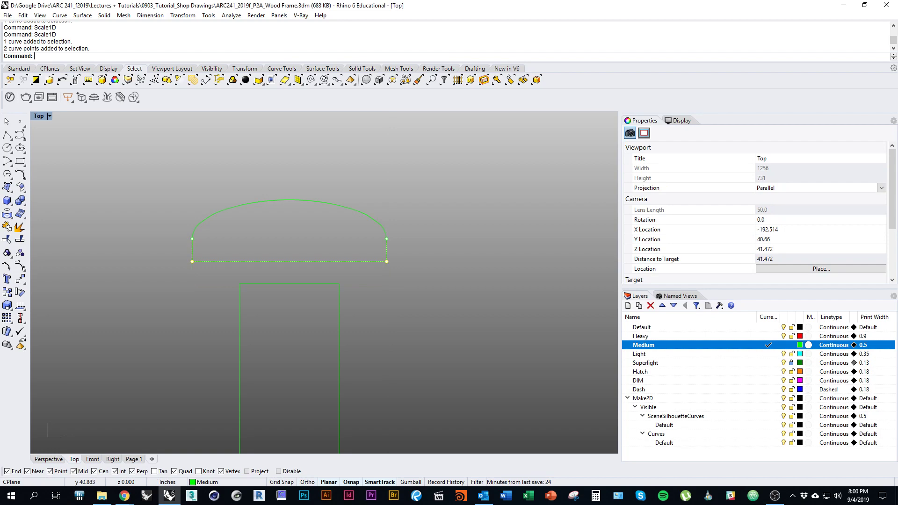
drag(141, 186, 381, 246)
drag(438, 187, 45, 257)
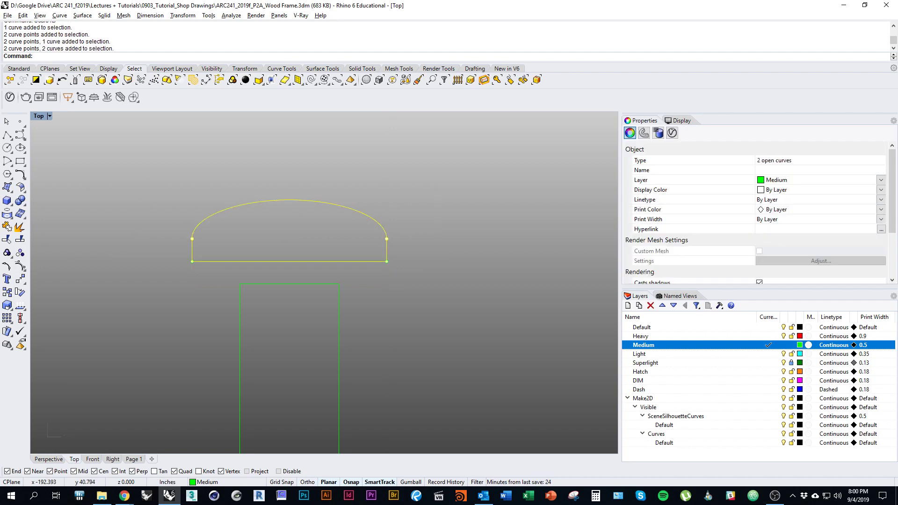
key(F10)
drag(156, 174, 442, 245)
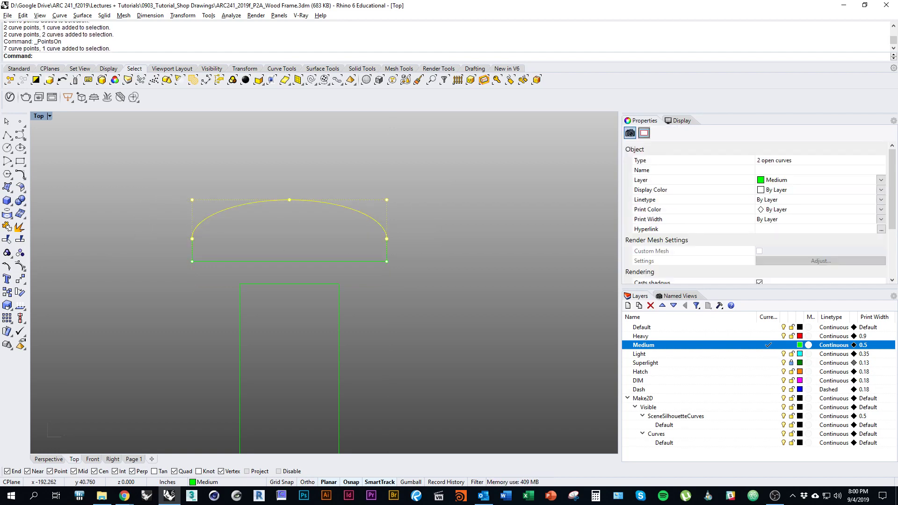
drag(289, 200, 290, 208)
drag(155, 176, 451, 226)
drag(289, 207, 290, 218)
key(Escape)
key(Escape)
Move the reshaped screw head straight down from its base midpoint to the midpoint of the shank's top edge.
scroll(341, 214, down, 6)
drag(209, 196, 427, 250)
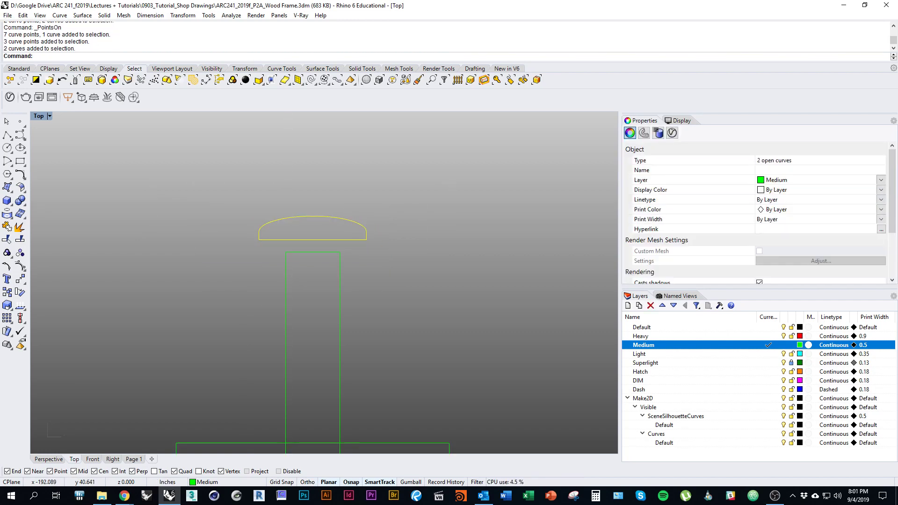
text(m)
key(Return)
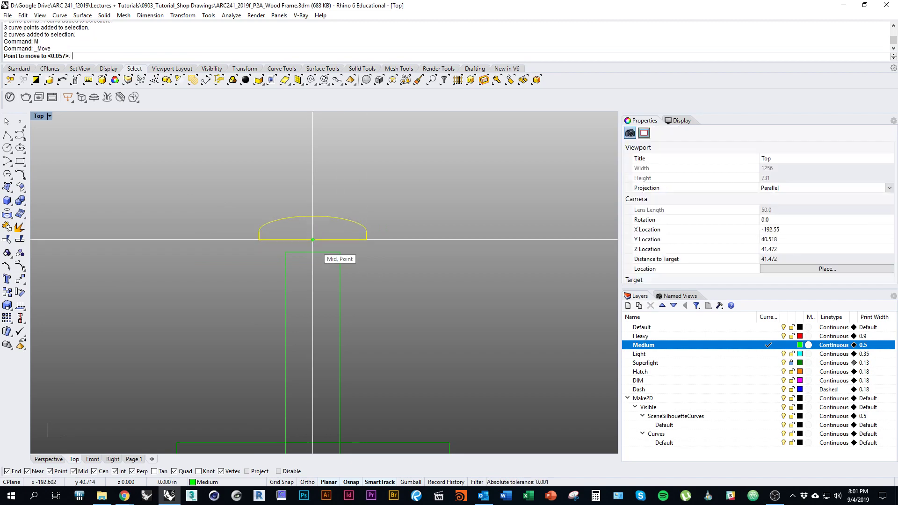
click(313, 240)
click(313, 253)
right_drag(362, 279, 360, 210)
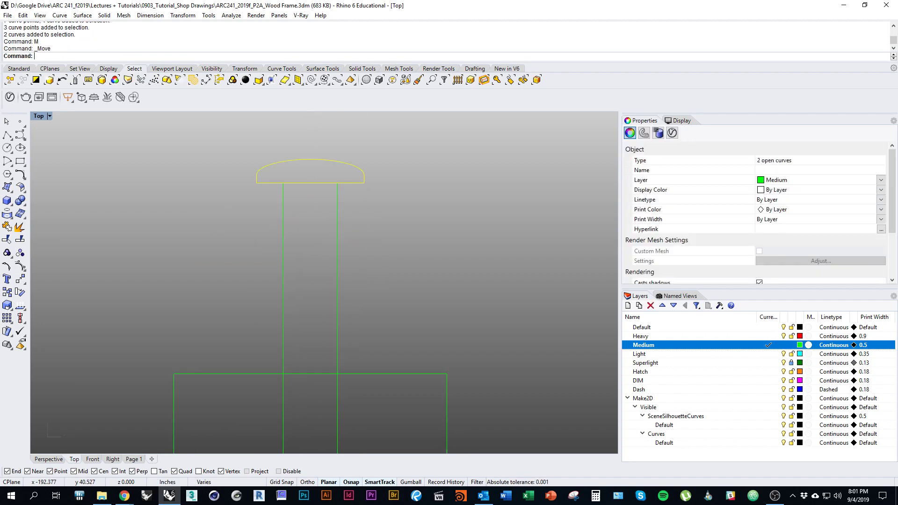
scroll(359, 210, down, 4)
drag(416, 255, 303, 190)
Switch to the Project 2 assignment in Chrome, check the hardware in the wood-to-seat connection detail, and return to Rhino.
key(alt+Tab)
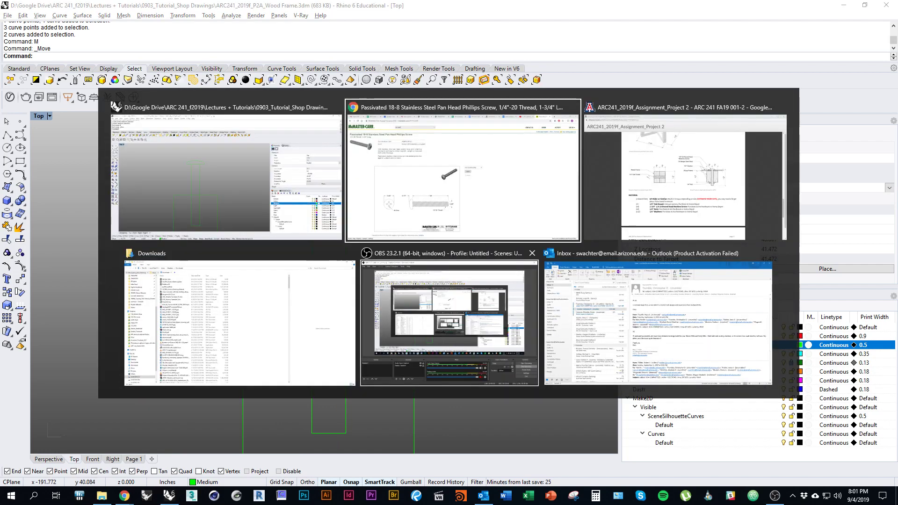
key(alt+Tab)
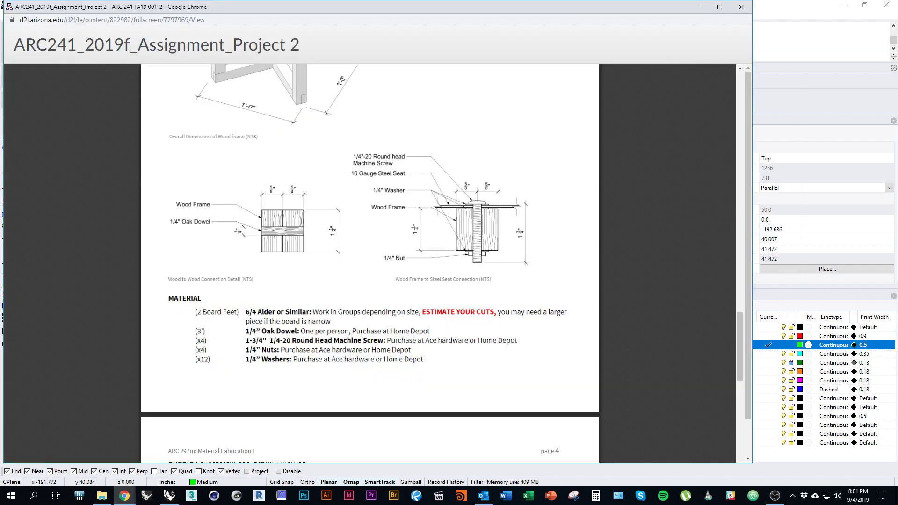
key(alt+Tab)
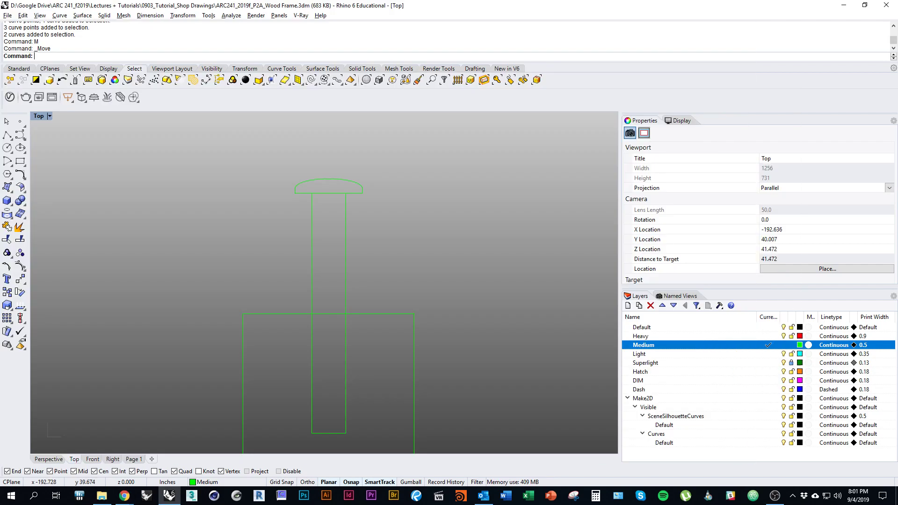
Switch to the McMaster-Carr page in Chrome, go back to the screws catalog and search for "washer".
key(alt+Tab)
key(alt+Tab)
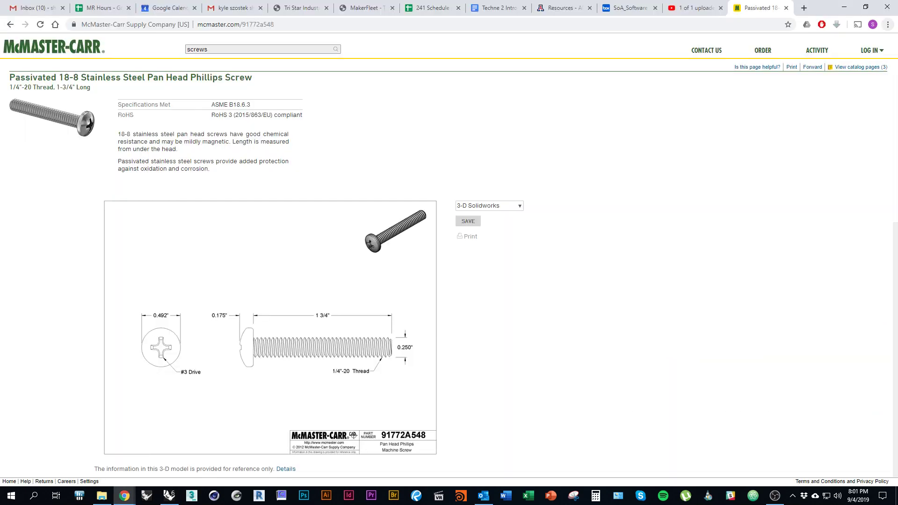
key(alt+Left)
key(alt+Left)
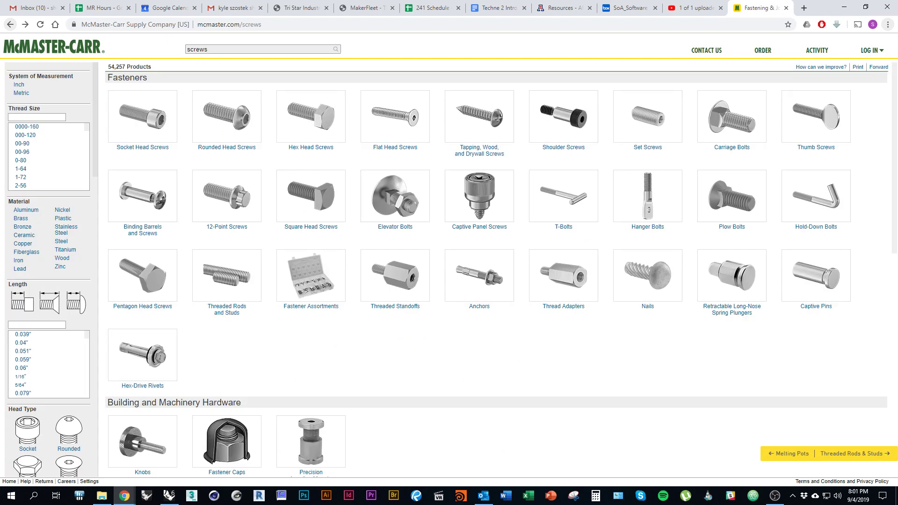
click(202, 49)
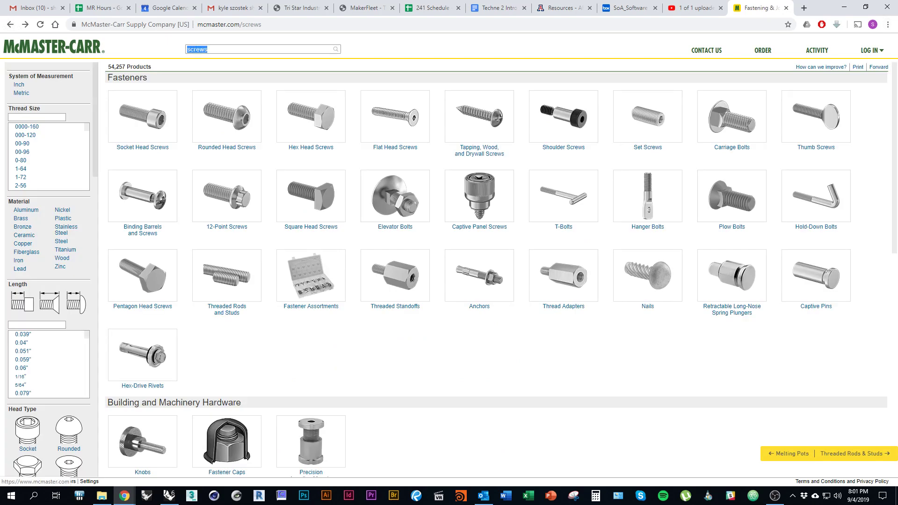
text(washer)
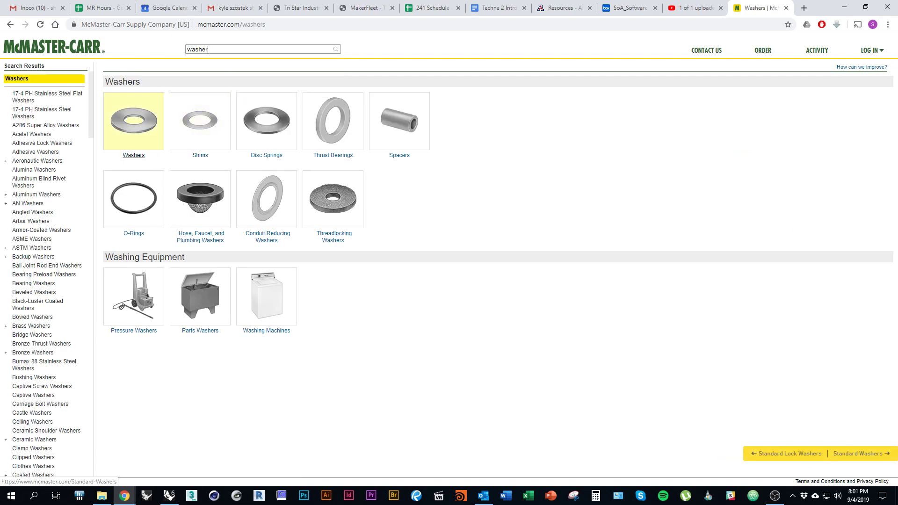
Open the standard Washers category and its conventional flat washers listing.
click(134, 121)
click(134, 131)
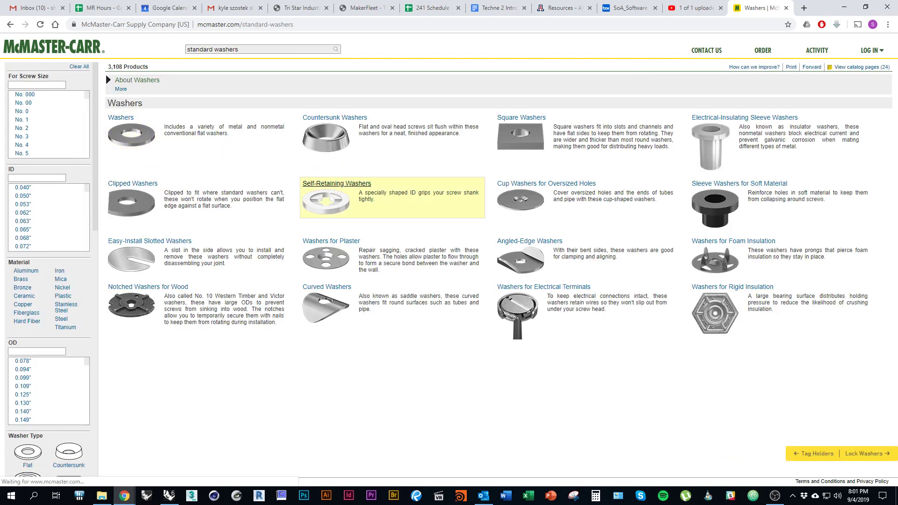
click(134, 131)
click(132, 134)
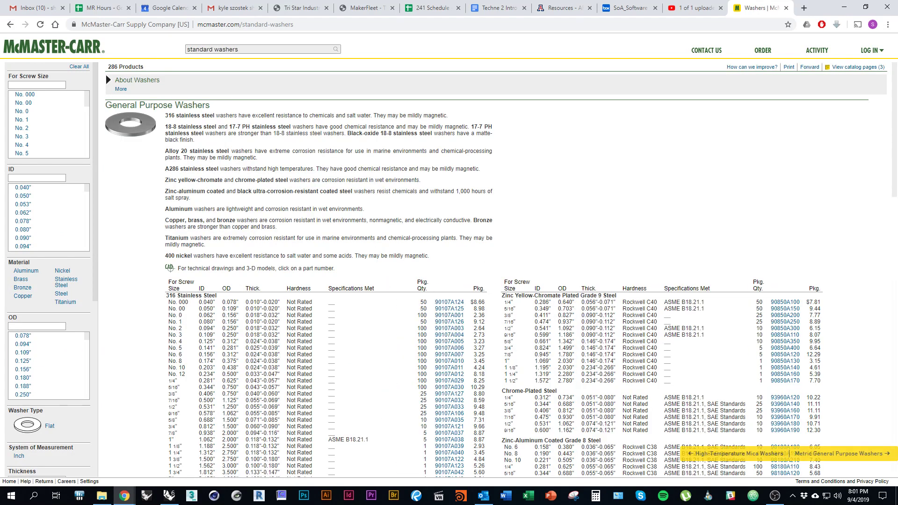
Filter the general purpose washers to a 0.265" ID and open the dimensioned drawing of the aluminum 1/4" washer.
scroll(375, 327, down, 1)
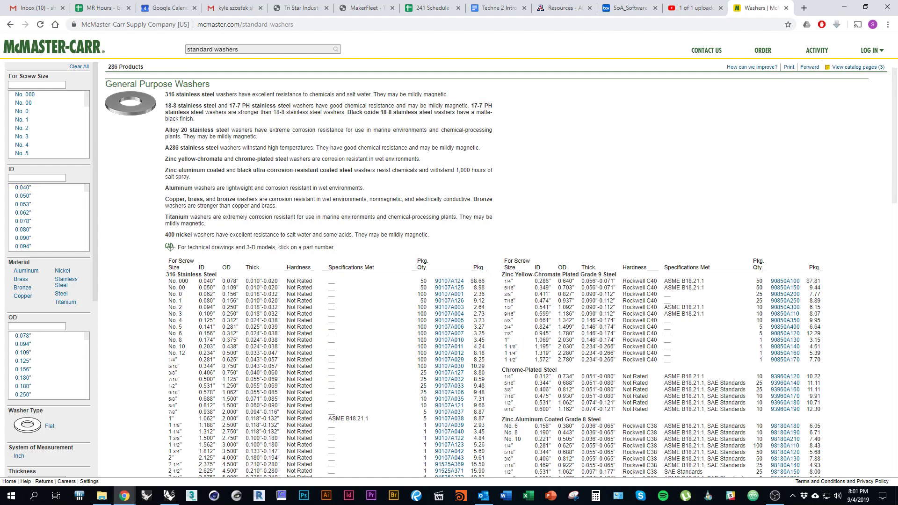
scroll(28, 229, down, 4)
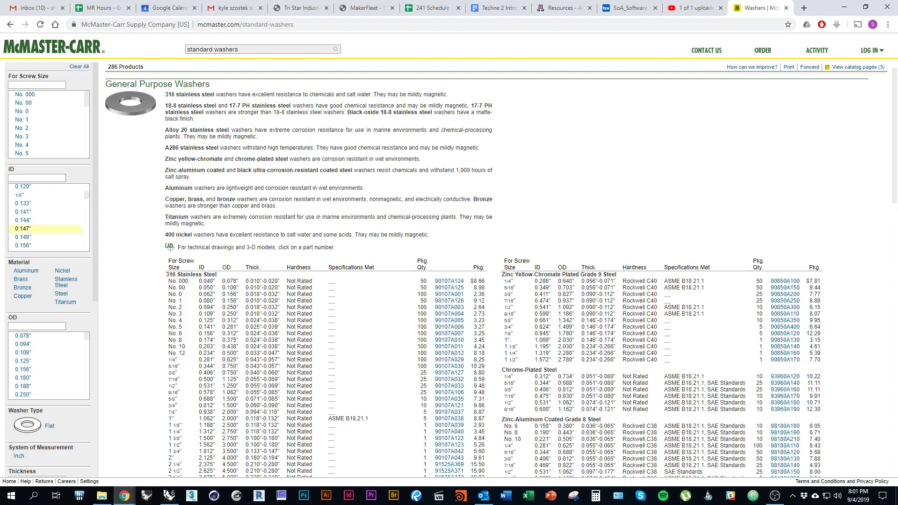
scroll(28, 229, up, 2)
scroll(47, 218, down, 2)
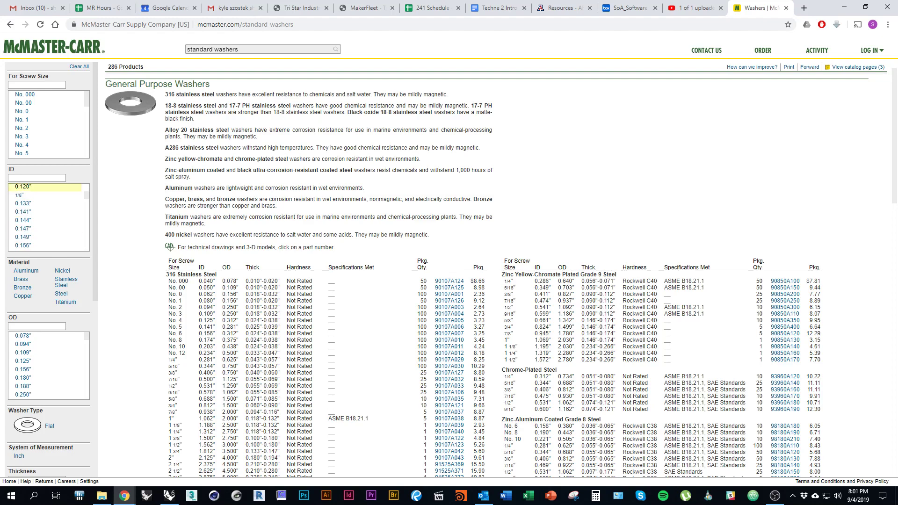
scroll(47, 187, down, 3)
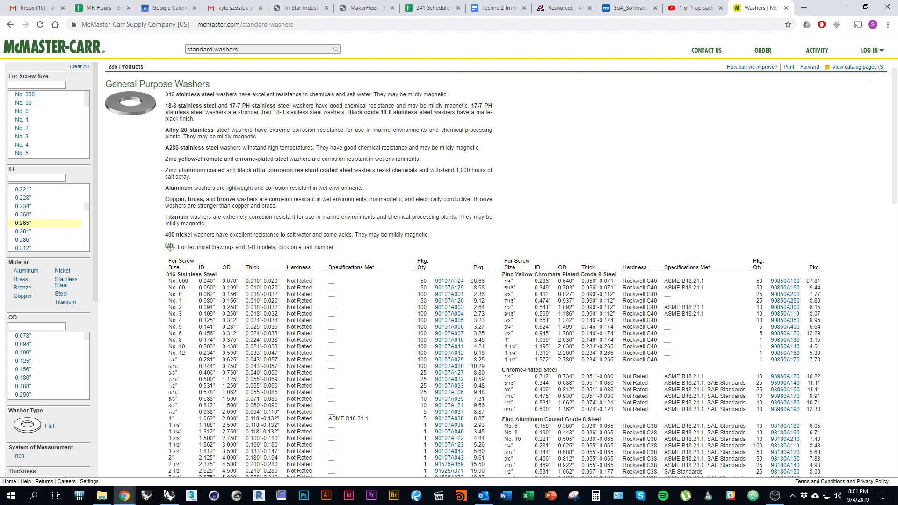
click(24, 222)
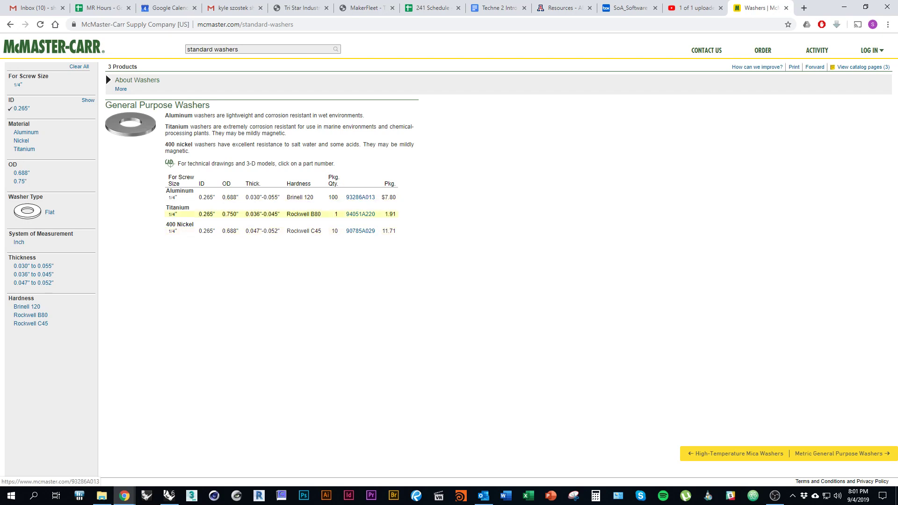
click(360, 197)
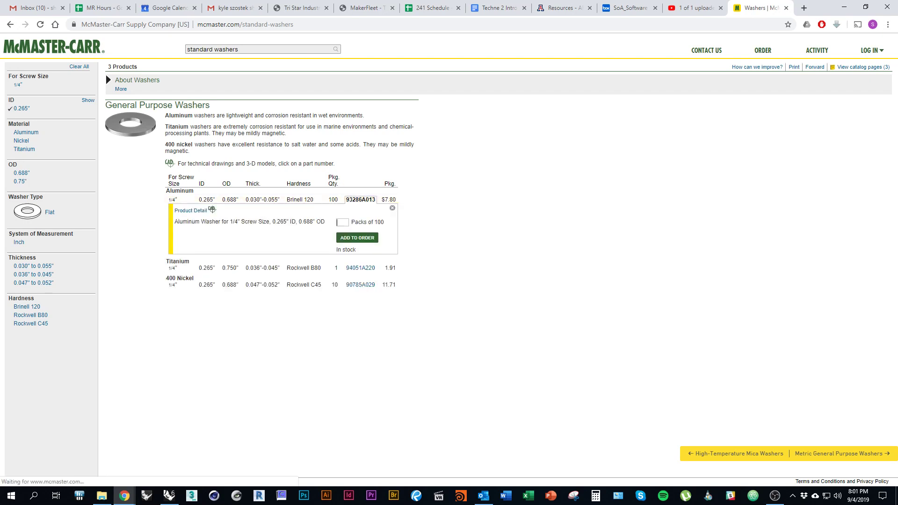
scroll(450, 281, down, 2)
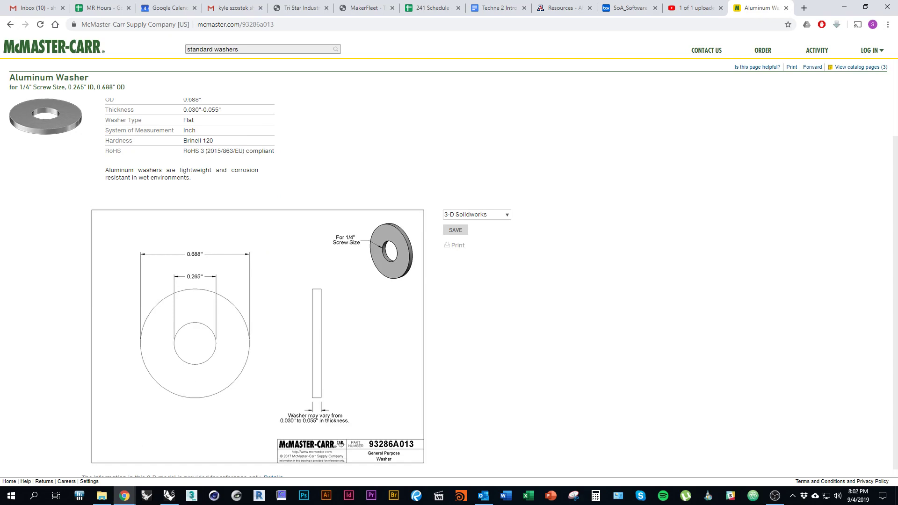
Switch to Rhino and draw a horizontal 0.265-inch line to the right of the shank for the washer's inner diameter.
key(alt+Tab)
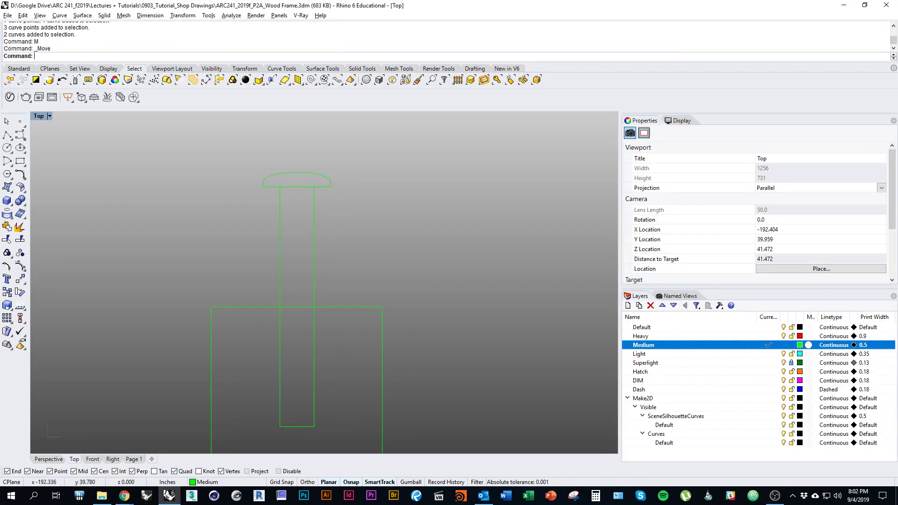
text(rec)
key(Escape)
text(line)
key(Return)
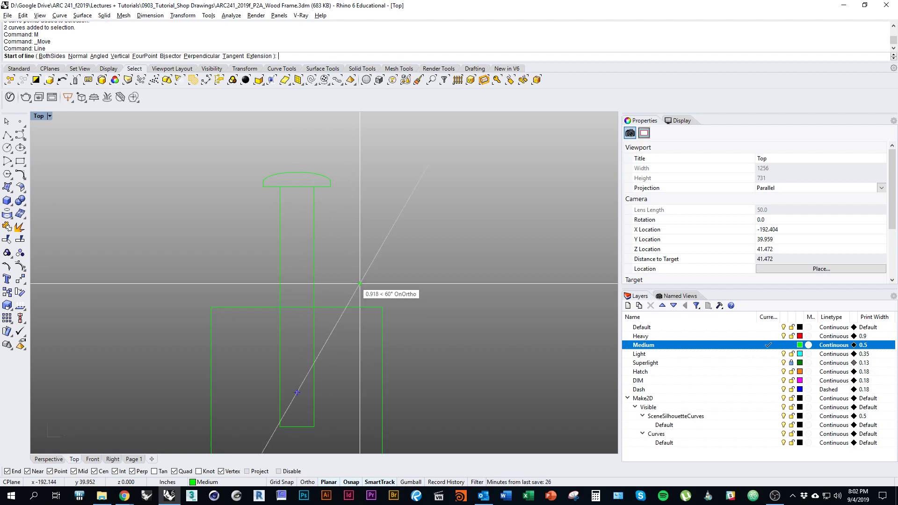
click(355, 257)
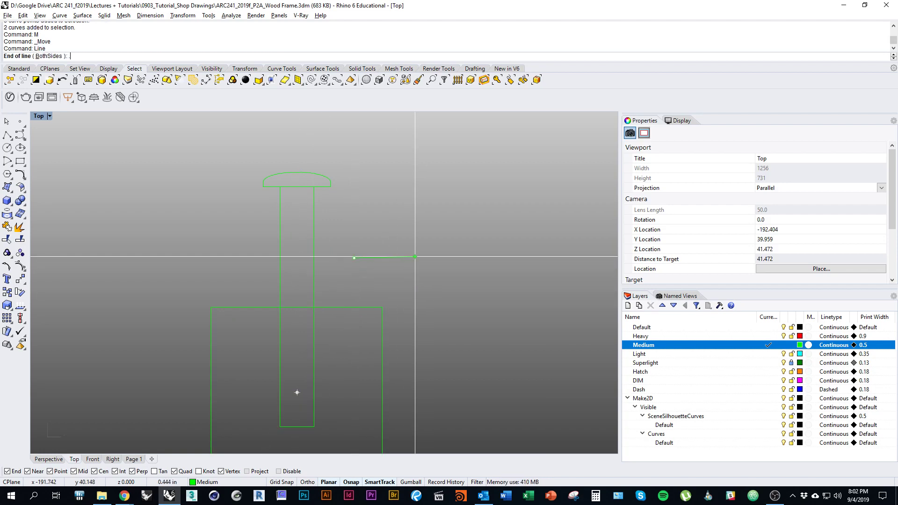
text(.265)
key(Return)
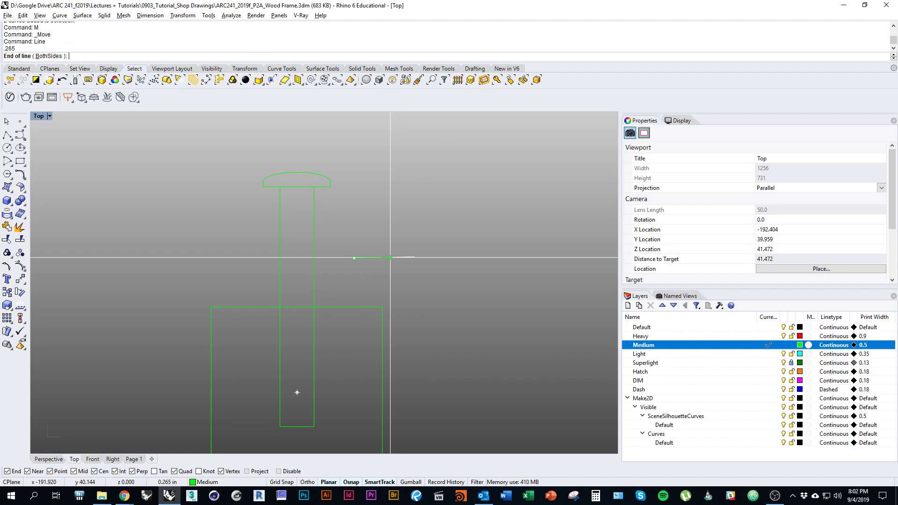
shift+click(390, 258)
Draw a horizontal 0.688-inch line just above the 0.265-inch line for the washer's outer diameter.
right_drag(416, 269, 409, 327)
right_click(408, 327)
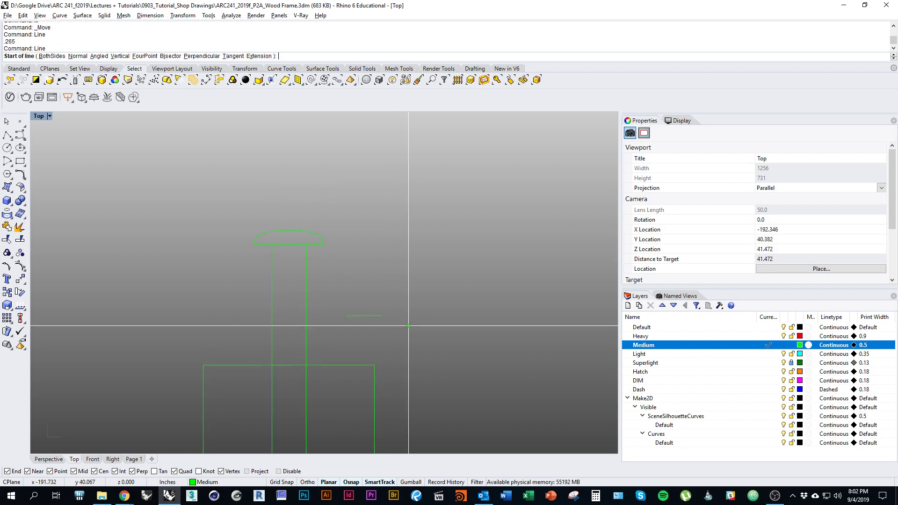
click(350, 293)
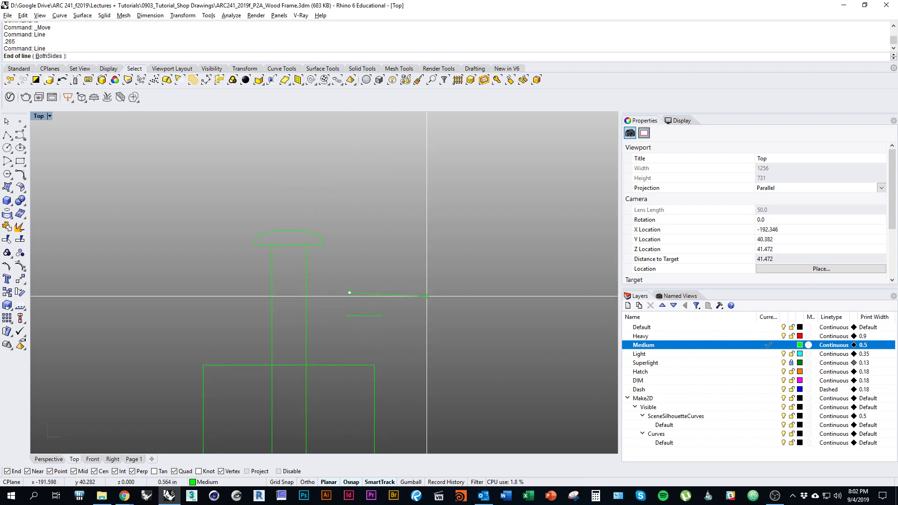
text(.688)
key(Return)
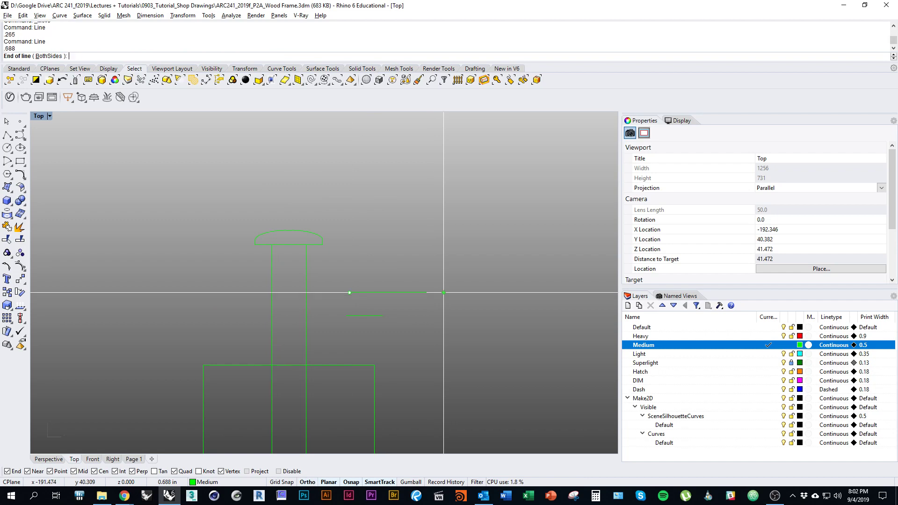
shift+click(444, 292)
Move the 0.265-inch line by its midpoint so it sits centred just below the 0.688-inch line.
right_drag(388, 308, 411, 311)
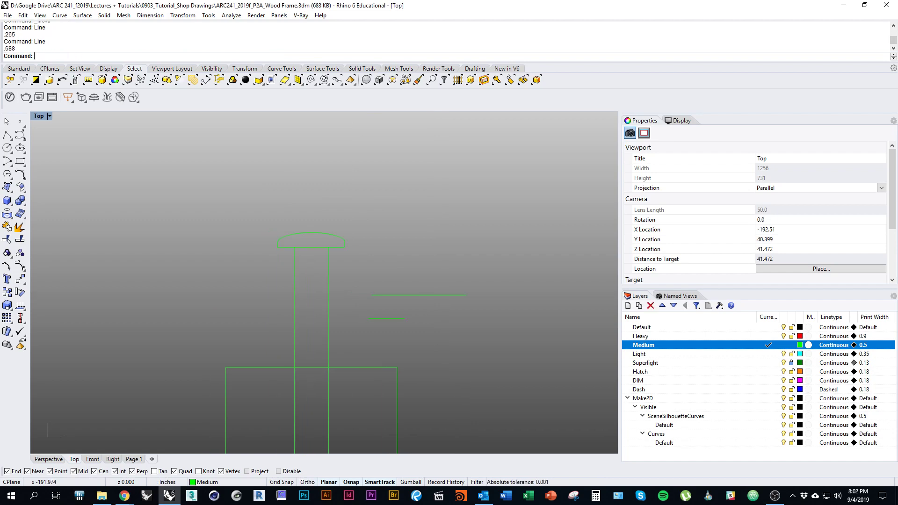
click(396, 318)
text(m)
key(Return)
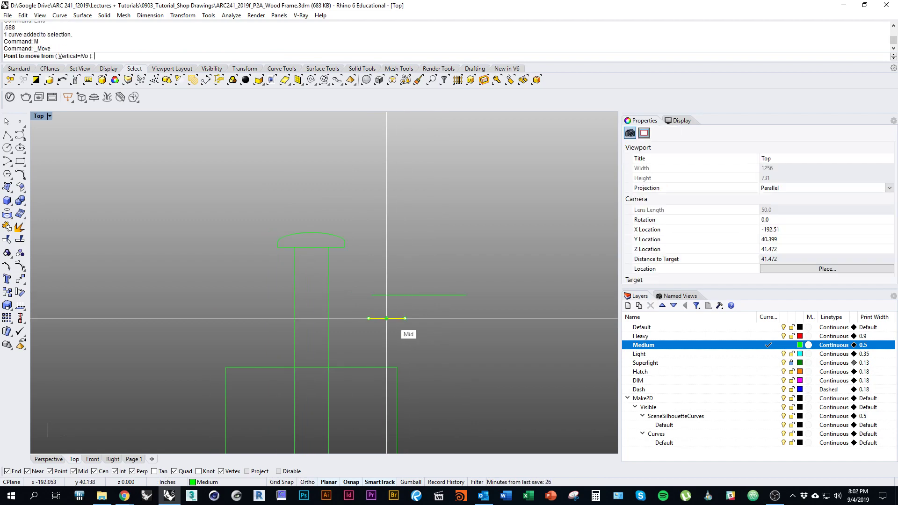
click(387, 318)
click(419, 308)
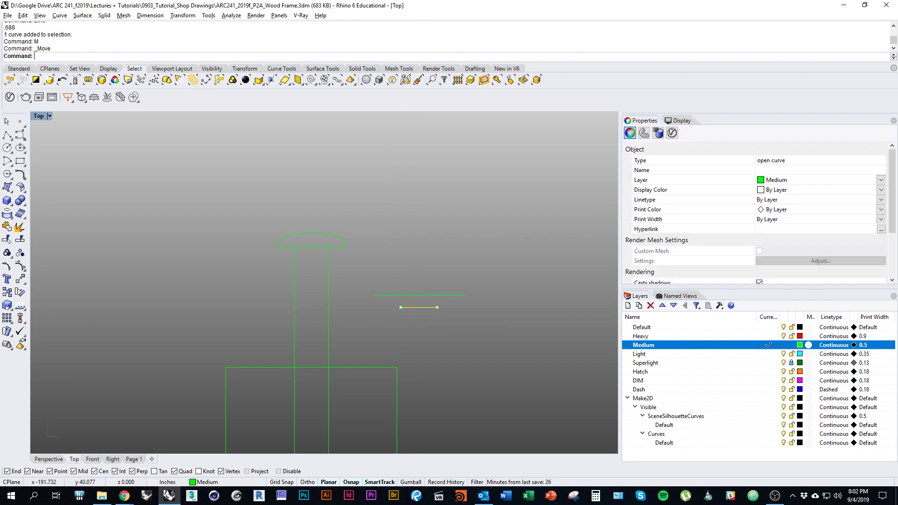
Draw vertical lines up from both ends of the 0.265-inch line so that they cross the 0.688-inch line.
scroll(459, 280, up, 4)
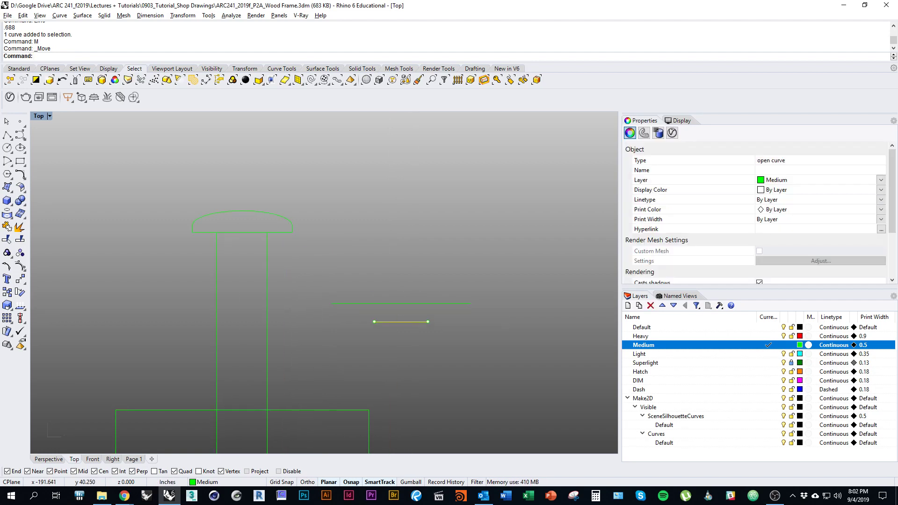
text(line)
key(Return)
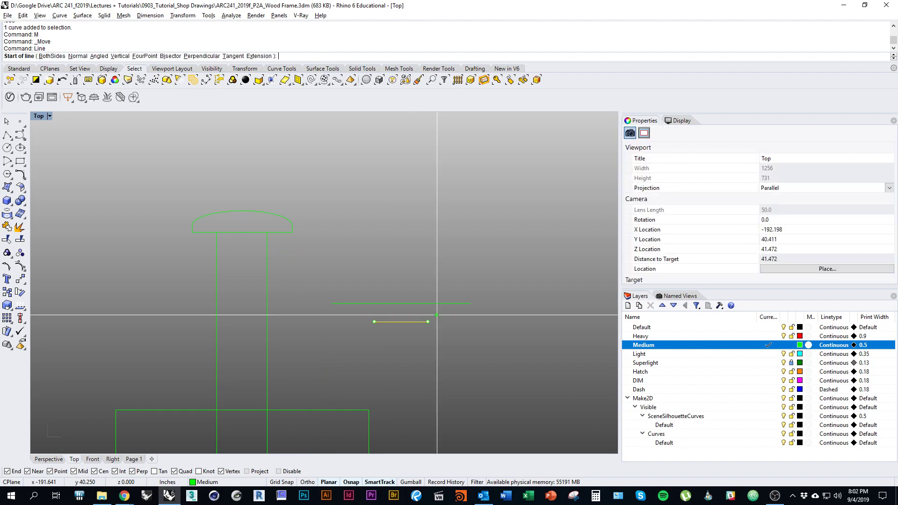
click(428, 322)
shift+click(428, 285)
key(Return)
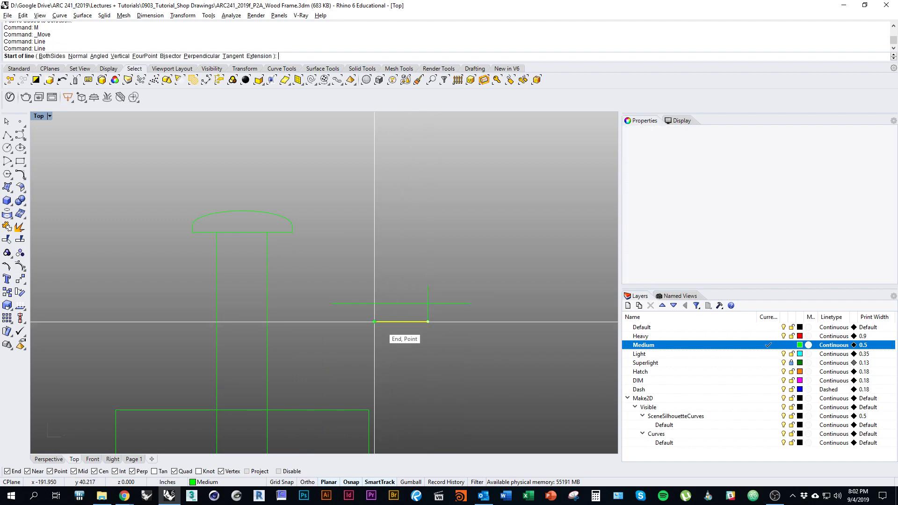
click(374, 321)
click(375, 294)
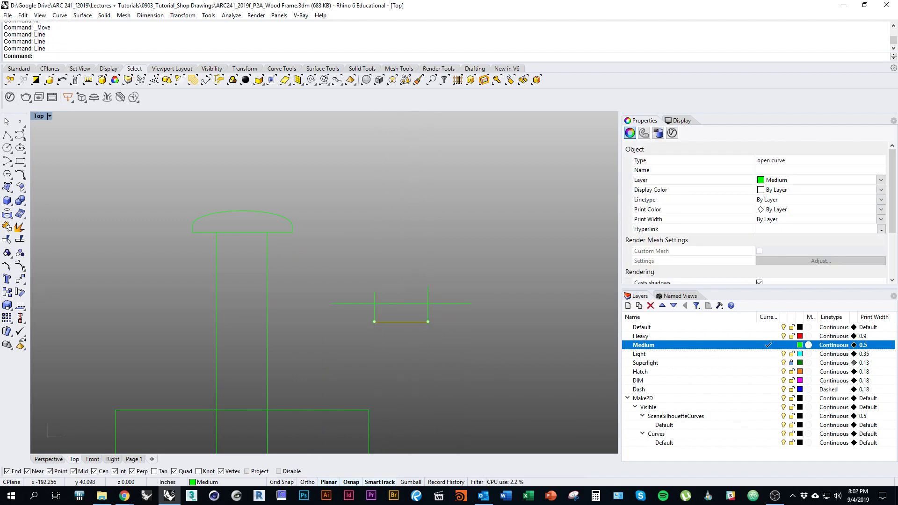
key(Escape)
Trim away the 0.688-inch line's middle portion between the verticals and the vertical stubs above it.
scroll(406, 224, down, 4)
drag(344, 252, 473, 304)
scroll(406, 287, up, 4)
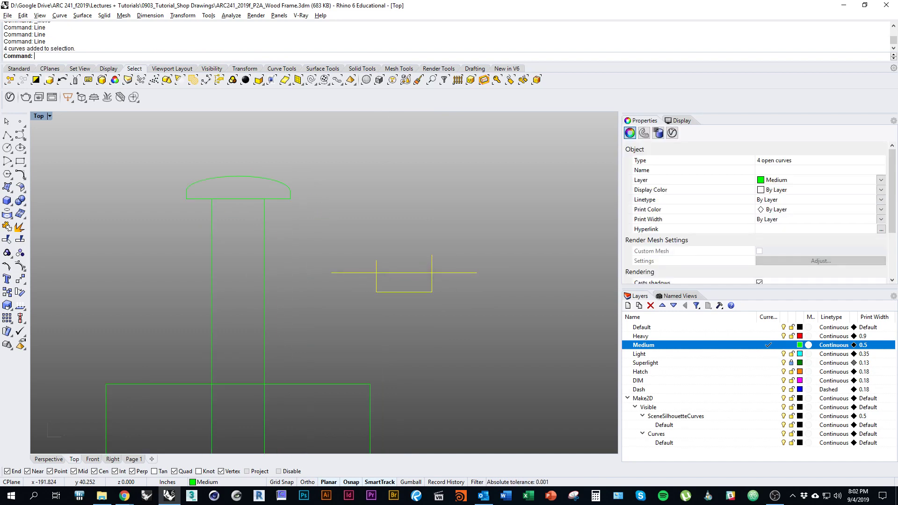
scroll(403, 285, up, 2)
key(ctrl+t)
click(439, 261)
click(408, 270)
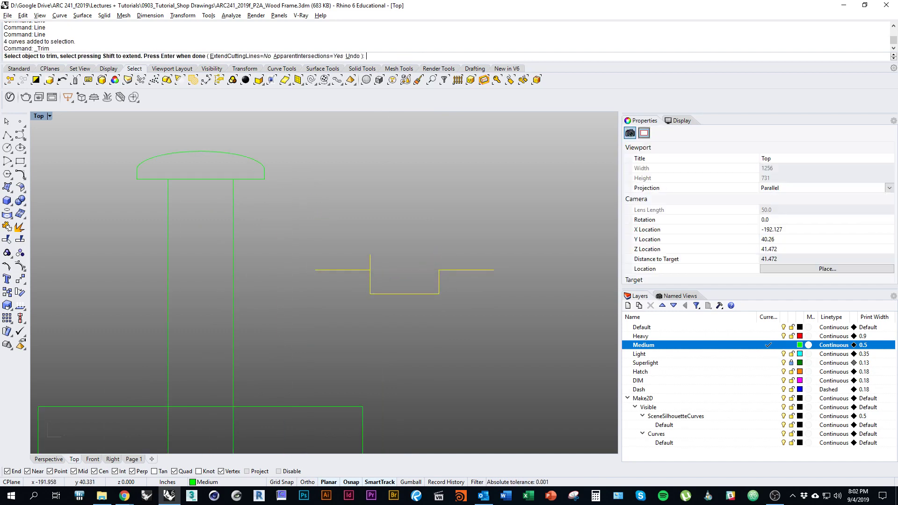
click(370, 263)
key(Return)
Delete the horizontal 0.265-inch line joining the lower ends of the two verticals.
click(398, 294)
text(d)
key(Return)
scroll(398, 294, down, 3)
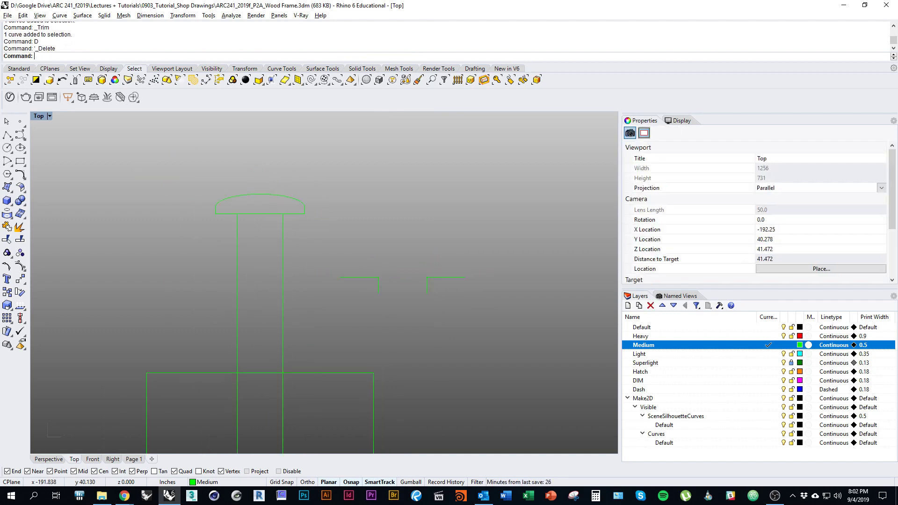
Check the washer's thickness on its McMaster-Carr page, and back in Rhino delete the two short vertical lines.
key(alt+Tab)
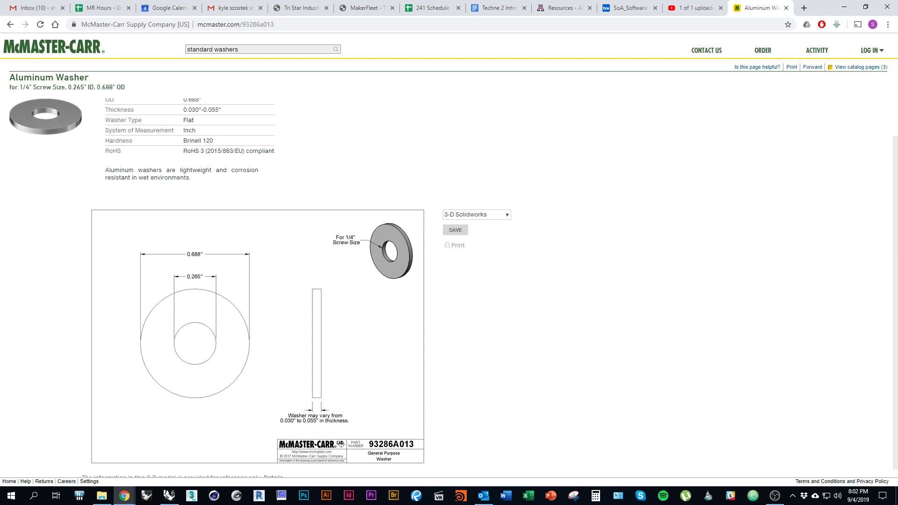
key(alt+Tab)
right_drag(421, 267, 405, 283)
scroll(405, 282, up, 3)
click(417, 305)
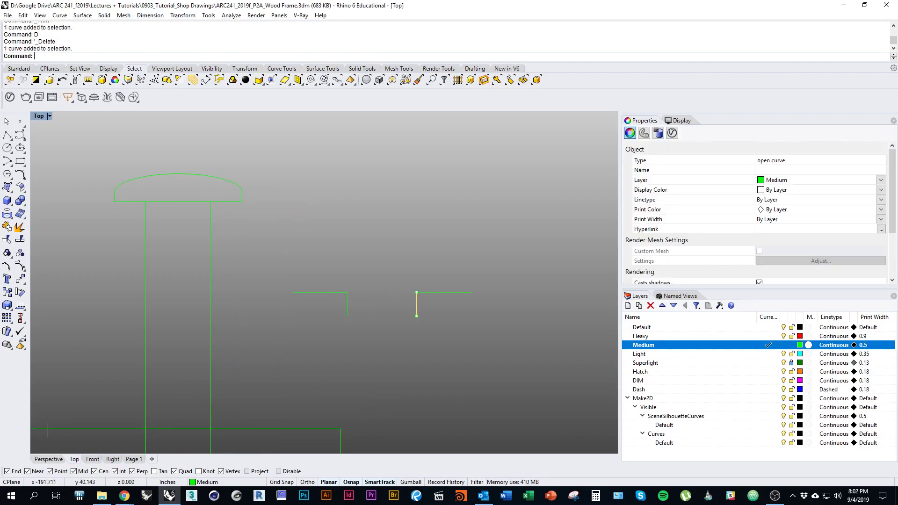
drag(449, 343, 333, 307)
text(d)
key(Return)
drag(435, 304, 405, 313)
text(d)
key(Return)
Offset both remaining horizontal washer segments 0.04 inch downward for the washer thickness.
drag(351, 284, 532, 354)
drag(459, 321, 449, 285)
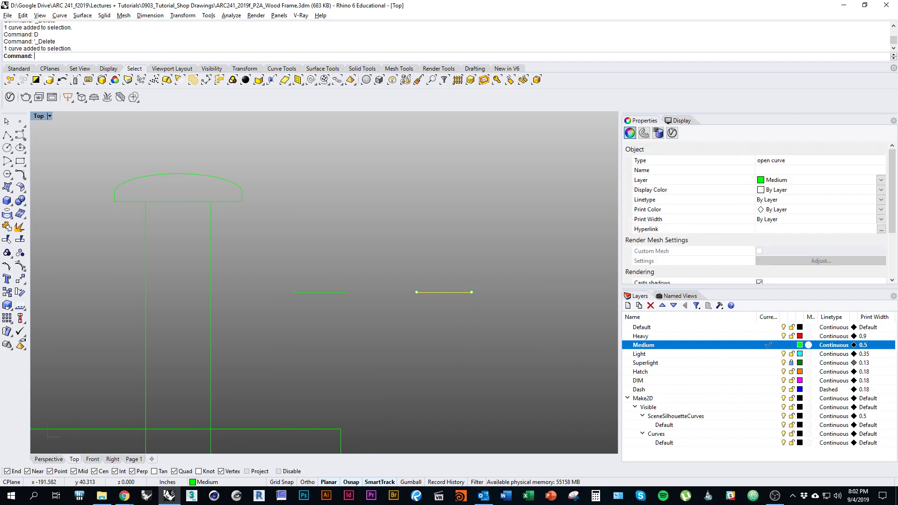
text(Offset)
key(Return)
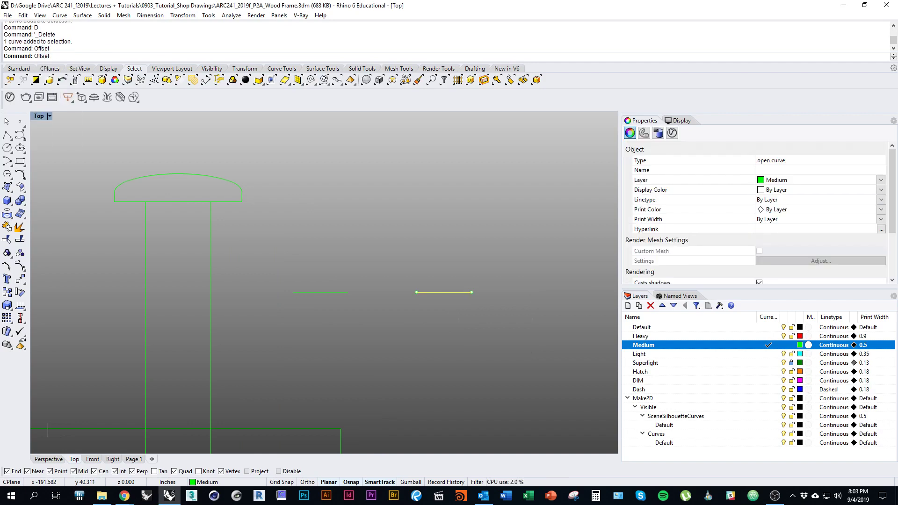
text(.04)
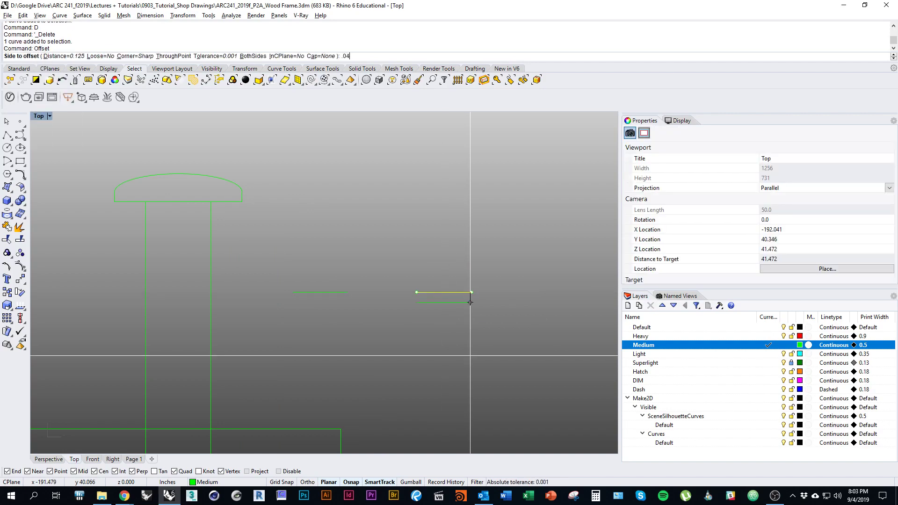
key(Return)
click(470, 356)
click(330, 293)
key(Return)
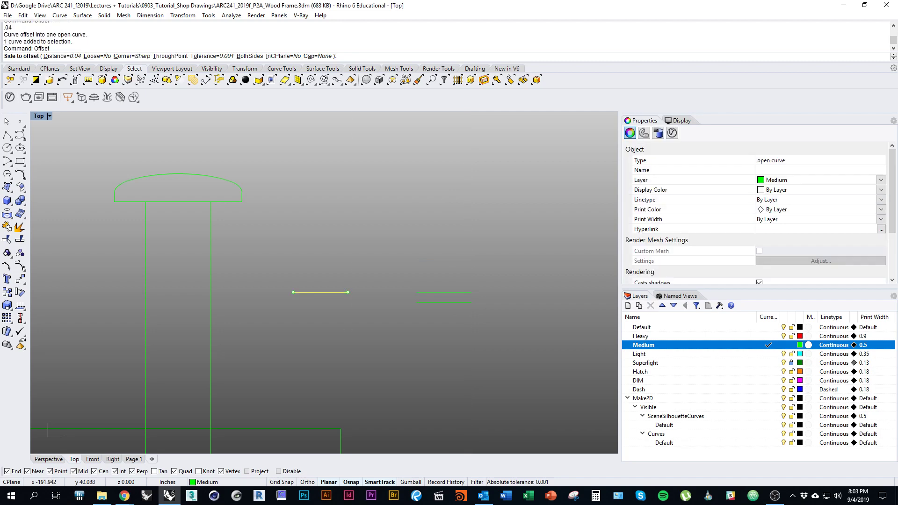
click(365, 356)
right_drag(377, 362, 385, 376)
key(Escape)
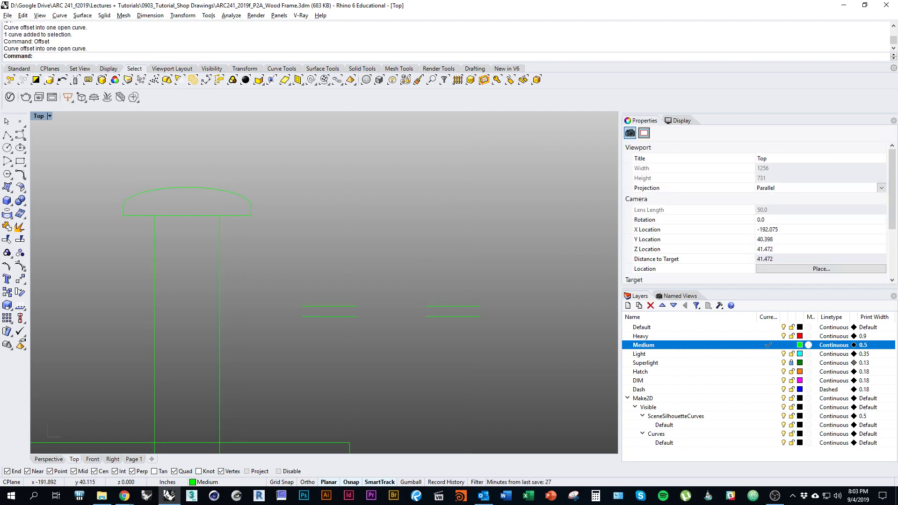
Close both ends of the left pair of washer lines with short vertical lines.
text(line)
key(Return)
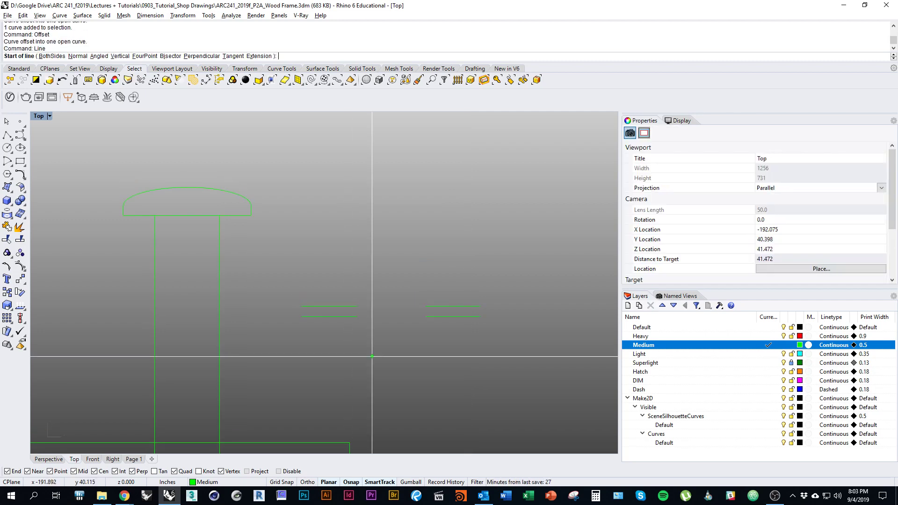
click(357, 306)
click(356, 316)
key(Return)
click(301, 306)
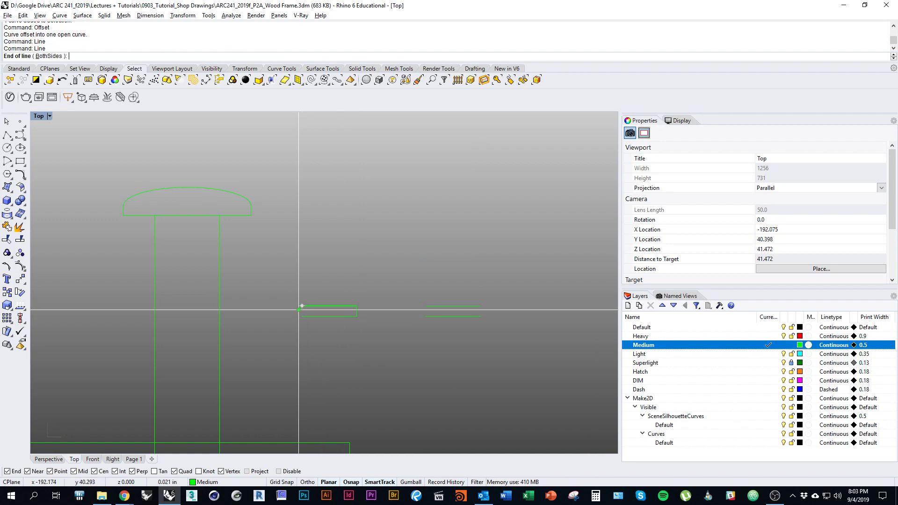
scroll(301, 306, up, 2)
key(ctrl+z)
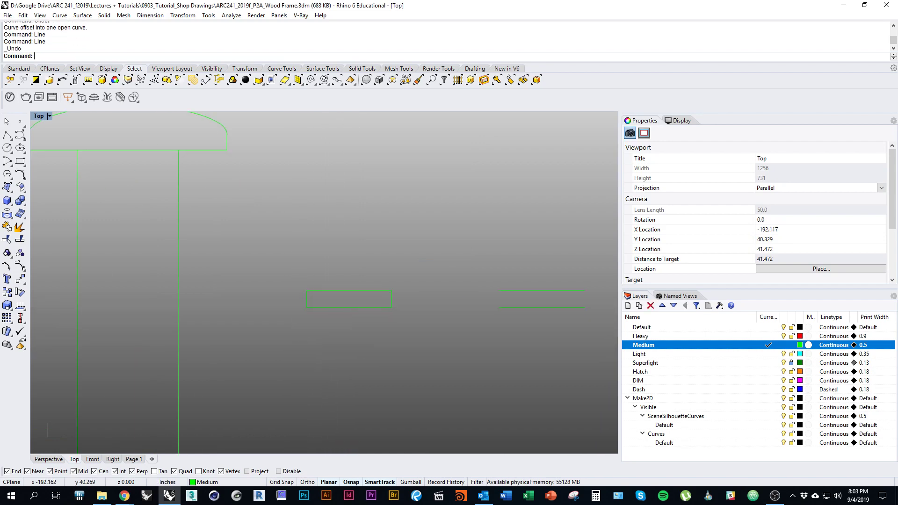
Close both ends of the right pair of washer lines with short vertical lines.
key(Return)
click(499, 290)
click(499, 307)
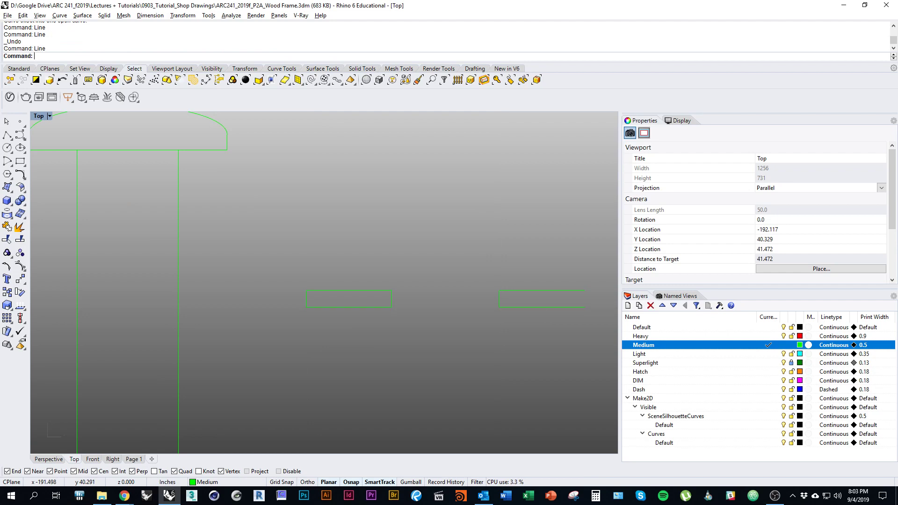
key(Return)
click(585, 291)
click(585, 308)
Join the eight washer lines into two closed rectangular profiles.
drag(593, 342, 272, 263)
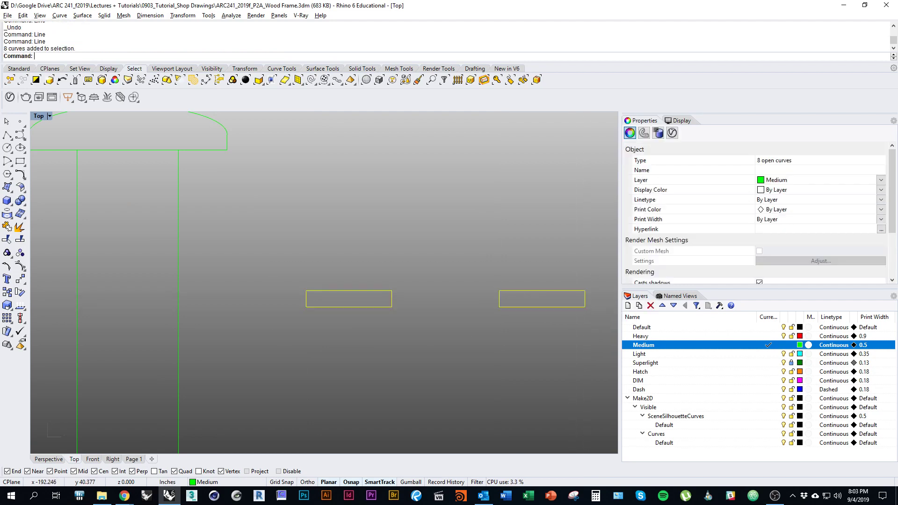
text(Join)
key(Return)
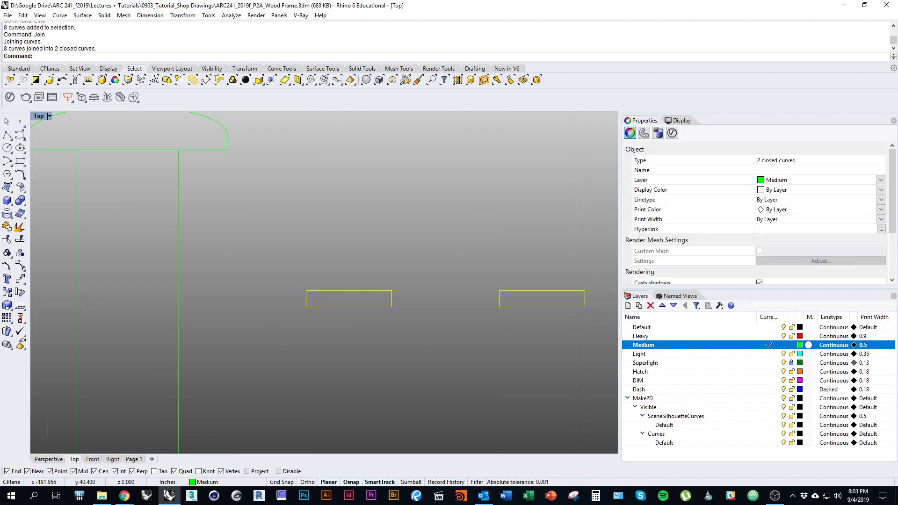
Move both washer profiles from the midpoint of their gap to the midpoint of the screw head's underside.
scroll(401, 267, down, 5)
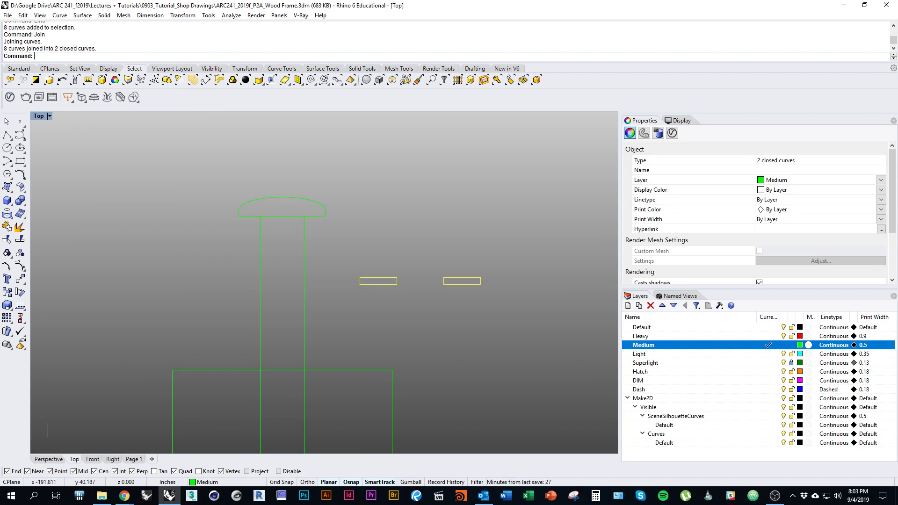
text(M)
key(Return)
scroll(374, 276, up, 4)
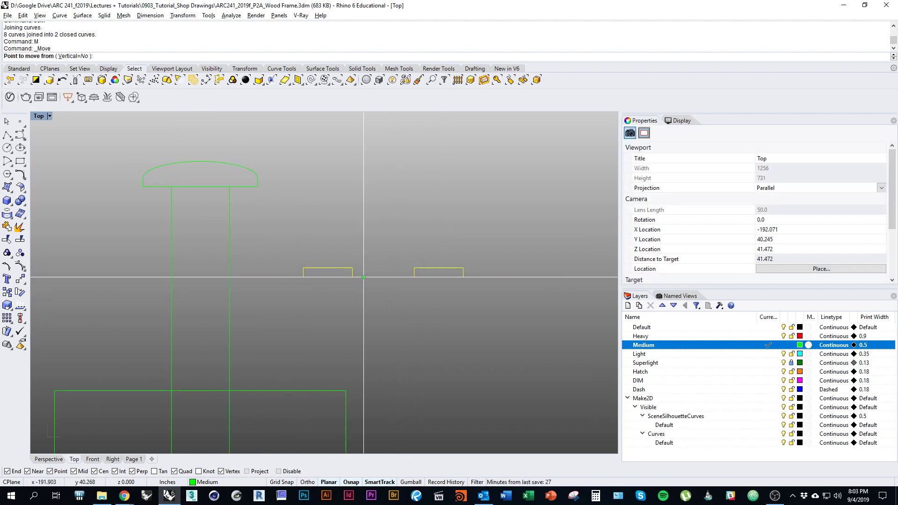
right_drag(364, 277, 390, 296)
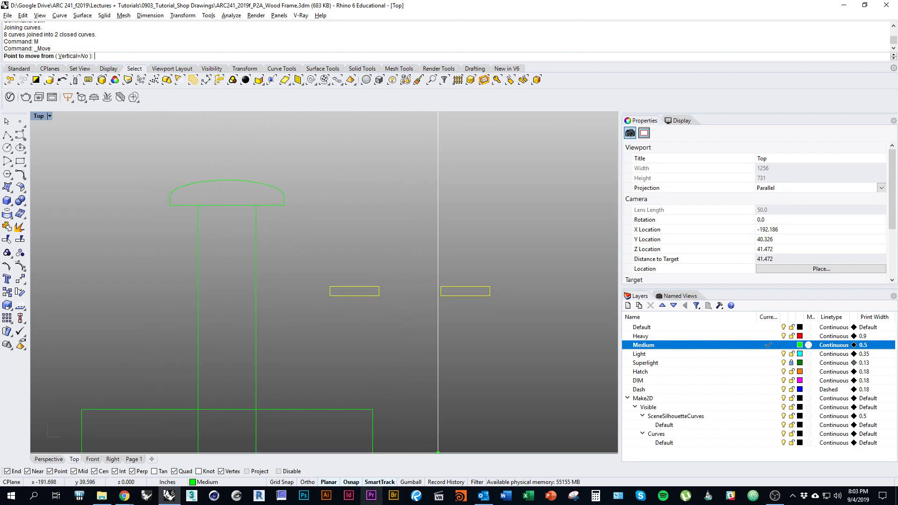
click(440, 286)
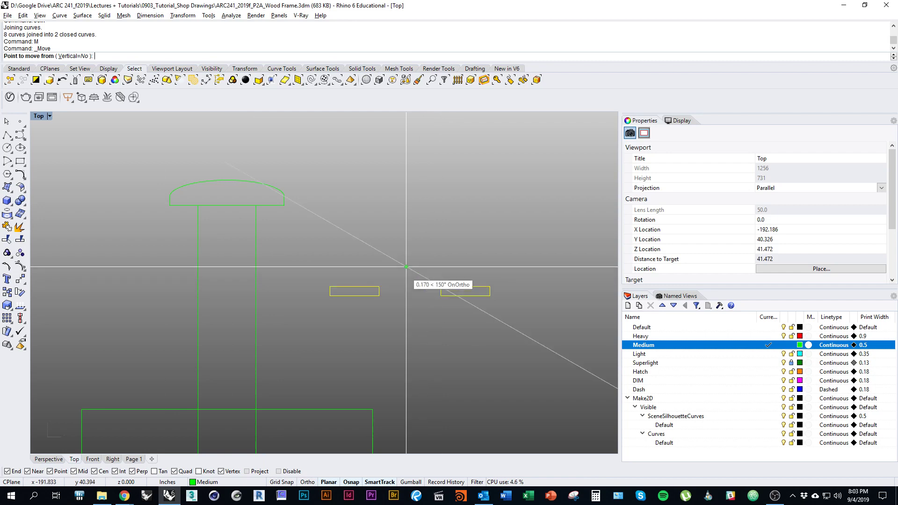
click(379, 286)
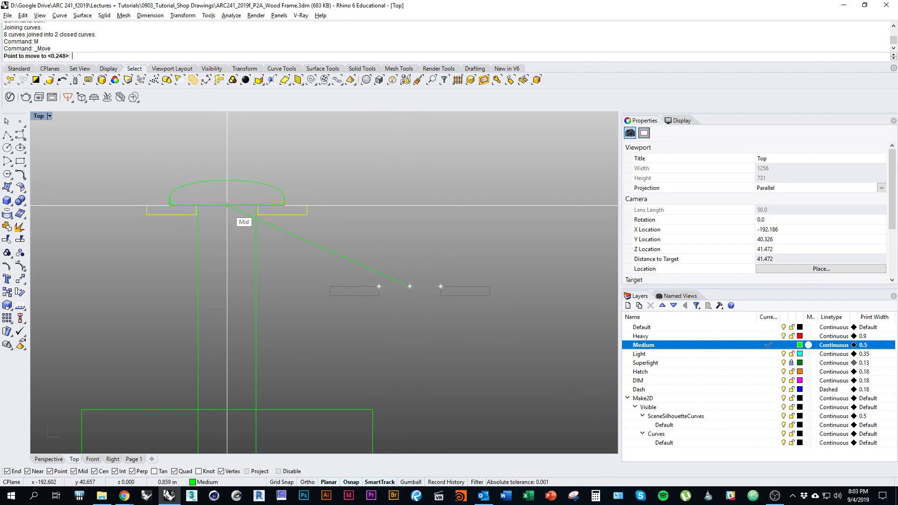
click(198, 205)
scroll(369, 278, down, 7)
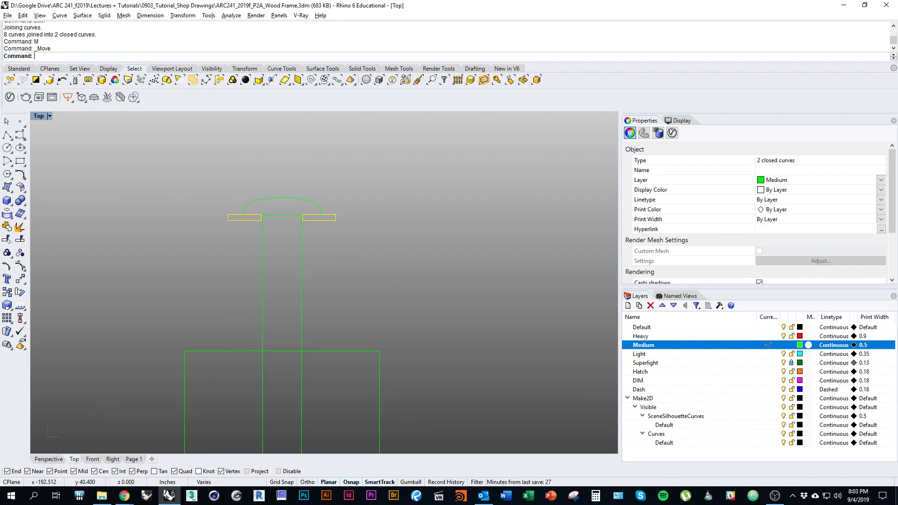
Check the washer arrangement in the Project 2 assignment's wood frame to steel seat connection detail, and return to Rhino.
key(alt+Tab)
key(alt+Tab)
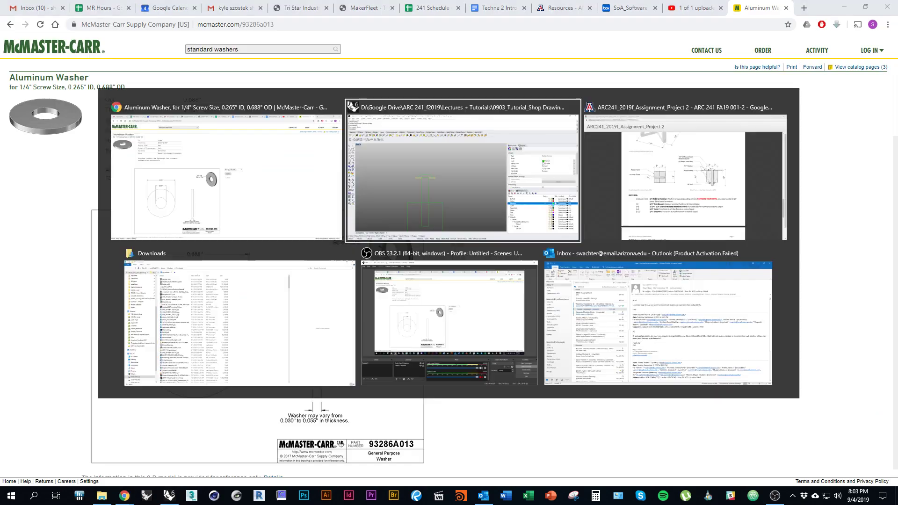
key(alt+Tab)
key(alt+Tab)
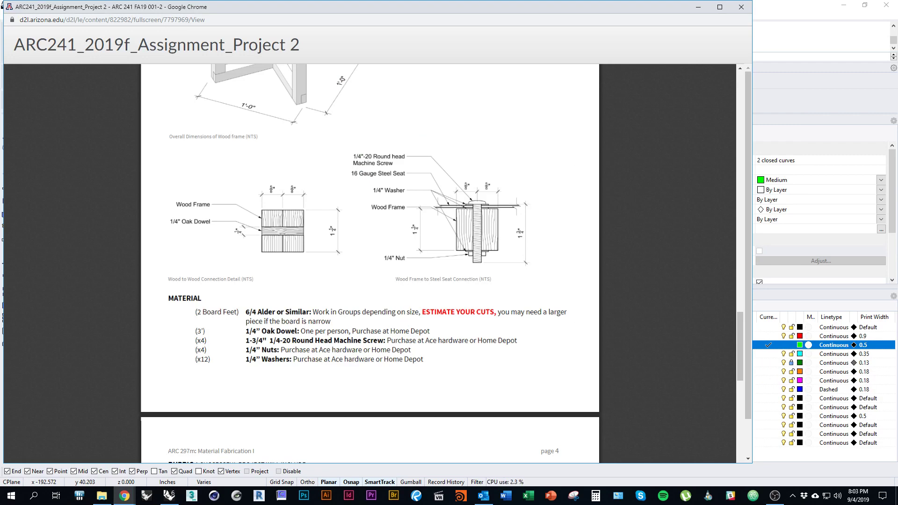
key(alt+Tab)
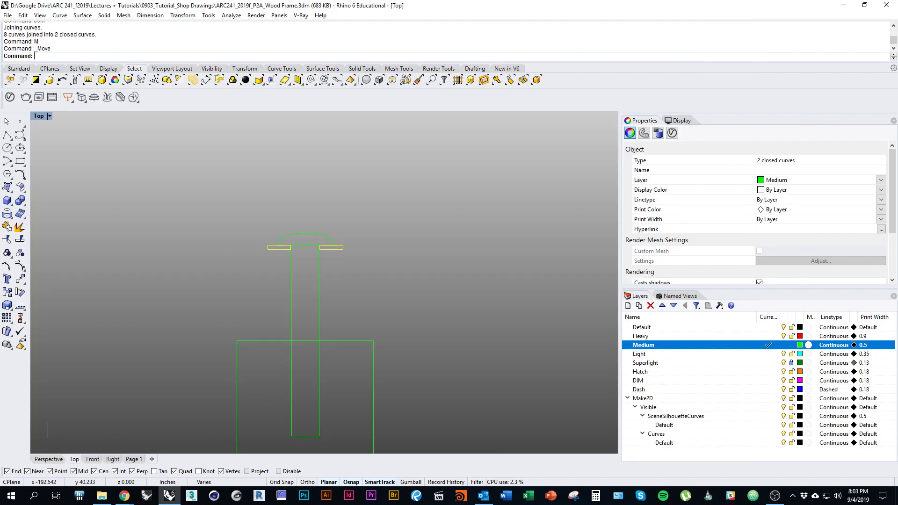
Copy both washer profiles directly beneath the originals to stack a second washer under the screw head.
right_drag(357, 260, 303, 284)
scroll(364, 246, up, 5)
click(364, 239)
shift+click(276, 239)
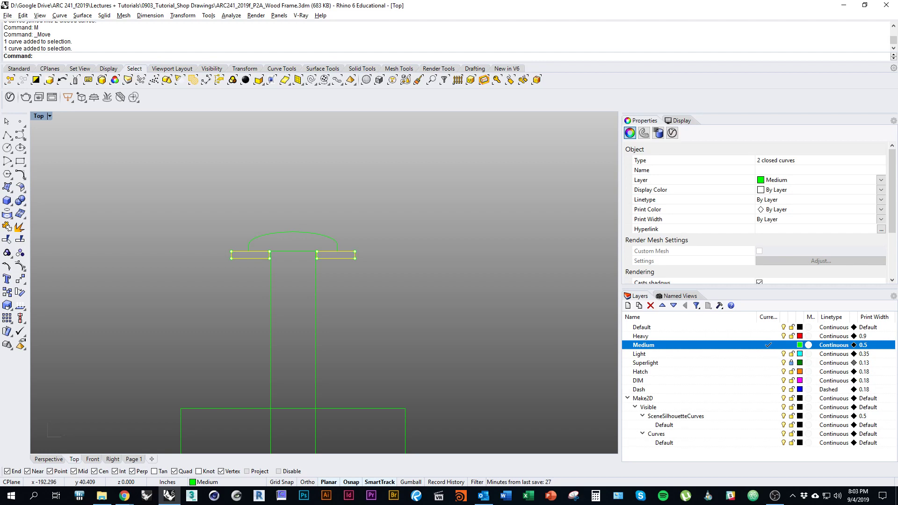
text(Copy)
key(Return)
scroll(338, 310, up, 3)
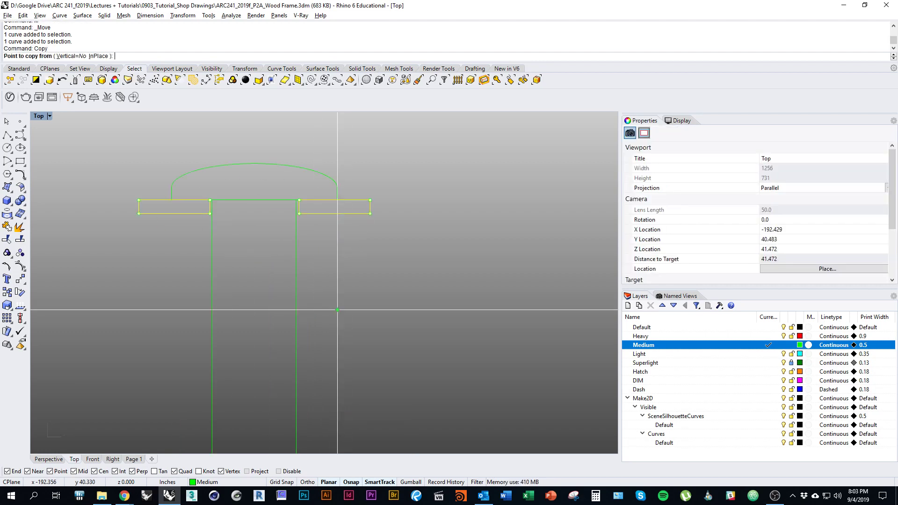
scroll(338, 310, up, 3)
click(288, 169)
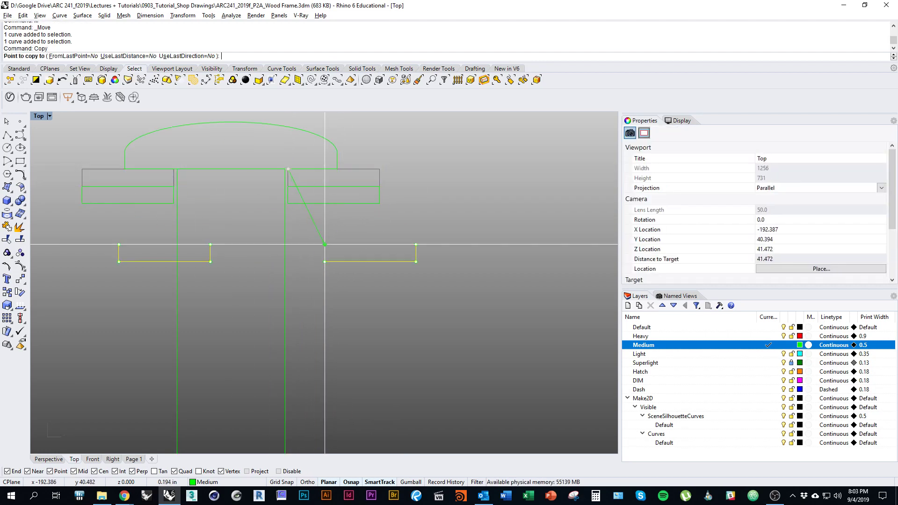
key(Escape)
right_drag(325, 245, 337, 280)
scroll(337, 280, down, 2)
key(Escape)
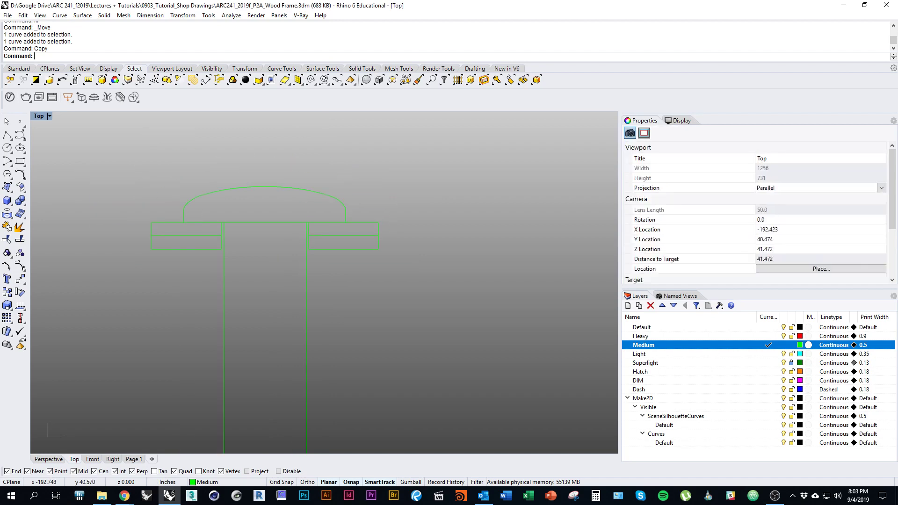
Stretch the outer end points of both lower washer profiles outward to form long plate sections on each side of the screw.
click(217, 250)
right_drag(243, 269, 345, 276)
key(Escape)
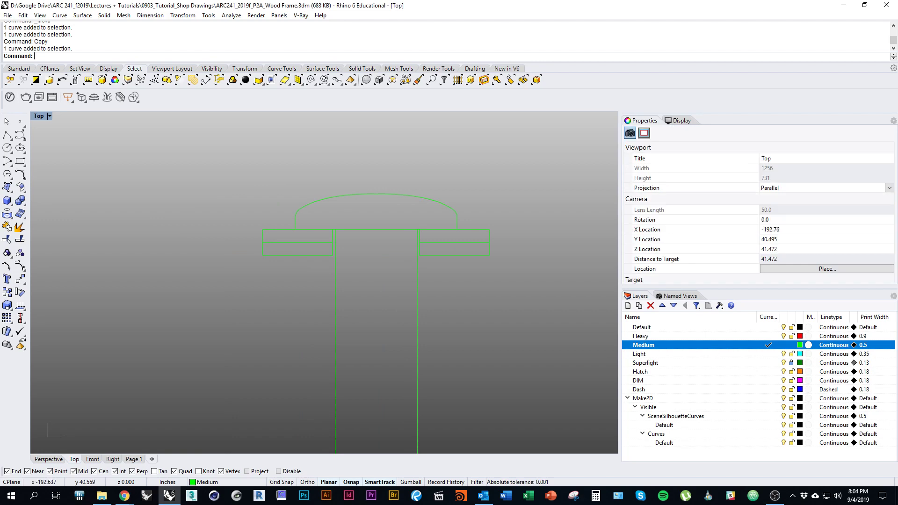
click(314, 256)
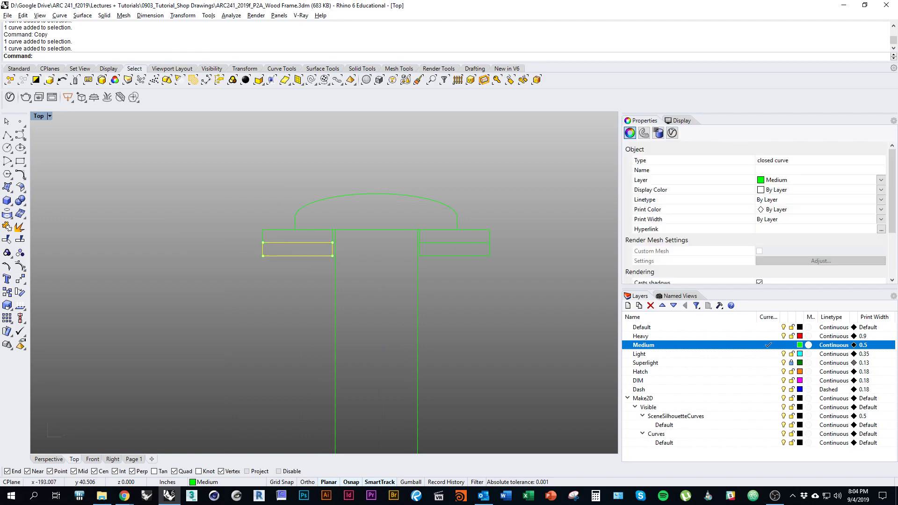
drag(252, 276, 72, 247)
scroll(275, 239, down, 7)
key(Escape)
click(358, 247)
drag(363, 261, 576, 241)
scroll(400, 282, down, 3)
right_drag(400, 281, 413, 293)
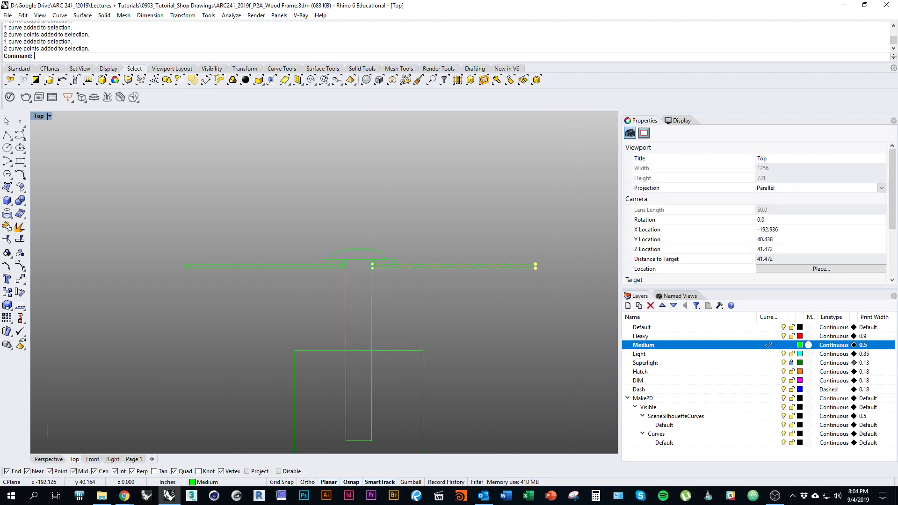
Thicken both long plate profiles downward from their upper edge with a one-directional scale.
key(Escape)
click(454, 268)
shift+click(320, 268)
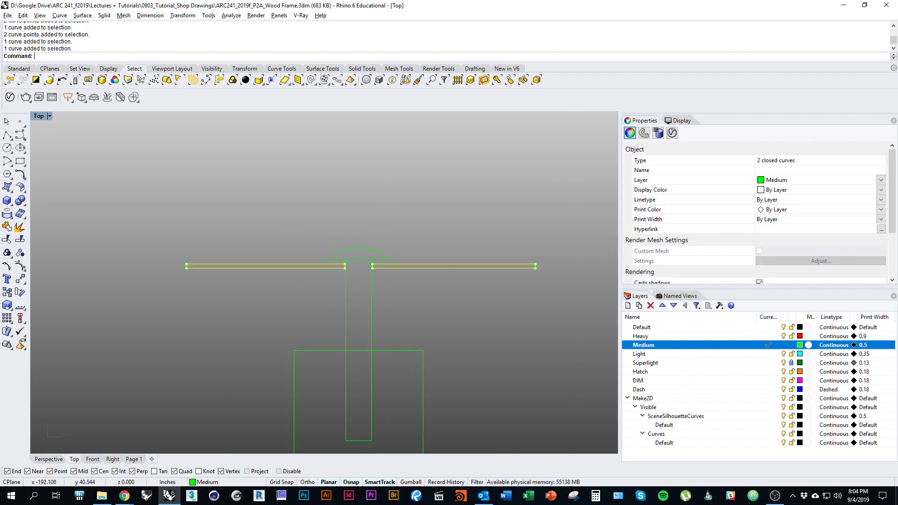
right_drag(322, 268, 301, 270)
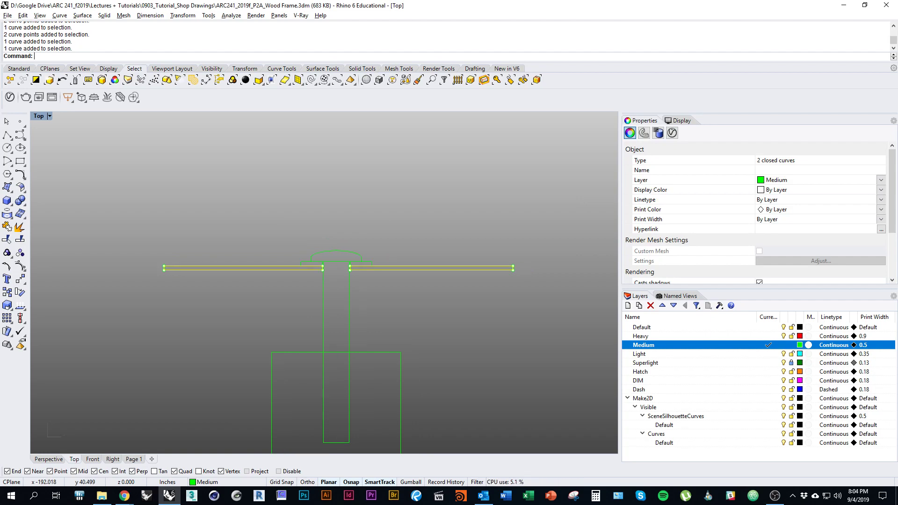
text(Scale1D)
key(Return)
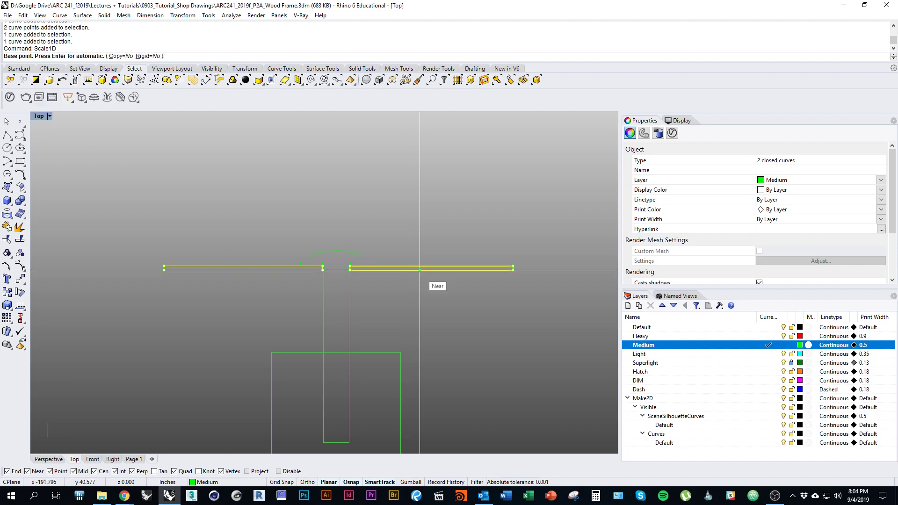
scroll(517, 279, up, 3)
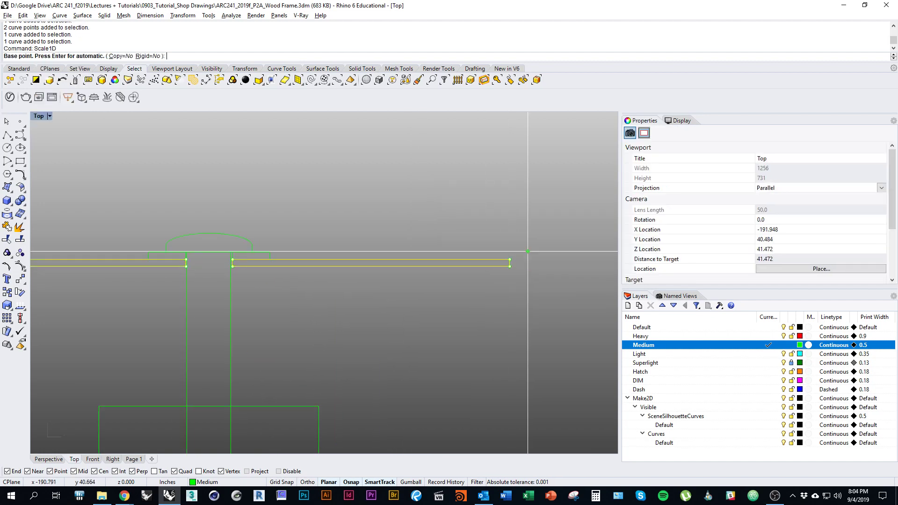
click(510, 266)
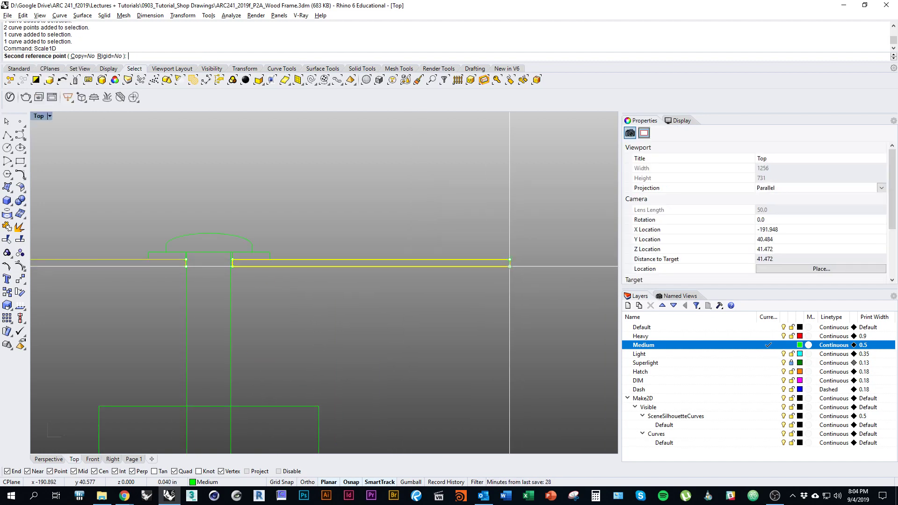
click(510, 278)
Rescale the two plate profiles vertically from their upper edge to a thickness of about 0.18 inches.
key(Return)
click(510, 259)
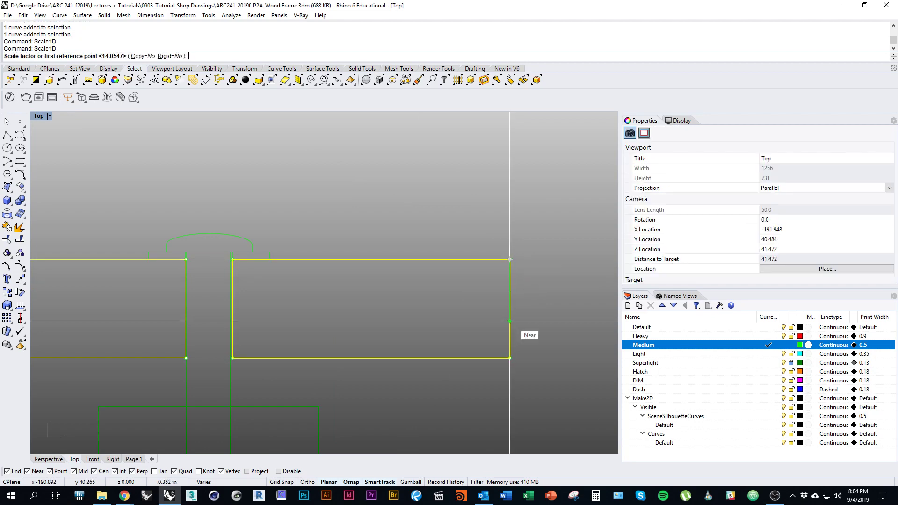
click(510, 358)
click(509, 292)
key(Escape)
key(Return)
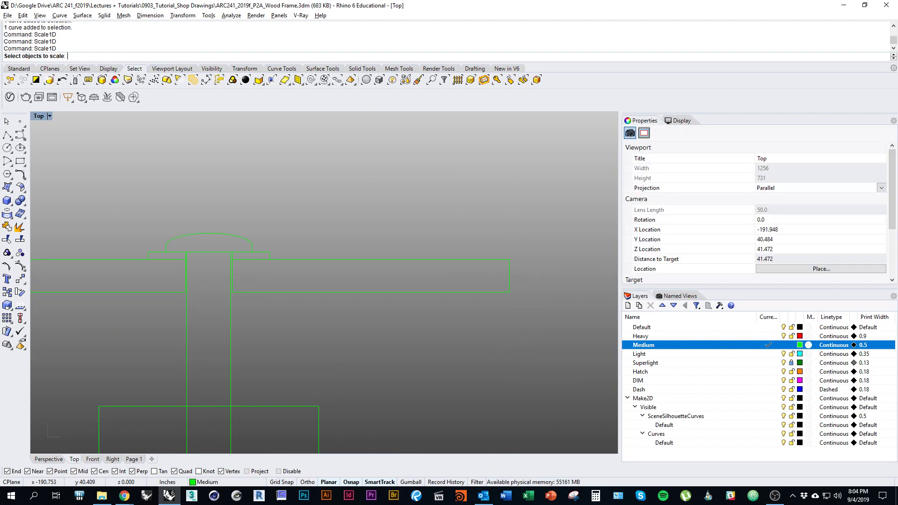
Scale both plate profiles vertically from their upper edge to a thickness of 1/16 inch using Scale1D.
click(450, 292)
click(164, 292)
key(Return)
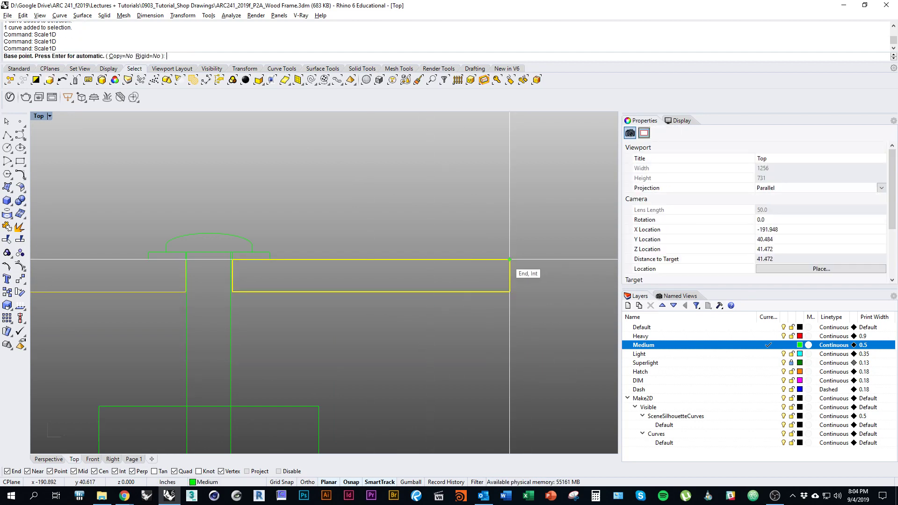
click(510, 260)
click(509, 292)
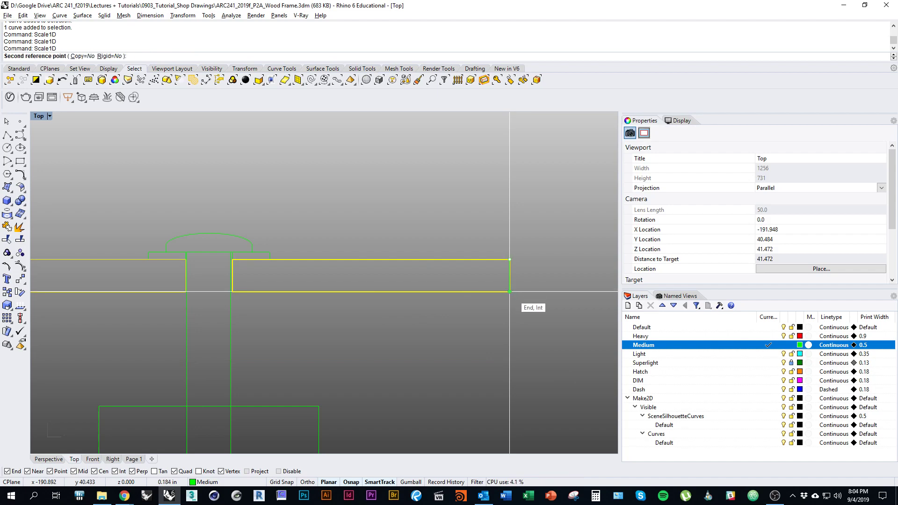
text(1/16)
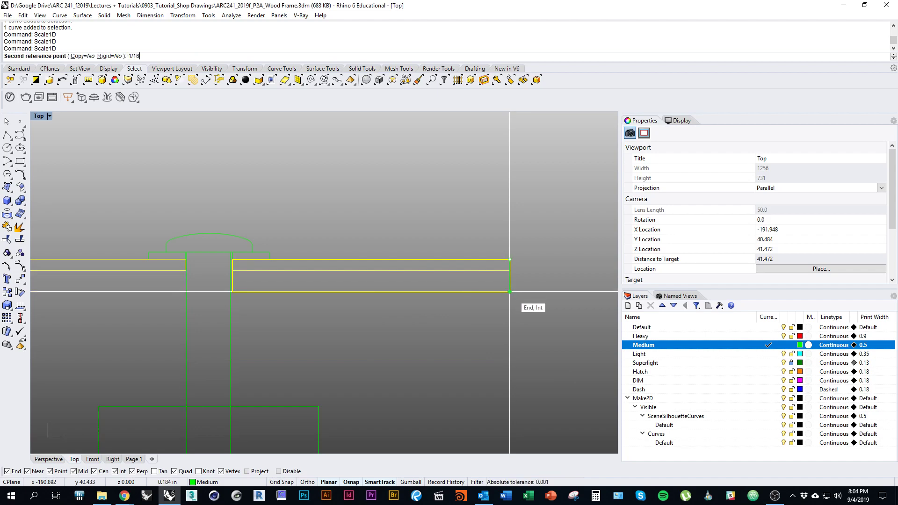
key(Return)
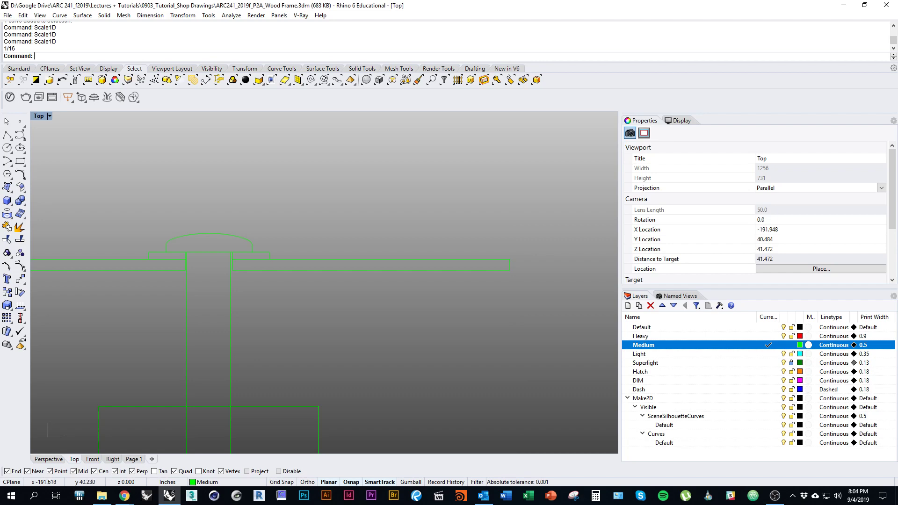
Join the screw head's curved outline and its underside line into one closed curve.
right_drag(382, 327, 468, 327)
scroll(461, 323, down, 1)
right_drag(315, 264, 358, 265)
drag(250, 241, 451, 274)
scroll(377, 256, up, 2)
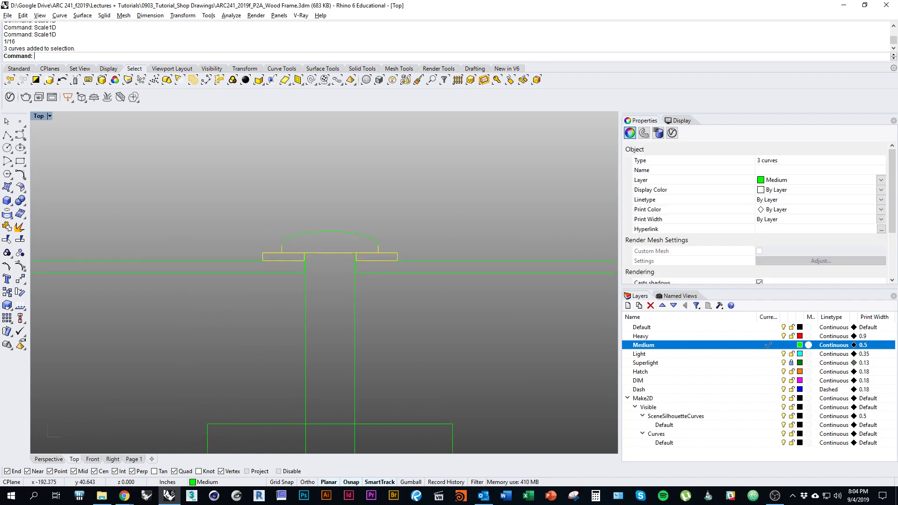
scroll(375, 256, up, 2)
key(Escape)
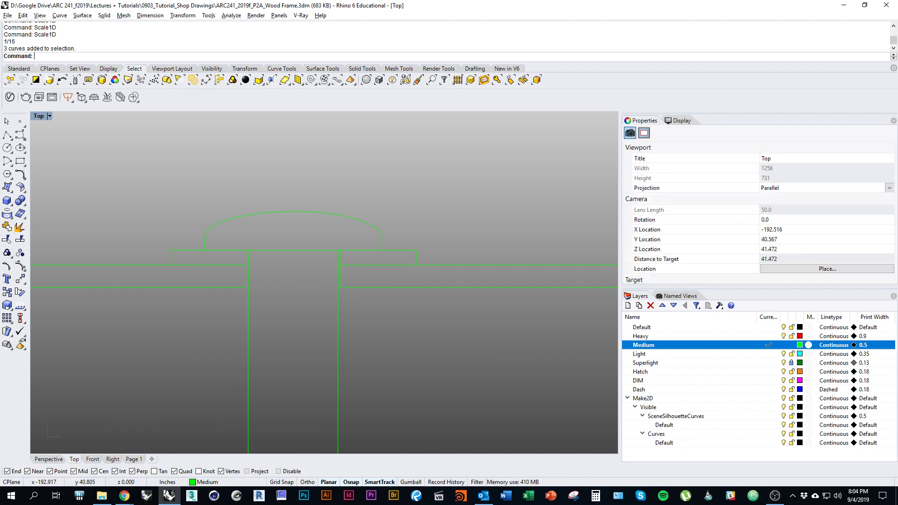
drag(177, 194, 397, 259)
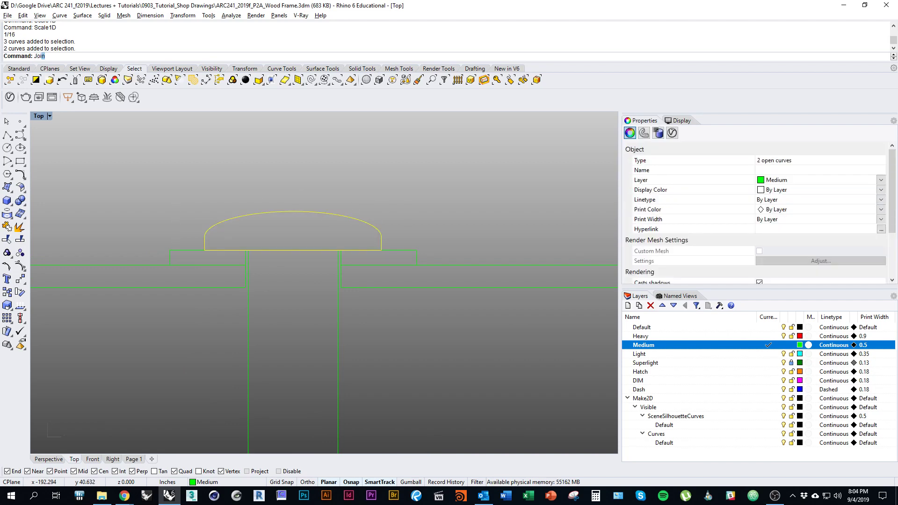
key(Return)
key(Escape)
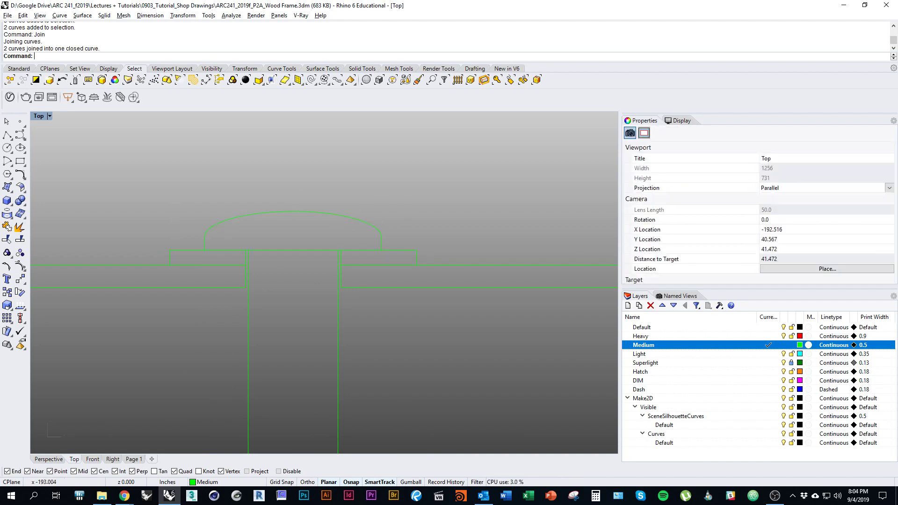
Copy the two washer profiles under the screw head to directly beneath the 1/16 inch plate.
drag(144, 235, 430, 281)
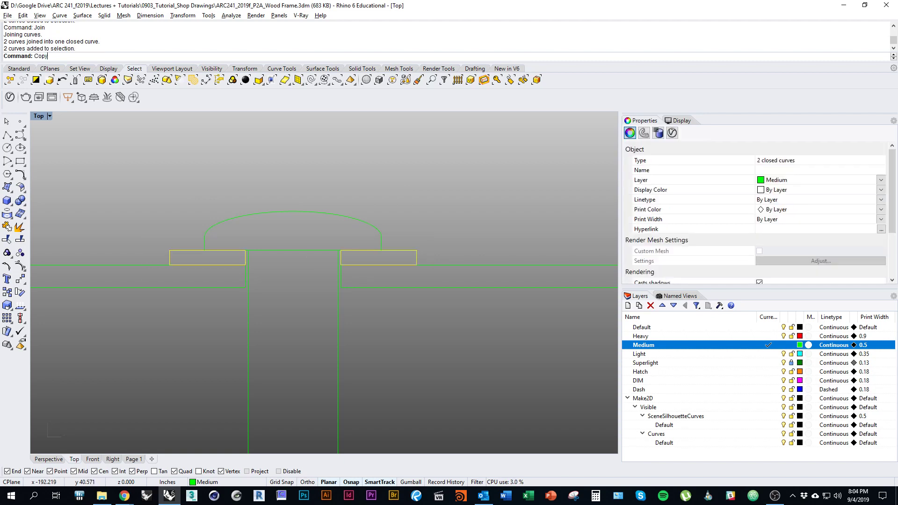
key(Return)
click(417, 265)
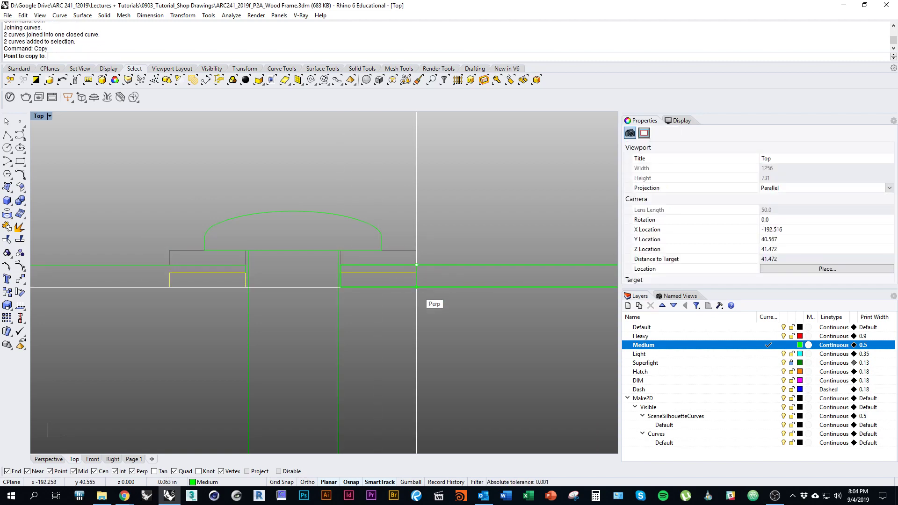
key(Escape)
key(Return)
click(416, 250)
click(416, 288)
scroll(360, 303, down, 8)
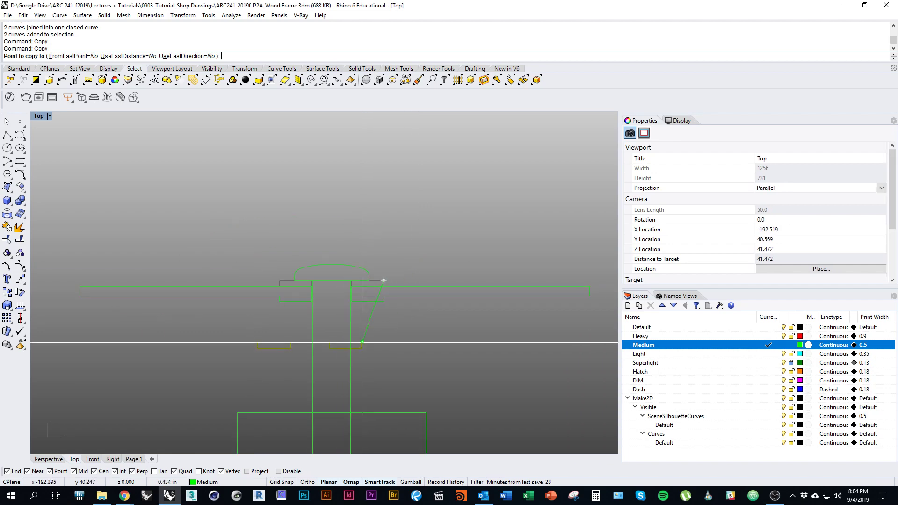
key(Escape)
Move the whole screw, washer and plate assembly vertically so the lower washers rest on the square frame section's upper edge.
right_drag(362, 343, 348, 255)
scroll(370, 262, down, 3)
drag(543, 266, 181, 207)
right_drag(181, 207, 112, 192)
text(M)
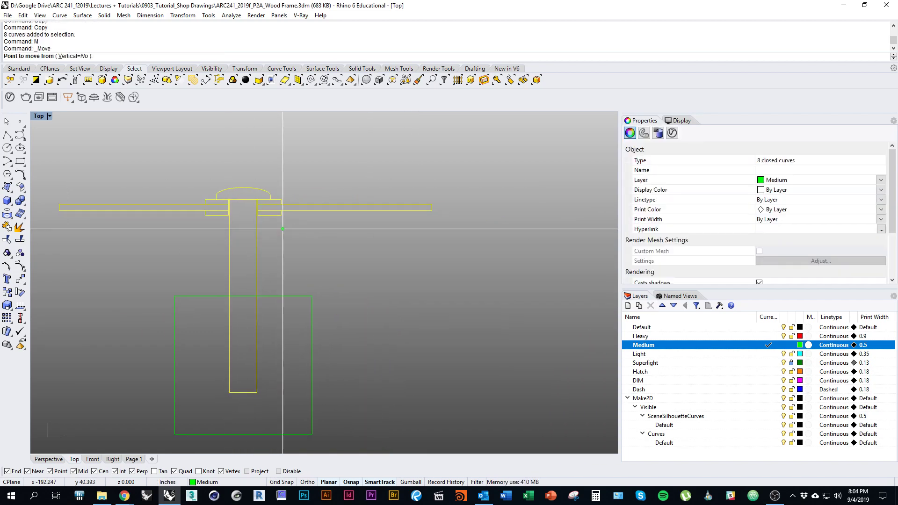
key(Return)
click(281, 216)
click(281, 295)
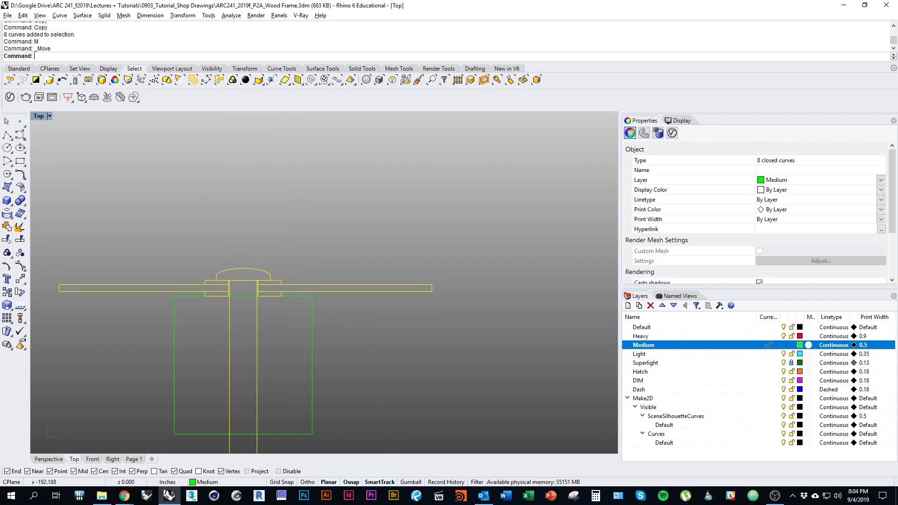
right_drag(281, 295, 308, 216)
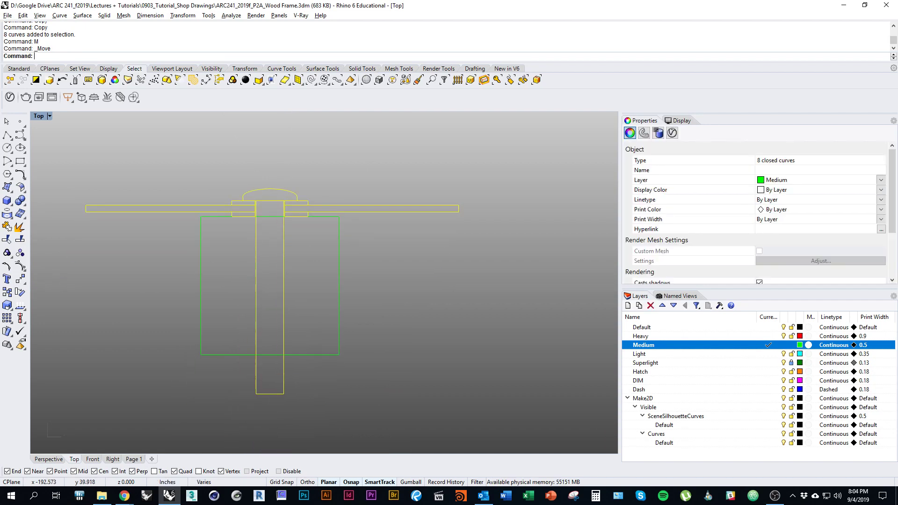
right_drag(234, 297, 256, 324)
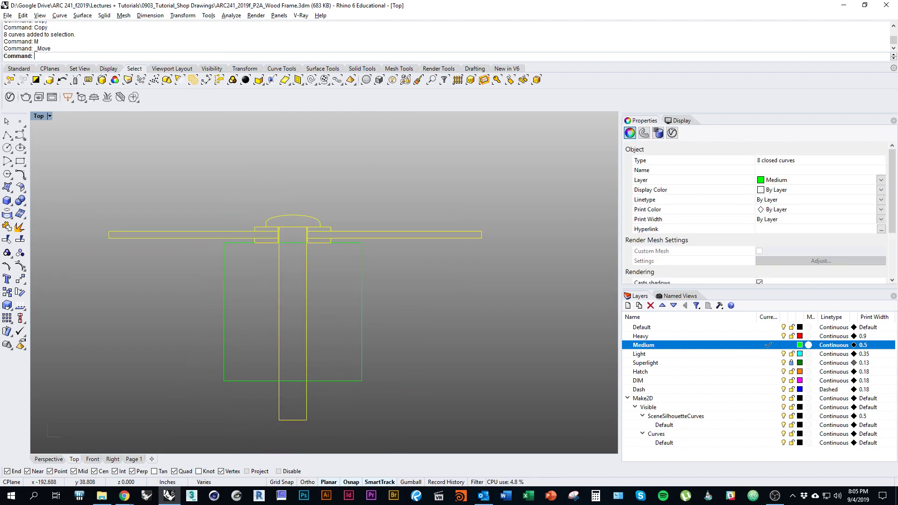
right_drag(360, 288, 376, 275)
key(Escape)
Copy the two lower washer profiles straight down against the underside of the square frame section.
scroll(294, 257, up, 9)
right_drag(295, 257, 276, 306)
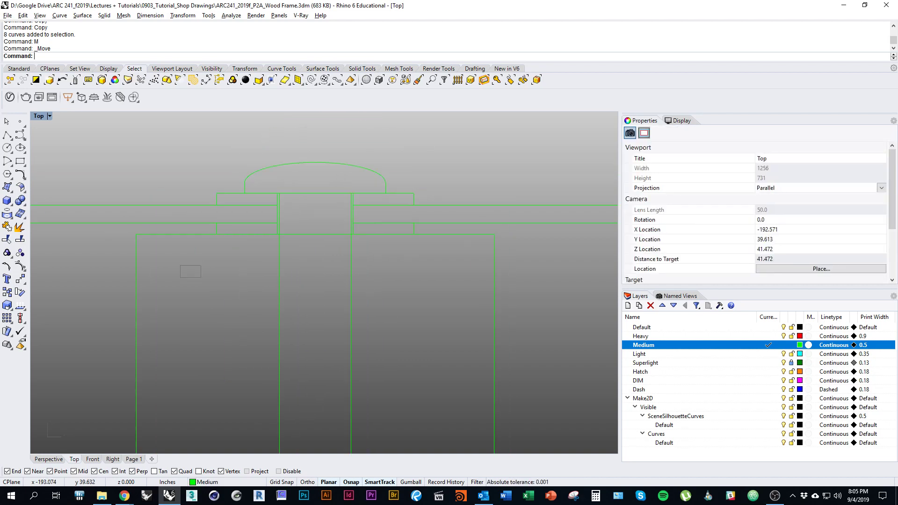
drag(180, 277, 445, 209)
right_drag(445, 210, 402, 216)
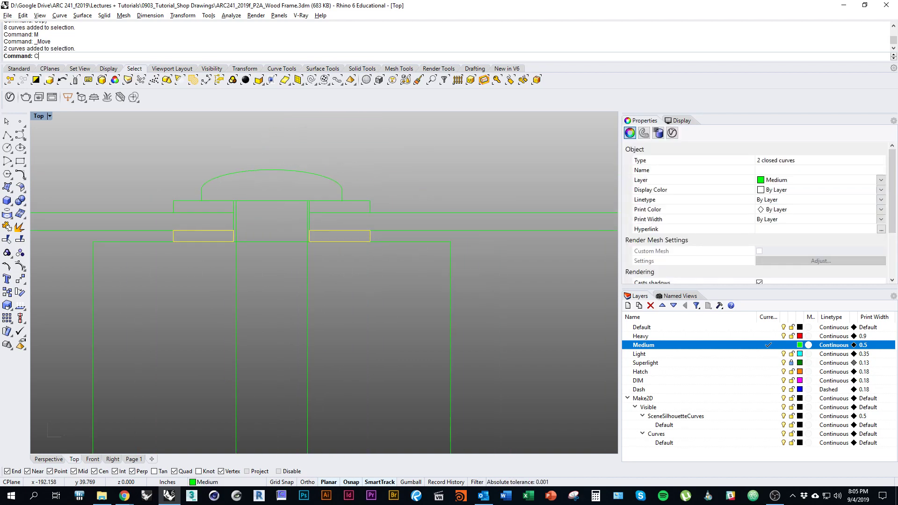
text(opy)
key(Return)
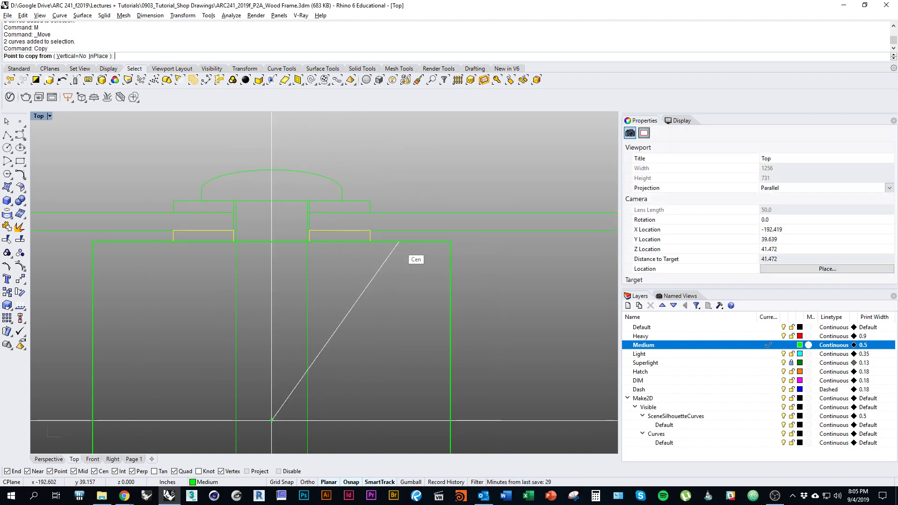
click(370, 230)
scroll(375, 223, down, 8)
scroll(381, 371, up, 4)
click(384, 383)
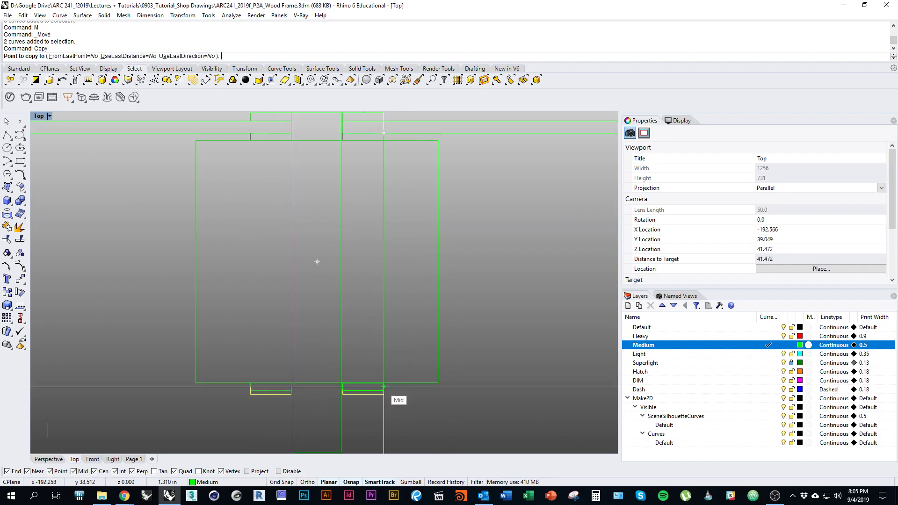
key(Return)
scroll(347, 386, down, 3)
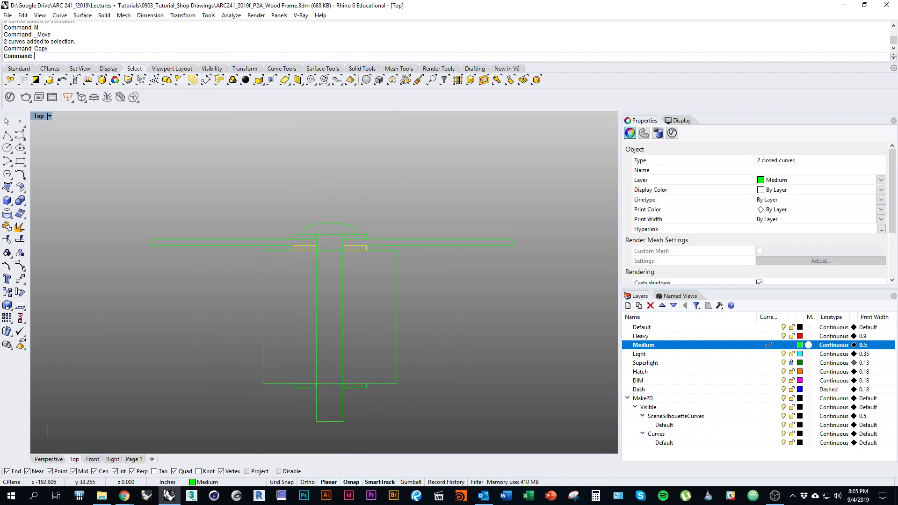
key(Escape)
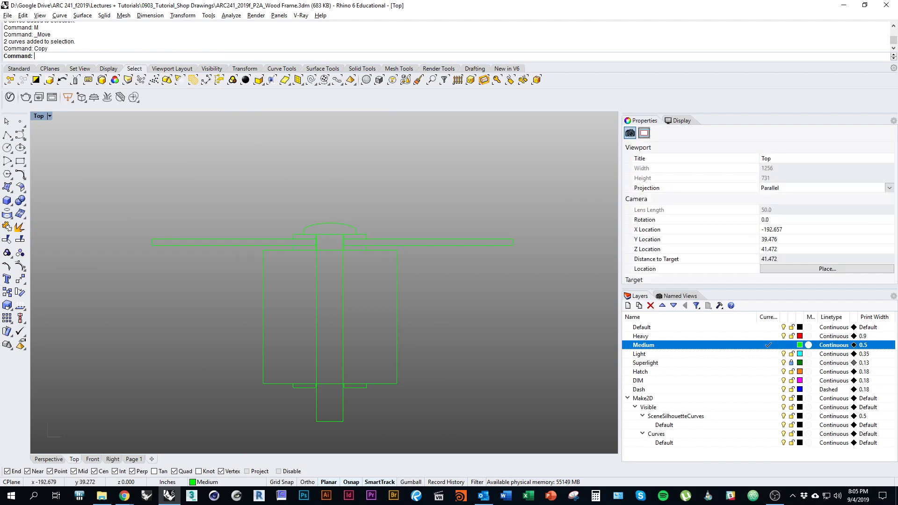
Switch to the McMaster-Carr site, search for "nut", and open the Medium-Strength Steel Hex Nuts—Grade 5 listing under hex nuts.
key(alt+Tab)
key(Tab)
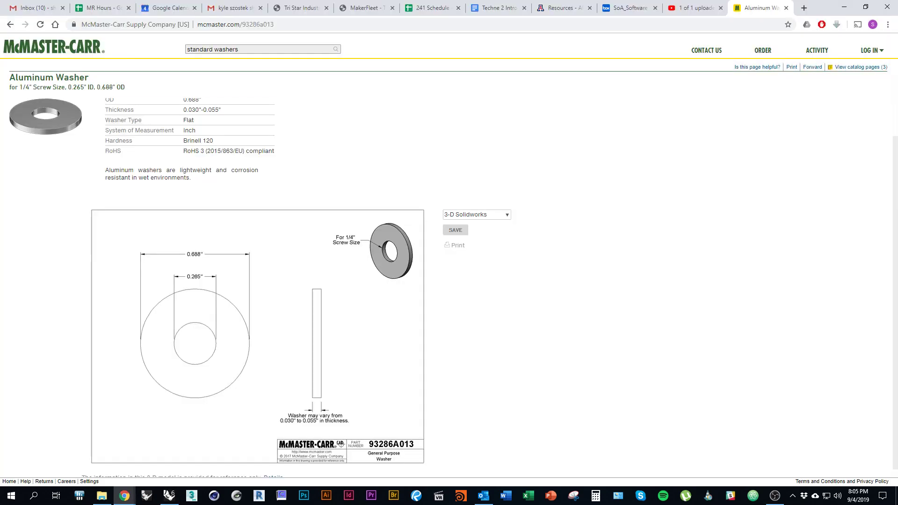
click(263, 49)
text(nut)
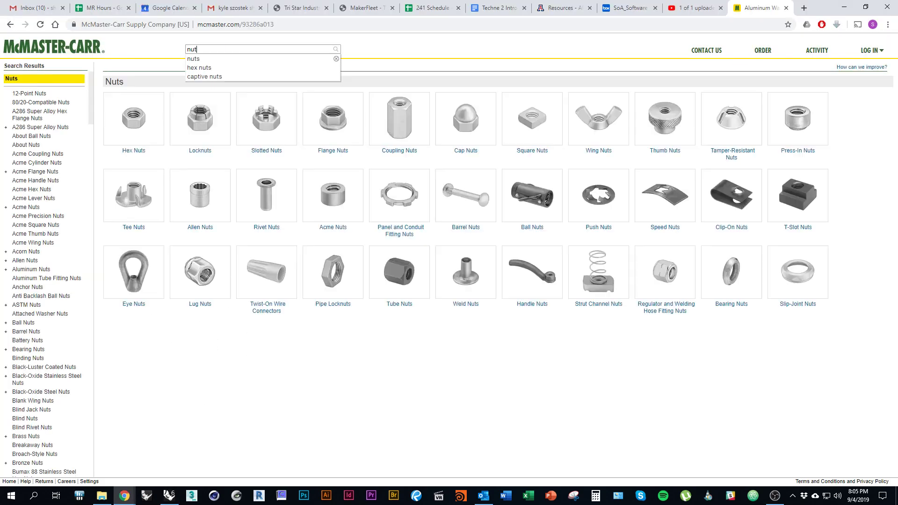
click(134, 122)
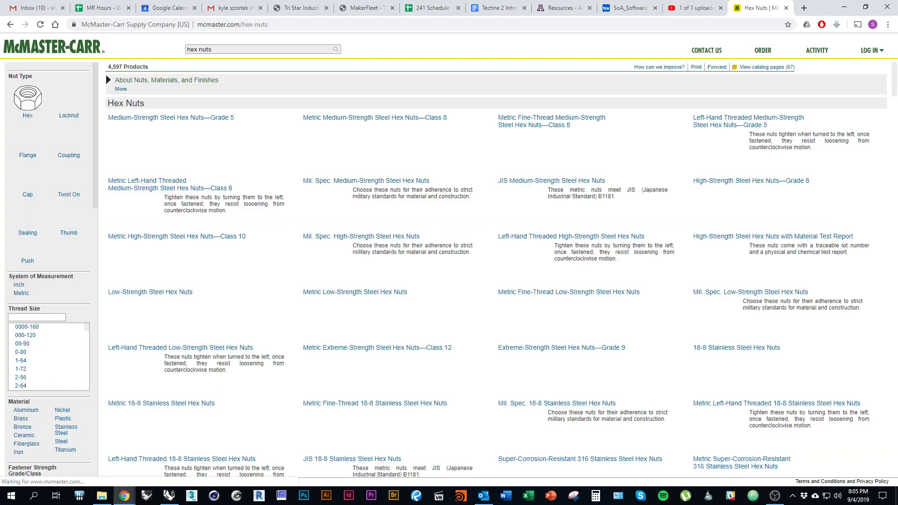
click(171, 117)
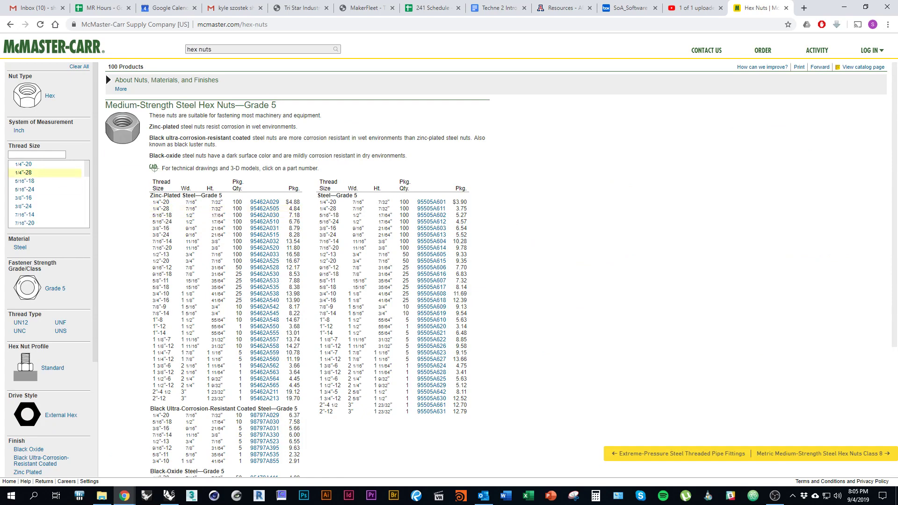
Filter the hex nuts to 1/4"-20 thread size and view the technical drawing of zinc-plated Grade 5 nut 95462A029.
click(23, 164)
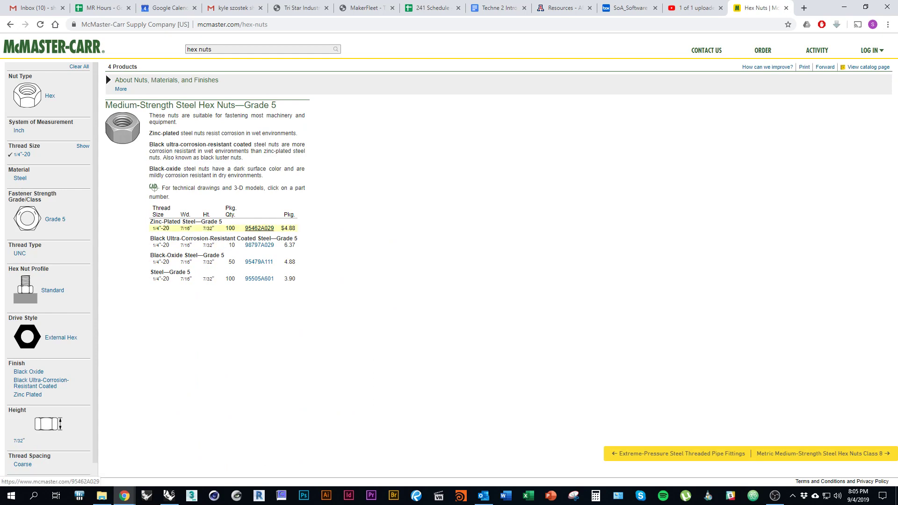
click(259, 228)
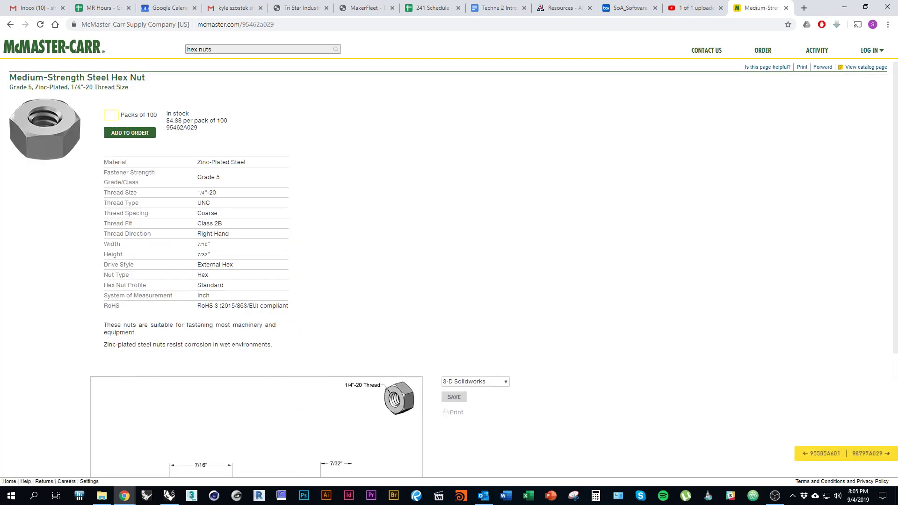
scroll(281, 281, down, 4)
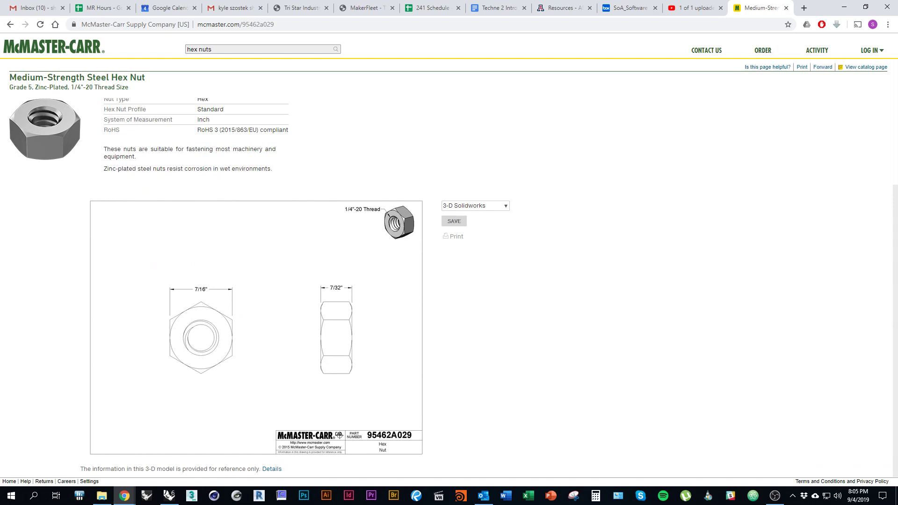
Switch back to Rhino and draw a 7/16 by 7/32 inch nut rectangle centred on the midpoint of the screw's lower end.
key(alt+Tab)
right_drag(375, 394, 375, 344)
scroll(375, 344, up, 5)
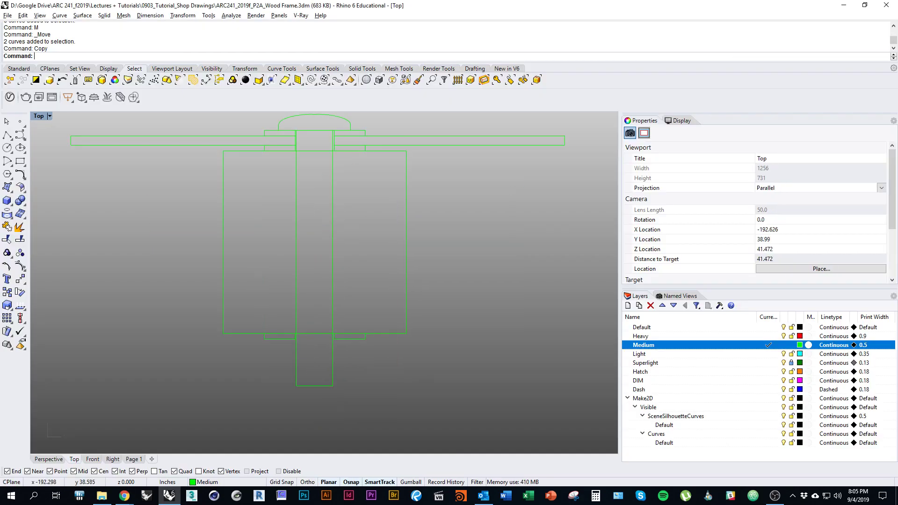
mouse_move(357, 380)
right_down()
mouse_move(376, 339)
mouse_move(362, 323)
right_up()
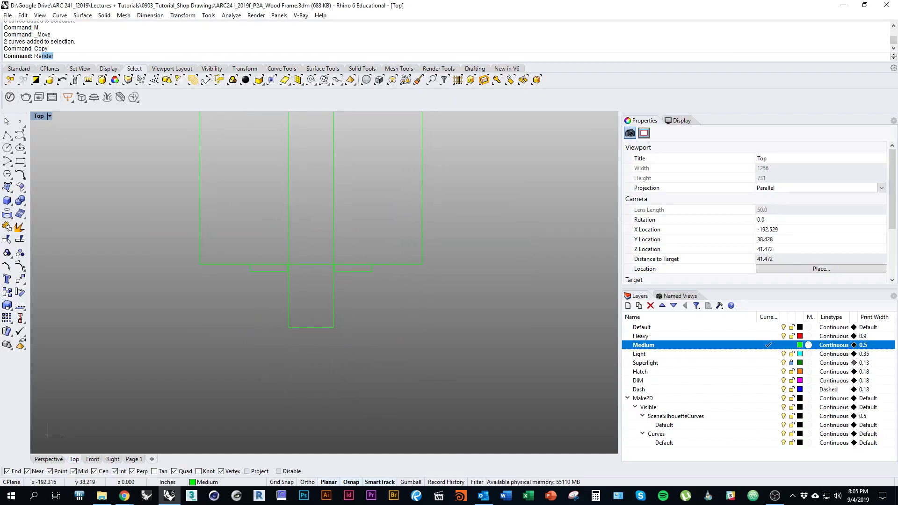
key(Return)
scroll(337, 356, up, 2)
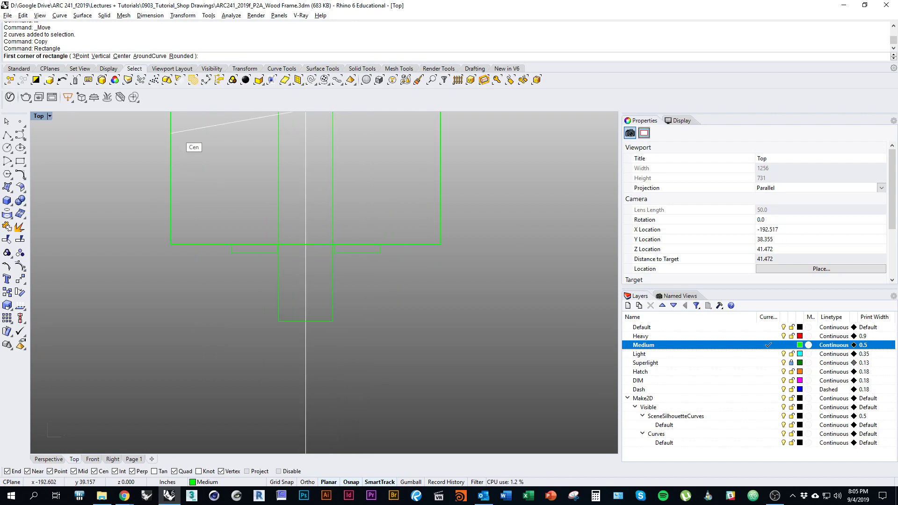
click(122, 56)
click(306, 321)
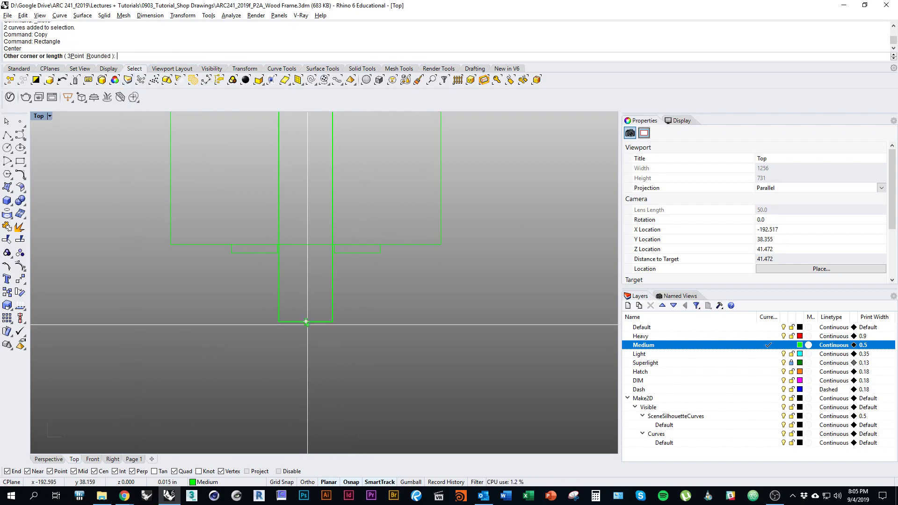
text(7/16)
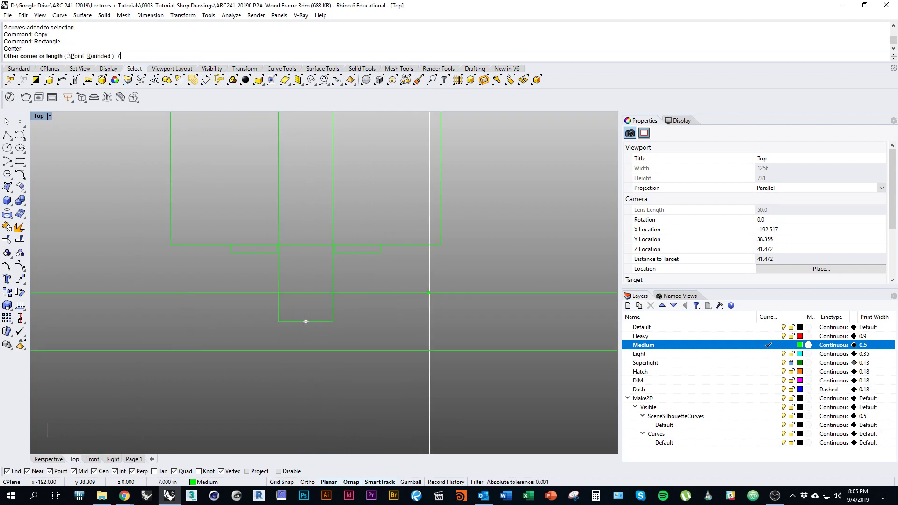
key(Return)
key(Return)
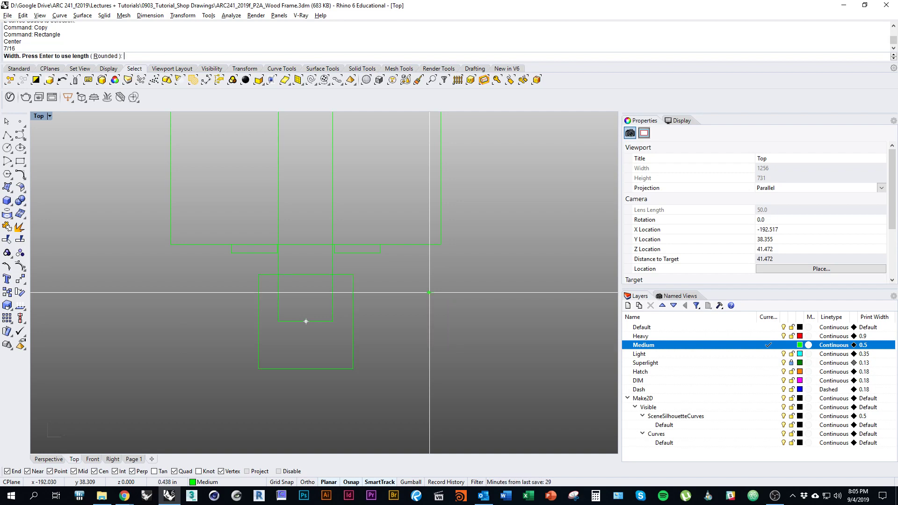
text(7/32)
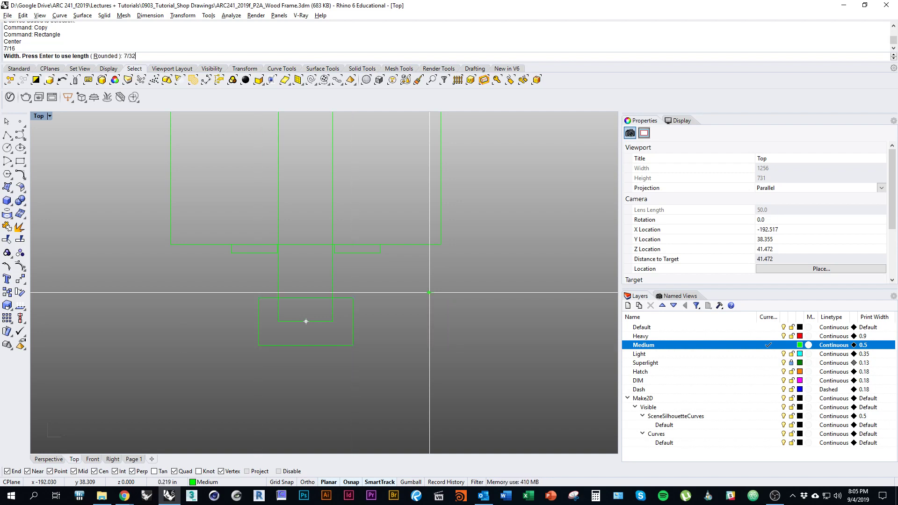
key(Return)
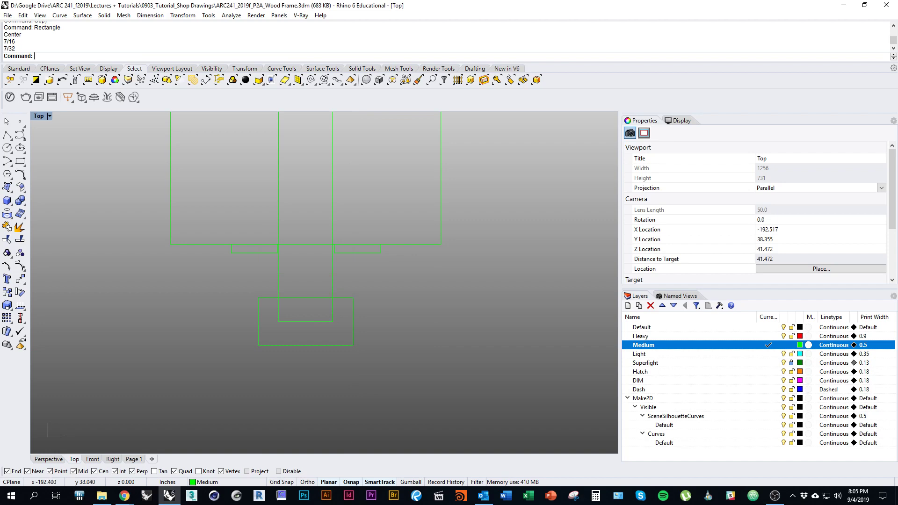
Move the nut rectangle straight up so its upper edge meets the underside of the lower washers.
click(352, 345)
text(M)
key(Return)
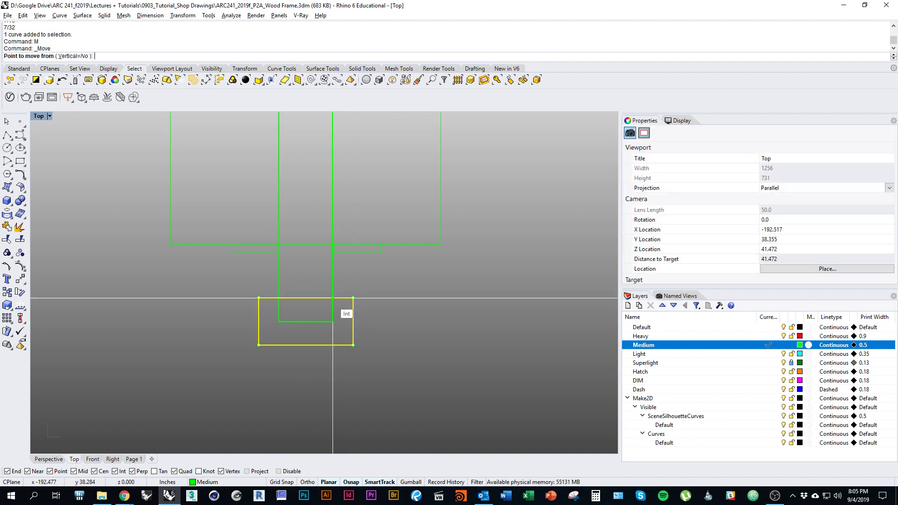
click(333, 299)
key(Escape)
text(M)
key(Return)
click(353, 298)
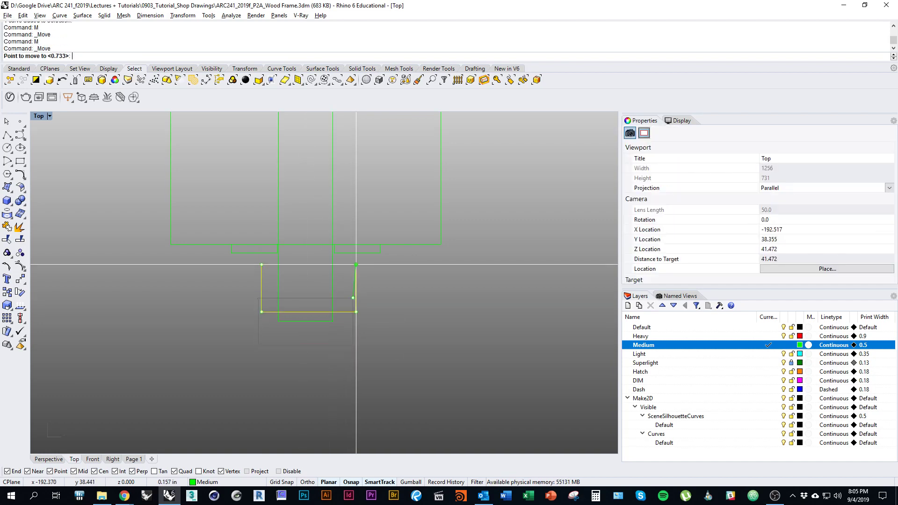
click(353, 253)
right_drag(361, 303, 393, 331)
scroll(365, 307, up, 3)
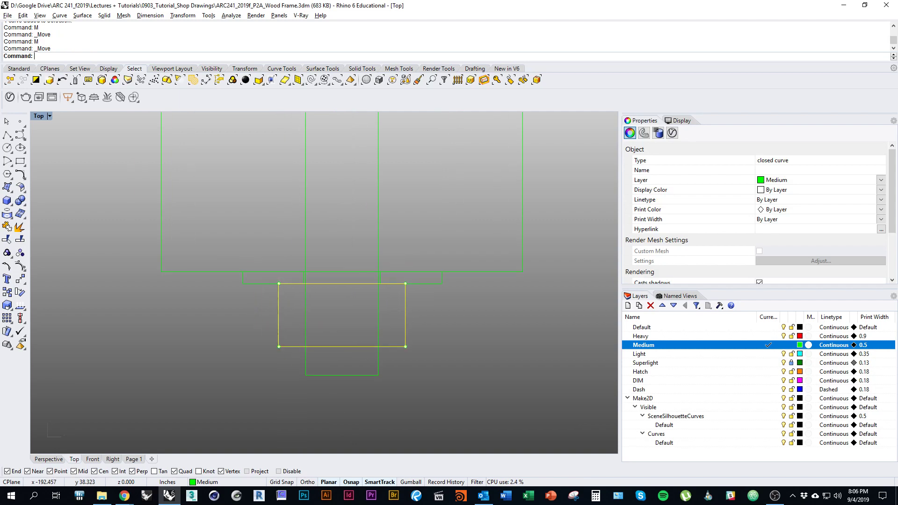
Trim away the nut and frame section lines inside the screw shaft, using the shaft outline as cutting object.
click(379, 318)
scroll(391, 274, down, 10)
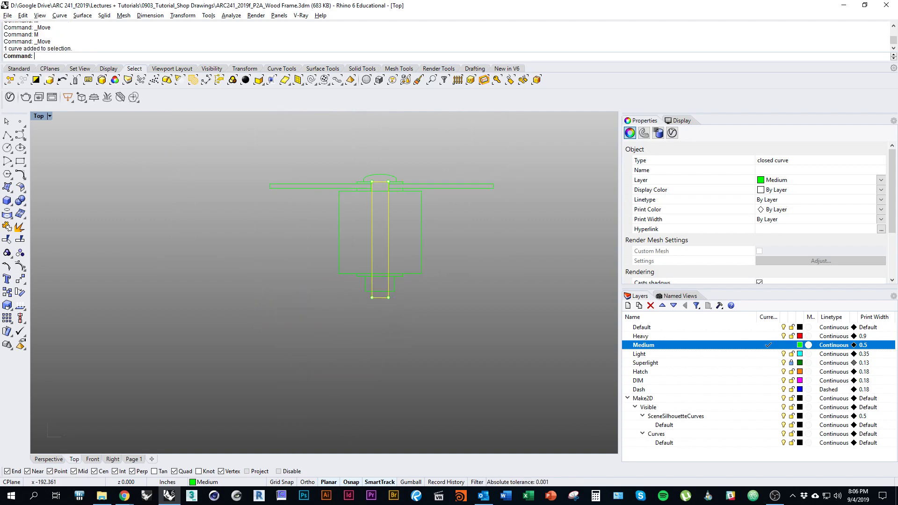
right_drag(384, 290, 374, 334)
scroll(373, 335, up, 5)
key(Escape)
right_drag(376, 116, 366, 161)
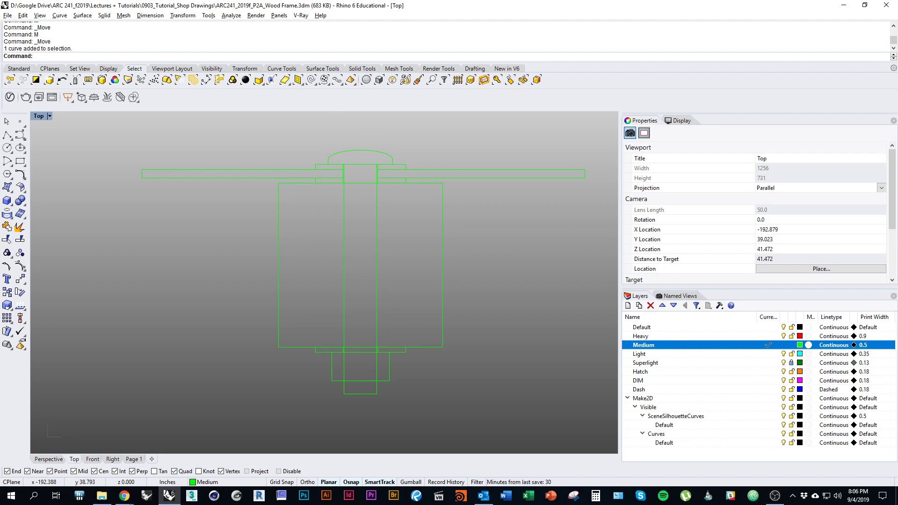
right_drag(383, 405, 383, 388)
click(378, 354)
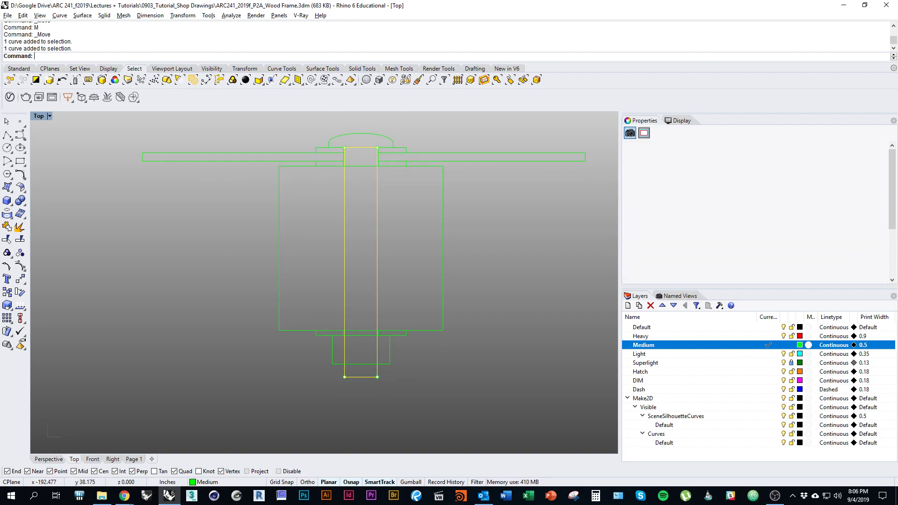
right_drag(372, 324, 373, 365)
key(Return)
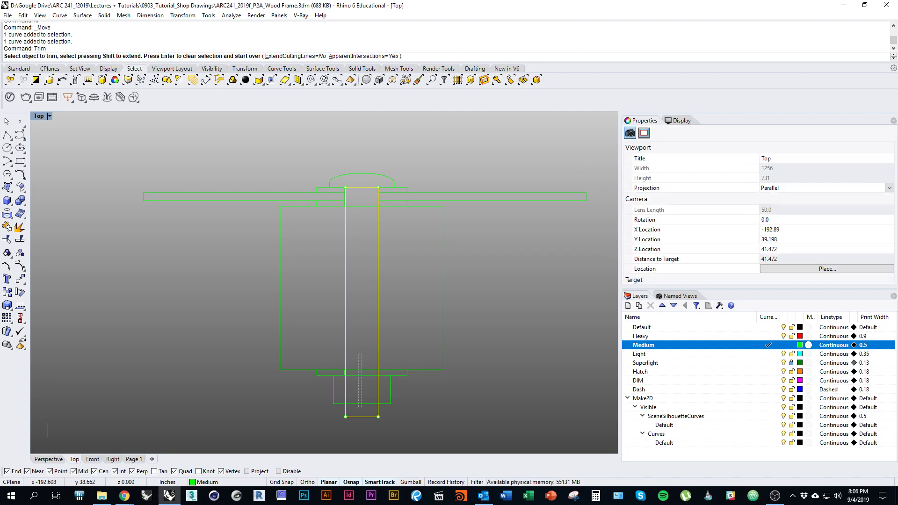
drag(362, 354, 359, 407)
right_drag(358, 201, 371, 258)
scroll(373, 259, up, 8)
scroll(373, 259, down, 7)
key(Return)
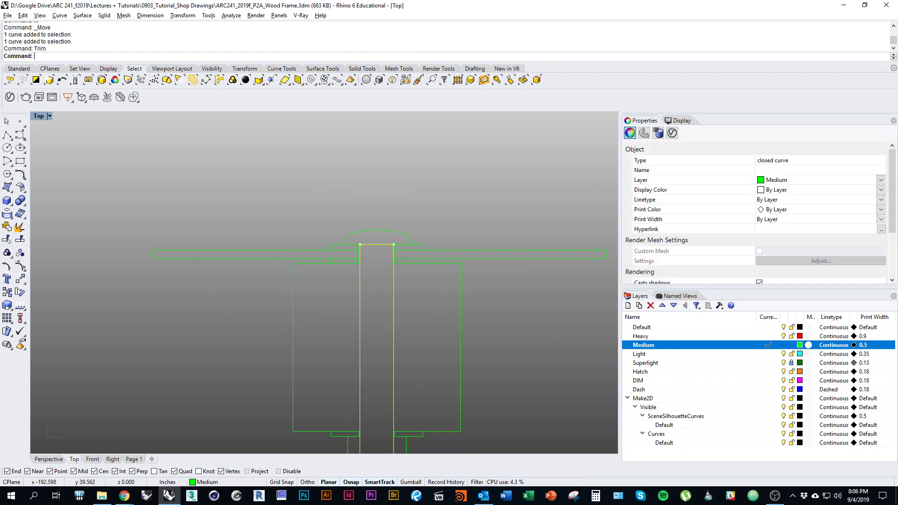
key(Escape)
Examine the trimmed connection assembly, from the screw head and plate down to the lower washers and nut.
scroll(355, 257, down, 4)
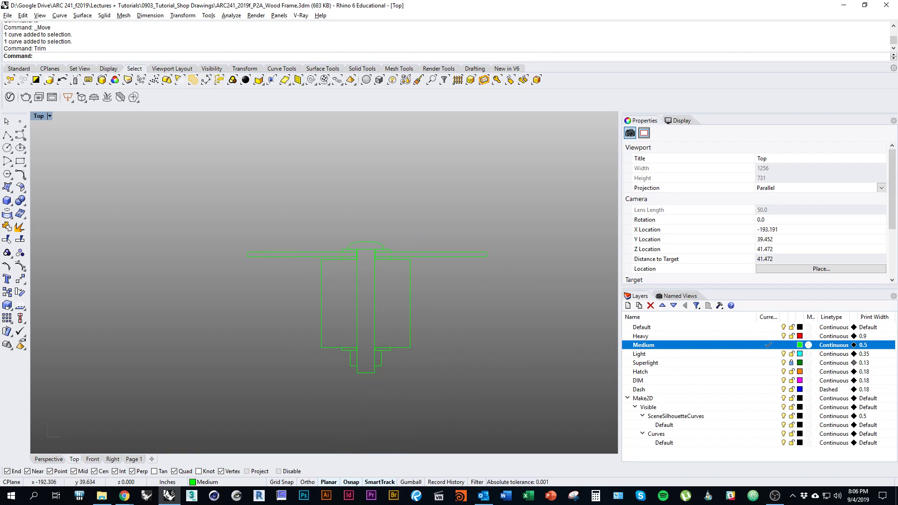
scroll(388, 281, up, 8)
right_drag(388, 280, 398, 247)
scroll(369, 282, down, 6)
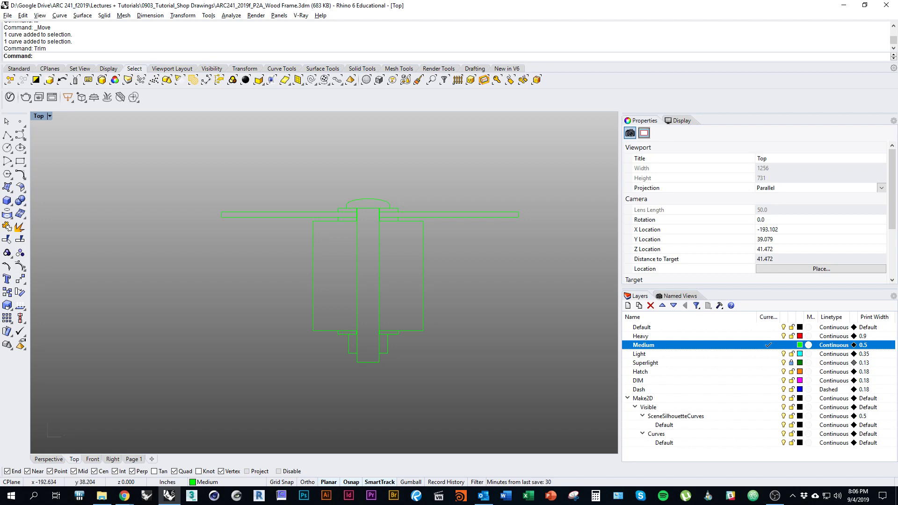
scroll(360, 342, up, 5)
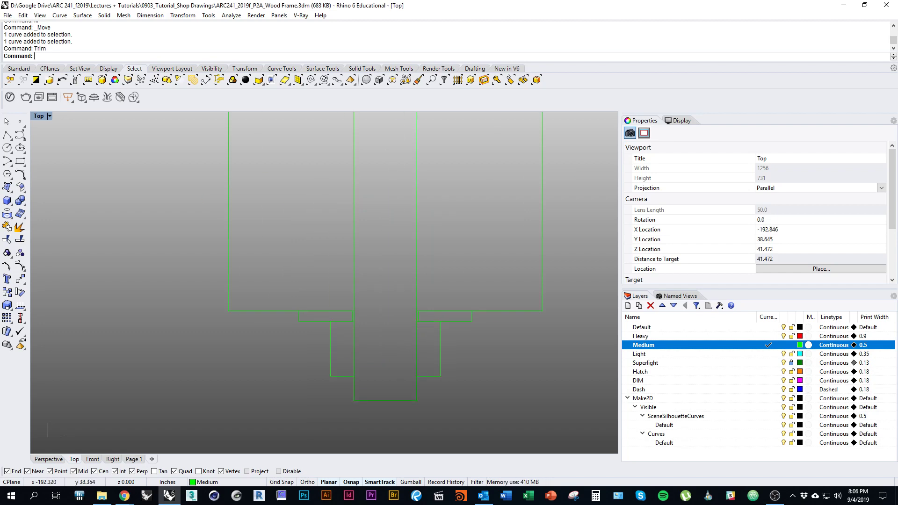
scroll(370, 281, down, 3)
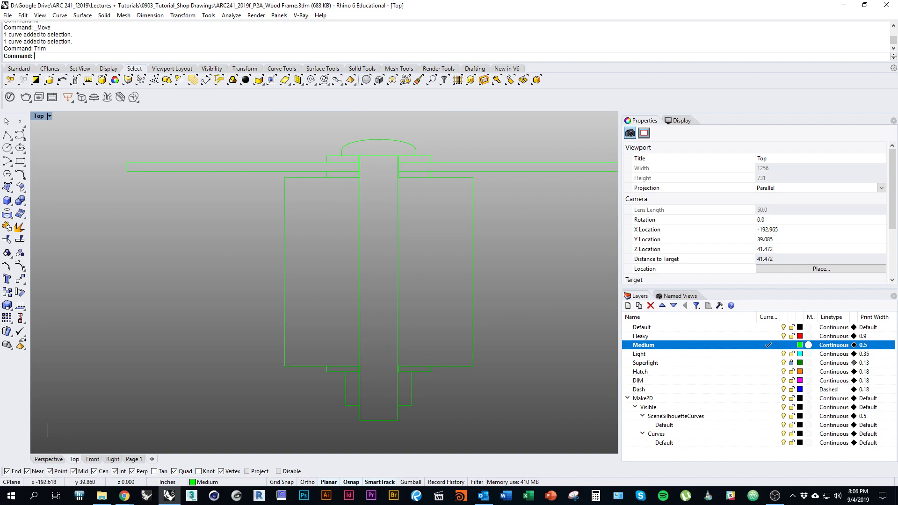
scroll(377, 166, down, 8)
right_drag(376, 167, 338, 235)
scroll(357, 367, down, 3)
mouse_move(329, 383)
right_down()
mouse_move(384, 345)
mouse_move(333, 336)
right_up()
scroll(354, 244, up, 3)
right_drag(412, 241, 381, 266)
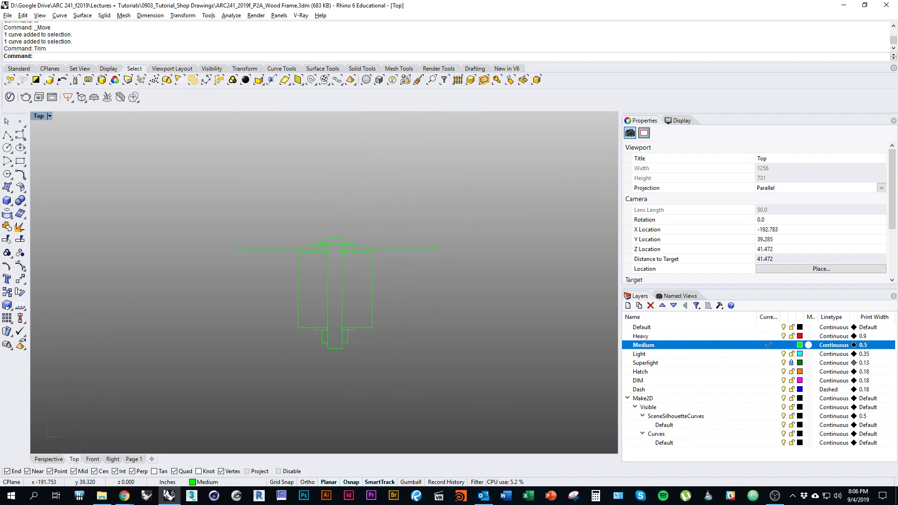
Move the whole seat connection assembly straight down so it sits beside the hatched wood detail.
right_drag(391, 322, 418, 249)
scroll(411, 254, down, 9)
drag(439, 283, 355, 207)
drag(391, 264, 391, 312)
click(524, 331)
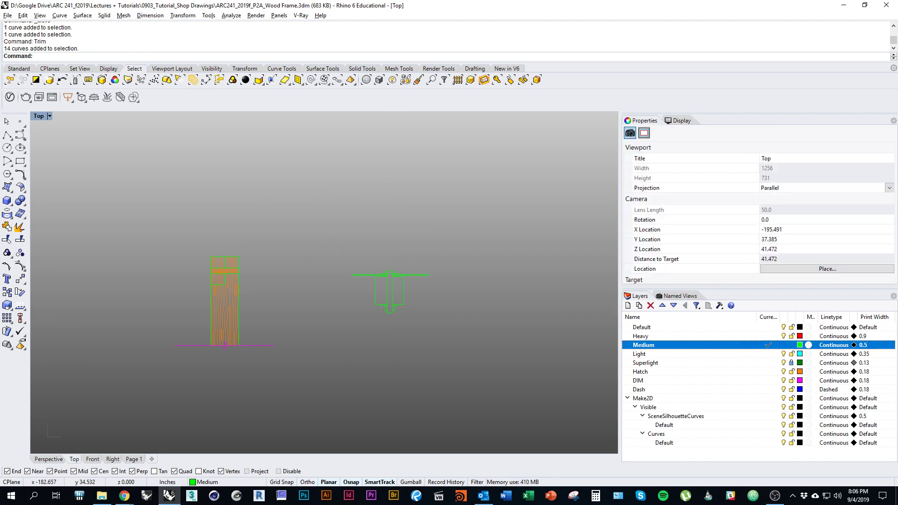
Make the Hatch layer current for filling the connection assembly.
click(769, 372)
scroll(426, 296, up, 9)
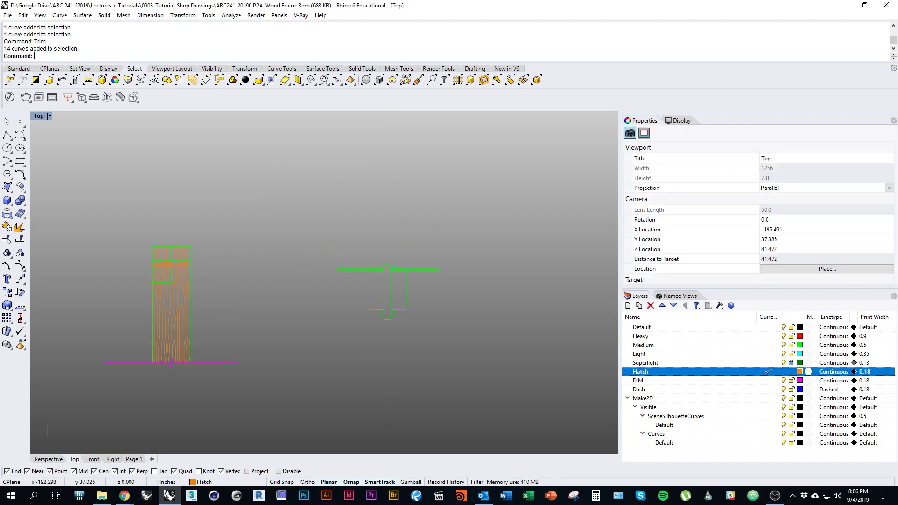
right_drag(427, 295, 449, 327)
drag(545, 433, 213, 244)
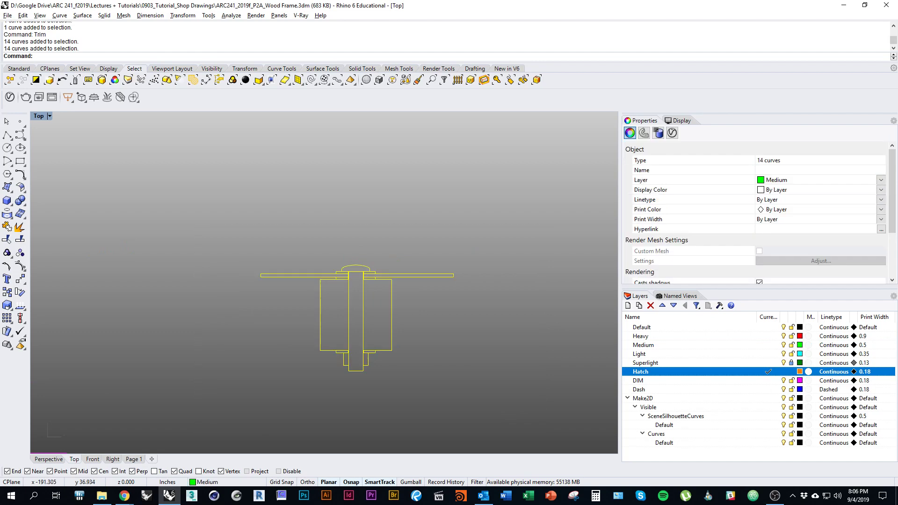
key(Escape)
Start a boundary hatch from all the assembly curves, keeping the two frame section regions on either side of the screw shaft.
text(Hatch)
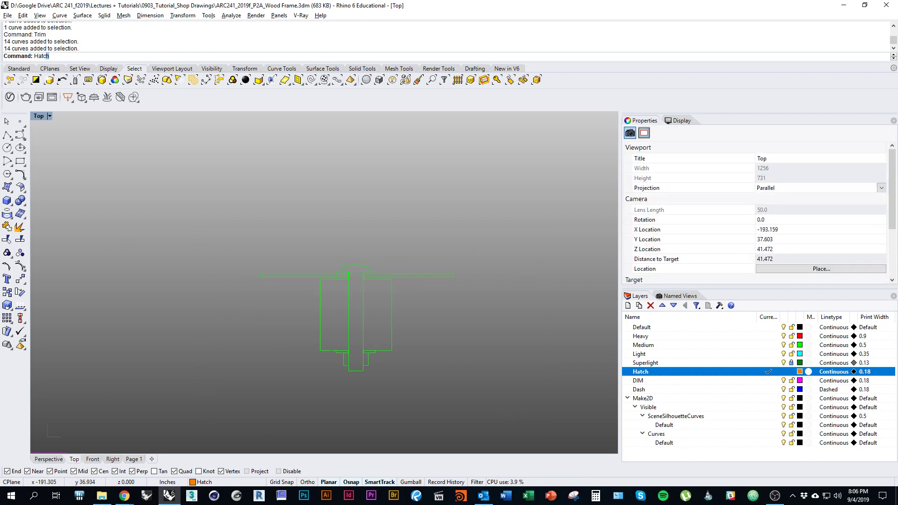
key(Return)
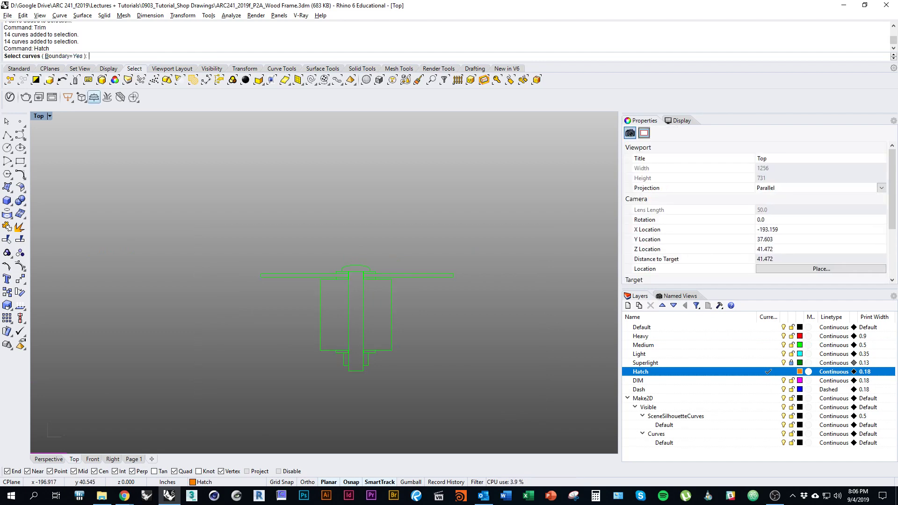
drag(201, 205, 518, 436)
key(Return)
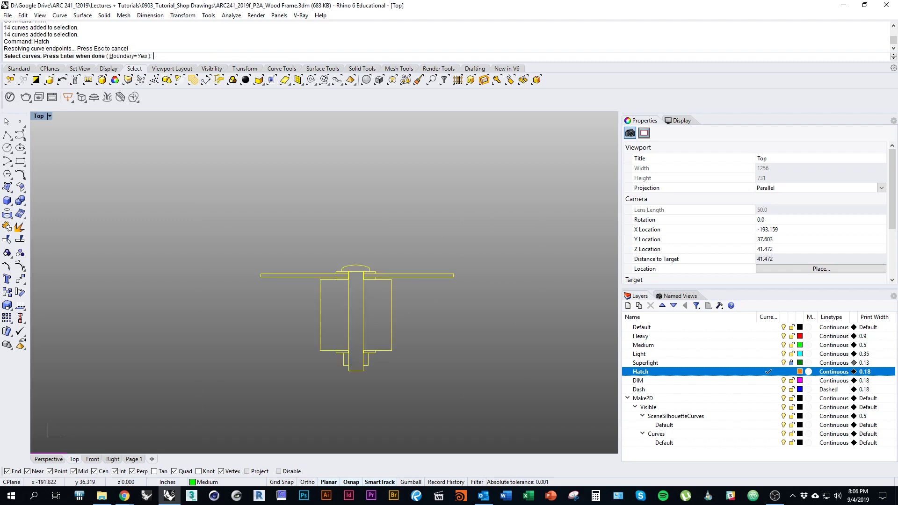
click(379, 336)
click(338, 336)
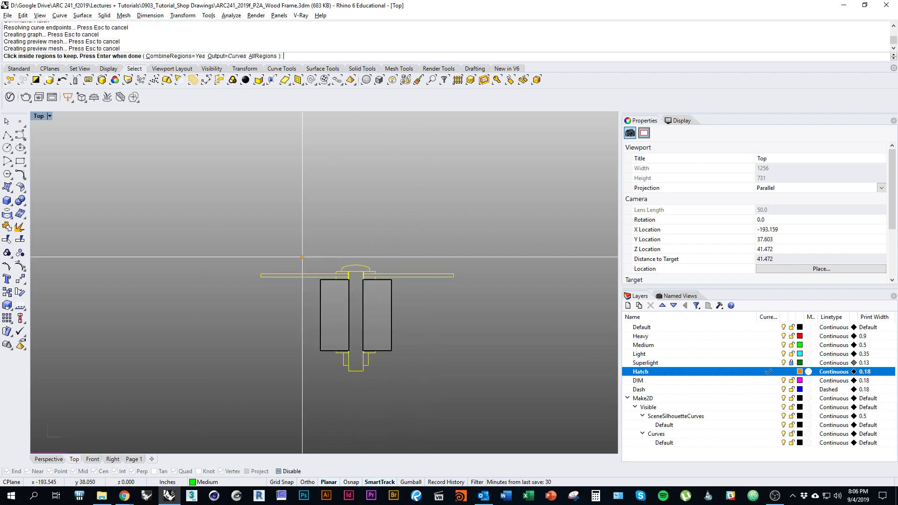
key(Return)
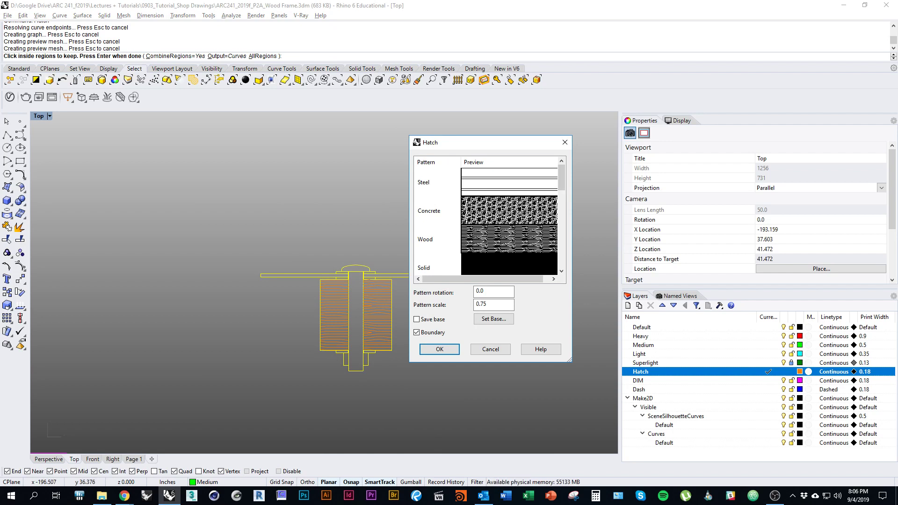
Fill the two frame section regions beside the screw shaft with the Wood pattern at rotation 90 and scale 1.5.
click(435, 240)
double_click(482, 291)
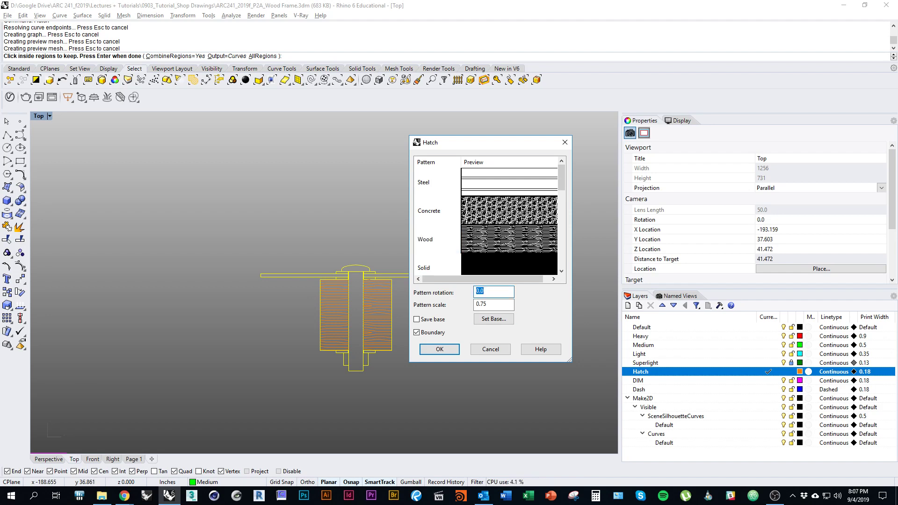
text(90)
key(Tab)
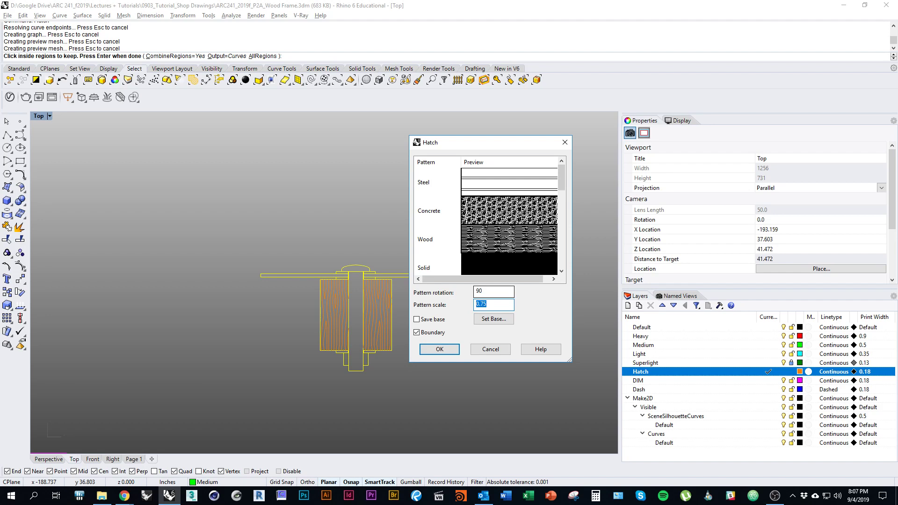
text(1.5)
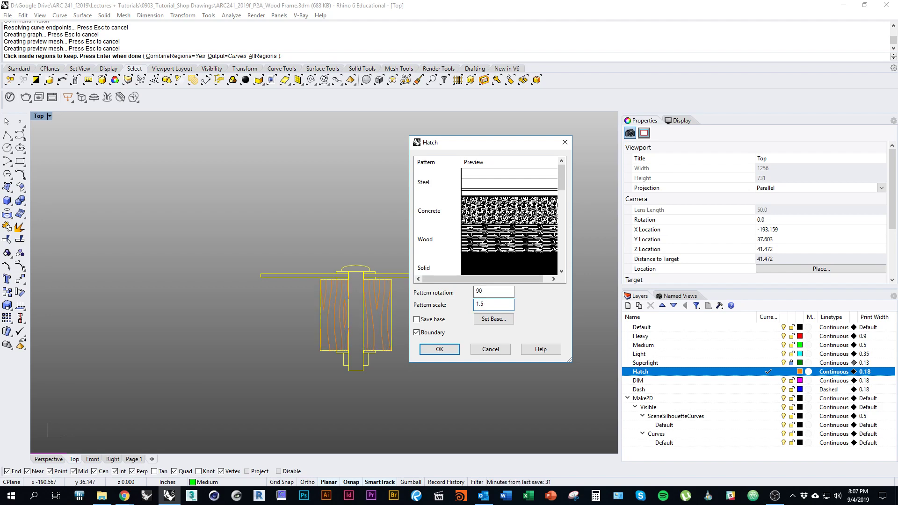
key(Return)
Compare the hatch settings of the large wood detail with the new hatch on the connection assembly's frame section.
scroll(421, 308, down, 7)
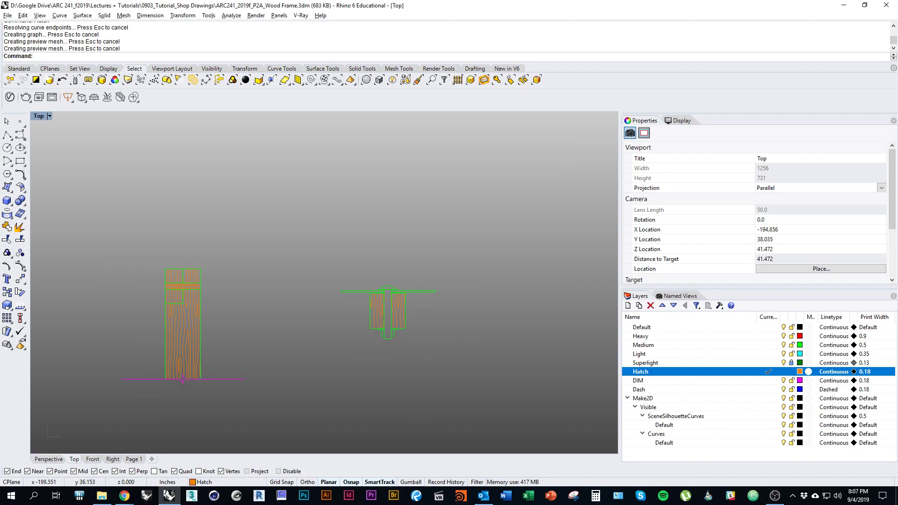
click(187, 335)
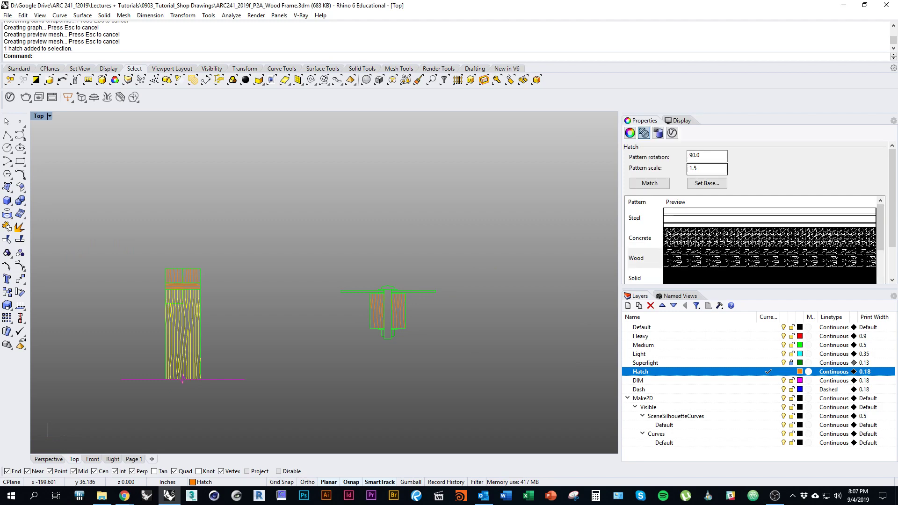
scroll(397, 333, up, 8)
click(397, 298)
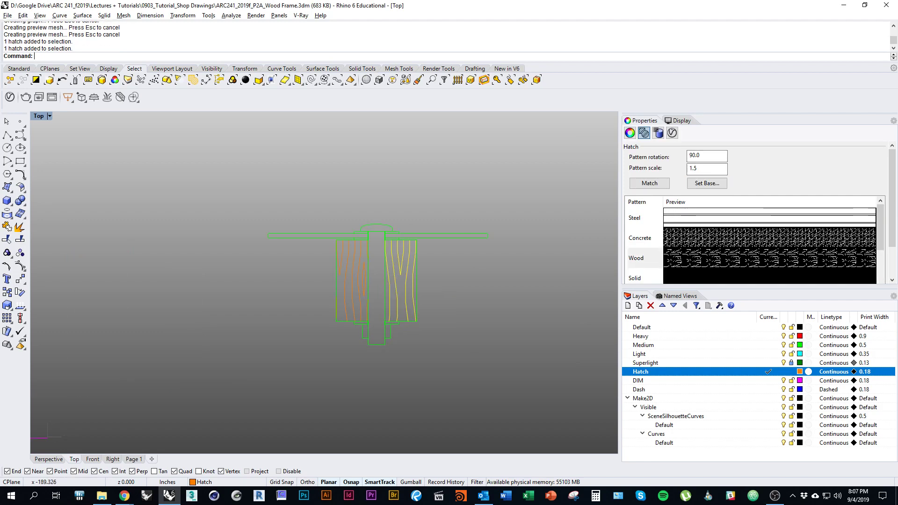
click(420, 300)
mouse_move(421, 300)
right_down()
mouse_move(385, 333)
mouse_move(417, 325)
right_up()
scroll(385, 332, down, 1)
scroll(390, 320, up, 3)
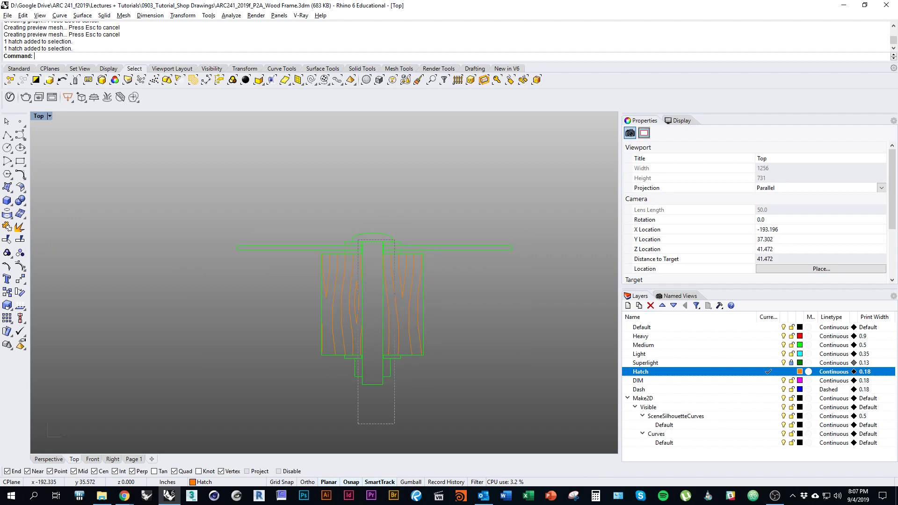
Start a boundary hatch from all the assembly curves, keeping only the screw shaft region.
drag(358, 240, 445, 435)
text(Hatch)
key(Return)
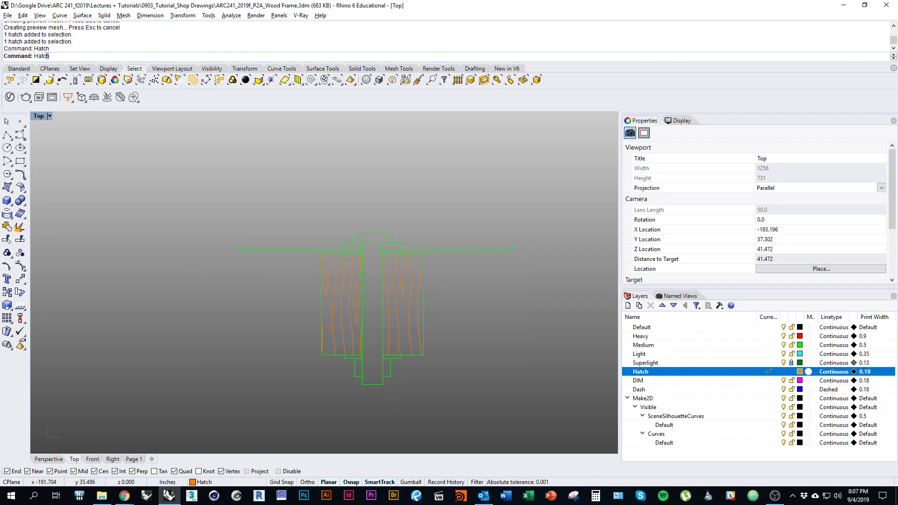
drag(150, 180, 557, 406)
key(Return)
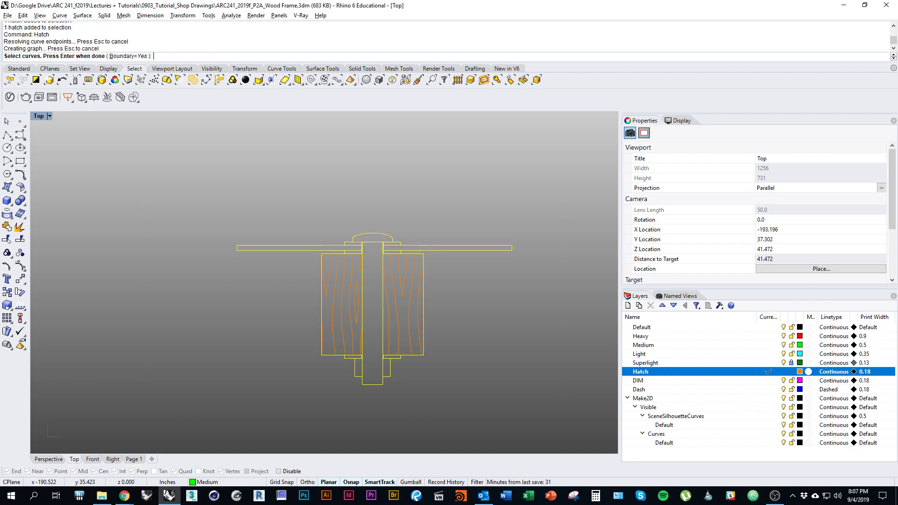
click(373, 318)
key(Return)
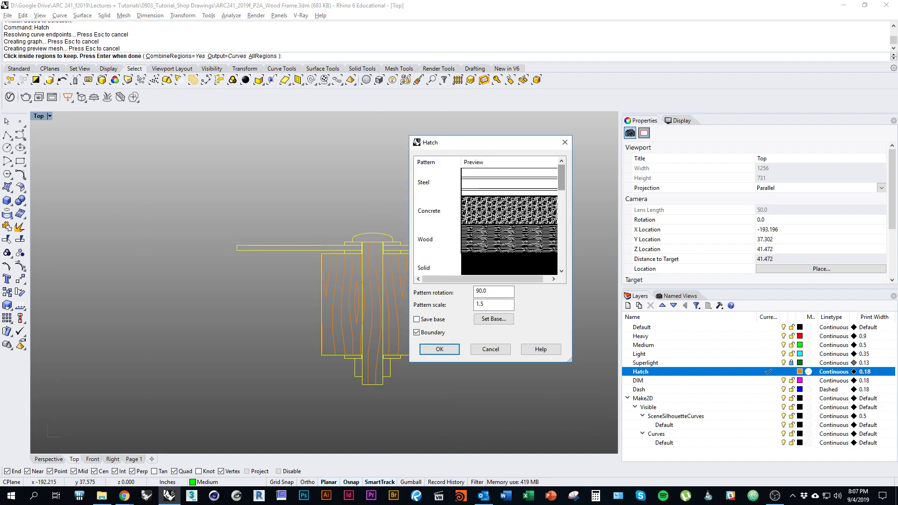
Fill the screw shaft with the Hatch1 pattern at rotation 2 and scale .25.
drag(562, 179, 561, 195)
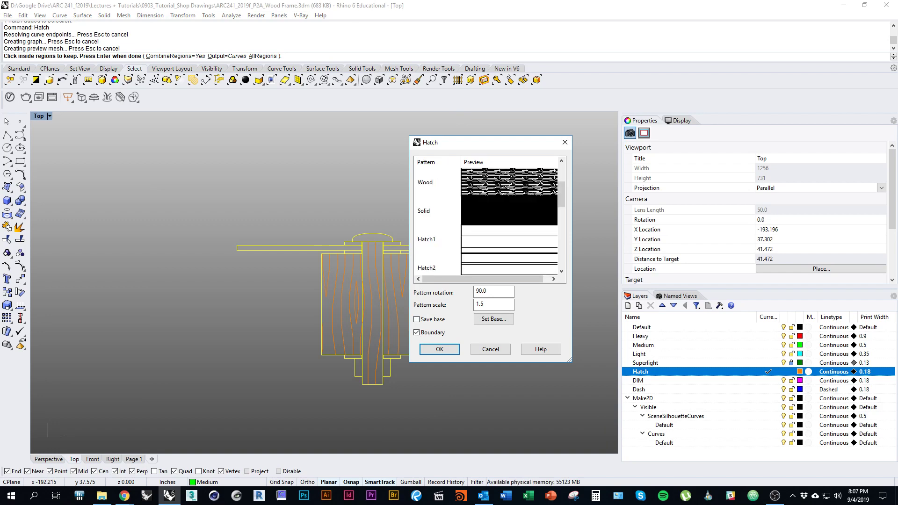
click(435, 239)
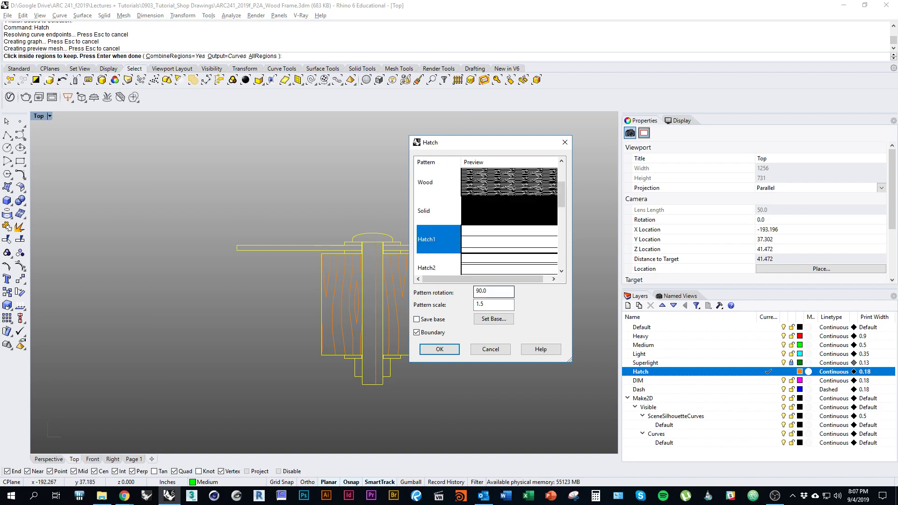
key(Tab)
text(0)
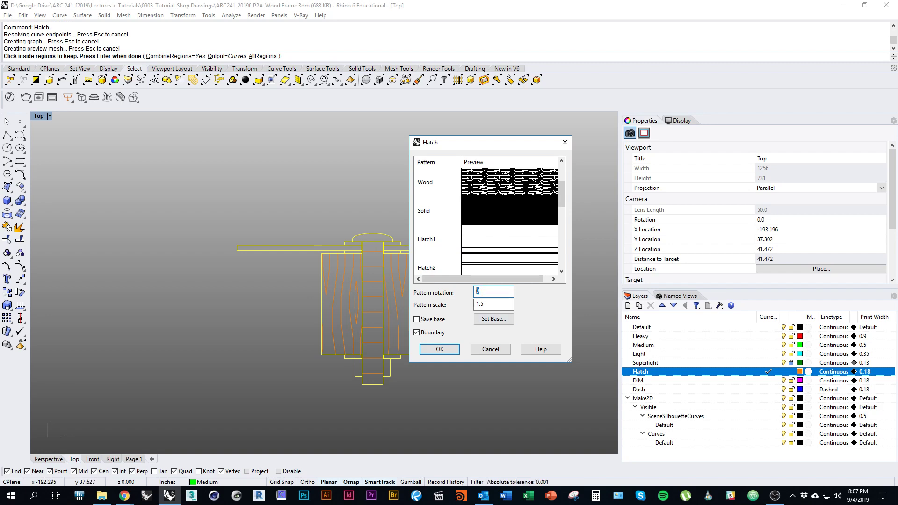
text(1)
text(2)
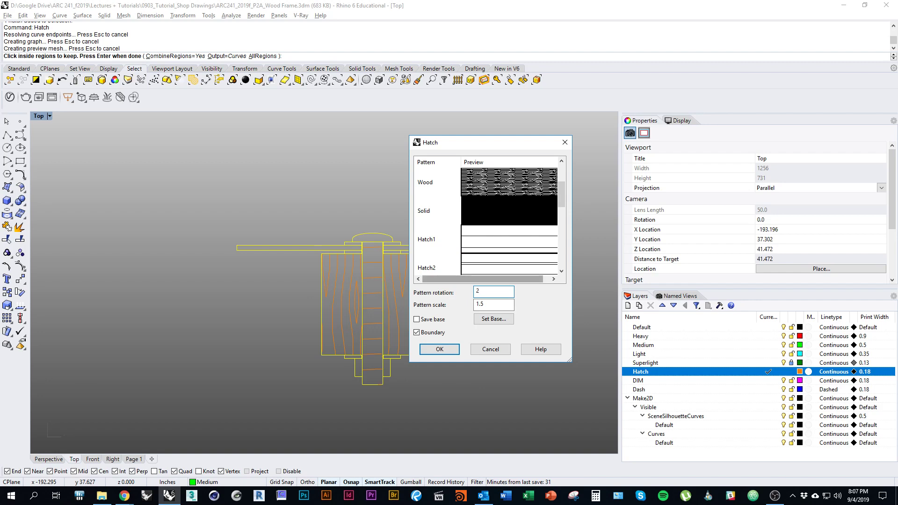
key(Tab)
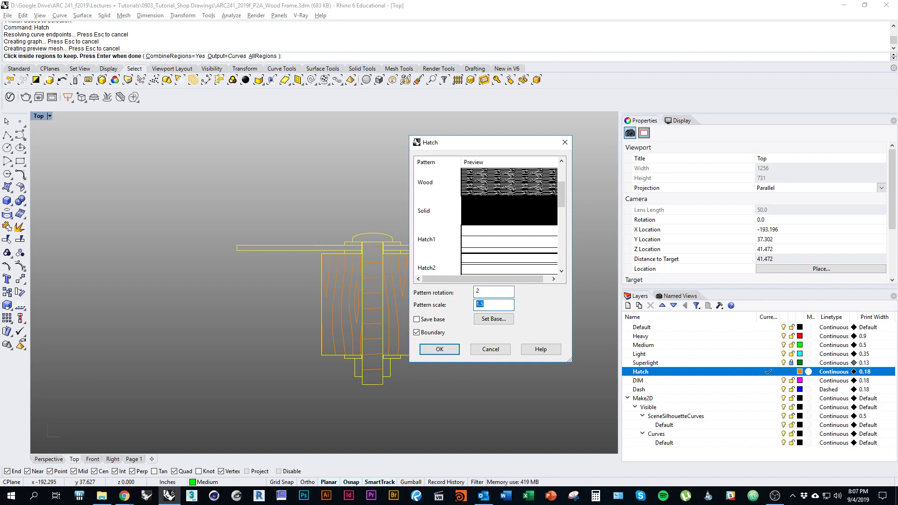
text(.2)
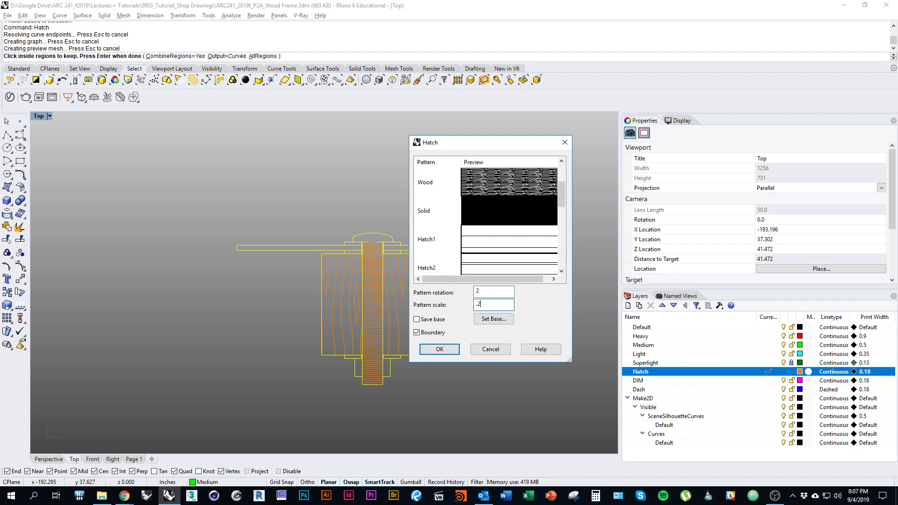
text(5)
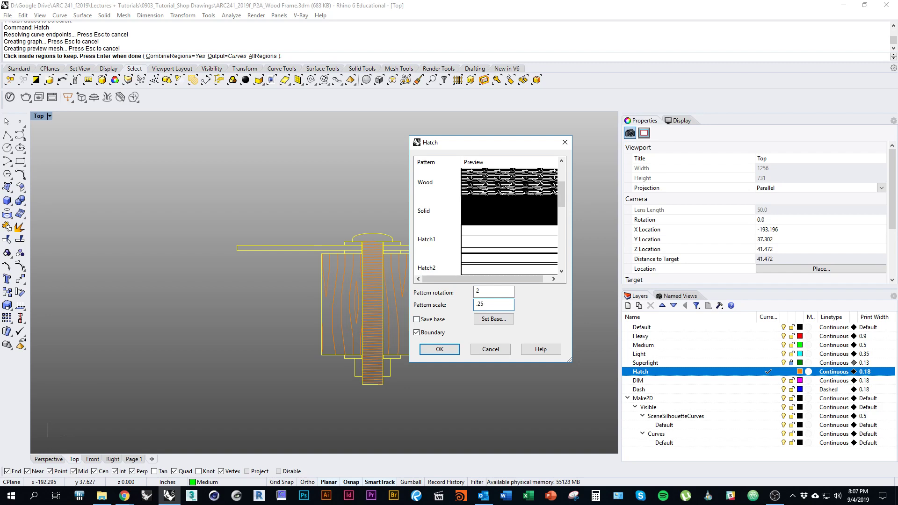
key(Return)
mouse_move(433, 346)
right_down()
mouse_move(448, 367)
mouse_move(445, 348)
mouse_move(442, 380)
right_up()
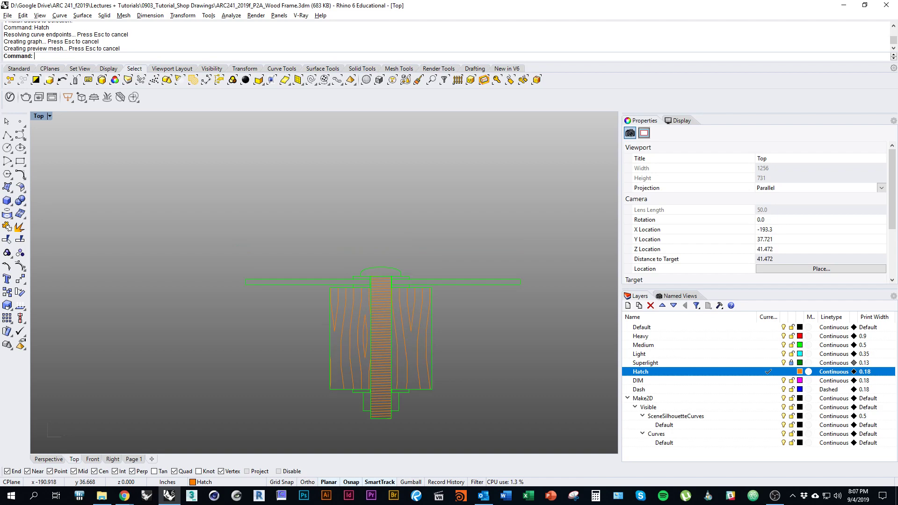
drag(484, 252, 481, 250)
right_drag(476, 253, 448, 229)
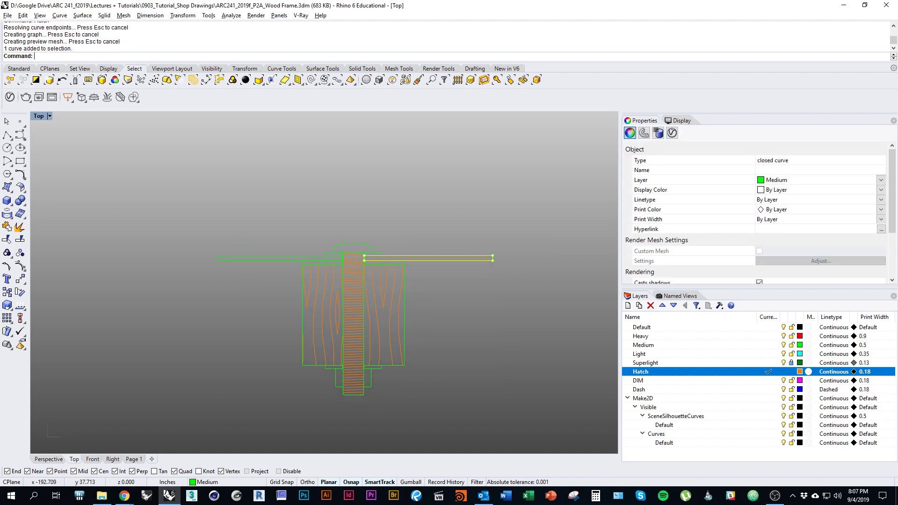
key(Escape)
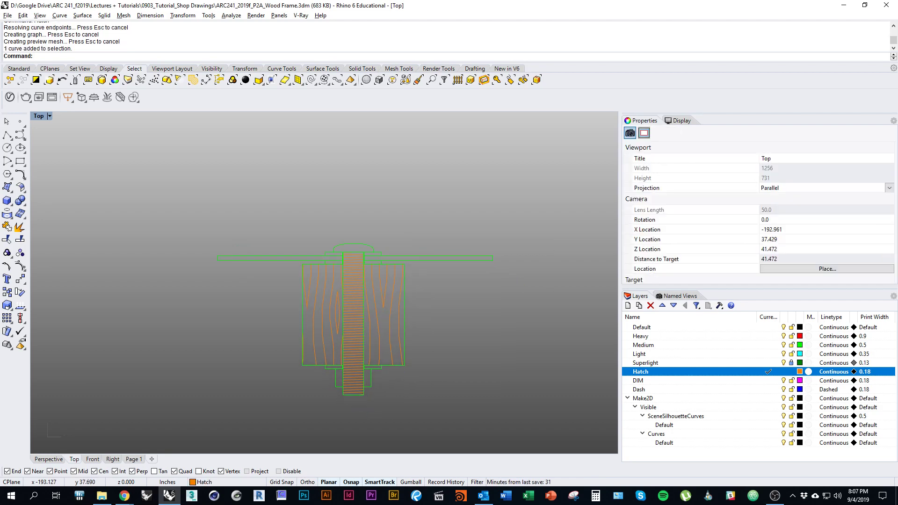
Copy the break line from the bottom of the wood detail to the empty space beside the connection assembly.
scroll(311, 261, down, 6)
right_drag(310, 261, 541, 233)
click(309, 368)
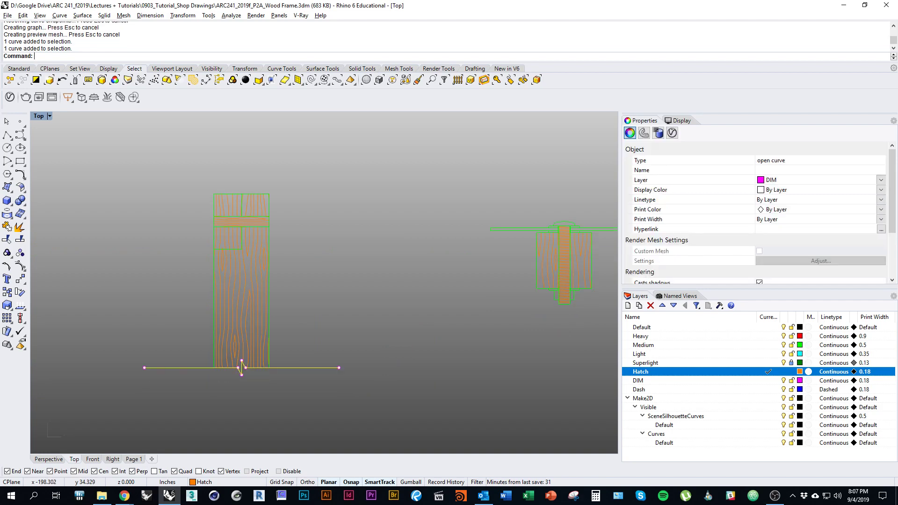
scroll(228, 380, up, 3)
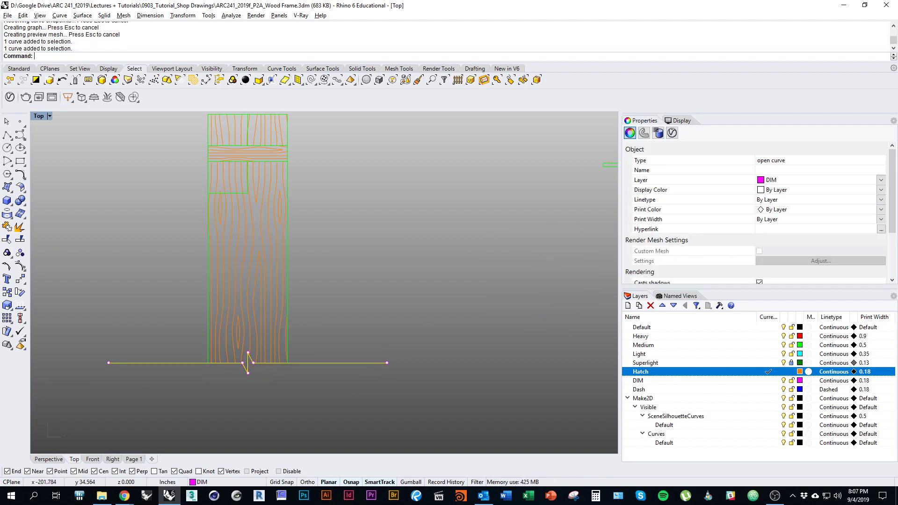
right_drag(305, 362, 160, 380)
scroll(161, 380, down, 3)
drag(161, 380, 361, 241)
scroll(327, 260, up, 5)
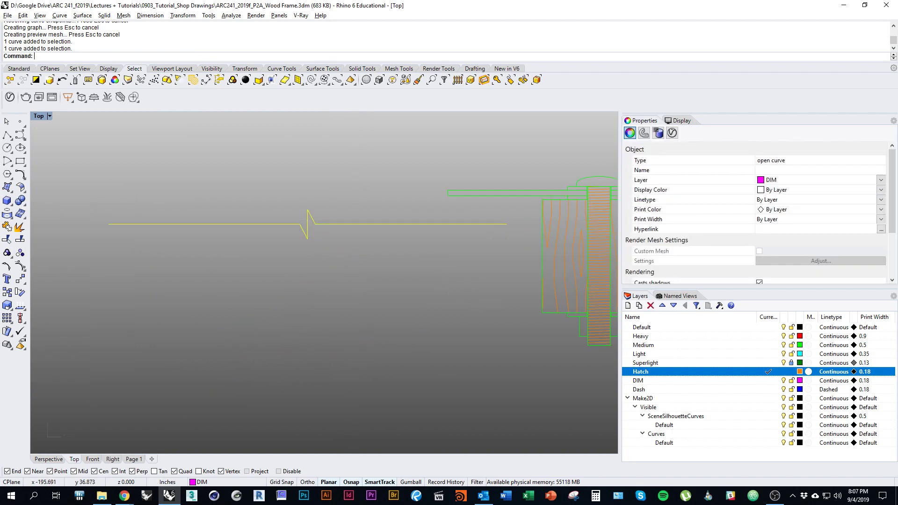
Rotate the copied break line 90 degrees about its midpoint so it stands vertical, deleting the horizontal original of that copy.
right_drag(328, 260, 316, 330)
text(r)
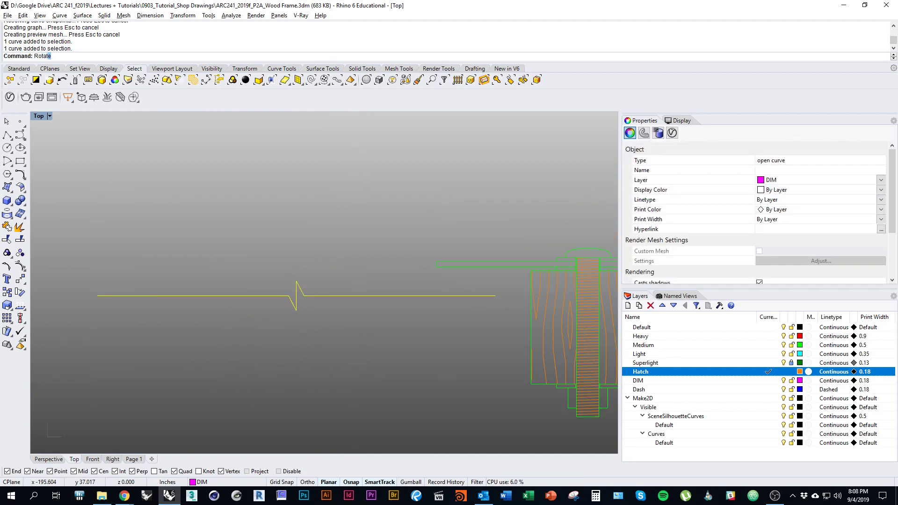
text(otat)
key(Return)
click(297, 296)
click(297, 195)
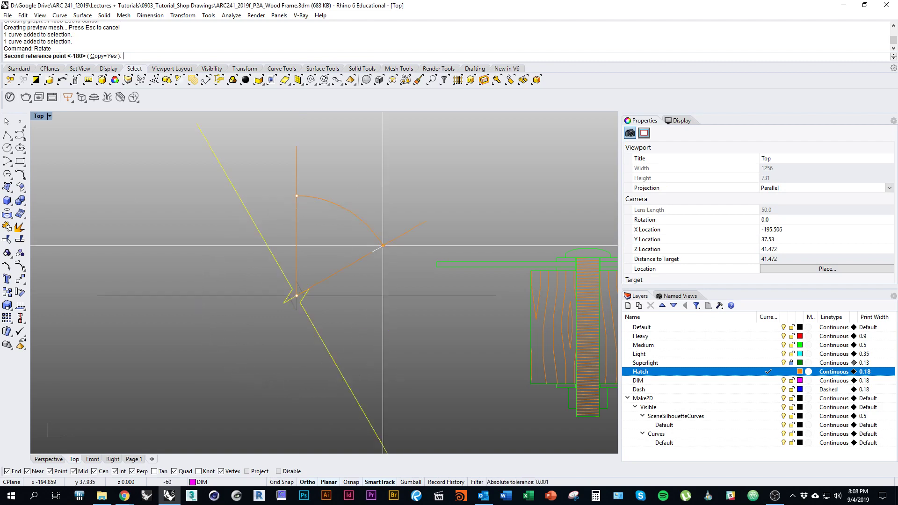
shift+click(381, 296)
text(d)
key(Return)
Move the vertical break line by its midpoint onto the plate near its left end, centred on the plate's thickness.
right_drag(346, 220, 334, 237)
drag(335, 237, 206, 268)
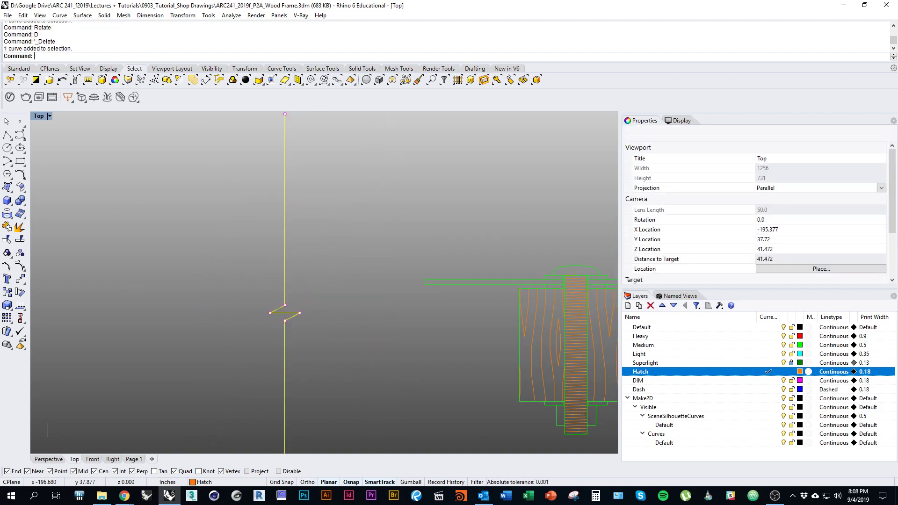
right_drag(397, 312, 292, 307)
text(m)
key(Return)
click(182, 309)
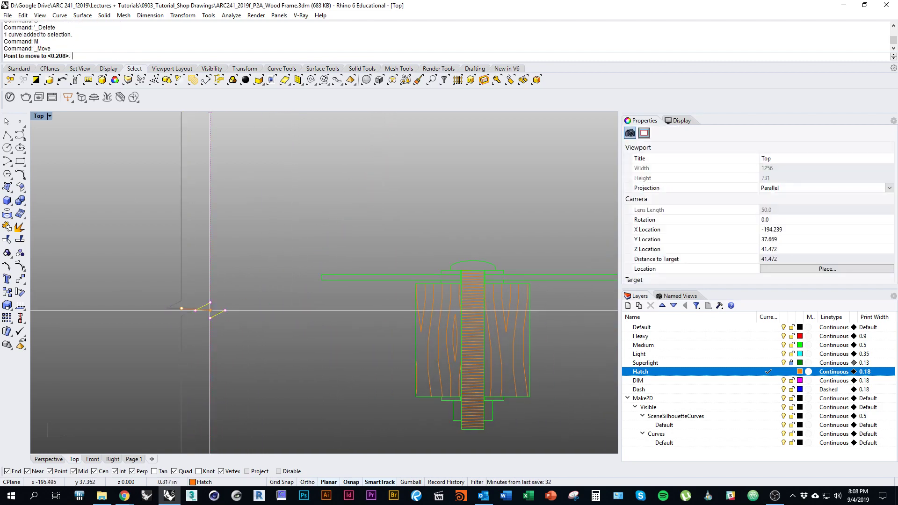
scroll(344, 298, up, 13)
click(251, 211)
scroll(201, 299, down, 10)
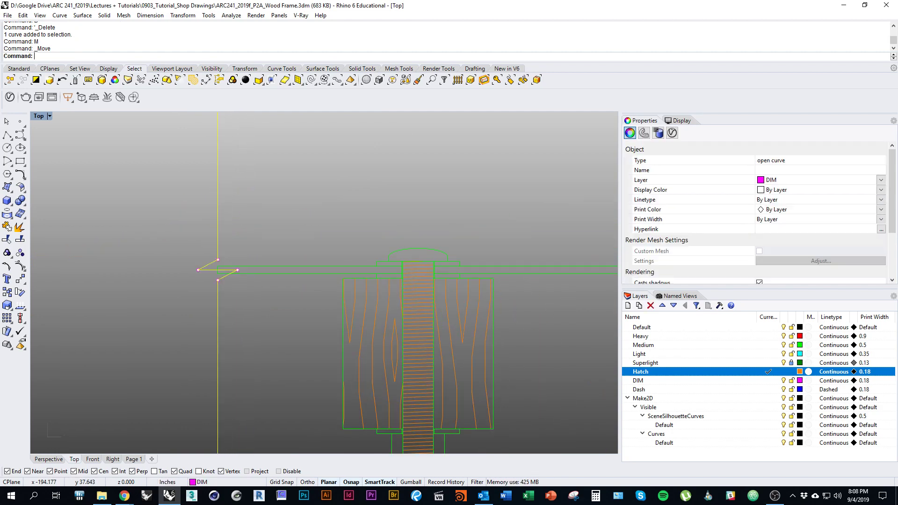
Mirror the break line to the plate's other end about the vertical centreline of the screw.
scroll(291, 271, down, 5)
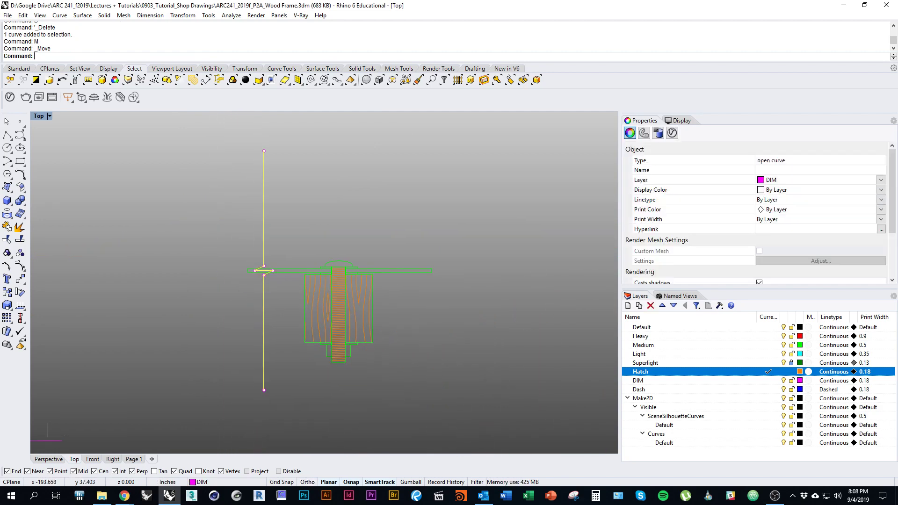
right_drag(351, 285, 298, 314)
scroll(317, 294, up, 2)
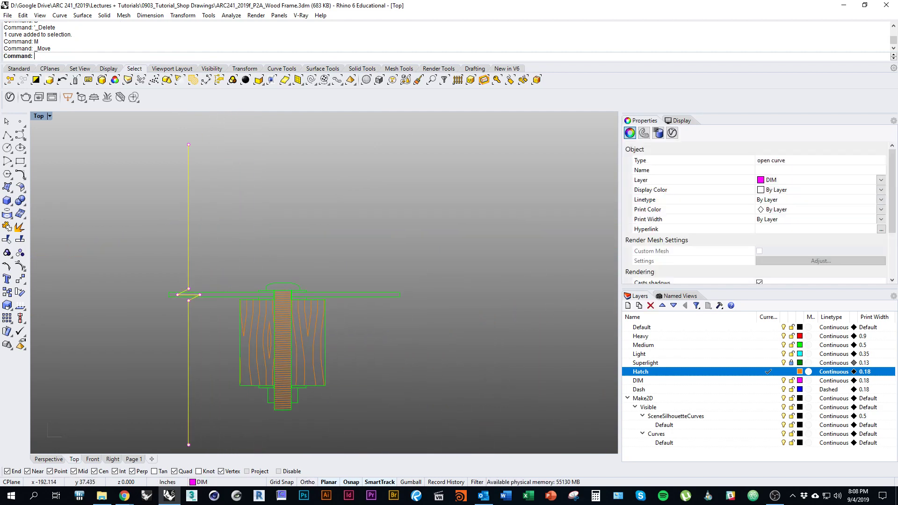
key(Return)
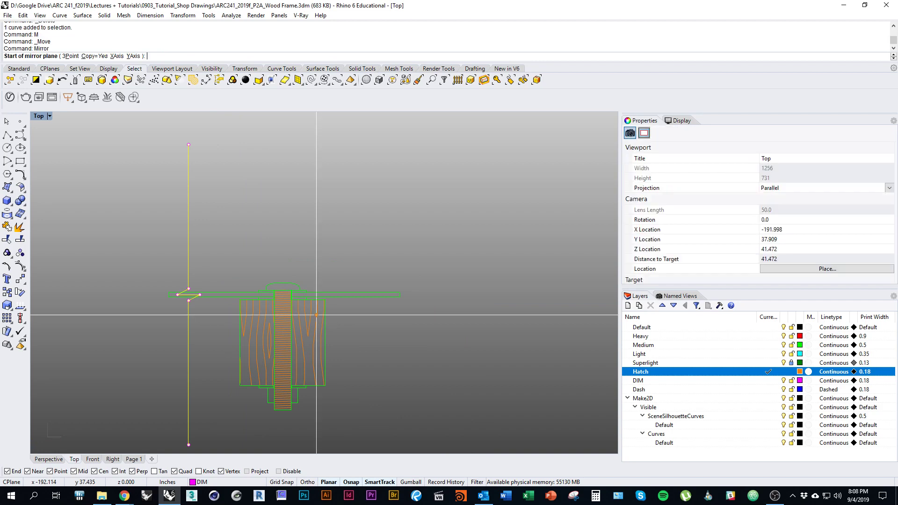
click(283, 283)
click(283, 220)
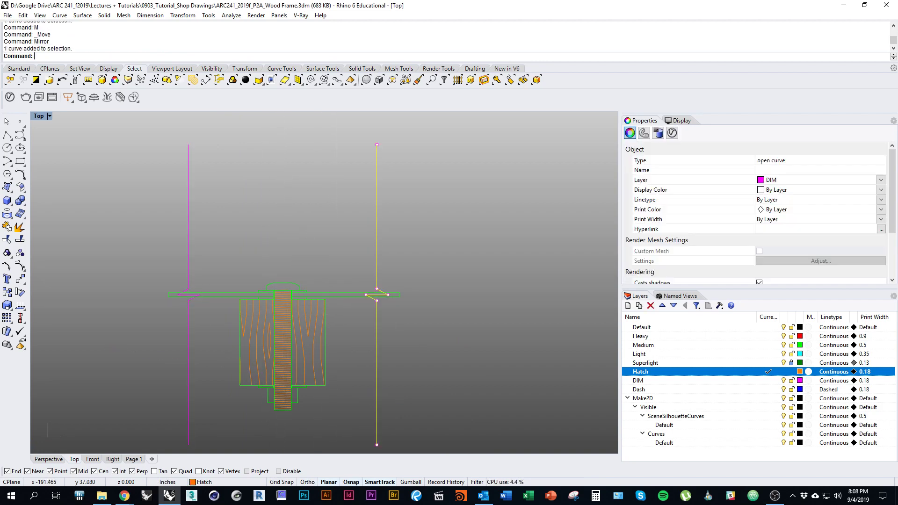
Trim off both ends of the plate outside the two break lines.
shift+click(188, 234)
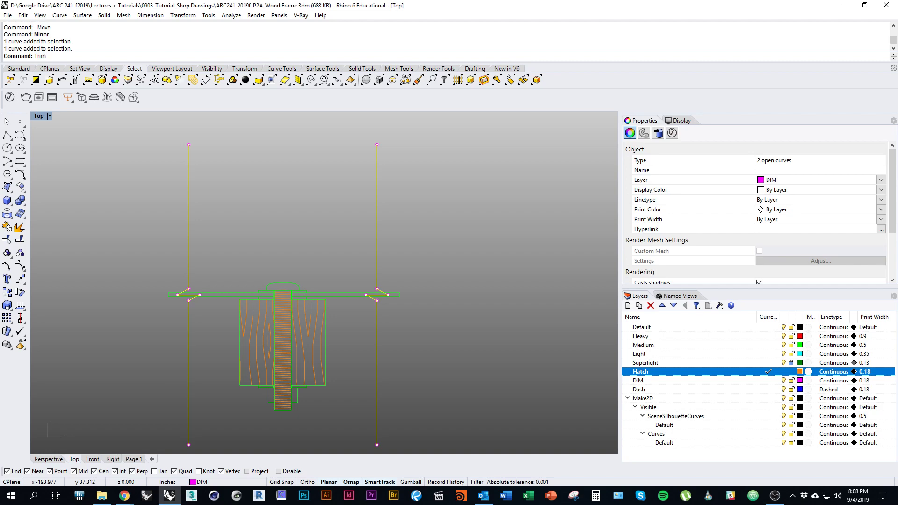
key(Return)
click(169, 296)
click(400, 295)
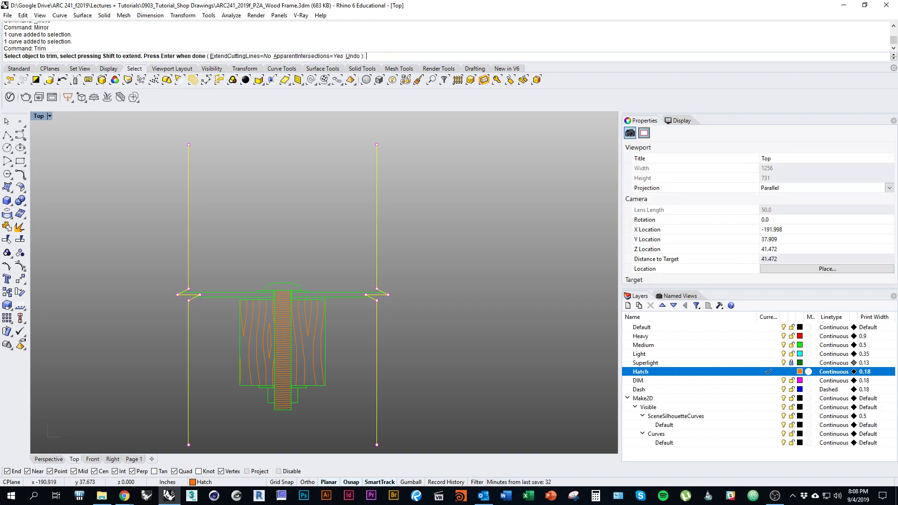
key(Return)
key(Escape)
Shorten both vertical break lines by moving their lower and upper end points closer to the plate.
right_drag(431, 407, 430, 379)
scroll(430, 378, down, 3)
drag(439, 377, 374, 420)
shift+drag(272, 397, 466, 425)
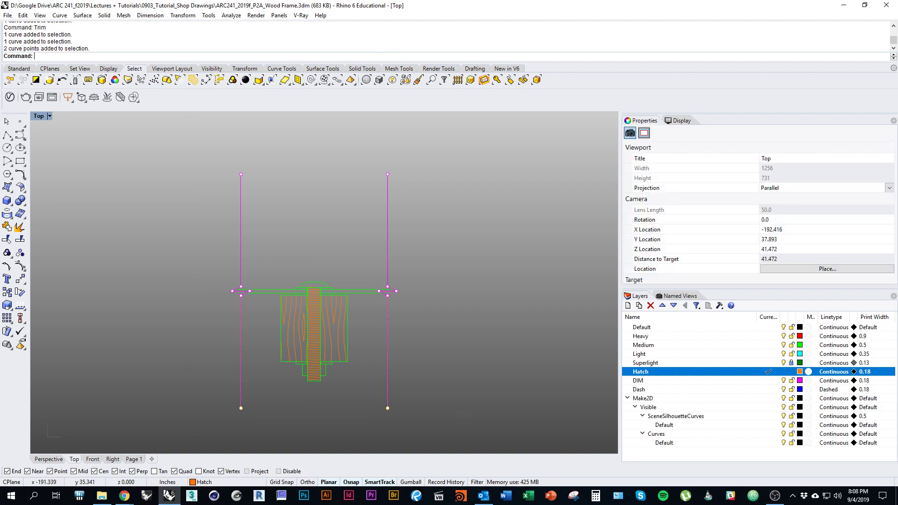
drag(387, 408, 387, 321)
drag(180, 155, 427, 214)
drag(388, 174, 388, 258)
key(Escape)
scroll(362, 295, up, 3)
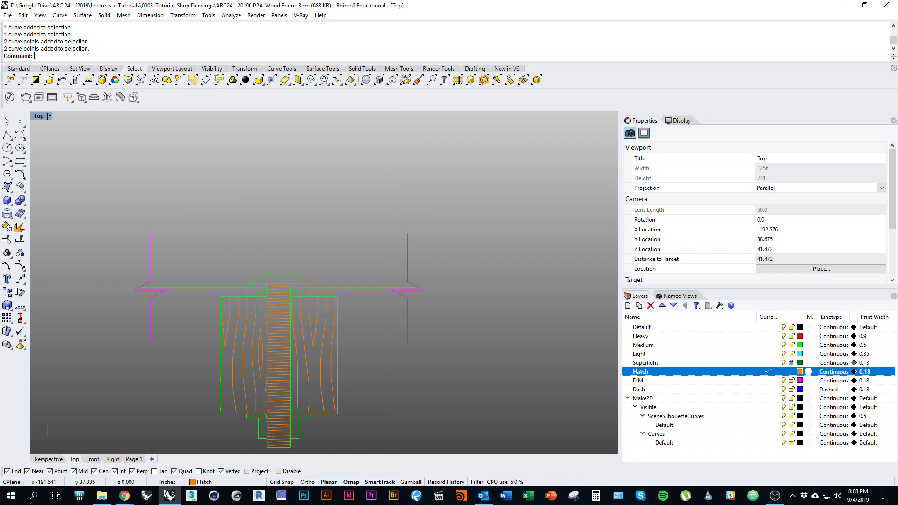
right_drag(361, 395, 412, 392)
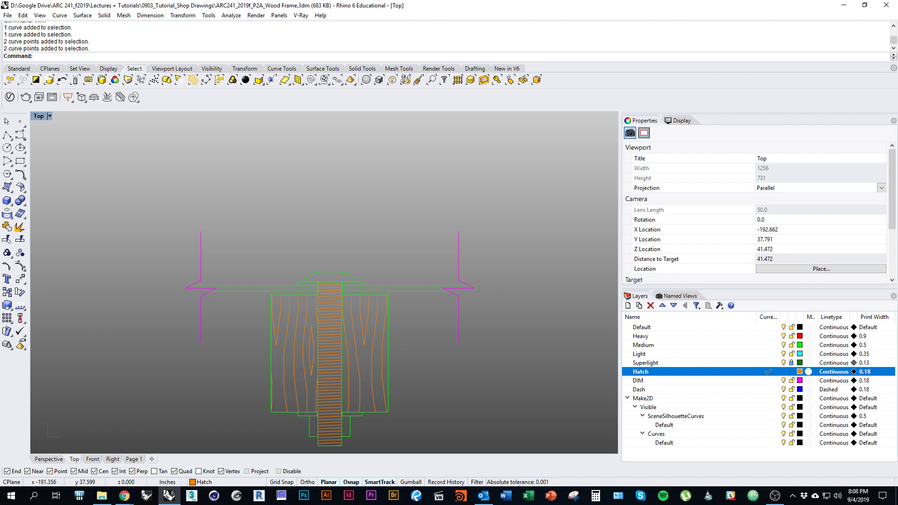
Start a hatch and pick the two plate regions between the screw and the break lines as its areas.
text(Hatch)
key(Return)
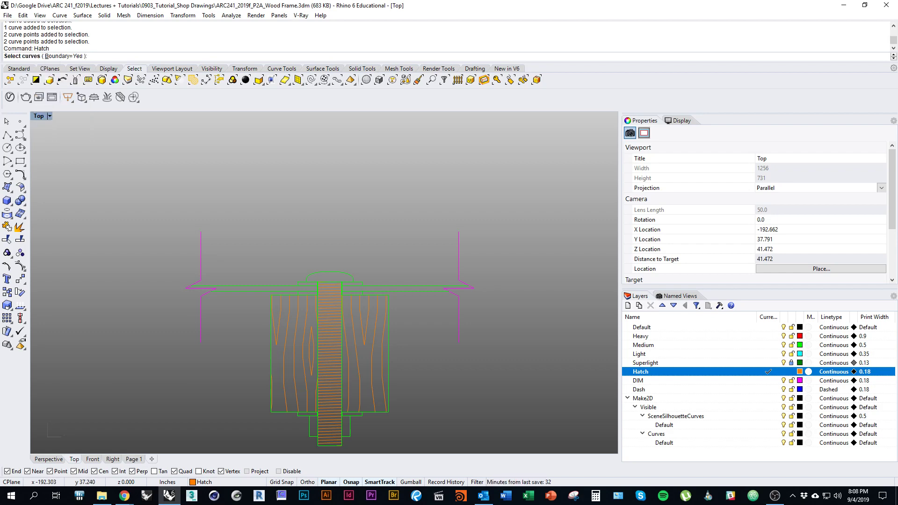
drag(511, 249, 170, 309)
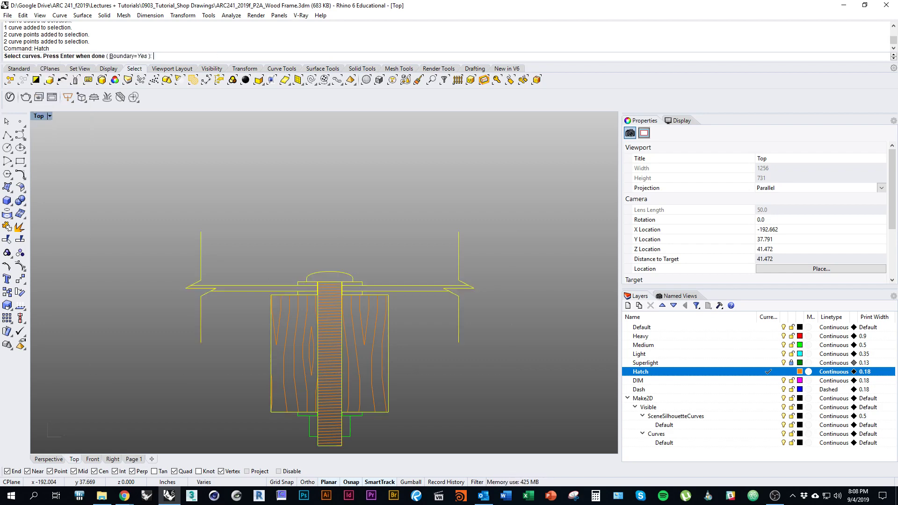
key(Return)
scroll(393, 305, up, 6)
click(394, 273)
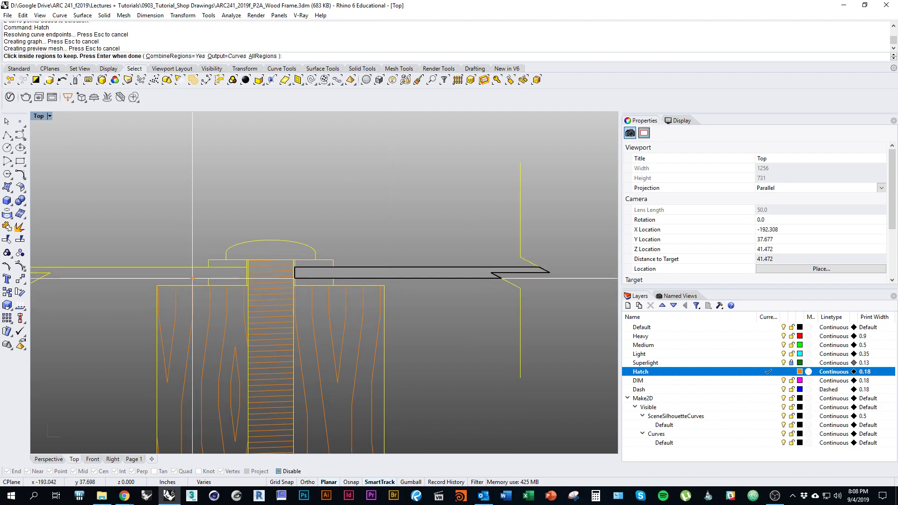
click(195, 273)
right_drag(241, 301, 355, 294)
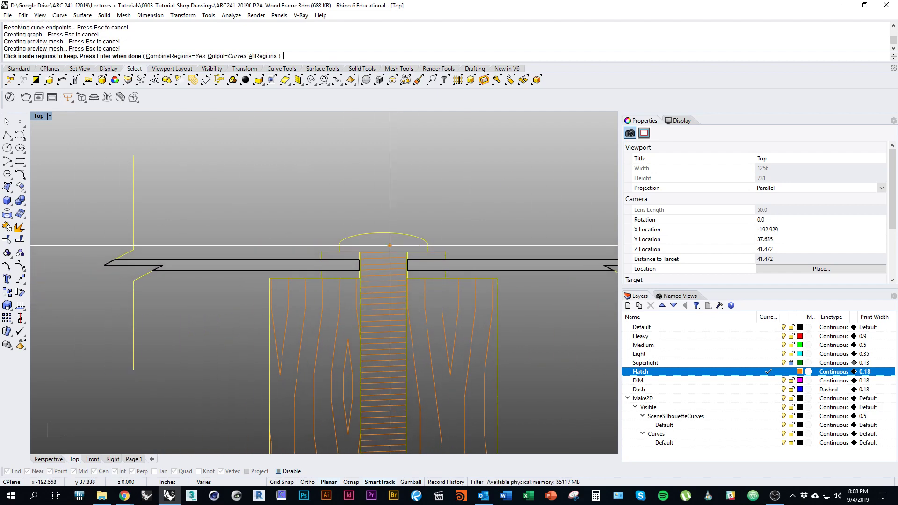
right_drag(422, 285, 372, 258)
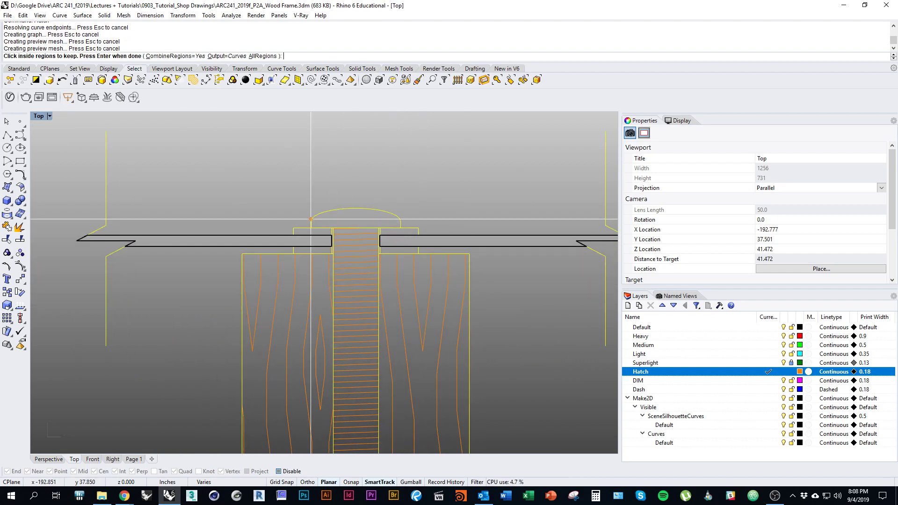
right_drag(419, 313, 390, 205)
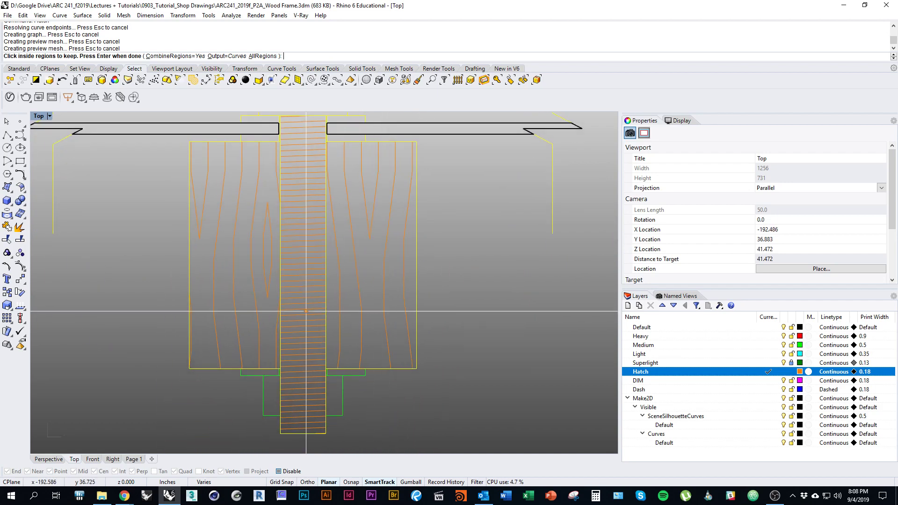
right_drag(367, 265, 349, 341)
right_drag(305, 208, 395, 258)
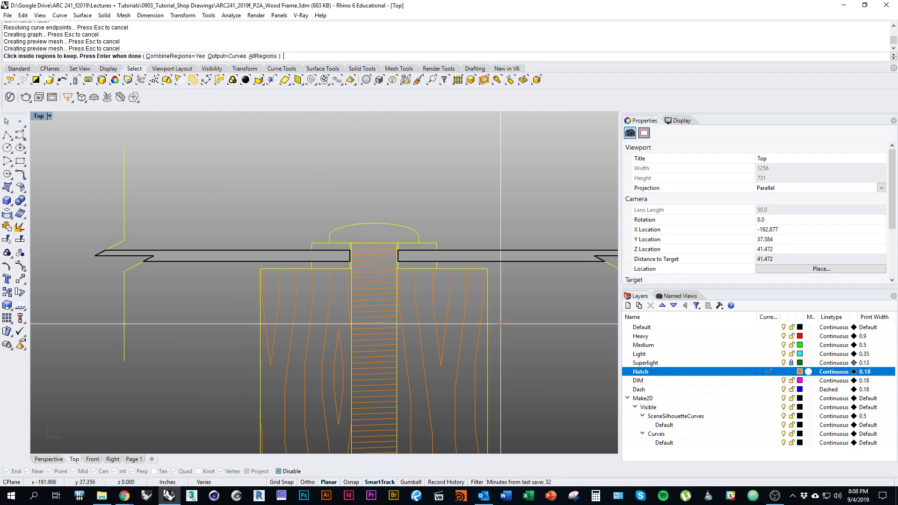
right_drag(351, 283, 270, 265)
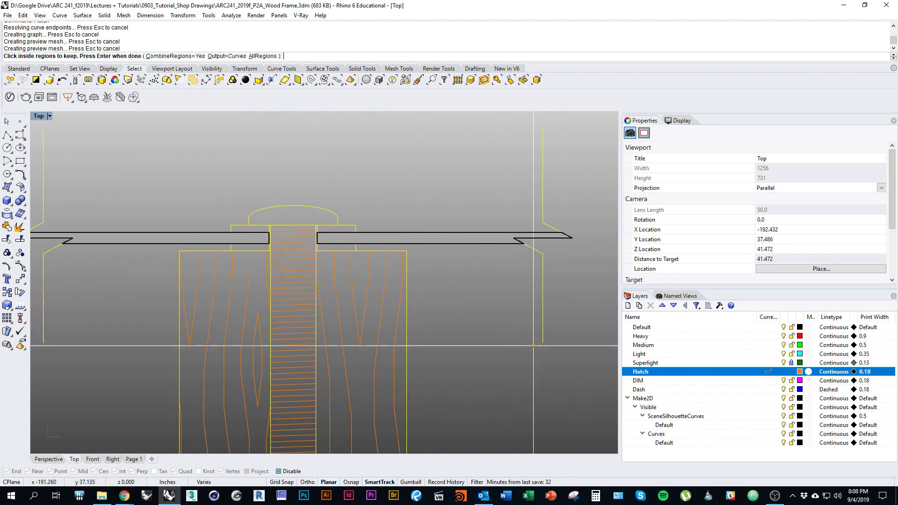
key(Return)
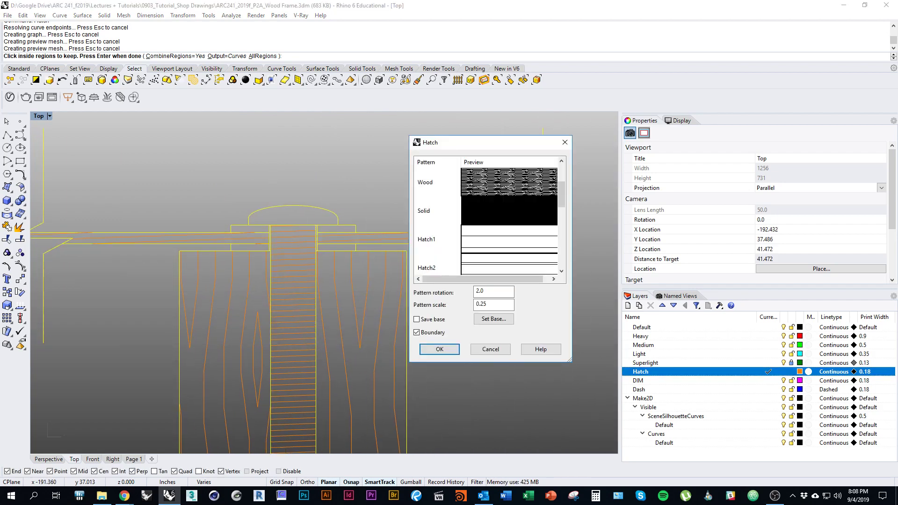
Hatch the picked plate regions with the Hatch2 pattern at rotation 45 and scale 0.5.
click(562, 271)
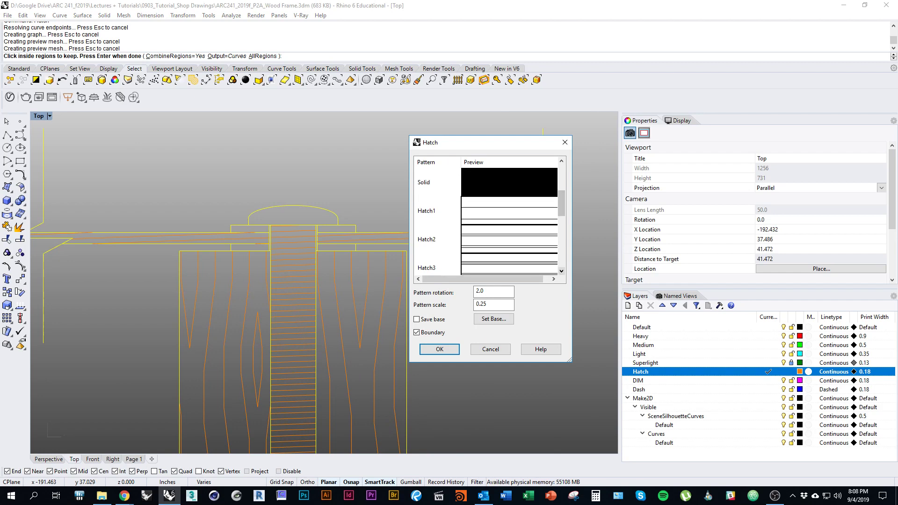
click(437, 239)
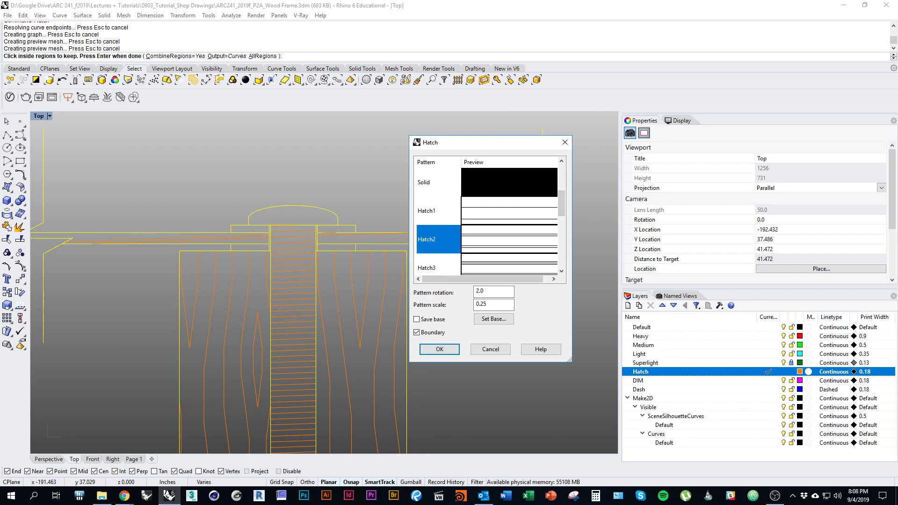
double_click(480, 291)
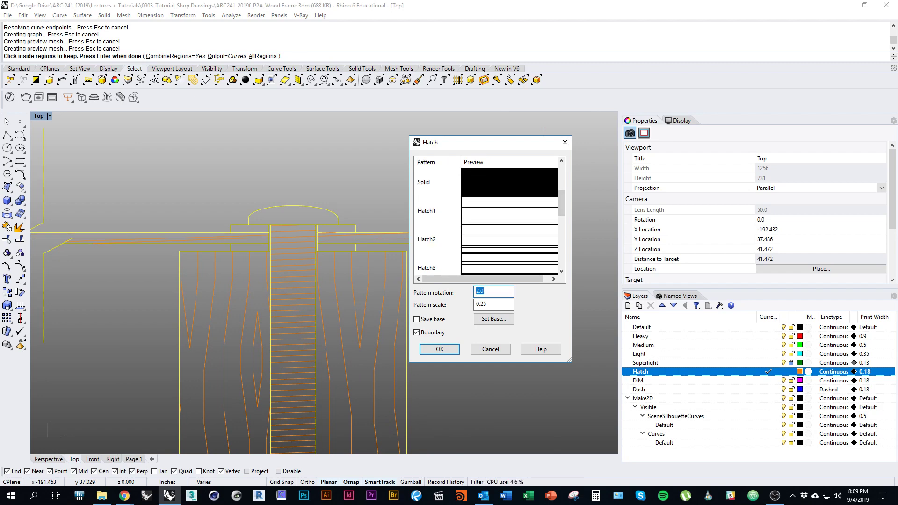
key(Tab)
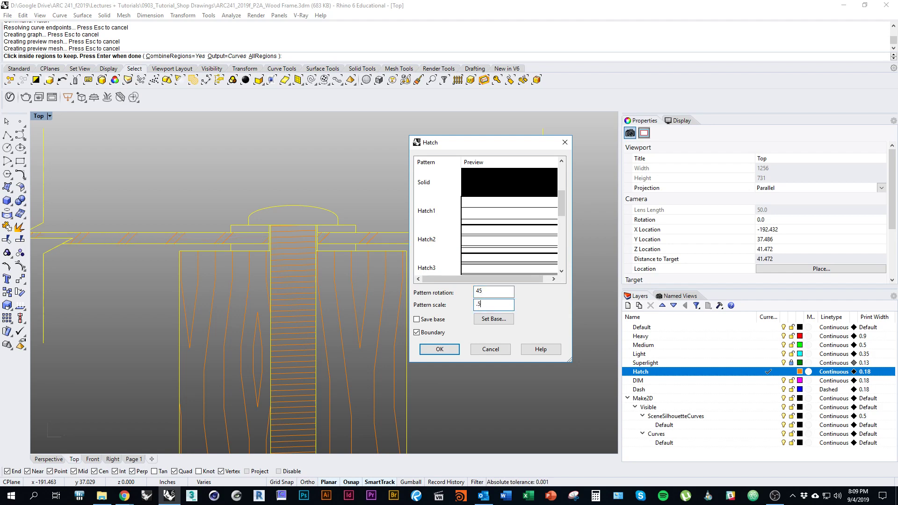
text(.5)
key(Return)
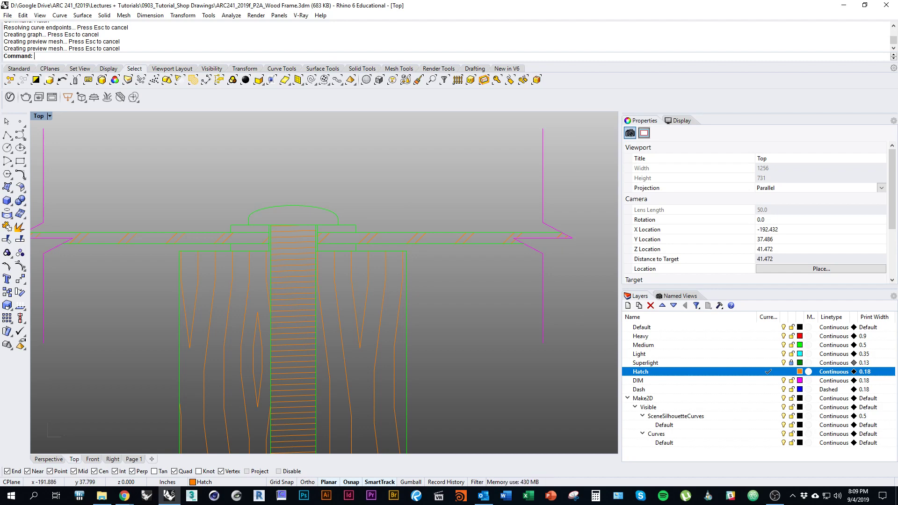
Examine the hatched seat connection beside the neighbouring wood detail, and check the Page 1 layout.
scroll(355, 273, down, 5)
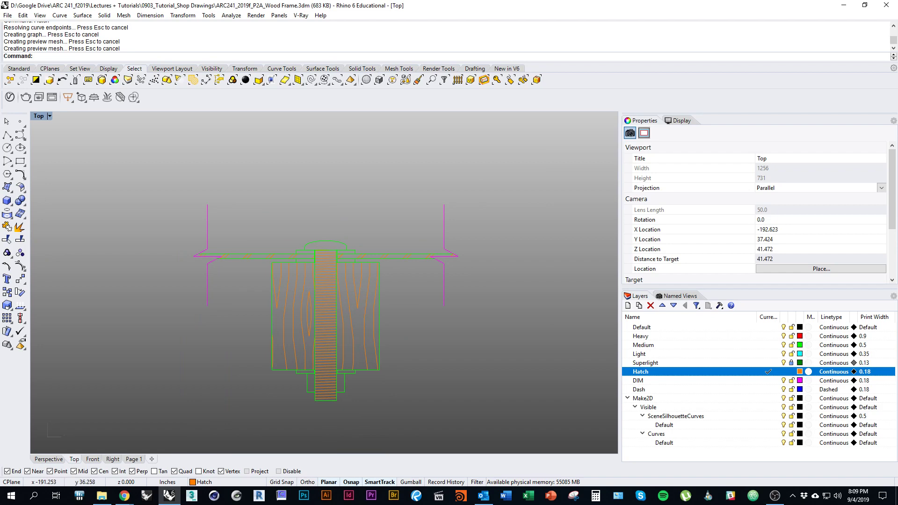
right_drag(414, 358, 404, 336)
scroll(299, 356, down, 5)
mouse_move(226, 367)
right_down()
mouse_move(362, 349)
mouse_move(403, 333)
right_up()
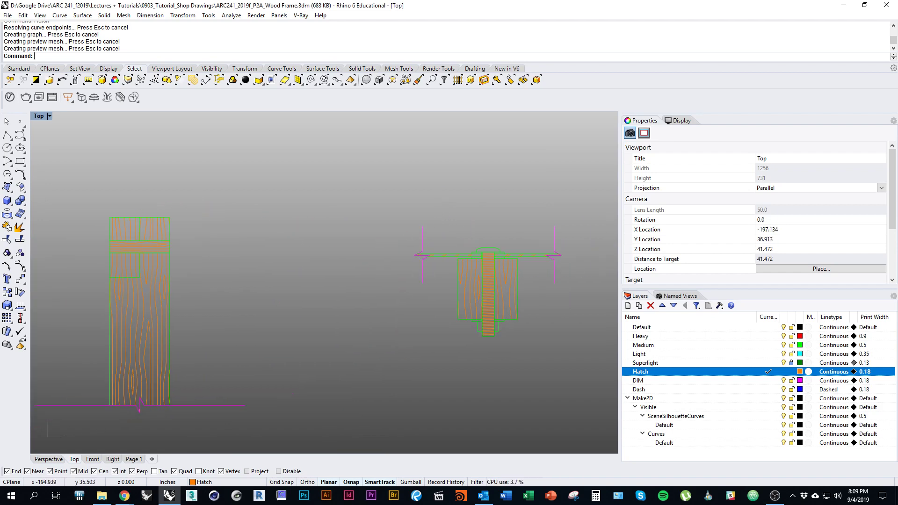
scroll(410, 312, up, 4)
right_drag(511, 304, 401, 318)
scroll(381, 342, up, 4)
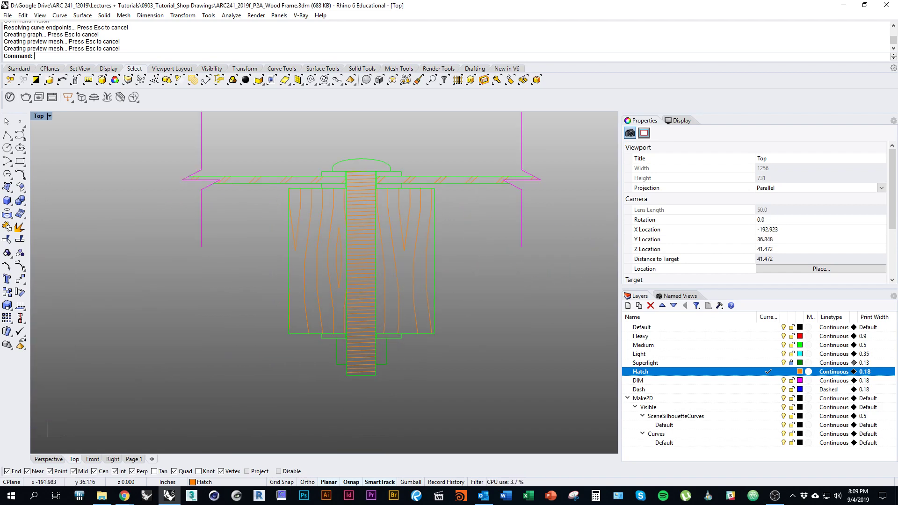
click(134, 460)
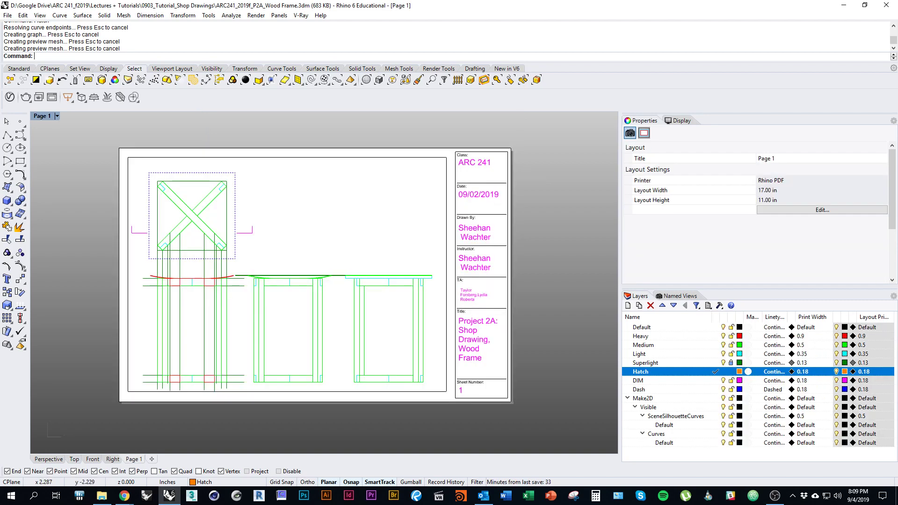
click(49, 460)
click(75, 460)
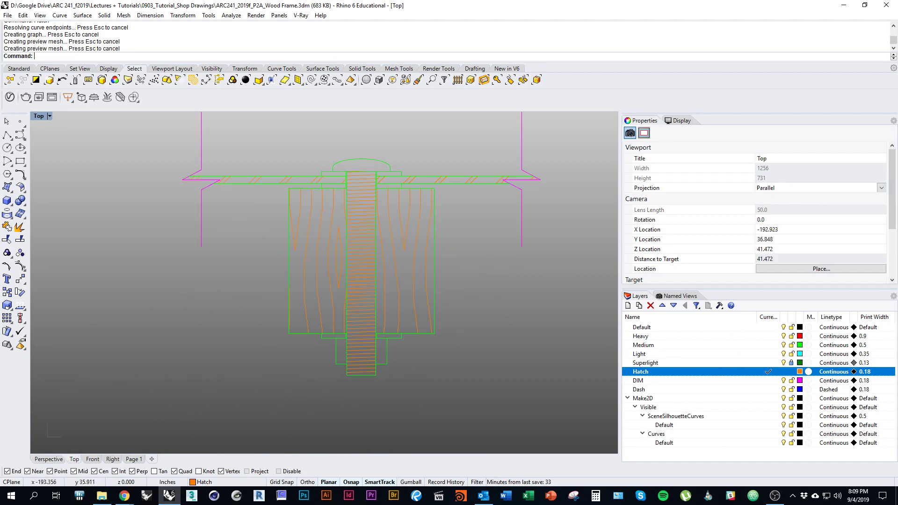
mouse_move(260, 323)
right_down()
mouse_move(245, 344)
mouse_move(347, 312)
right_up()
scroll(245, 345, down, 4)
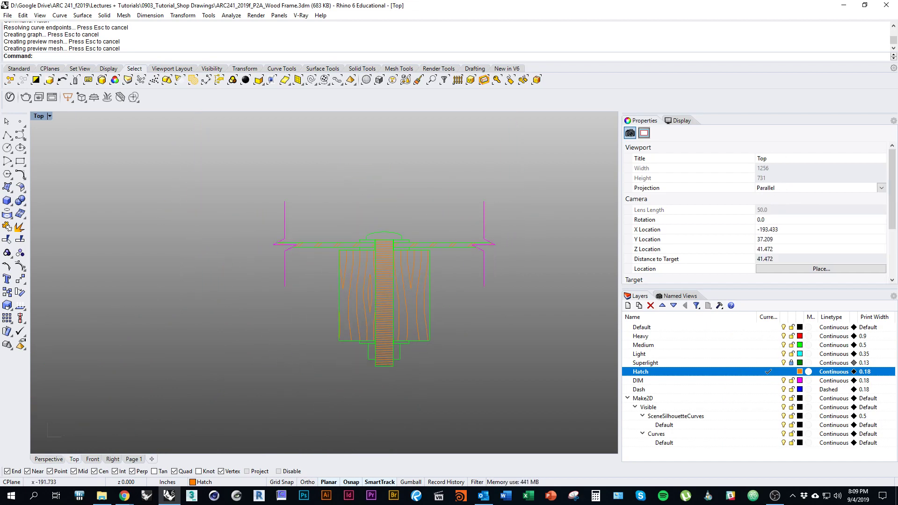
scroll(474, 270, up, 5)
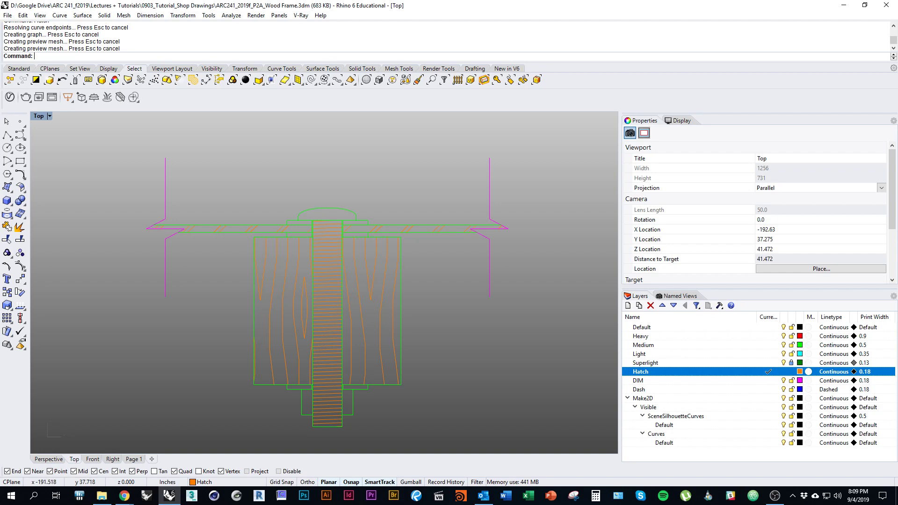
Move the outlines of the two wood frame halves on either side of the screw to the Heavy layer.
click(401, 298)
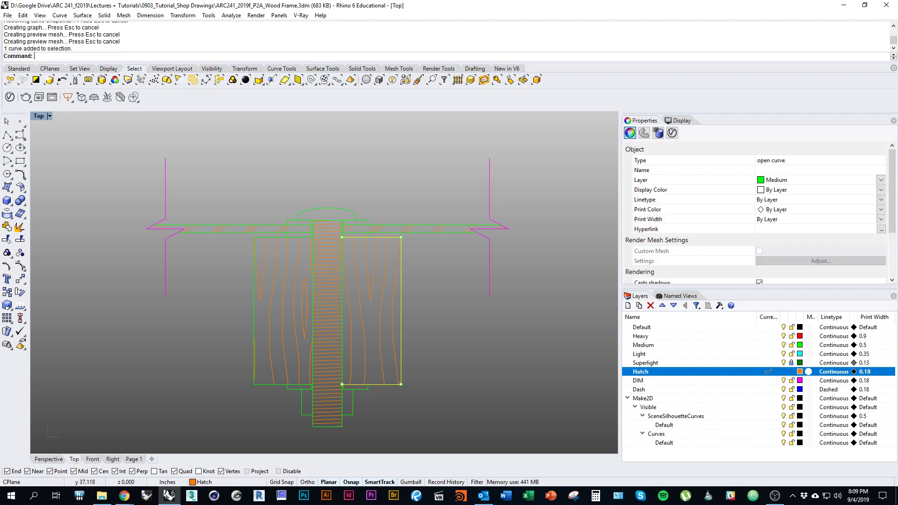
click(443, 422)
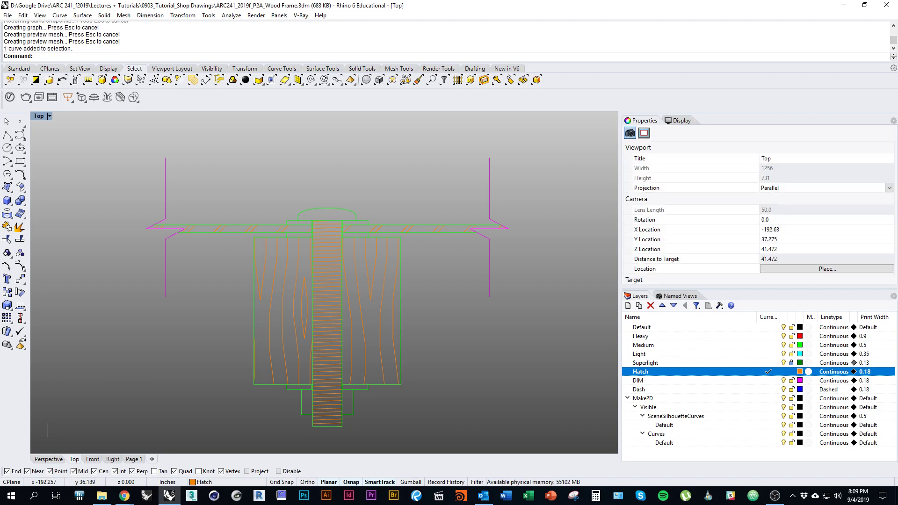
click(360, 384)
shift+click(281, 384)
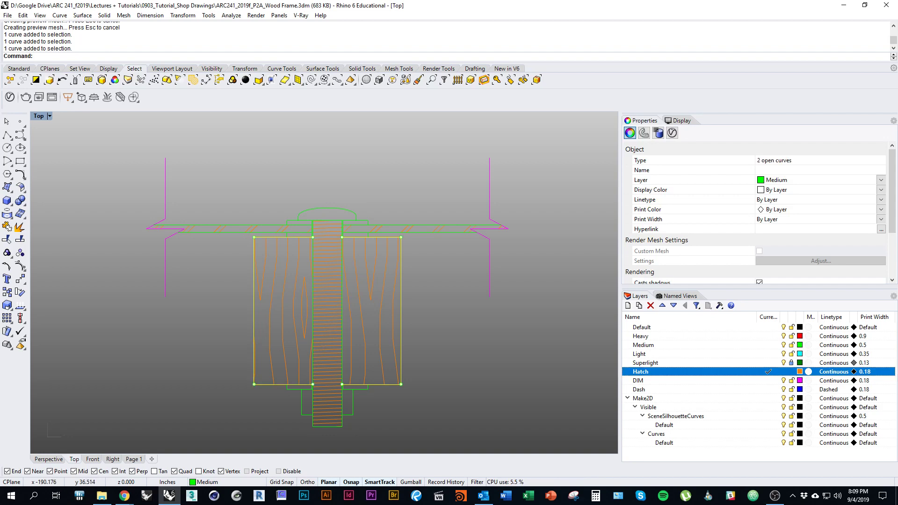
right_click(690, 337)
click(729, 300)
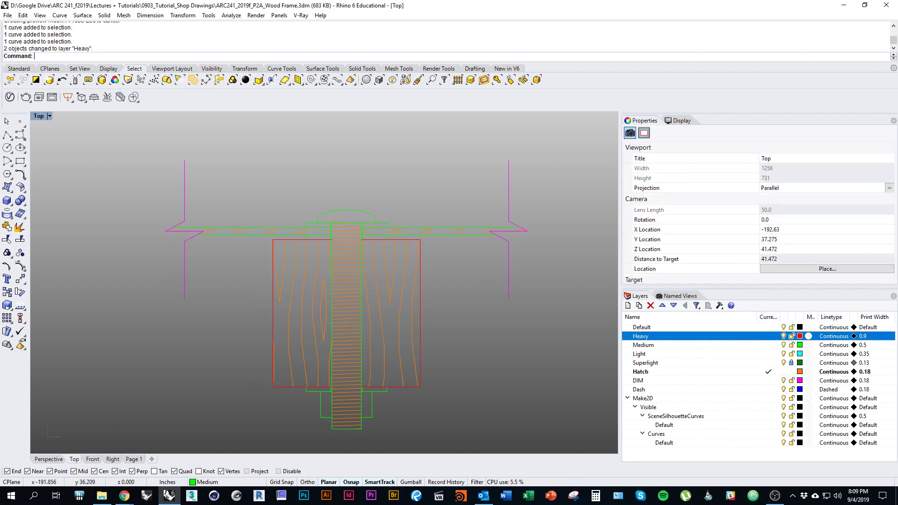
right_drag(314, 291, 320, 291)
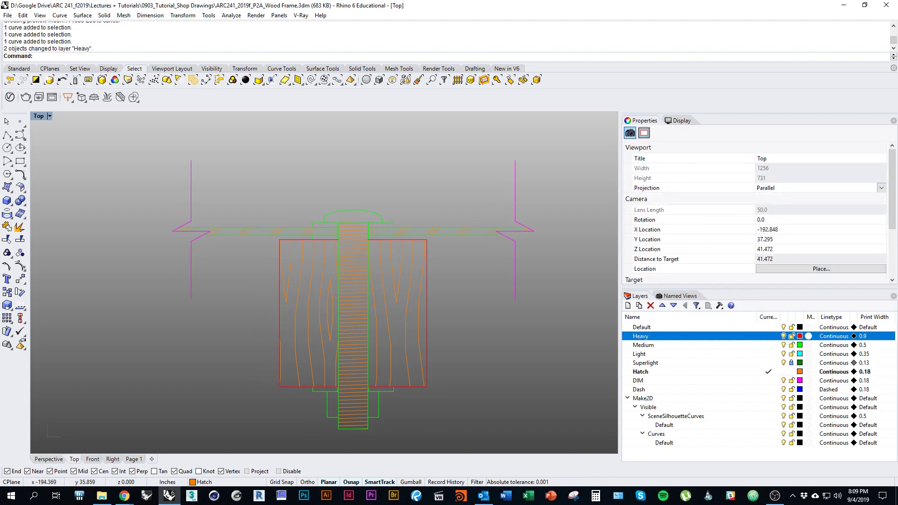
Add a second layout page for Rhino PDF in tabloid 11" x 17" landscape with one initial detail.
click(134, 459)
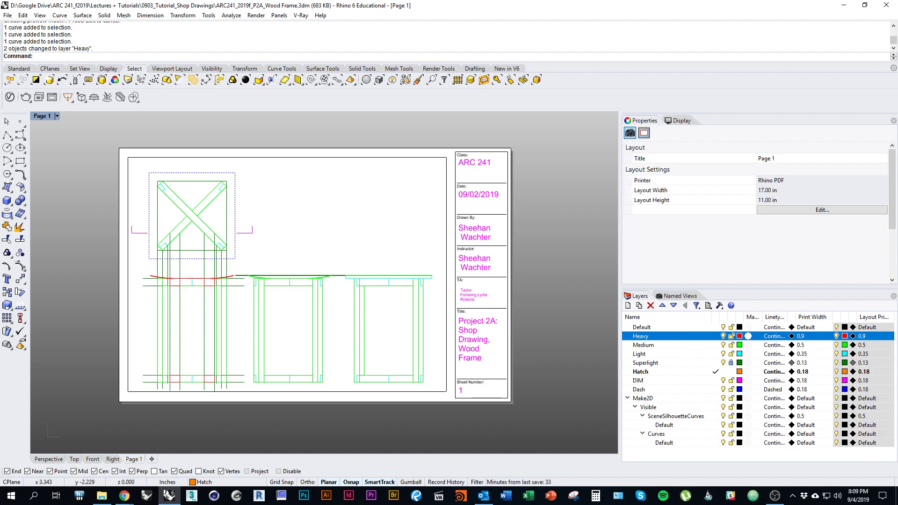
click(152, 459)
click(186, 433)
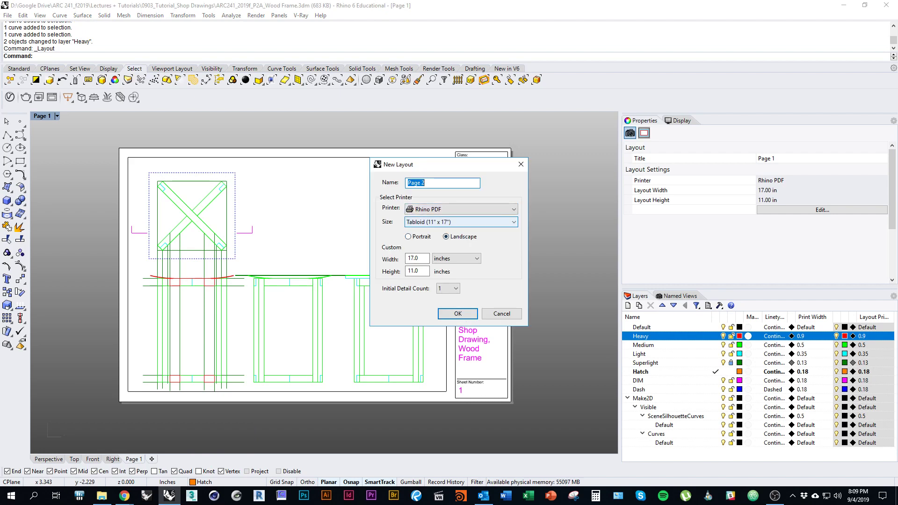
key(Return)
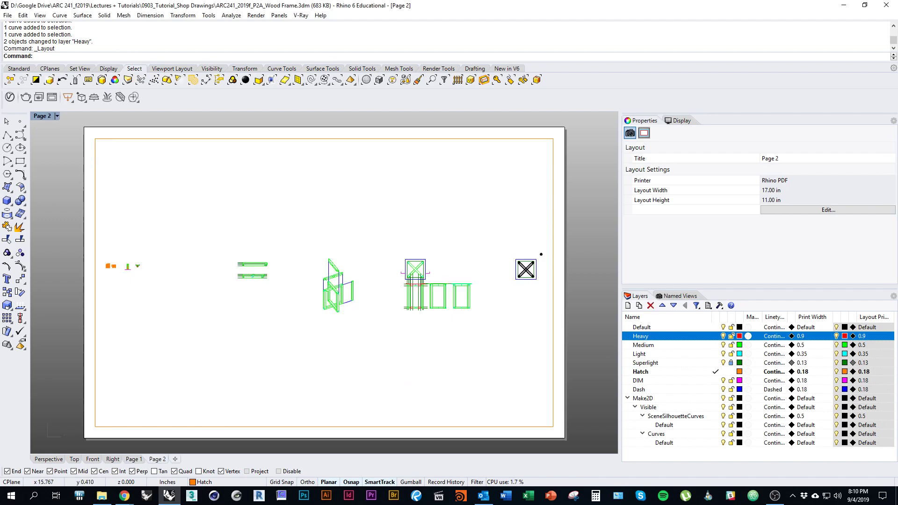
Narrow the new page's detail to about two thirds of the sheet width and frame the exploded axonometric of the wood frame in it.
click(529, 426)
drag(553, 282, 399, 303)
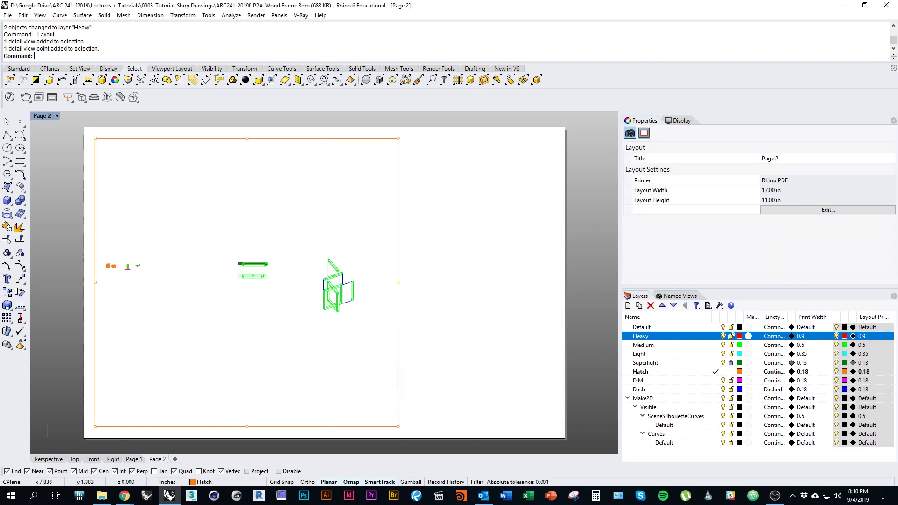
double_click(310, 375)
mouse_move(326, 345)
right_down()
mouse_move(179, 353)
mouse_move(344, 361)
mouse_move(231, 361)
right_up()
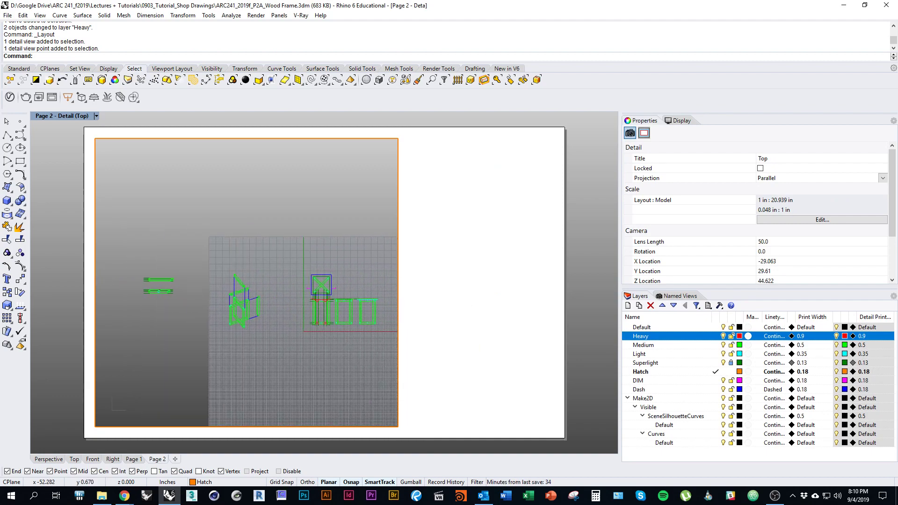
scroll(241, 307, up, 15)
right_drag(343, 274, 287, 283)
double_click(323, 344)
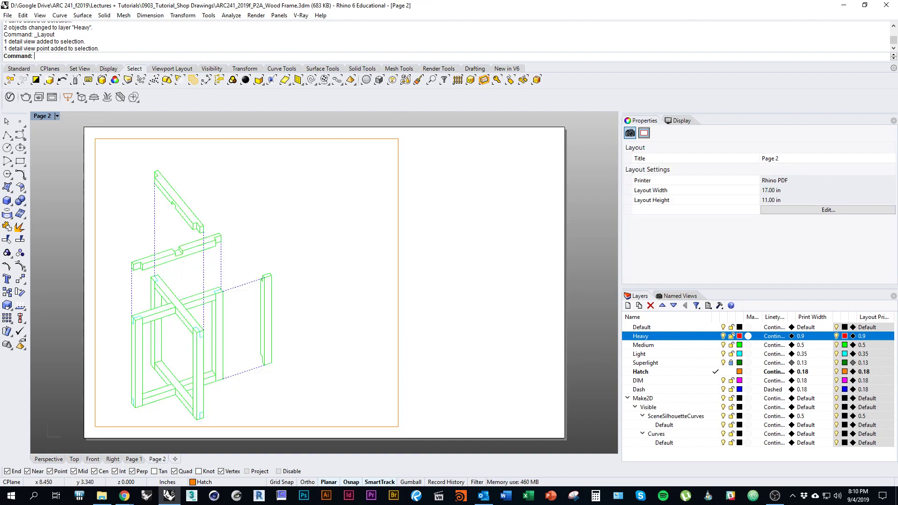
Set the axonometric detail's scale to 3 inches on page to 12 inches in model, and recenter the drawing vertically inside it.
click(398, 369)
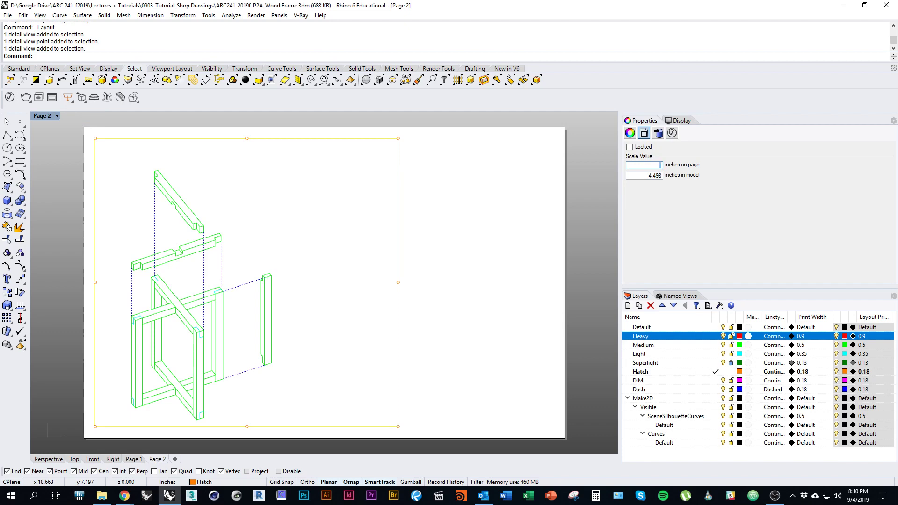
text(3)
key(Tab)
key(Tab)
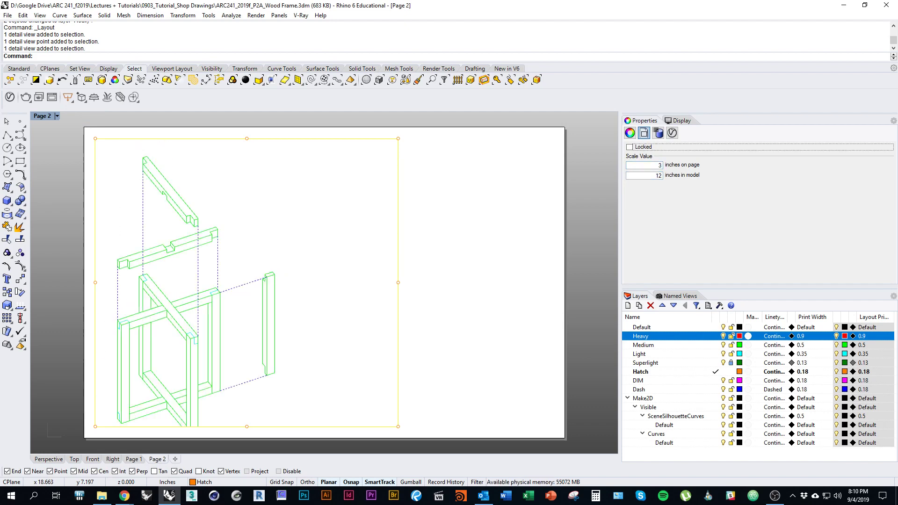
double_click(309, 341)
right_drag(309, 341, 309, 329)
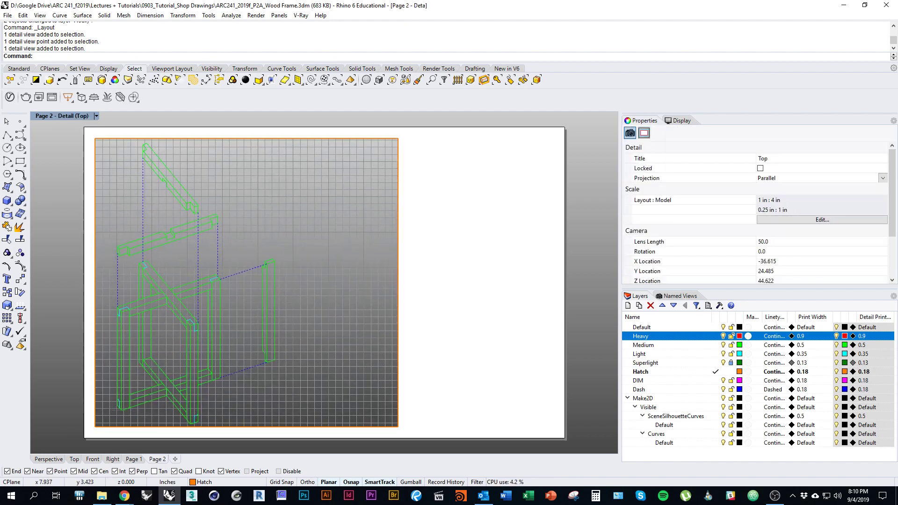
double_click(457, 381)
Narrow the axonometric detail from its inner side to about two fifths of the sheet width, just clear of the exploded post.
click(398, 323)
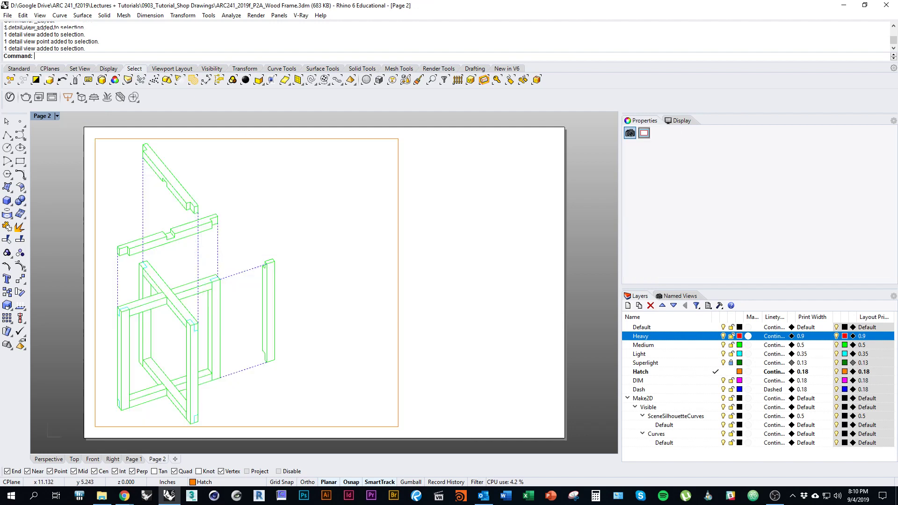
drag(398, 283, 290, 288)
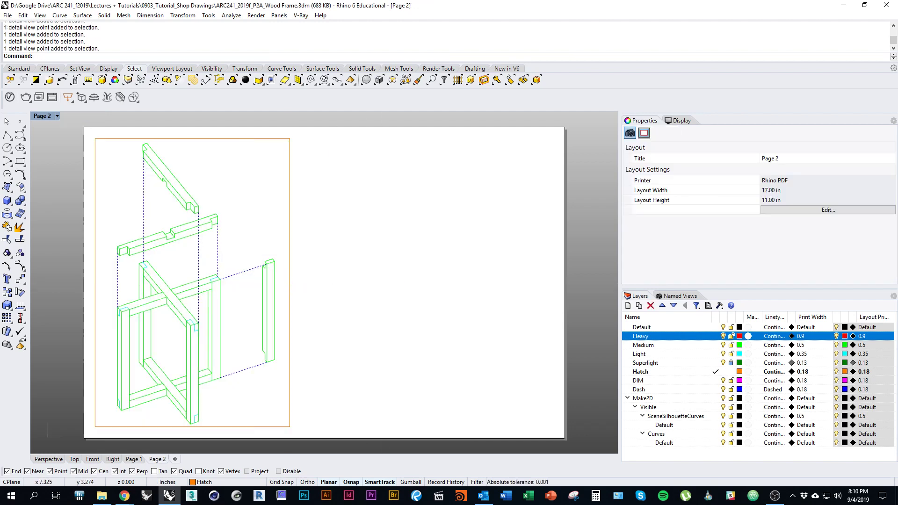
click(290, 346)
click(317, 345)
Copy the title block from Page 1 to Page 2, aligning it with the sheet's lower outer corner.
click(134, 460)
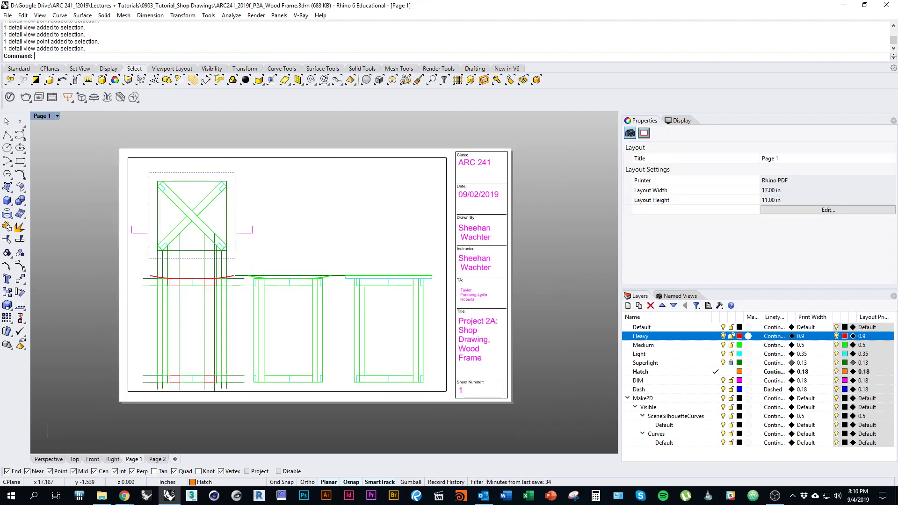
drag(562, 401, 452, 149)
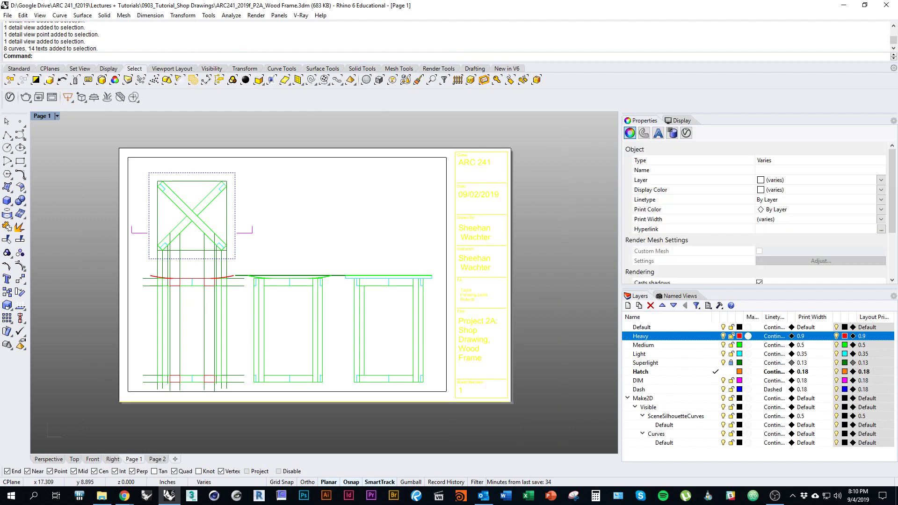
text(Copy)
key(Return)
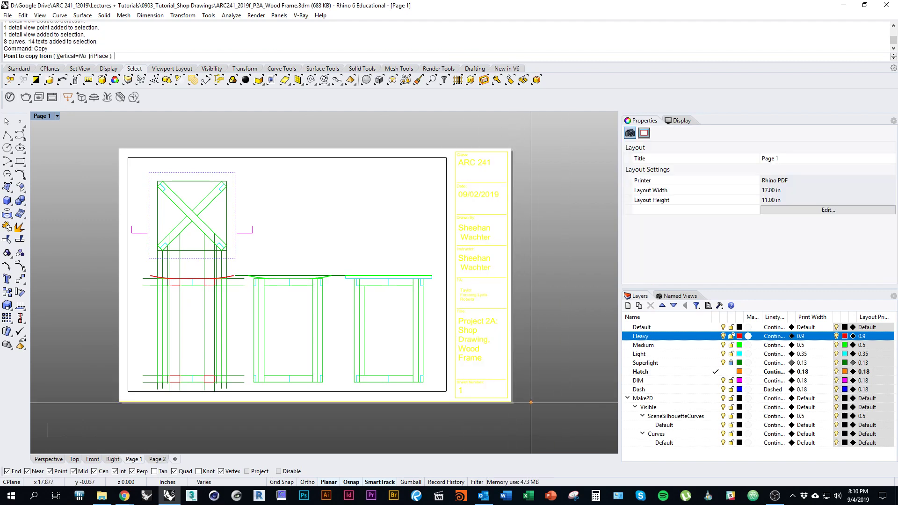
click(531, 403)
click(157, 460)
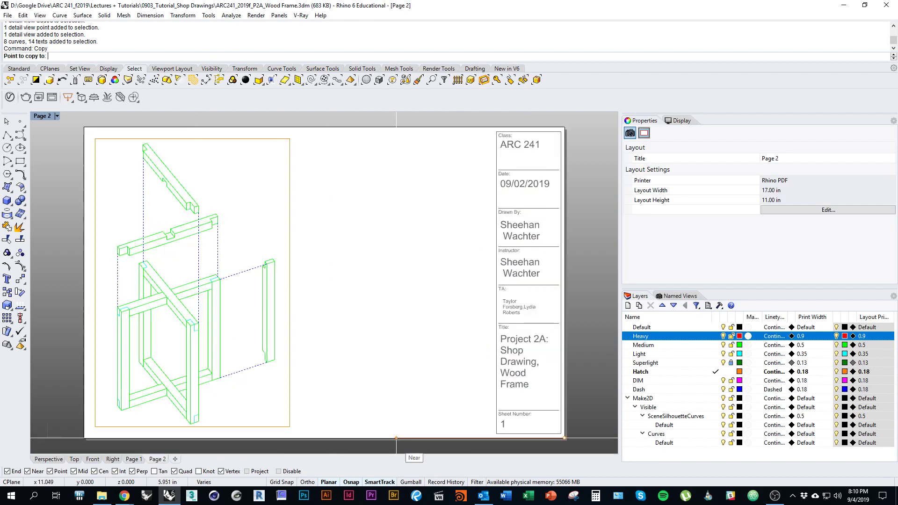
click(565, 438)
key(Return)
Change the sheet number in Page 2's title block to 2.
scroll(386, 312, down, 3)
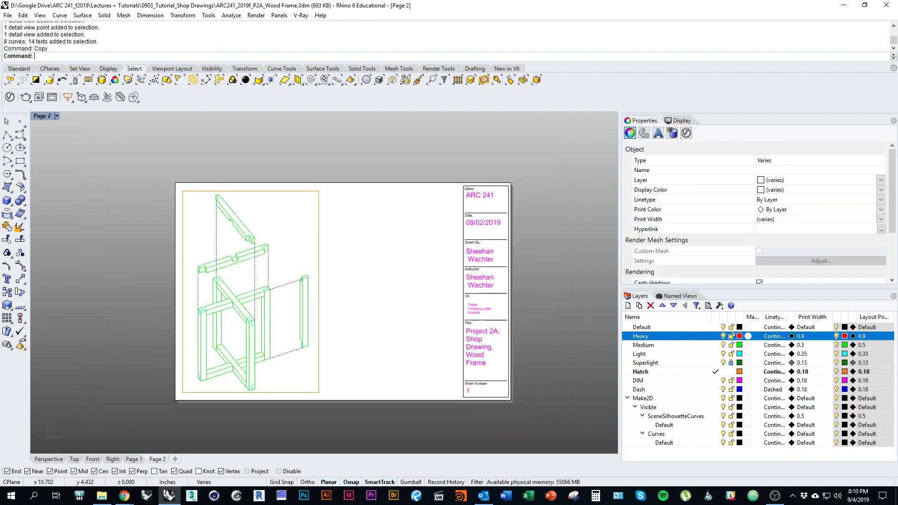
scroll(517, 388, up, 3)
click(414, 392)
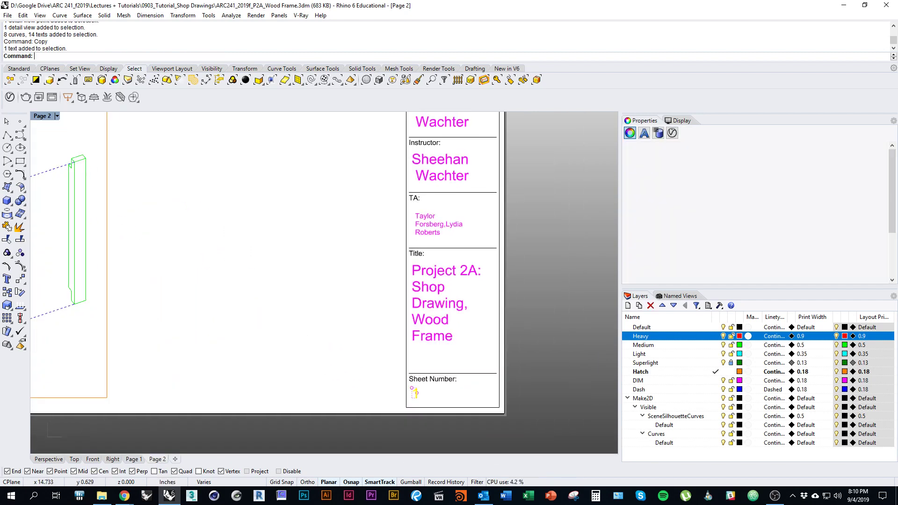
text(2)
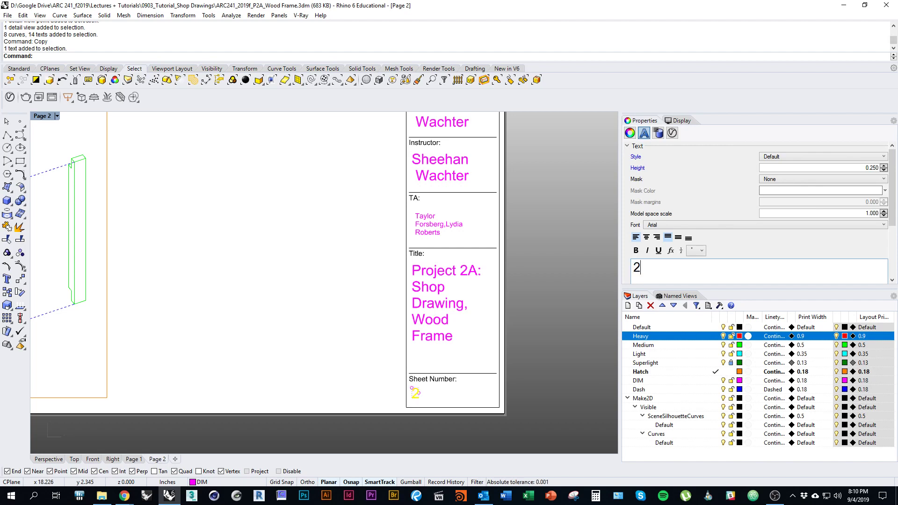
key(Escape)
Select the detail view of the exploded axonometric on Page 2.
scroll(365, 292, down, 5)
click(343, 386)
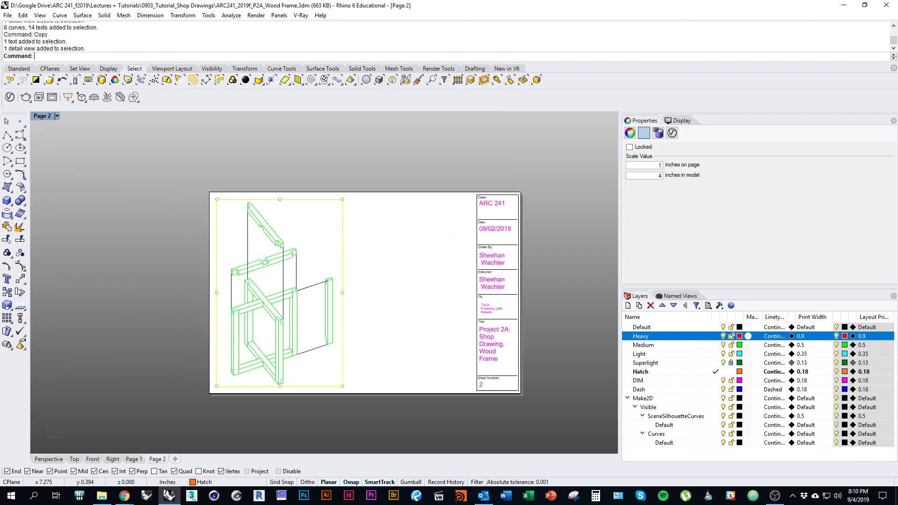
Copy the axonometric detail view so the duplicate sits directly beside the original, sharing its edge on the layout sheet.
text(Copy)
key(Return)
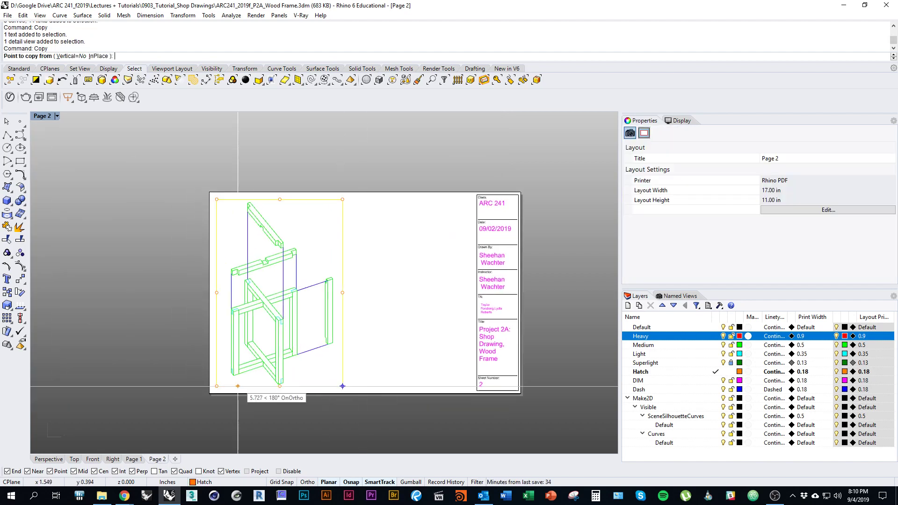
click(217, 386)
click(343, 386)
key(Return)
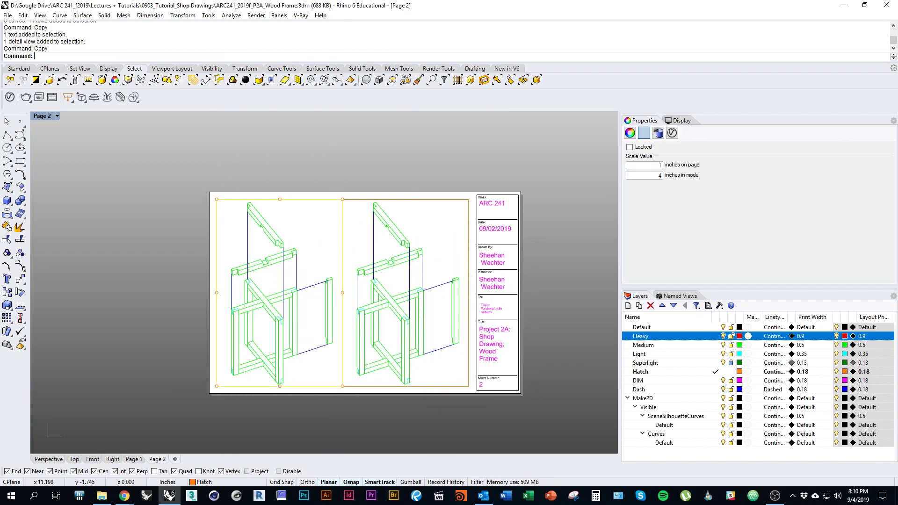
Reframe the duplicated detail view on the two notched board drawings, then return to the layout space.
scroll(507, 351, up, 3)
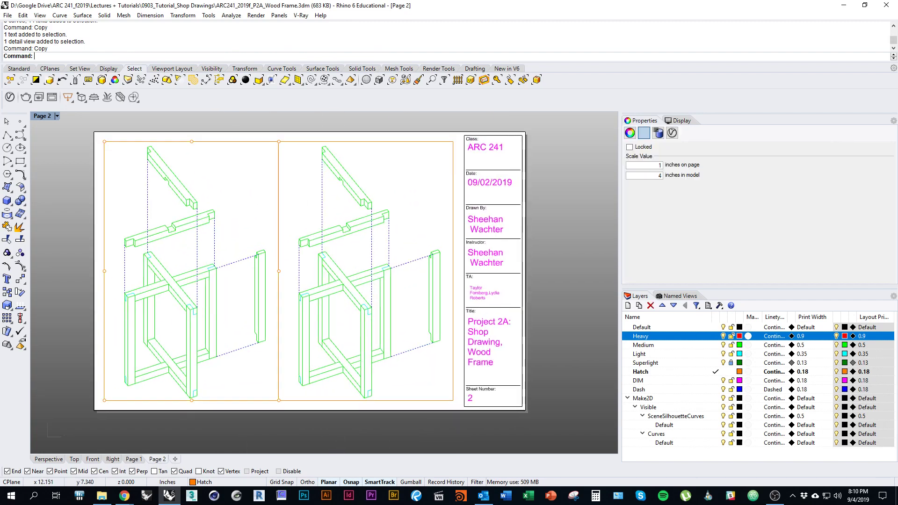
double_click(394, 223)
right_drag(404, 214, 150, 272)
right_drag(149, 315, 391, 255)
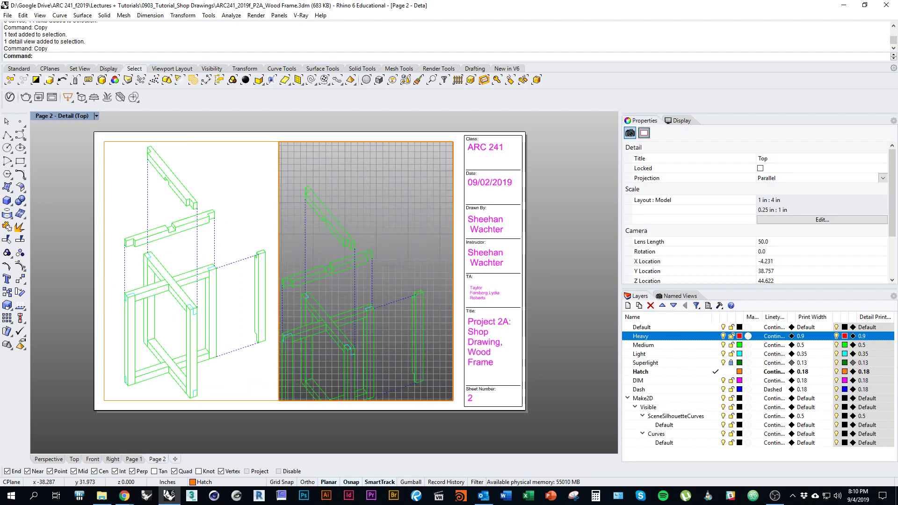
scroll(375, 230, down, 12)
right_drag(280, 259, 370, 272)
scroll(375, 275, up, 14)
double_click(374, 235)
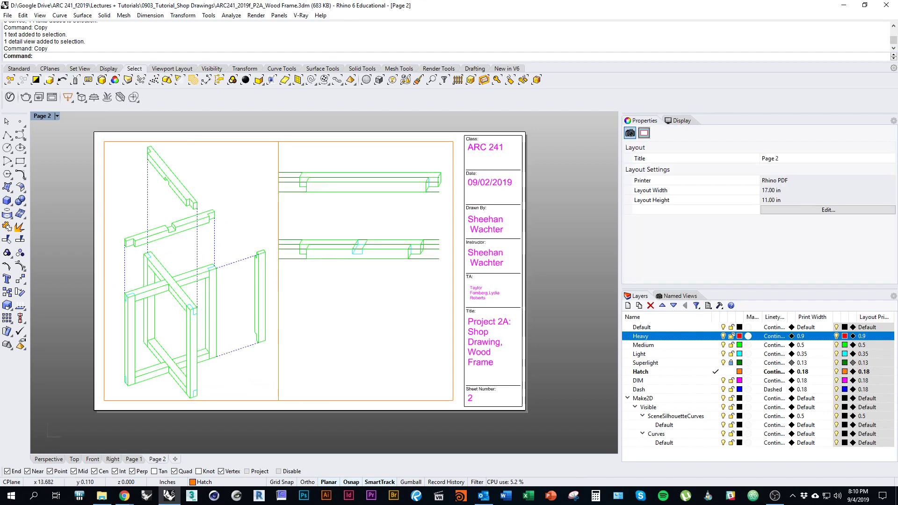
Check the required drawing scales in the Project 2 assignment in Chrome and set the board detail view to 3 inches on page, 12 inches in model.
key(alt+Tab)
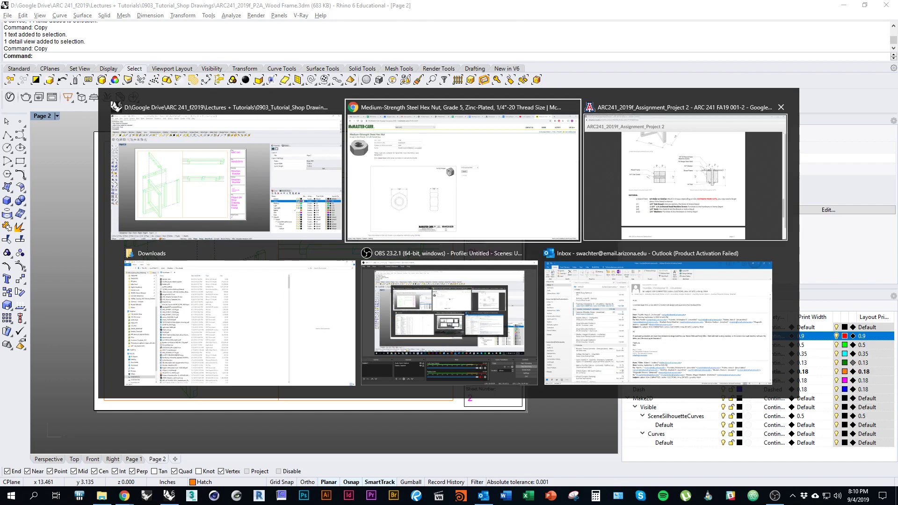
click(674, 178)
scroll(674, 187, down, 6)
scroll(674, 187, up, 8)
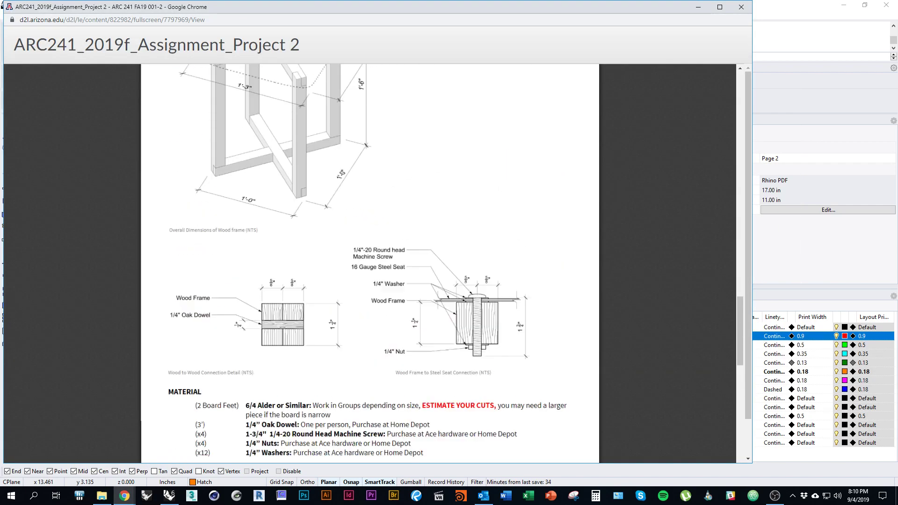
scroll(370, 262, up, 15)
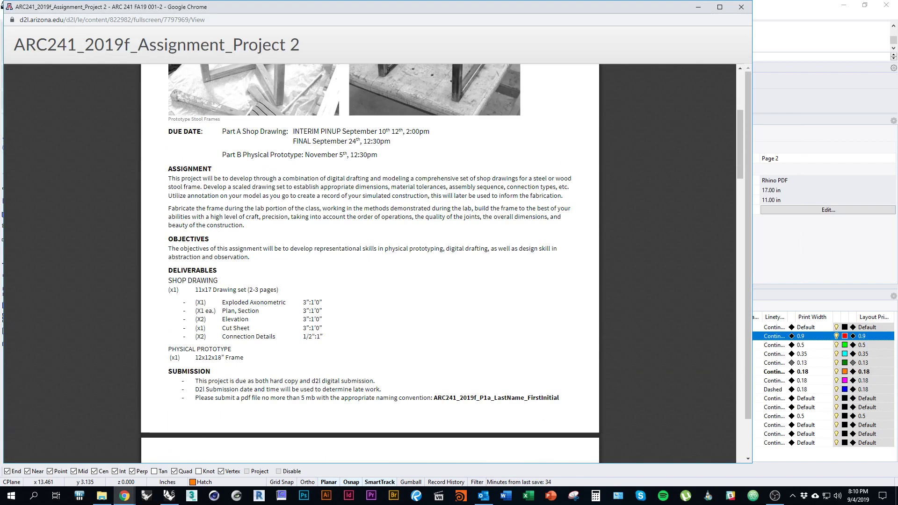
key(alt+Tab)
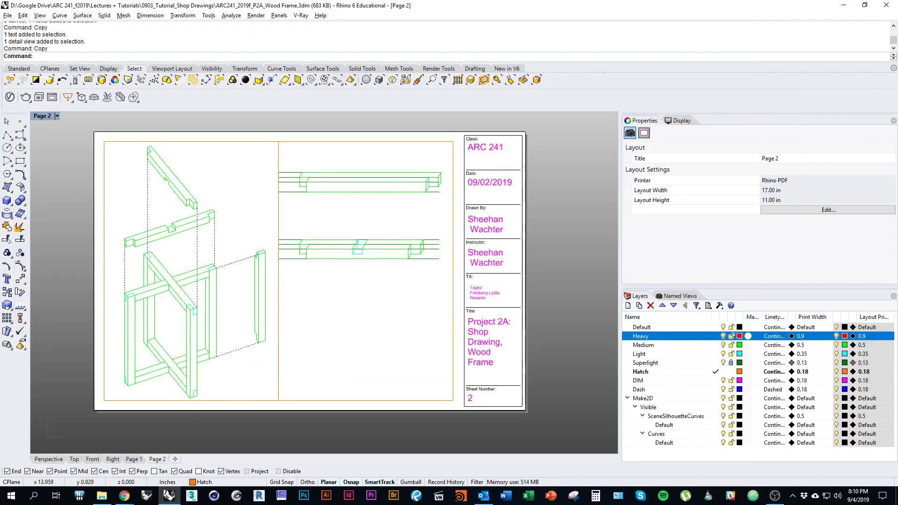
click(454, 390)
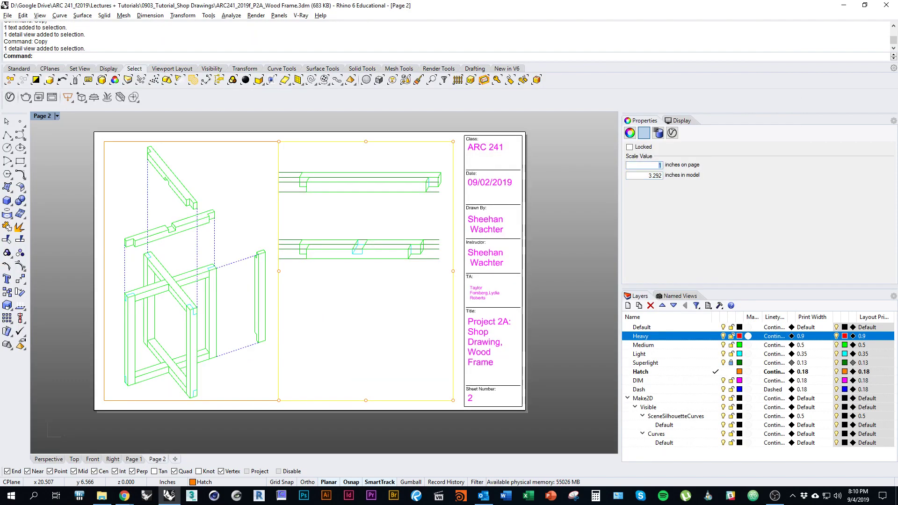
text(3)
key(Tab)
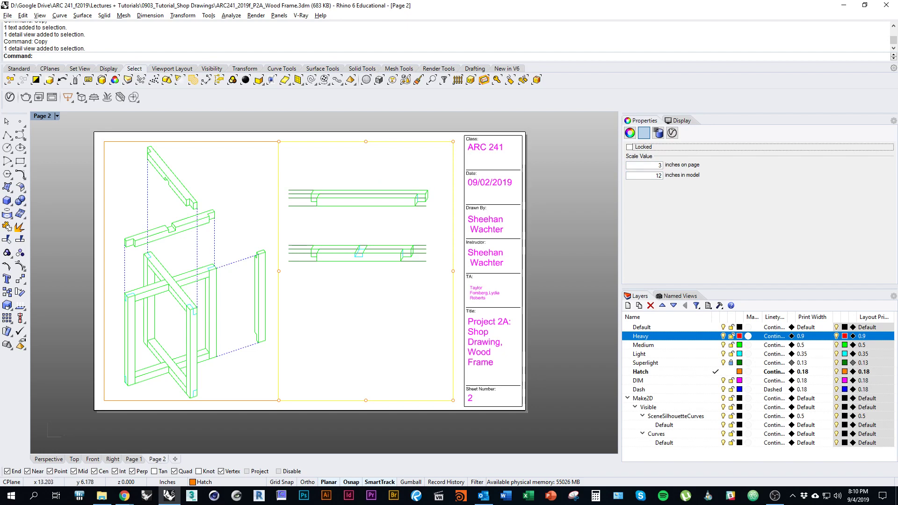
key(Escape)
right_drag(392, 337, 408, 352)
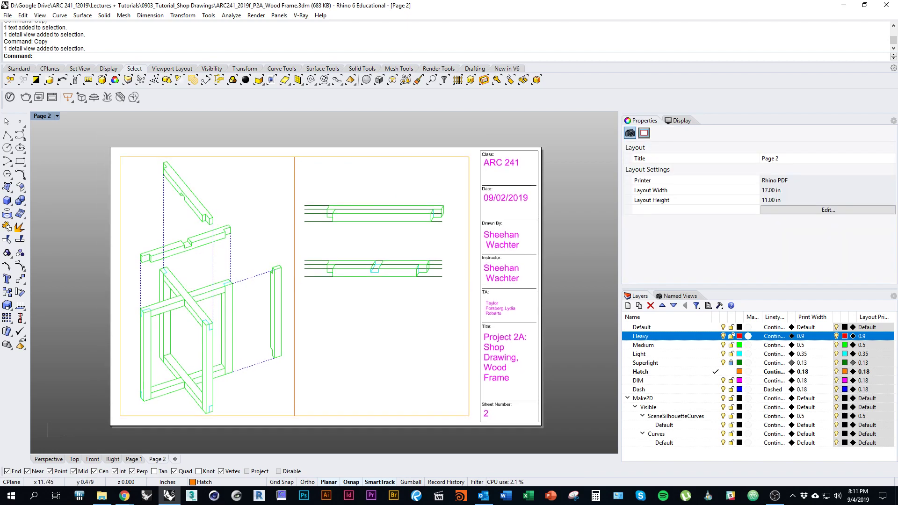
Shorten the board detail view to about the upper half of the sheet and recentre the two boards inside it.
click(408, 415)
drag(382, 416, 381, 276)
scroll(381, 252, up, 3)
double_click(387, 269)
right_drag(388, 272, 389, 246)
double_click(383, 296)
scroll(382, 291, down, 4)
right_drag(381, 287, 395, 269)
Copy the shortened board detail view straight down, aligning the duplicate with the bottom of the axonometric detail.
click(396, 268)
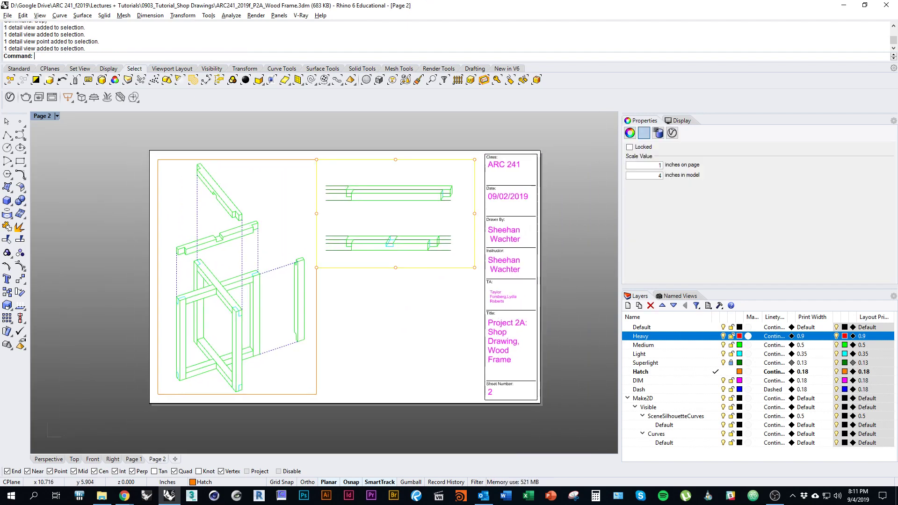
text(Copy)
key(Return)
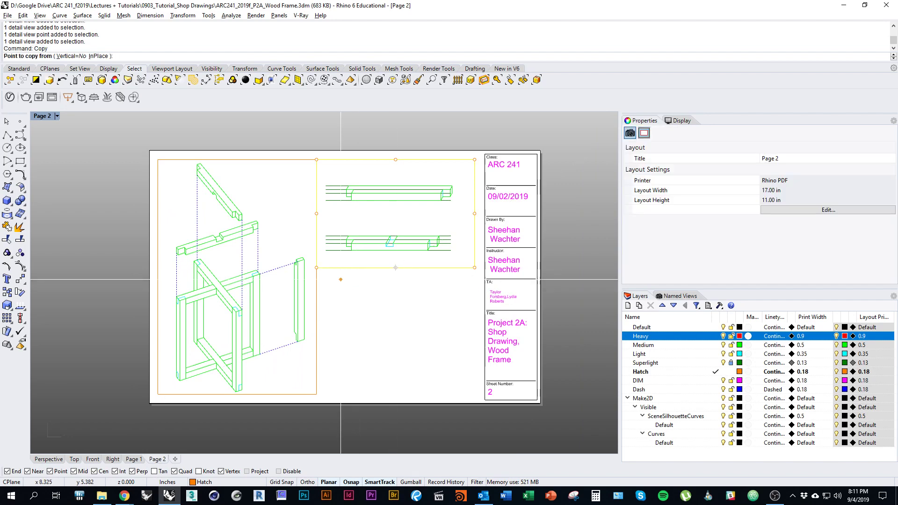
click(317, 268)
click(316, 394)
key(Return)
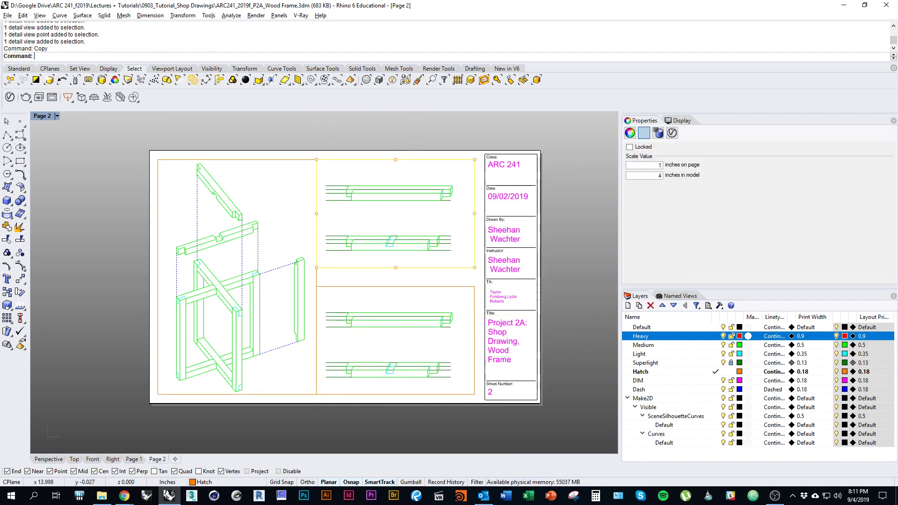
Reframe the lower detail view on the two hatched wood connection details, then return to the layout space.
right_drag(440, 431, 468, 425)
click(468, 425)
scroll(433, 357, up, 4)
double_click(397, 321)
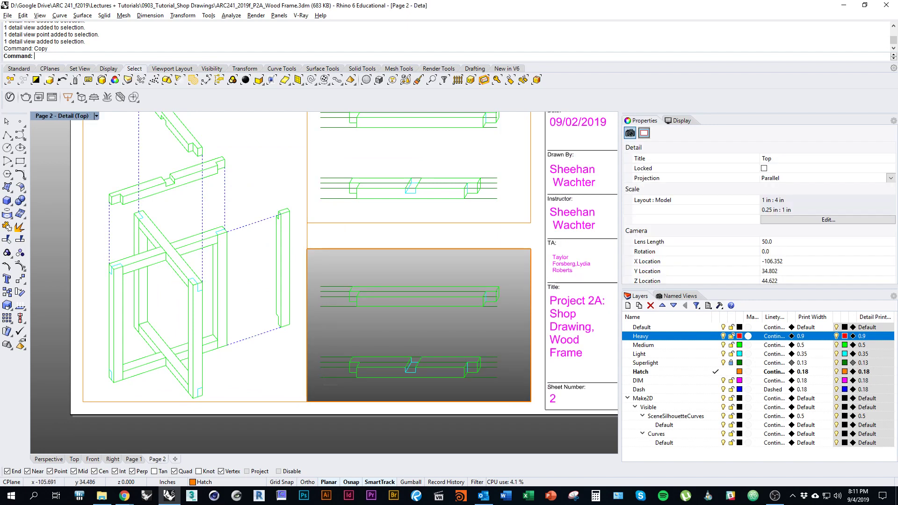
scroll(394, 308, down, 10)
right_drag(394, 308, 534, 255)
mouse_move(342, 269)
right_down()
mouse_move(449, 328)
mouse_move(477, 330)
right_up()
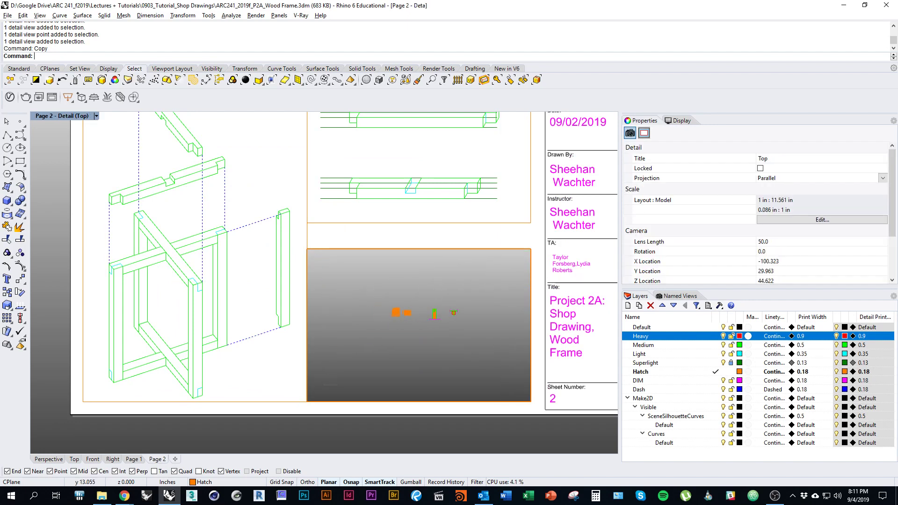
scroll(416, 308, up, 6)
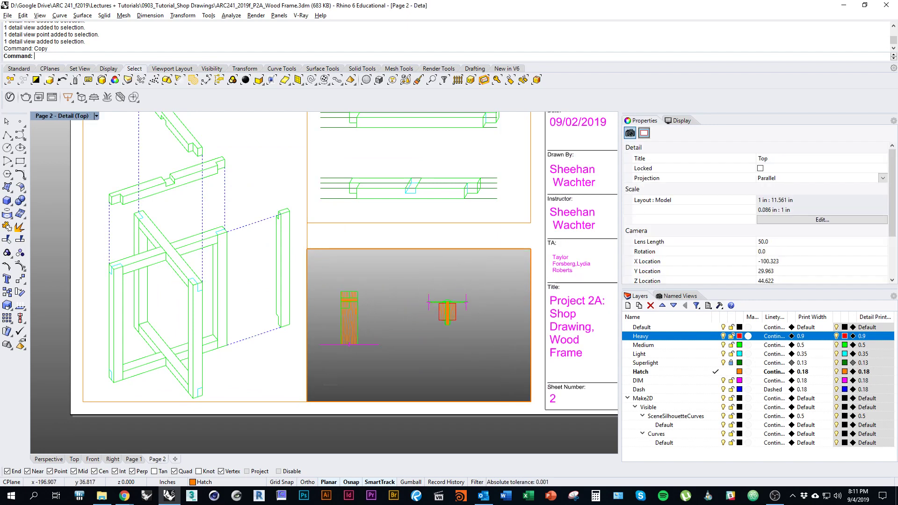
double_click(421, 320)
Recheck the assignment's connection detail scale and set the lower detail view to 0.5 inches on page, 1 inch in model.
key(alt+Tab)
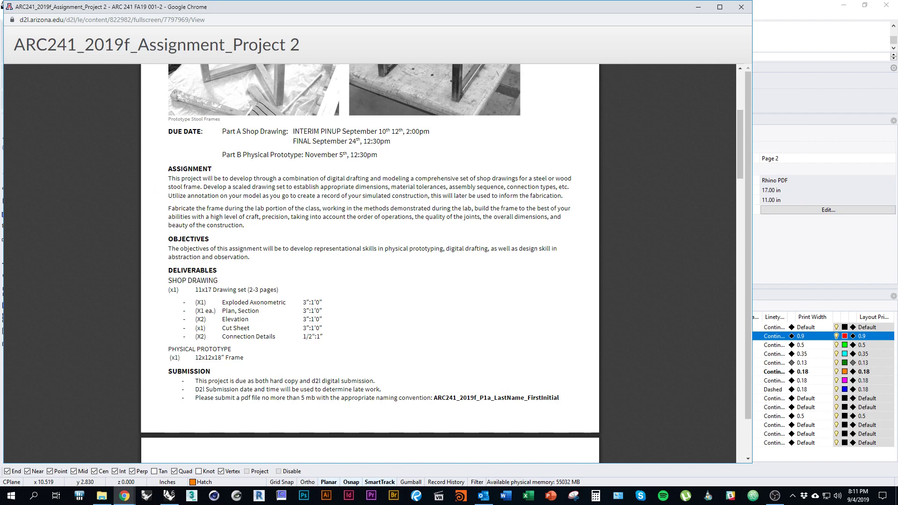
key(alt+Tab)
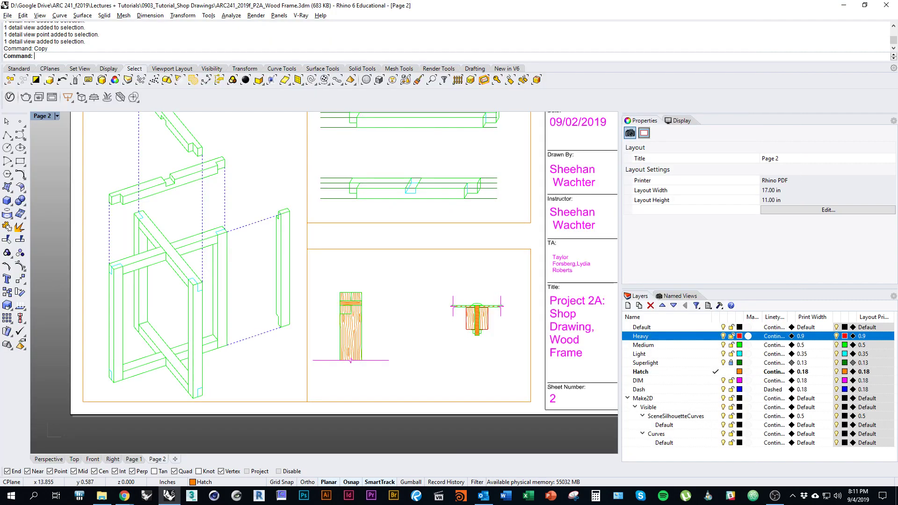
click(527, 401)
double_click(655, 165)
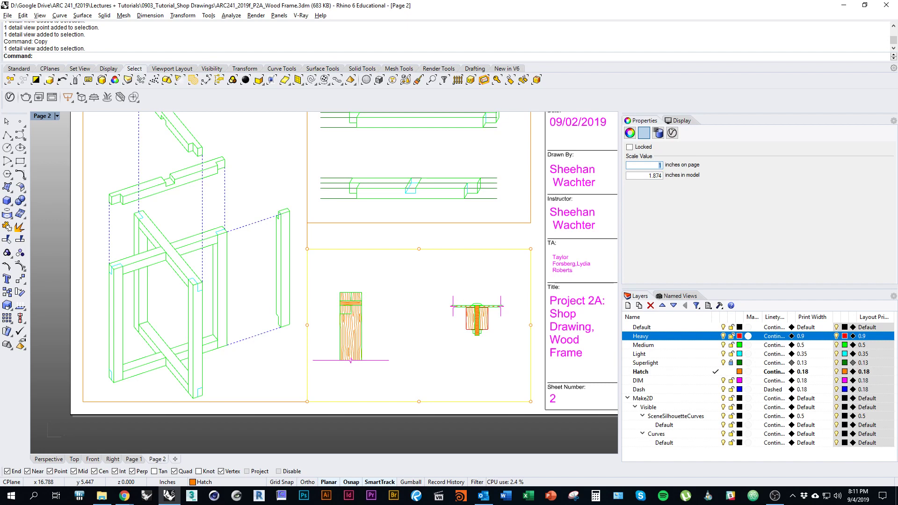
text(.5)
key(Tab)
text(1)
key(Tab)
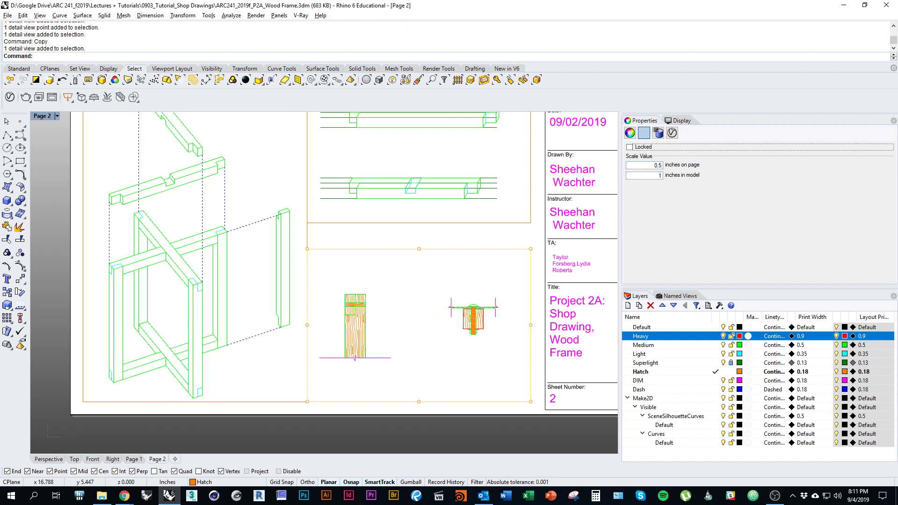
key(Escape)
right_drag(457, 305, 461, 307)
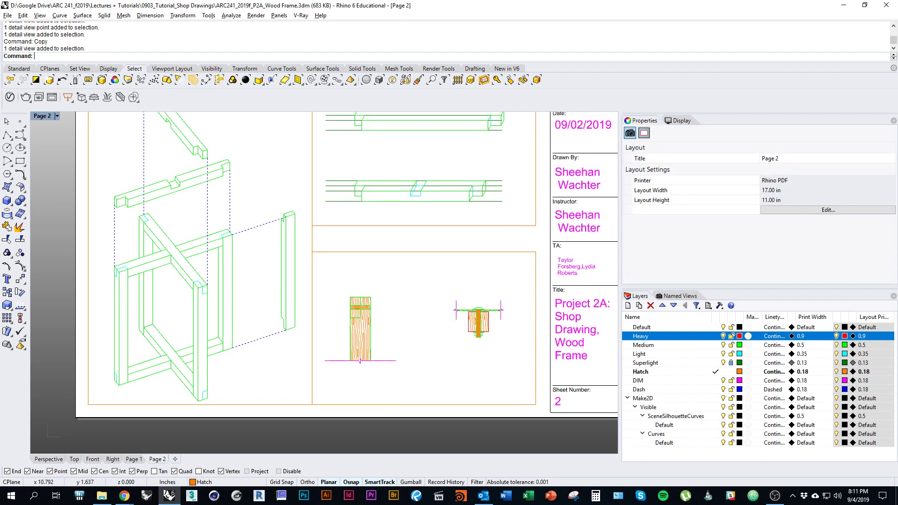
Turn on print preview for the Page 2 layout and examine the lineweights and hatching of the bolted seat connection detail.
scroll(501, 328, up, 5)
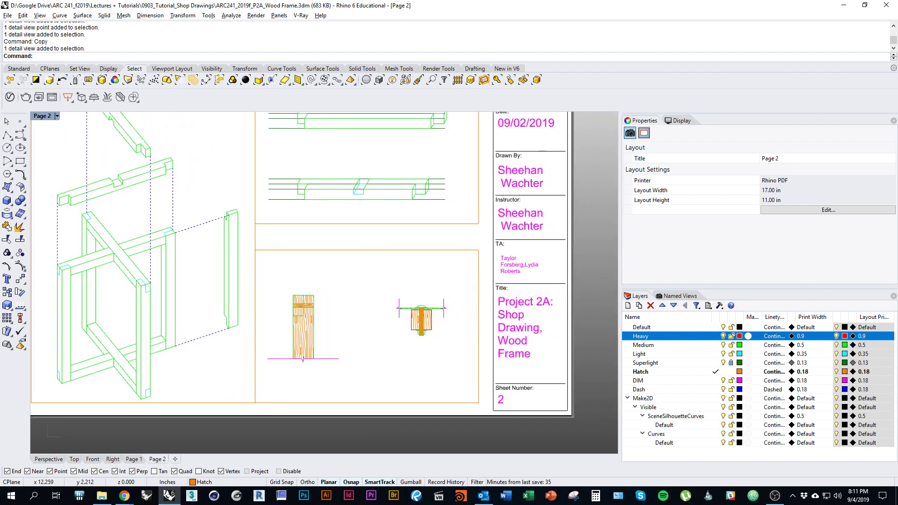
scroll(421, 319, down, 5)
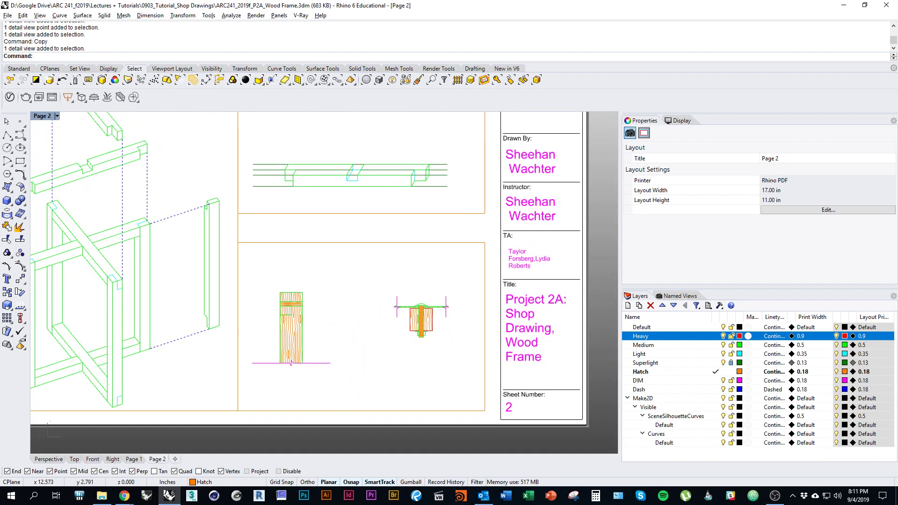
scroll(433, 320, up, 5)
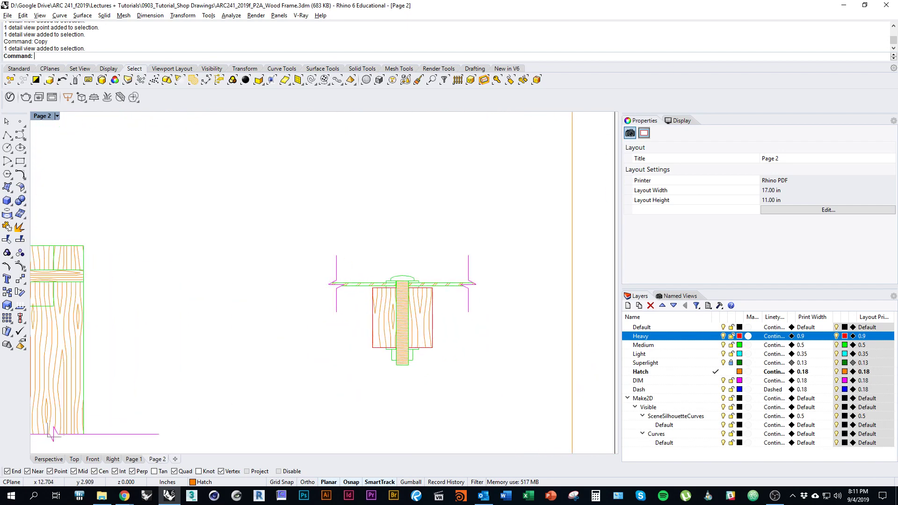
scroll(393, 323, down, 5)
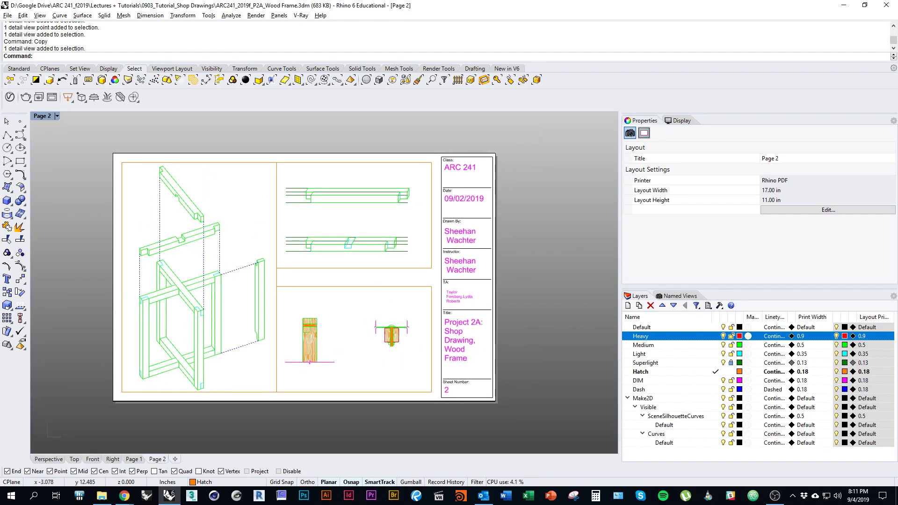
right_click(45, 117)
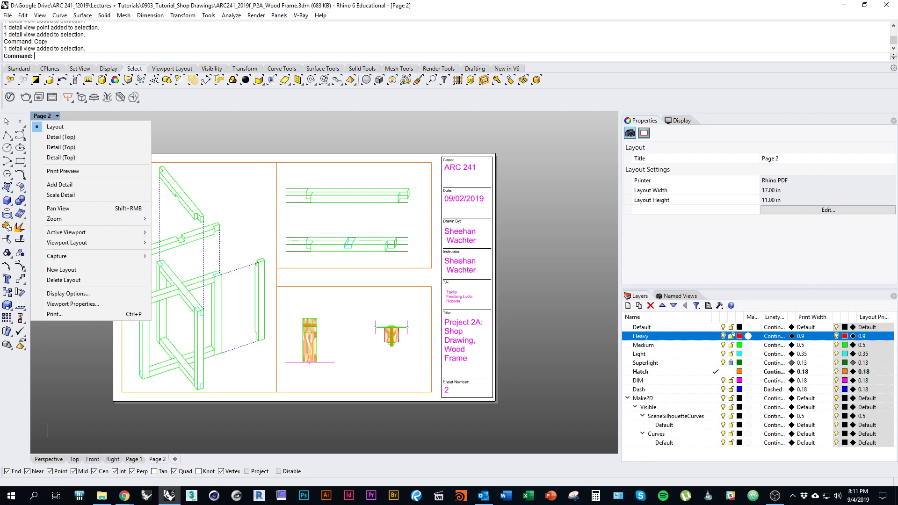
click(63, 171)
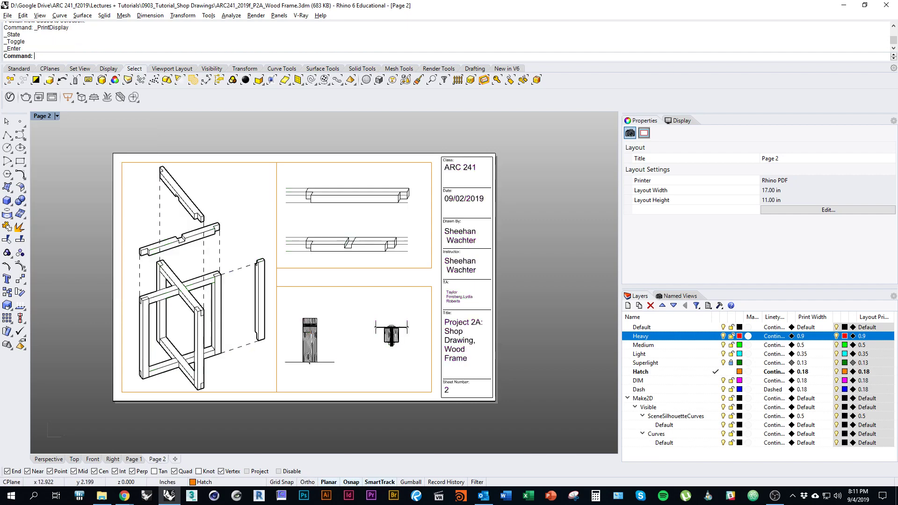
scroll(404, 345, up, 10)
scroll(397, 316, up, 3)
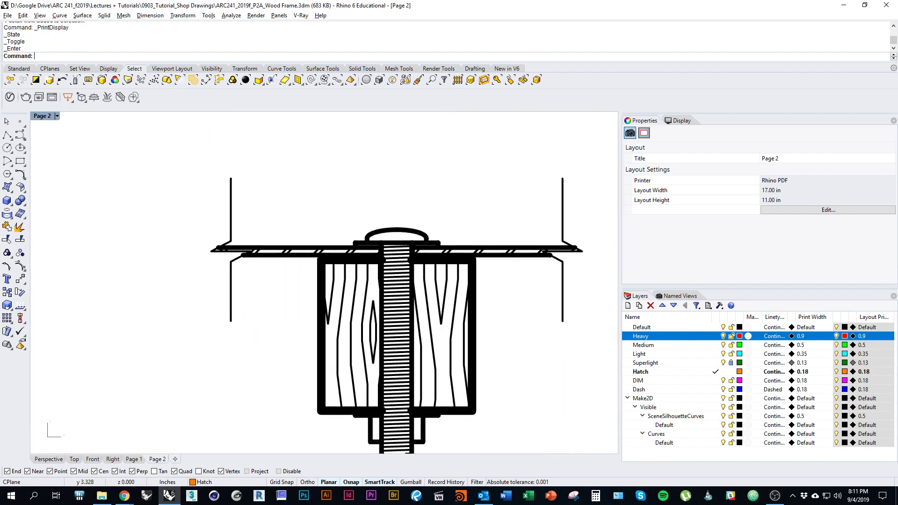
scroll(373, 246, down, 4)
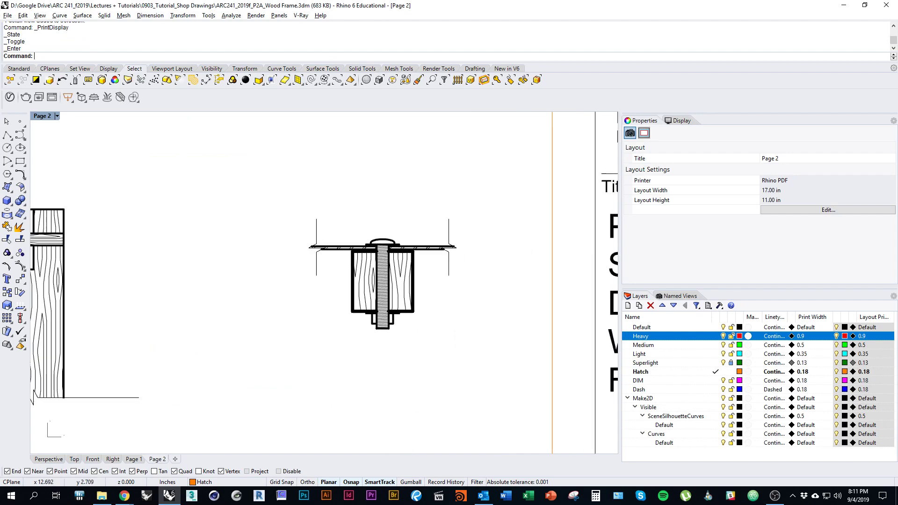
scroll(383, 264, up, 3)
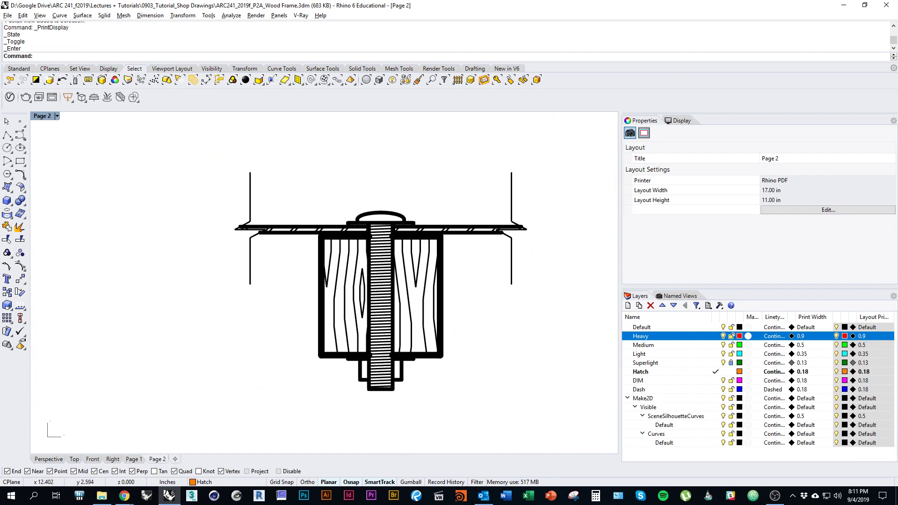
scroll(427, 289, down, 12)
right_drag(427, 289, 419, 311)
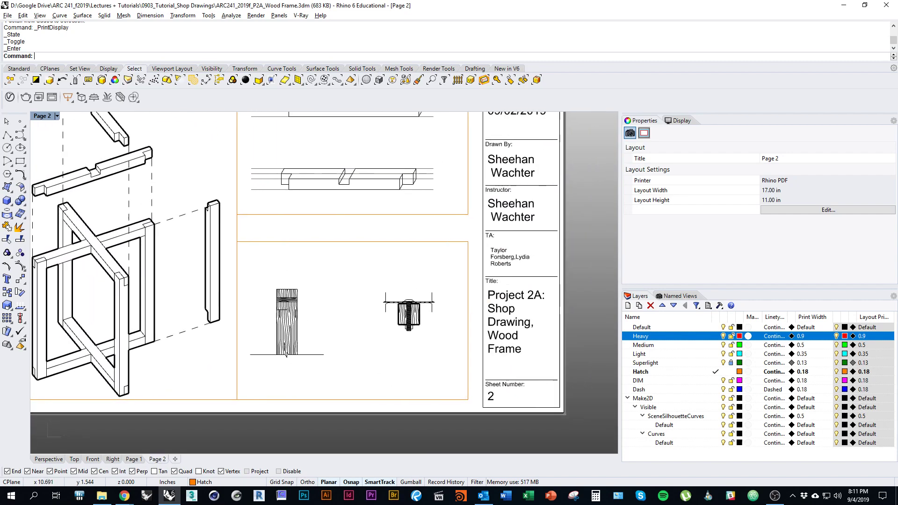
Set the lower connection detail view's scale to 1 inch on page, 1 inch in model.
click(360, 242)
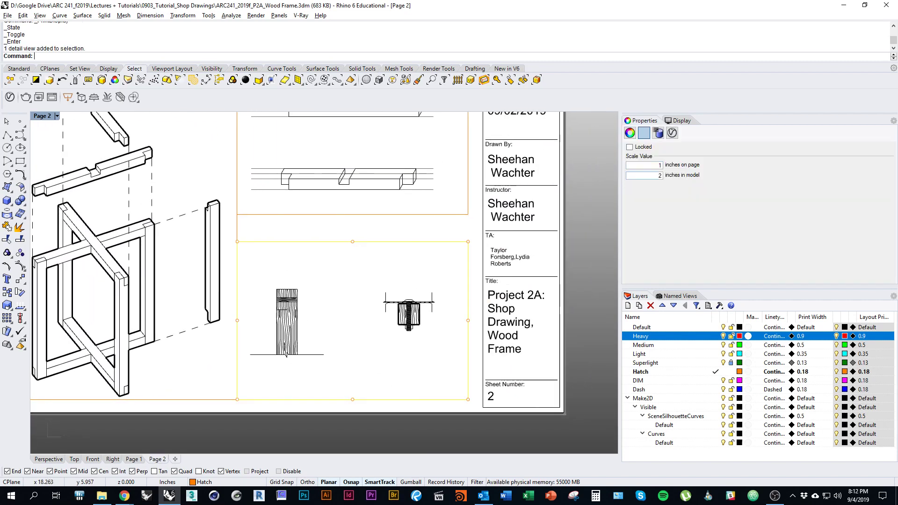
double_click(660, 176)
double_click(659, 165)
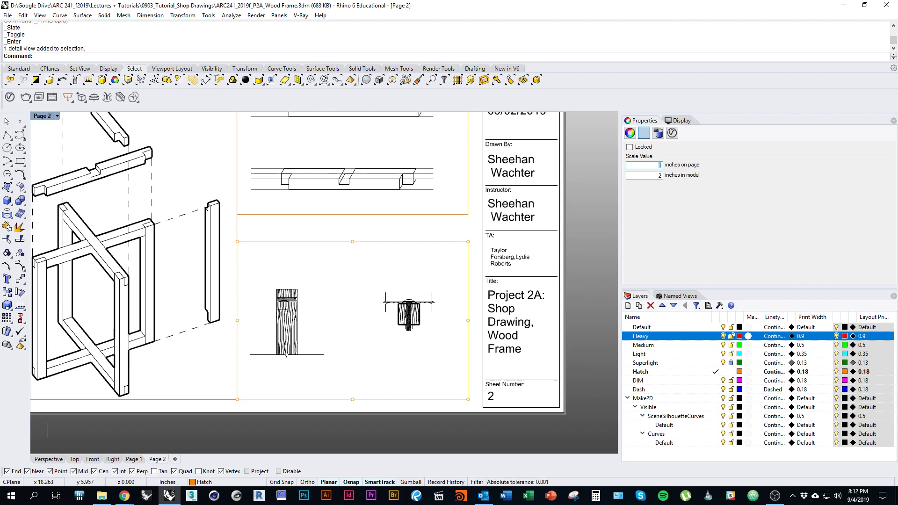
key(Tab)
text(1)
key(Return)
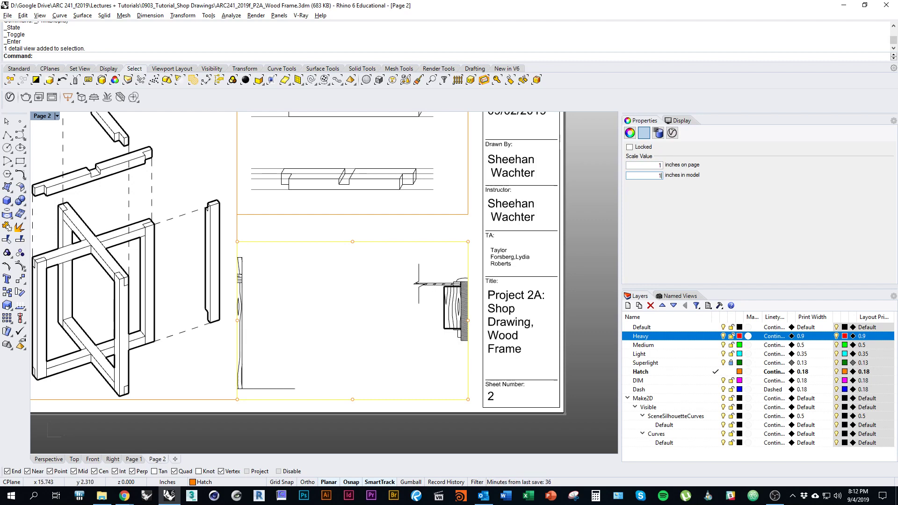
Reframe the lower detail view on the bolted seat connection and pull in its left edge to fit around that drawing.
double_click(387, 351)
right_drag(386, 354, 326, 362)
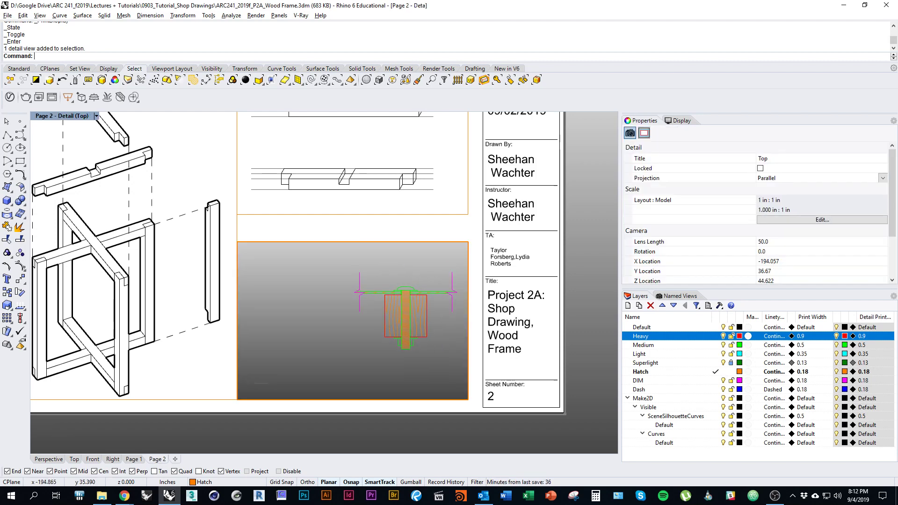
double_click(401, 402)
click(369, 400)
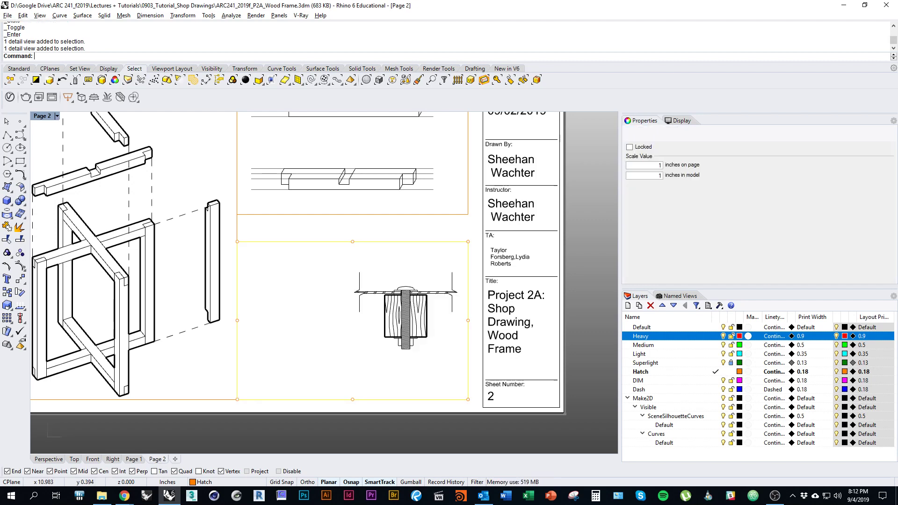
drag(238, 320, 346, 321)
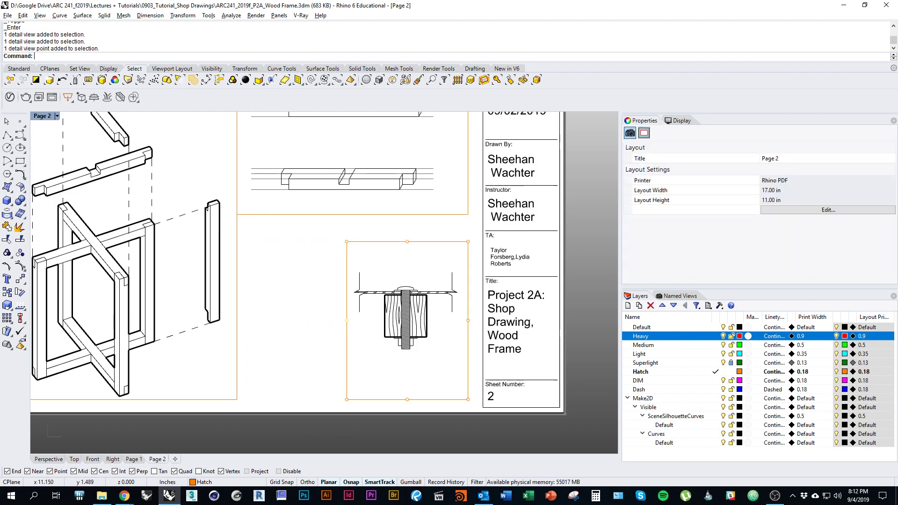
Copy the narrowed bolted connection detail view directly to its left so the two views share an edge.
click(393, 399)
text(copy)
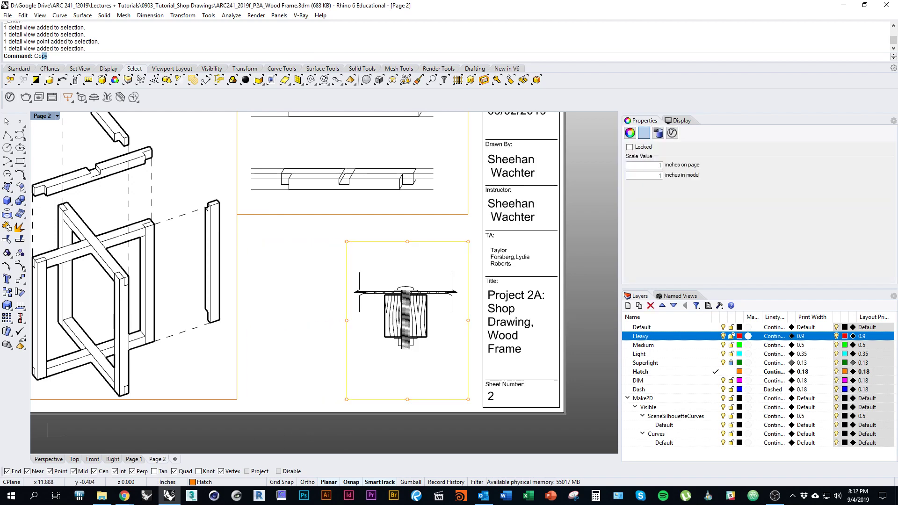
key(Return)
click(468, 400)
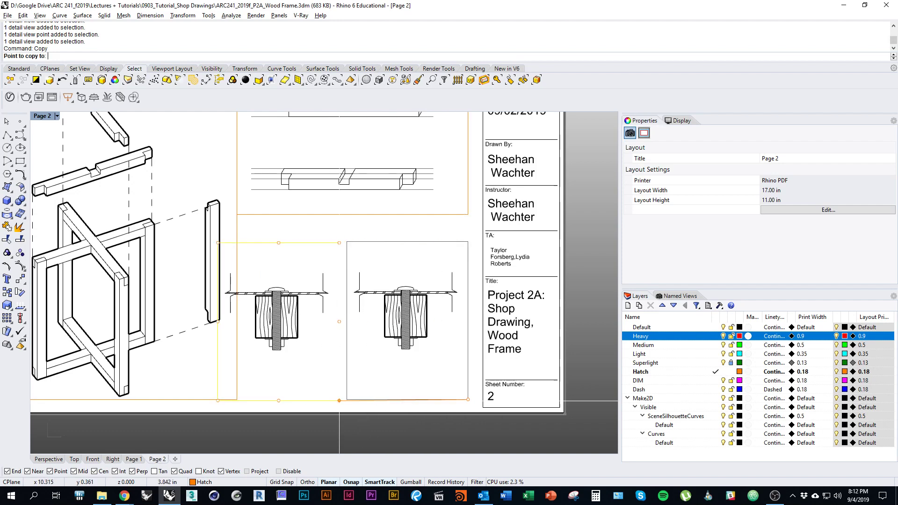
click(347, 399)
key(Return)
key(Escape)
Reframe the copied detail view on the hatched wood post joint and return to the layout space.
double_click(292, 395)
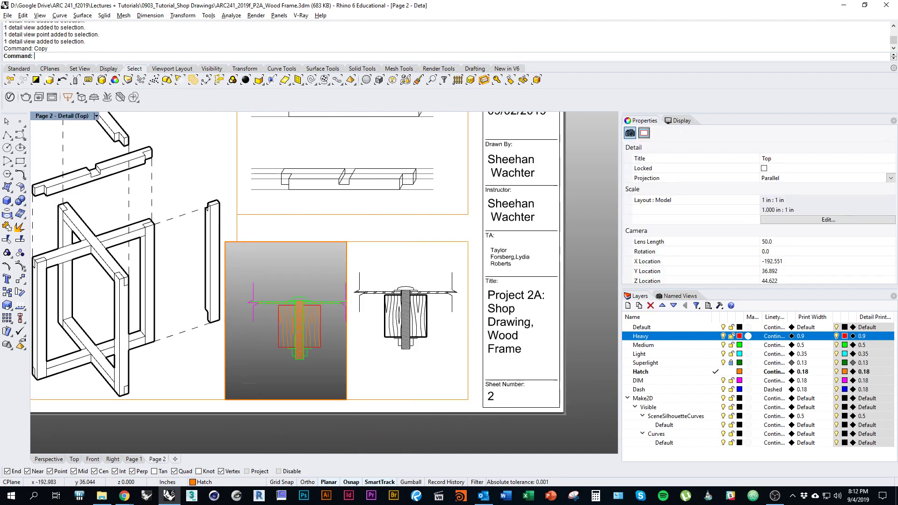
right_drag(291, 396, 282, 395)
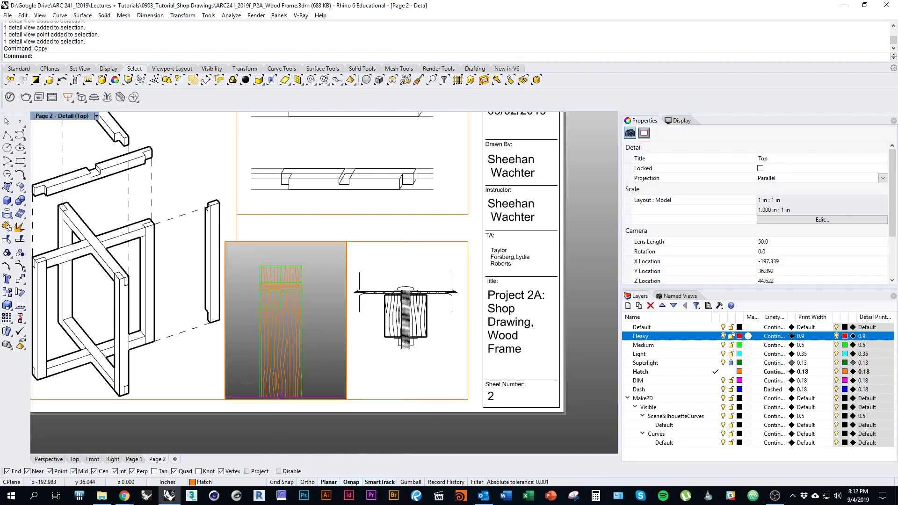
double_click(271, 430)
scroll(470, 371, down, 2)
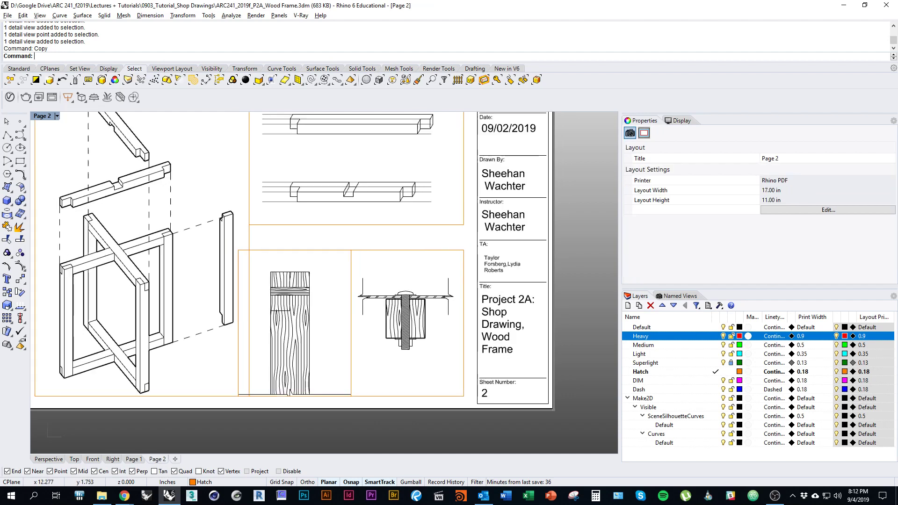
Move the two connection detail views slightly right, bringing their left edge to the axonometric detail's boundary.
right_drag(470, 372, 431, 381)
drag(374, 384, 314, 424)
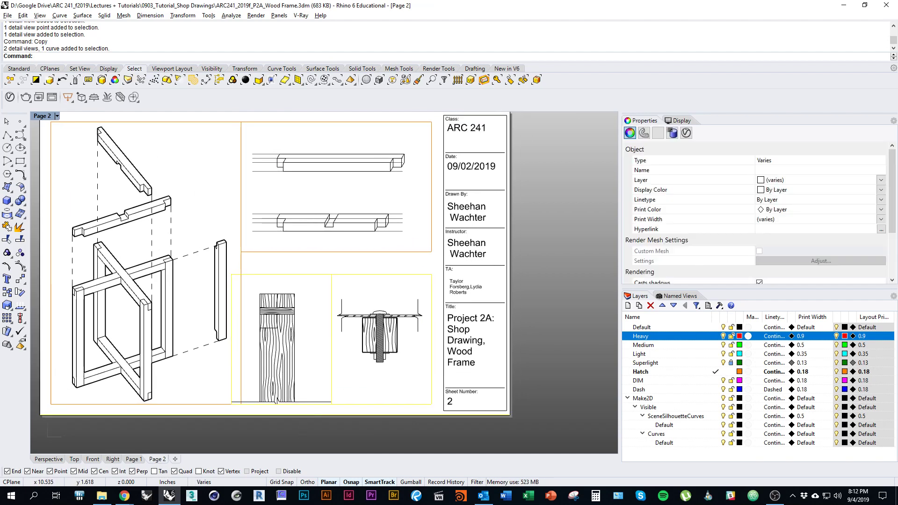
drag(331, 371, 339, 370)
Examine the Page 2 sheet's lineweights in the bolted connection and the cut sheet boards.
scroll(398, 344, up, 10)
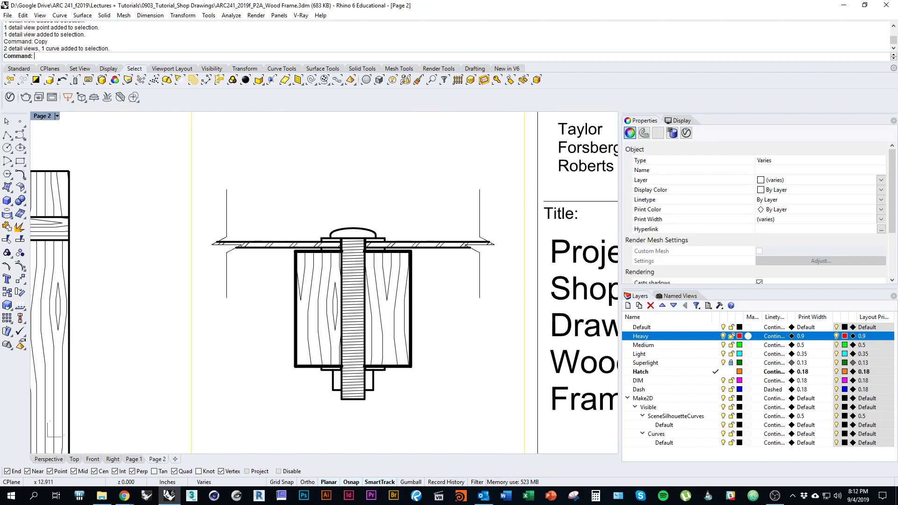
scroll(290, 378, down, 8)
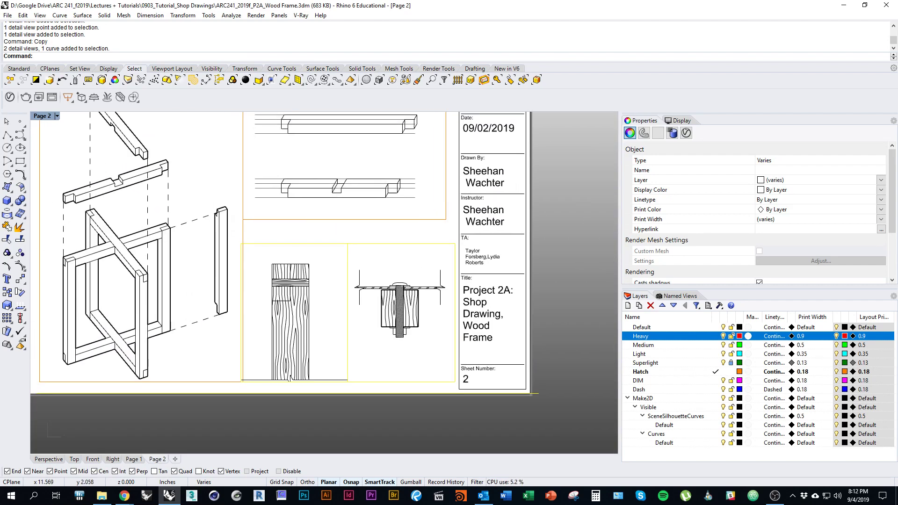
right_drag(356, 333, 383, 332)
click(362, 392)
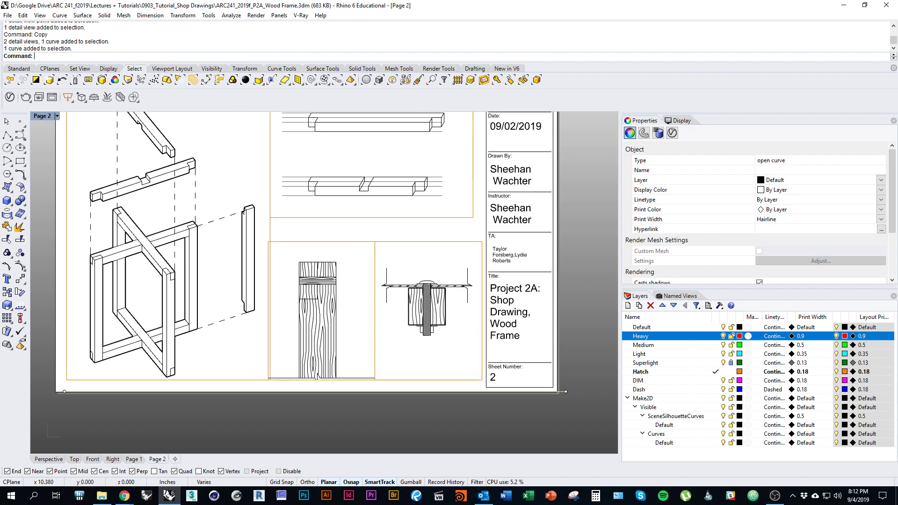
right_drag(294, 296, 315, 347)
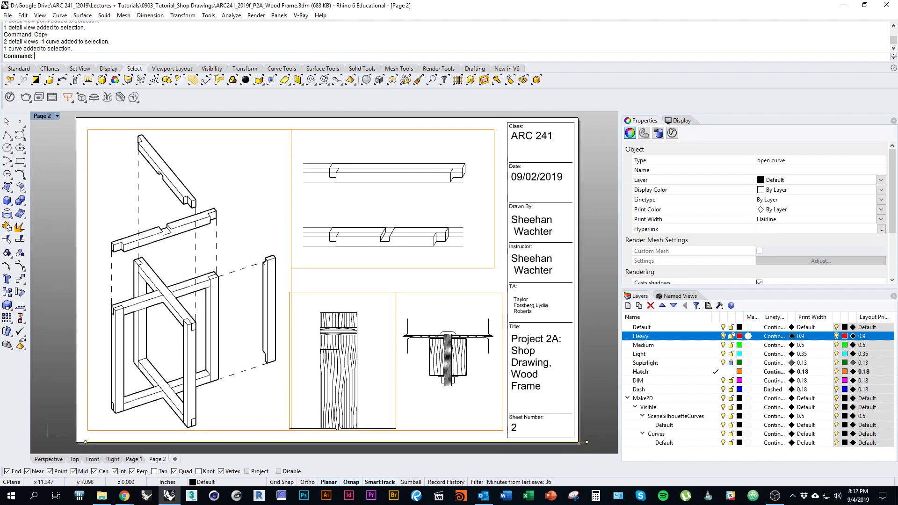
scroll(436, 234, up, 5)
right_drag(436, 234, 457, 286)
scroll(422, 271, down, 1)
scroll(533, 216, down, 6)
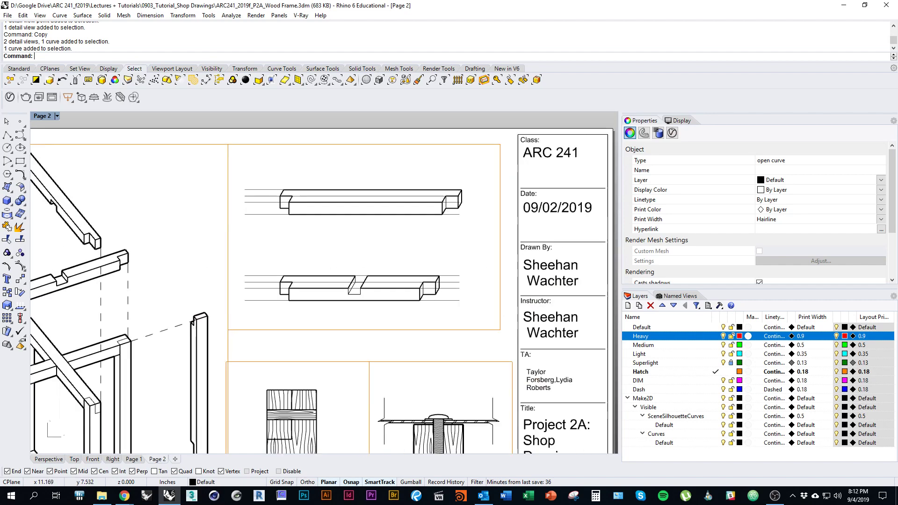
Go to Page 1, turn off the Superlight layer to hide the construction lines, and review Page 2 without them.
click(133, 460)
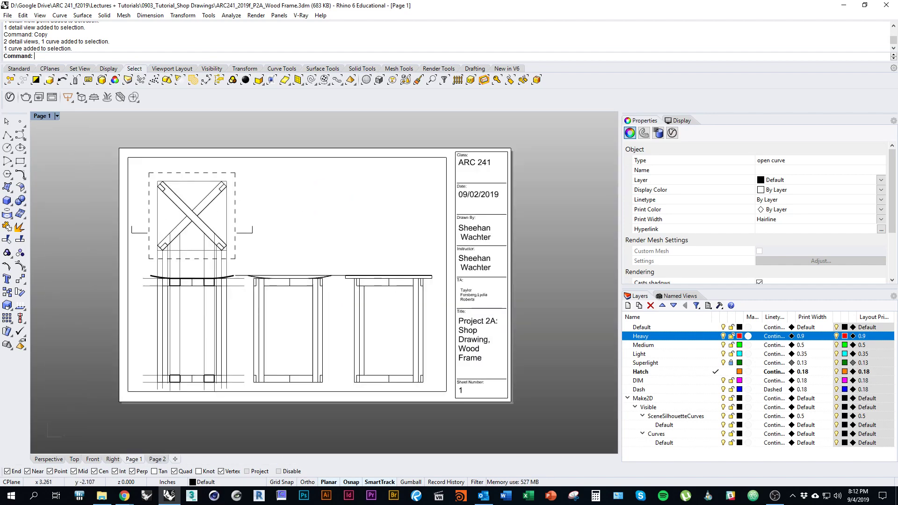
right_drag(167, 147, 205, 157)
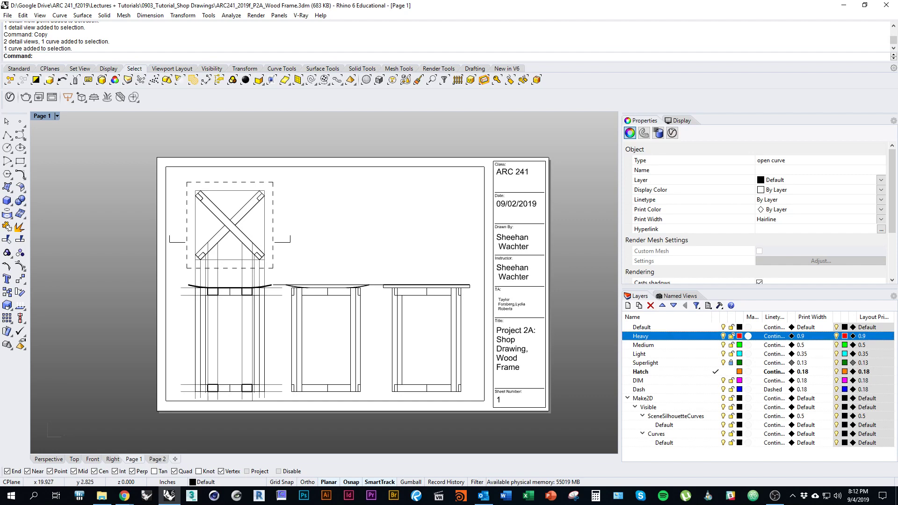
click(723, 363)
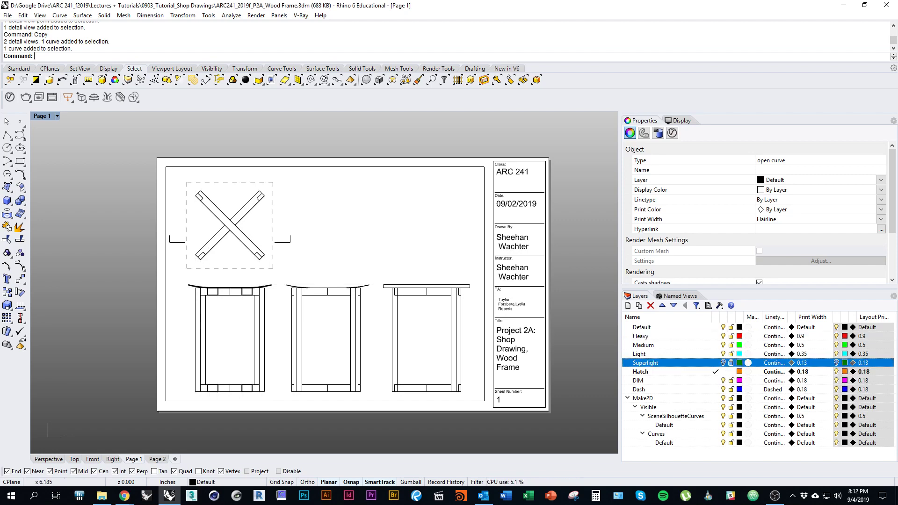
right_drag(299, 314, 313, 316)
click(157, 460)
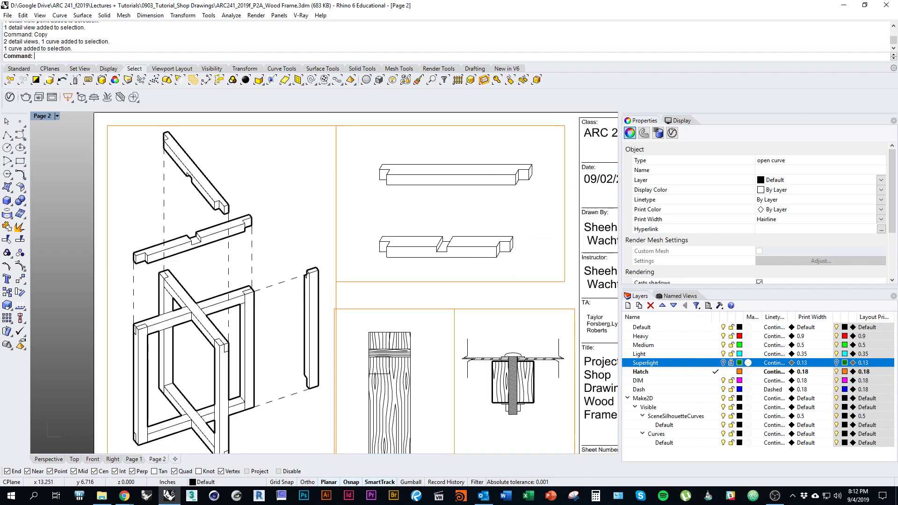
right_drag(450, 269, 383, 243)
scroll(333, 183, up, 5)
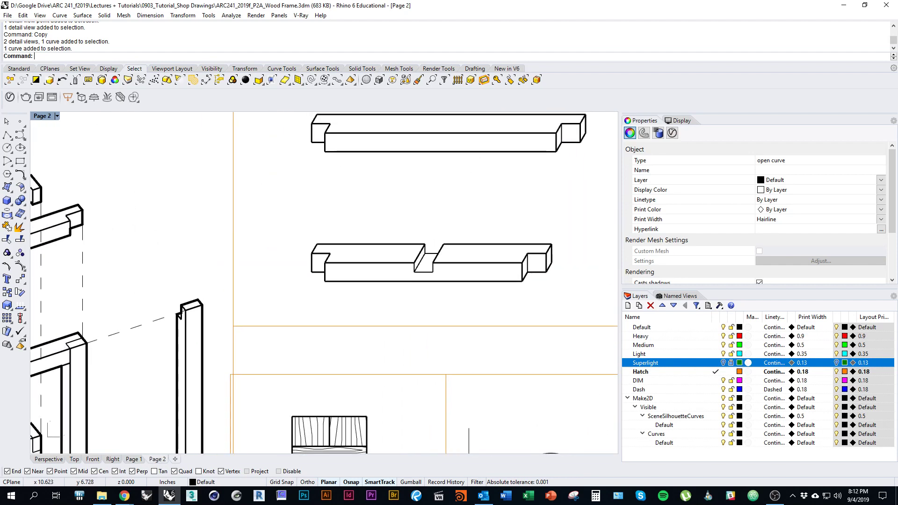
scroll(264, 258, down, 6)
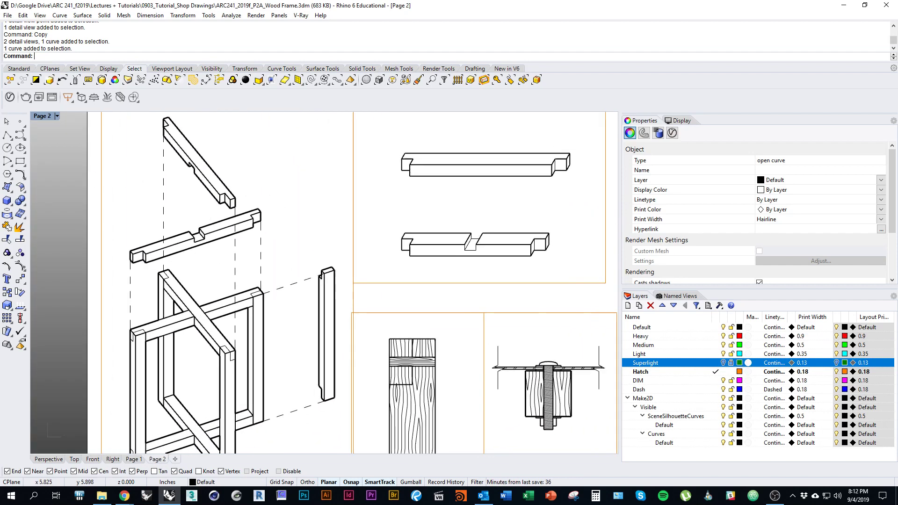
Switch to the Top view around the connection drawings and make DIM the current layer.
click(74, 459)
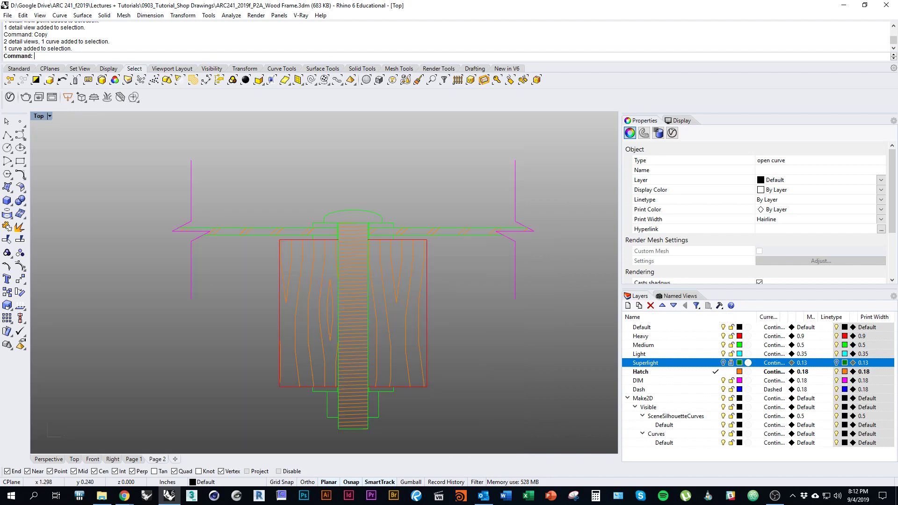
right_drag(276, 319, 312, 303)
scroll(269, 284, down, 10)
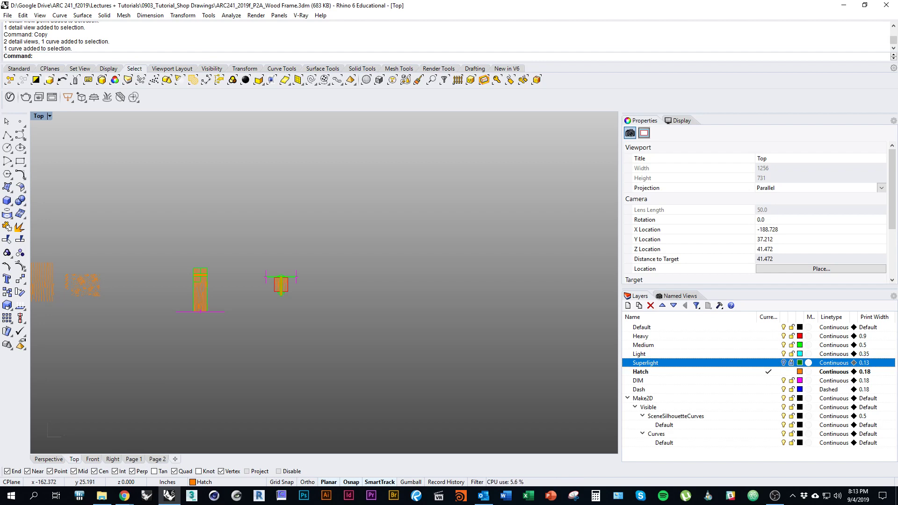
click(769, 381)
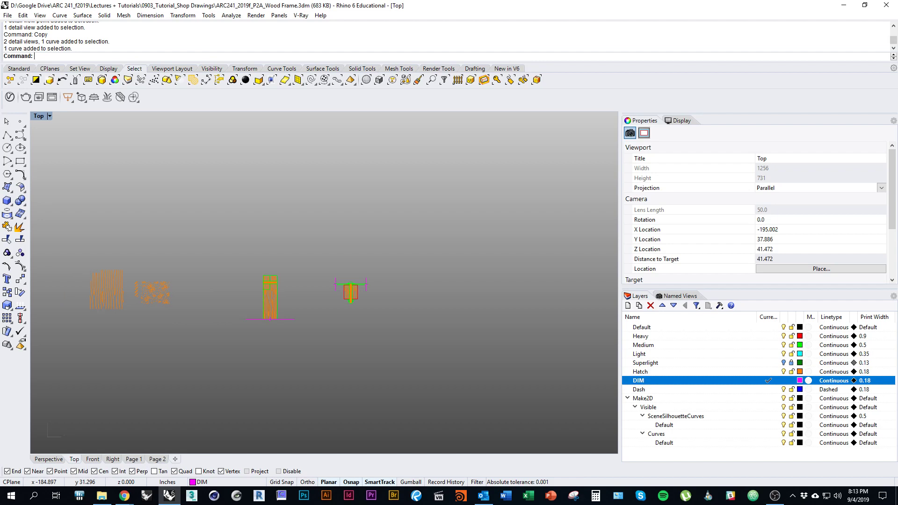
Dimension the width of the hatched wood post across its top corners, placing the dimension line above the post.
text(Dim)
key(Return)
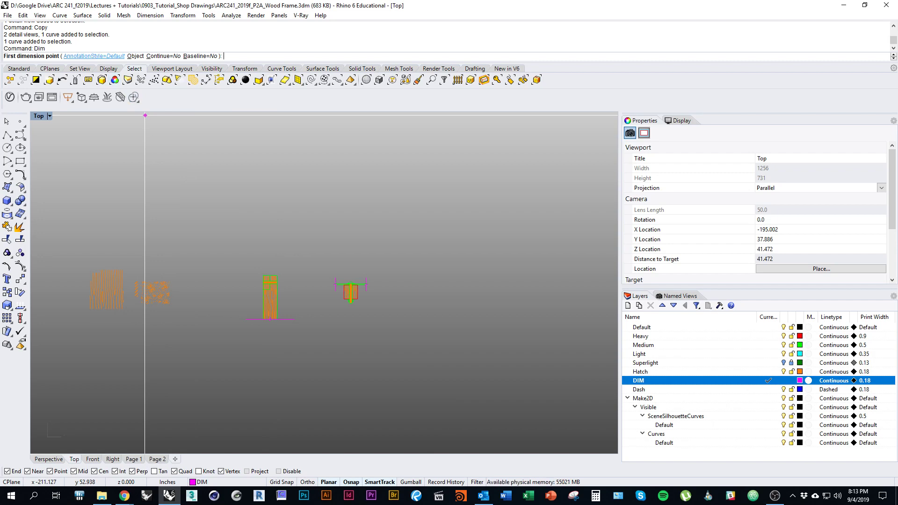
scroll(278, 285, up, 8)
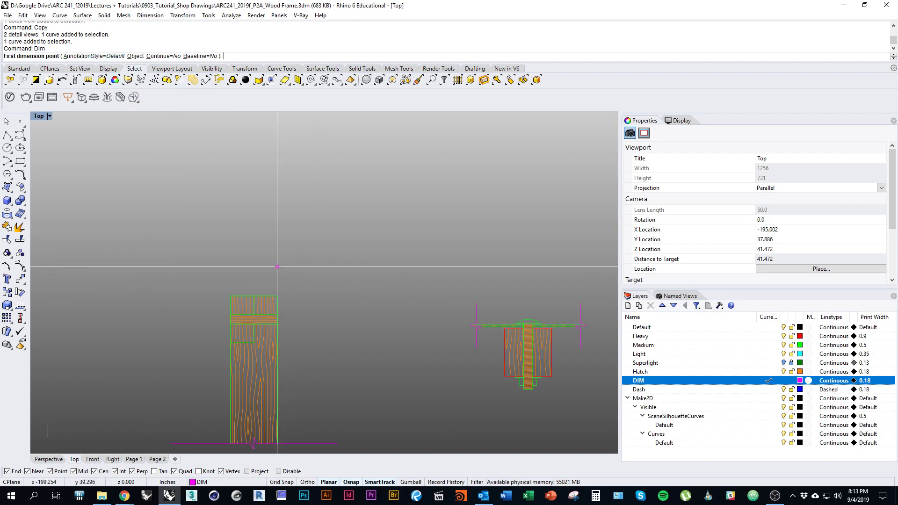
click(213, 305)
click(277, 304)
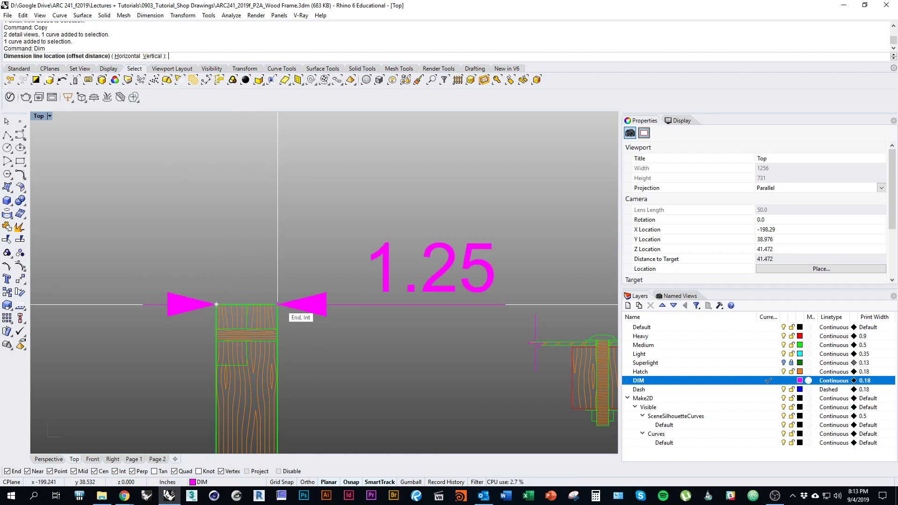
click(282, 265)
scroll(260, 240, down, 1)
scroll(260, 240, down, 1)
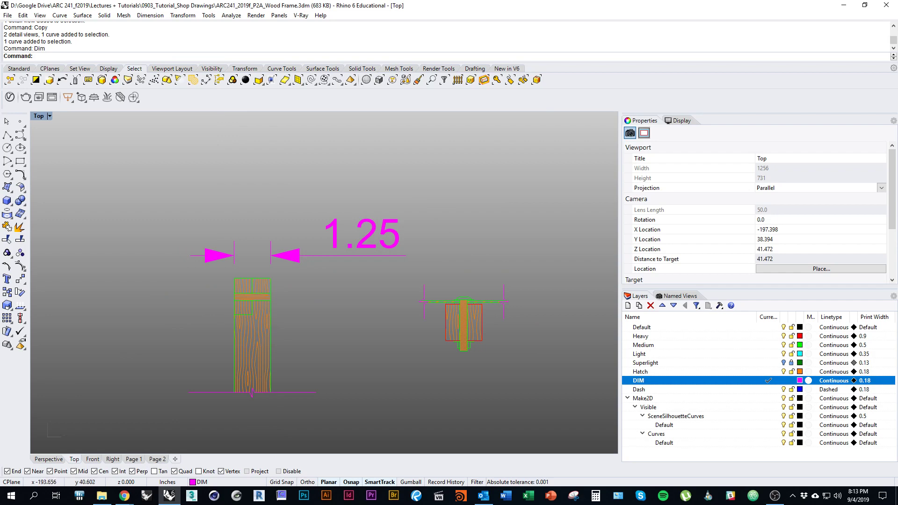
Select the post width dimension and examine its text and style properties.
click(389, 231)
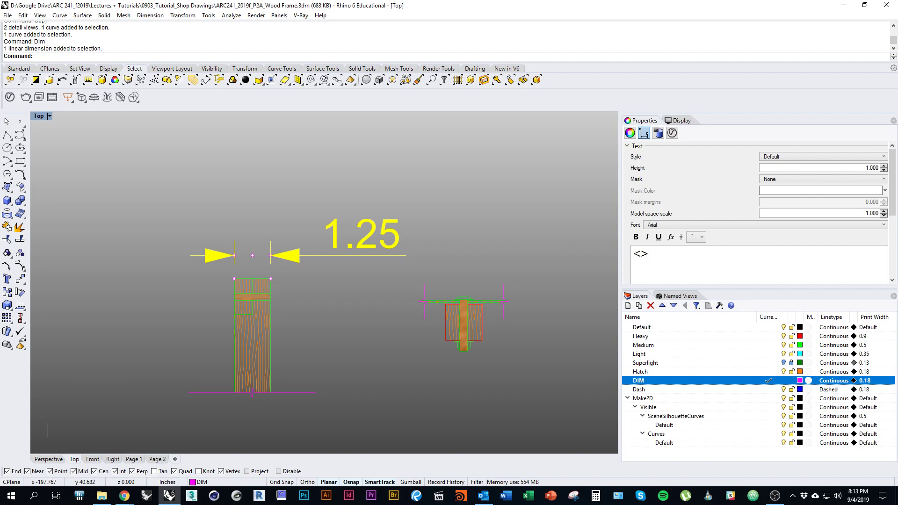
click(350, 265)
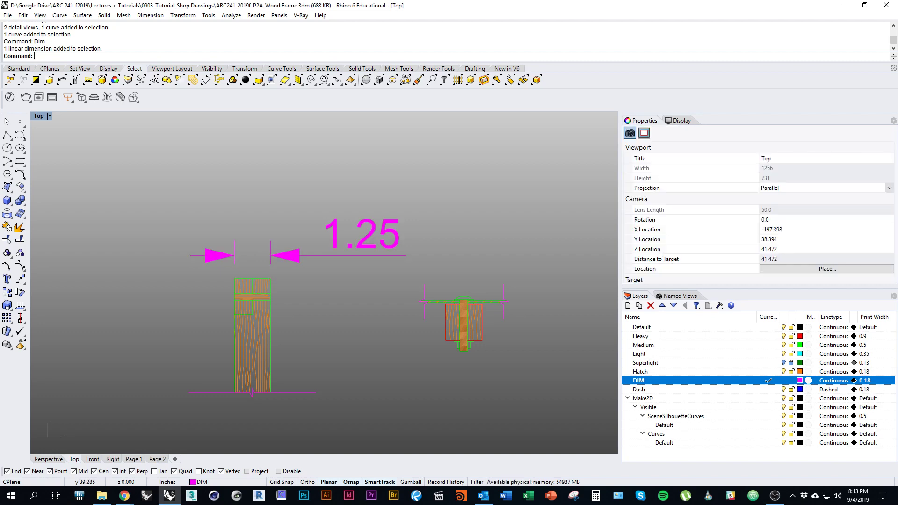
click(349, 256)
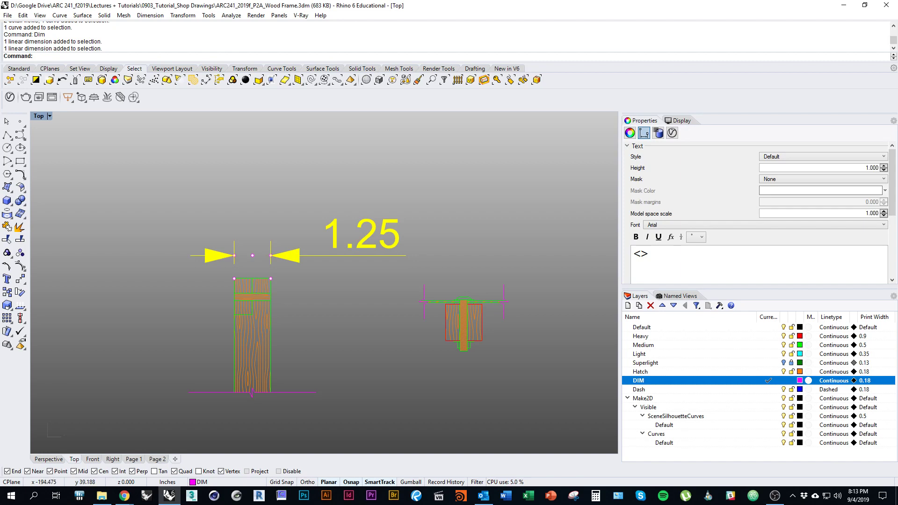
key(Escape)
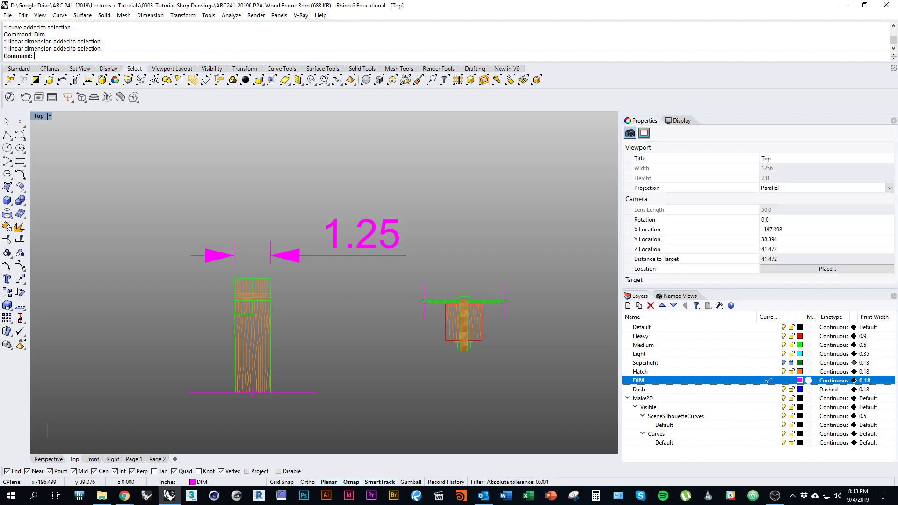
click(275, 256)
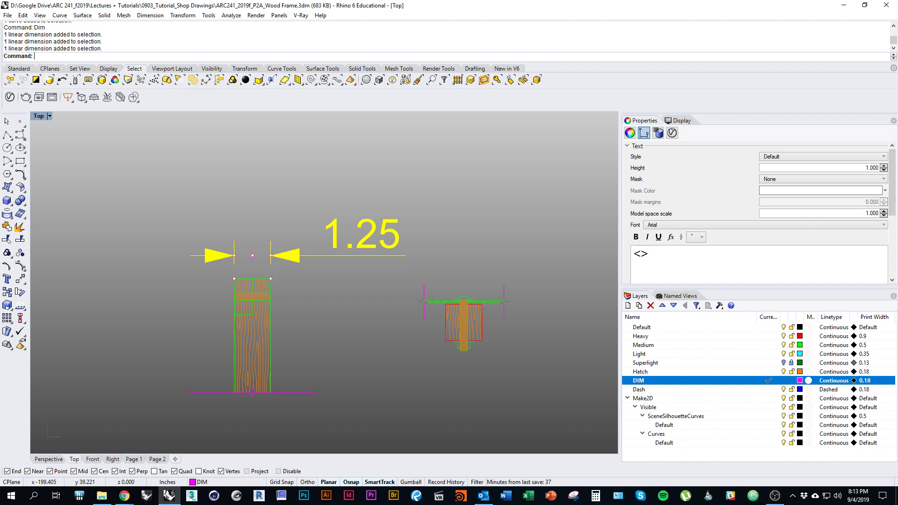
Delete the width dimension above the hatched wood post.
key(Escape)
click(284, 256)
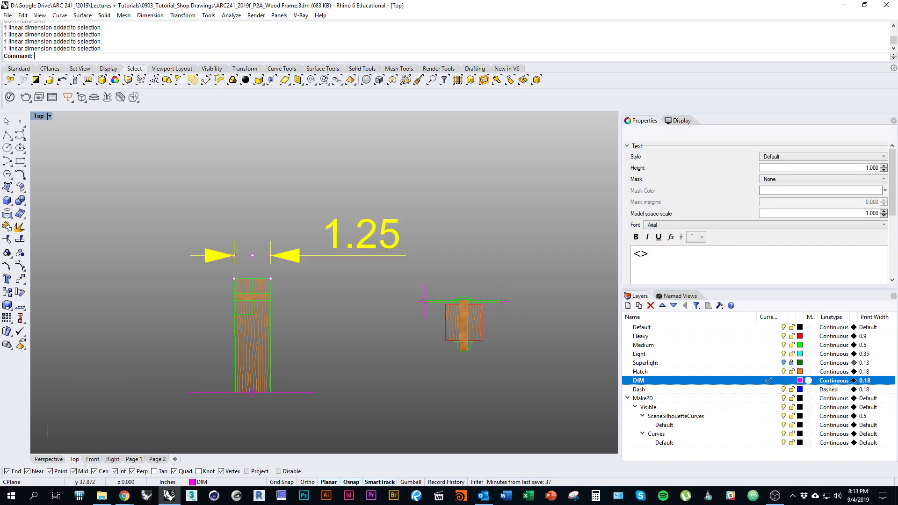
key(Delete)
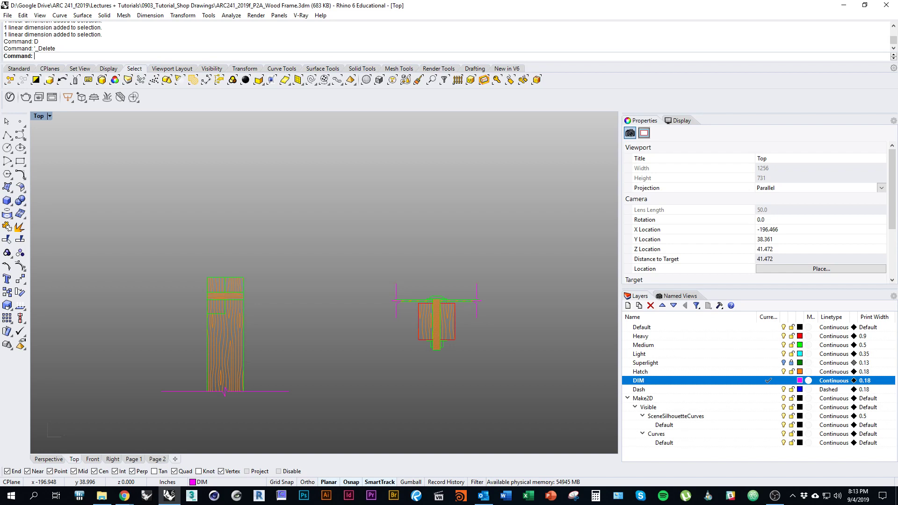
Dimension the post's width across its top corners with the Default annotation style, placing the dimension line above the post.
key(Return)
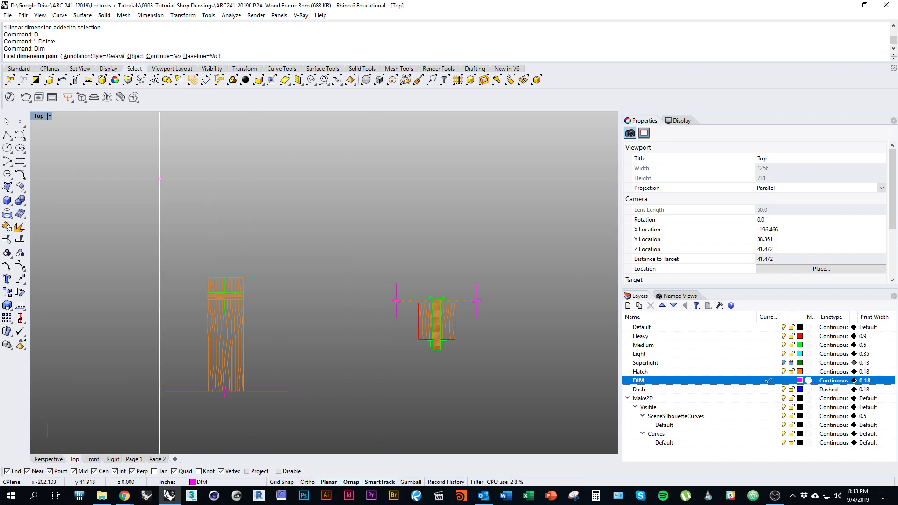
click(94, 56)
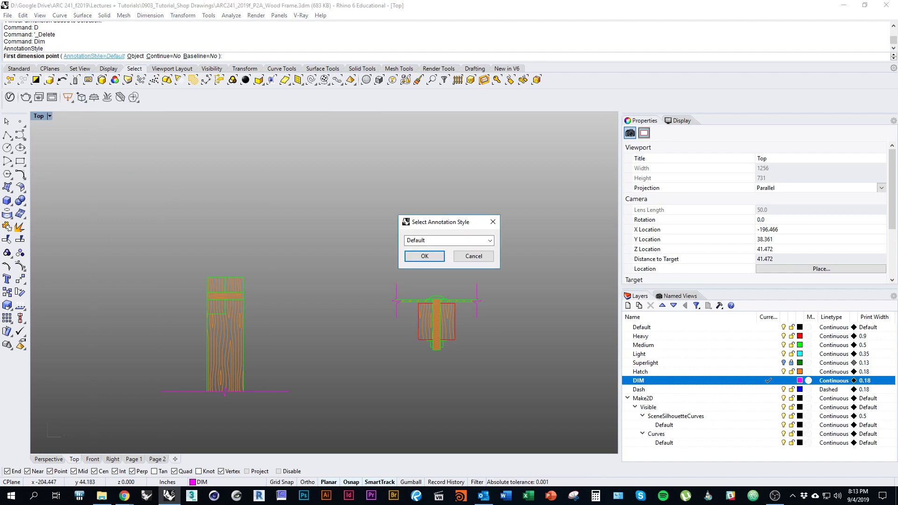
click(490, 241)
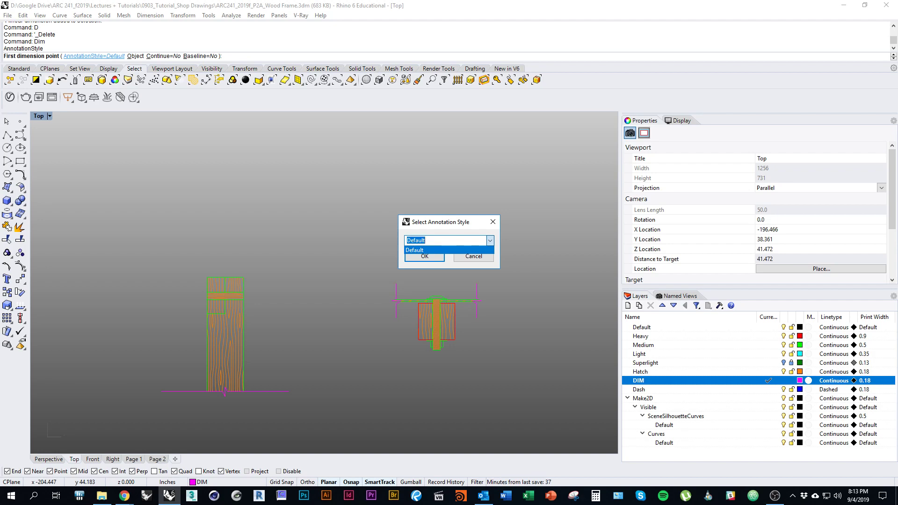
click(425, 251)
click(425, 257)
click(207, 278)
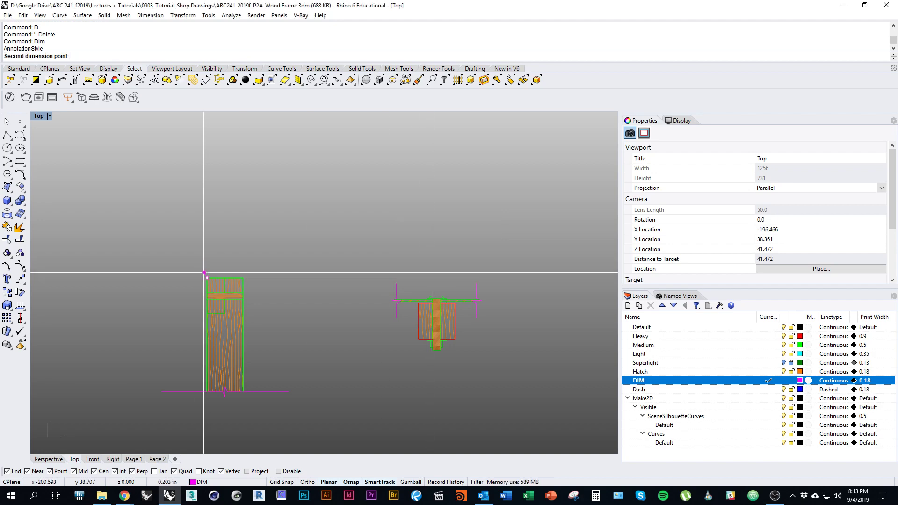
click(244, 278)
click(334, 236)
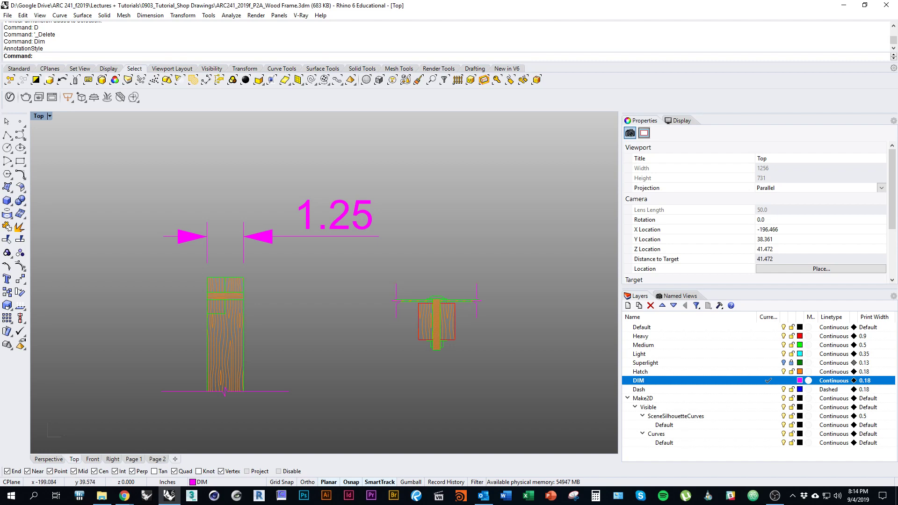
Create a new annotation style that copies the built-in Template Foot-Inch Architectural settings and keeps that template's name.
click(273, 237)
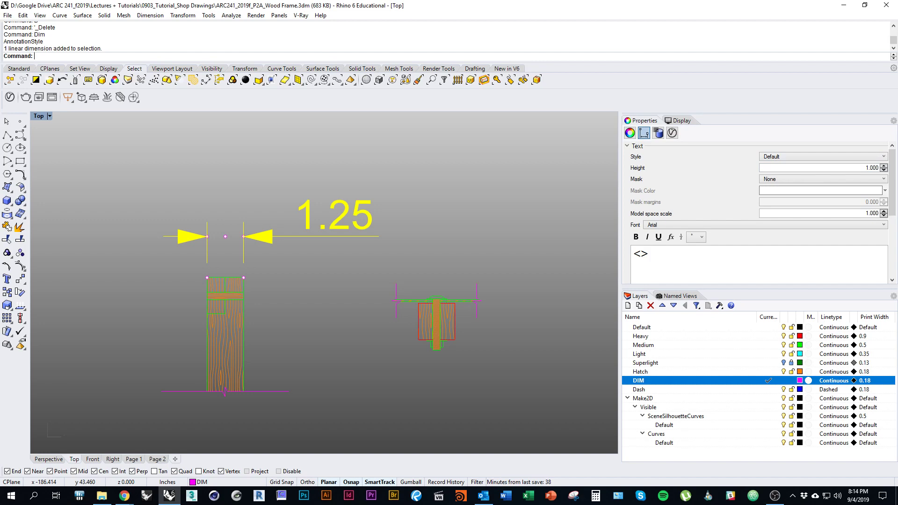
click(822, 156)
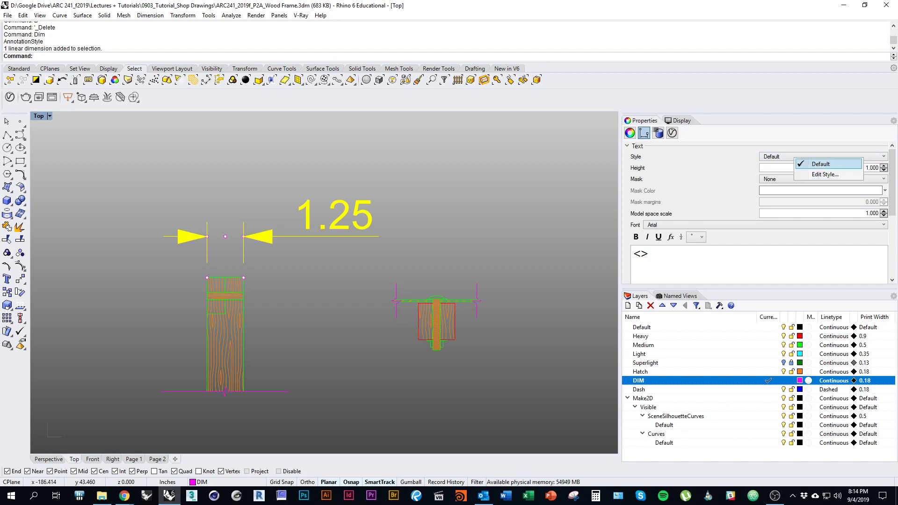
key(Return)
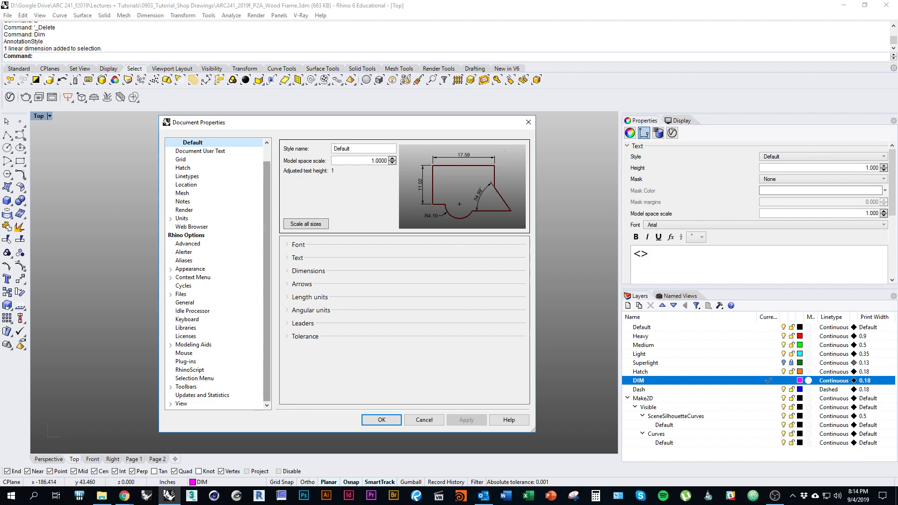
scroll(218, 271, up, 1)
click(197, 151)
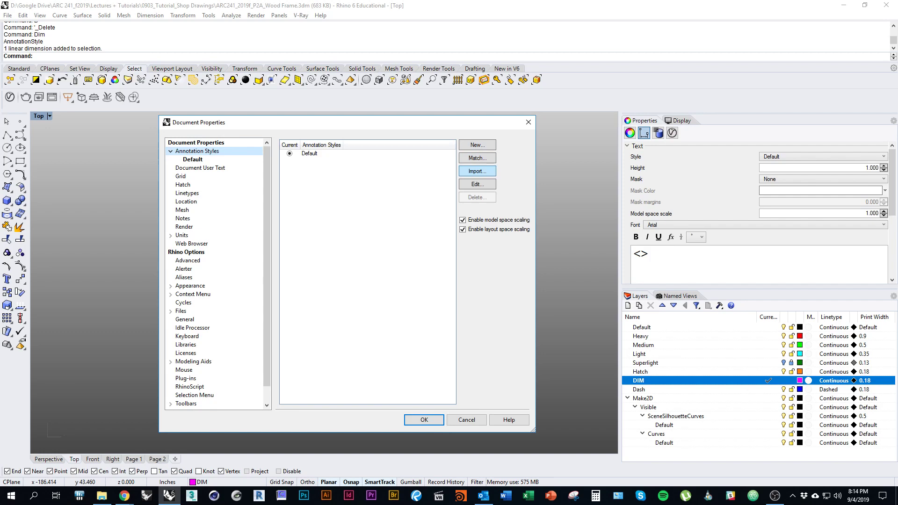
click(477, 145)
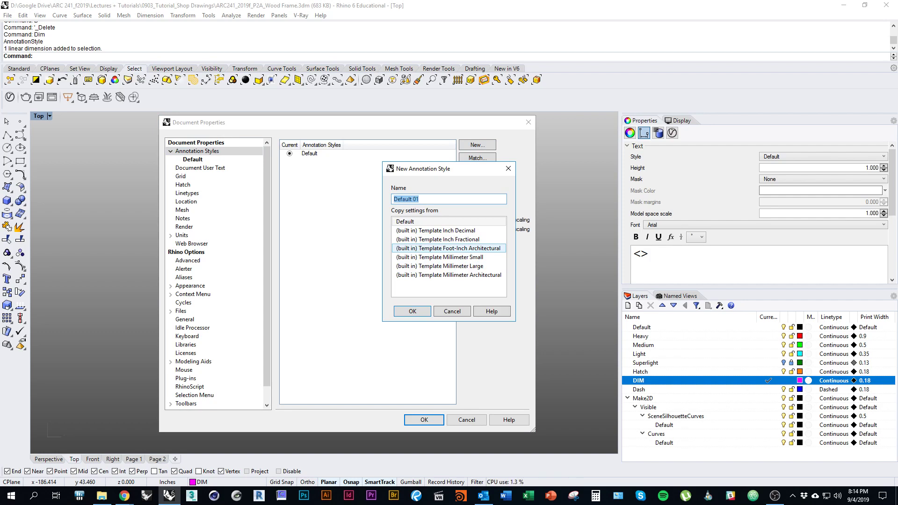
click(449, 248)
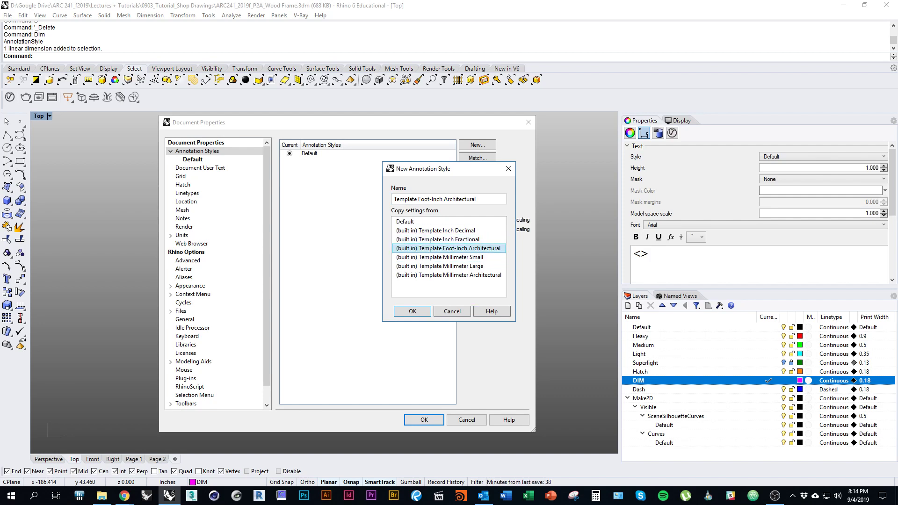
key(Return)
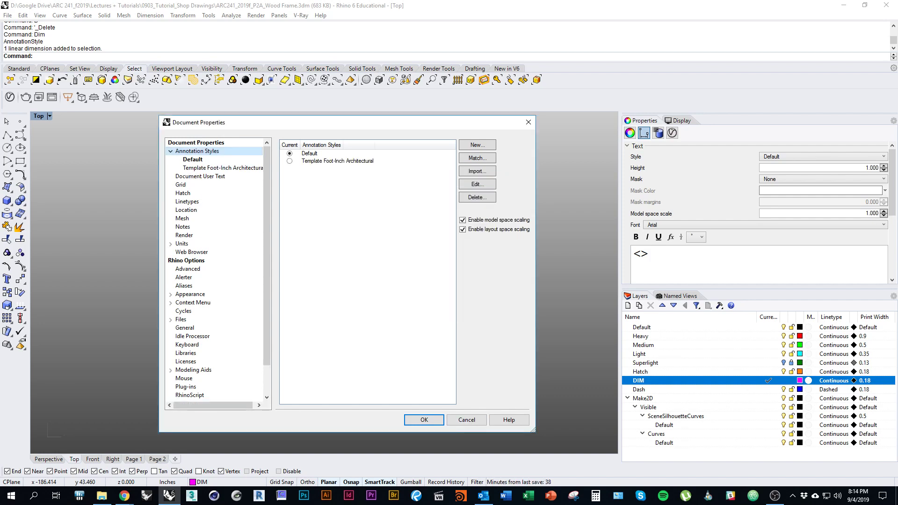
click(424, 420)
key(Escape)
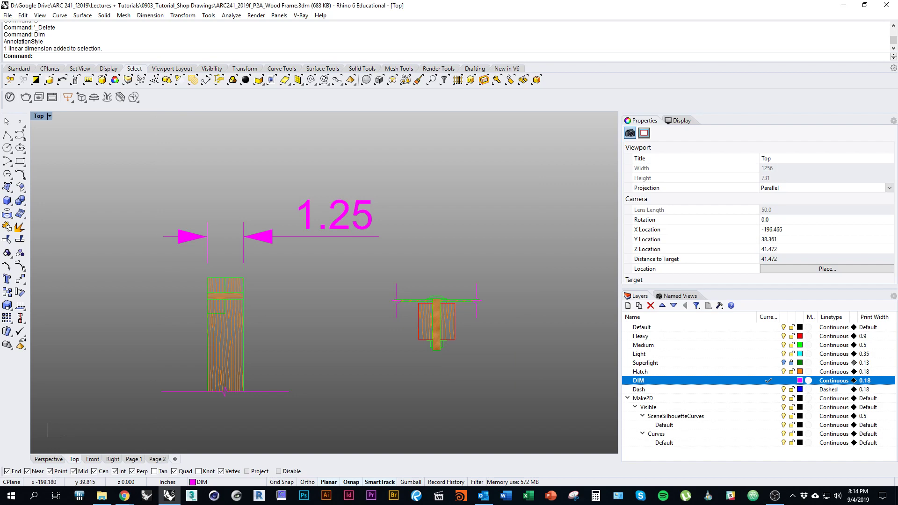
Delete the Default-style width dimension above the post.
click(243, 237)
key(Delete)
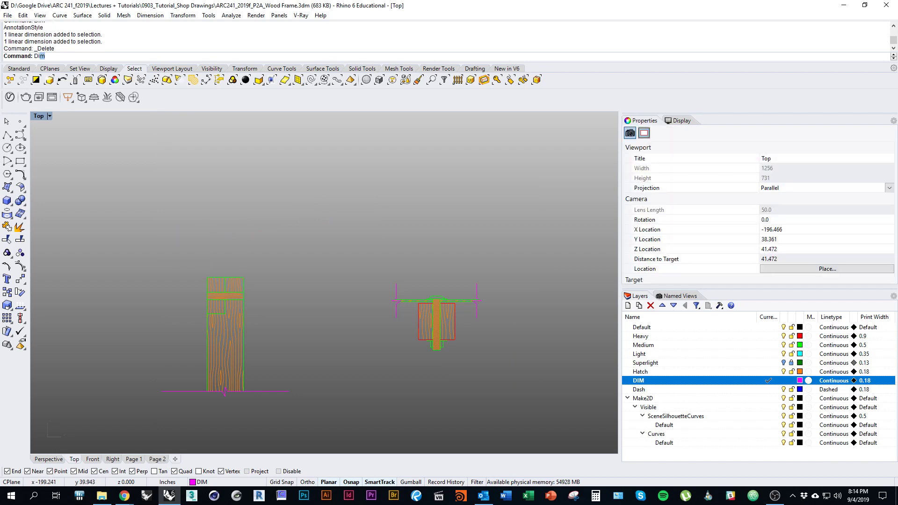
text(Dim)
key(Return)
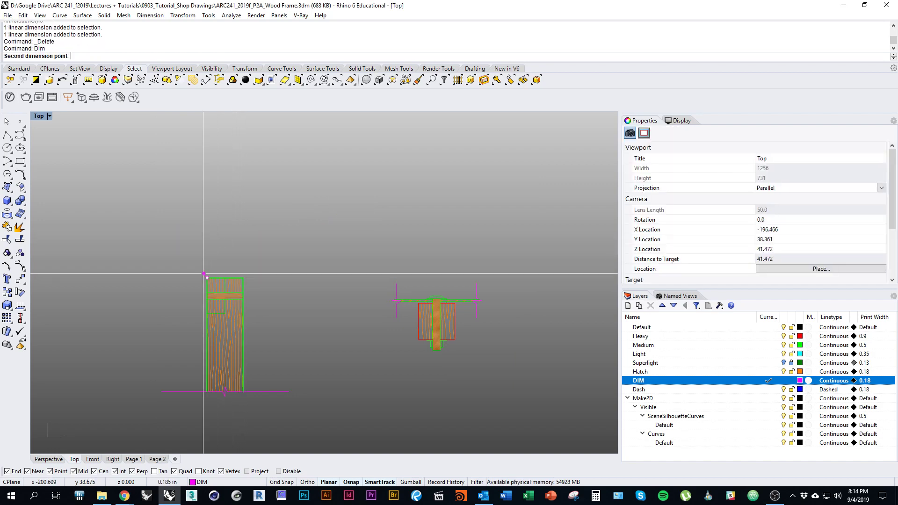
click(207, 278)
click(243, 277)
key(Escape)
Dimension the post's width across its top corners with the Template Foot-Inch Architectural annotation style, placing the dimension line above the post.
key(Return)
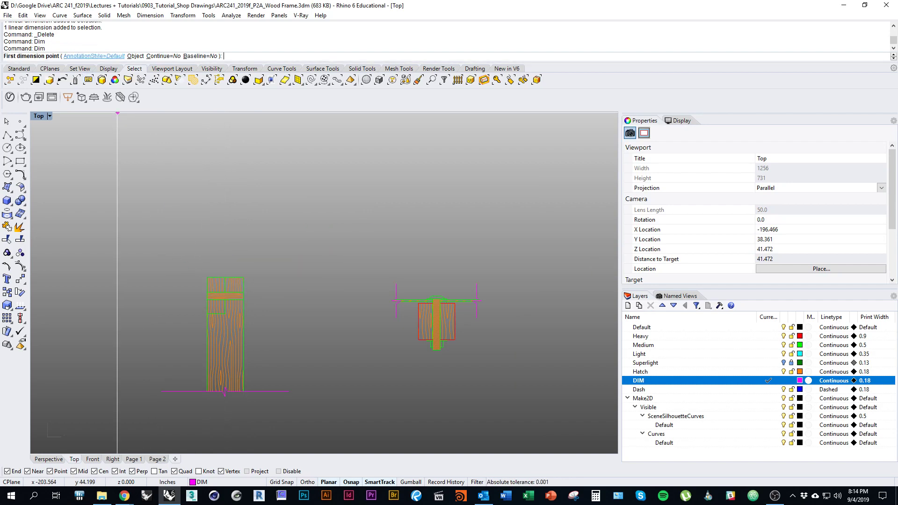
click(94, 56)
click(489, 240)
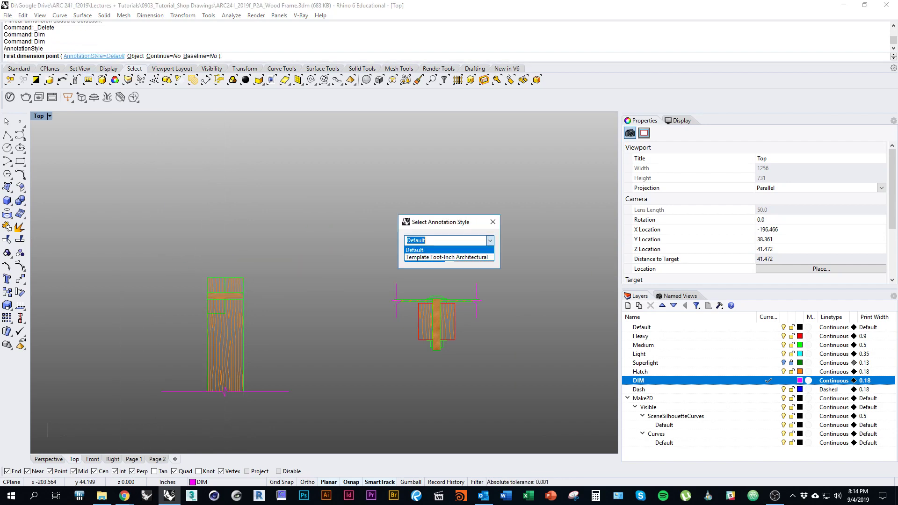
click(447, 257)
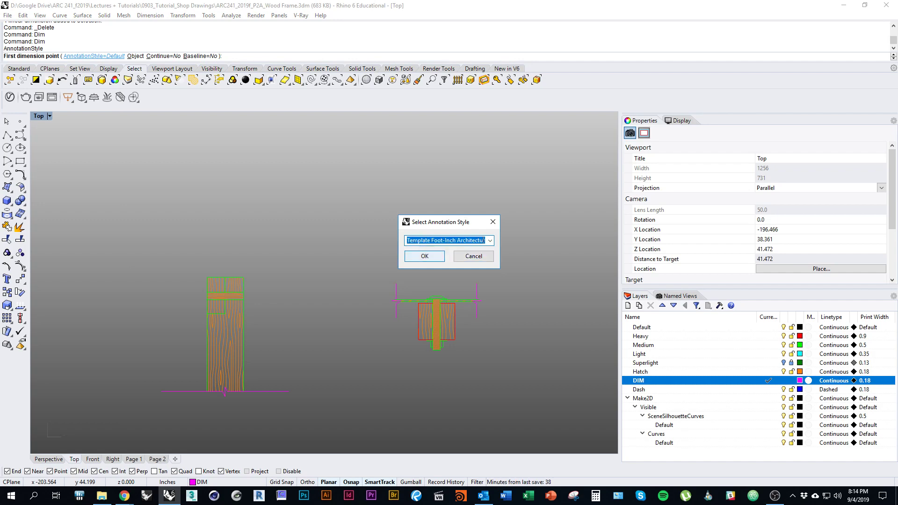
click(424, 256)
click(206, 270)
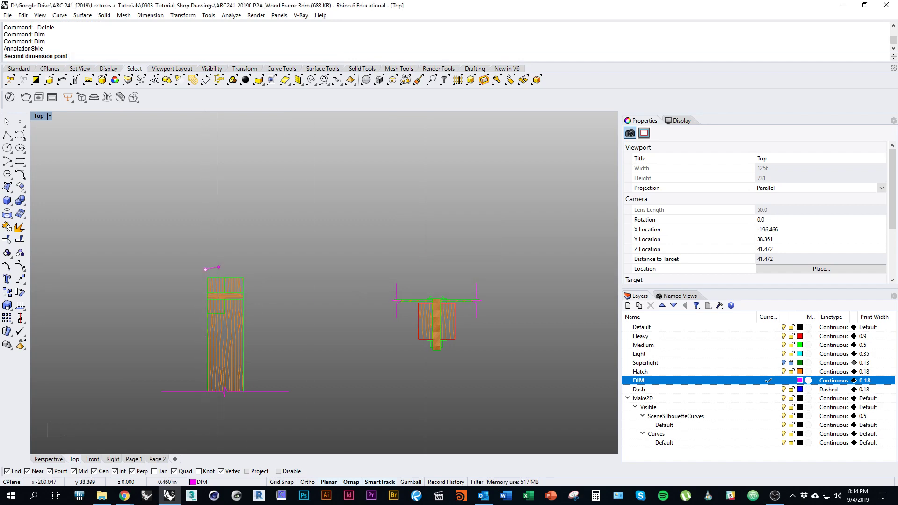
key(Escape)
key(Return)
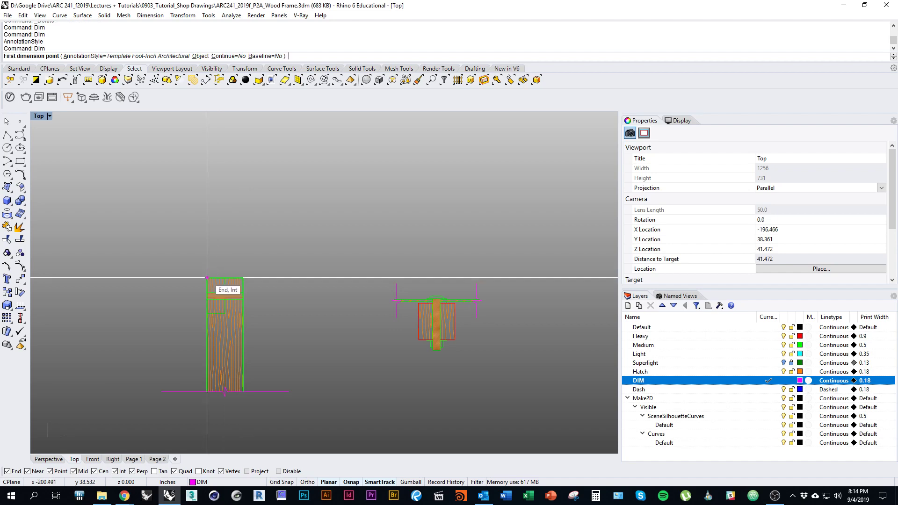
click(207, 277)
click(244, 278)
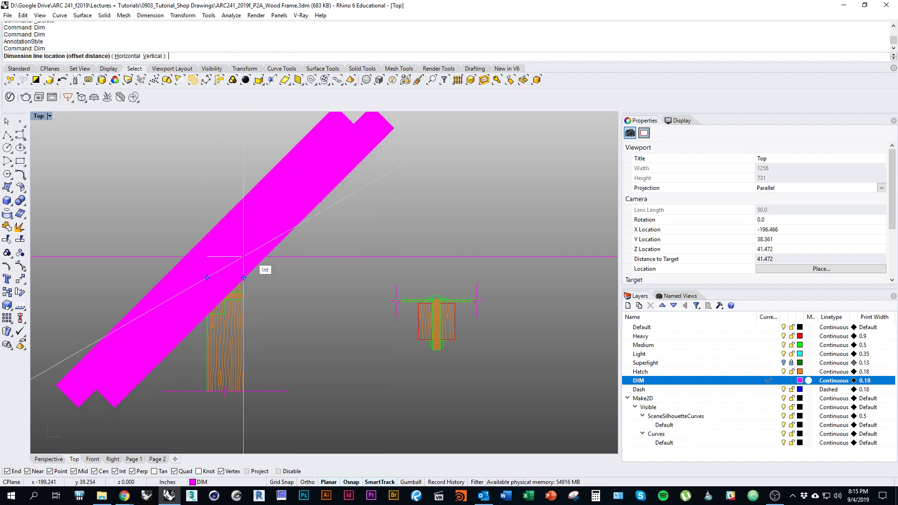
click(247, 257)
Select the foot-inch post width dimension and examine its displayed size and style properties in the Top view.
scroll(248, 259, down, 15)
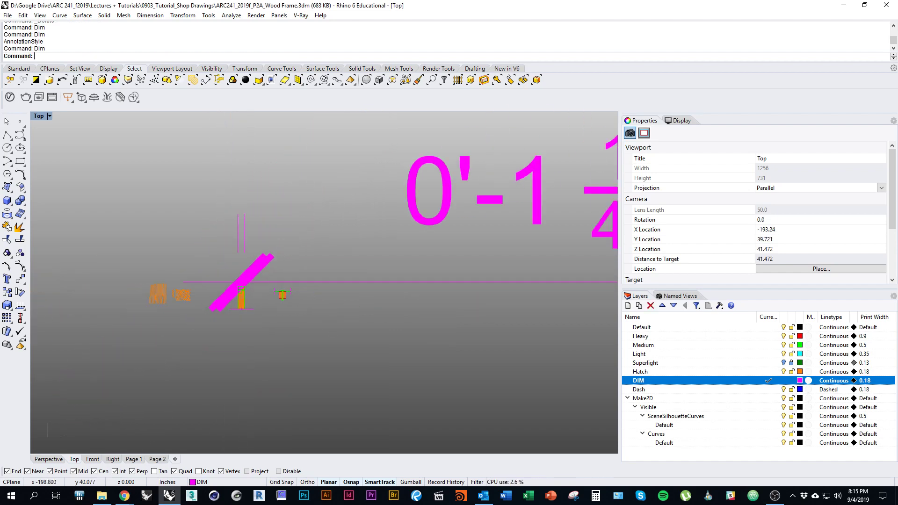
scroll(79, 351, down, 4)
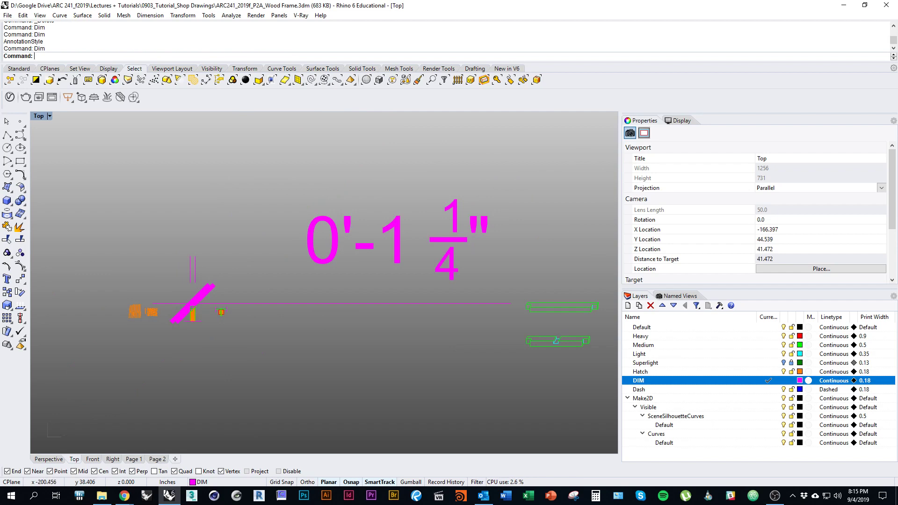
scroll(189, 307, up, 5)
click(195, 296)
right_drag(196, 295, 123, 297)
right_drag(178, 306, 275, 294)
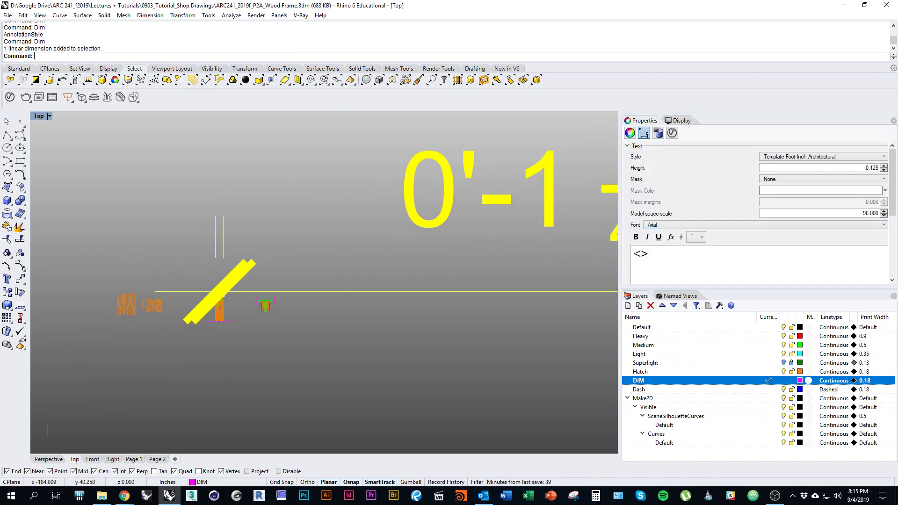
On Page 2, shift the view inside the post detail to fit the width dimension in its frame, and inspect it at sheet scale.
click(158, 459)
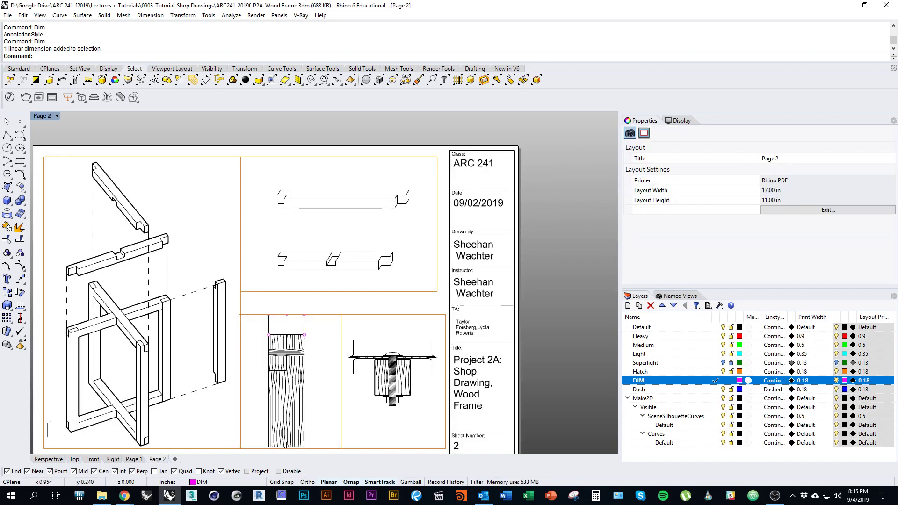
double_click(317, 365)
right_drag(317, 365, 315, 400)
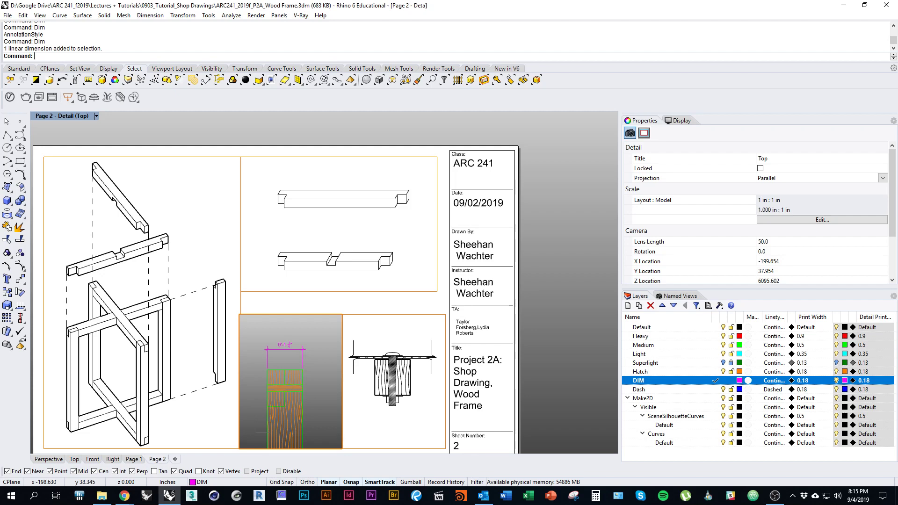
double_click(278, 343)
scroll(266, 387, up, 4)
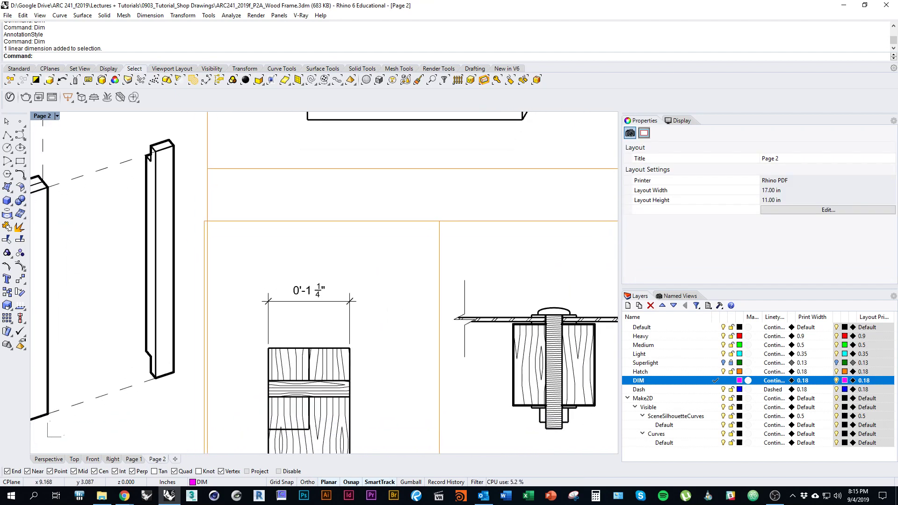
scroll(315, 303, down, 5)
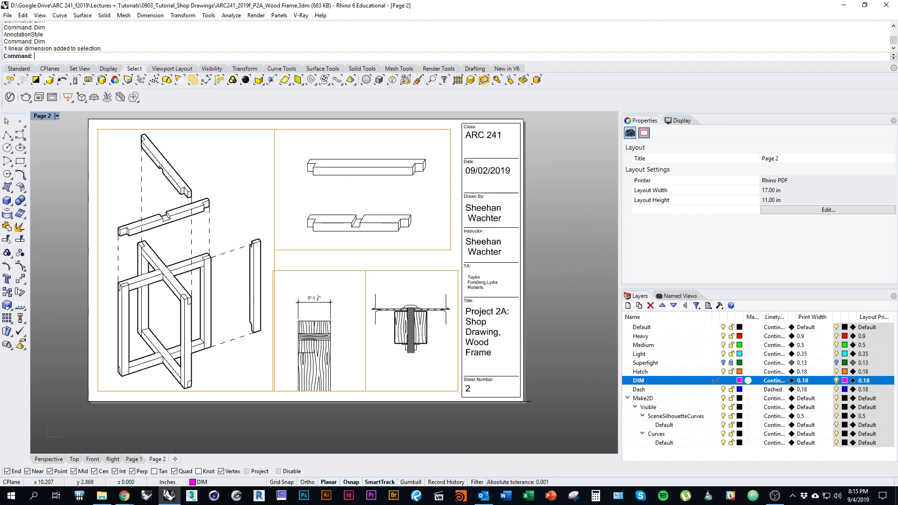
scroll(341, 307, up, 3)
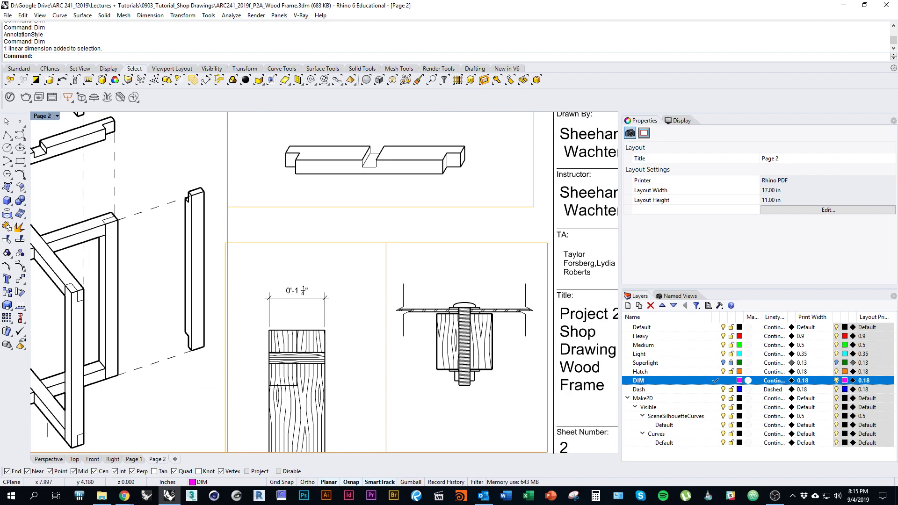
Set the Template Foot-Inch Architectural style's model space scale to 1 from the Top view, and check the post dimension on Page 2.
click(74, 460)
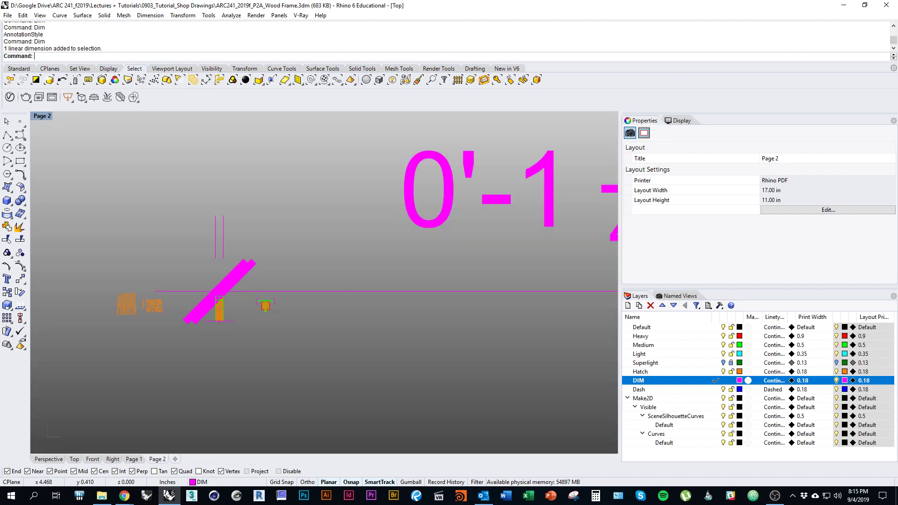
scroll(228, 291, down, 3)
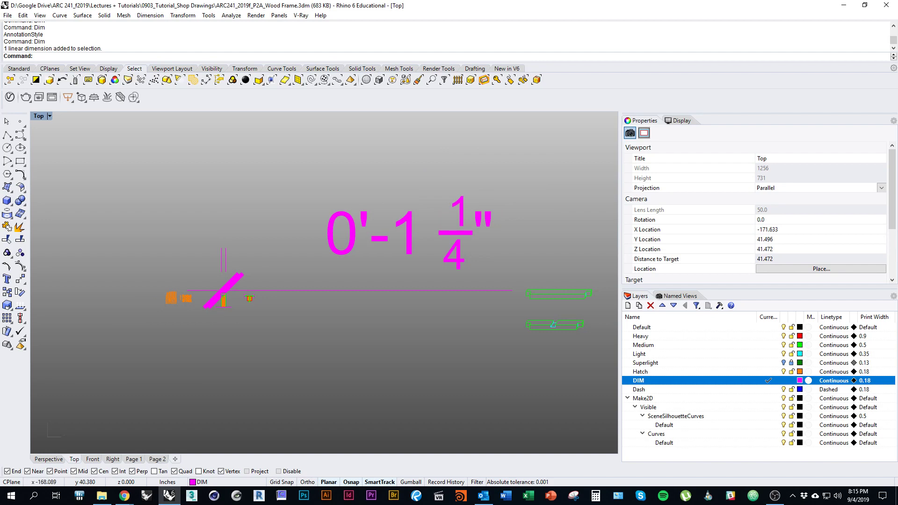
click(337, 292)
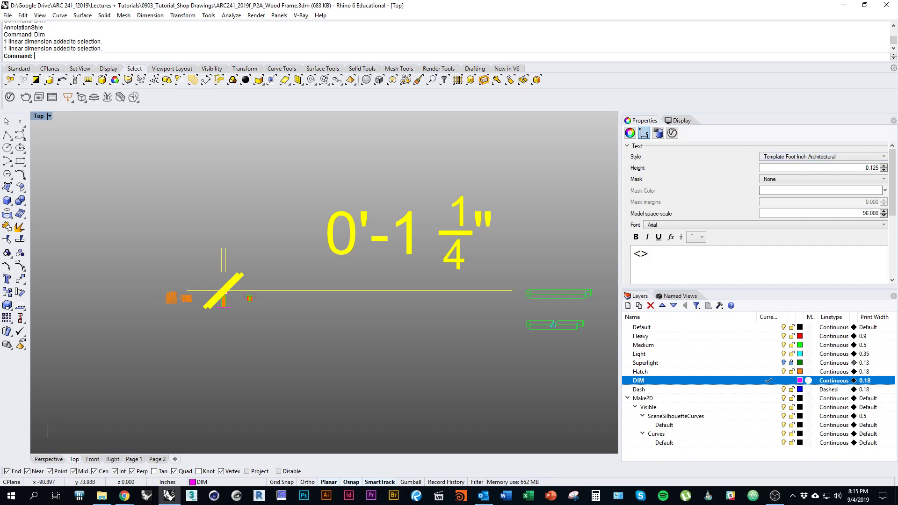
click(788, 156)
click(753, 182)
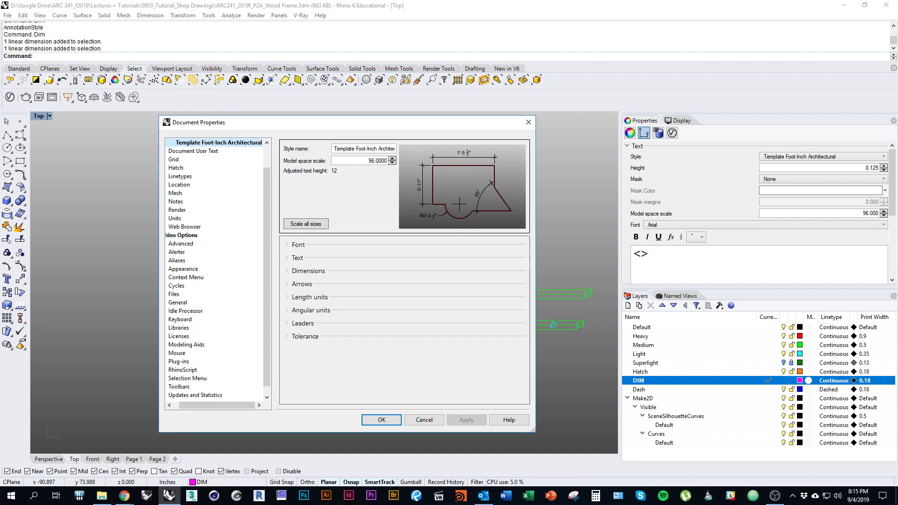
double_click(377, 160)
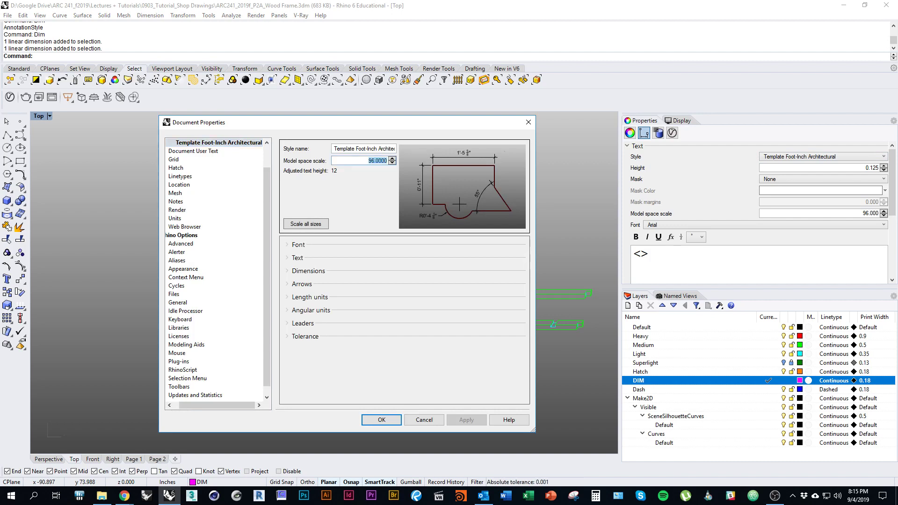
text(1)
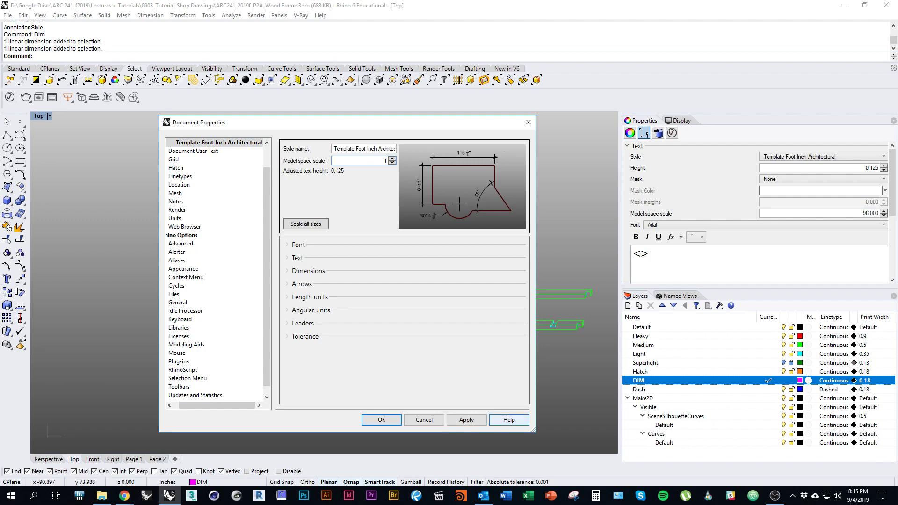
click(466, 420)
click(382, 420)
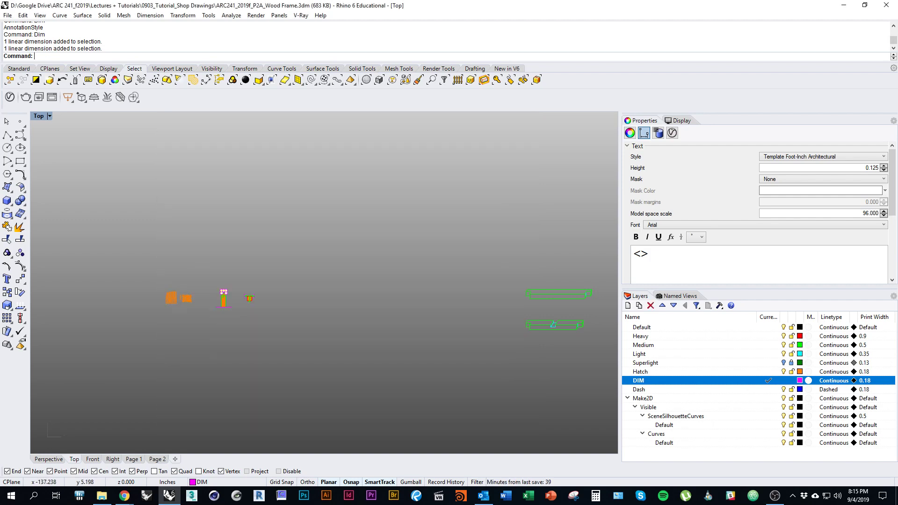
scroll(196, 285, up, 15)
key(Escape)
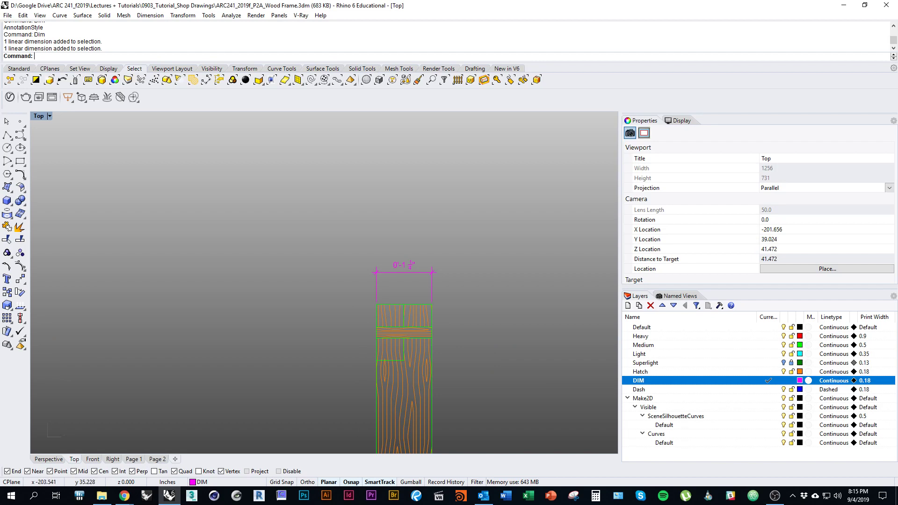
click(134, 459)
click(157, 460)
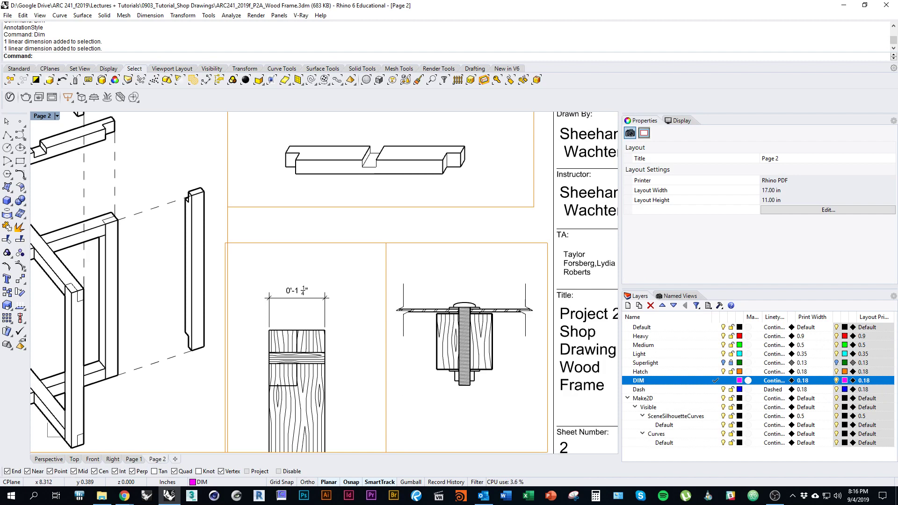
In the Top view, dimension vertically from the post notch's lower edge to the crosspiece's midline, placing the dimension line left of the post.
click(75, 459)
mouse_move(394, 304)
right_down()
mouse_move(349, 293)
mouse_move(304, 263)
right_up()
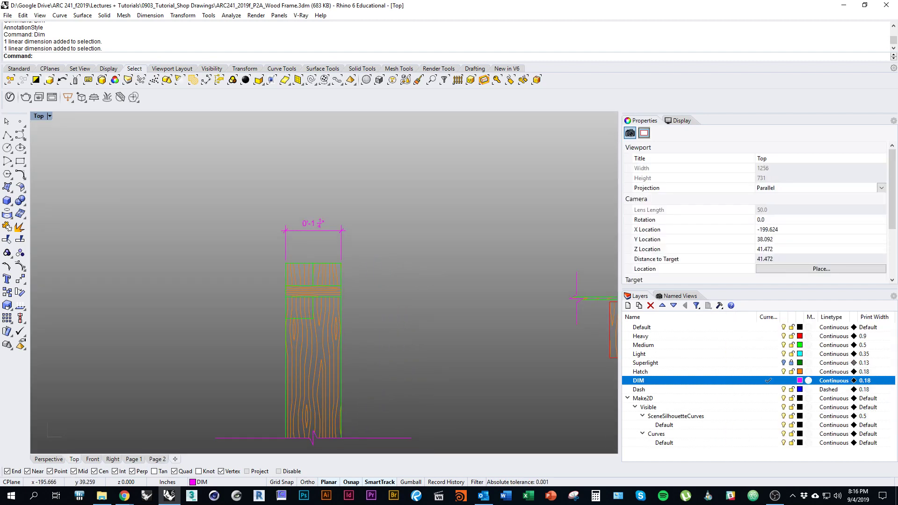
key(Return)
scroll(393, 351, up, 3)
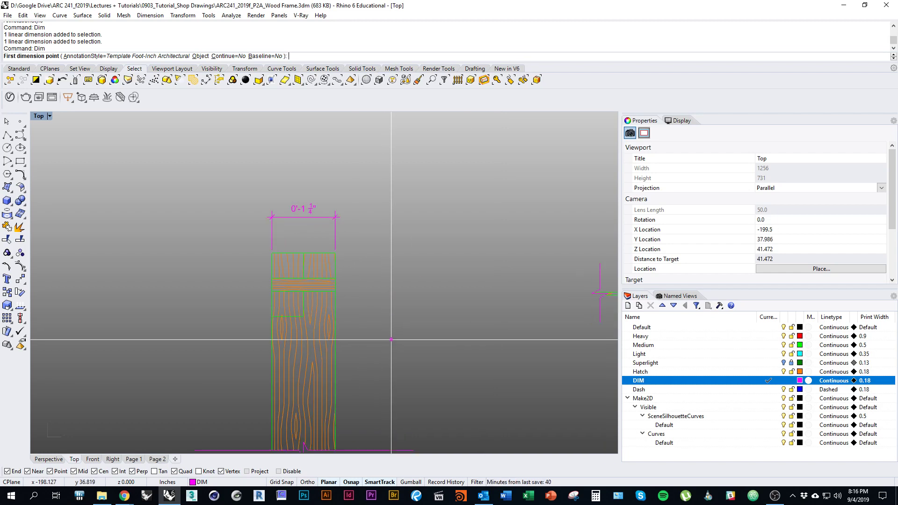
click(310, 342)
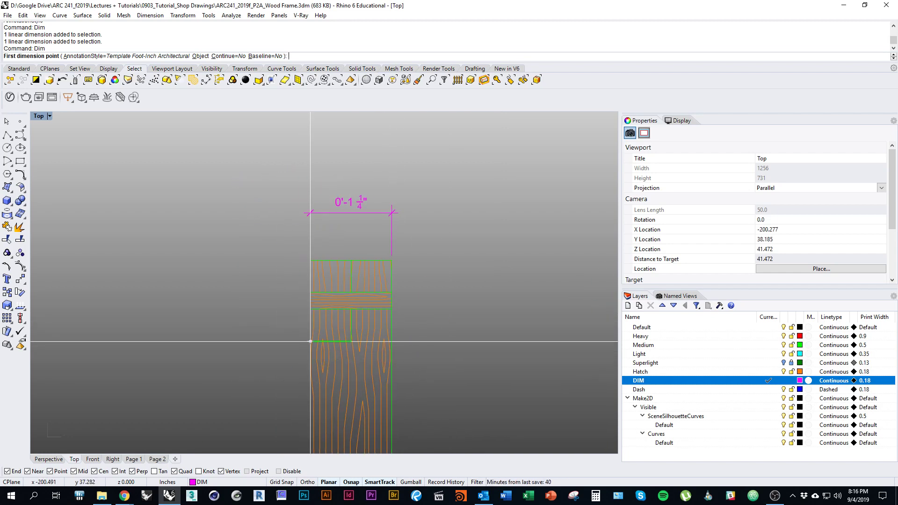
scroll(341, 324, up, 4)
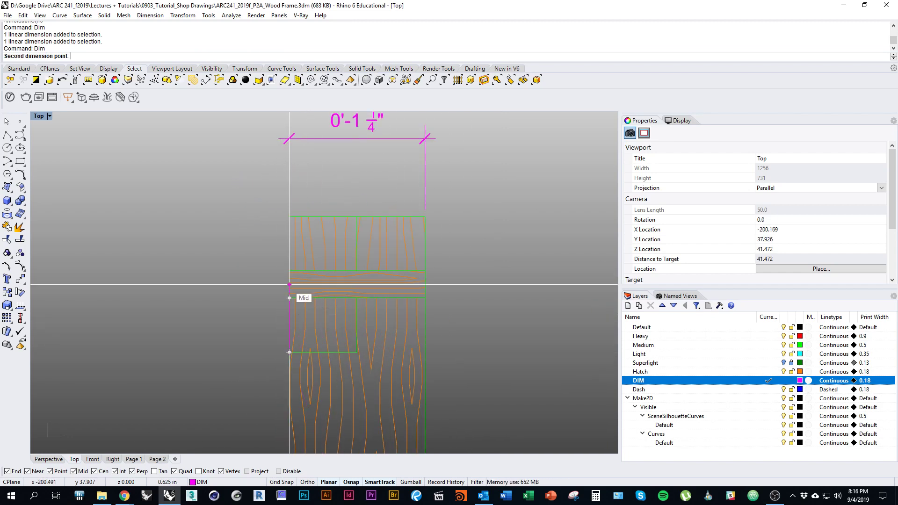
click(290, 284)
scroll(243, 285, down, 2)
click(222, 305)
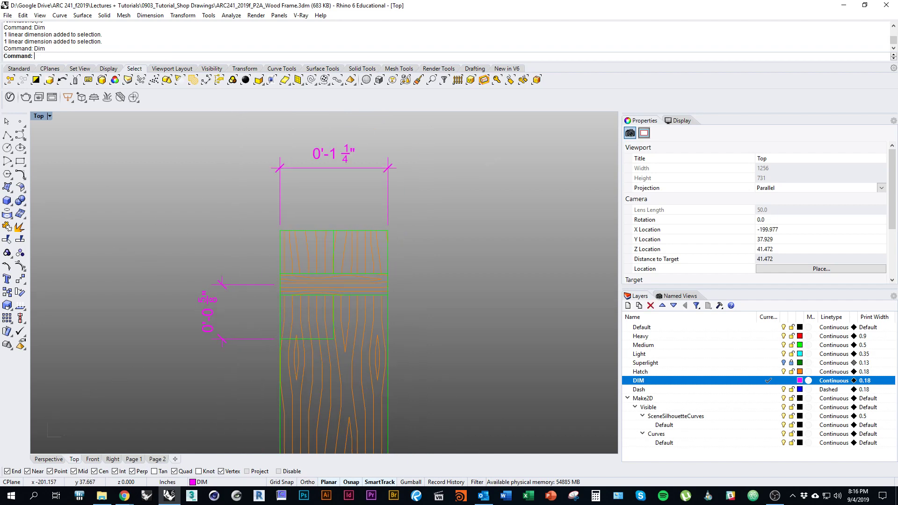
Dimension from the crosspiece's midline up to the post's top corner, aligned with the lower vertical dimension on the post's left side.
key(Return)
click(280, 285)
click(280, 231)
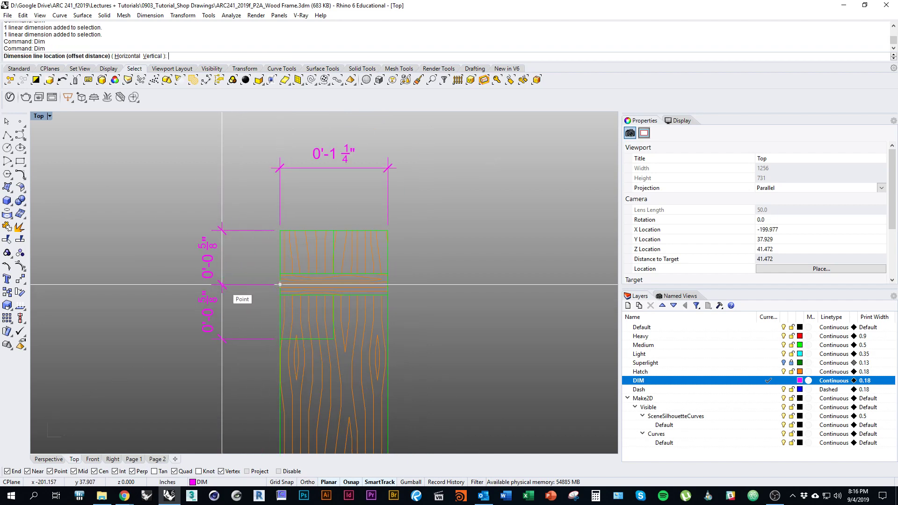
click(224, 292)
right_drag(255, 228, 217, 224)
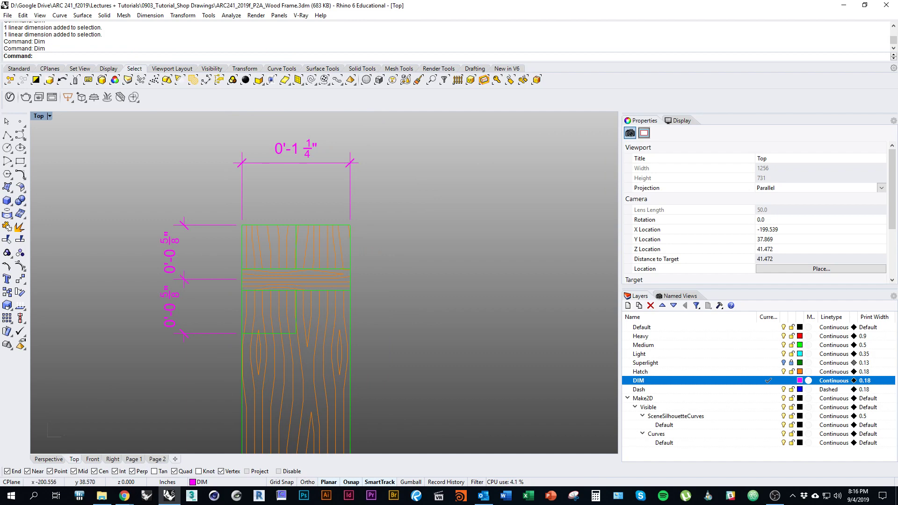
Dimension the joint's overall height from the notch's lower edge to the post's top, placing the dimension line right of the post.
key(Return)
click(350, 333)
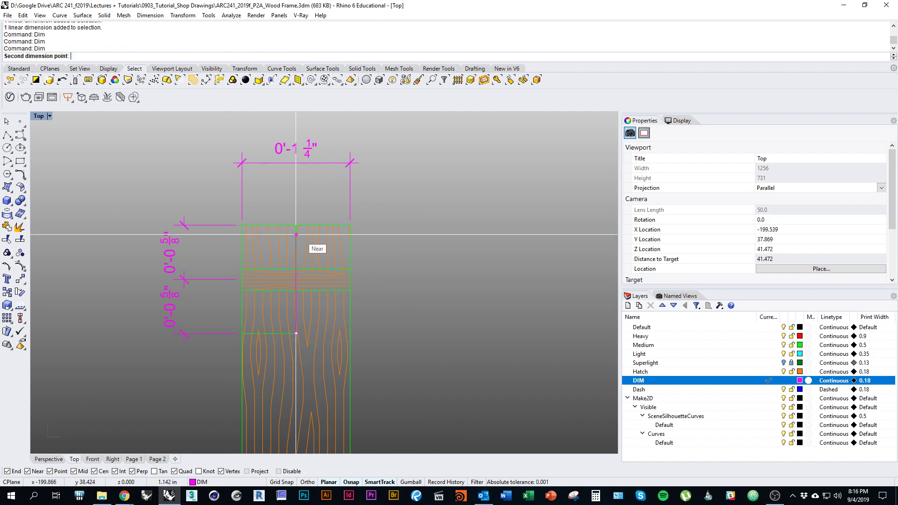
click(350, 225)
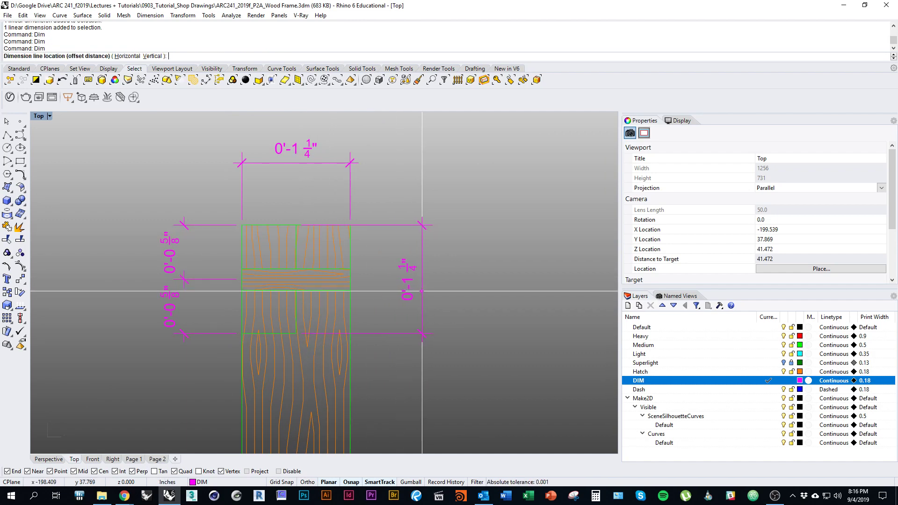
click(423, 291)
scroll(299, 314, down, 2)
scroll(332, 311, up, 2)
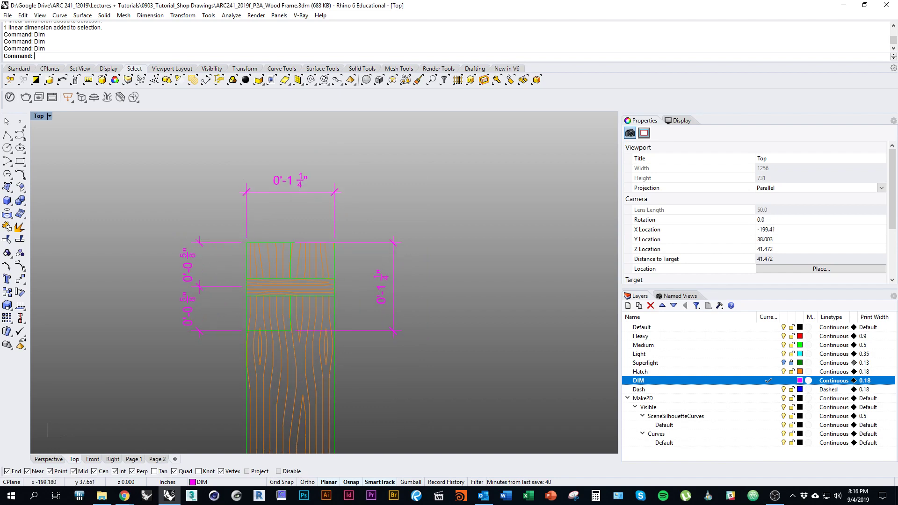
Delete the overall height dimension and the two stacked vertical dimensions beside the post.
right_drag(334, 311, 310, 313)
click(363, 289)
click(386, 283)
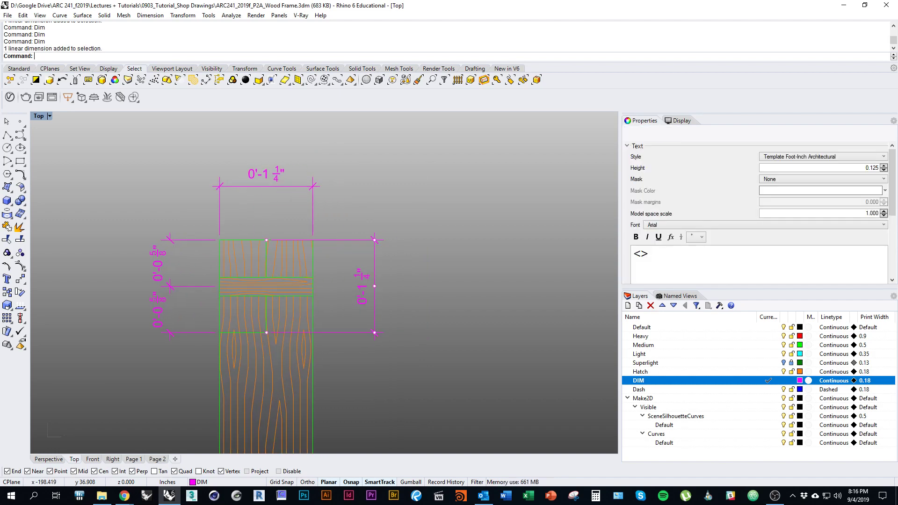
click(374, 288)
text(d)
key(Return)
text(d)
key(Return)
click(164, 306)
text(d)
key(Return)
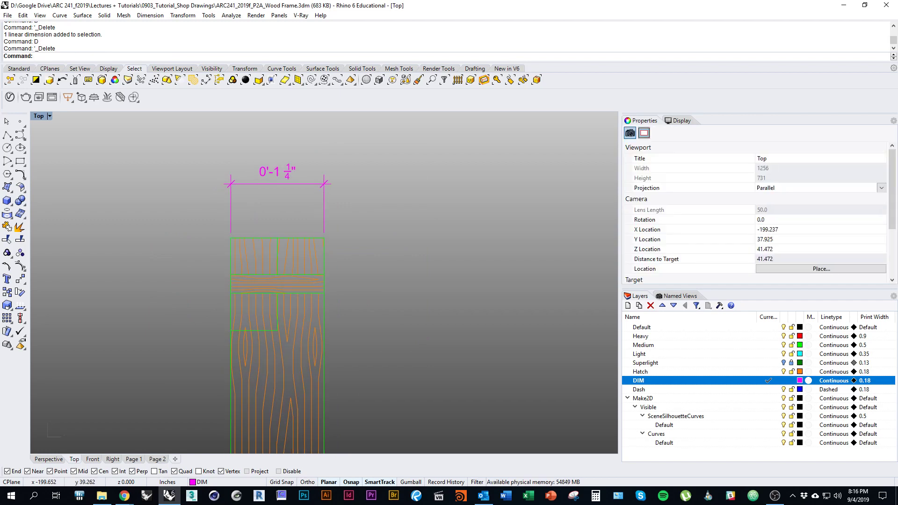
Delete the width dimension above the post.
click(290, 184)
text(d)
key(Return)
right_drag(331, 244, 319, 260)
text(dim)
key(Return)
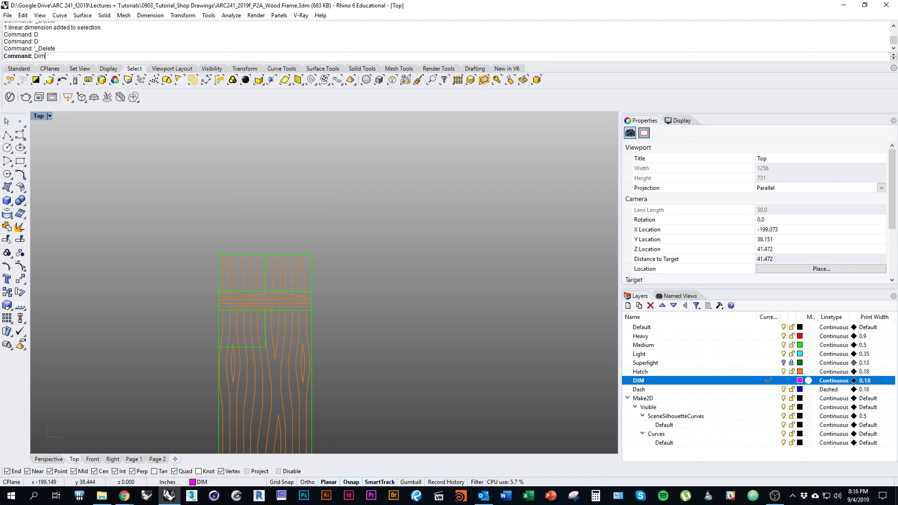
scroll(335, 240, down, 2)
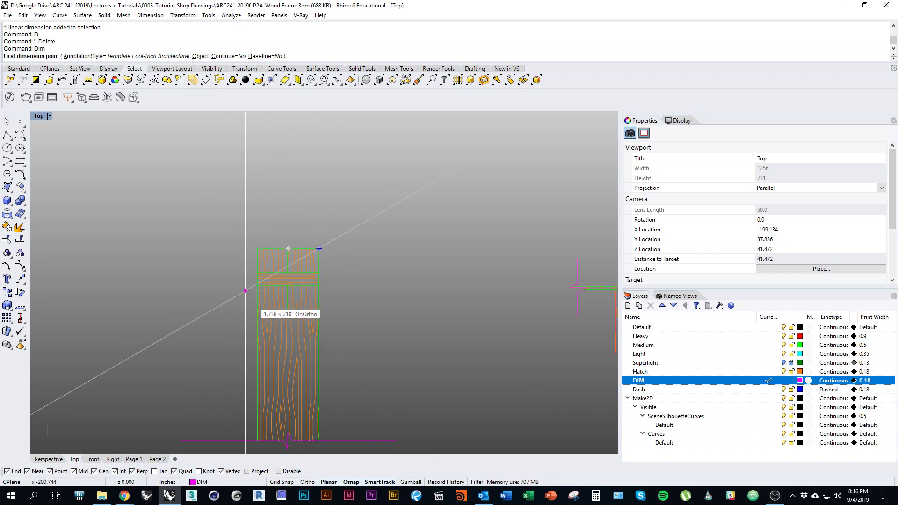
scroll(229, 286, down, 2)
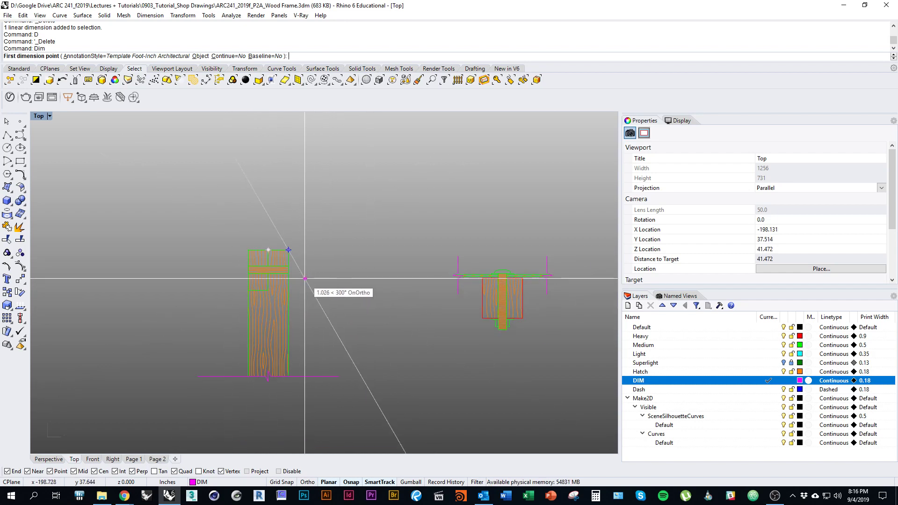
scroll(268, 267, up, 2)
scroll(269, 263, up, 1)
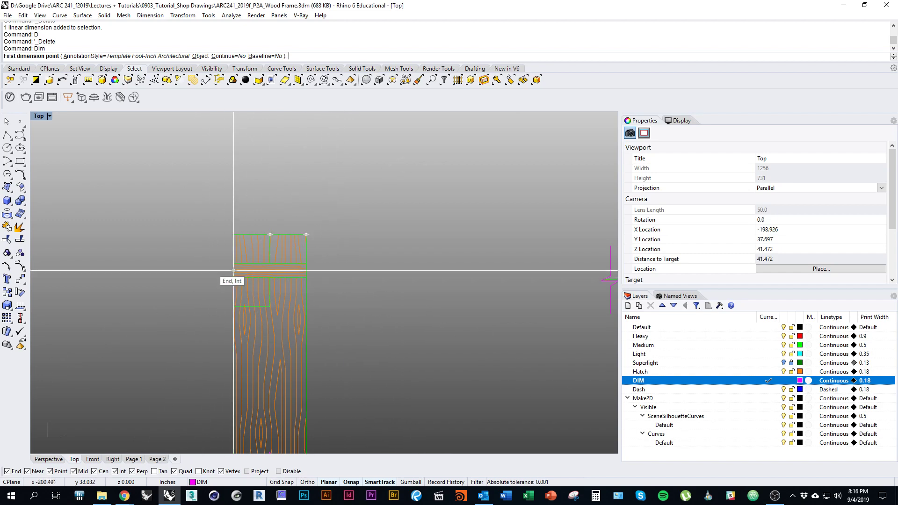
scroll(233, 270, up, 3)
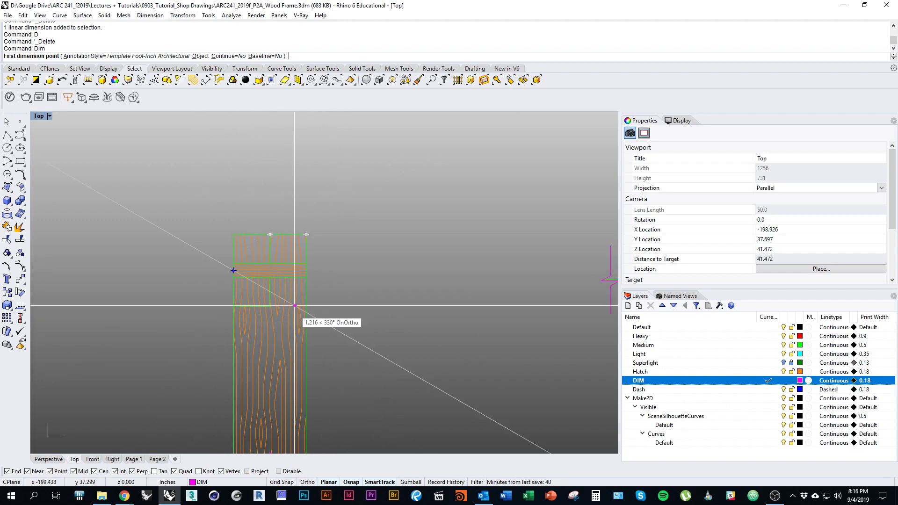
key(Escape)
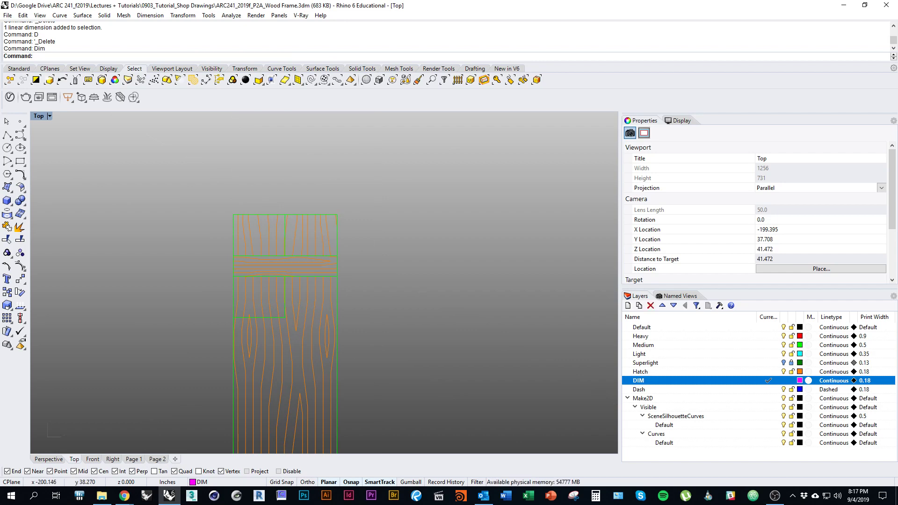
Dimension from the post's top left corner down to the crosspiece's midline, placing the foot-inch dimension line close to the post's left side.
scroll(187, 276, down, 2)
text(Dim)
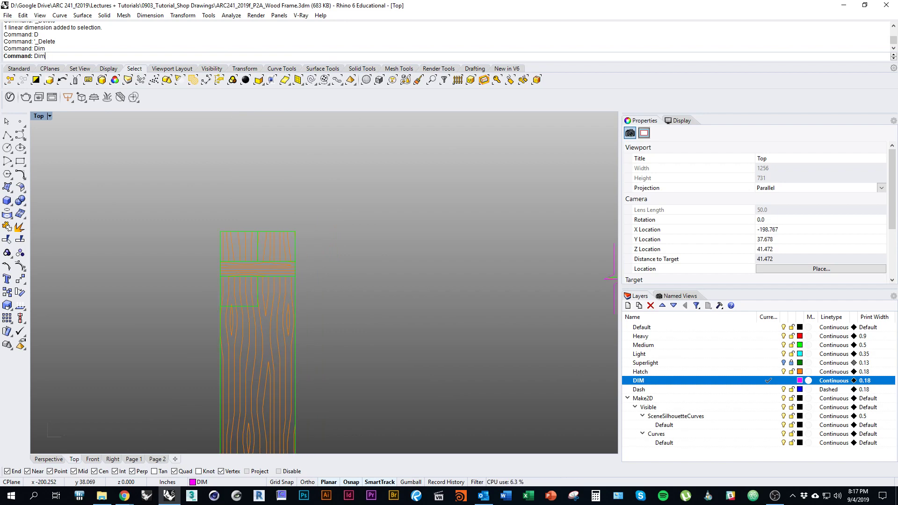
key(Return)
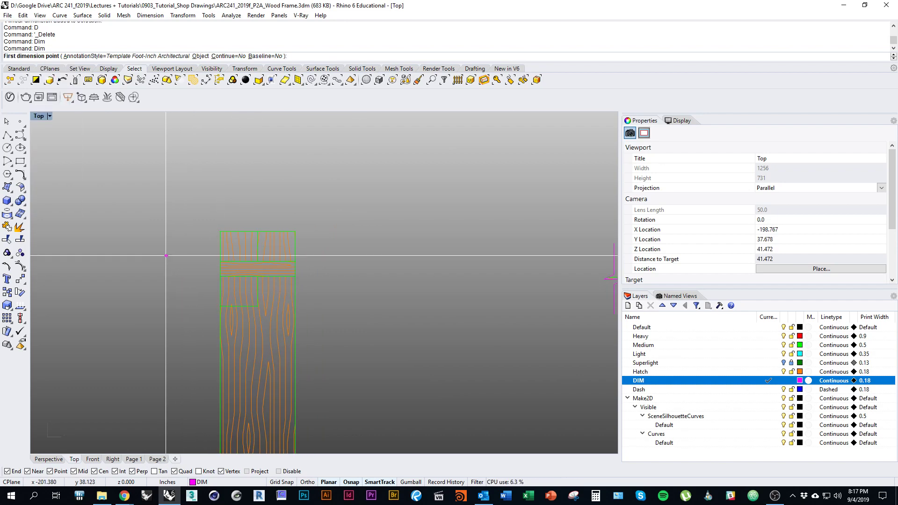
click(221, 232)
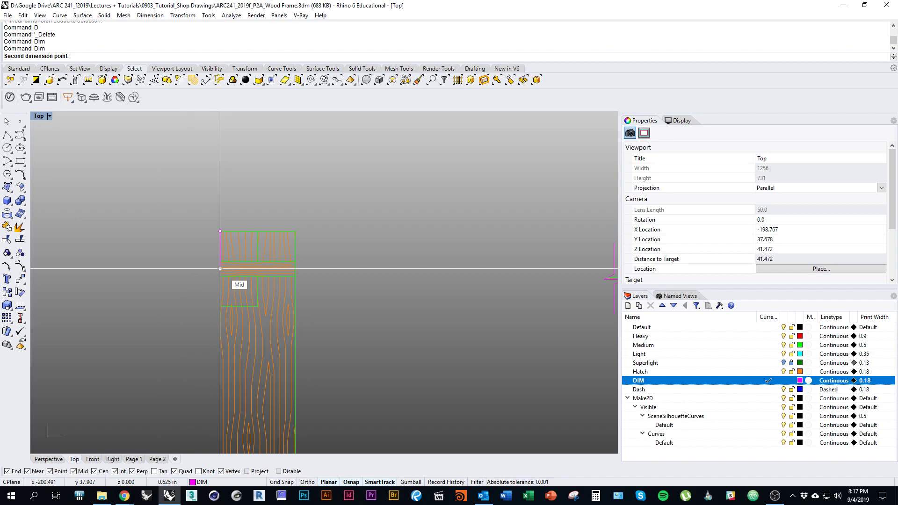
click(220, 268)
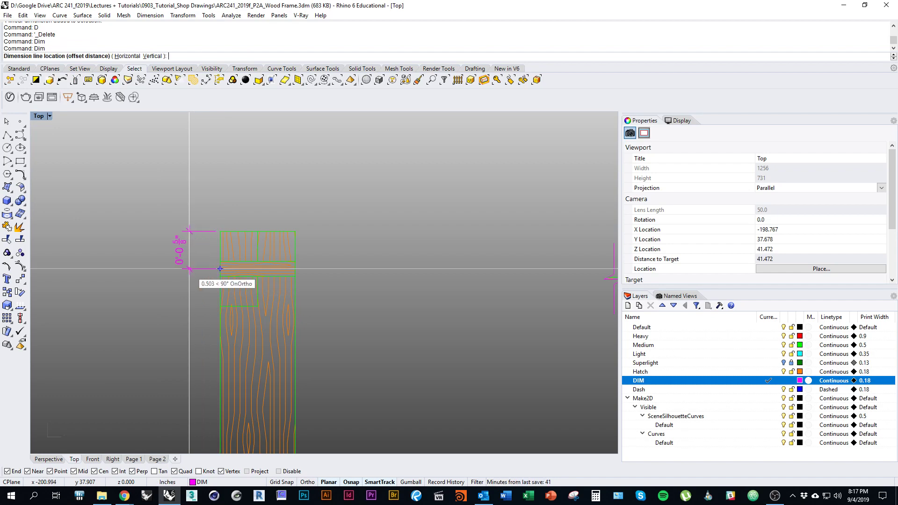
click(193, 269)
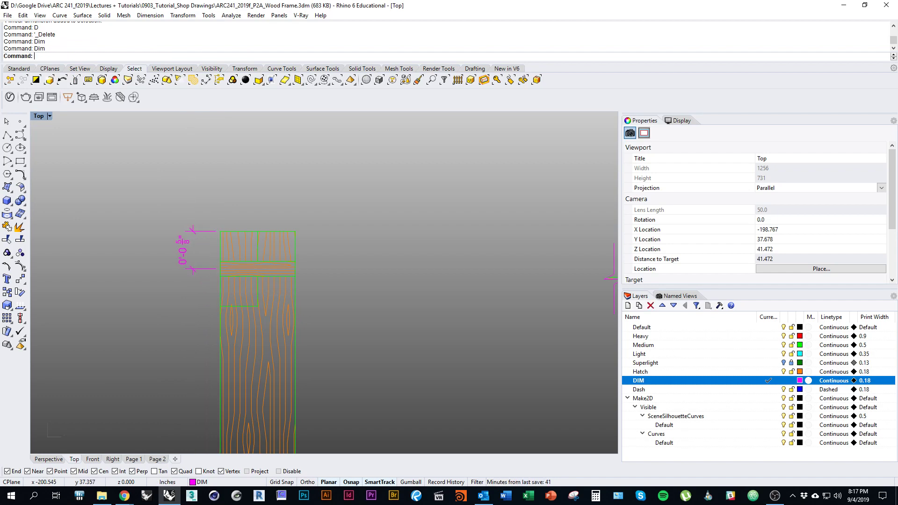
Dimension from the crosspiece's midline down to the notch's lower edge, aligning the dimension line with the vertical dimension above it.
scroll(192, 274, up, 2)
key(Return)
click(247, 262)
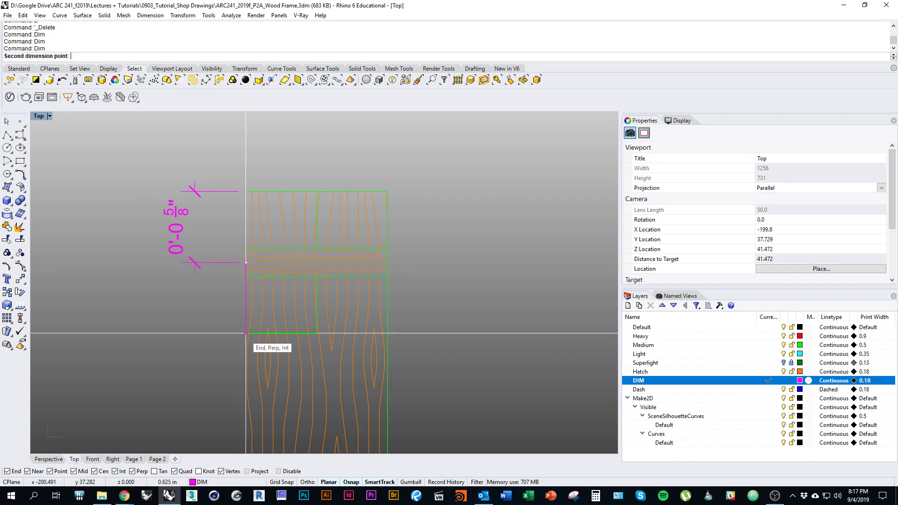
click(246, 334)
click(196, 262)
scroll(140, 263, down, 2)
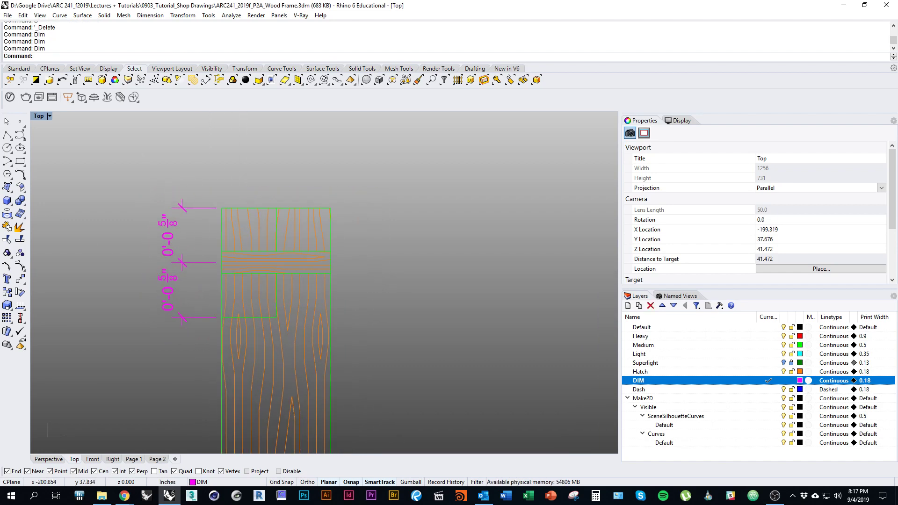
Dimension from the post's top left corner to its top edge's midpoint, placing the foot-inch dimension line above the post.
key(Return)
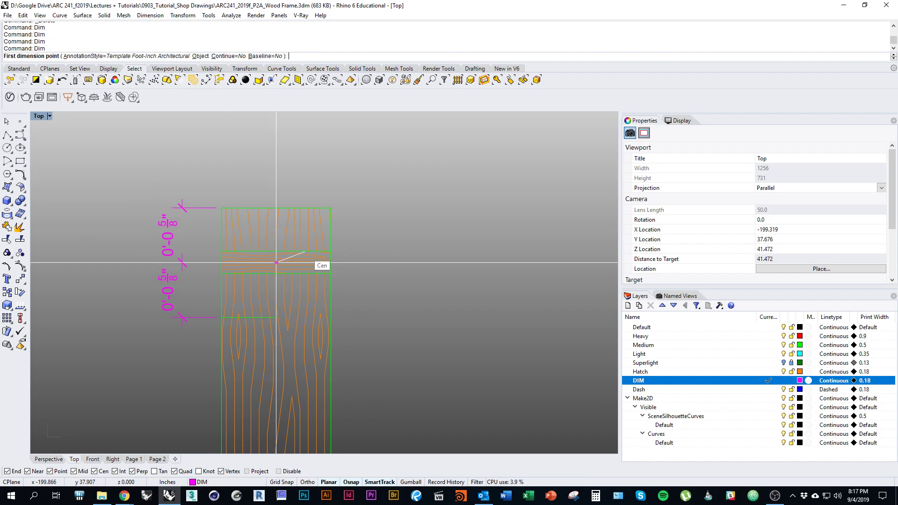
click(222, 208)
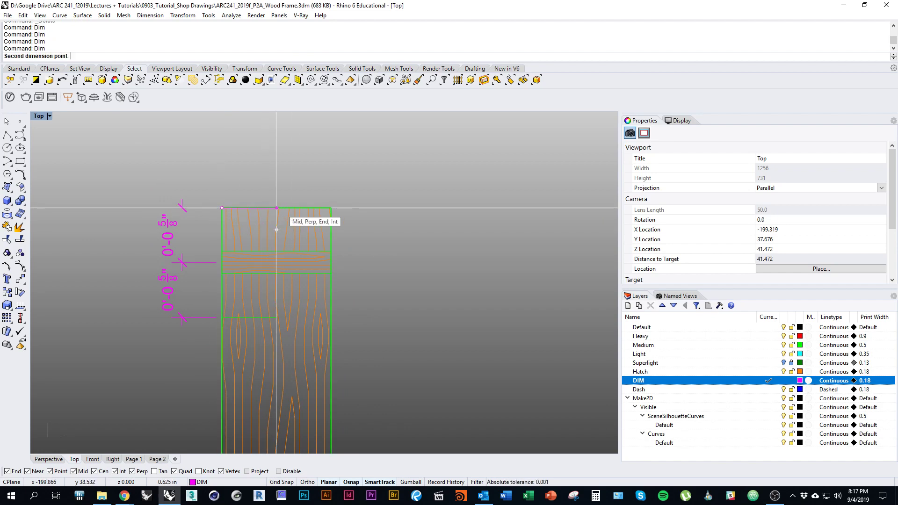
click(277, 208)
right_drag(276, 173, 275, 205)
click(274, 200)
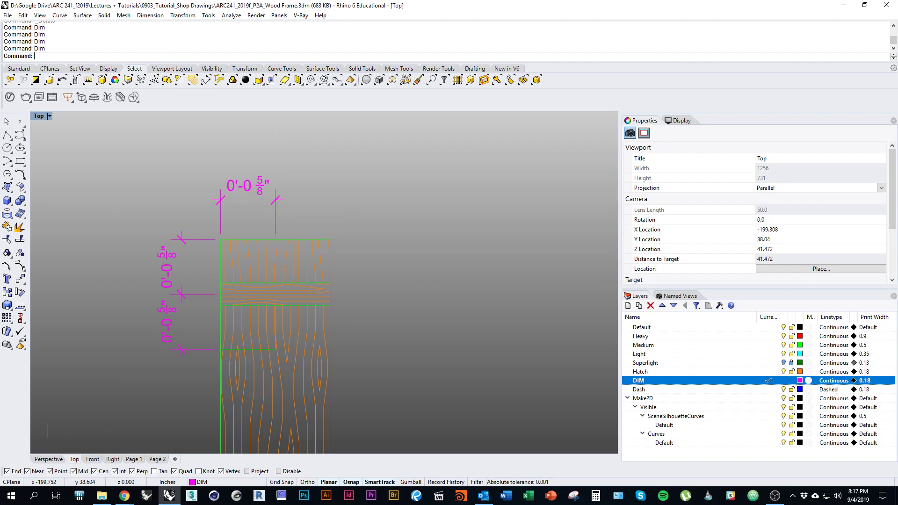
Dimension from the top edge's midpoint to the post's top right corner, aligned with the neighbouring horizontal dimension.
key(Return)
click(276, 240)
click(330, 240)
click(335, 200)
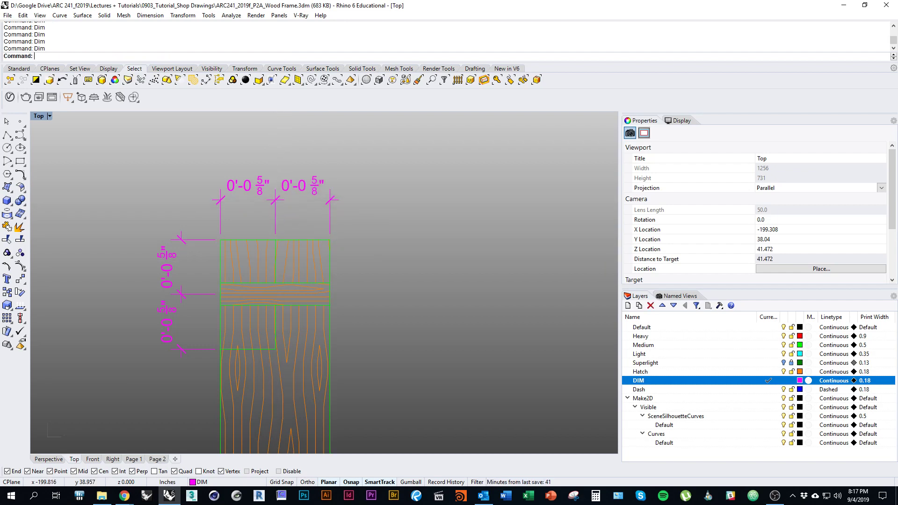
Try dimensioning the full height from the notch's lower corner to the post's top edge, with the dimension line right of the post.
right_drag(308, 248, 273, 224)
scroll(602, 265, down, 3)
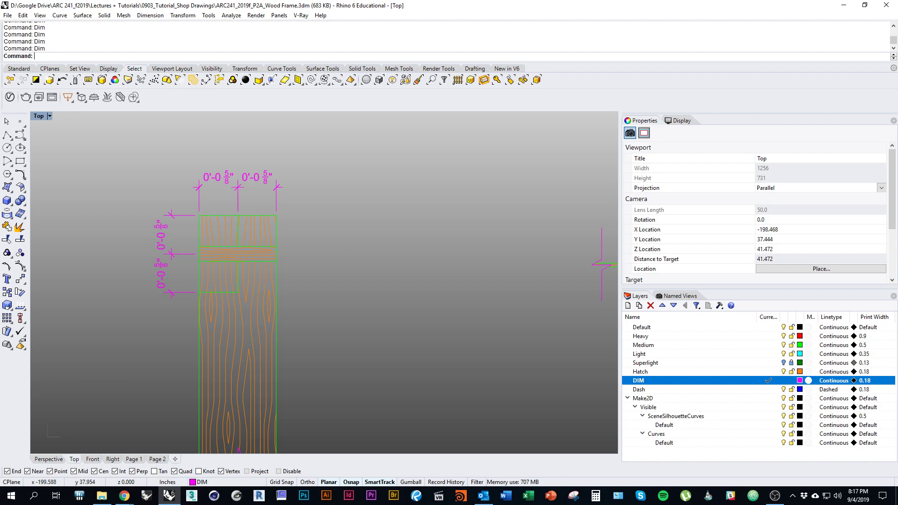
key(Return)
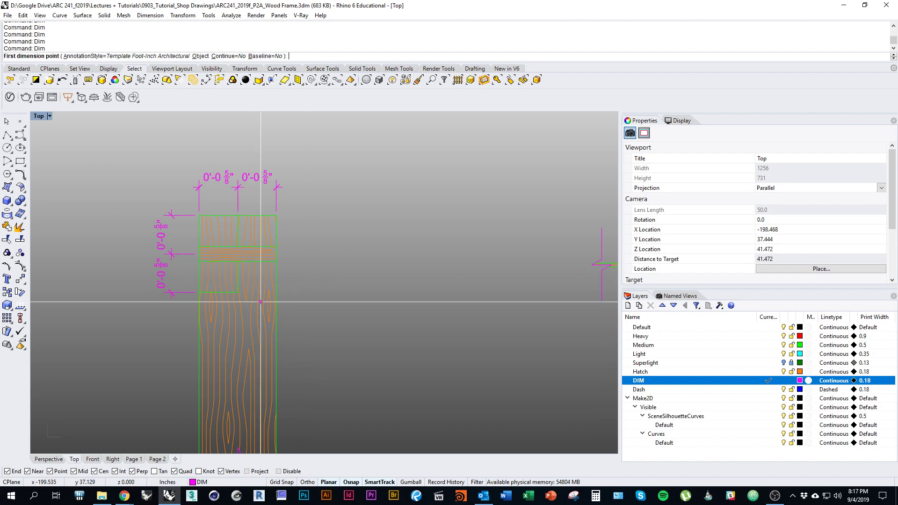
click(238, 293)
click(238, 216)
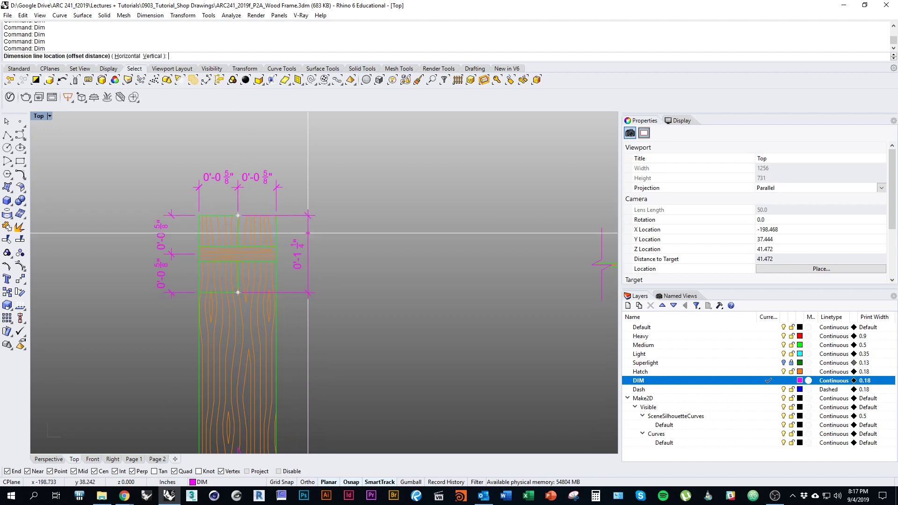
click(335, 249)
right_drag(309, 253, 302, 258)
key(Return)
scroll(281, 264, up, 5)
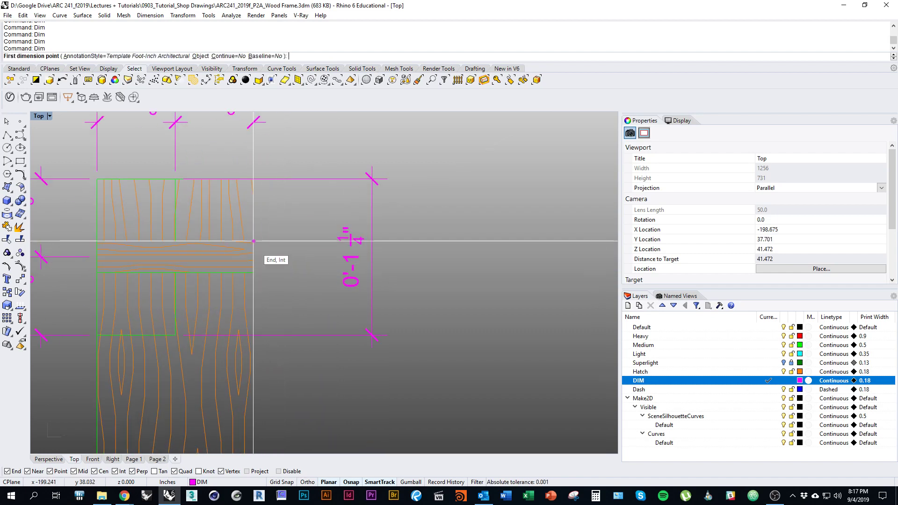
key(Escape)
scroll(255, 296, down, 4)
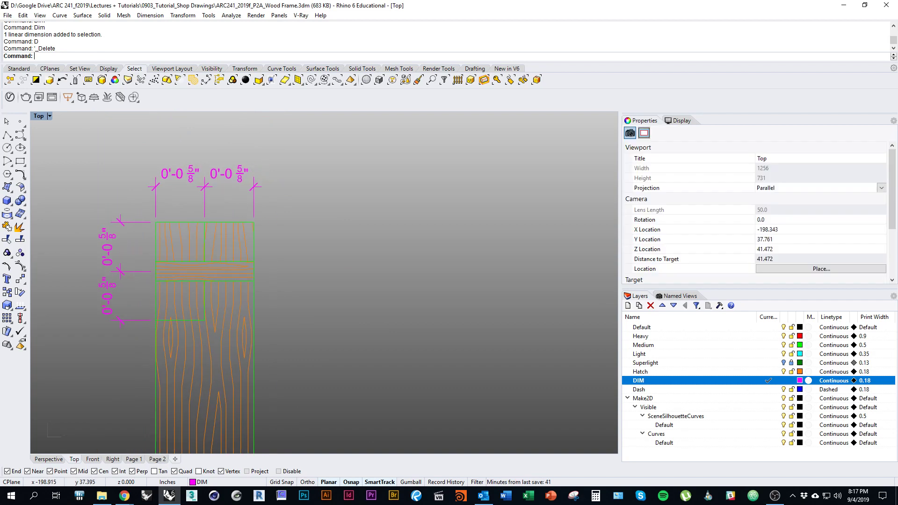
Dimension the crosspiece's thickness at its right end, placing the dimension line close to the post's right side.
key(Return)
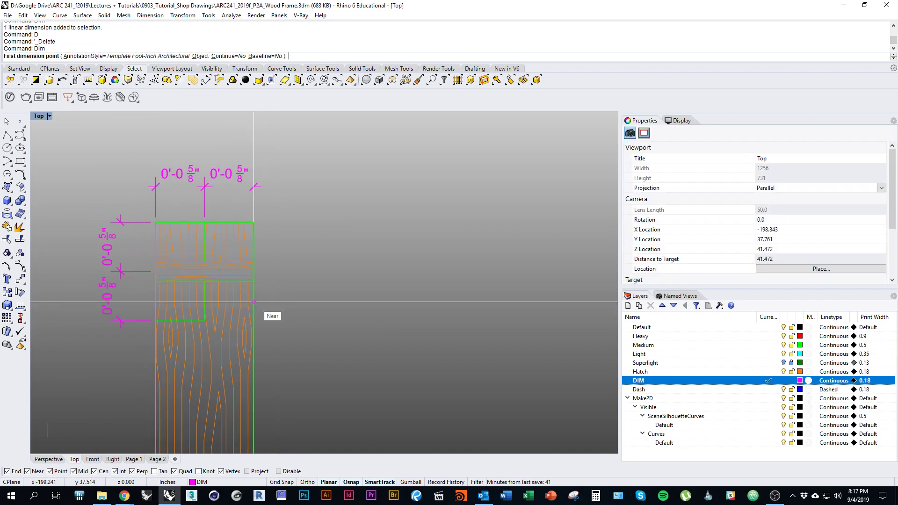
click(254, 262)
click(254, 281)
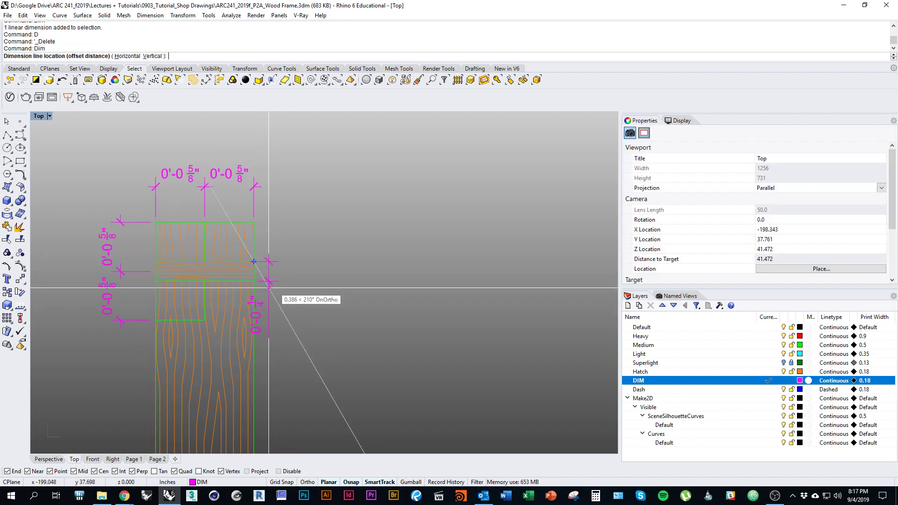
click(287, 281)
Dimension from the notch's lower corner up to the post's top edge, placing the line outside the crosspiece thickness dimension.
key(Return)
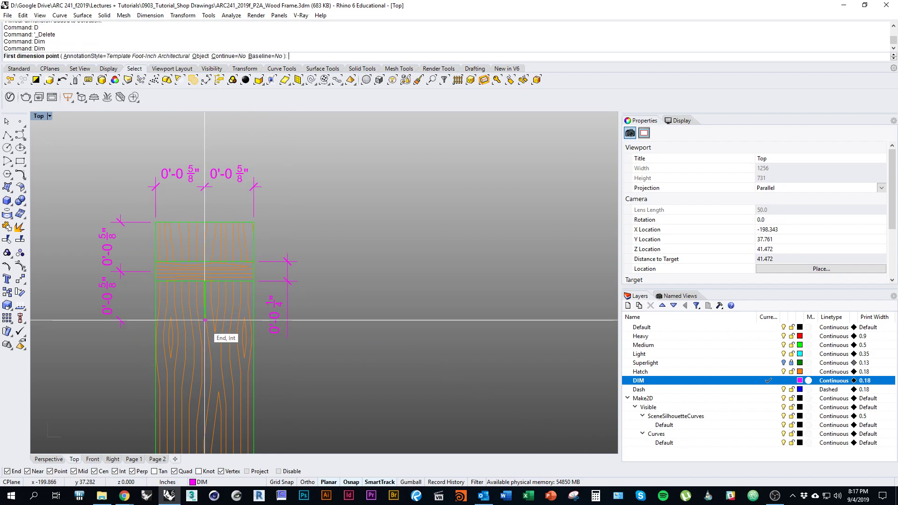
click(205, 320)
click(205, 222)
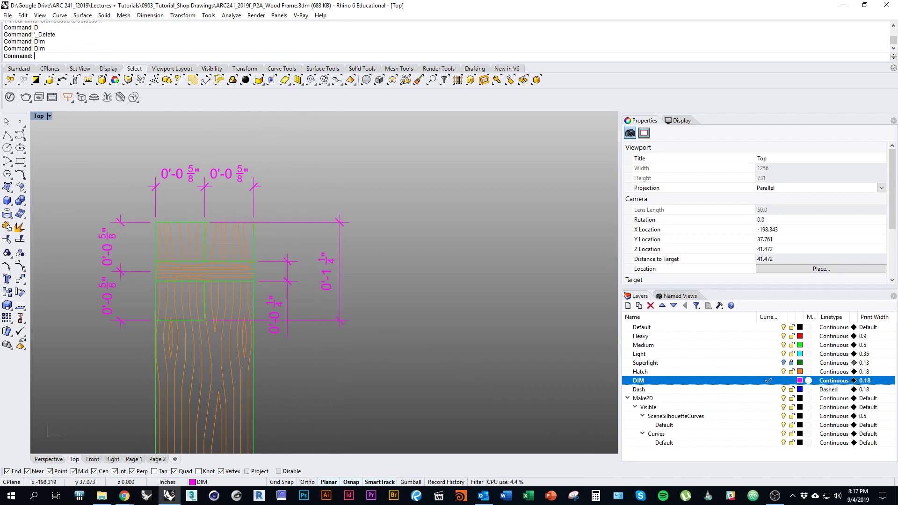
Try moving the crosspiece thickness dimension outside the overall notch height dimension.
right_drag(326, 336, 355, 335)
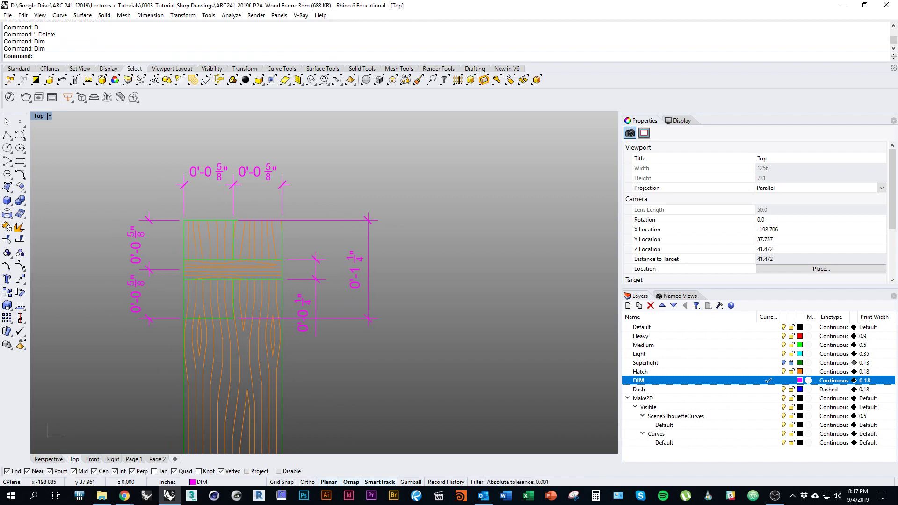
click(315, 272)
drag(316, 313, 401, 271)
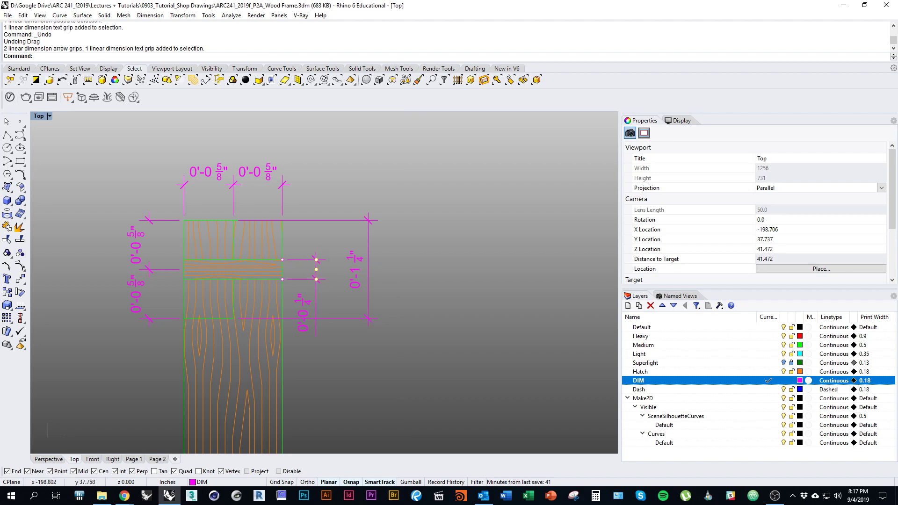
key(ctrl+y)
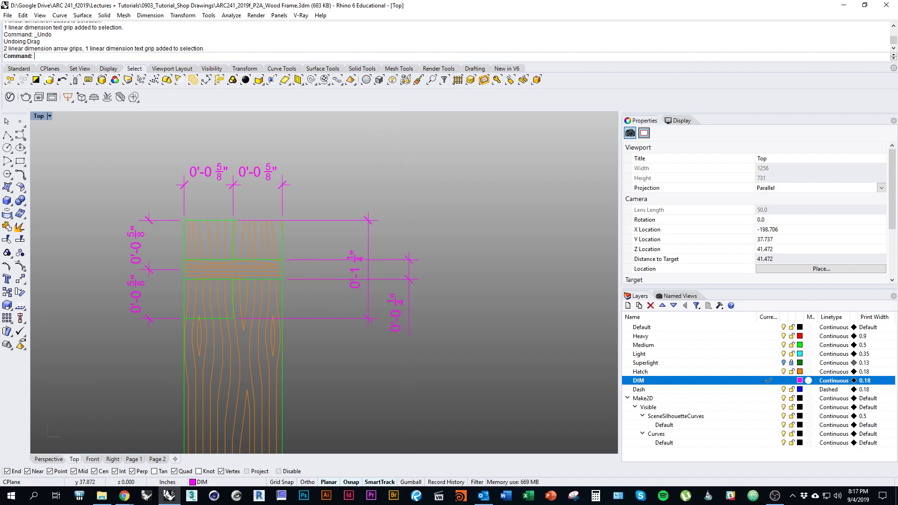
key(ctrl+z)
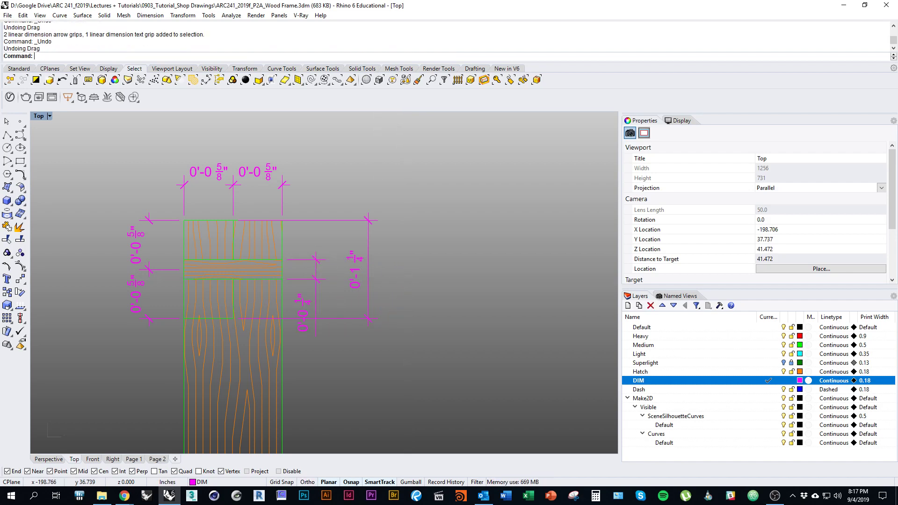
Dimension the wood block's width in the bolt section detail, placing the dimension line below the bolt.
scroll(322, 334, down, 2)
right_drag(346, 369, 276, 347)
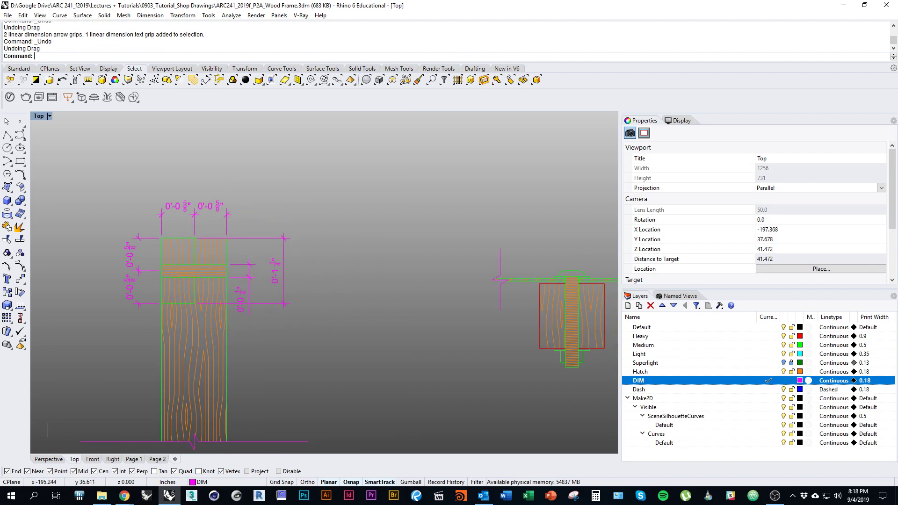
right_drag(445, 338, 260, 329)
key(Return)
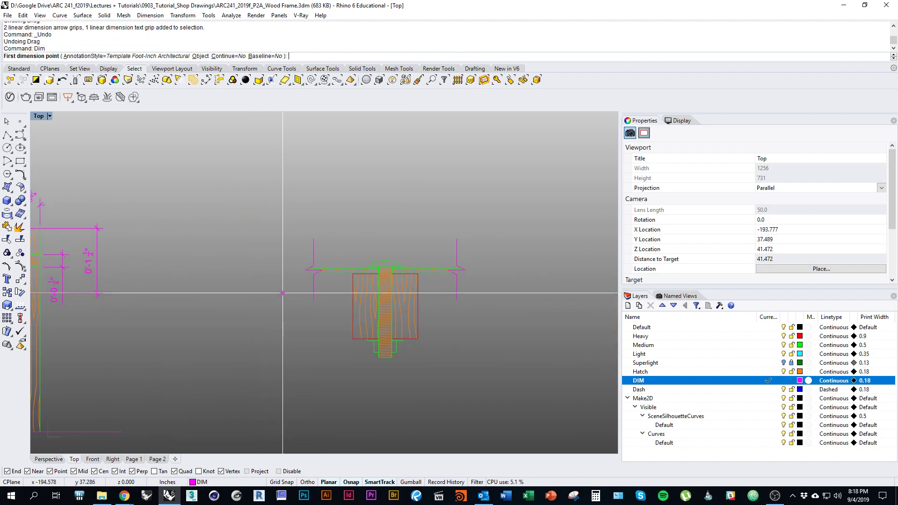
scroll(395, 311, up, 1)
click(345, 305)
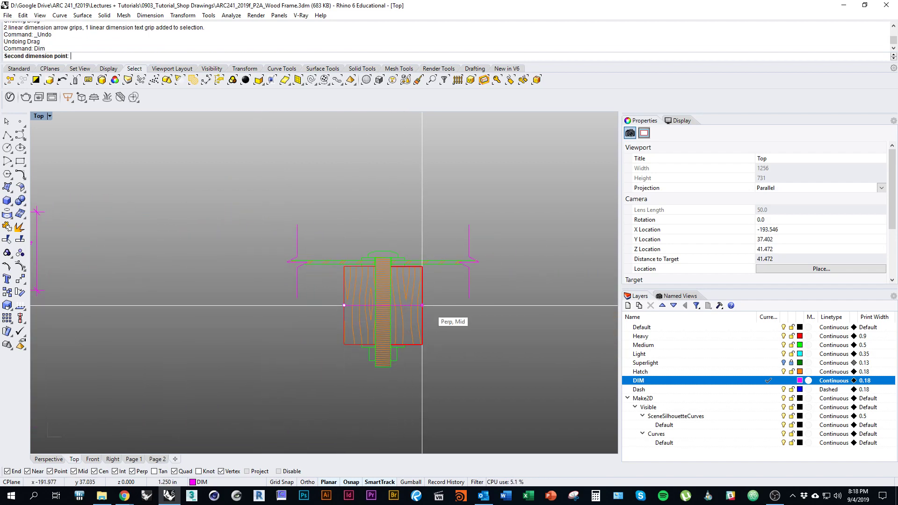
click(422, 305)
click(423, 416)
Dimension the bolt shank's length from its lower end to the underside of its head, placing the line right of the wood block.
key(Return)
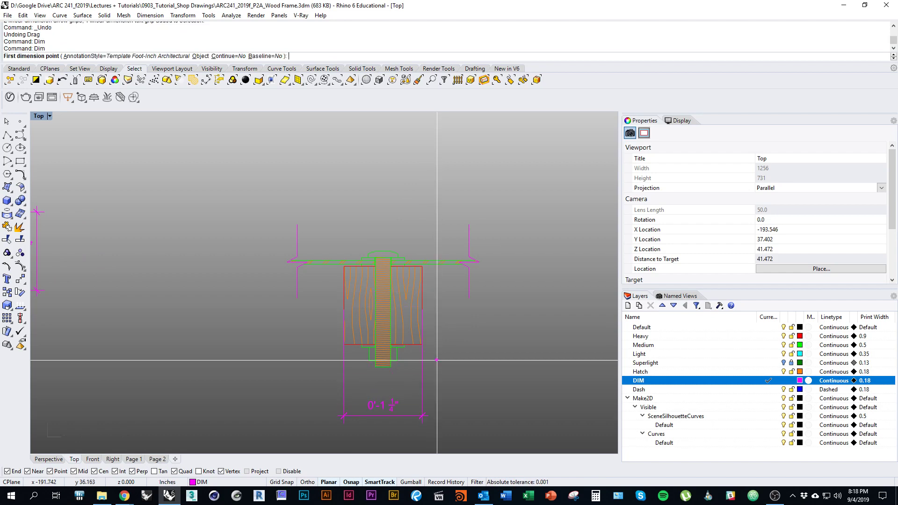
click(391, 367)
scroll(396, 262, up, 3)
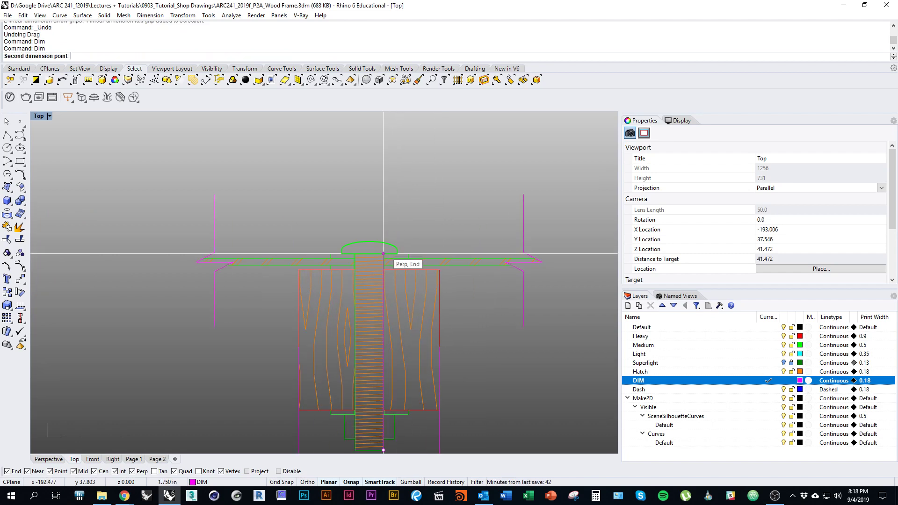
click(384, 254)
scroll(383, 254, down, 2)
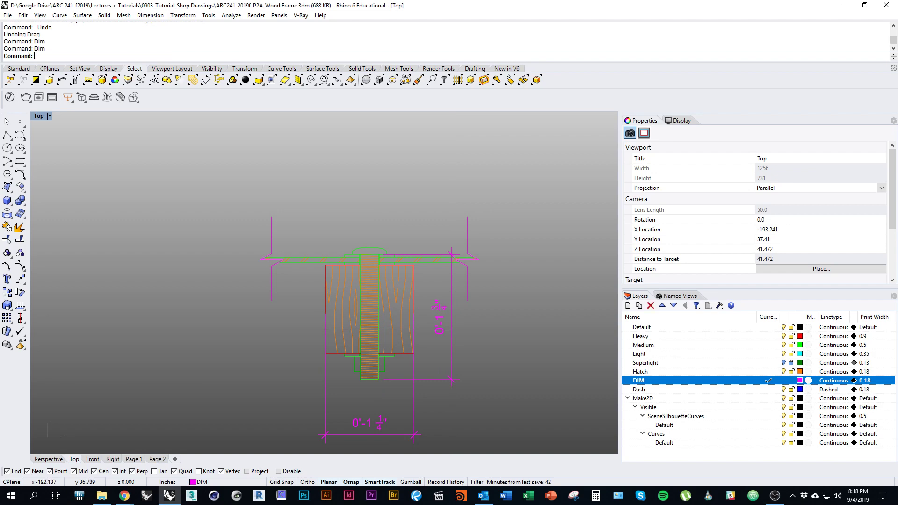
Dimension the wood block's height between its left corners, placing the dimension line left of the block.
right_drag(402, 327, 426, 326)
scroll(390, 279, up, 2)
right_drag(390, 279, 367, 273)
key(Return)
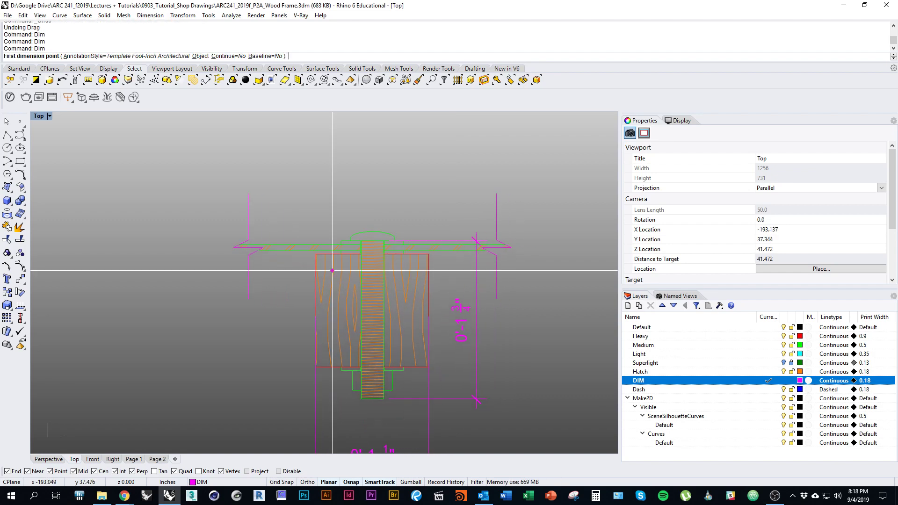
right_drag(362, 310, 362, 283)
click(317, 340)
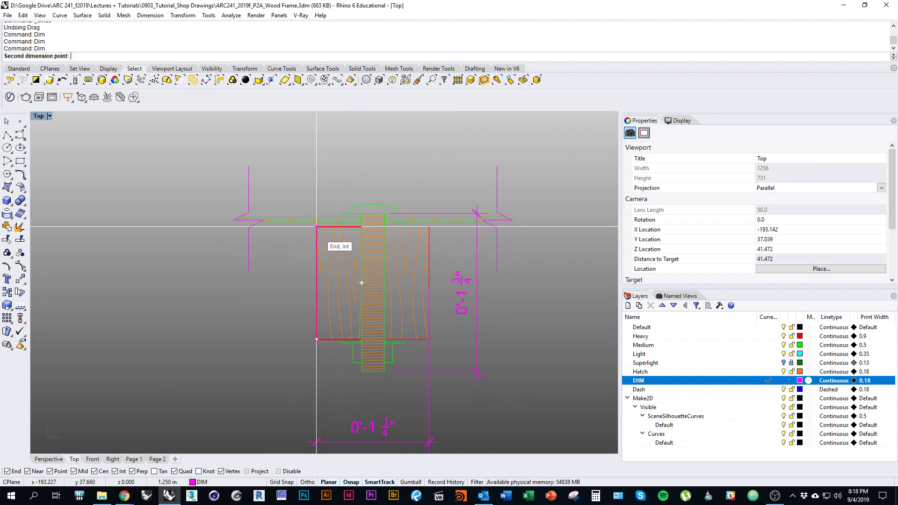
click(316, 227)
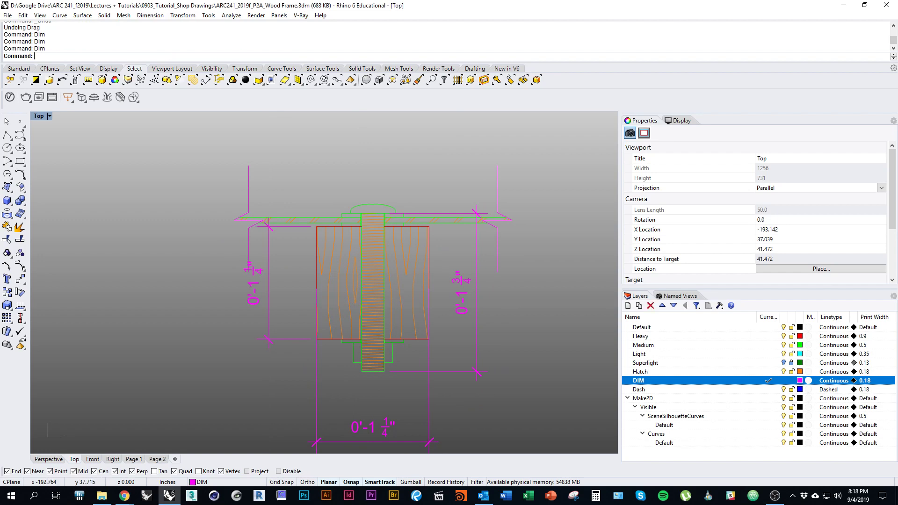
Dimension the thickness of the thin sheet above the wood block, placing the line outside the bolt length dimension.
right_drag(280, 320, 264, 291)
right_drag(438, 209, 405, 290)
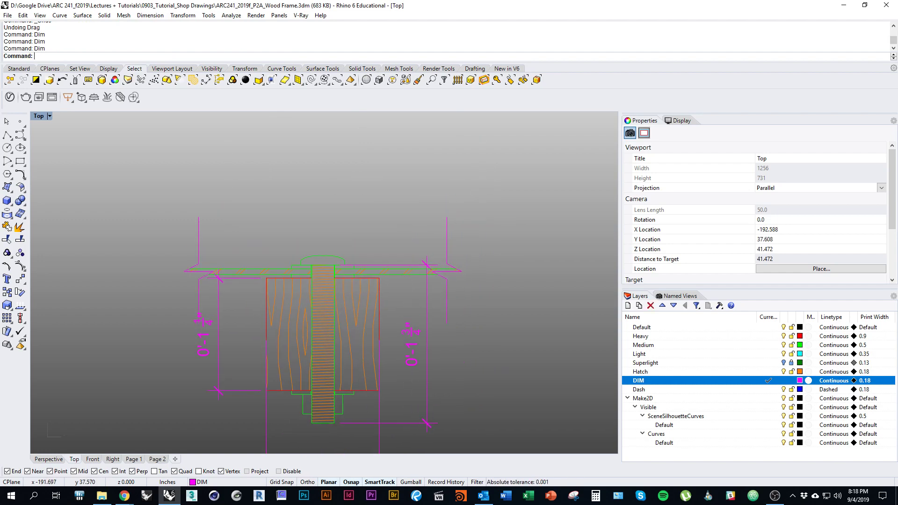
right_click(405, 285)
click(396, 269)
click(396, 274)
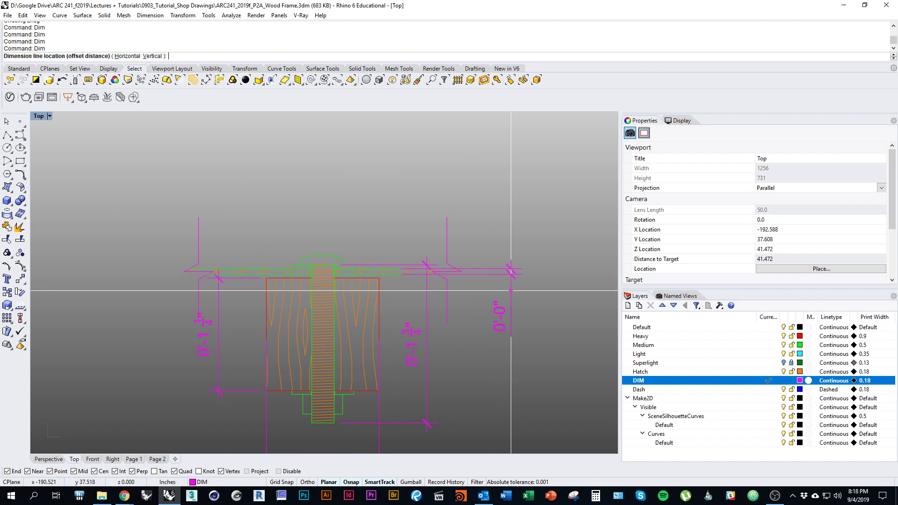
click(511, 291)
Dimension the bolt's diameter at its lower end, placing the line between the bolt and the block's width dimension.
right_drag(511, 290, 531, 273)
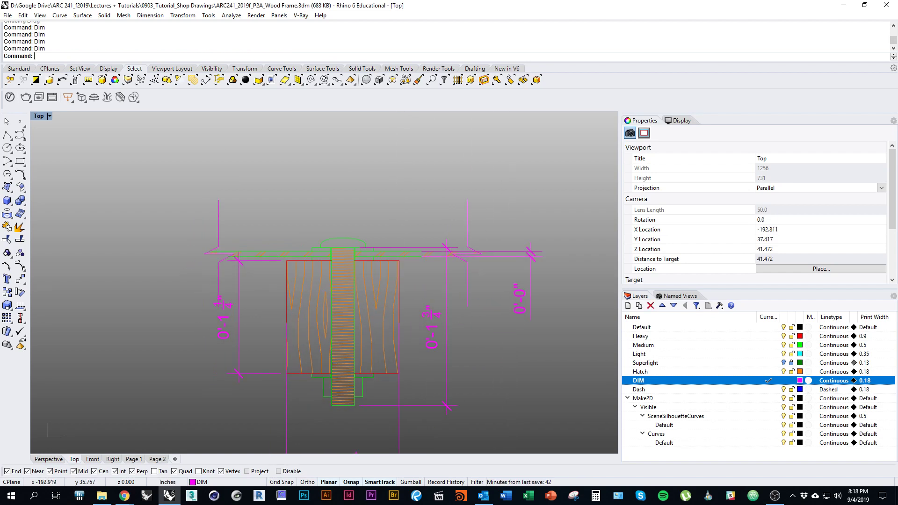
right_drag(363, 375, 371, 350)
right_click(345, 381)
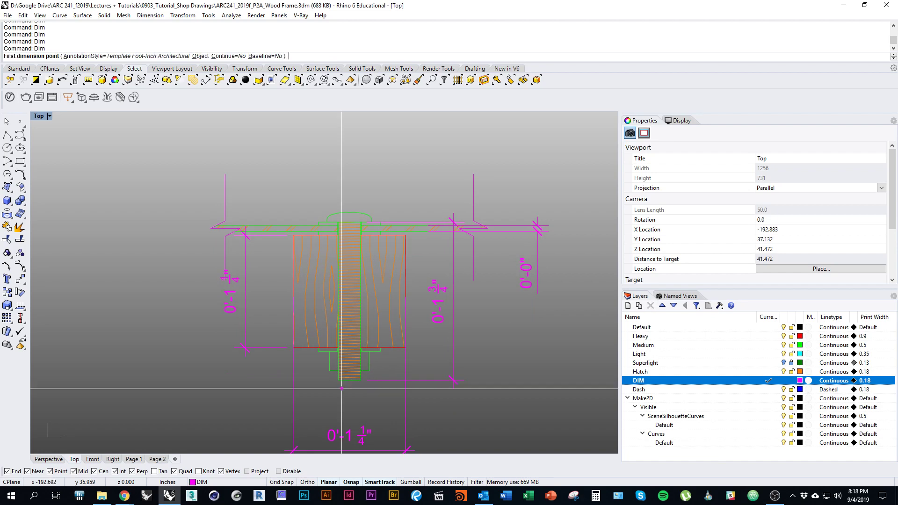
click(338, 380)
click(361, 380)
right_drag(364, 413, 366, 355)
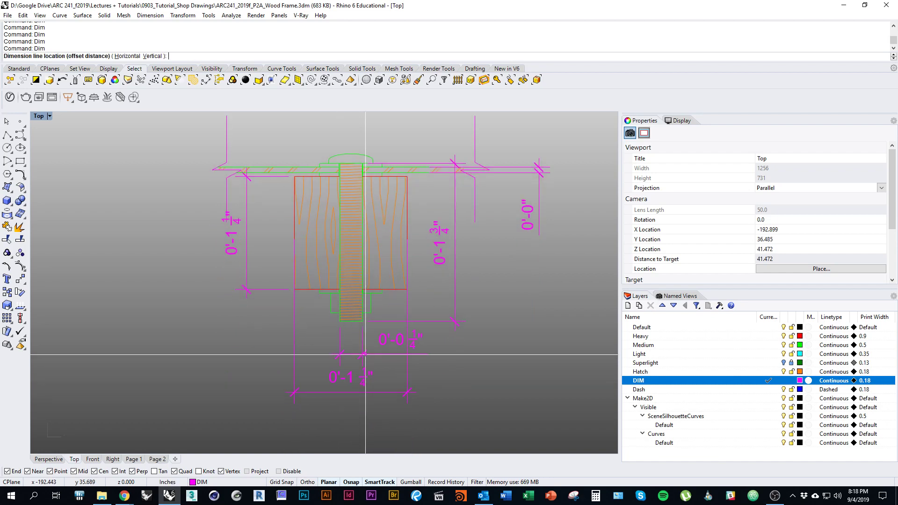
click(366, 354)
Move the wood block's width dimension line farther below the block, away from the bolt diameter dimension.
drag(473, 419, 472, 418)
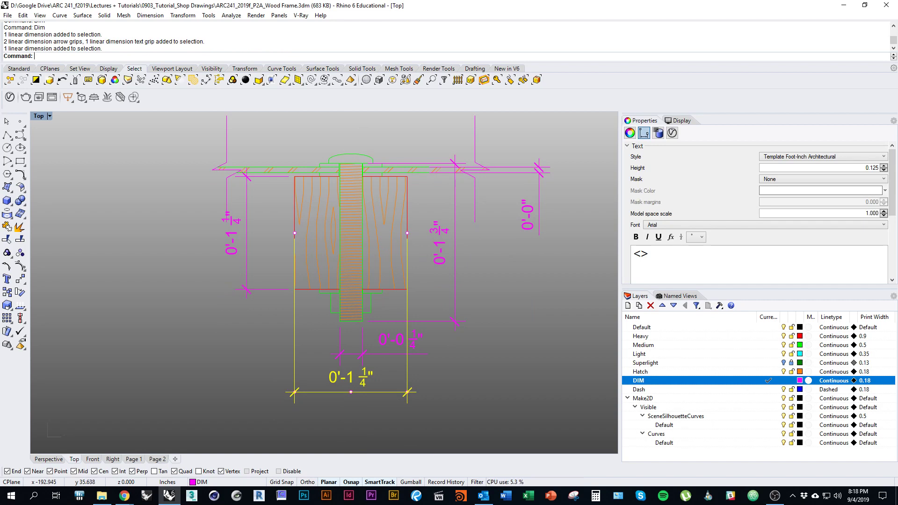
drag(351, 392, 351, 404)
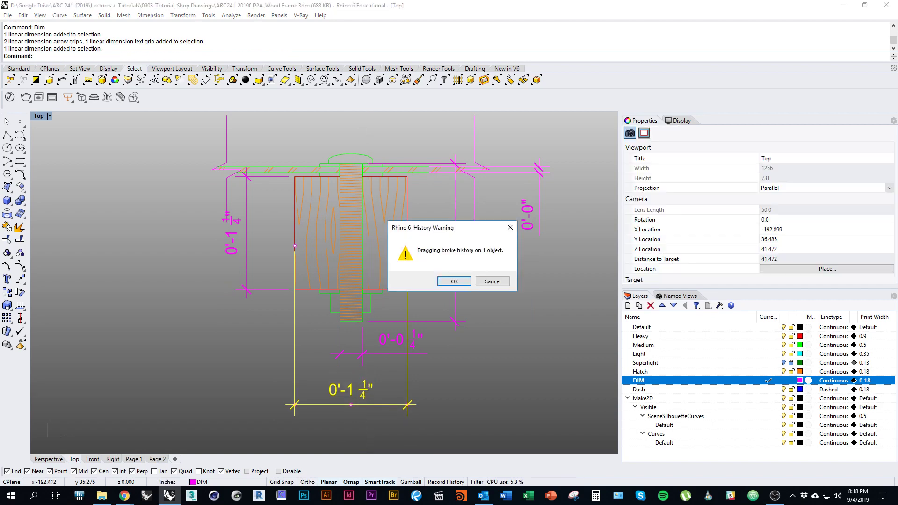
click(458, 281)
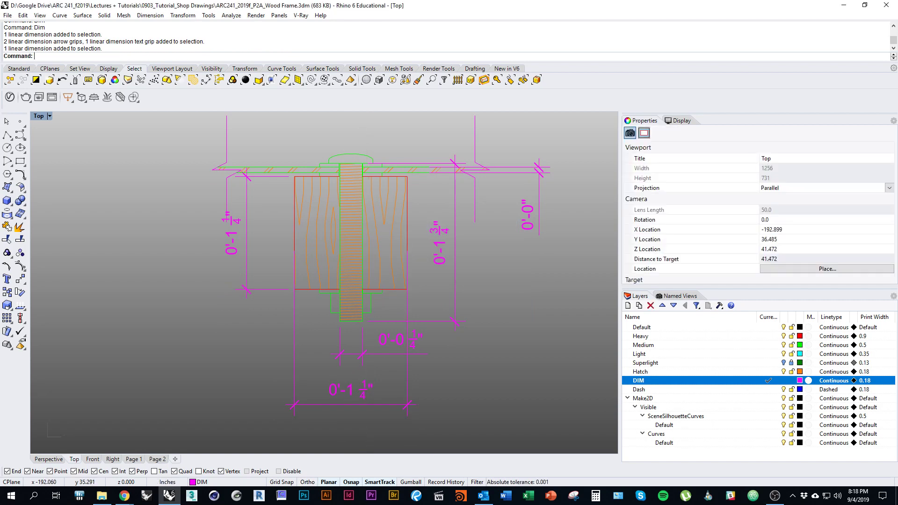
click(407, 405)
right_drag(356, 417, 355, 397)
drag(233, 369, 521, 431)
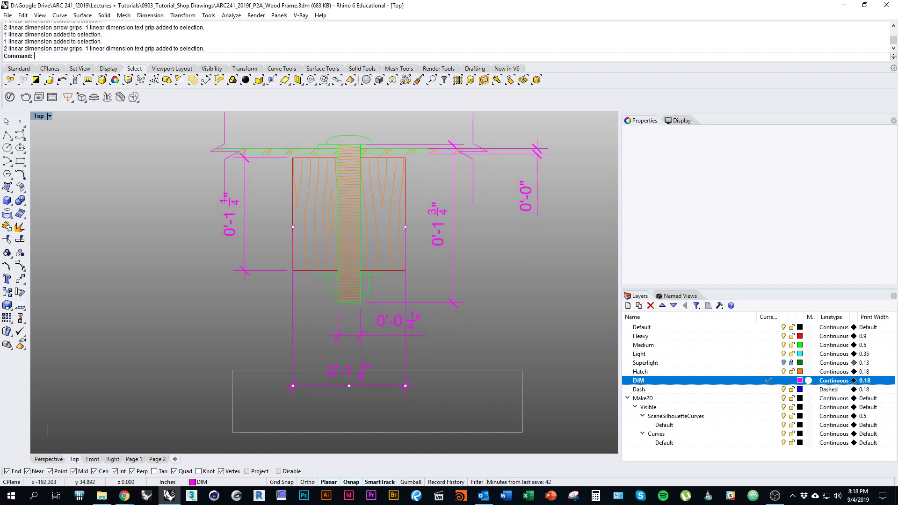
drag(406, 386, 405, 399)
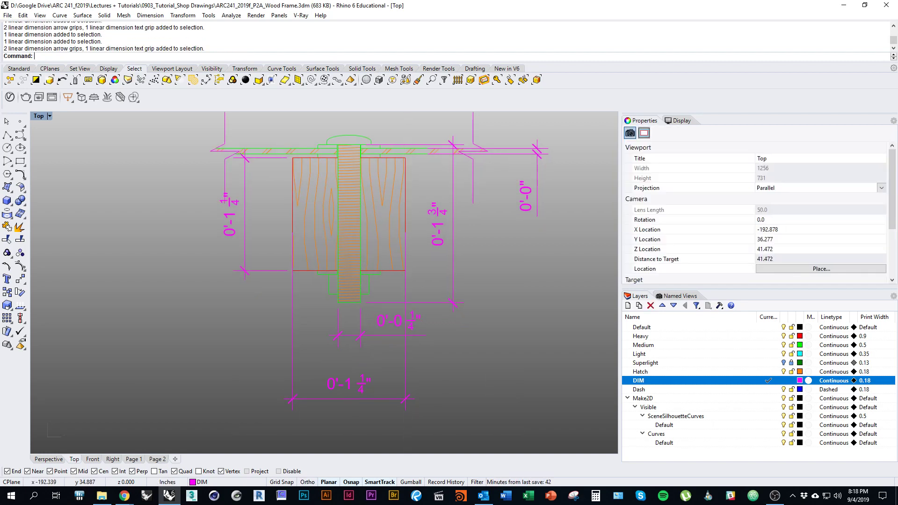
Move the bolt diameter dimension line slightly lower, keeping it above the block's width dimension.
right_drag(344, 334, 323, 354)
click(351, 356)
scroll(355, 363, up, 3)
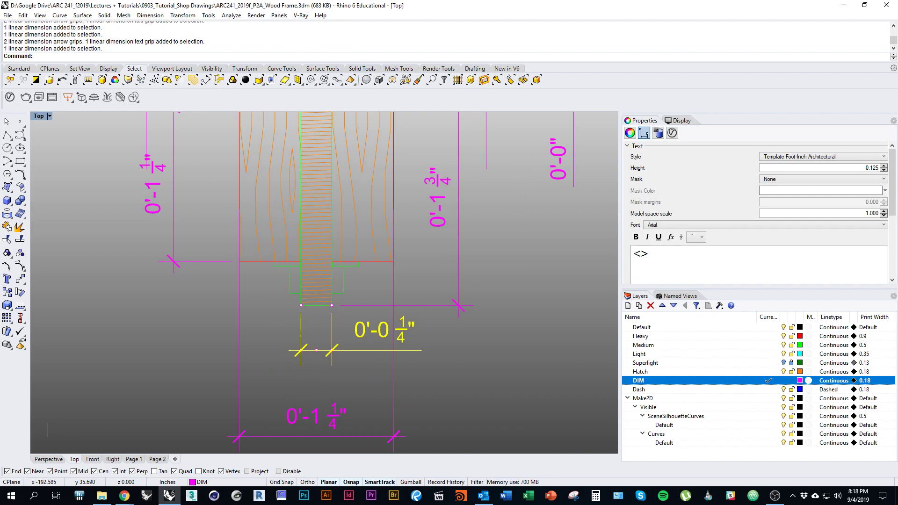
mouse_move(340, 369)
mouse_down()
mouse_move(351, 372)
mouse_move(331, 365)
mouse_up()
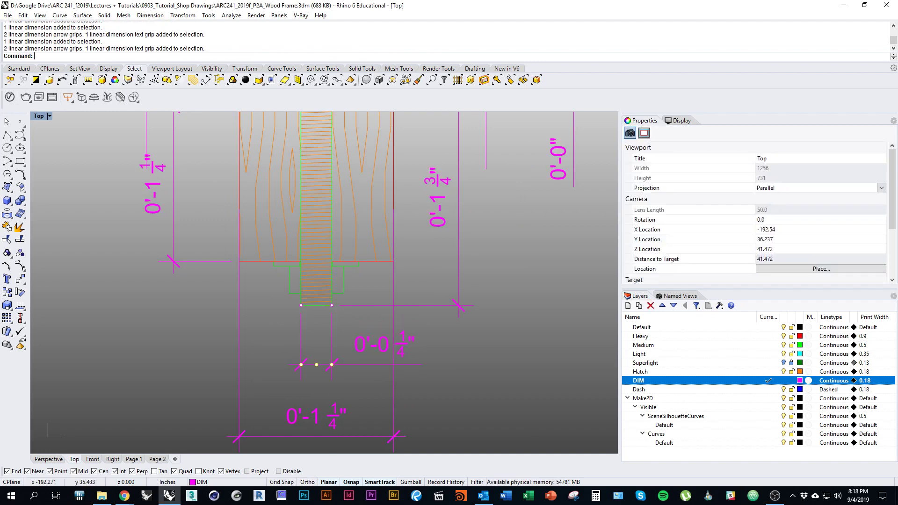
click(461, 344)
Dimension the overall width of the crossed legs in the stool's plan drawing, placing the line above the dashed square.
right_drag(461, 344, 504, 350)
scroll(420, 352, down, 3)
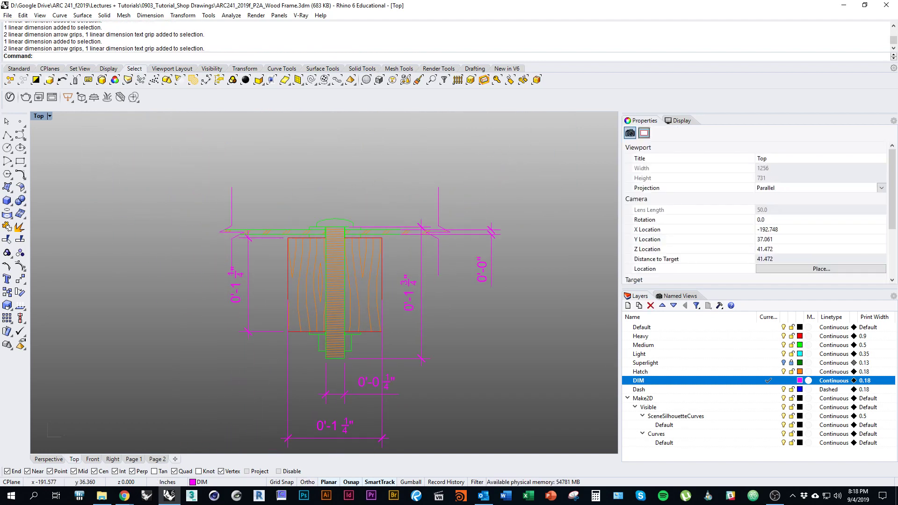
scroll(412, 336, down, 3)
mouse_move(361, 358)
right_down()
mouse_move(361, 328)
mouse_move(323, 336)
mouse_move(441, 349)
right_up()
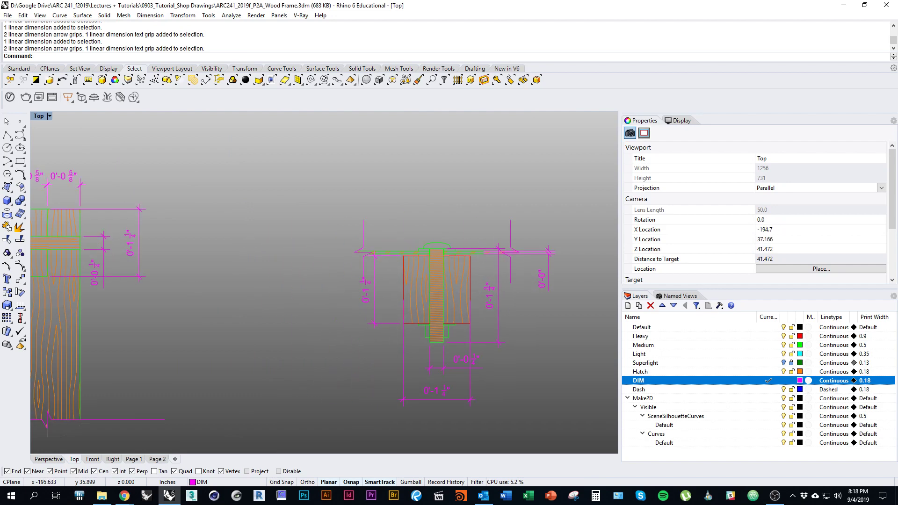
scroll(215, 272, down, 6)
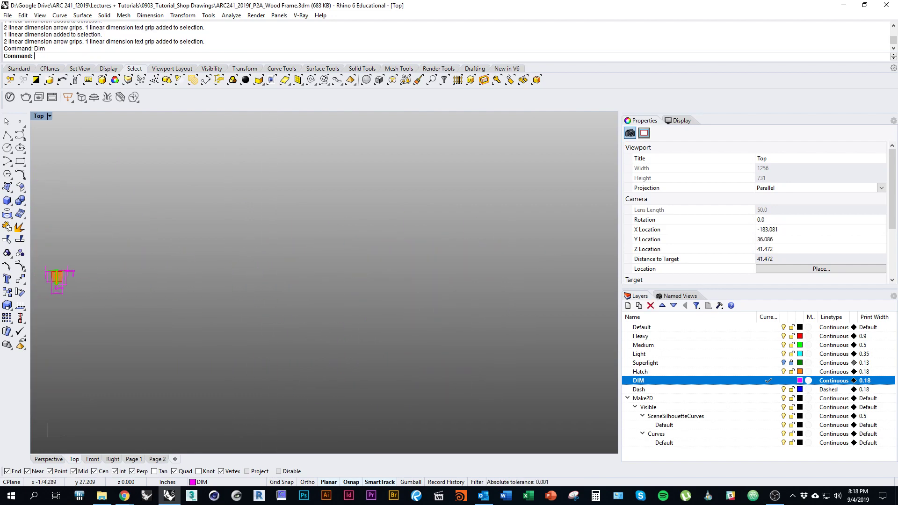
right_drag(436, 346, 210, 309)
right_drag(356, 321, 233, 324)
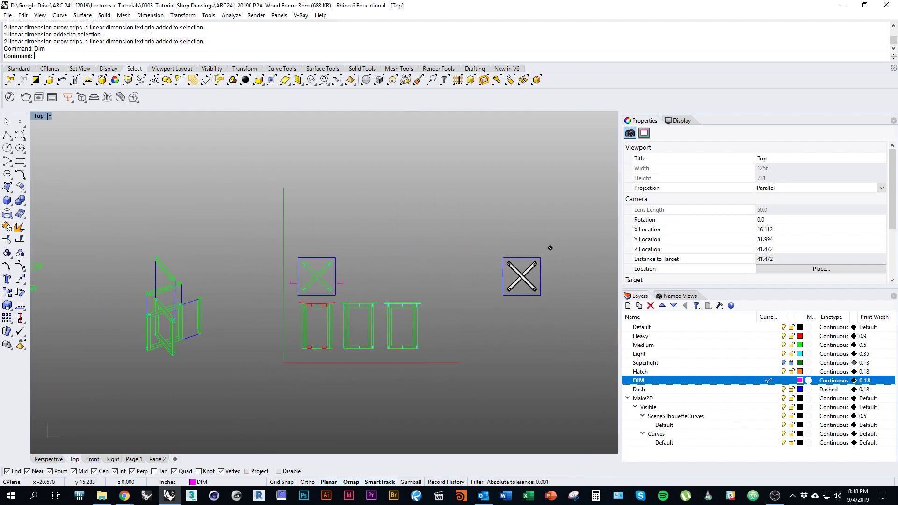
scroll(323, 304, up, 8)
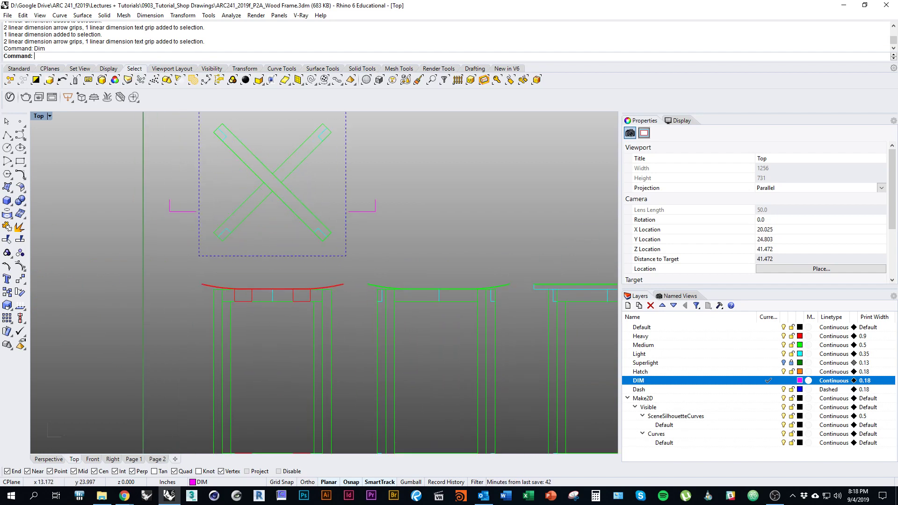
text(im)
key(Return)
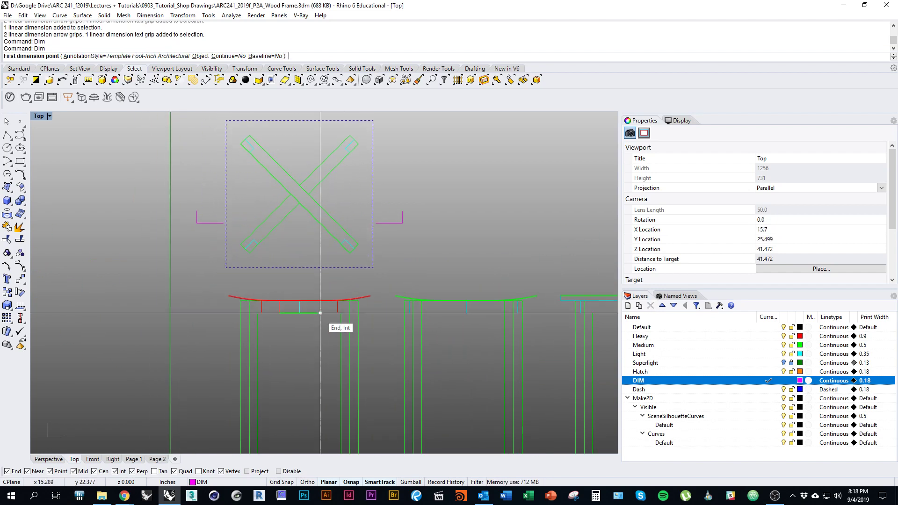
right_drag(318, 210, 297, 283)
click(219, 217)
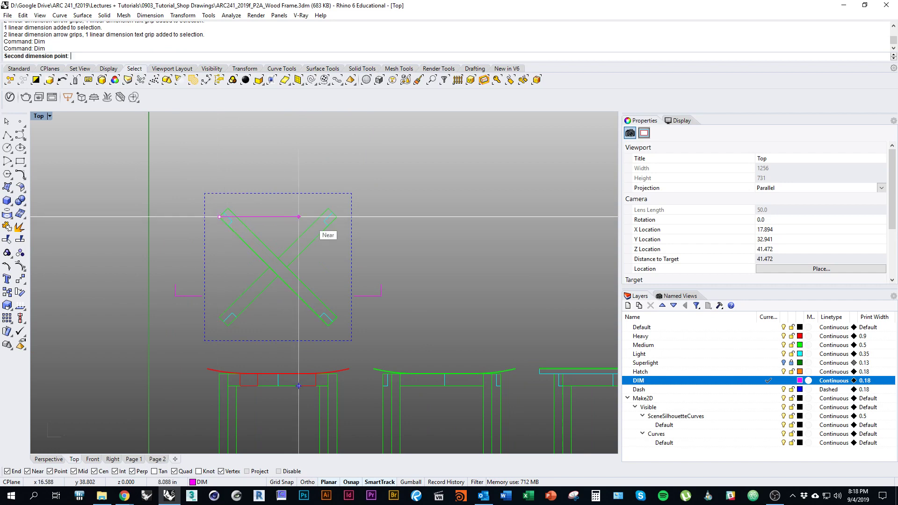
click(337, 217)
click(337, 176)
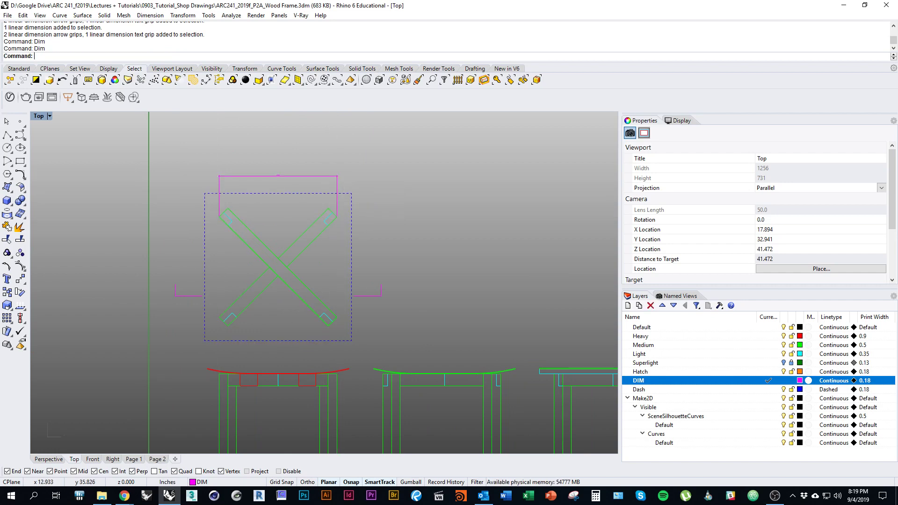
Dimension the overall height of the crossed legs in plan, placing the line left of the dashed square.
scroll(279, 265, up, 3)
key(Return)
click(195, 366)
click(194, 173)
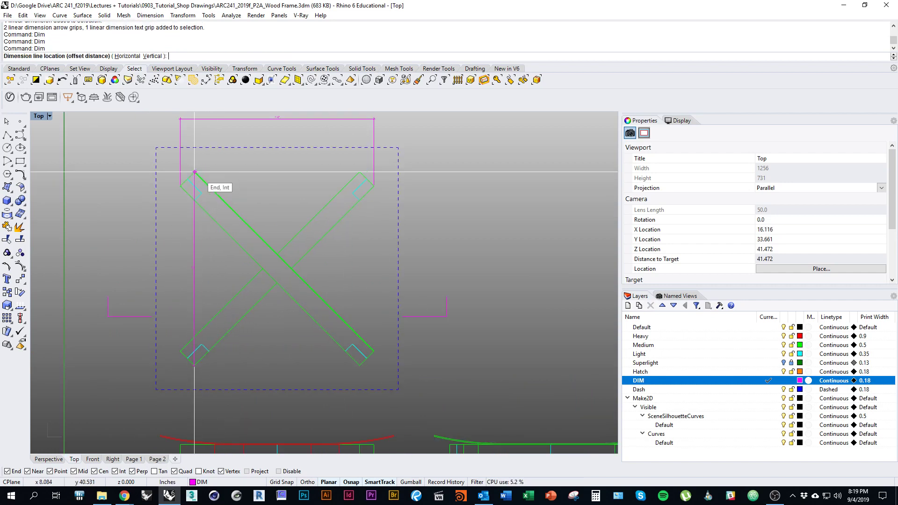
click(136, 203)
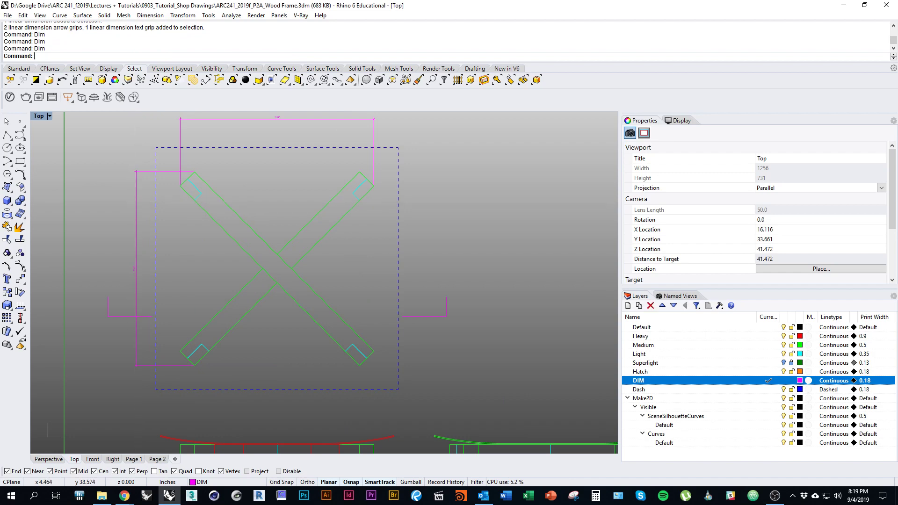
Dimension the dashed seat square's width between its lower corners, placing the line just below it.
key(Return)
right_drag(258, 321, 263, 297)
click(160, 366)
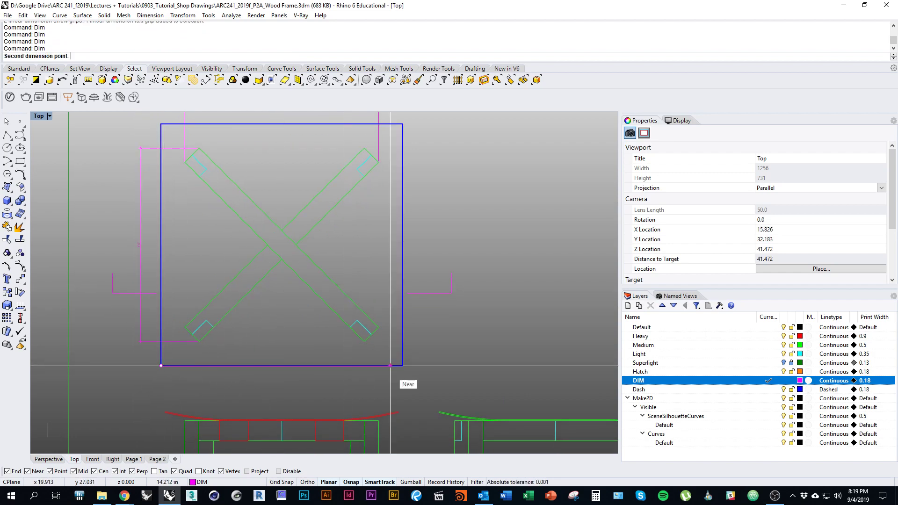
click(403, 385)
Dimension the dashed seat square's height between its right corners, placing the line just outside its right edge.
key(Return)
click(403, 365)
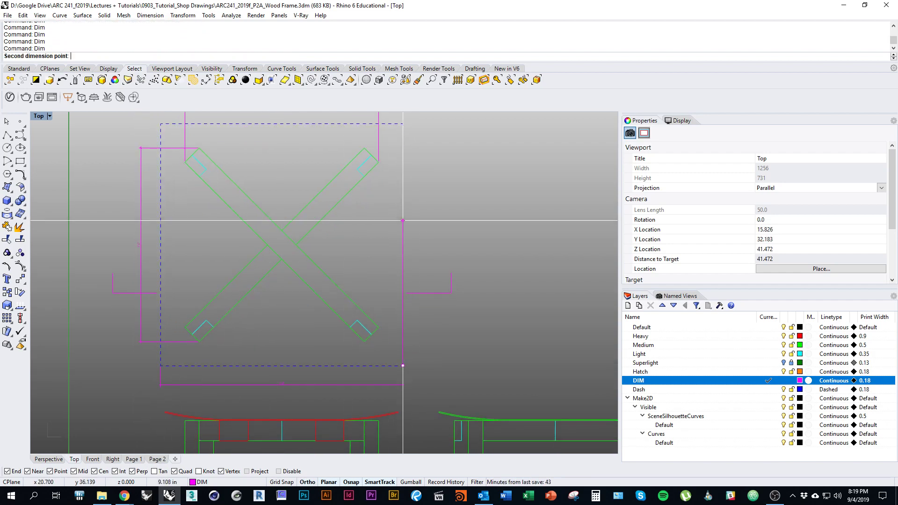
right_drag(402, 169, 410, 210)
click(412, 165)
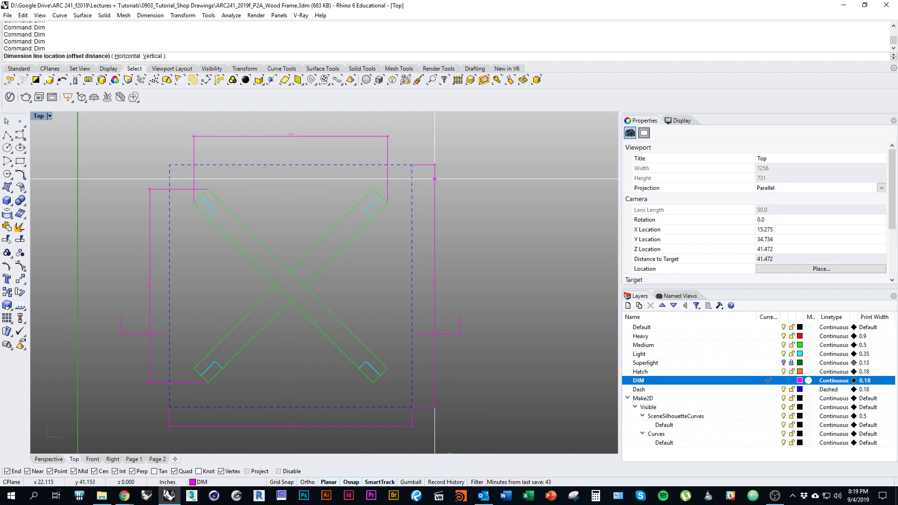
click(435, 179)
scroll(477, 240, down, 3)
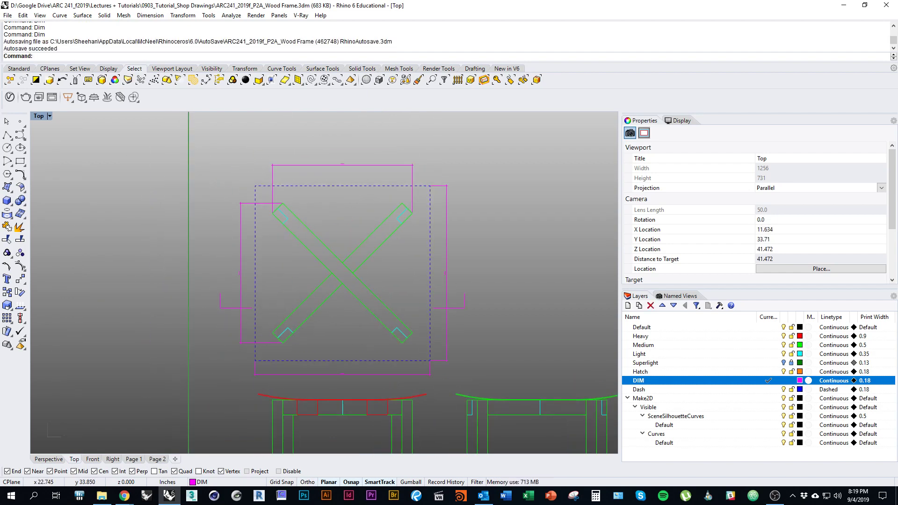
key(Return)
click(411, 333)
scroll(360, 245, up, 3)
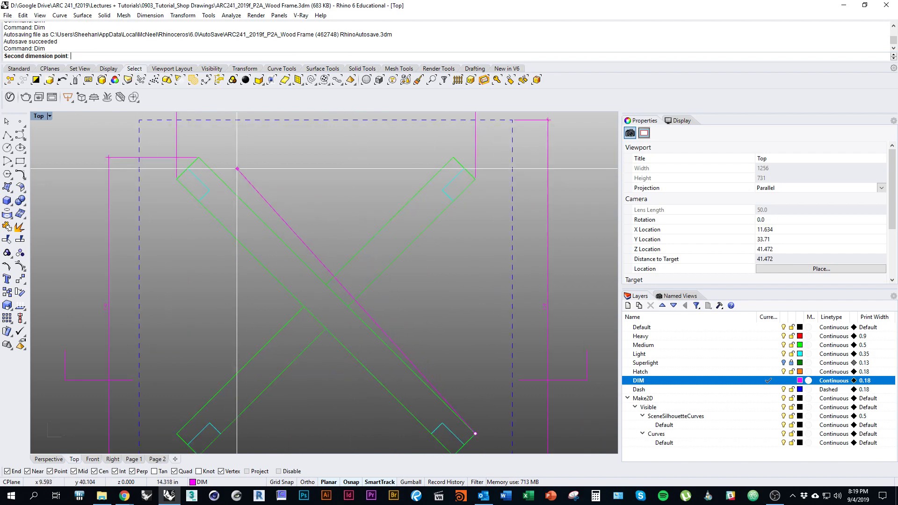
click(199, 157)
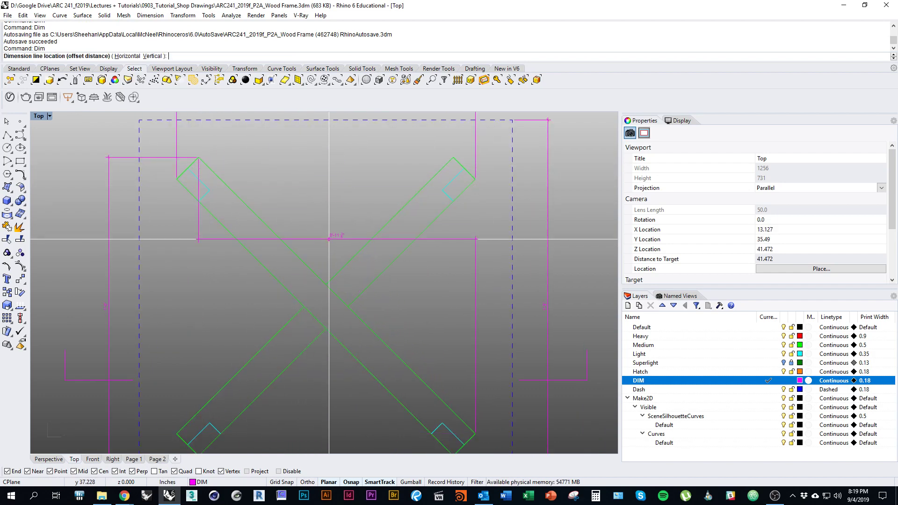
scroll(241, 211, down, 3)
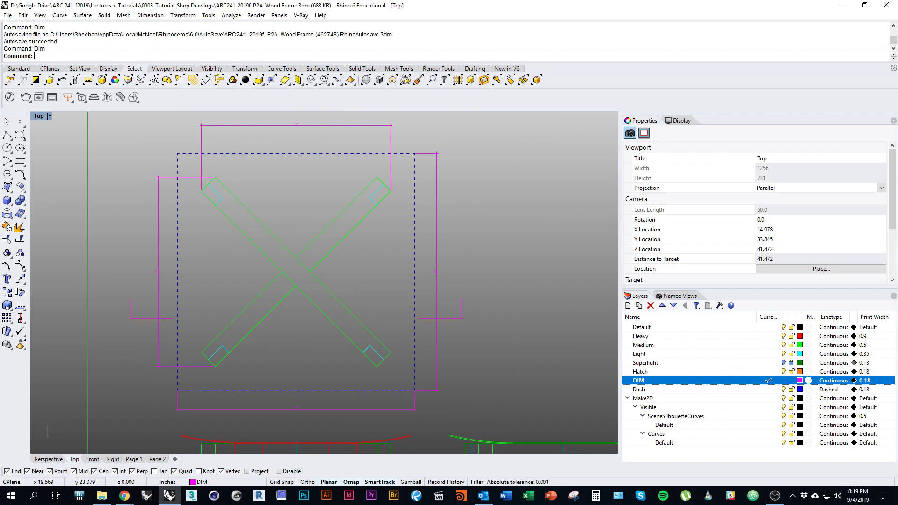
Open the Page 1 layout and check how the plan's dimensions read on the sheet.
click(134, 459)
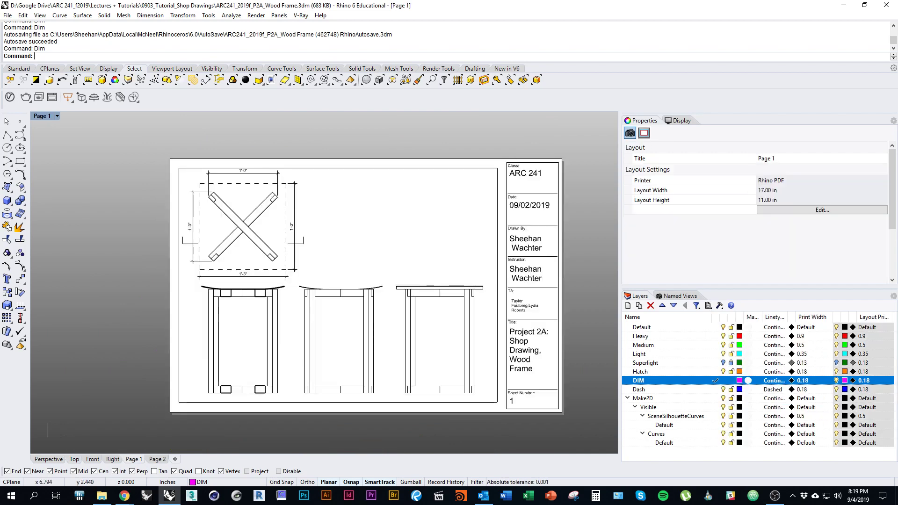
scroll(254, 232, up, 5)
right_drag(254, 233, 264, 267)
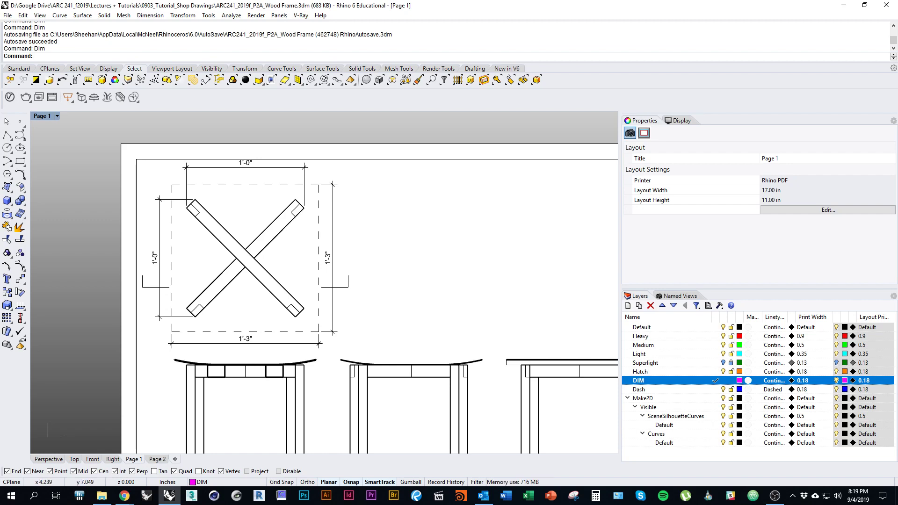
scroll(275, 308, down, 3)
right_drag(268, 367, 268, 295)
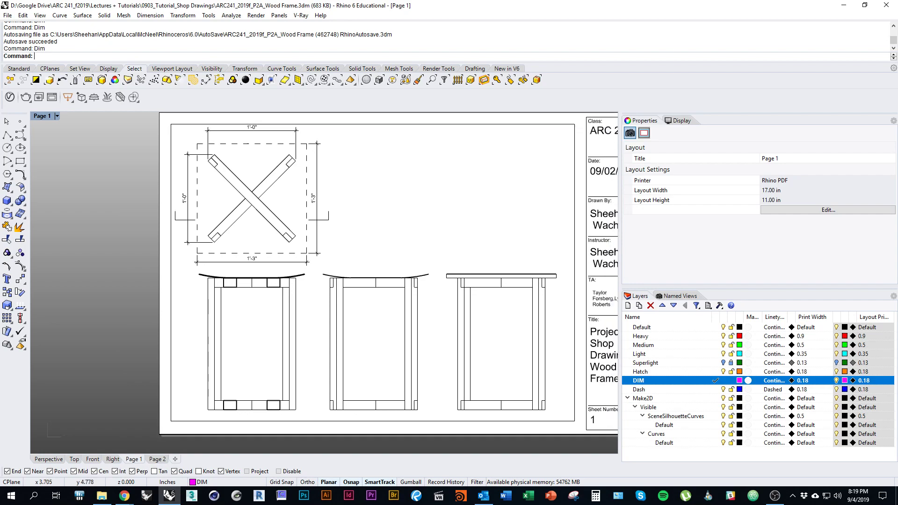
key(alt+Tab)
key(alt+Tab)
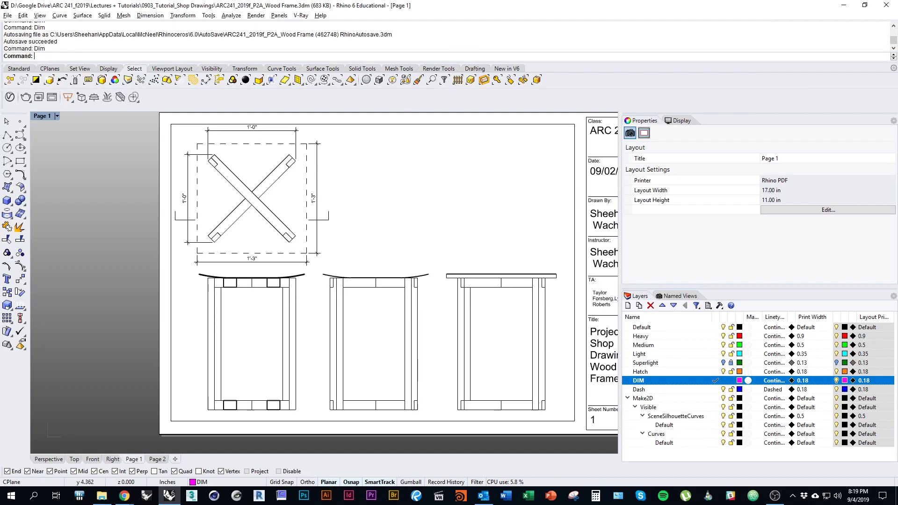
key(alt+Tab)
key(Escape)
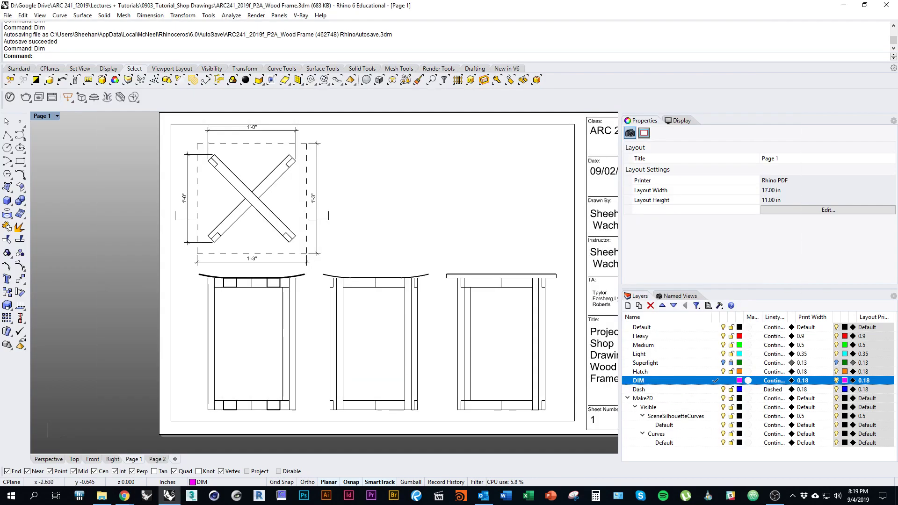
Return from the Page 1 layout to the plan drawing in the Top viewport.
click(74, 460)
mouse_move(292, 313)
right_down()
mouse_move(297, 301)
mouse_move(297, 318)
right_up()
scroll(297, 302, down, 3)
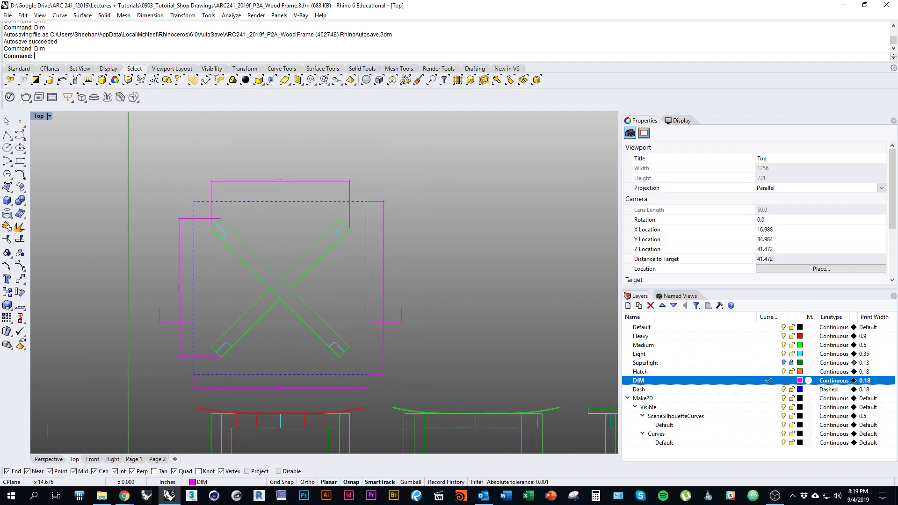
key(Return)
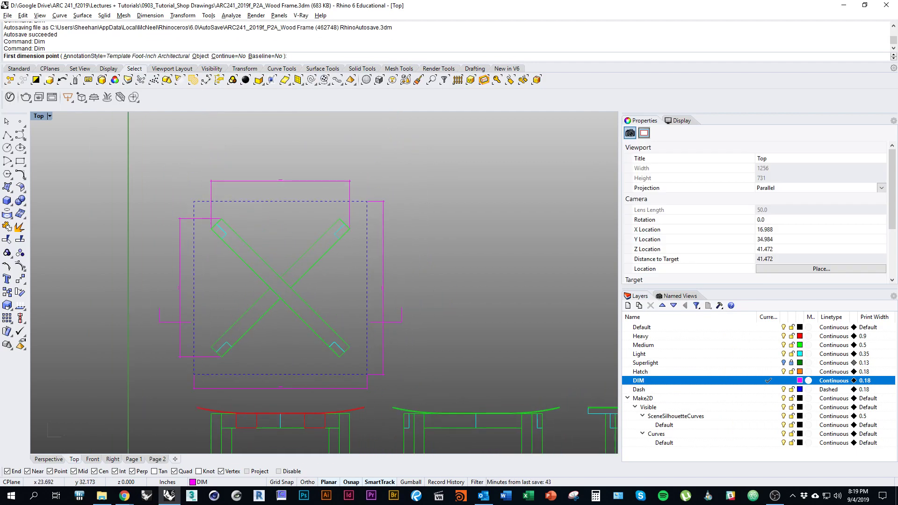
click(221, 219)
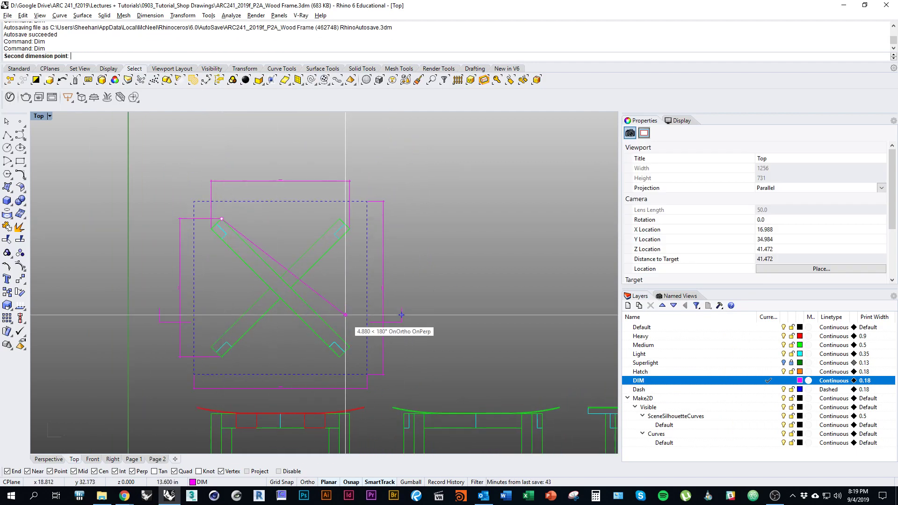
click(349, 347)
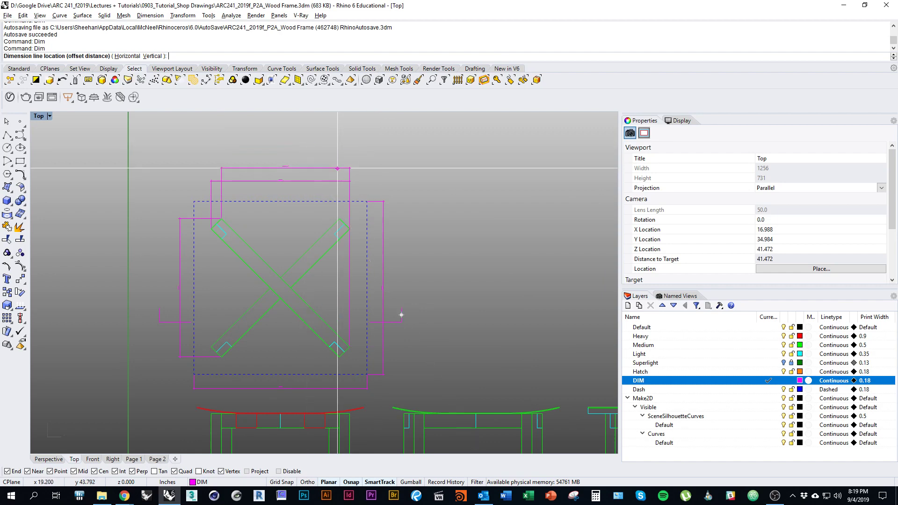
key(Escape)
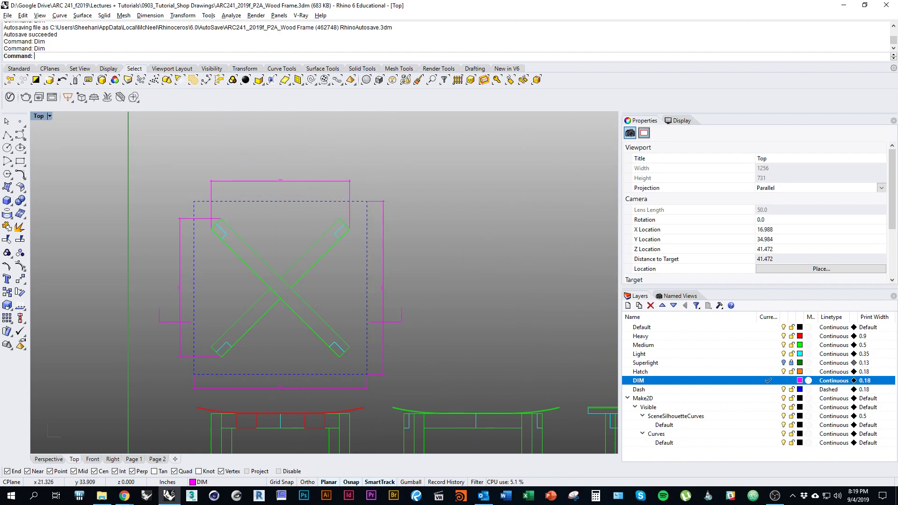
right_drag(346, 296, 364, 296)
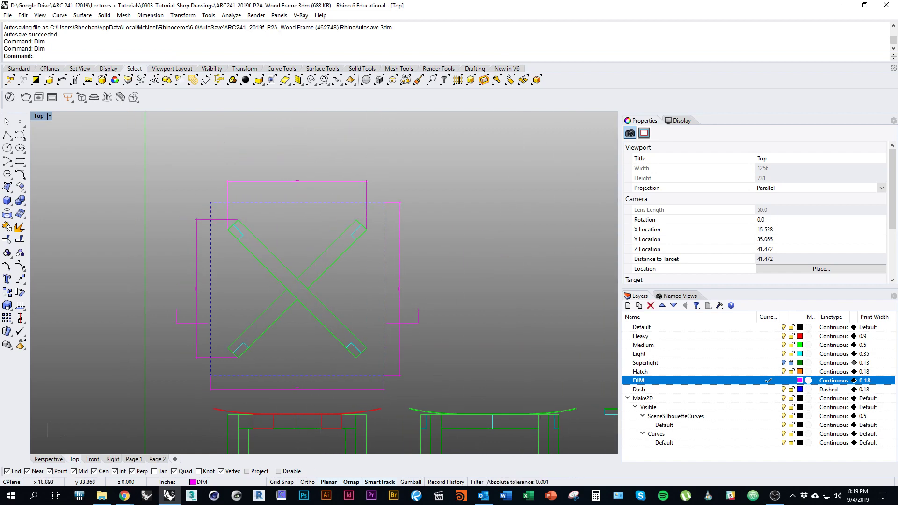
Add an aligned dimension for the full length of the plan's continuous diagonal beam, offset outside its upper-right edge.
text(DimAligned)
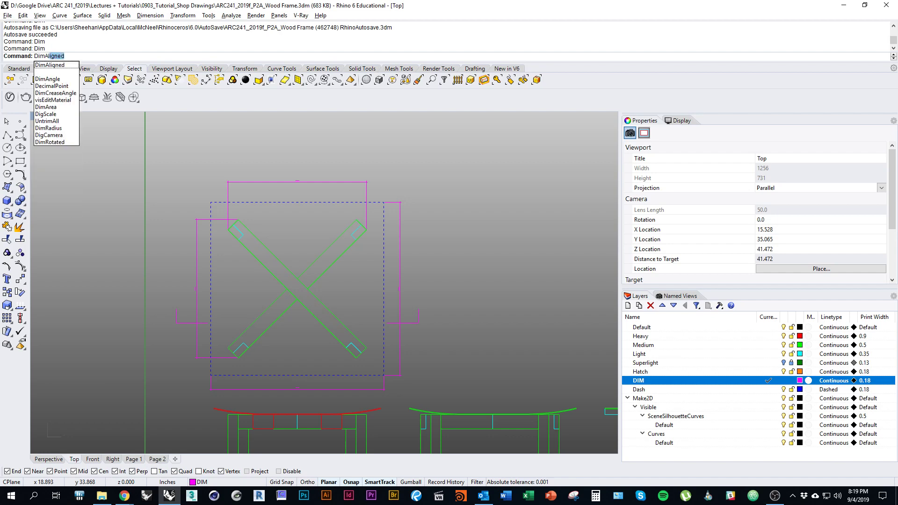
key(Return)
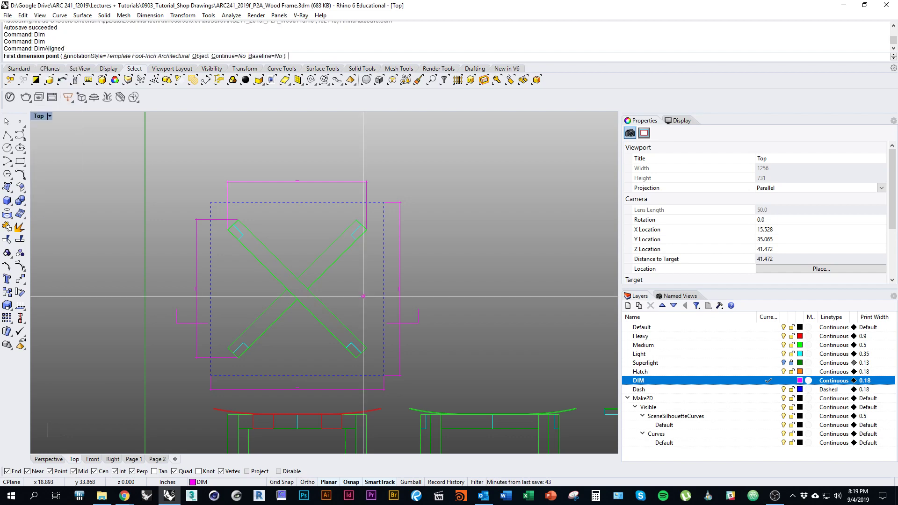
click(239, 220)
scroll(367, 348, up, 3)
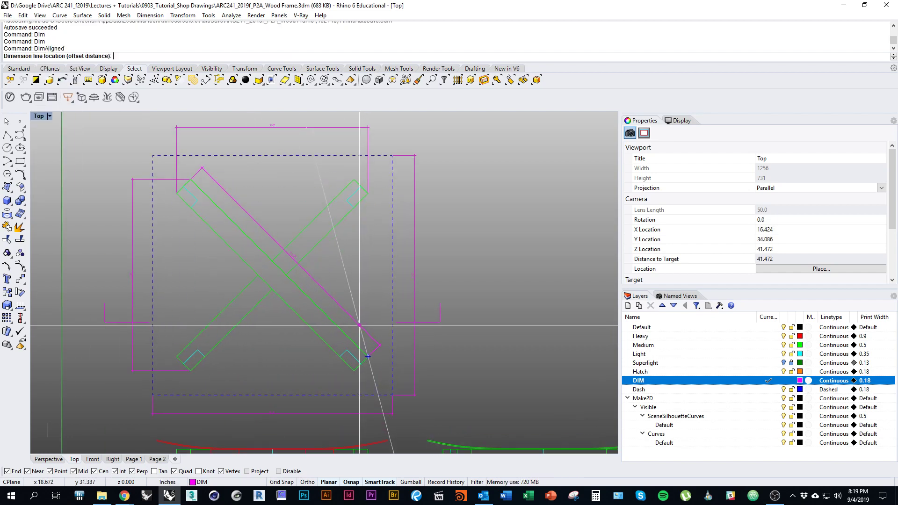
click(354, 309)
right_drag(360, 320, 376, 328)
right_drag(350, 364, 336, 385)
scroll(299, 274, up, 6)
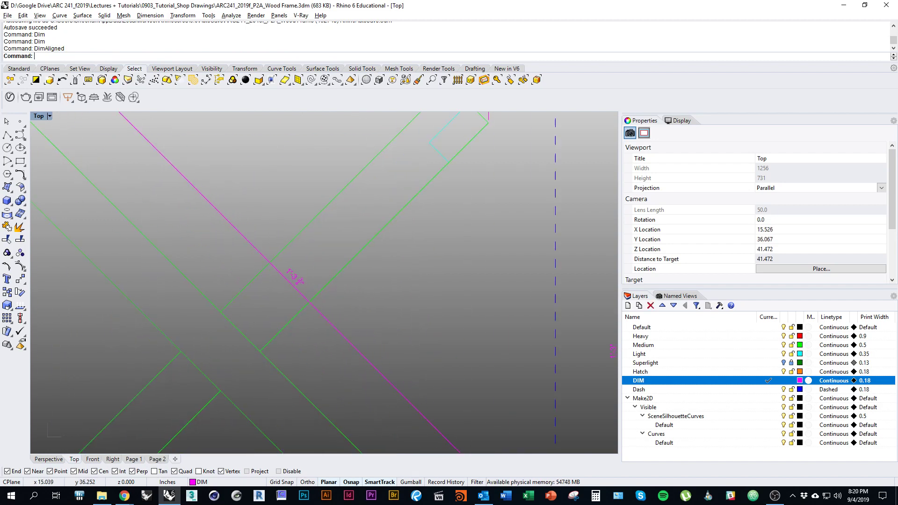
scroll(298, 274, down, 4)
scroll(252, 281, down, 5)
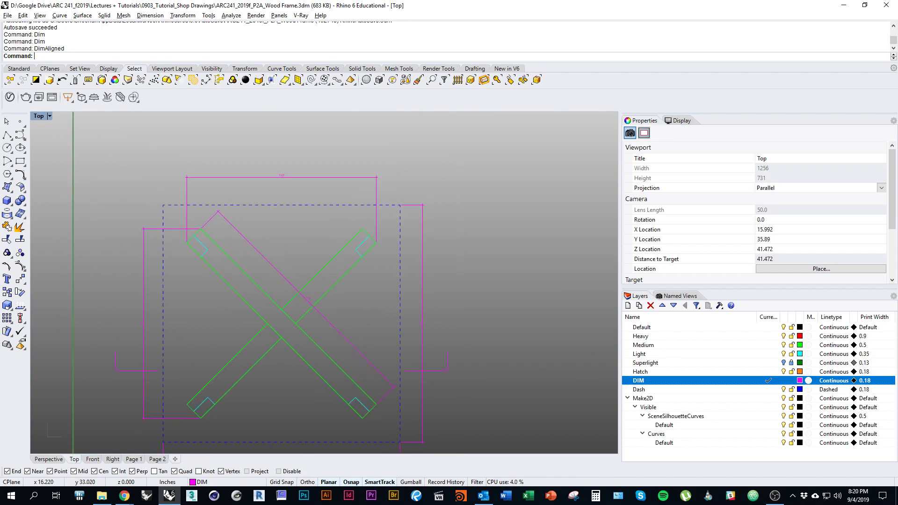
Add an aligned dimension across the width of the continuous diagonal beam, near its lower-right end.
right_drag(280, 345, 322, 294)
scroll(322, 295, up, 12)
scroll(294, 270, down, 6)
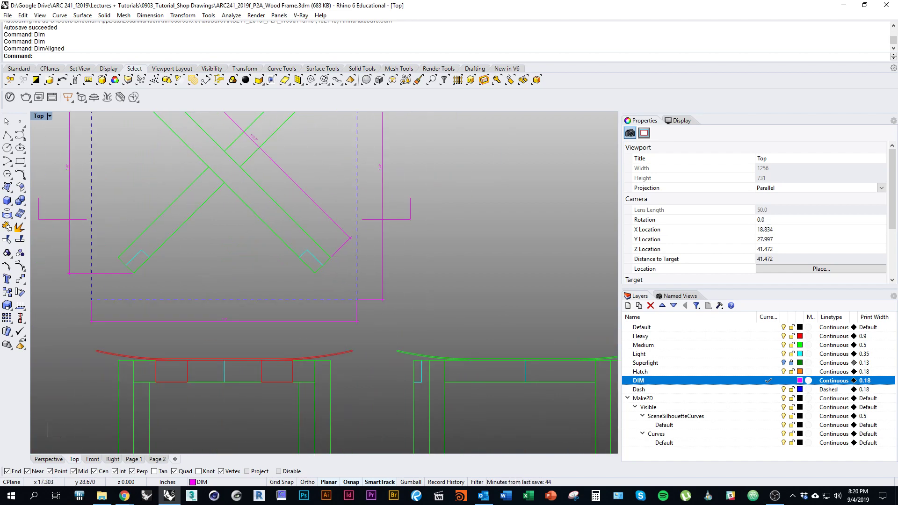
right_drag(272, 270, 307, 303)
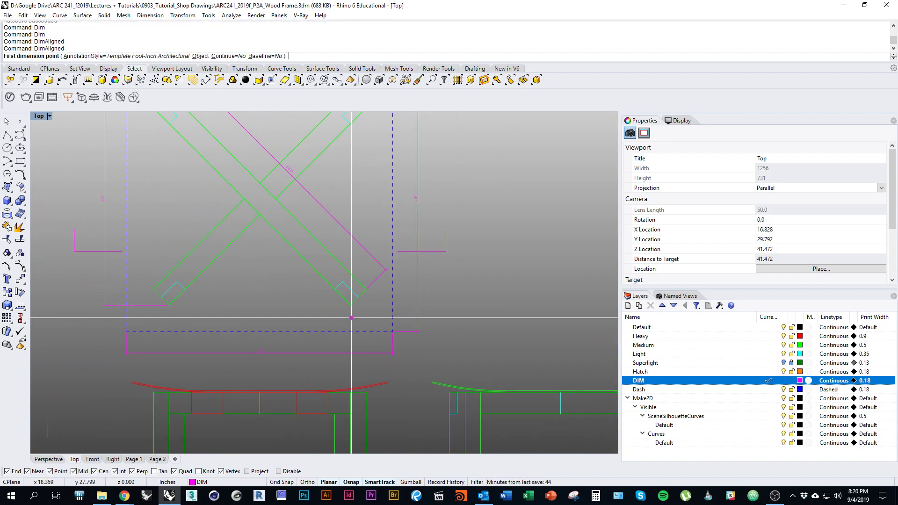
key(Return)
click(315, 269)
click(327, 251)
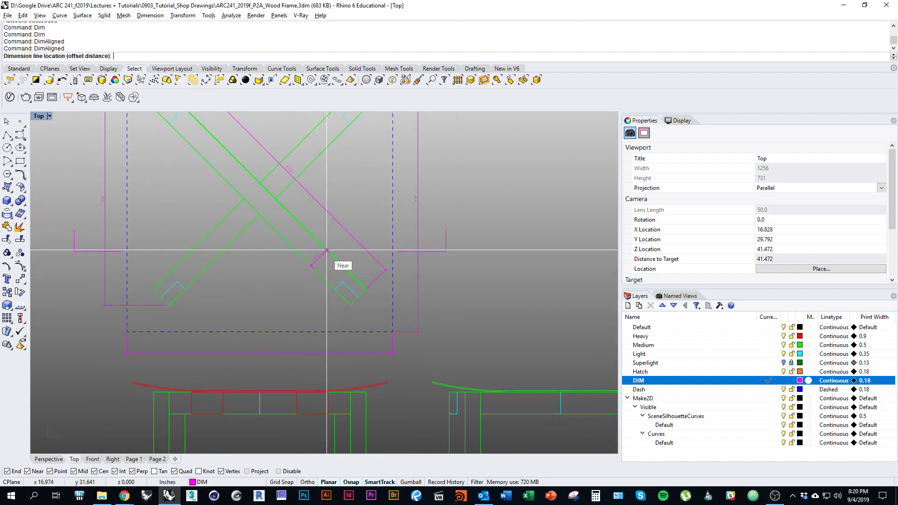
scroll(328, 252, up, 5)
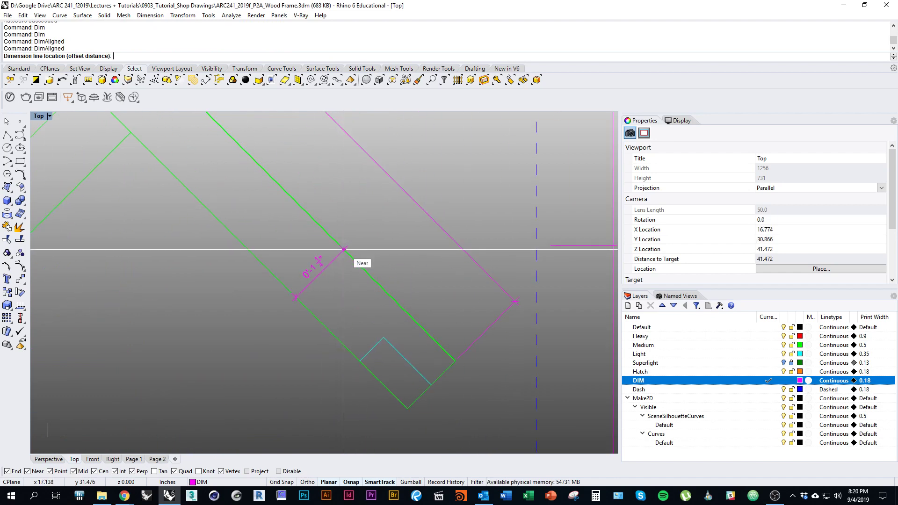
click(344, 249)
scroll(309, 276, down, 5)
Dimension the other diagonal beam's width with an aligned dimension across its lower-left arm.
key(Return)
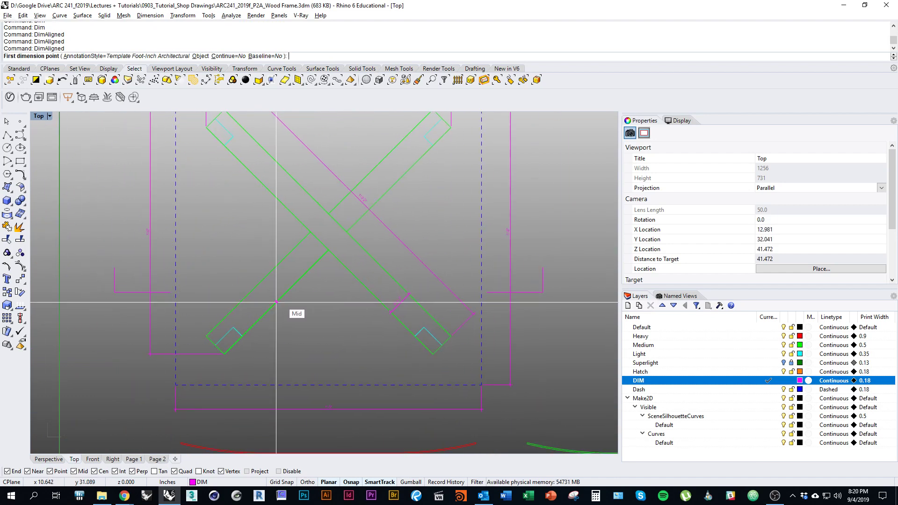
click(277, 302)
key(Escape)
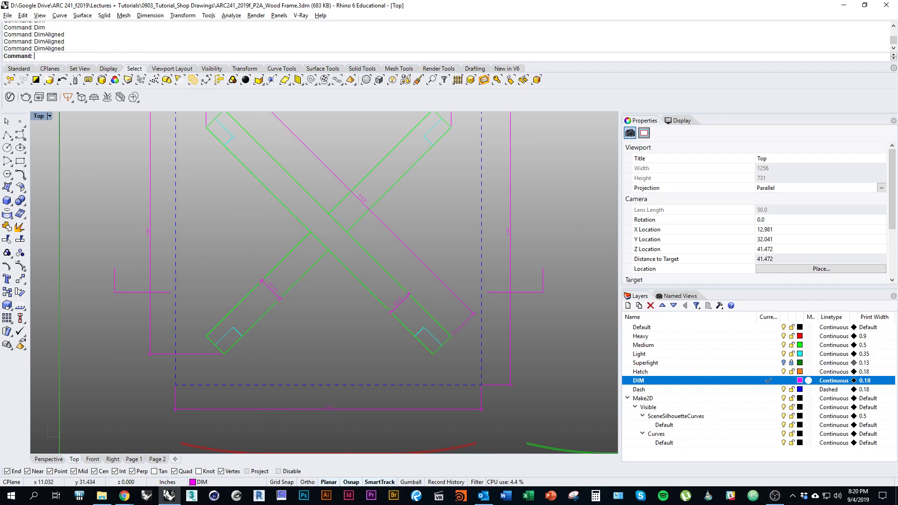
scroll(258, 281, down, 5)
right_drag(282, 352, 303, 316)
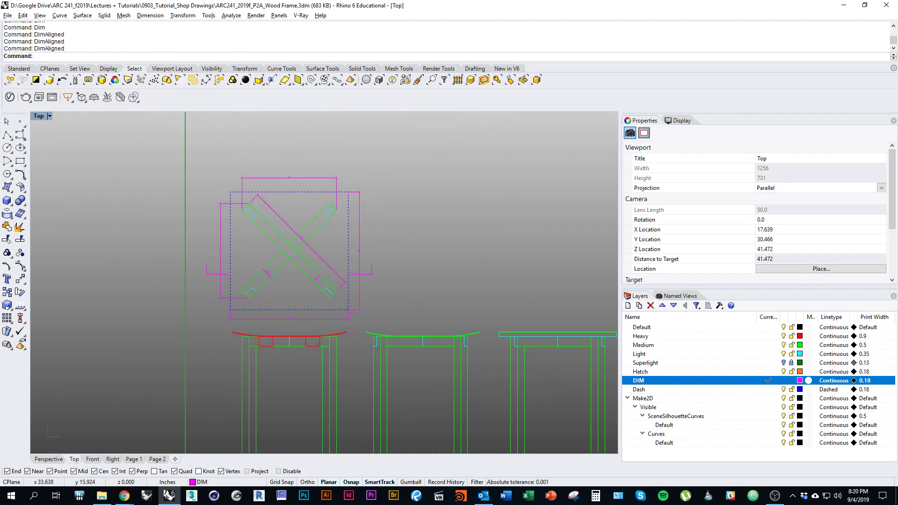
right_drag(449, 396, 438, 335)
key(Return)
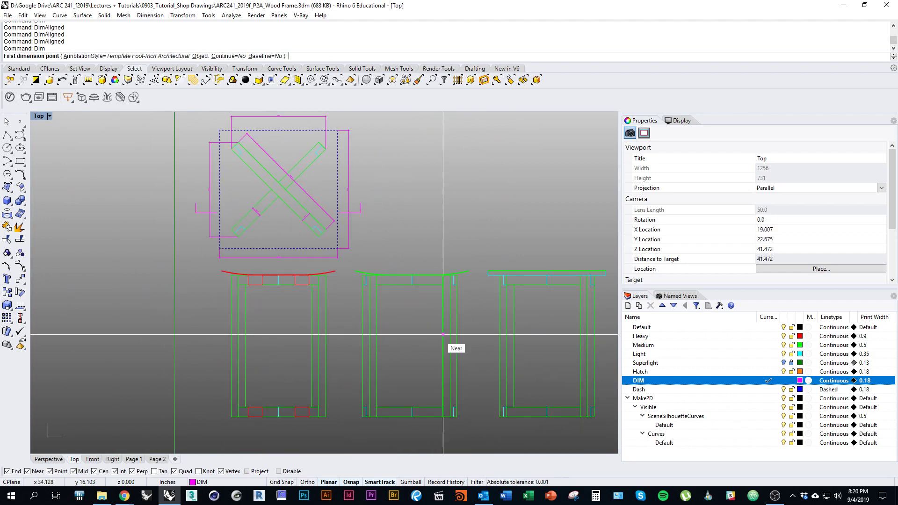
click(231, 417)
scroll(225, 318, up, 3)
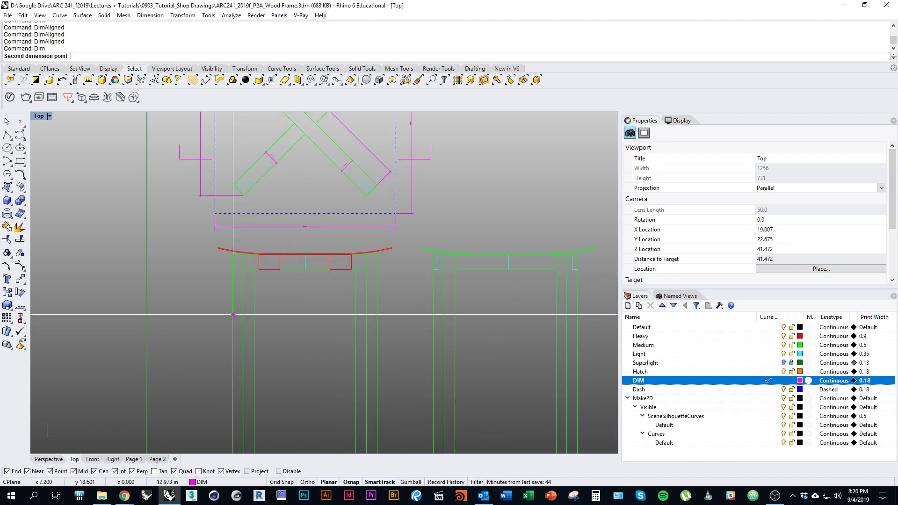
scroll(258, 309, down, 2)
scroll(258, 309, down, 1)
key(Escape)
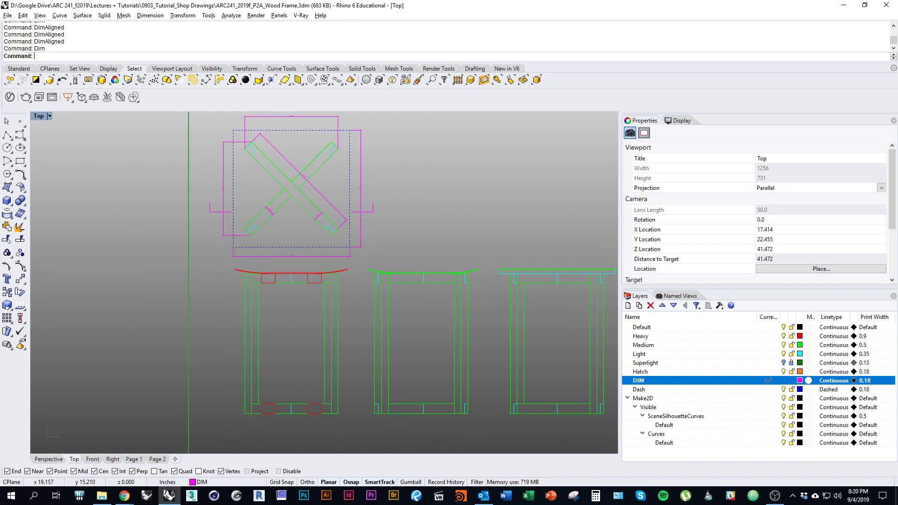
Dimension the leg frame's height from floor to seat underside in the rightmost elevation, placing the line outside its right leg.
right_drag(458, 356, 323, 355)
key(Return)
click(465, 415)
scroll(465, 414, up, 3)
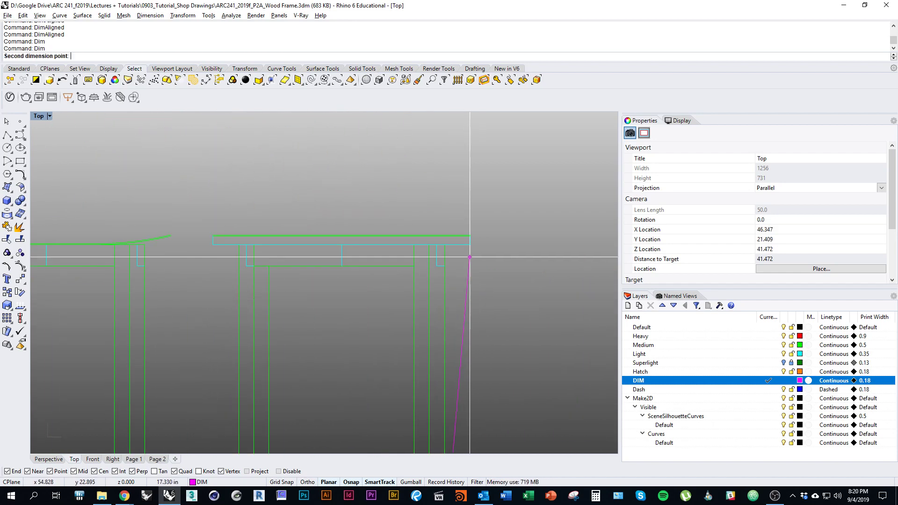
click(445, 255)
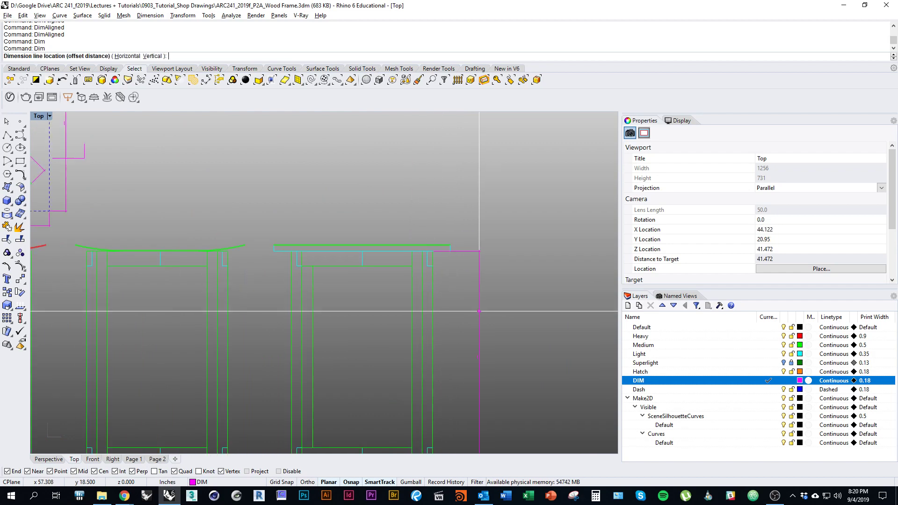
click(479, 311)
mouse_move(479, 311)
right_down()
mouse_move(447, 262)
mouse_move(475, 312)
right_up()
scroll(447, 262, down, 3)
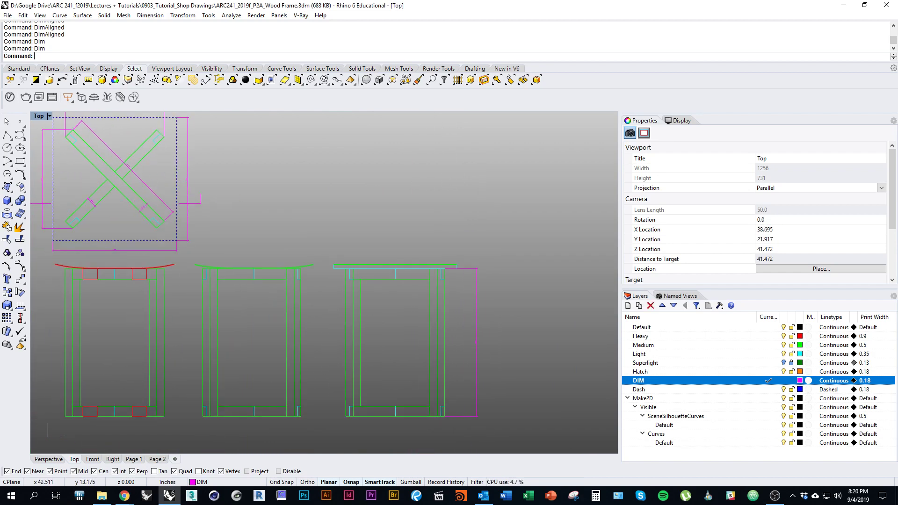
Dimension the curved seat's vertical rise from its underside to its left tip in the section, placing the line left of the seat.
right_drag(191, 340, 310, 341)
key(Return)
scroll(234, 299, up, 5)
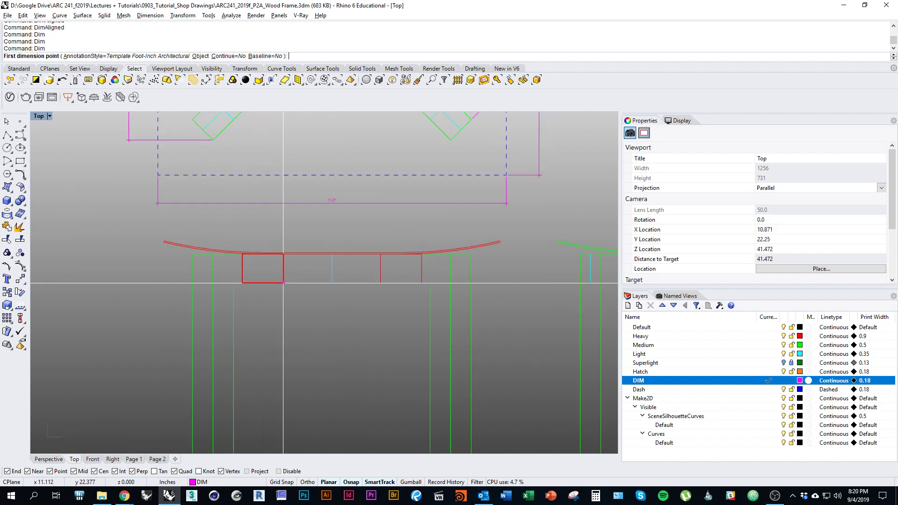
scroll(300, 279, up, 6)
click(257, 271)
right_drag(258, 271, 363, 255)
click(140, 232)
right_drag(73, 244, 266, 243)
click(266, 243)
scroll(266, 244, down, 4)
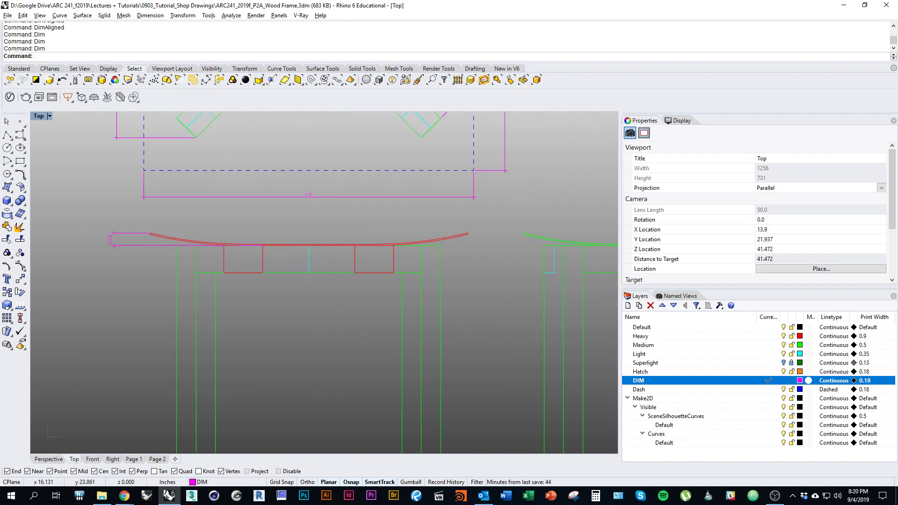
right_drag(373, 240, 395, 252)
key(space)
click(172, 245)
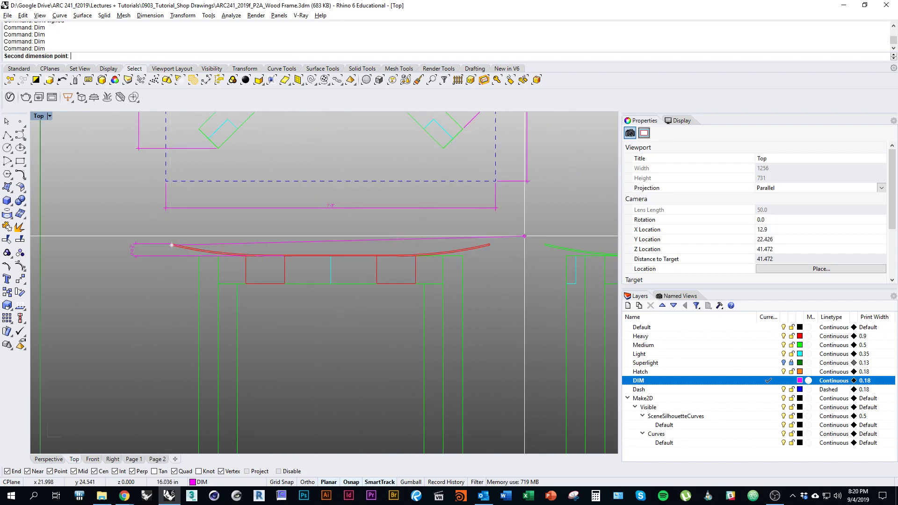
key(Escape)
Dimension the curved seat's width between its two tips in the section, placing the line just above it.
scroll(183, 283, down, 2)
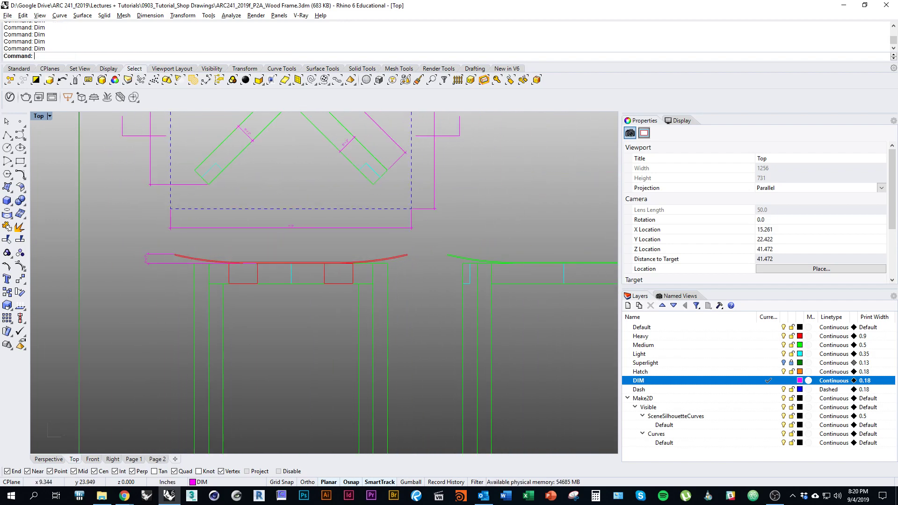
key(space)
click(175, 255)
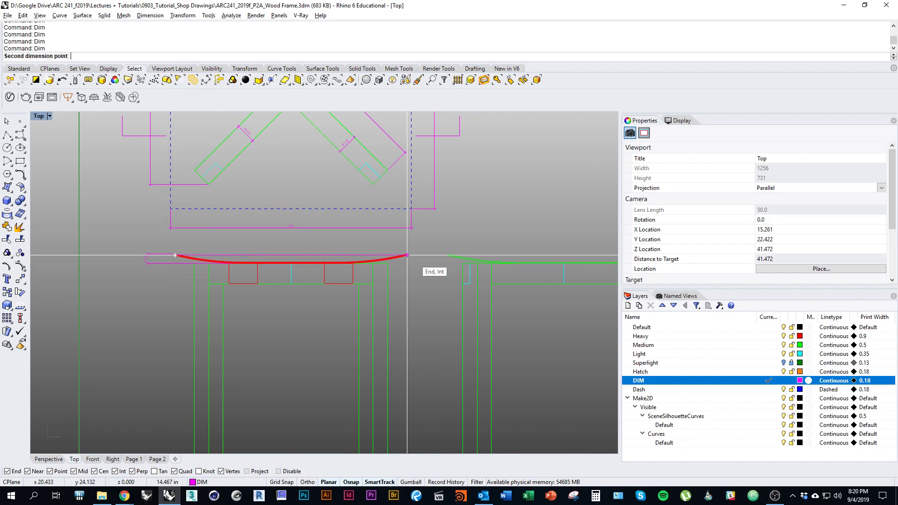
scroll(317, 257, up, 8)
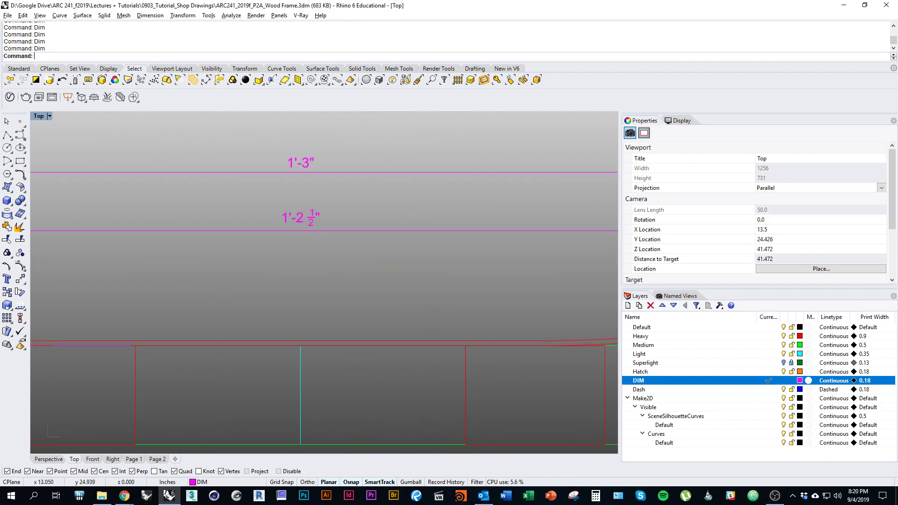
Delete the width dimension directly above the curved seat in the section.
click(308, 218)
scroll(293, 265, down, 9)
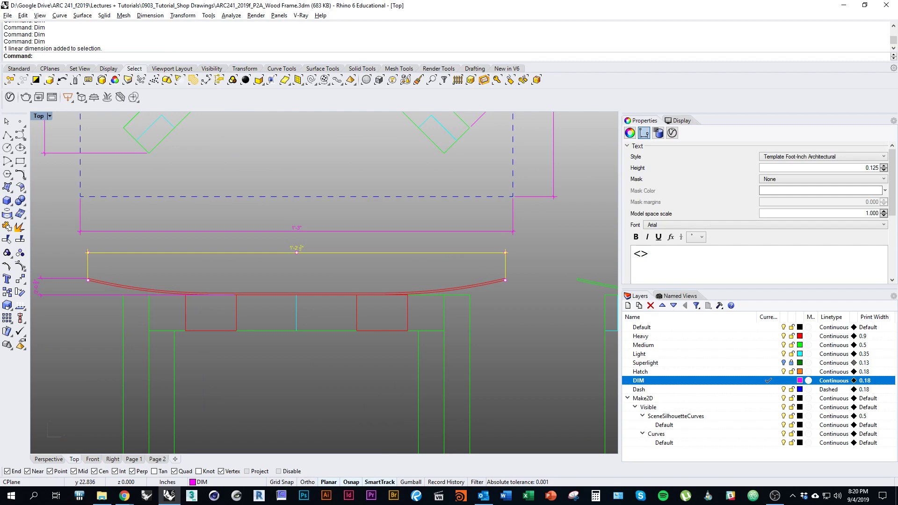
scroll(292, 276, down, 4)
right_drag(293, 276, 274, 268)
text(d)
key(Delete)
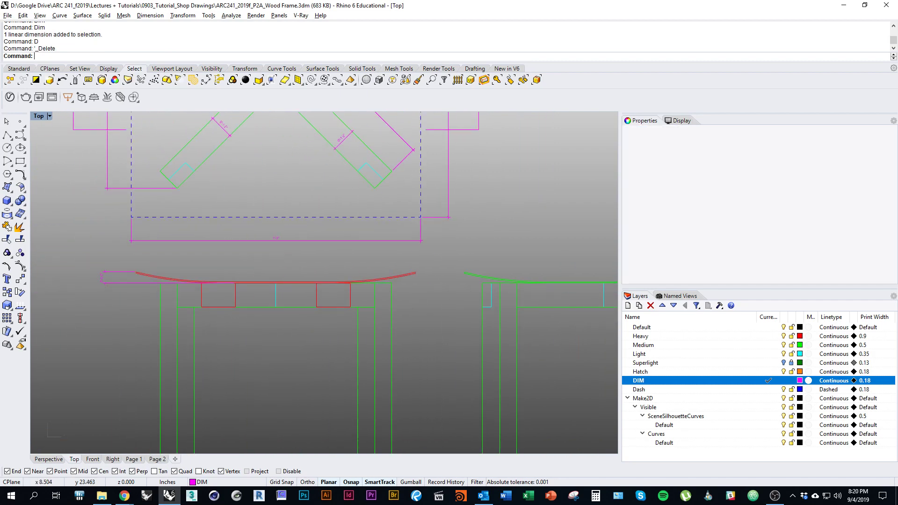
Scale the section's red curved seat profile from its bottom centre so its left tip aligns with the dashed seat square's left edge.
right_drag(147, 284, 193, 274)
scroll(192, 271, up, 3)
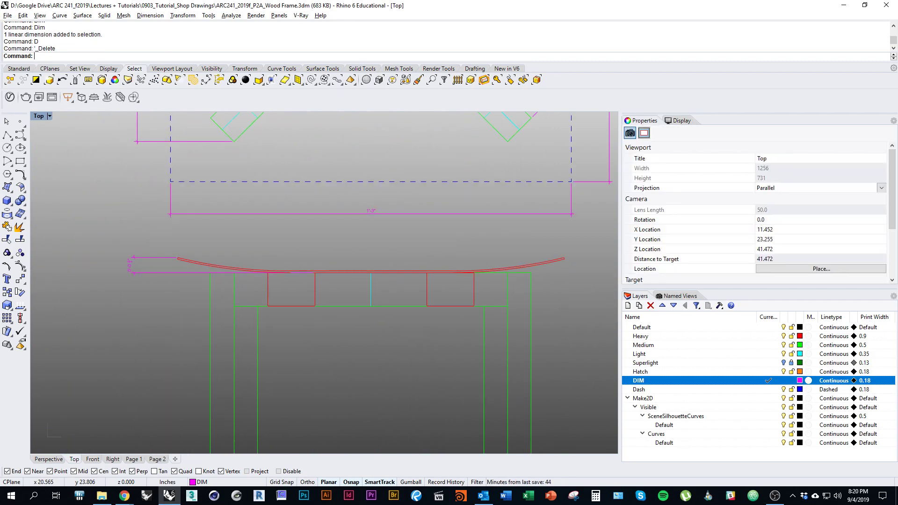
drag(593, 267, 353, 242)
right_drag(338, 204, 314, 206)
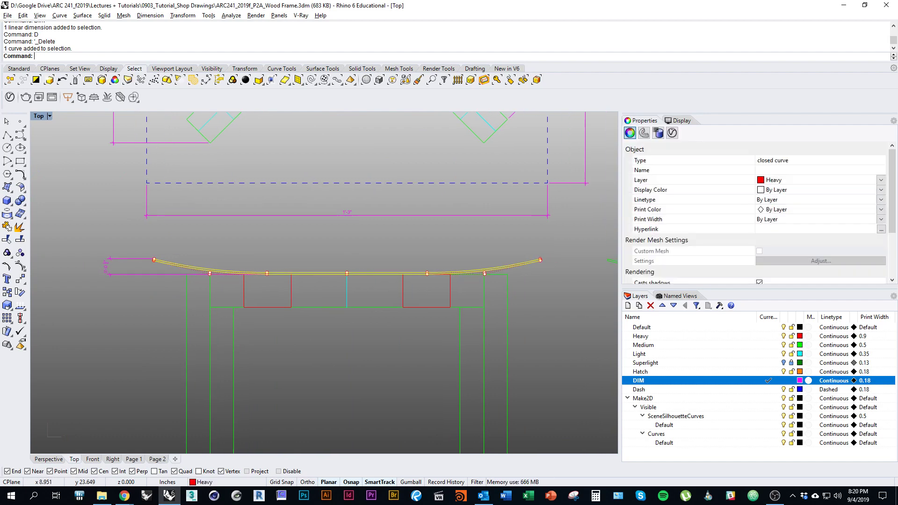
key(Return)
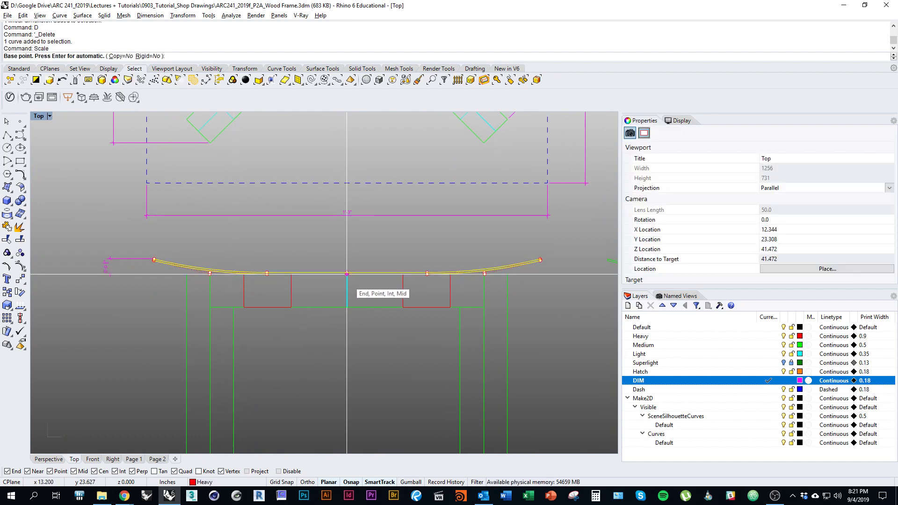
click(143, 262)
scroll(143, 262, up, 3)
scroll(143, 232, down, 5)
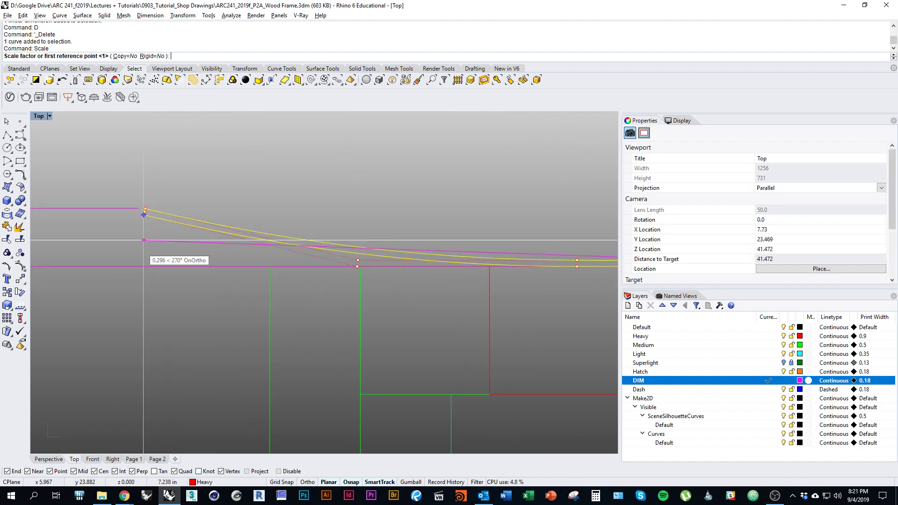
click(144, 244)
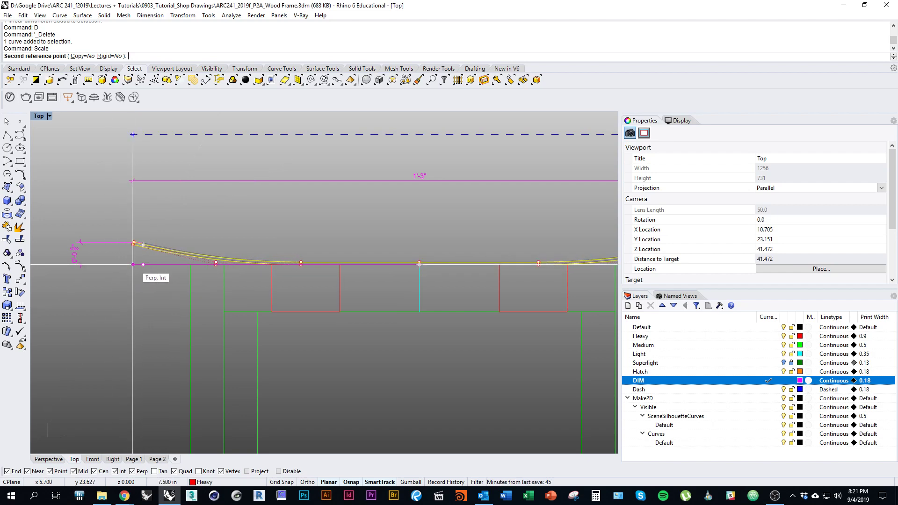
click(133, 265)
scroll(131, 290, down, 3)
right_drag(133, 290, 96, 279)
key(Escape)
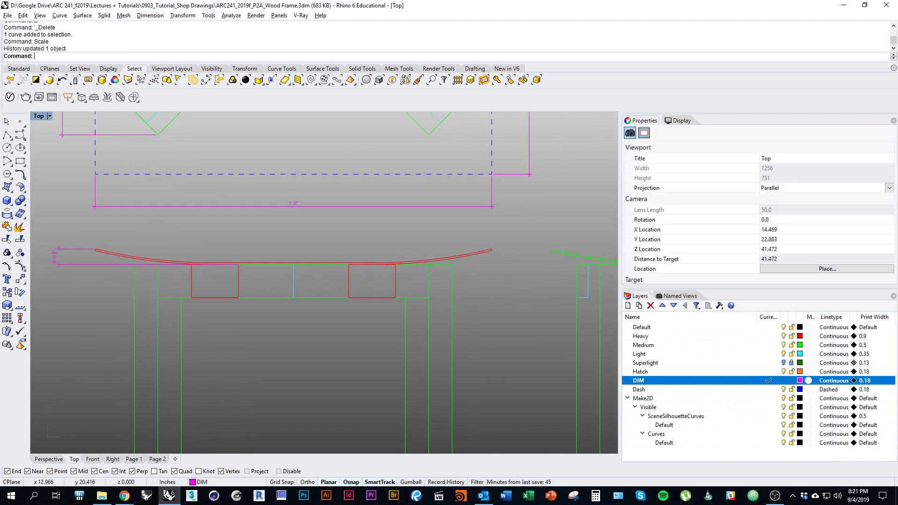
Dimension the rescaled curved seat's width from tip to tip, placing the line between the seat and the plan's width dimension.
right_drag(287, 348, 343, 363)
key(Return)
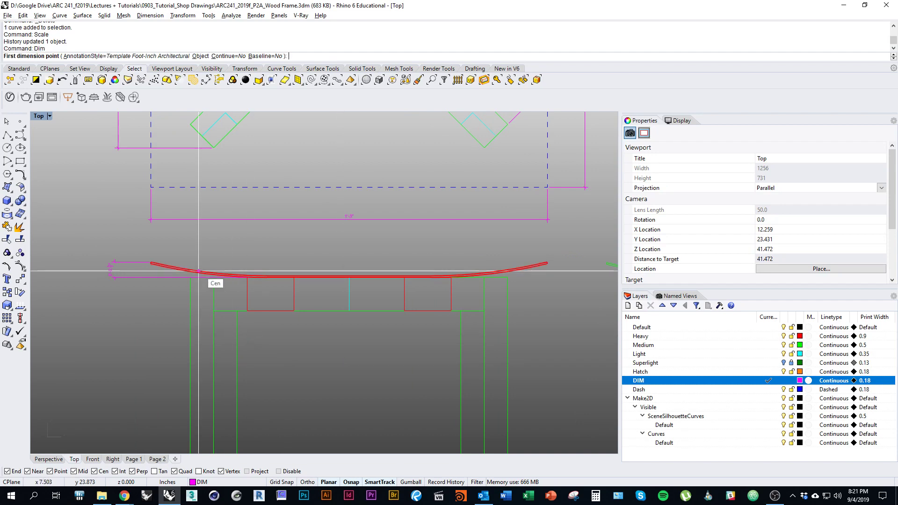
click(150, 264)
click(548, 264)
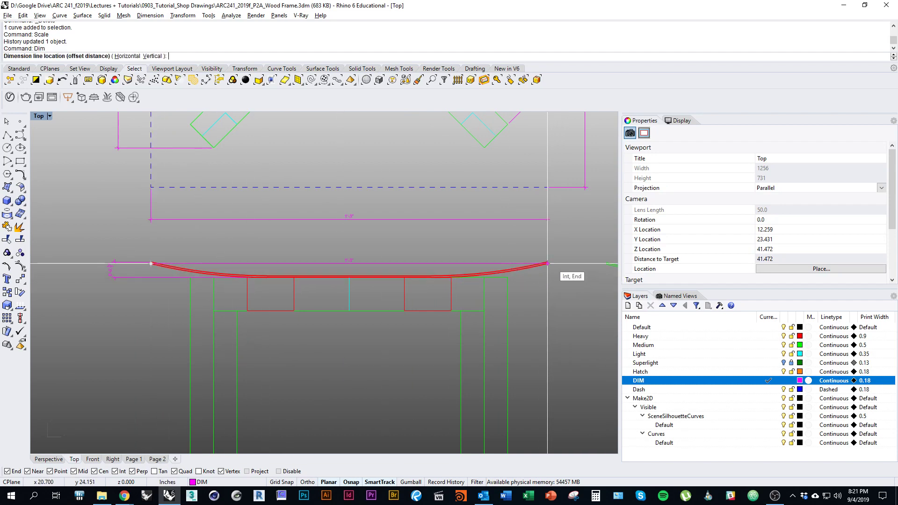
click(535, 245)
scroll(244, 408, down, 3)
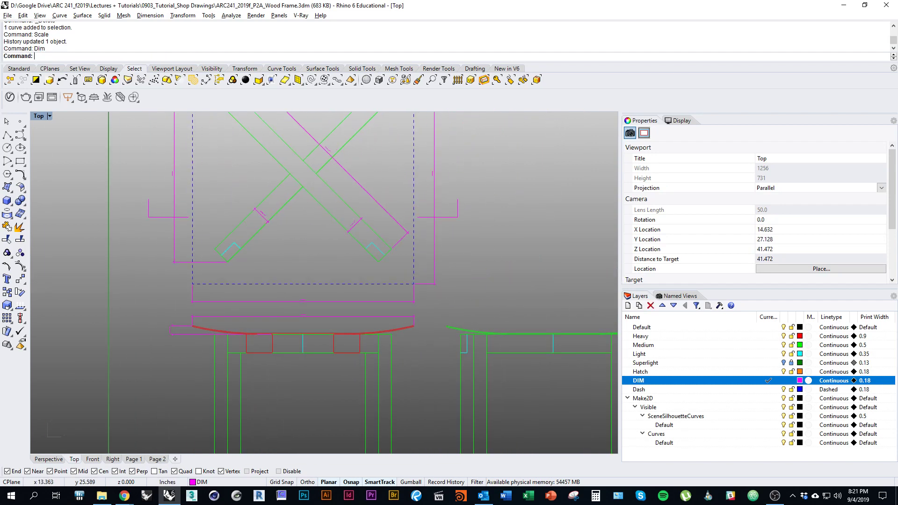
Review the seat width dimensions above the section on the Page 1 layout and return to the Top view.
right_drag(292, 299, 272, 215)
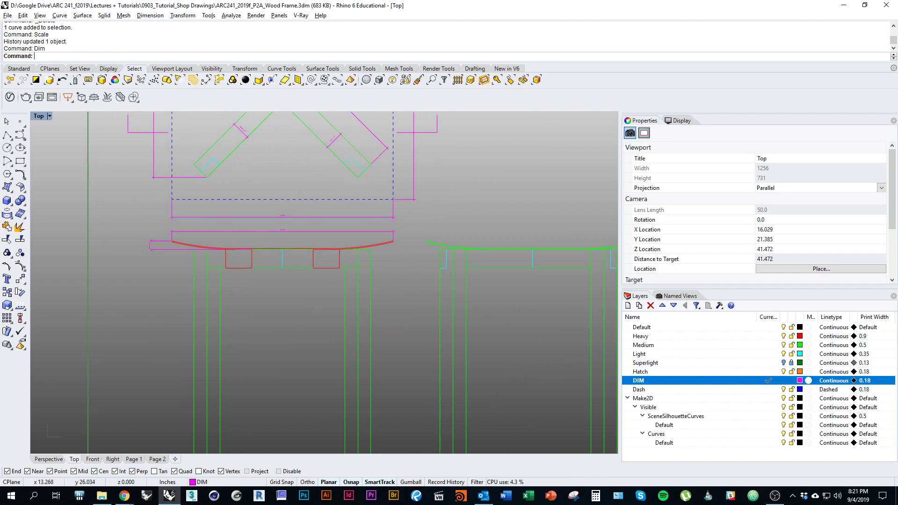
click(134, 460)
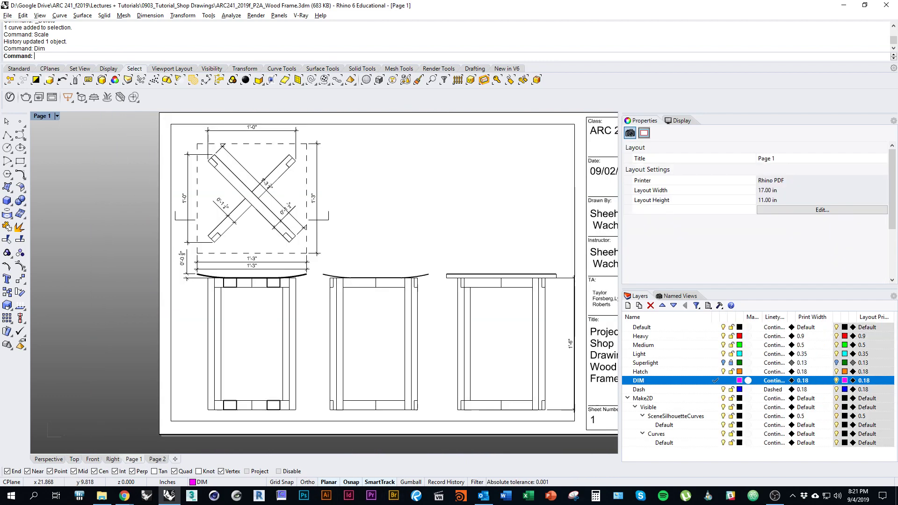
scroll(240, 255, up, 3)
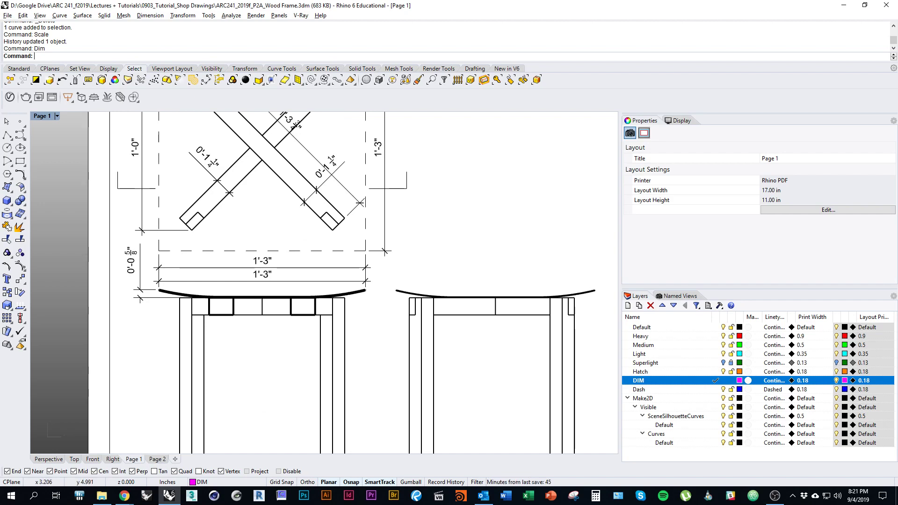
key(alt+Tab)
key(alt+Tab)
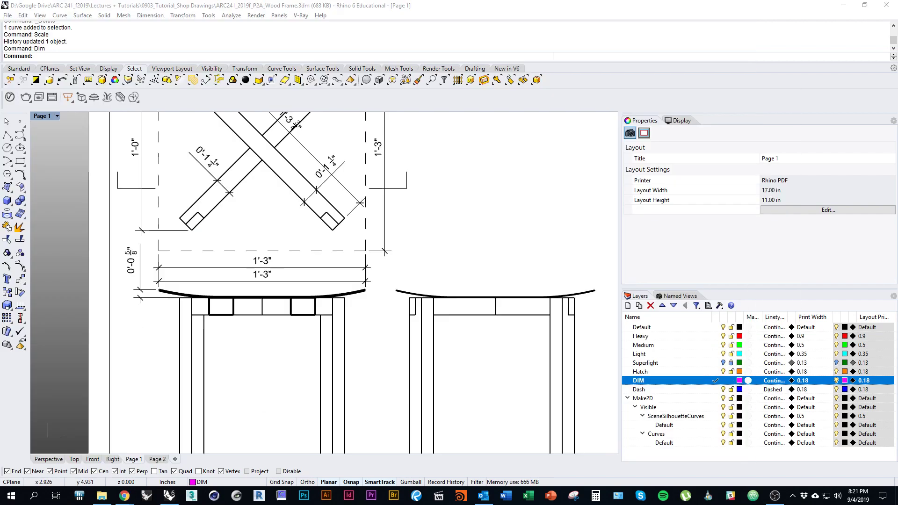
key(ctrl+Tab)
right_drag(315, 236, 283, 267)
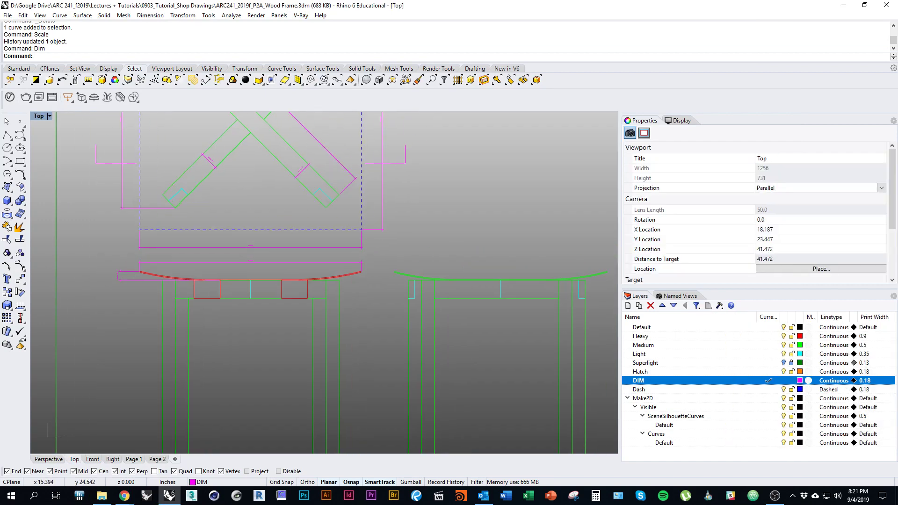
click(284, 262)
text(d)
key(space)
right_drag(516, 271, 328, 286)
scroll(328, 287, up, 1)
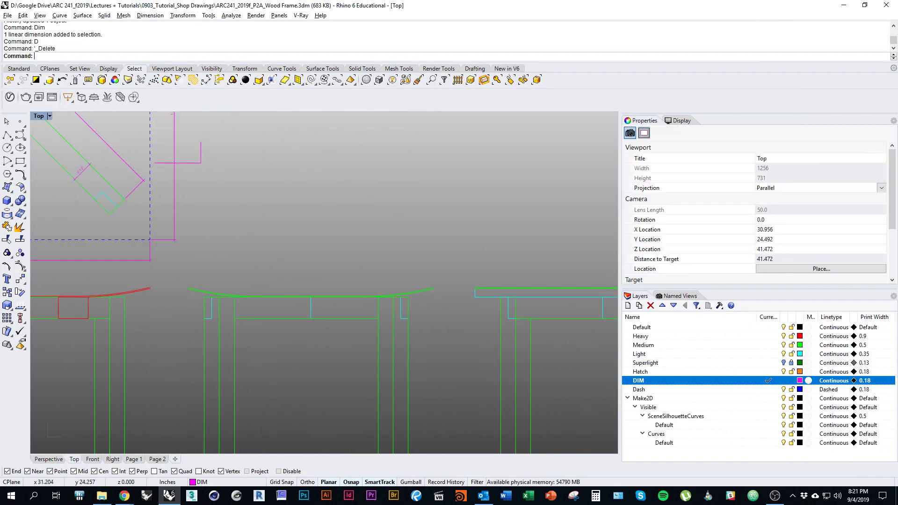
key(ctrl+z)
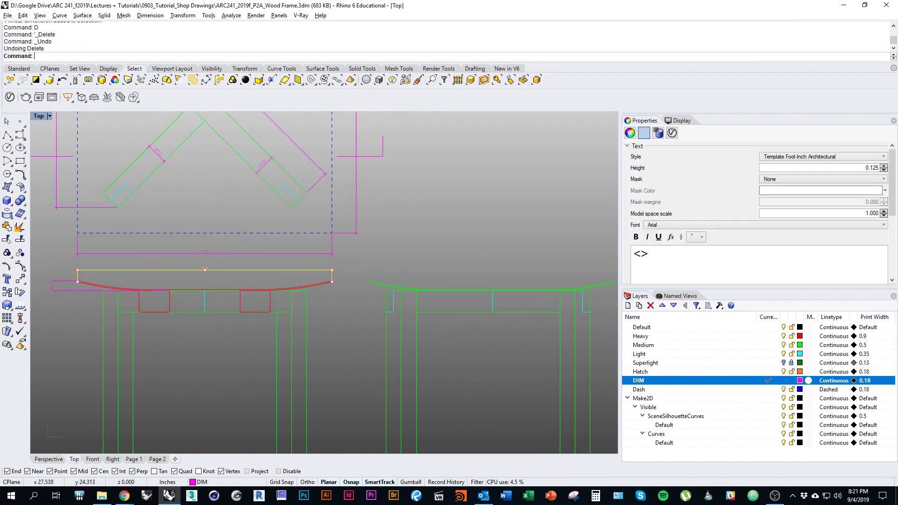
Move the section's seat width dimension to the middle elevation, using the two frames' bottom outer leg corners as reference points.
right_drag(339, 347, 363, 220)
scroll(343, 253, down, 2)
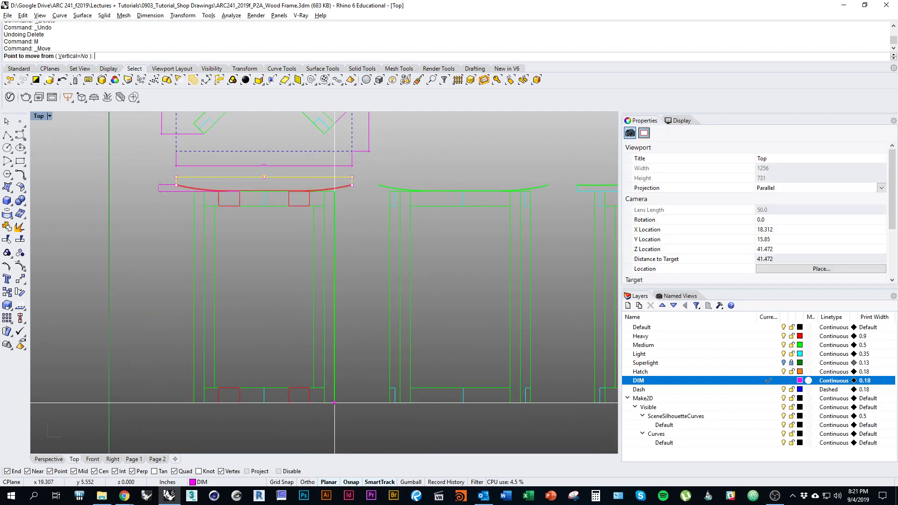
click(335, 402)
click(531, 403)
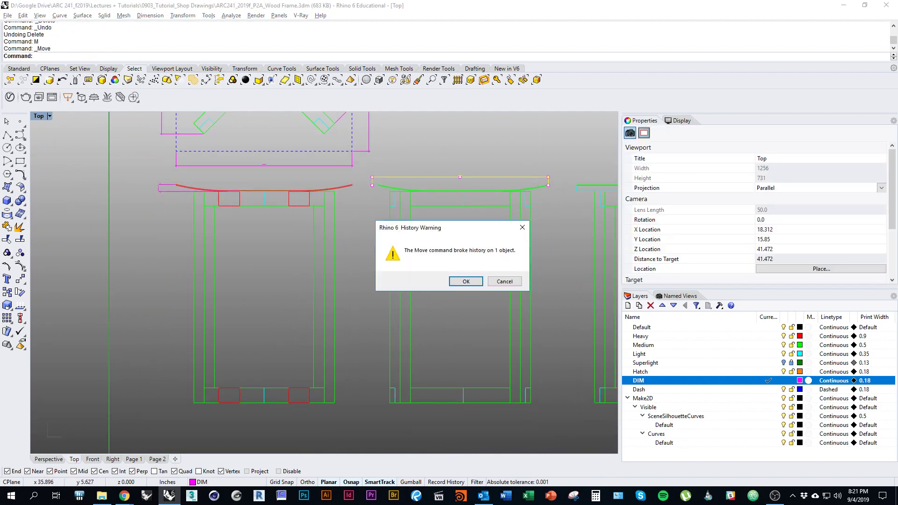
click(466, 281)
Try to scale the middle elevation's green curved seat profile from its bottom centre out to the width dimension's left end.
scroll(415, 138, up, 6)
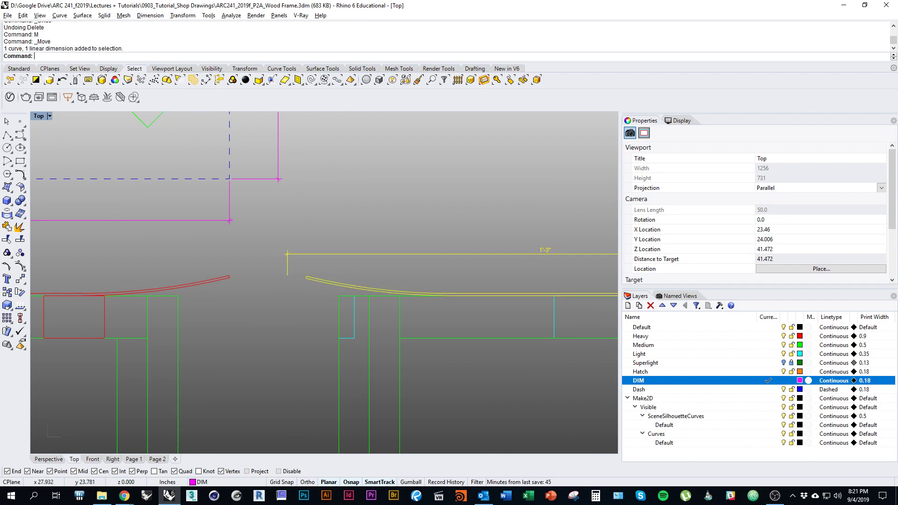
right_drag(478, 290, 263, 285)
click(350, 293)
text(Sca)
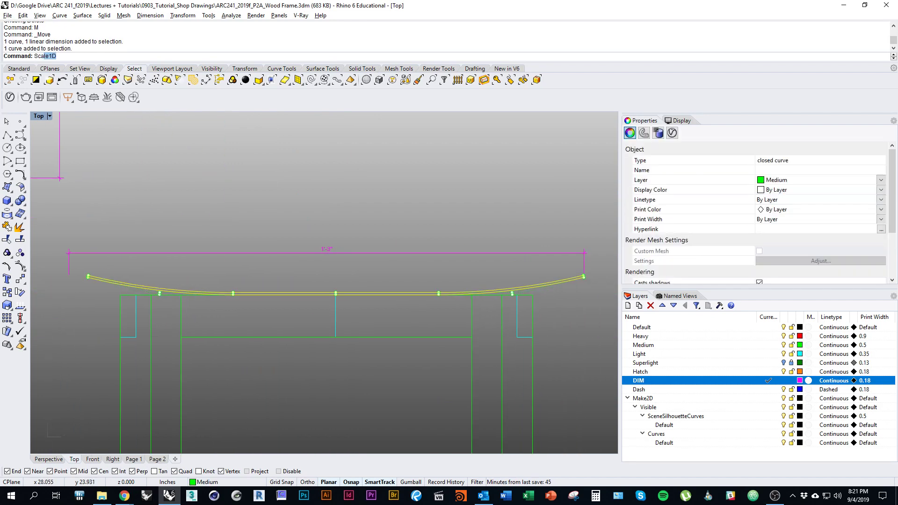
text(le)
key(Return)
click(335, 295)
right_drag(160, 295, 327, 297)
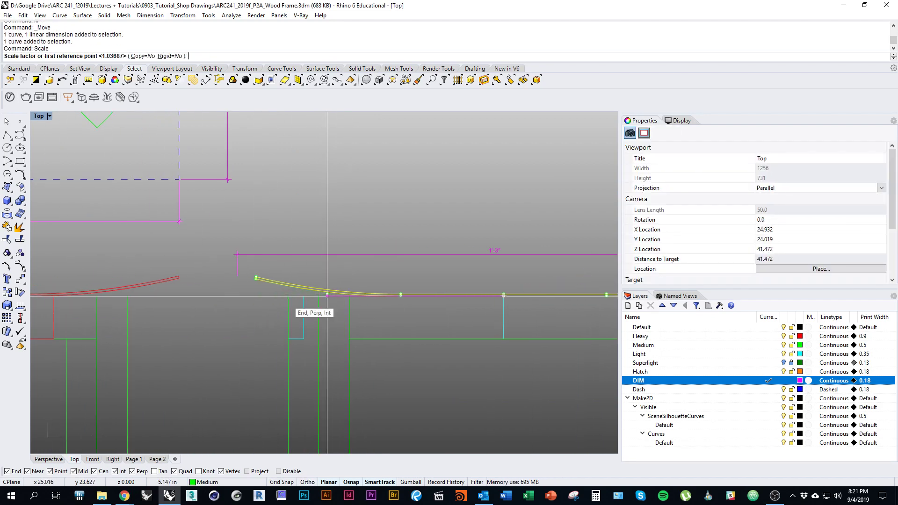
scroll(267, 297, up, 4)
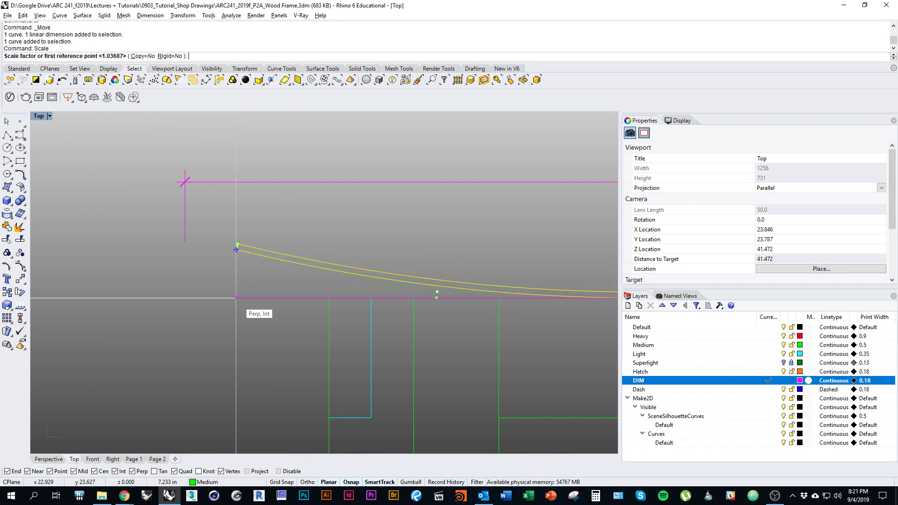
click(236, 249)
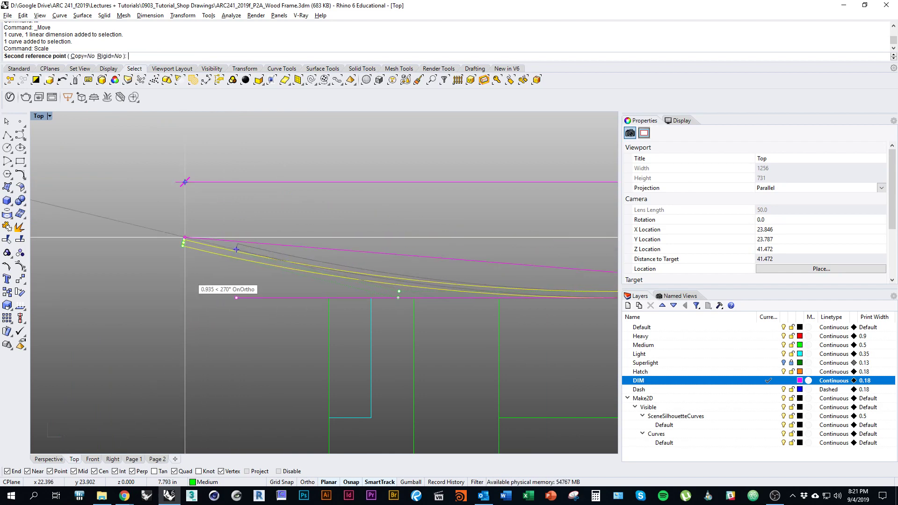
click(185, 298)
scroll(207, 302, down, 15)
key(Escape)
Undo the scaling of the middle elevation's curved seat profile and deselect it.
right_drag(292, 351, 275, 332)
scroll(274, 320, down, 4)
scroll(334, 304, up, 9)
right_drag(335, 303, 428, 302)
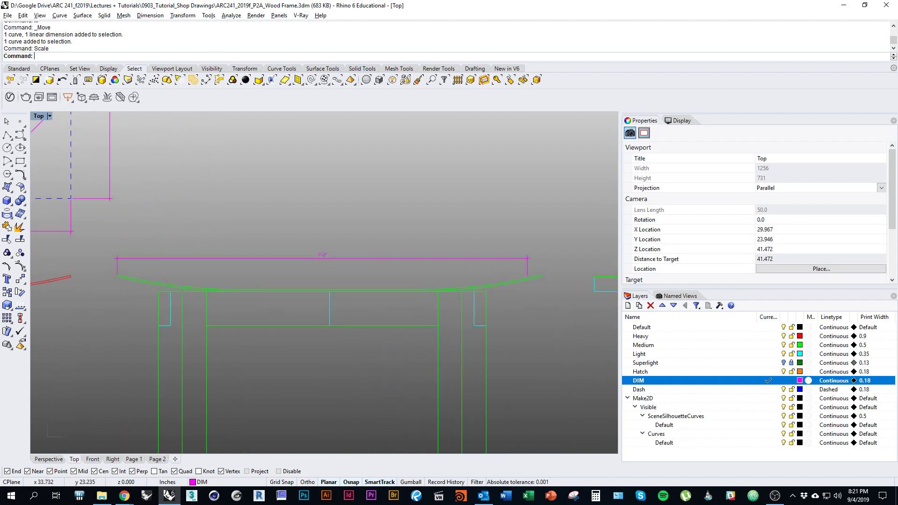
key(ctrl+z)
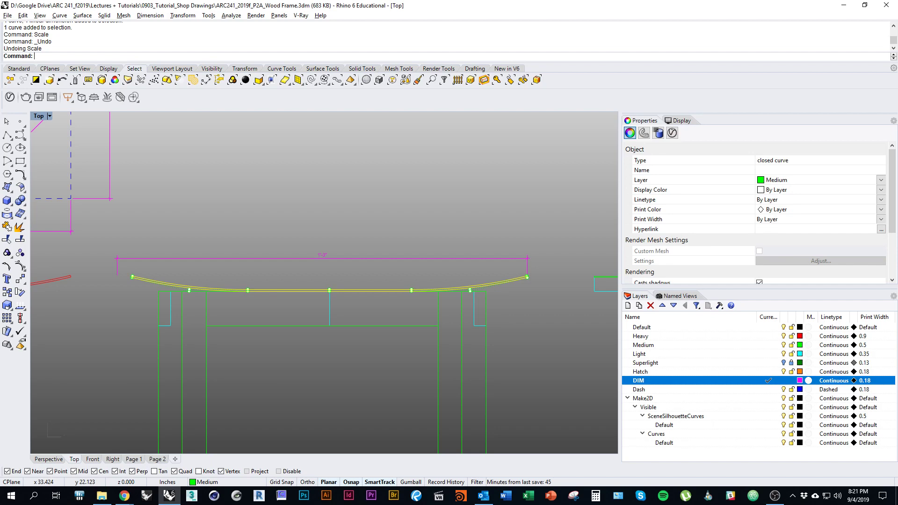
key(Escape)
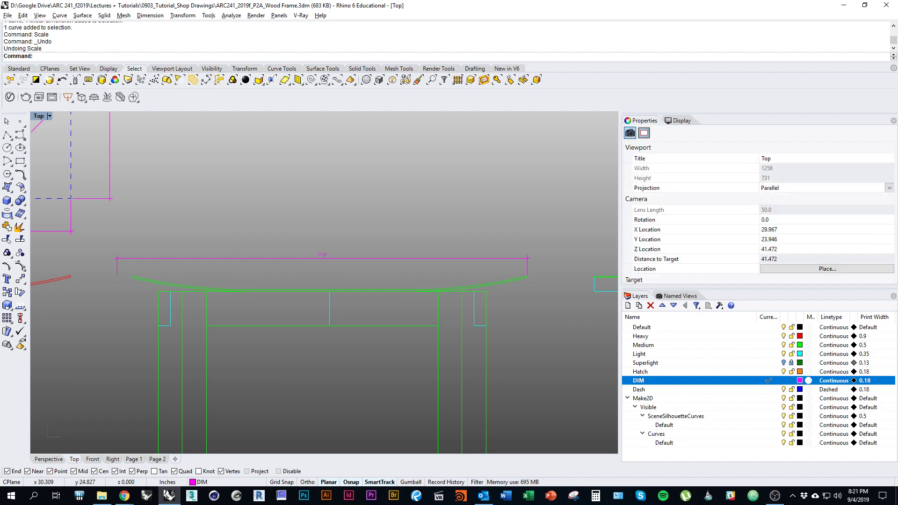
click(333, 259)
text(d)
key(space)
scroll(351, 271, down, 5)
right_drag(351, 273, 353, 294)
key(ctrl+z)
scroll(365, 300, down, 4)
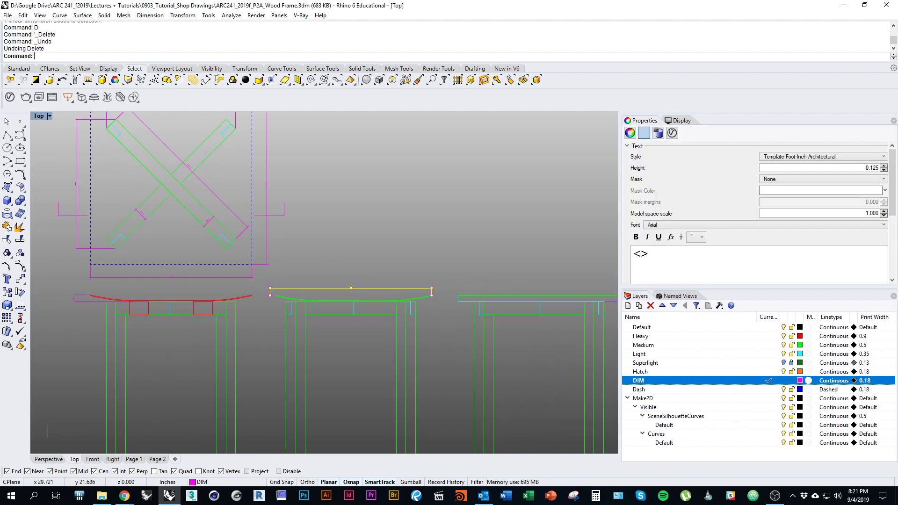
Move the width dimension above the middle elevation so its midpoint aligns with the frame's centre line.
scroll(355, 304, up, 5)
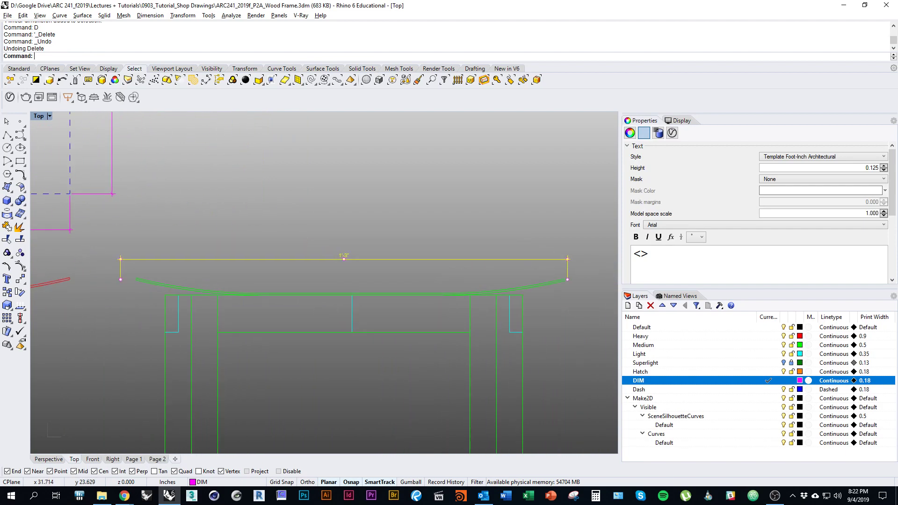
right_drag(344, 260, 330, 260)
text(m)
key(Return)
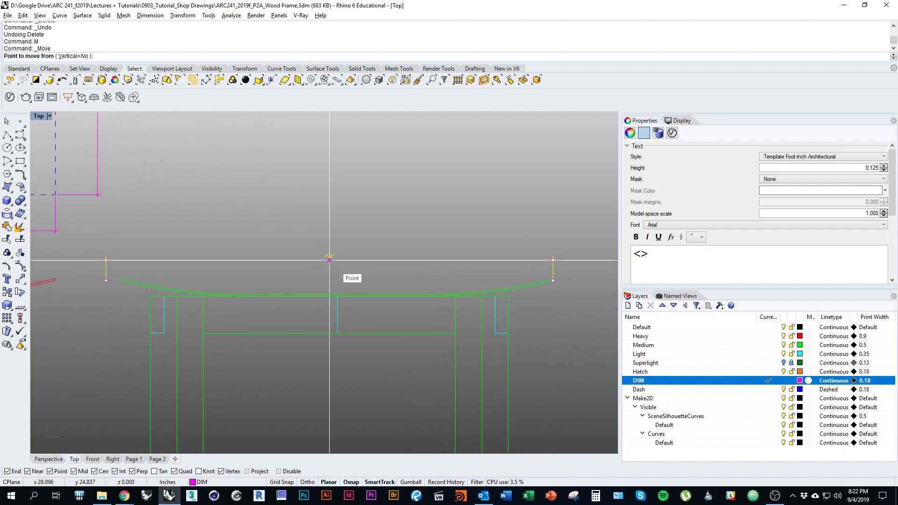
click(330, 260)
click(337, 260)
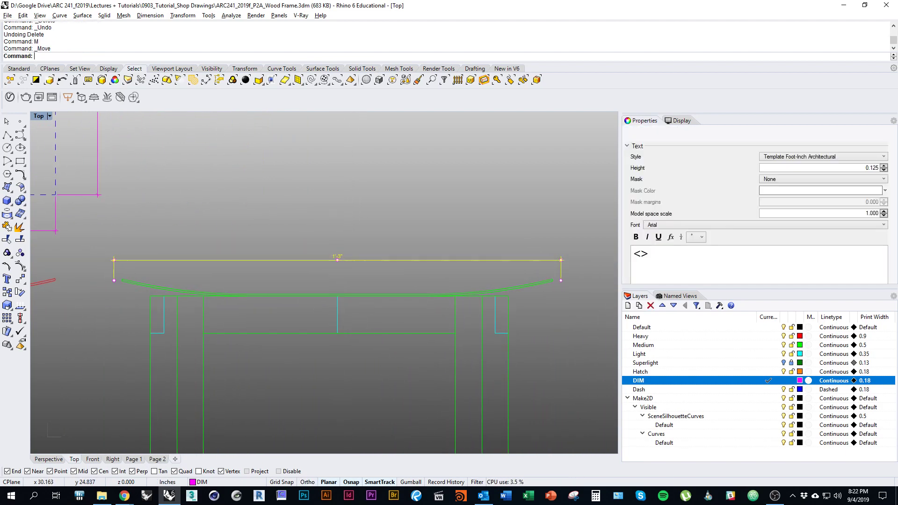
Stretch the middle elevation's curved seat with Scale1D from its bottom centre so its left tip meets the dimension's left extension line.
drag(153, 284, 145, 290)
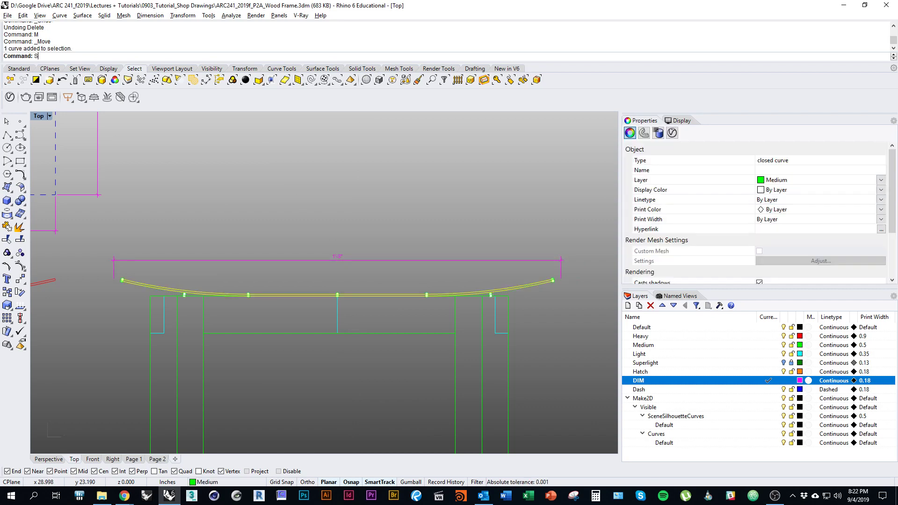
text(Scale1D)
key(Return)
scroll(121, 276, up, 3)
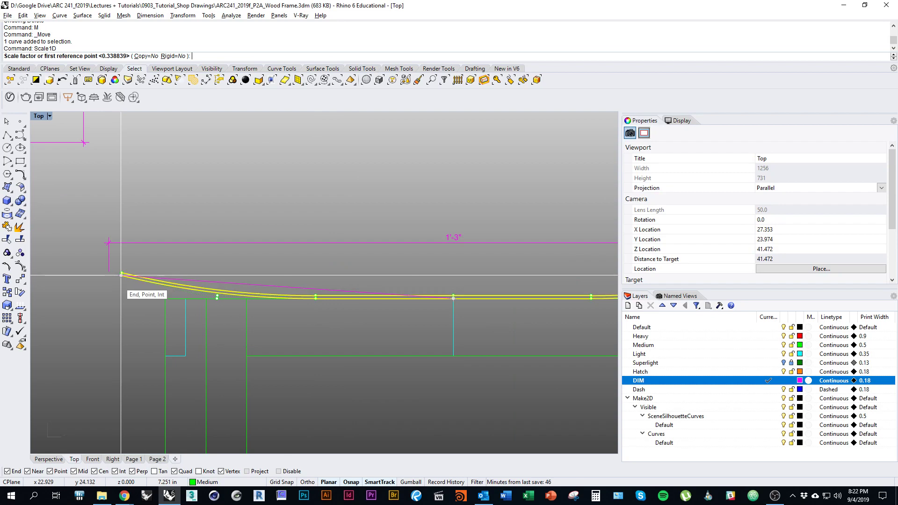
click(121, 275)
click(109, 275)
key(Escape)
scroll(221, 285, down, 4)
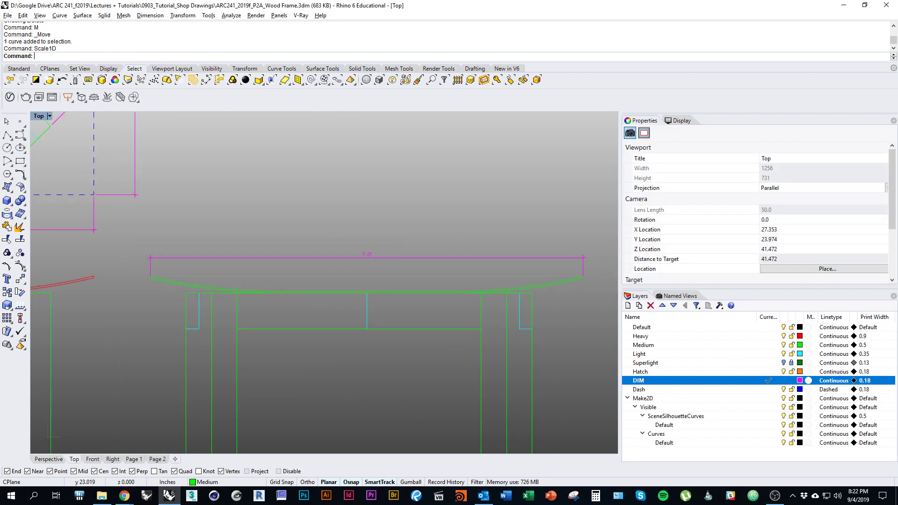
Try to dimension the top rail's depth in the middle elevation, placing the line between the left leg and the centre line.
scroll(227, 283, down, 3)
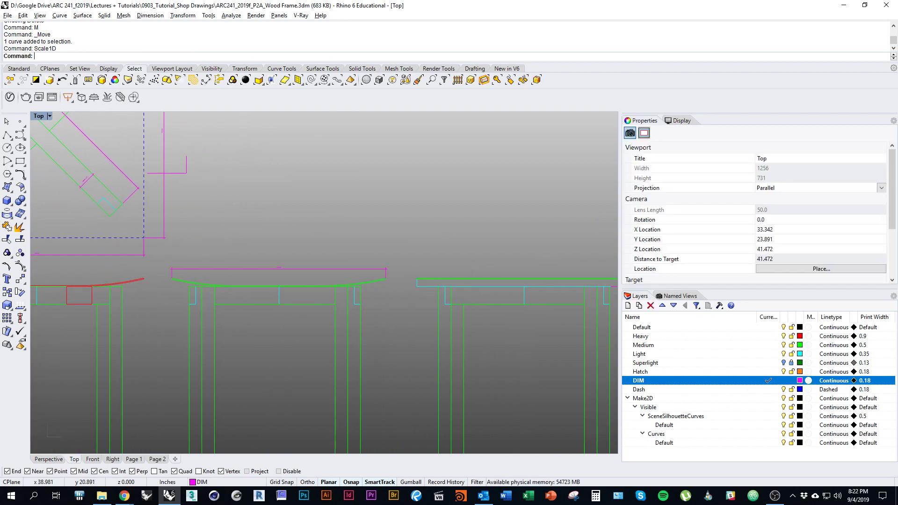
scroll(291, 266, up, 10)
scroll(281, 264, down, 10)
right_drag(477, 315, 270, 211)
right_drag(131, 272, 434, 296)
scroll(435, 297, down, 5)
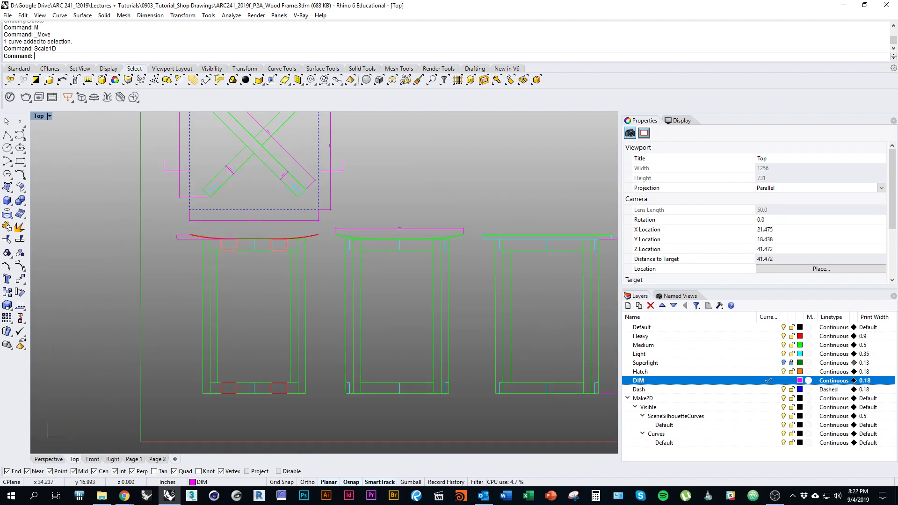
key(Return)
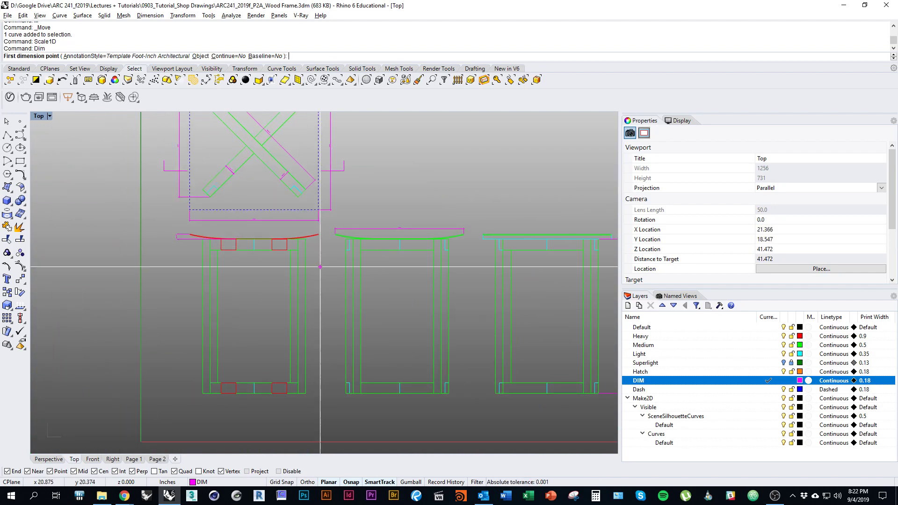
scroll(373, 254, up, 5)
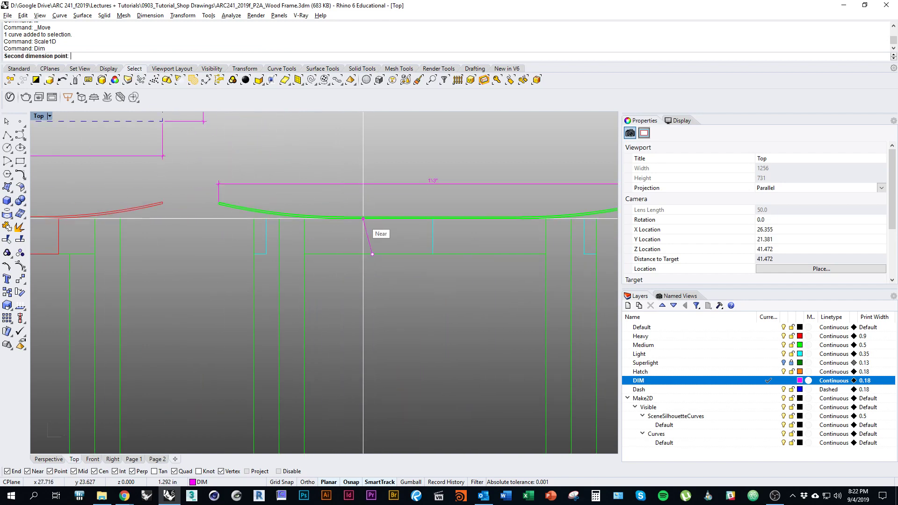
click(373, 254)
click(372, 219)
click(357, 232)
scroll(361, 245, up, 3)
key(ctrl+z)
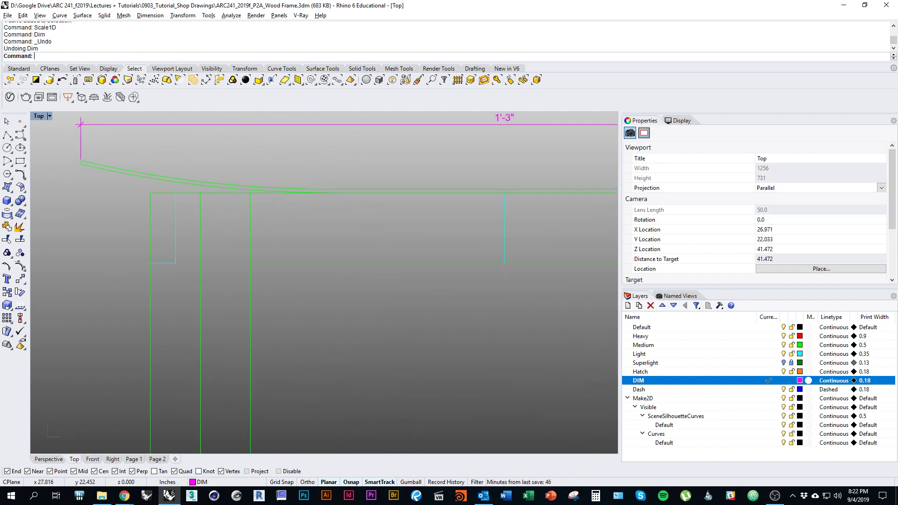
Dimension the middle elevation's top rail from its lower edge to its upper edge, placing the line on the rail left of centre.
key(space)
click(368, 262)
click(369, 193)
key(Escape)
scroll(373, 203, down, 5)
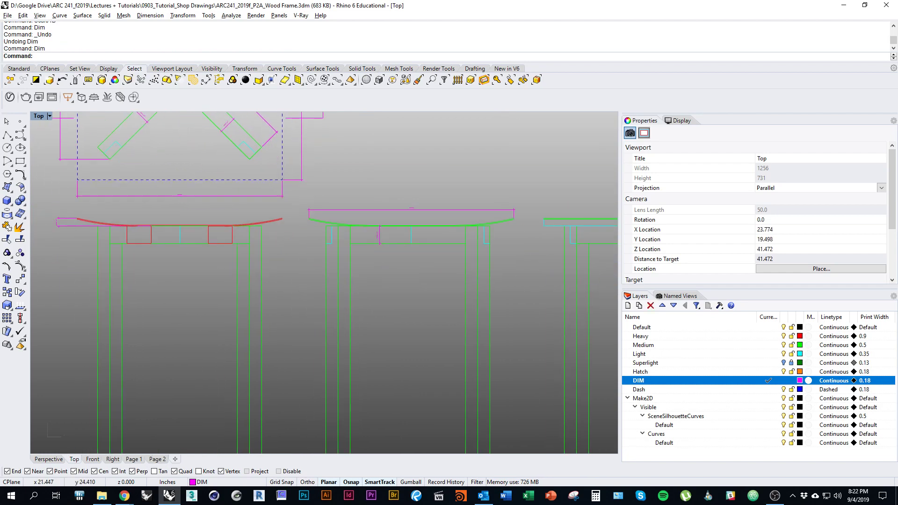
Look over the plan, elevations, exploded view and rail details in model space to check which dimensions are still needed.
mouse_move(188, 229)
right_down()
mouse_move(251, 336)
mouse_move(265, 387)
right_up()
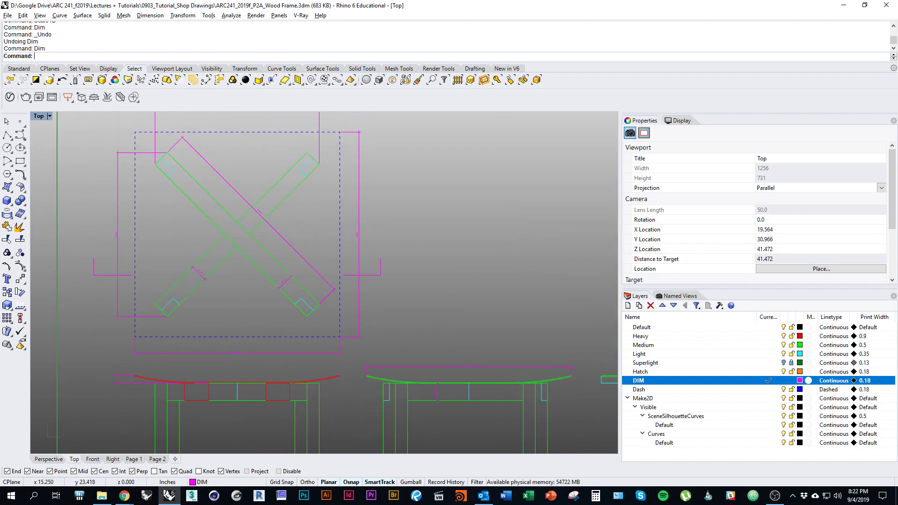
right_drag(331, 412, 453, 292)
scroll(283, 318, down, 7)
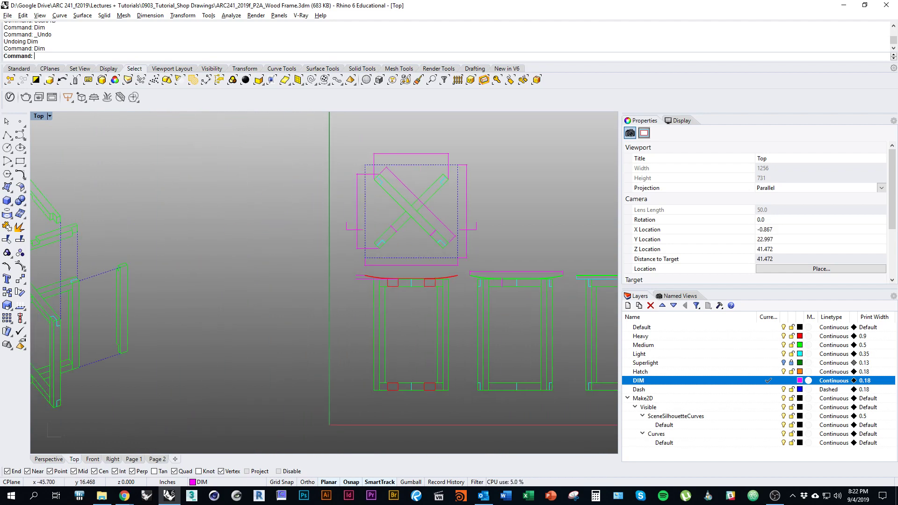
right_drag(171, 336, 372, 308)
scroll(372, 308, down, 4)
right_drag(371, 307, 527, 297)
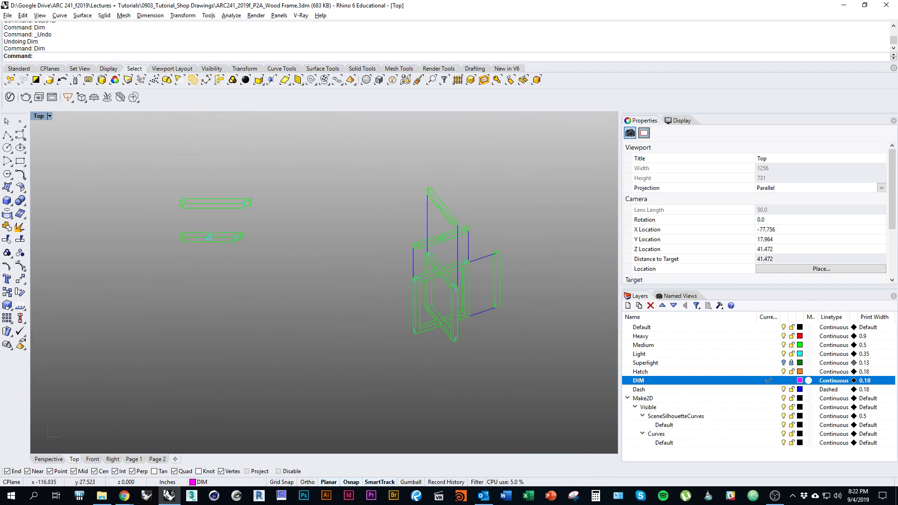
scroll(178, 247, down, 10)
right_drag(391, 265, 289, 313)
scroll(223, 296, up, 10)
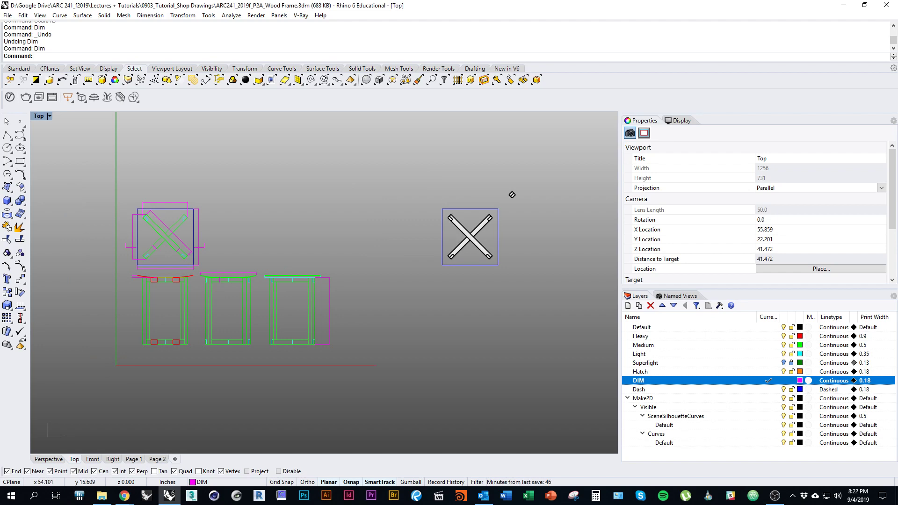
Dimension the overall seat width above the third elevation, aligning its dimension line with the middle elevation's seat dimension.
text(im)
key(Return)
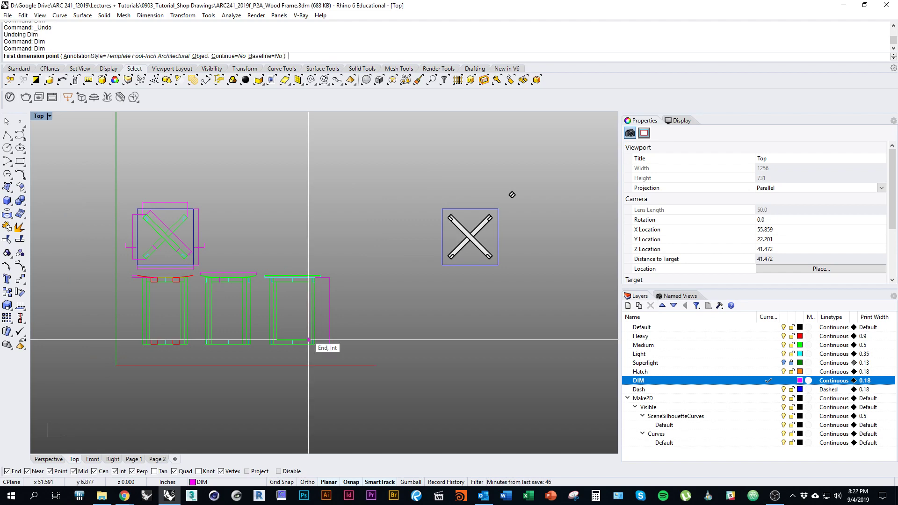
scroll(332, 286, up, 3)
scroll(337, 286, up, 6)
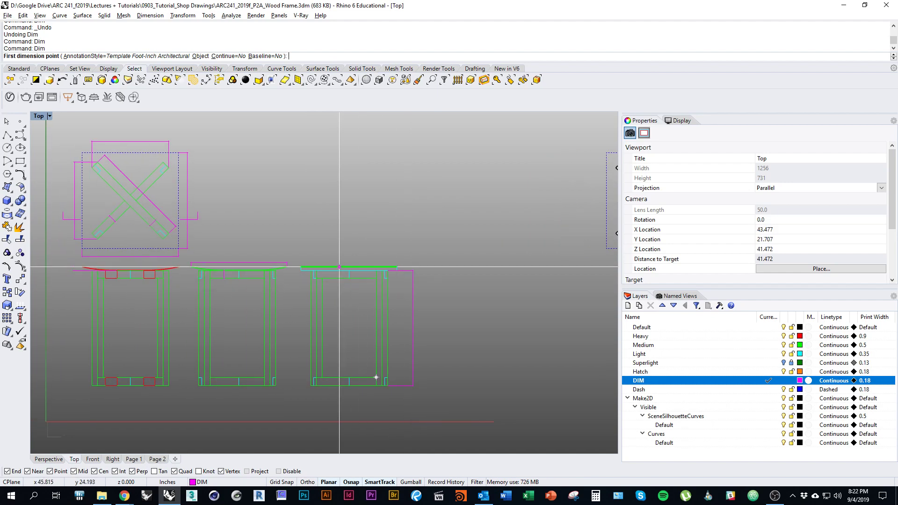
click(217, 298)
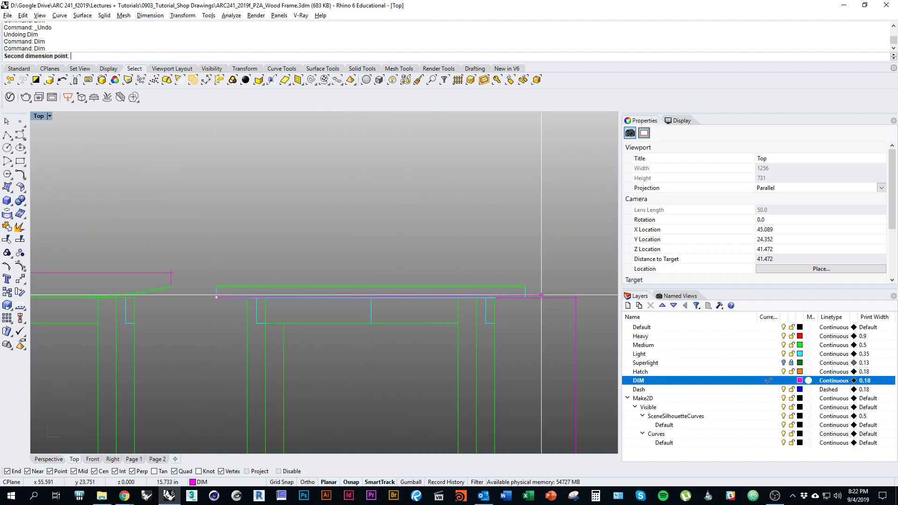
click(526, 298)
click(171, 273)
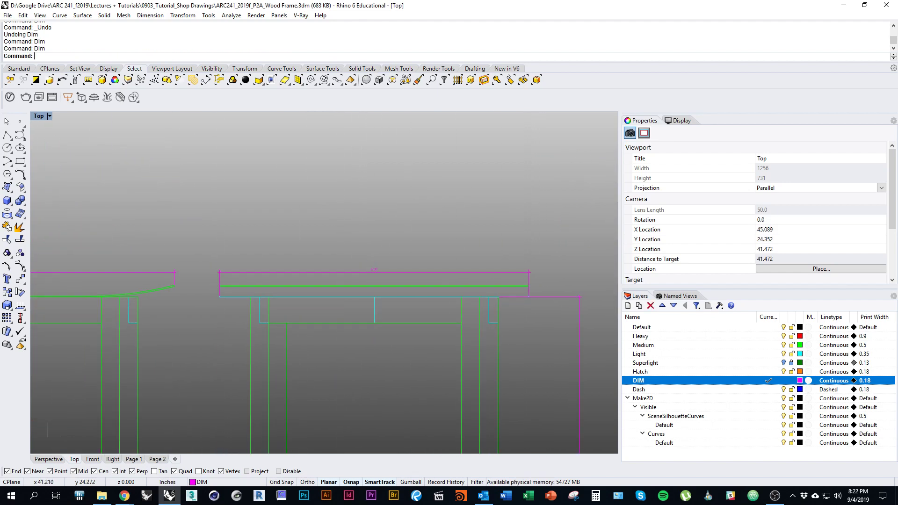
Check the plan, section and both elevations in model space for widths and heights that still lack dimensions.
right_drag(171, 272, 257, 261)
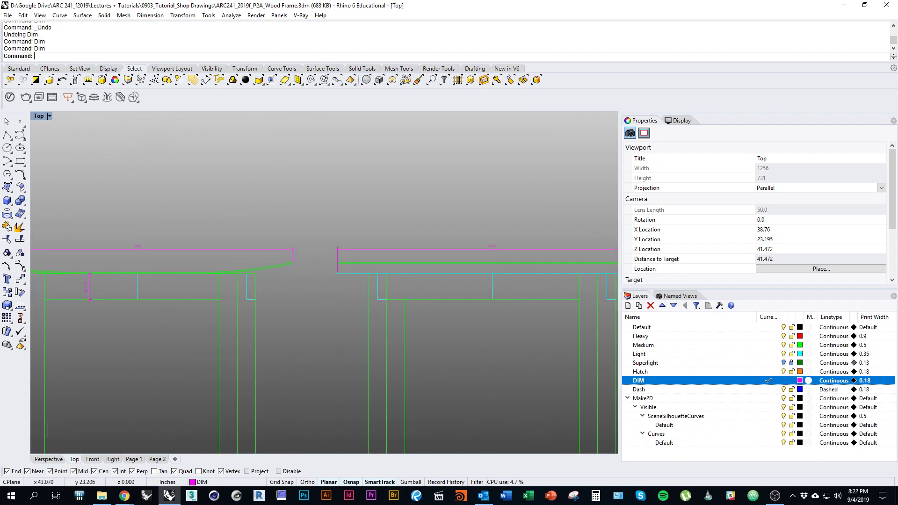
right_drag(416, 289, 276, 276)
scroll(275, 276, down, 2)
right_click(329, 311)
right_drag(329, 311, 395, 313)
scroll(356, 275, down, 2)
scroll(387, 277, down, 5)
key(Escape)
right_drag(362, 274, 356, 305)
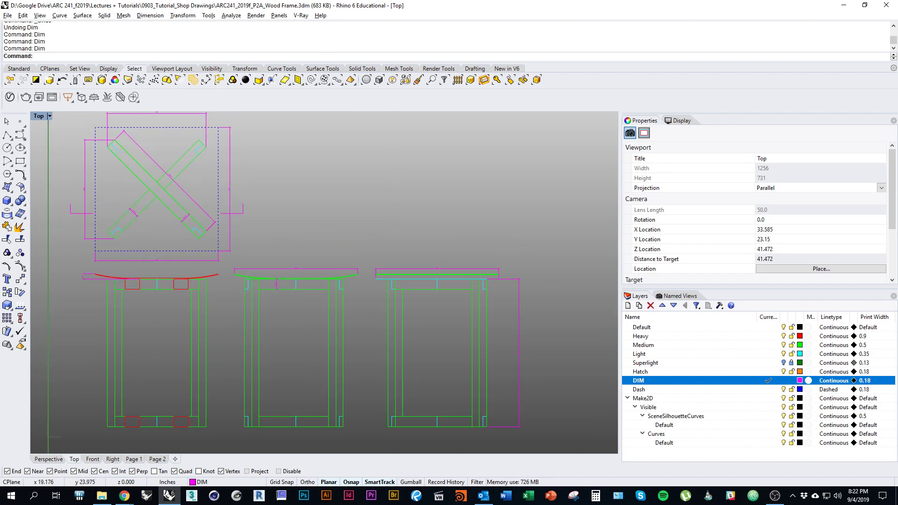
right_drag(265, 282, 322, 301)
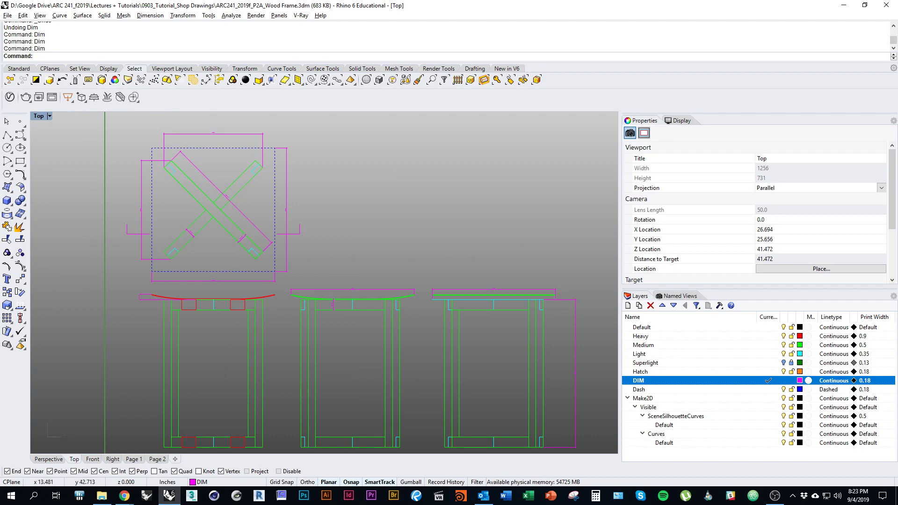
right_drag(382, 299, 359, 263)
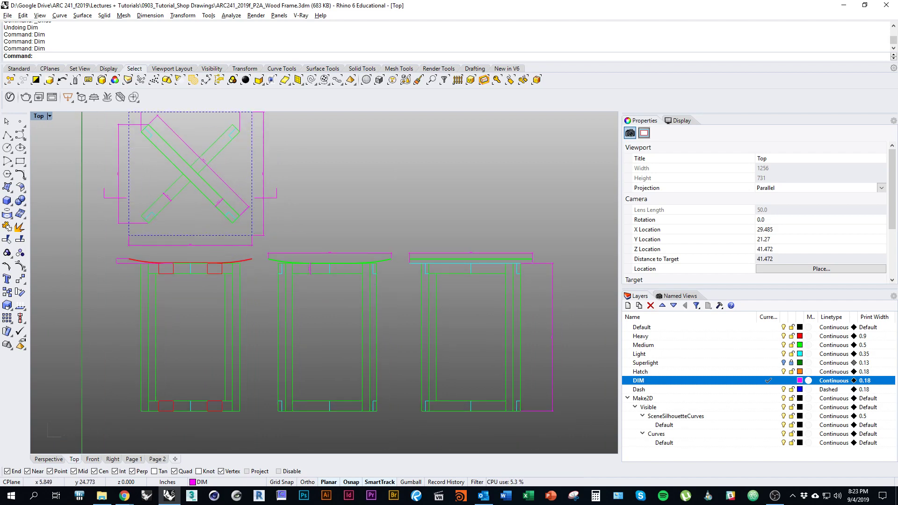
mouse_move(328, 385)
right_down()
mouse_move(356, 372)
mouse_move(323, 371)
right_up()
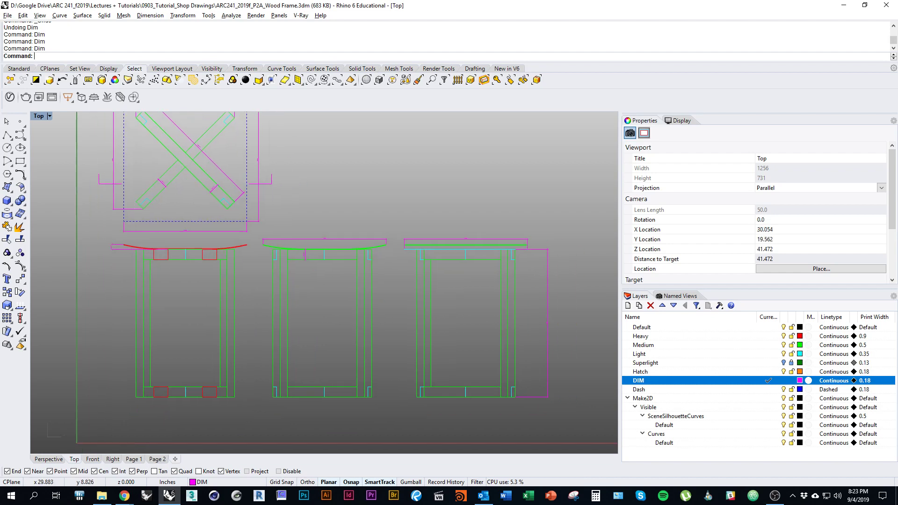
right_drag(416, 276, 387, 288)
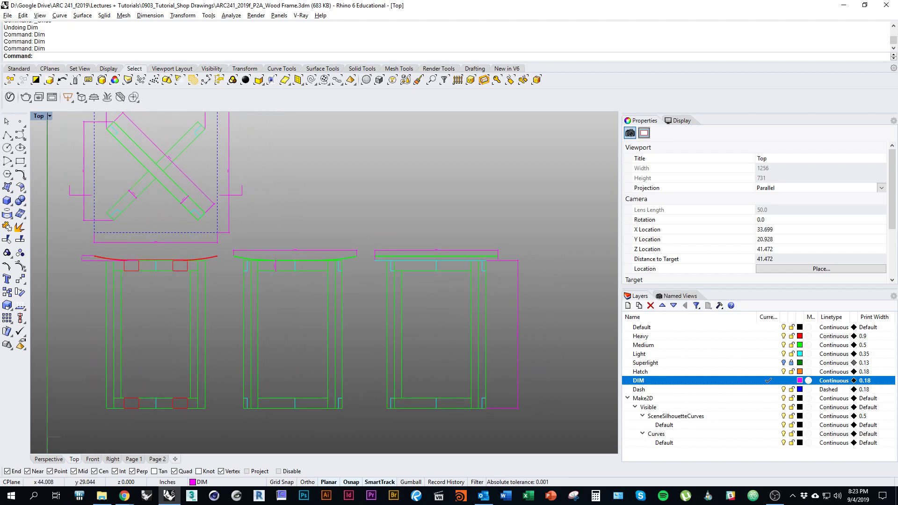
scroll(175, 246, up, 3)
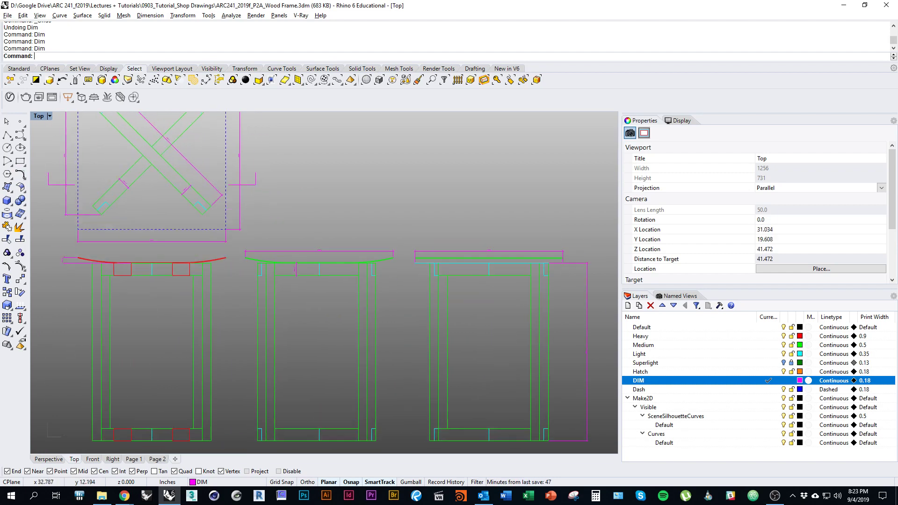
Dimension the middle elevation's overall leg width between the outer faces of its legs, placing the line below the legs.
mouse_move(344, 376)
right_down()
mouse_move(360, 402)
mouse_move(433, 309)
right_up()
key(Return)
right_drag(420, 361, 379, 373)
click(304, 334)
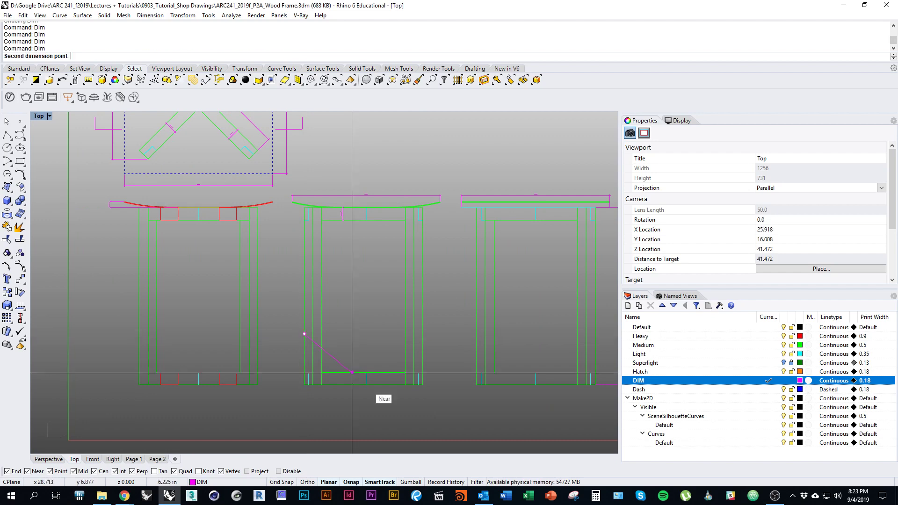
click(423, 334)
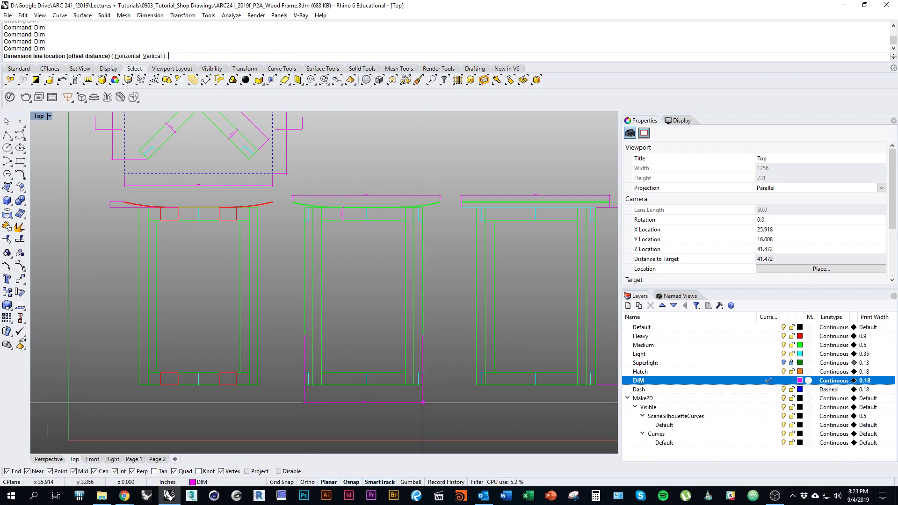
click(423, 403)
On Page 1, extend the detail view's lower edge down to the title block border so the leg width dimension fits.
scroll(423, 402, down, 3)
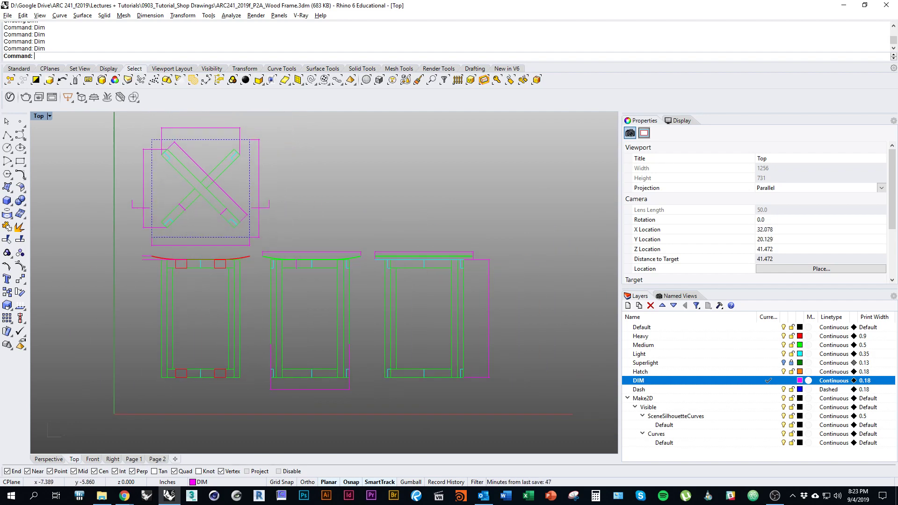
click(157, 460)
click(135, 459)
scroll(411, 397, down, 4)
right_drag(435, 426, 277, 337)
click(319, 408)
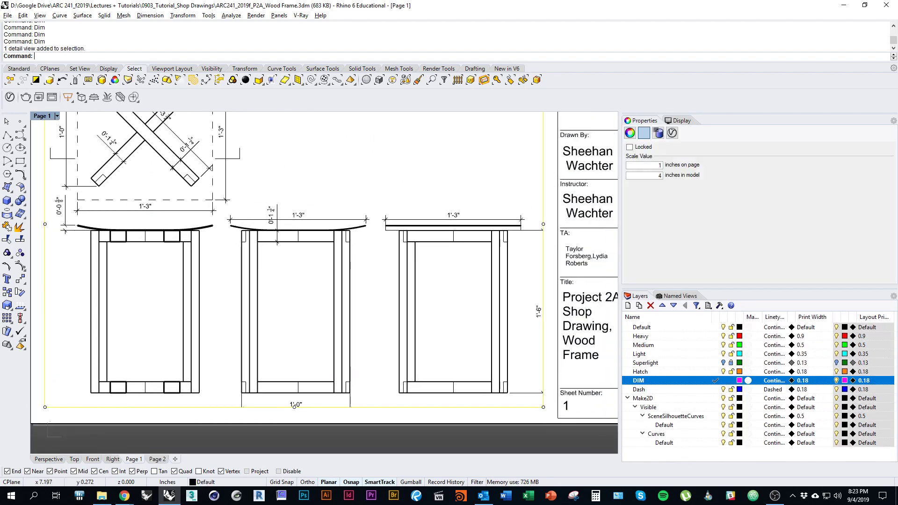
mouse_move(294, 408)
mouse_down()
mouse_move(294, 423)
mouse_move(294, 416)
mouse_up()
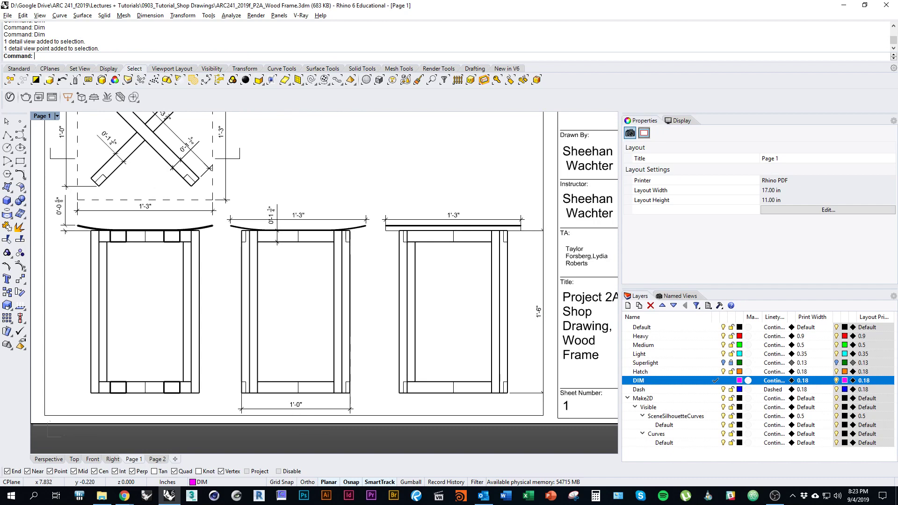
Inside the Page 1 detail, delete the middle elevation's top rail depth dimension whose text overlaps the seat width dimension.
scroll(374, 401, down, 4)
scroll(311, 294, up, 9)
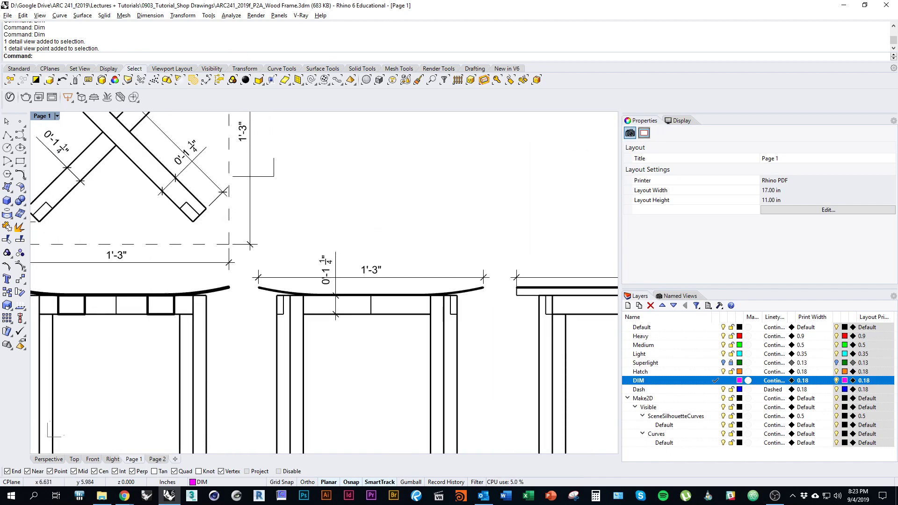
scroll(52, 435, down, 5)
scroll(54, 437, up, 3)
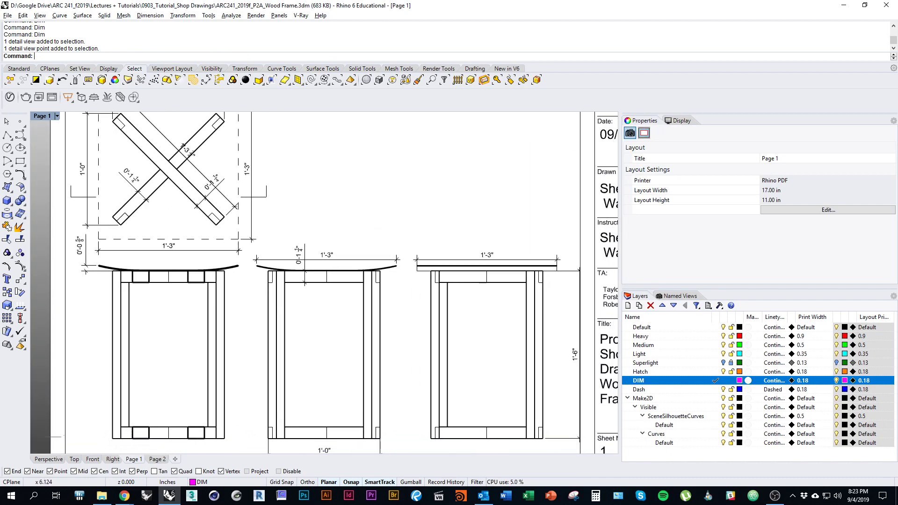
scroll(296, 280, up, 3)
right_drag(297, 280, 310, 274)
double_click(312, 264)
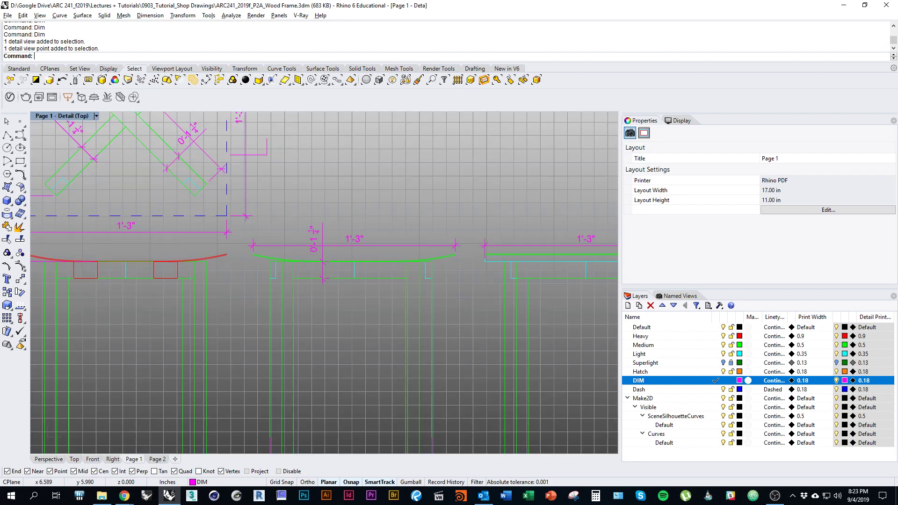
click(323, 270)
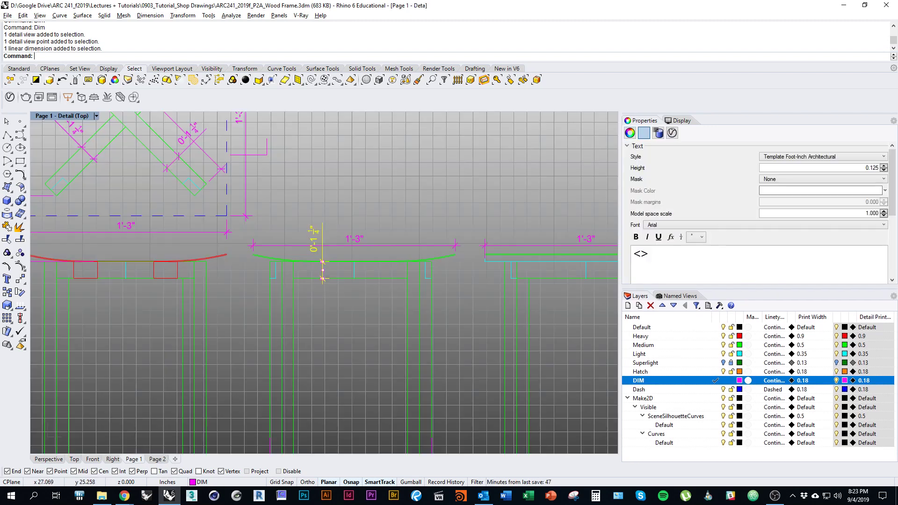
key(Return)
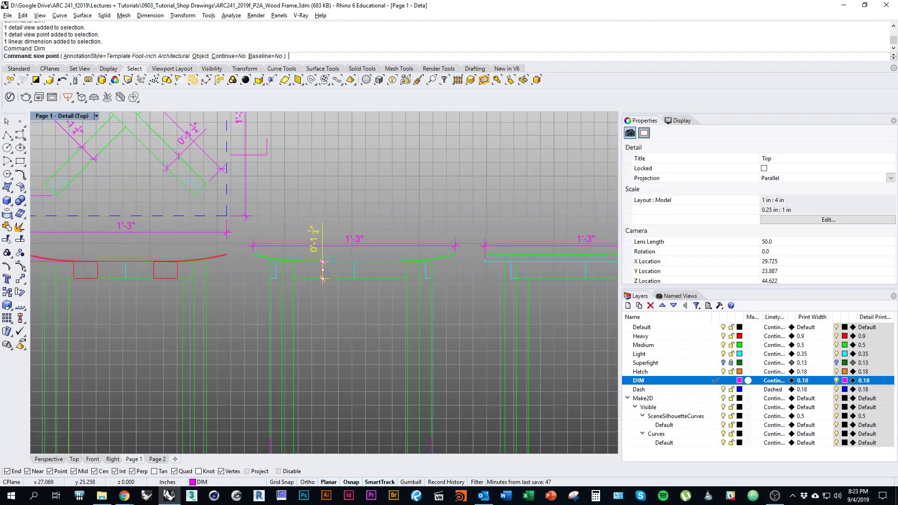
key(Escape)
text(Delete)
key(Return)
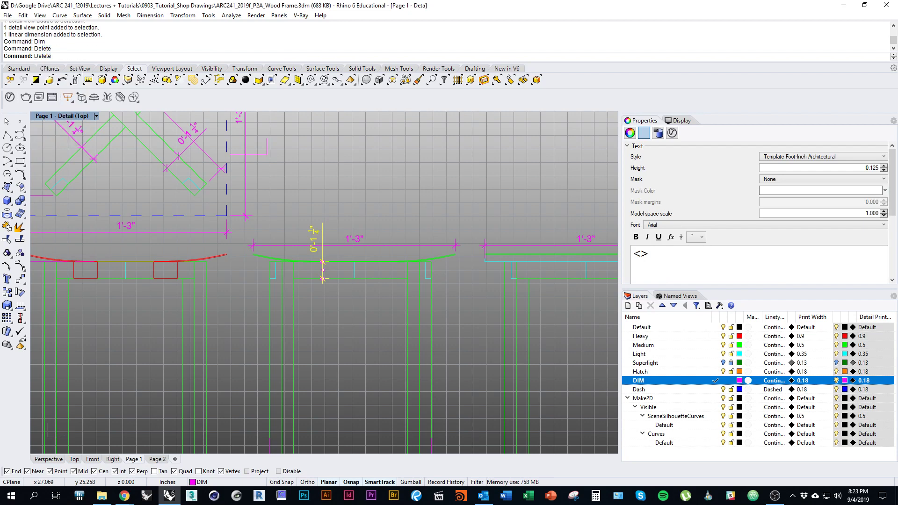
Dimension the middle elevation's top rail depth again, placing the text below the rail, and return to the layout.
text(im)
key(Return)
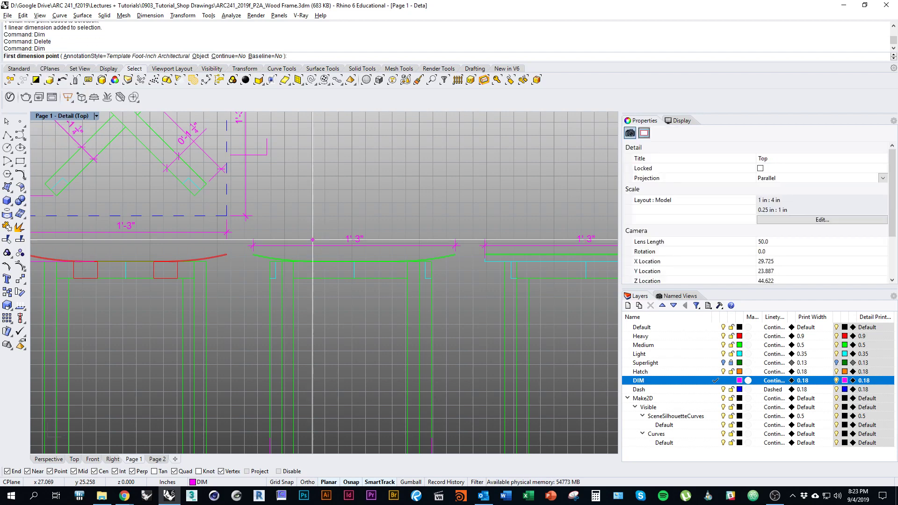
click(323, 272)
click(325, 279)
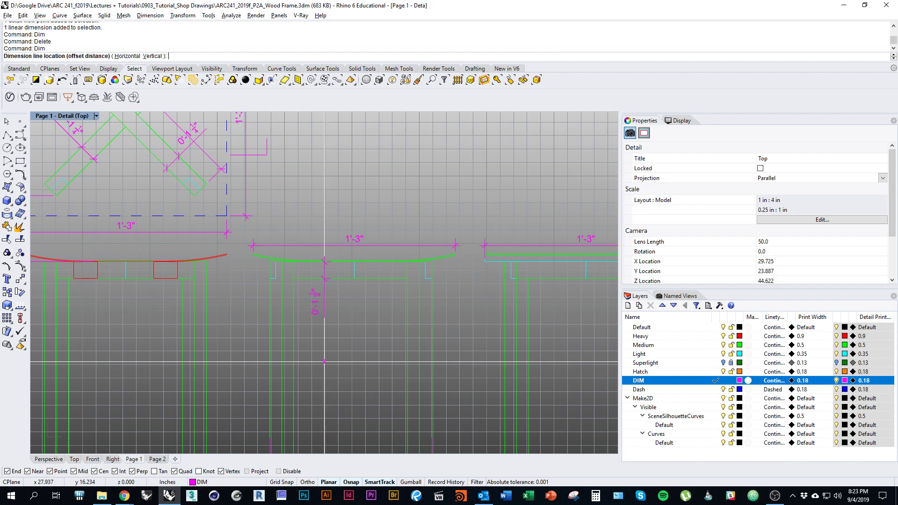
click(320, 362)
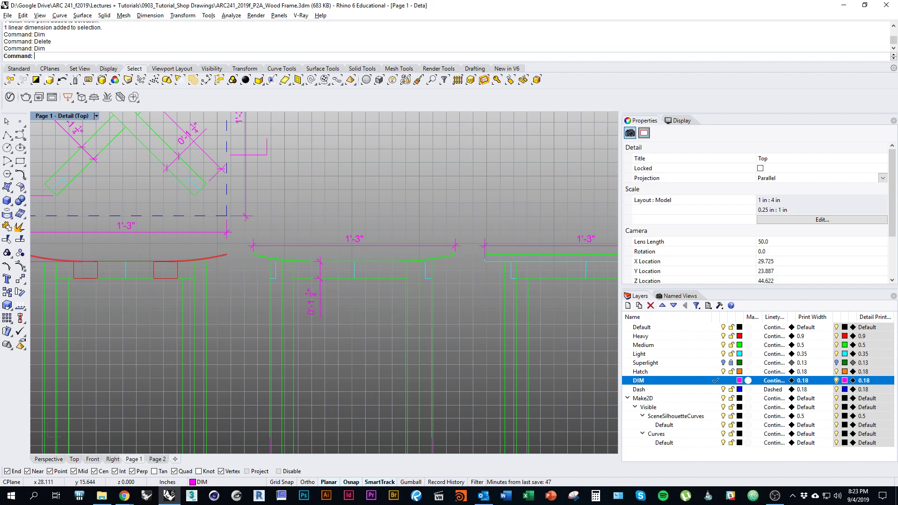
scroll(305, 282, down, 2)
right_drag(323, 301, 308, 288)
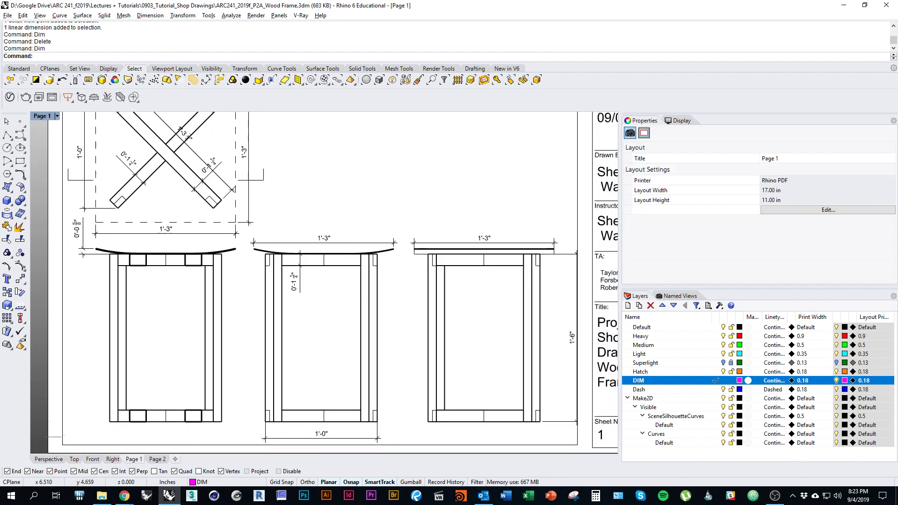
Inside the Page 1 detail, delete the plan's member width dimension near the lower-right end of the X frame.
right_drag(196, 231, 259, 317)
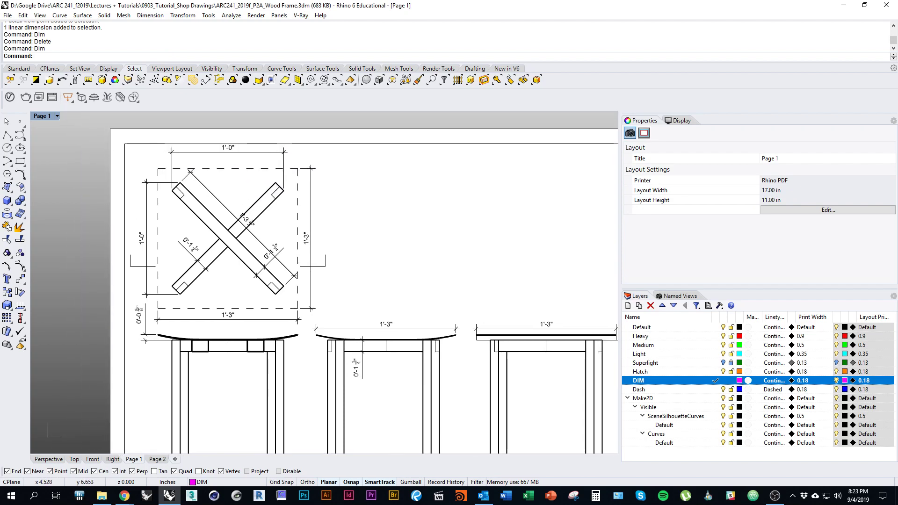
right_drag(264, 275, 279, 275)
scroll(279, 275, up, 1)
double_click(281, 272)
click(288, 250)
text(D)
key(Return)
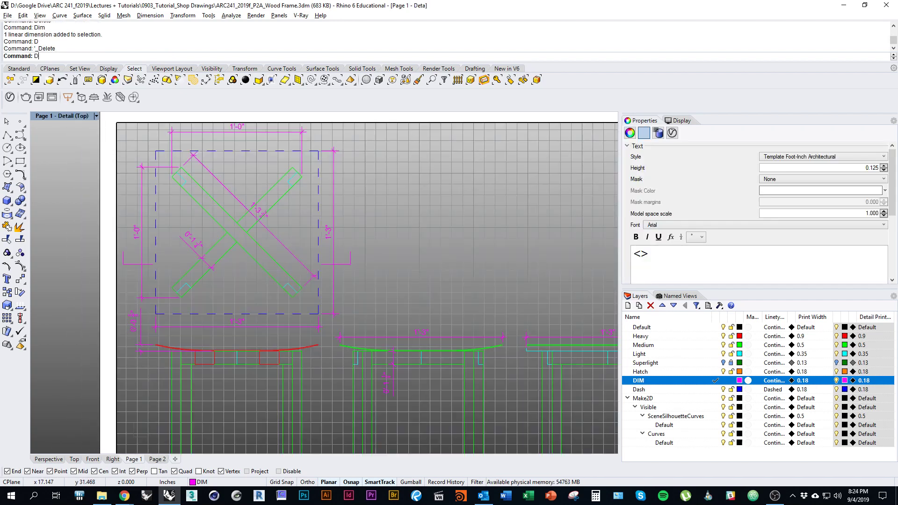
text(Dim)
key(Return)
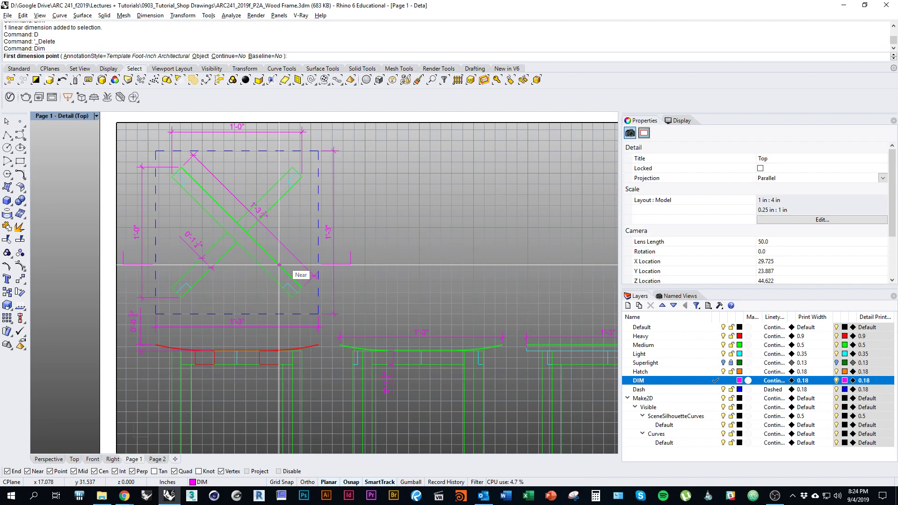
click(278, 264)
click(268, 274)
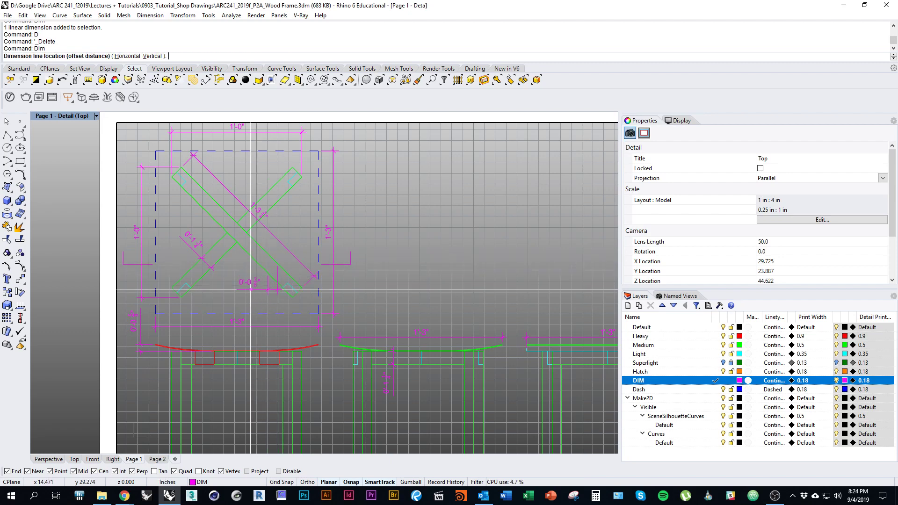
key(Escape)
Add an aligned dimension across the plan's lower-right frame member, placing its text on the lower-left side, and leave the detail.
text(DimAlin)
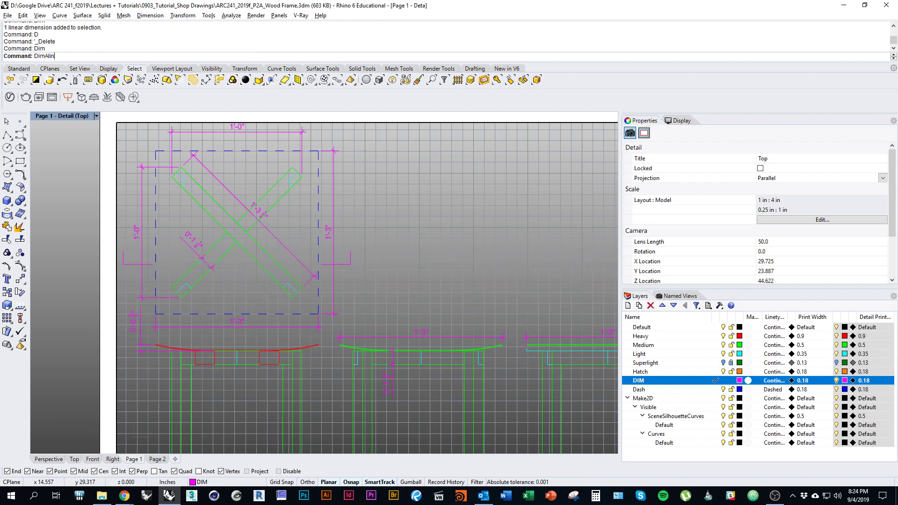
key(BackSpace)
text(gned)
key(Return)
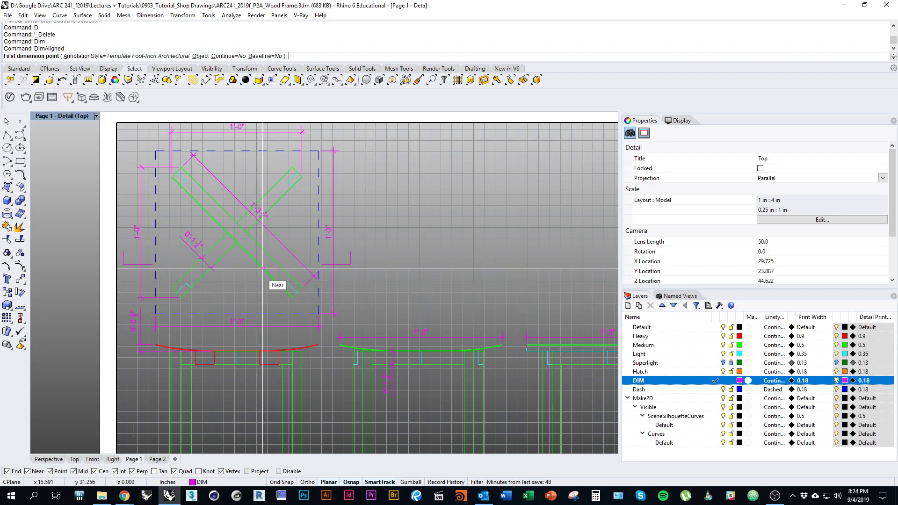
click(273, 258)
click(264, 269)
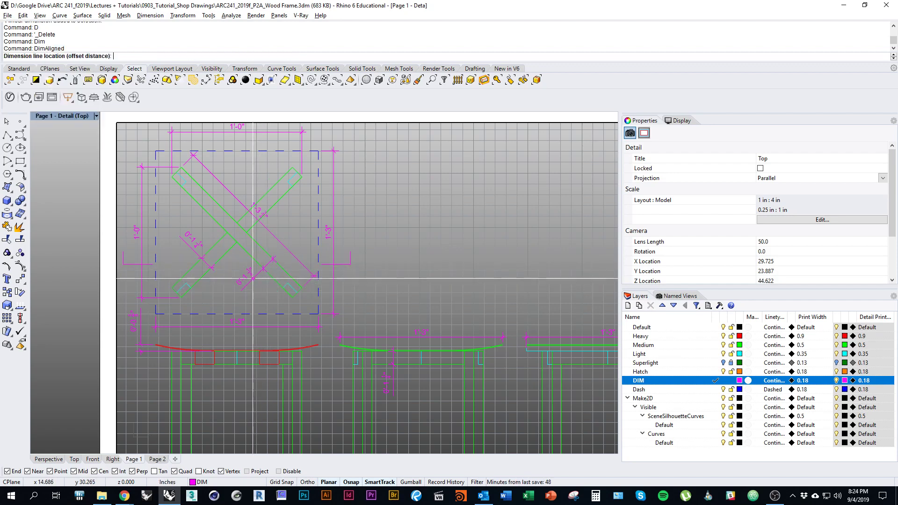
double_click(72, 172)
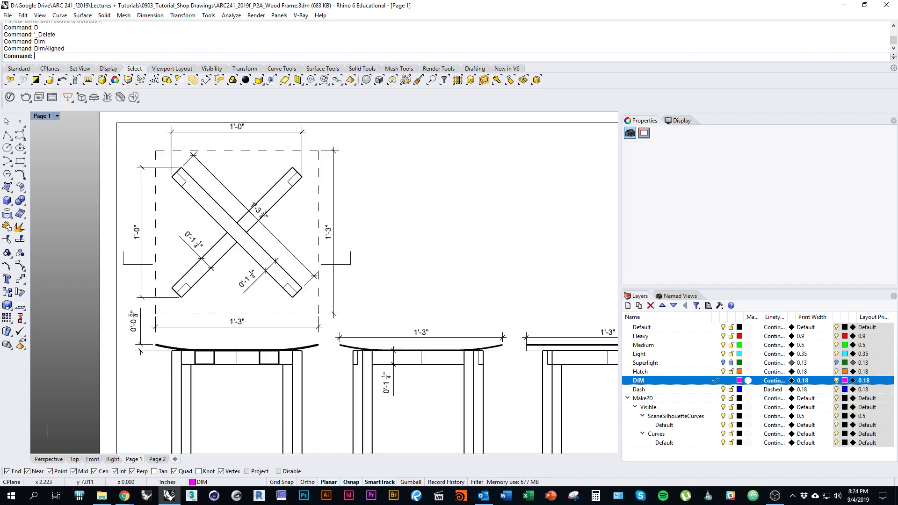
Widen the Page 1 detail view by moving its right border outward so the right elevation's height dimension is not cut off.
scroll(71, 172, down, 6)
right_drag(329, 258, 373, 307)
click(366, 195)
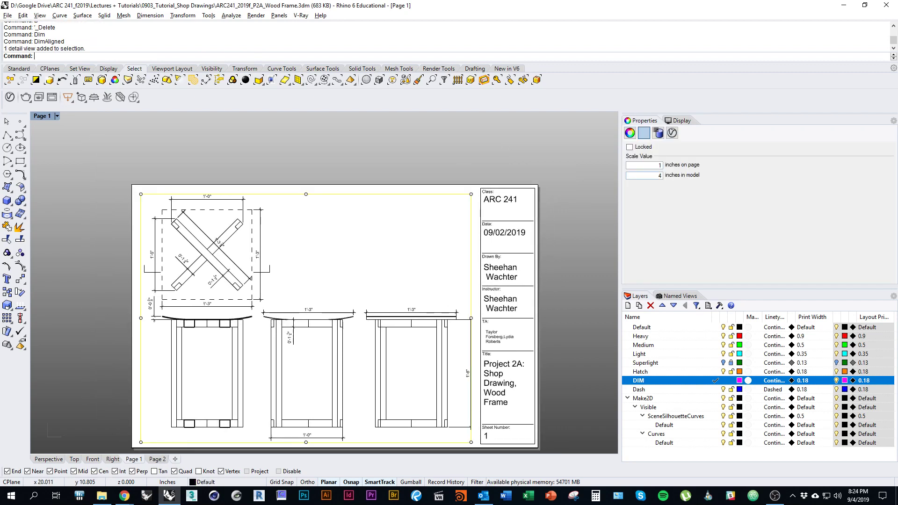
right_drag(415, 248, 428, 203)
click(428, 202)
mouse_move(353, 286)
right_down()
mouse_move(388, 297)
mouse_move(366, 278)
right_up()
right_drag(474, 357, 459, 357)
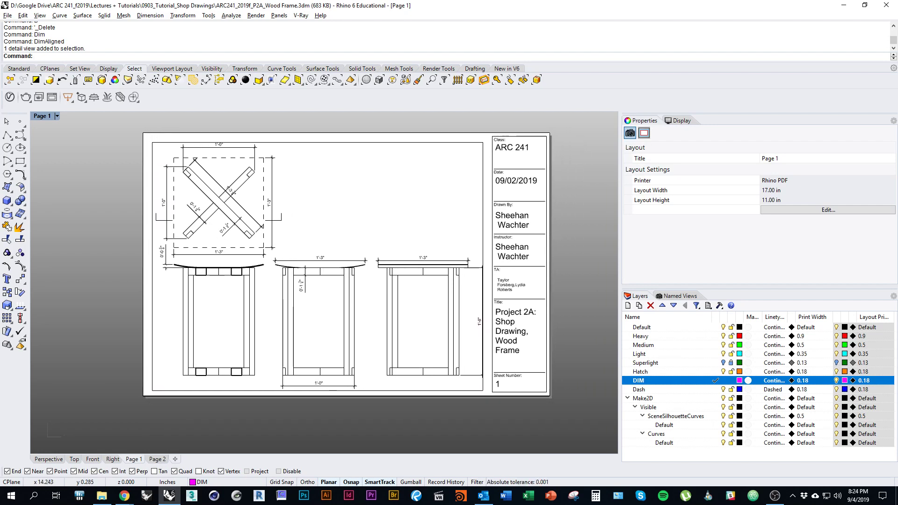
click(483, 276)
scroll(487, 278, up, 4)
drag(479, 260, 488, 262)
scroll(487, 263, up, 8)
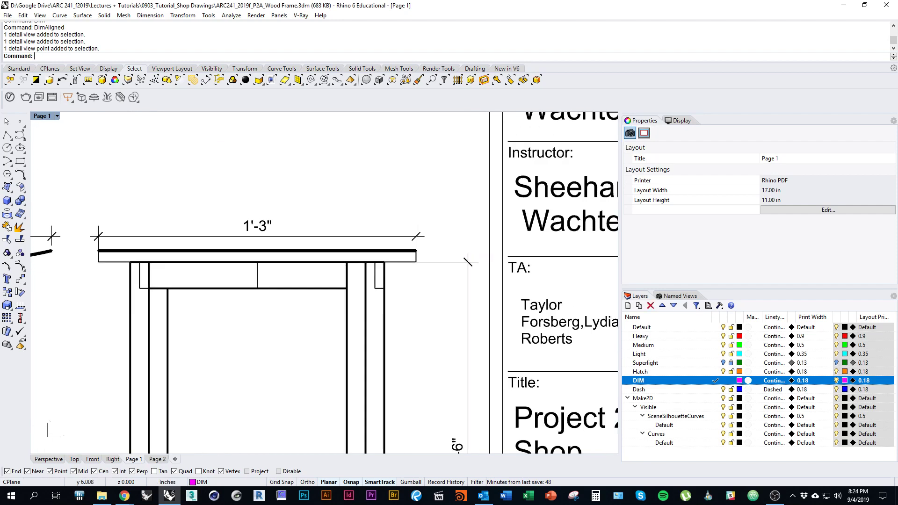
click(444, 265)
Examine the plan and elevation dimensions across the whole Page 1 sheet.
scroll(444, 264, down, 9)
scroll(480, 358, down, 3)
right_drag(431, 312, 500, 360)
scroll(250, 212, up, 9)
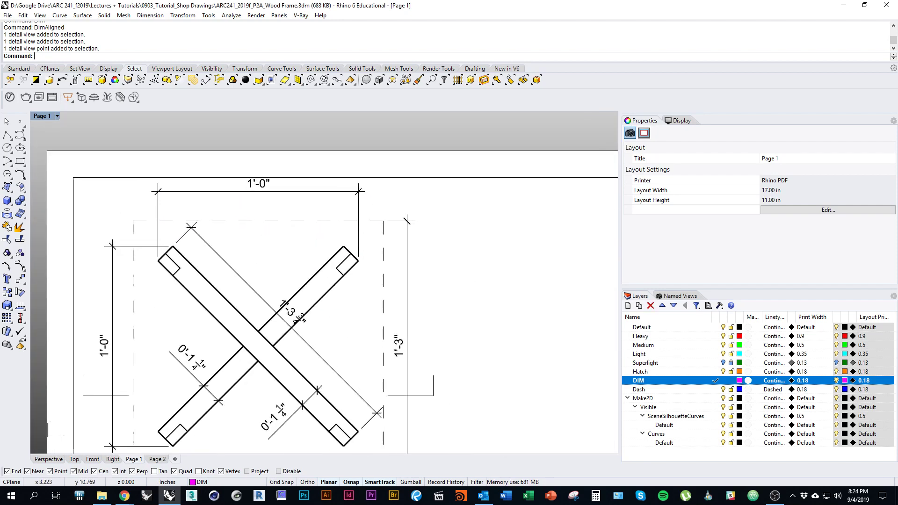
right_drag(347, 216, 240, 202)
scroll(243, 202, down, 9)
right_drag(305, 297, 337, 274)
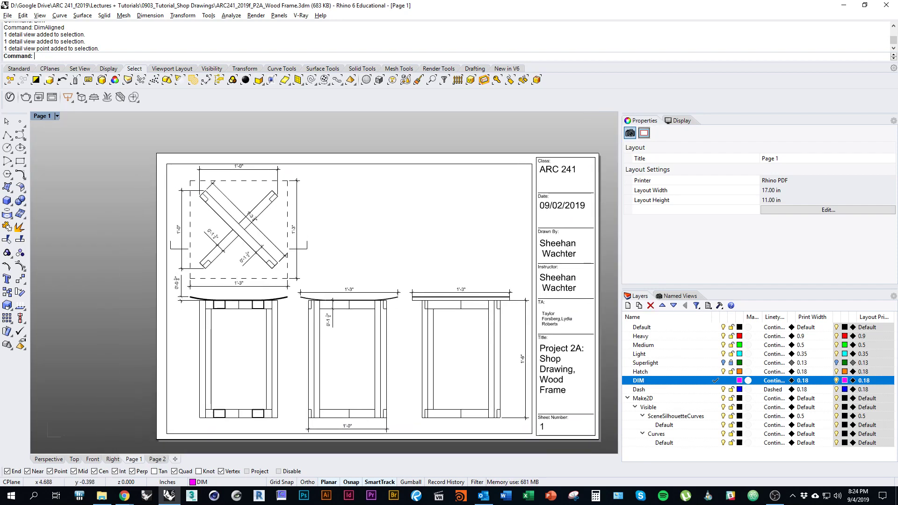
On Page 2, enter the bolt section detail and delete the seat panel's thickness dimension near the detail's right border.
click(158, 459)
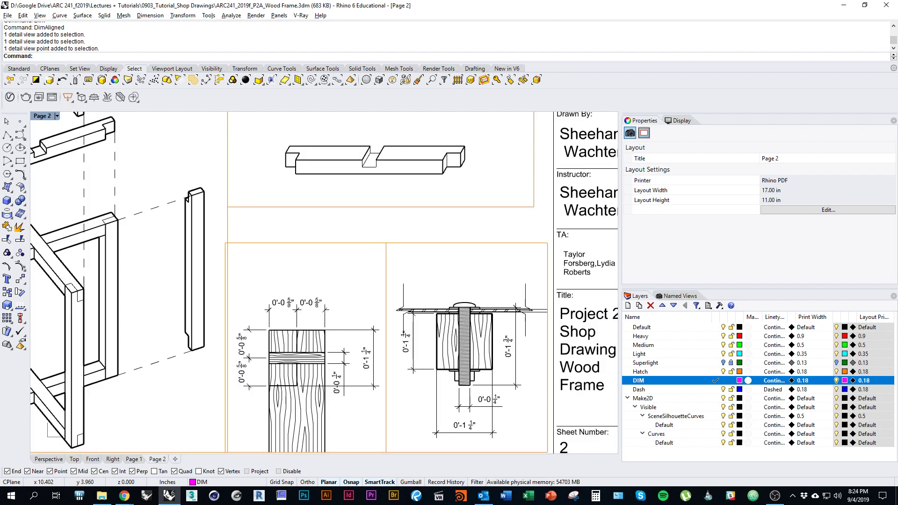
scroll(361, 319, down, 3)
right_drag(324, 325, 369, 329)
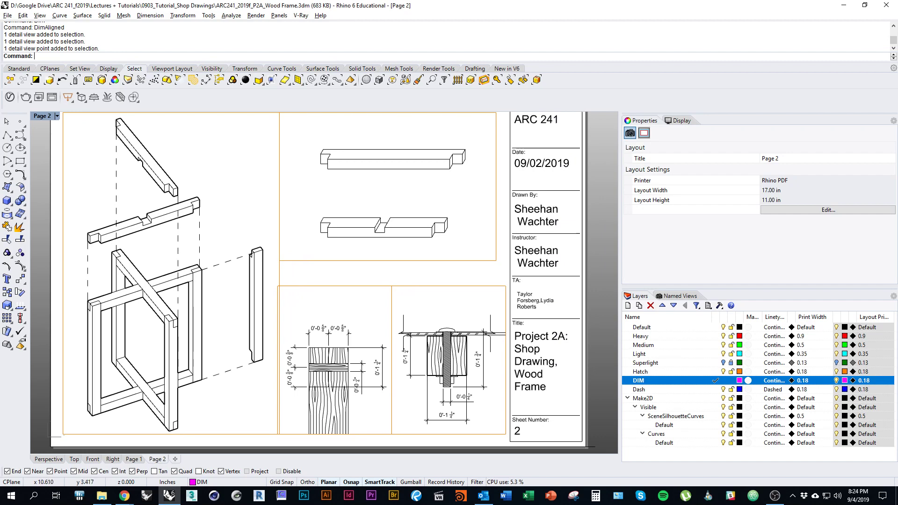
right_drag(508, 394, 462, 390)
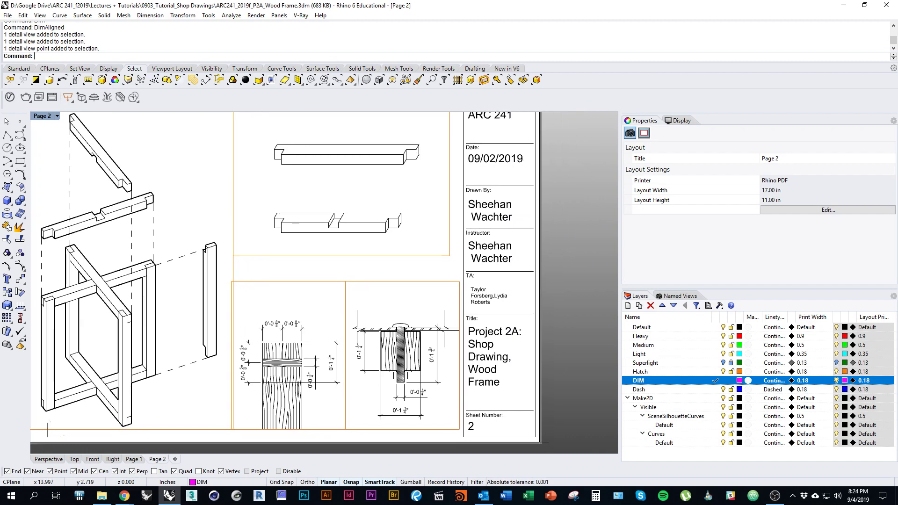
right_drag(290, 369, 368, 369)
scroll(368, 369, up, 2)
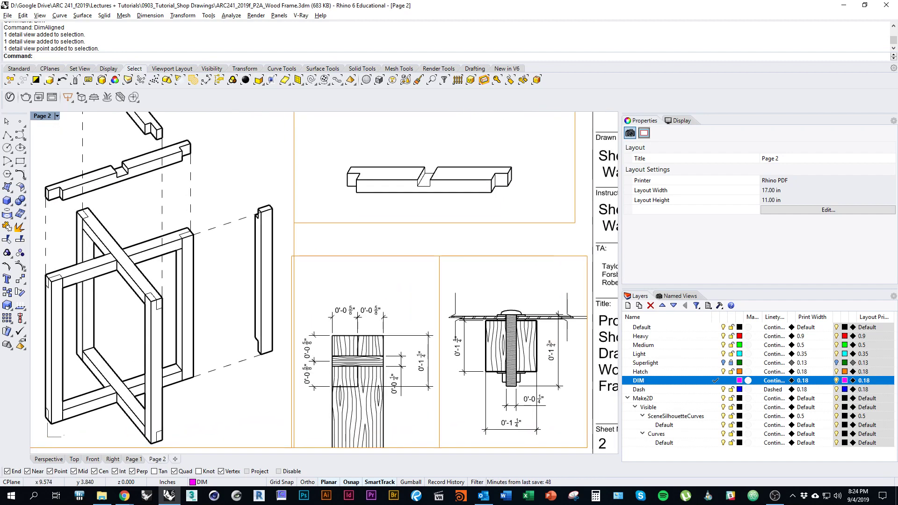
right_drag(526, 317, 419, 322)
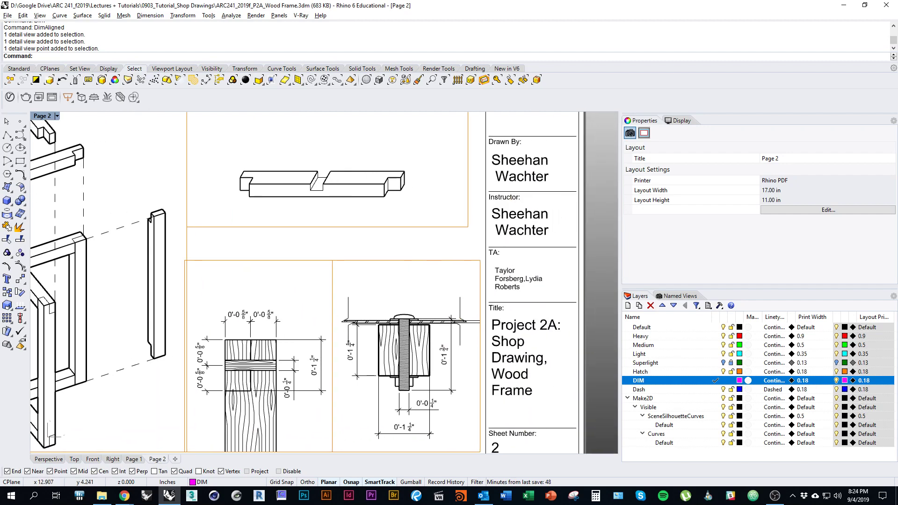
double_click(468, 323)
click(470, 323)
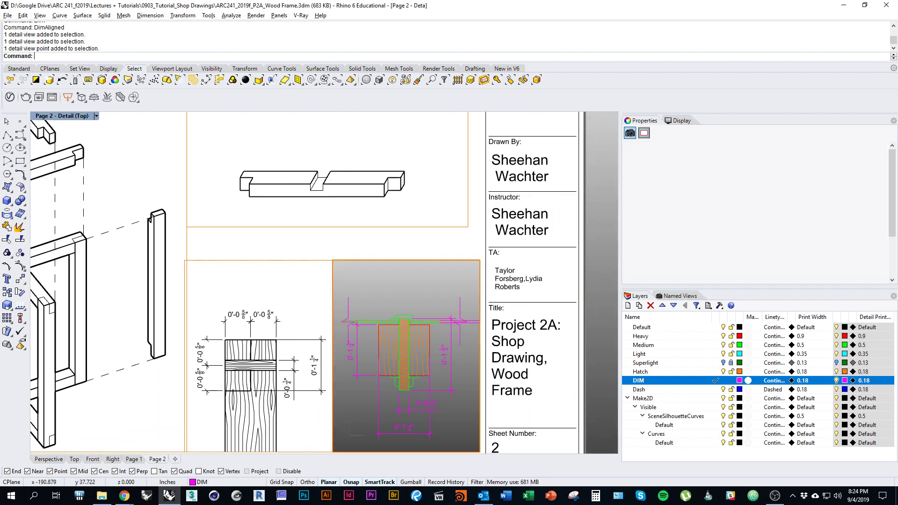
key(Delete)
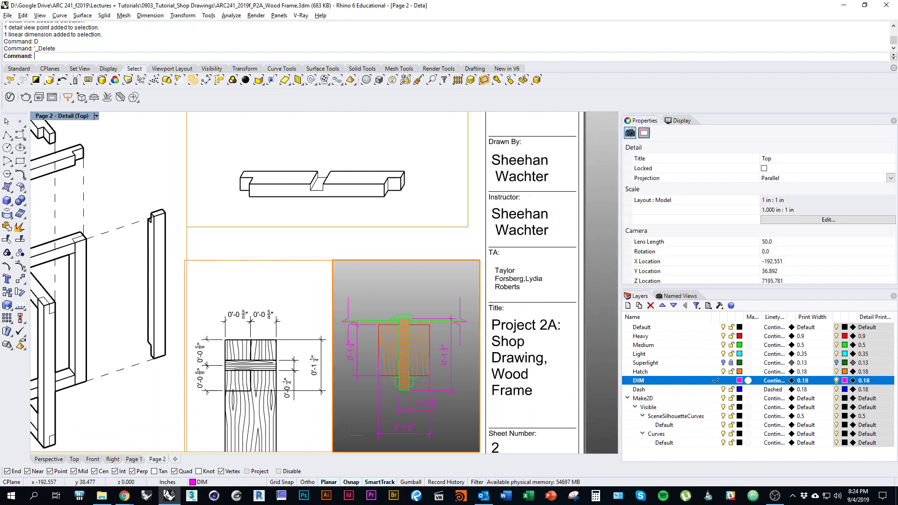
Dimension the seat panel's thickness again in the bolt section, placing the text above the panel beside the break line, and leave the detail.
double_click(406, 292)
double_click(435, 306)
key(Return)
click(437, 322)
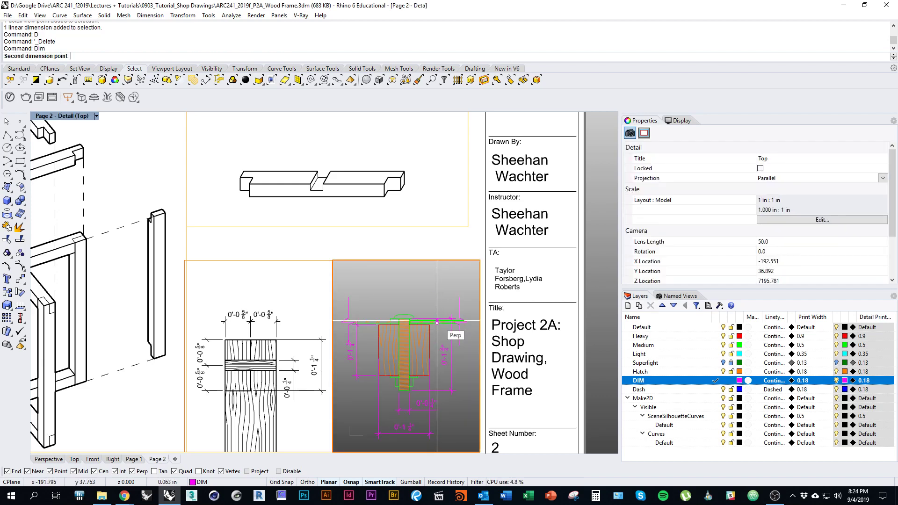
click(437, 321)
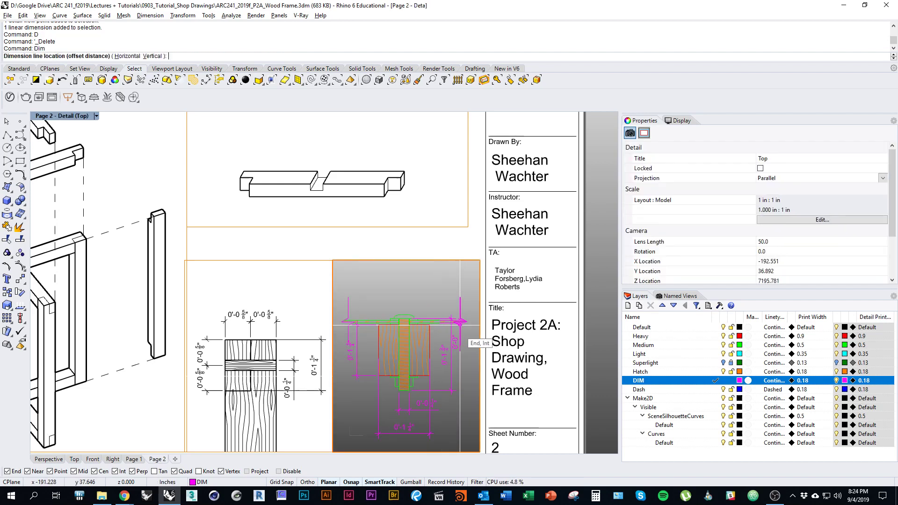
click(474, 302)
double_click(472, 345)
scroll(472, 346, up, 6)
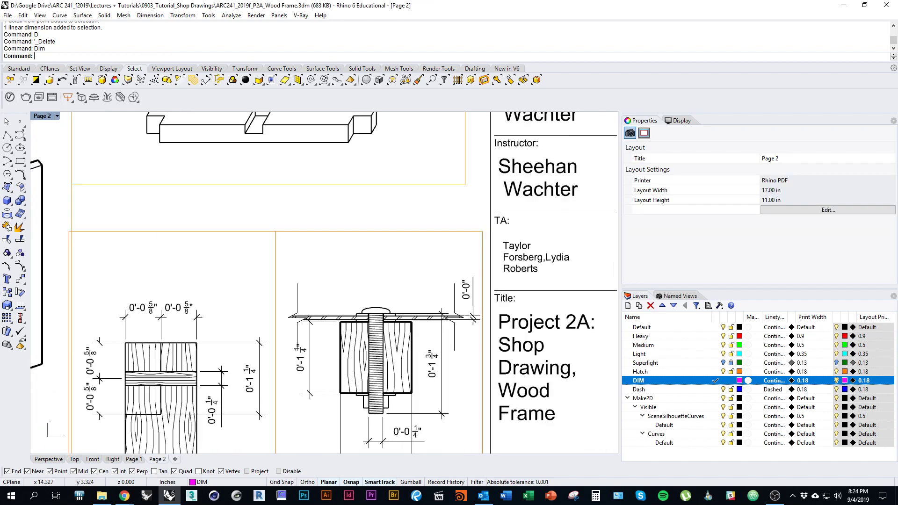
Activate the bolt connection detail and open the annotation style of the thin plate's thickness dimension for editing.
right_drag(472, 345, 465, 367)
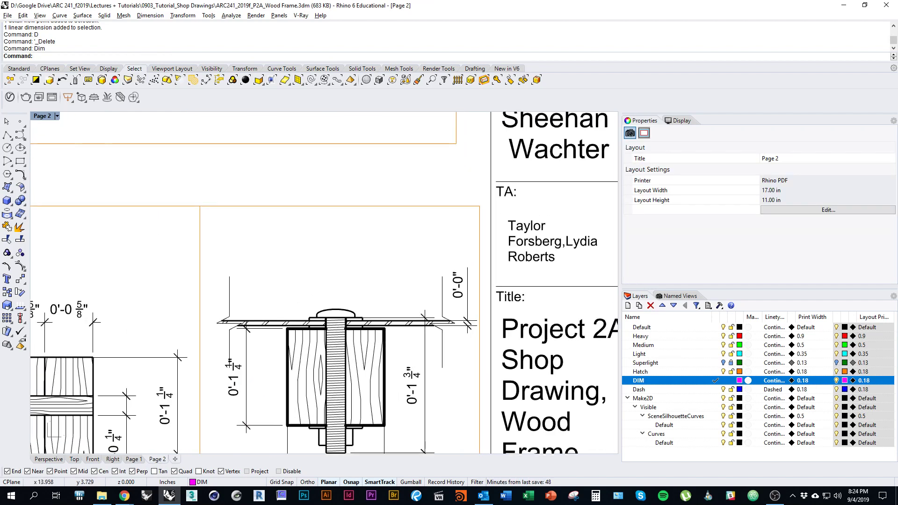
double_click(223, 430)
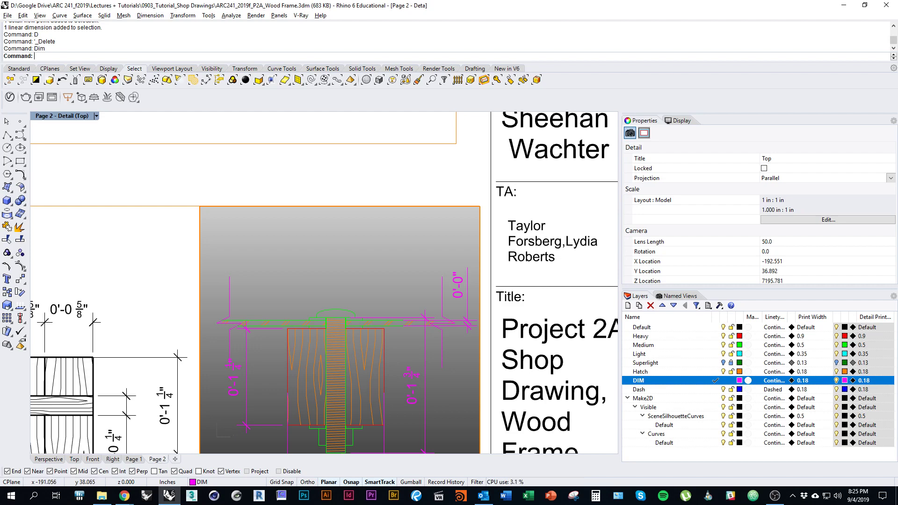
click(467, 323)
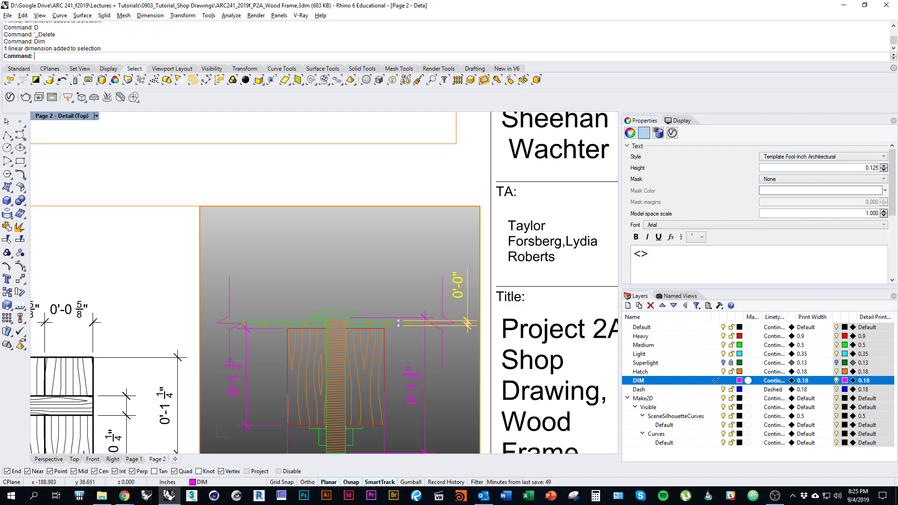
mouse_move(893, 180)
mouse_down()
mouse_move(892, 241)
mouse_move(892, 170)
mouse_up()
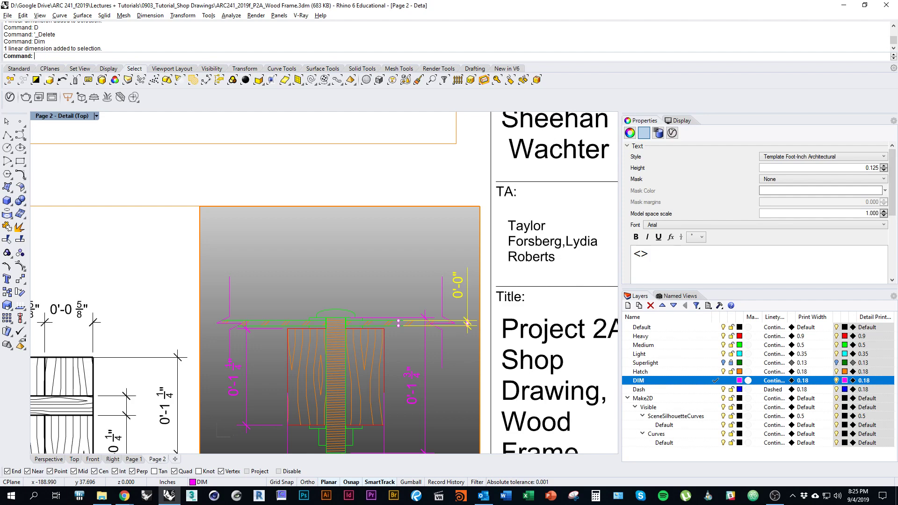
click(883, 158)
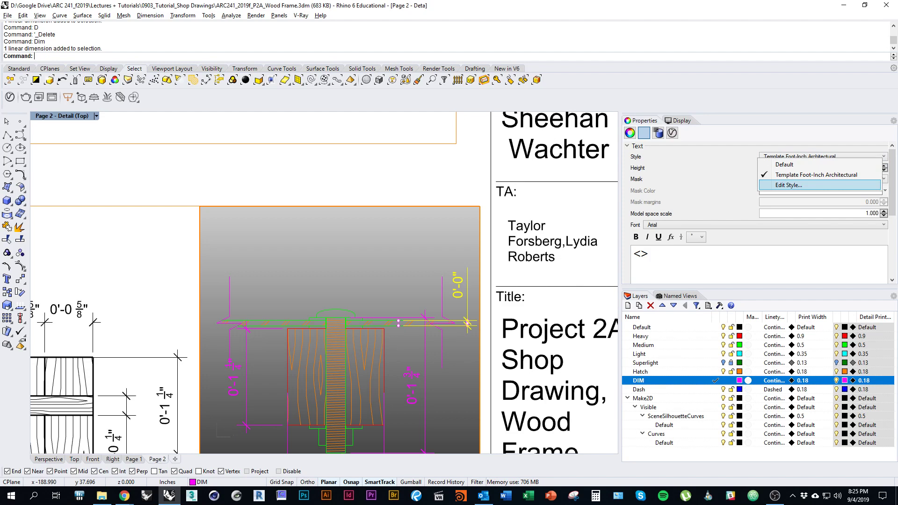
click(789, 185)
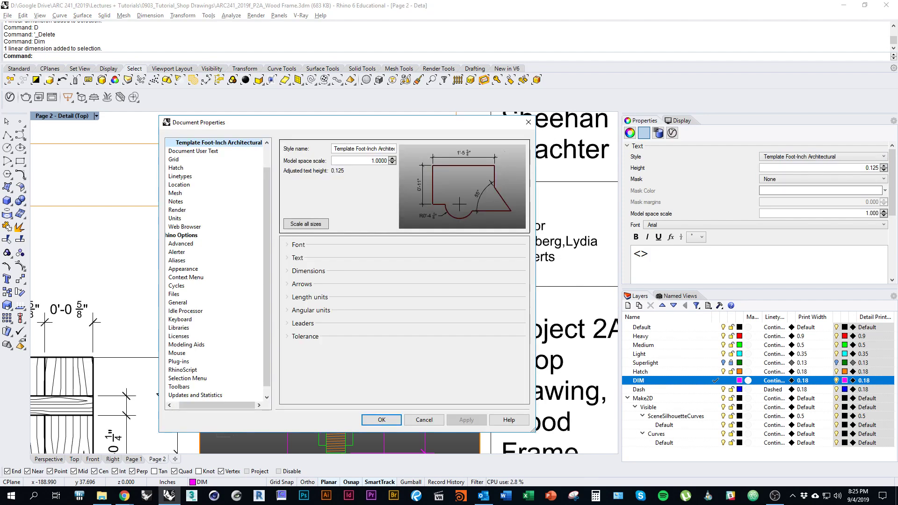
Set the Template Foot-Inch Architectural style's linear resolution to 0'-1/16" and return from the detail to the layout page.
click(298, 244)
click(298, 245)
click(305, 337)
scroll(405, 323, down, 1)
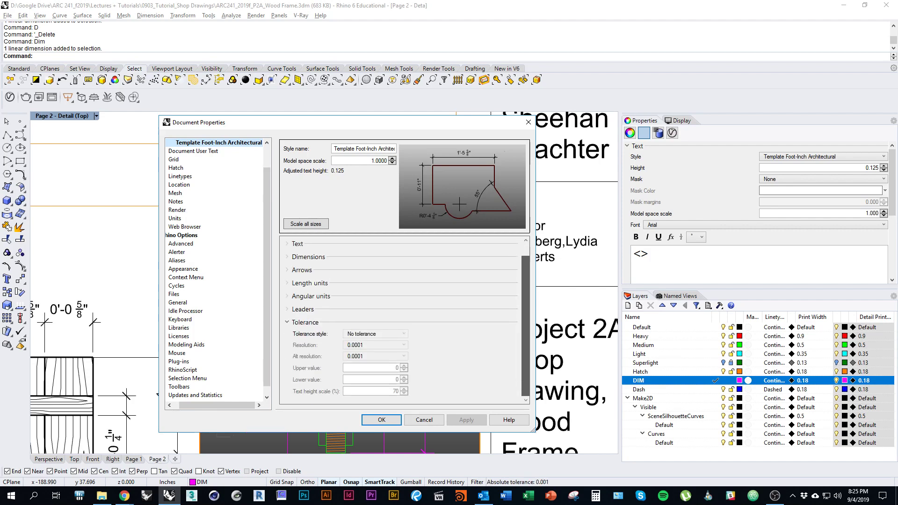
click(305, 322)
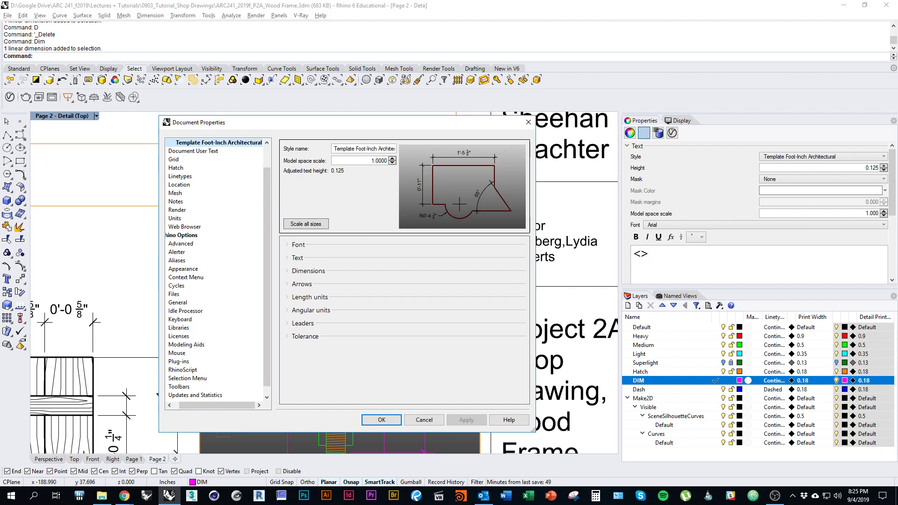
click(309, 296)
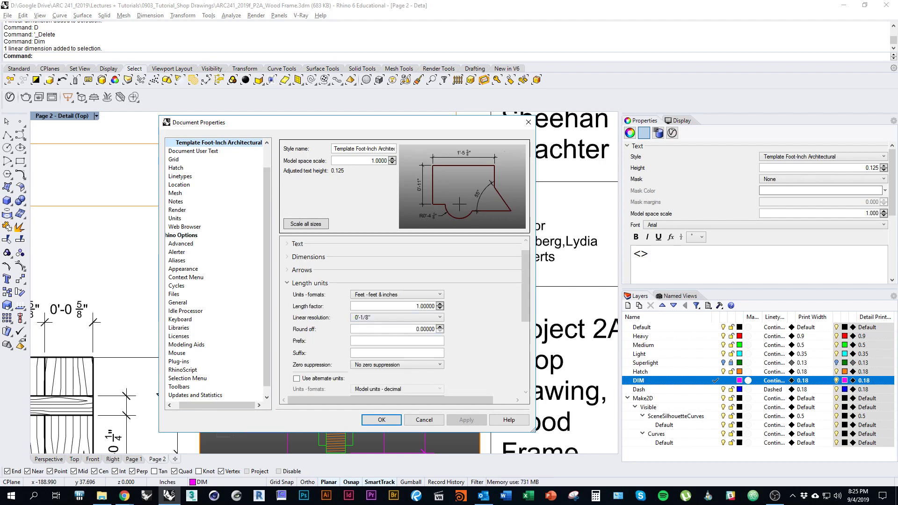
click(397, 318)
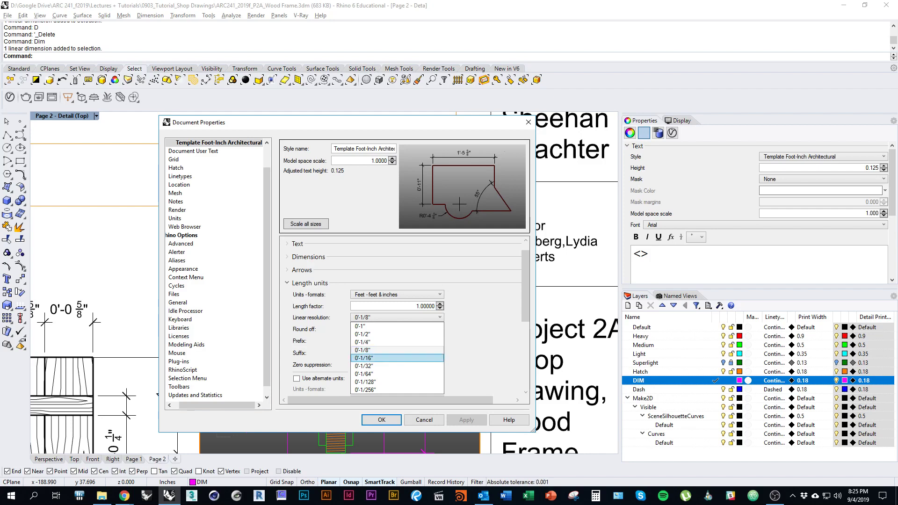
click(374, 358)
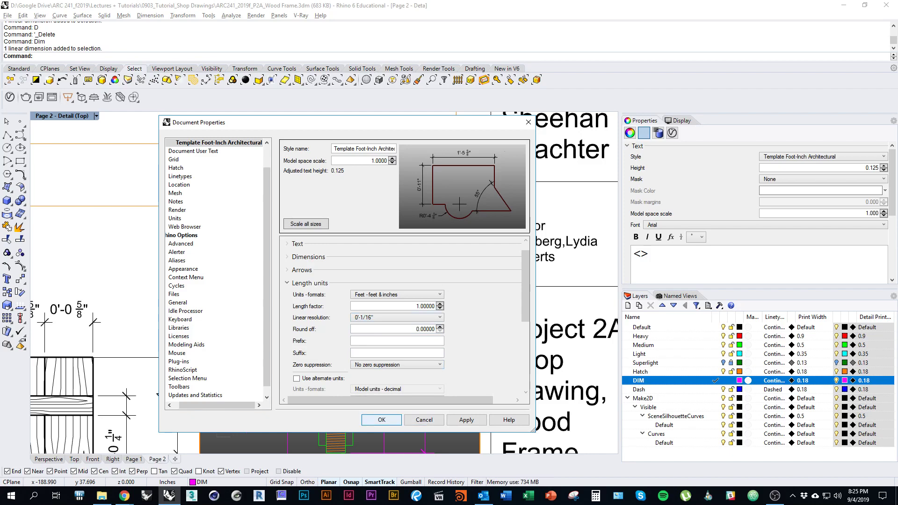
click(381, 420)
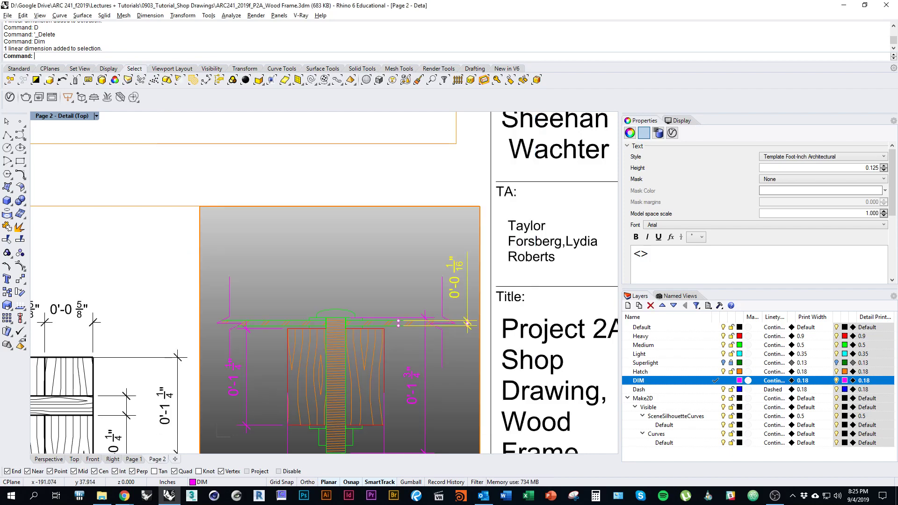
double_click(355, 174)
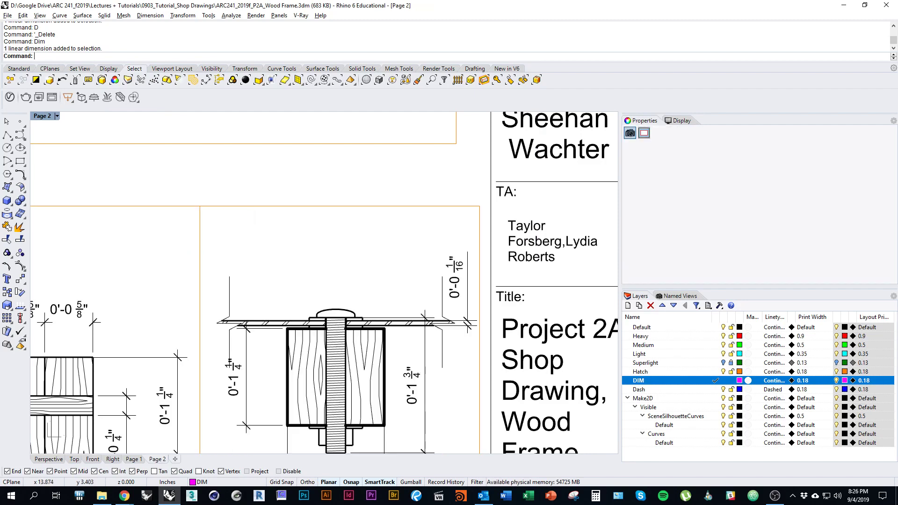
Review the layout's joint details and the two undimensioned beam drawings above them.
right_drag(389, 390, 377, 339)
scroll(378, 340, down, 2)
right_drag(377, 307, 441, 275)
scroll(418, 282, down, 2)
mouse_move(321, 326)
right_down()
mouse_move(438, 349)
mouse_move(437, 327)
mouse_move(329, 338)
mouse_move(354, 343)
right_up()
scroll(390, 344, down, 2)
scroll(392, 344, up, 4)
scroll(437, 327, down, 4)
right_drag(294, 239, 314, 361)
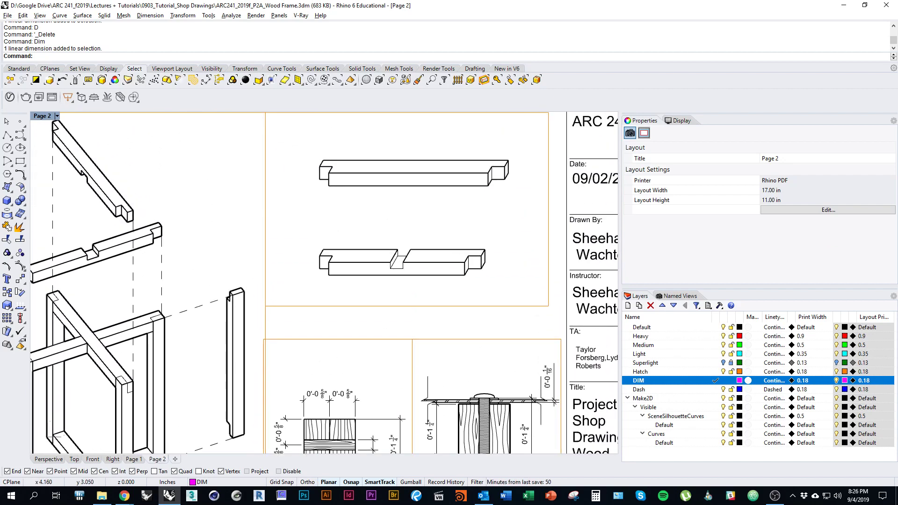
In the Top view, dimension the vertical offset between the front and back lower corners of the upper beam's right-hand tenon.
click(74, 460)
right_drag(287, 273, 325, 318)
scroll(324, 318, down, 10)
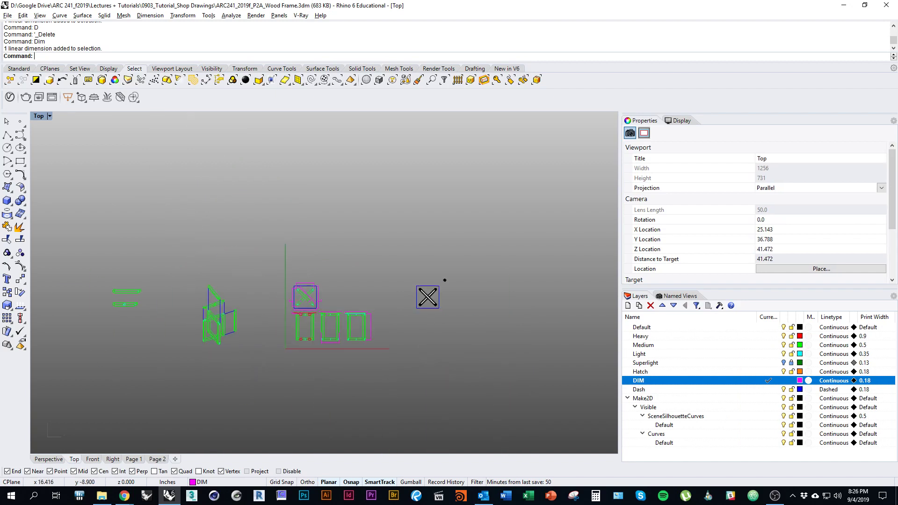
right_drag(231, 351, 378, 355)
scroll(281, 294, up, 17)
right_drag(320, 294, 396, 283)
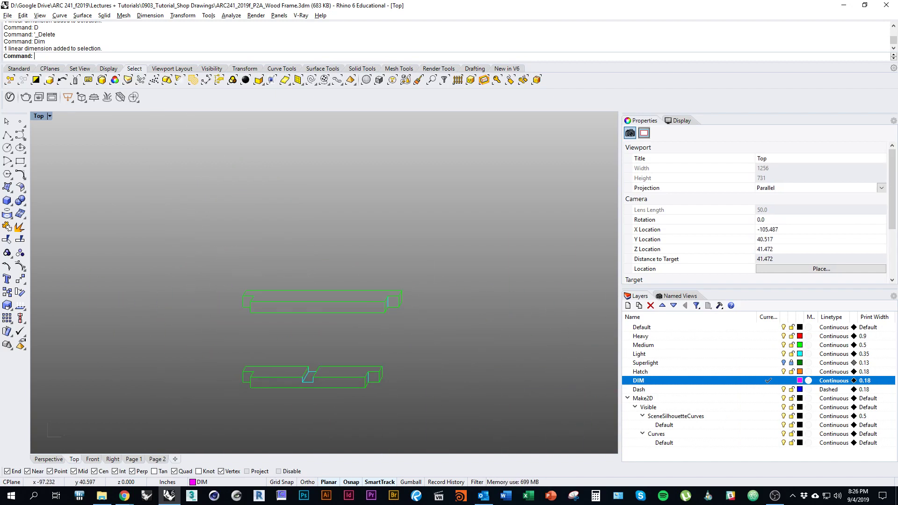
key(Return)
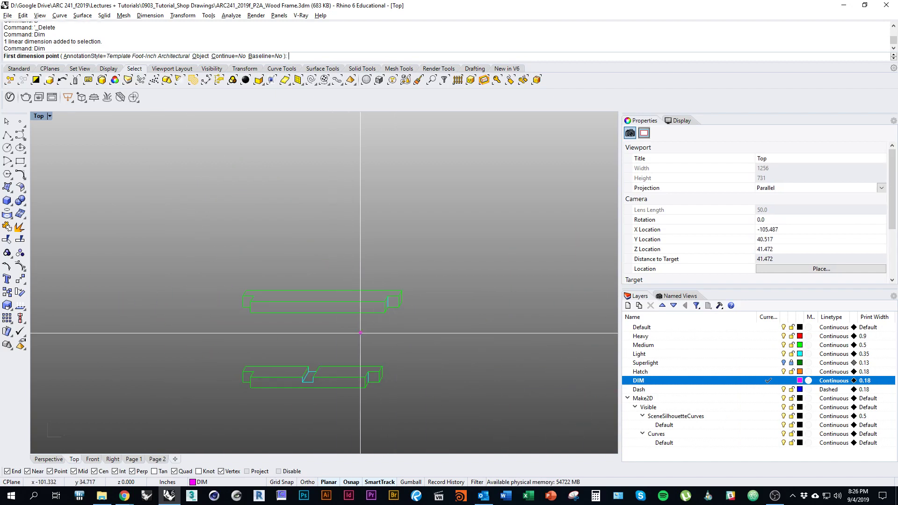
scroll(401, 322, up, 8)
scroll(363, 316, up, 3)
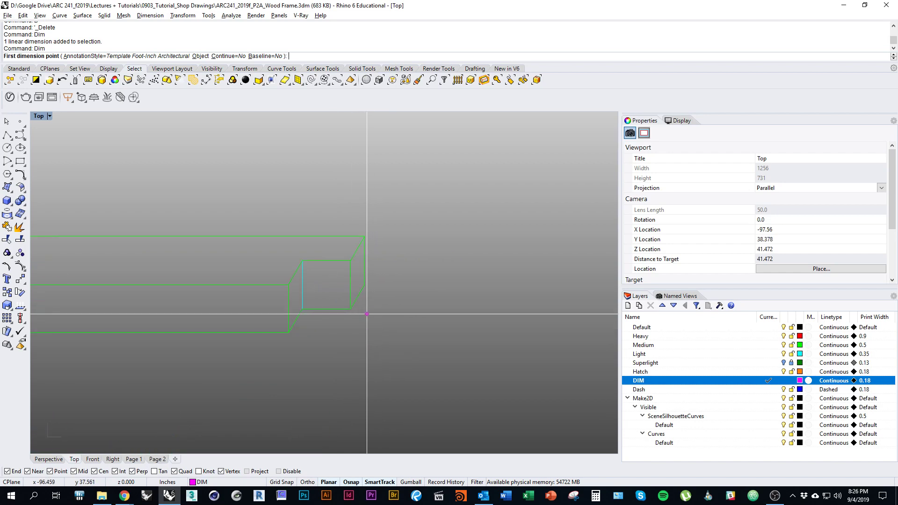
click(350, 309)
click(365, 284)
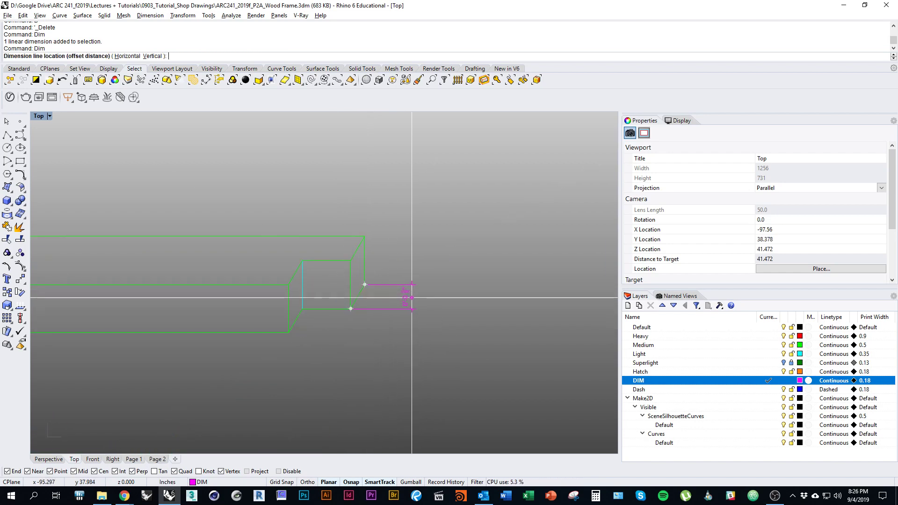
click(415, 297)
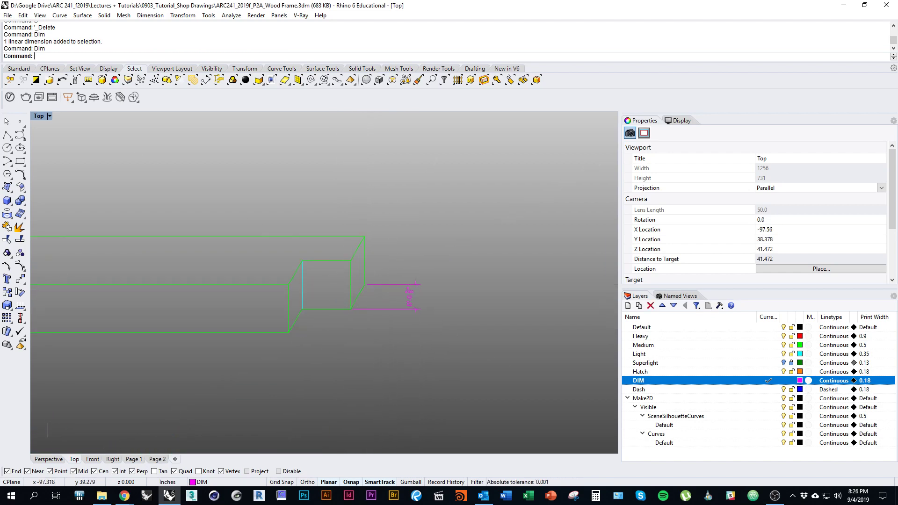
Add a vertical dimension from the beam body's lower right corner to the tenon's bottom edge, aligned with the existing tenon dimension.
key(Return)
click(289, 332)
click(303, 309)
scroll(404, 328, up, 2)
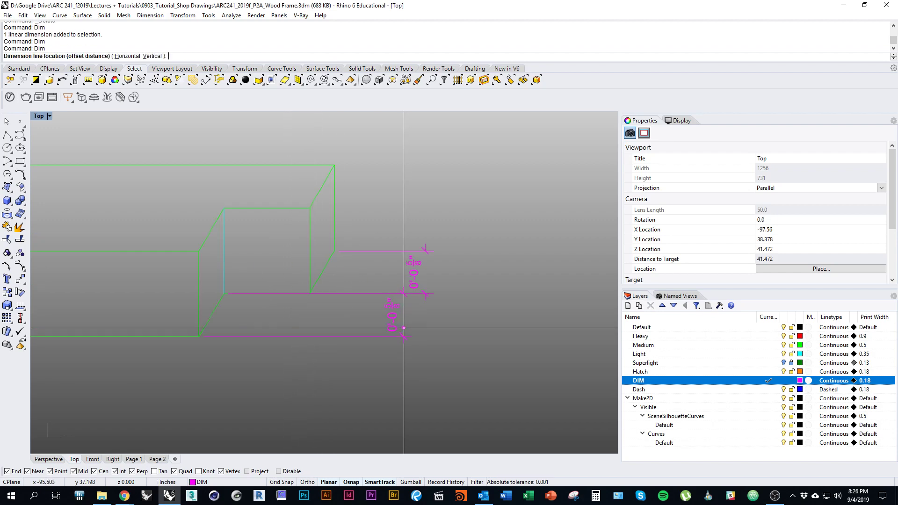
scroll(404, 328, up, 3)
click(435, 280)
scroll(437, 297, down, 5)
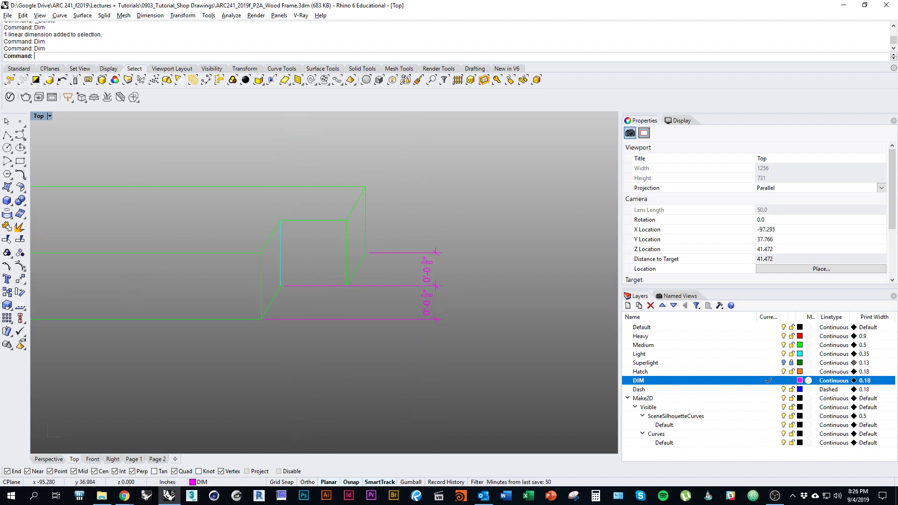
right_drag(427, 326, 439, 325)
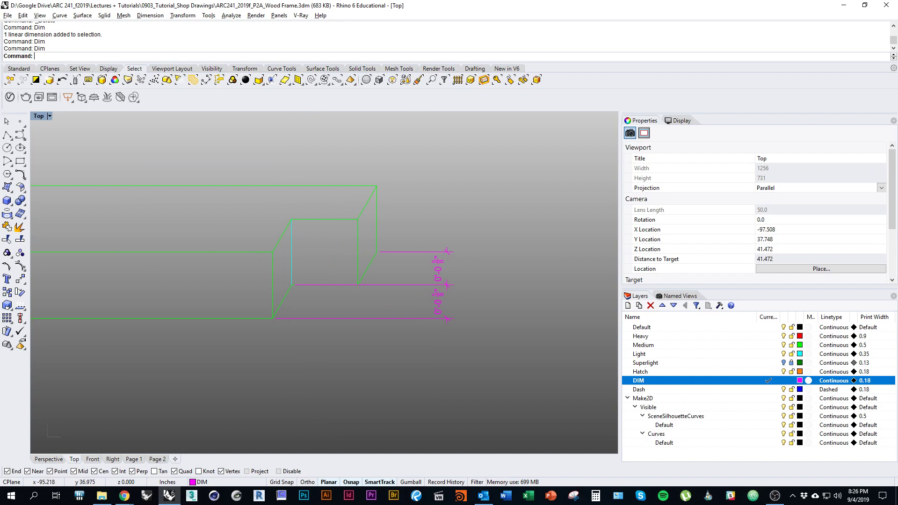
right_drag(400, 290, 427, 324)
scroll(428, 323, down, 7)
key(space)
click(417, 305)
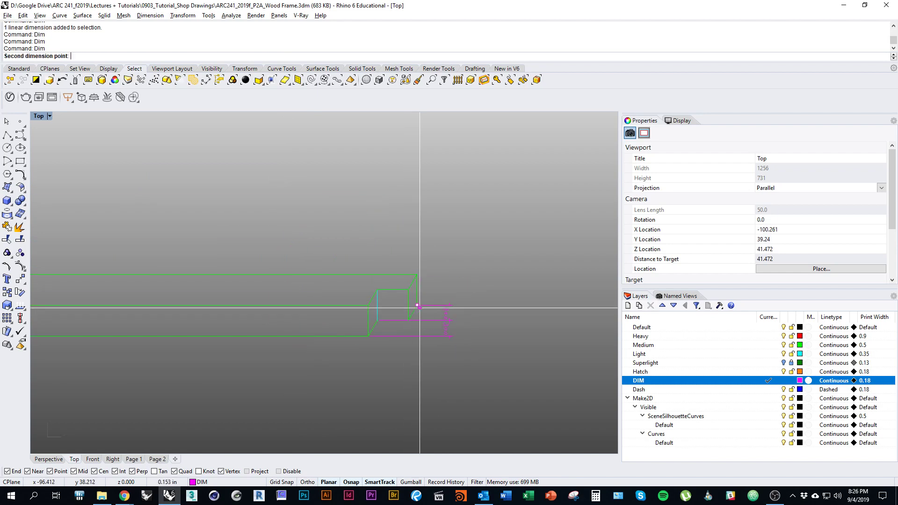
click(417, 275)
key(Escape)
right_drag(470, 280, 524, 276)
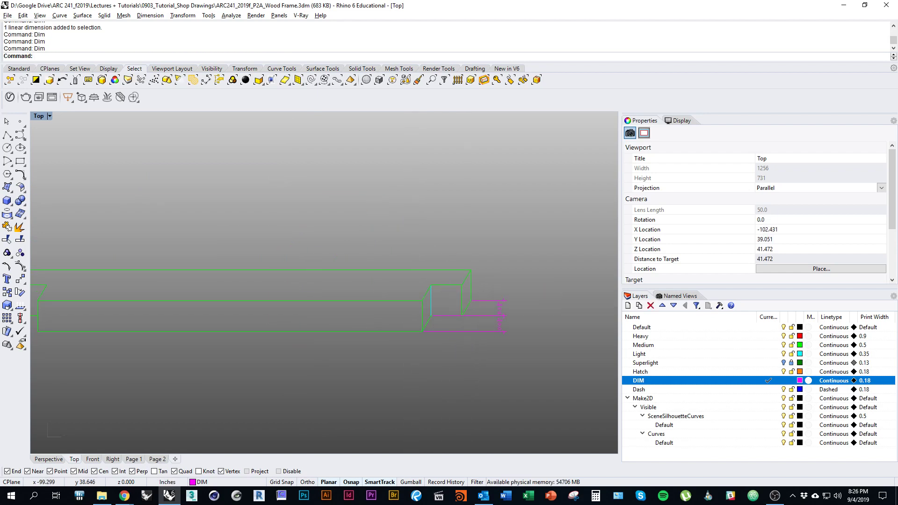
key(space)
click(472, 301)
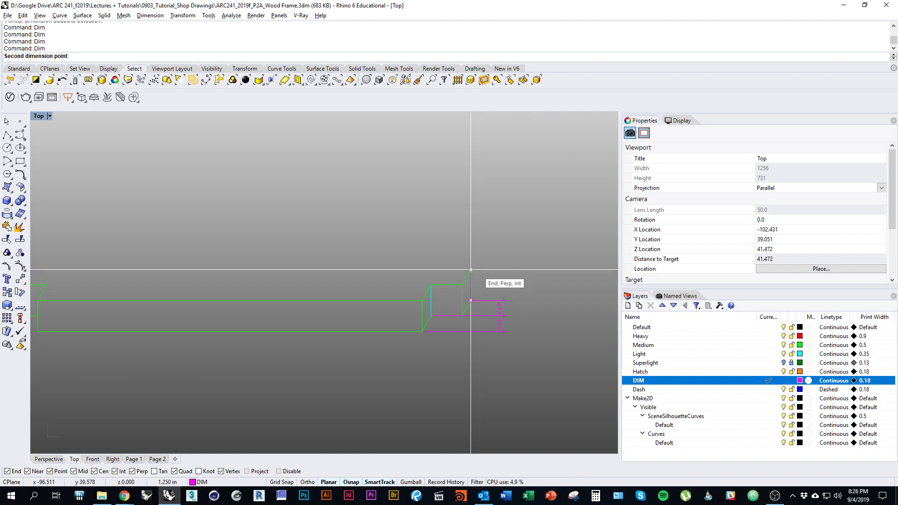
key(Escape)
Dimension the height of the upper beam's front face, placing the dimension line inside the face.
key(space)
click(359, 300)
click(360, 331)
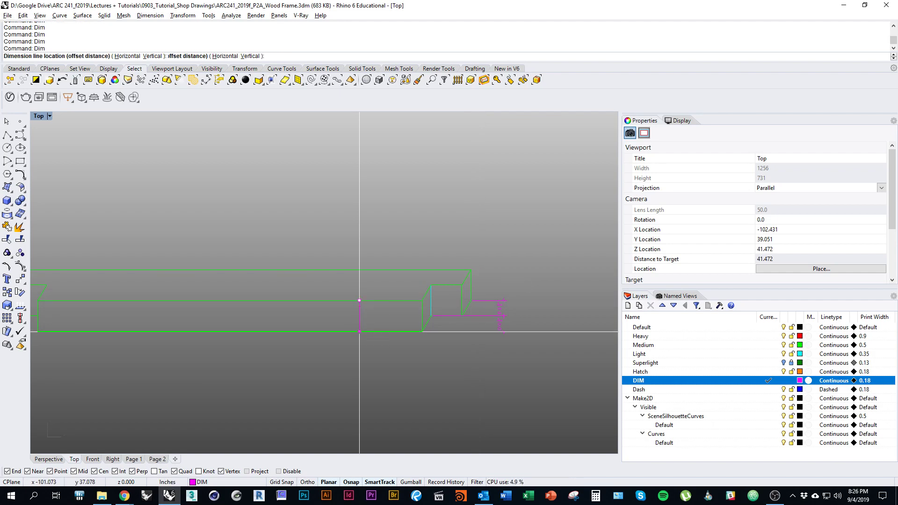
click(352, 323)
right_drag(352, 323, 406, 323)
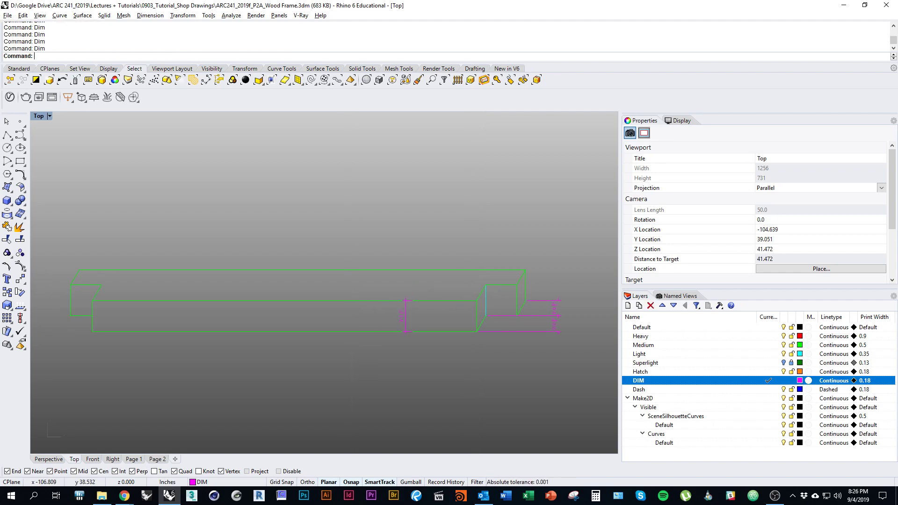
Dimension the length of the upper beam's front face along its bottom edge, placing the dimension line just below it.
key(space)
click(93, 332)
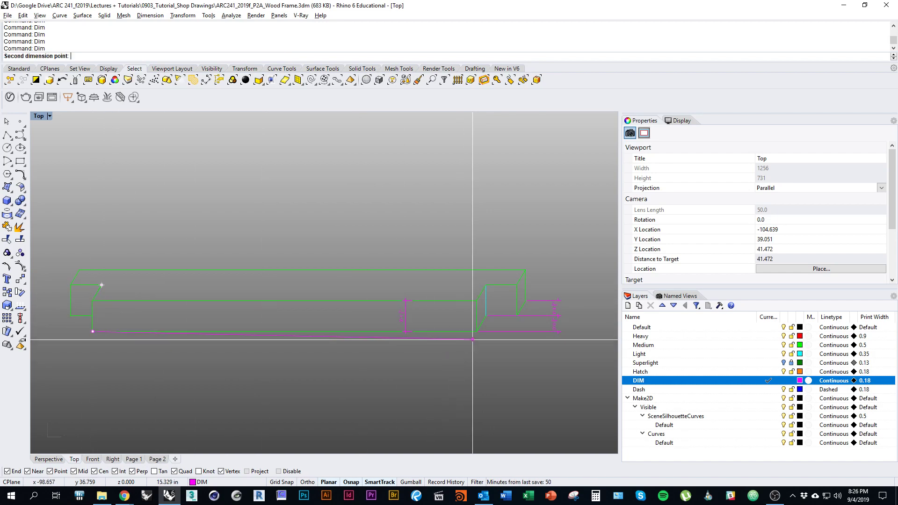
click(476, 331)
click(475, 351)
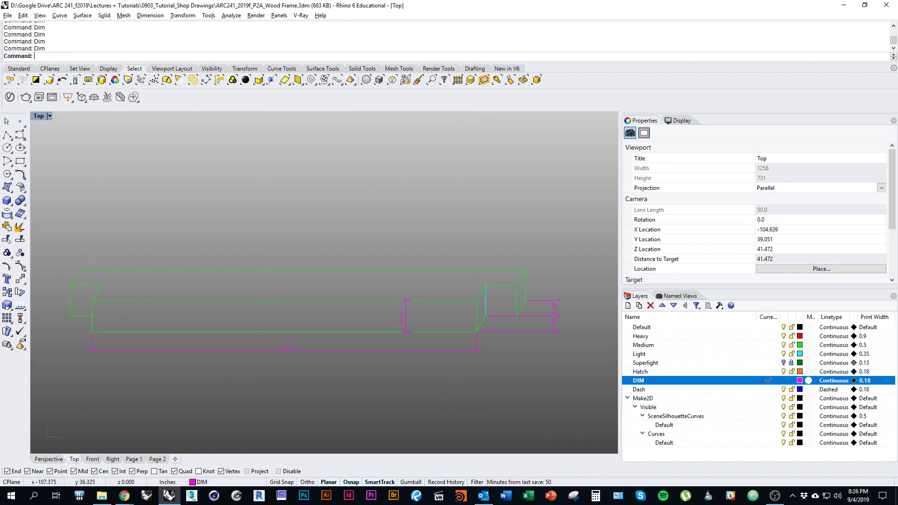
Dimension the upper beam's overall length along its top back edge, placing the dimension line just above it.
key(space)
mouse_move(164, 332)
right_down()
mouse_move(209, 338)
mouse_move(198, 340)
right_up()
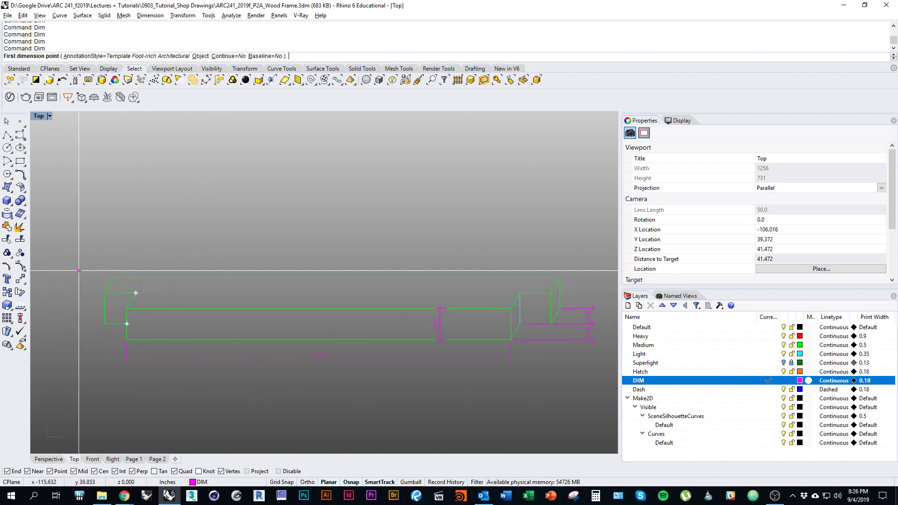
click(113, 278)
click(559, 278)
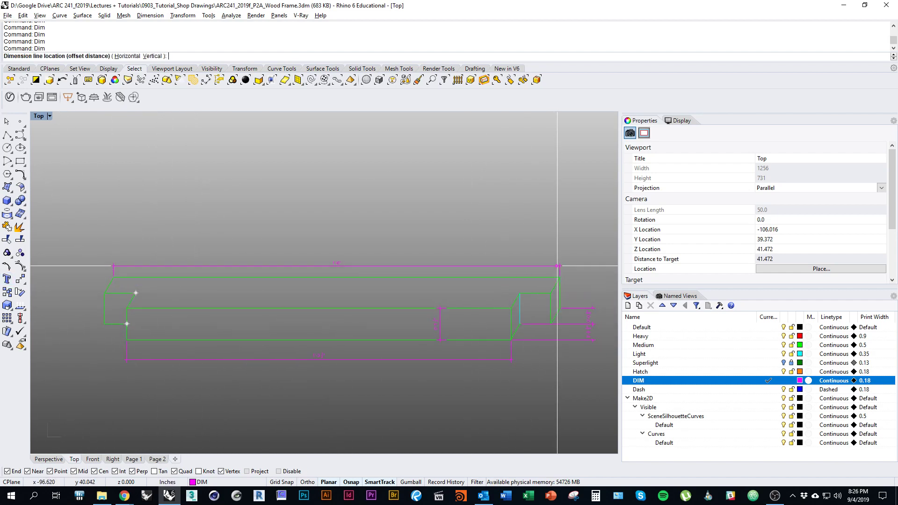
click(557, 262)
right_drag(558, 261, 467, 253)
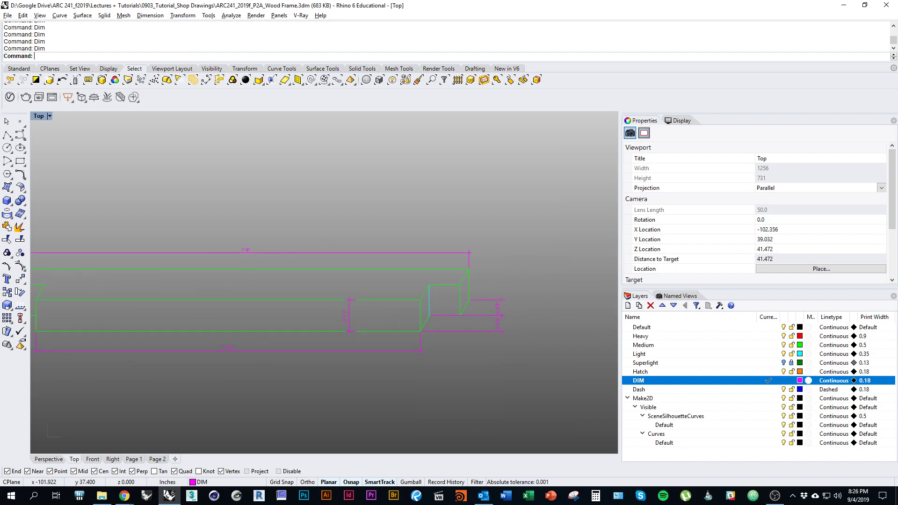
scroll(508, 338, up, 11)
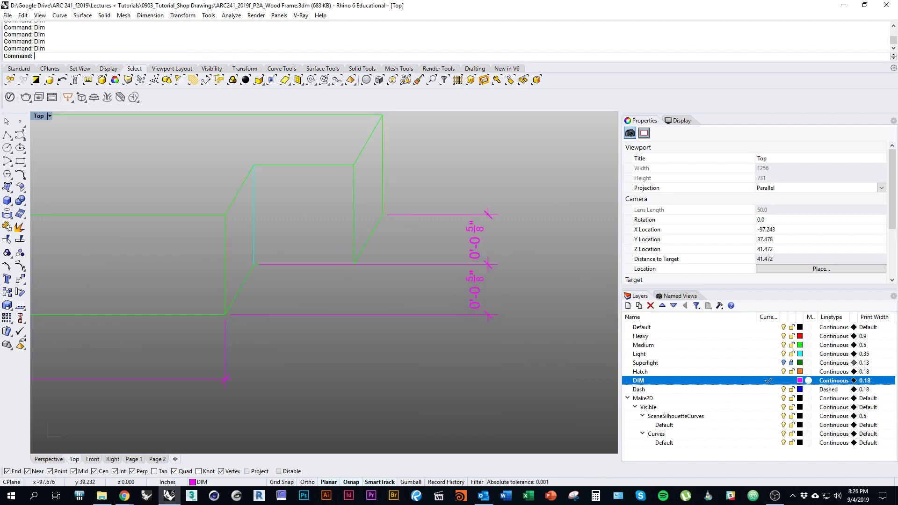
right_drag(435, 263, 414, 316)
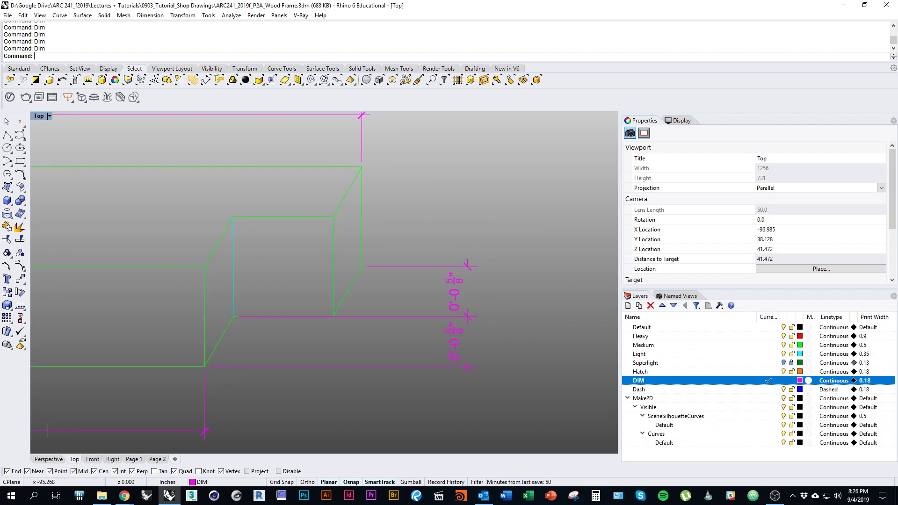
Dimension the length of the upper beam's right tenon along its bottom edge, aligning the dimension line with the front-face length dimension.
scroll(453, 291, down, 4)
scroll(371, 336, down, 4)
right_drag(320, 333, 454, 326)
right_drag(324, 316, 461, 310)
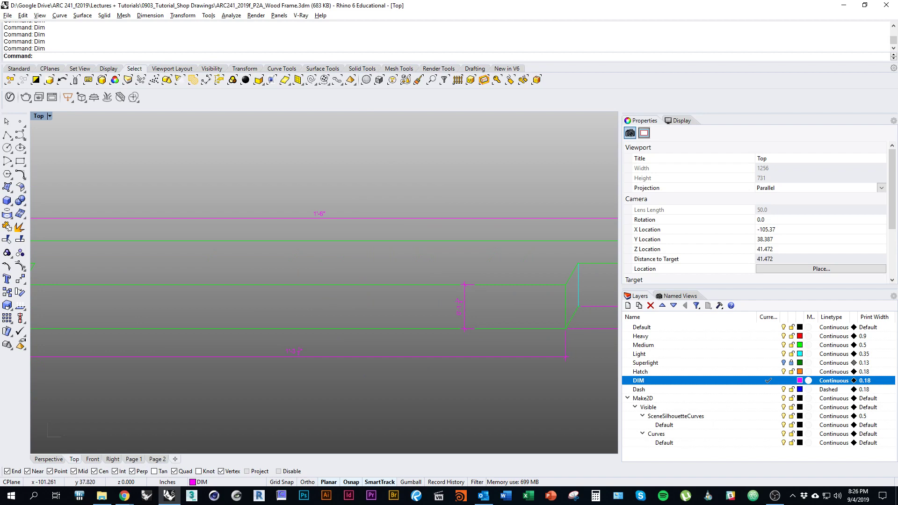
scroll(463, 298, up, 6)
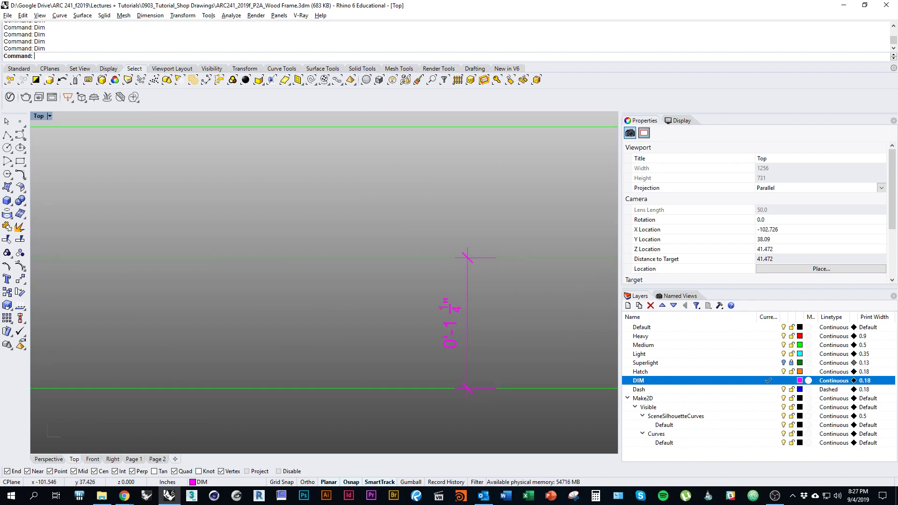
scroll(459, 296, down, 7)
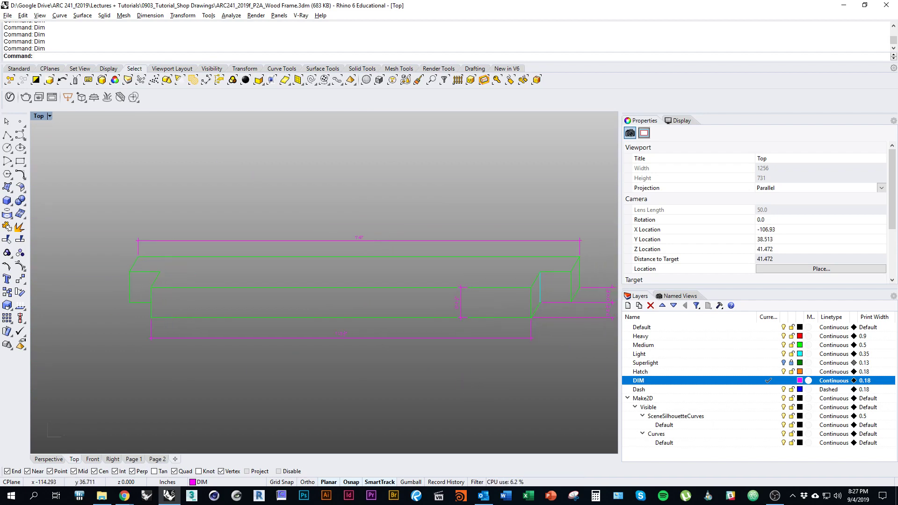
scroll(362, 286, up, 5)
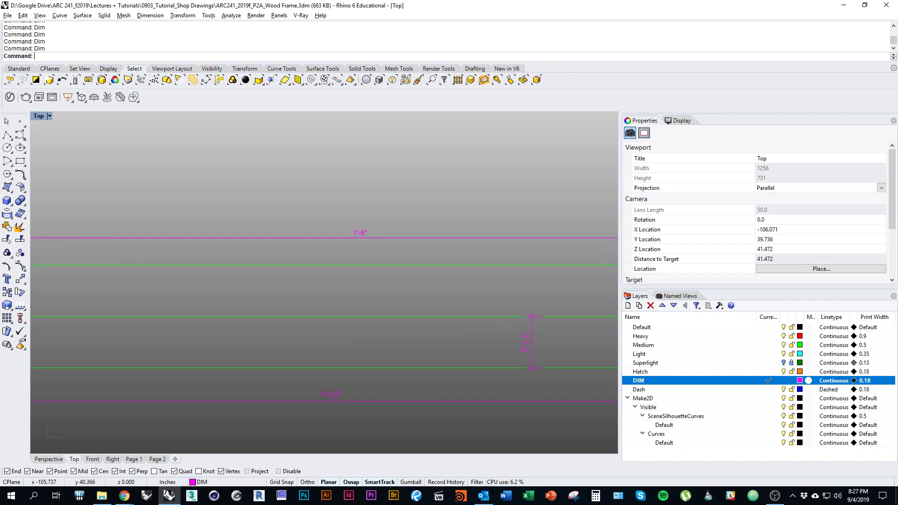
scroll(445, 287, down, 3)
text(im)
key(Return)
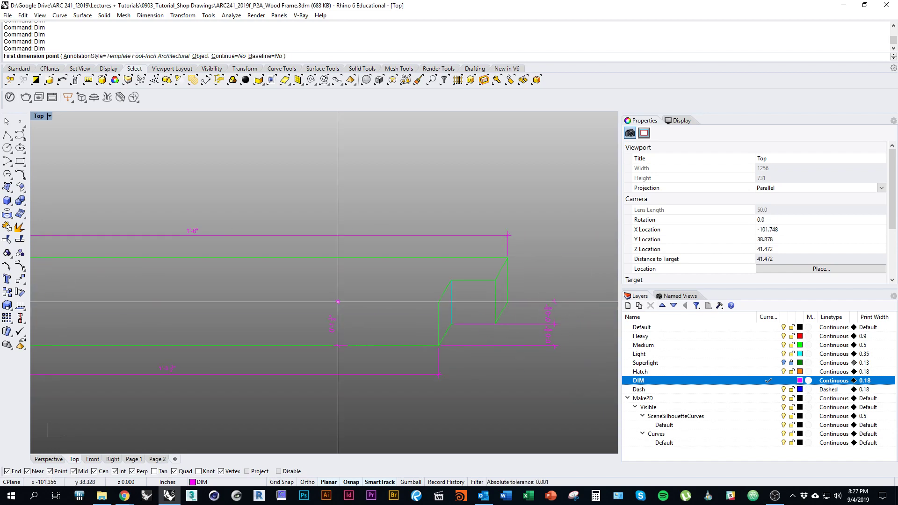
click(338, 302)
click(495, 323)
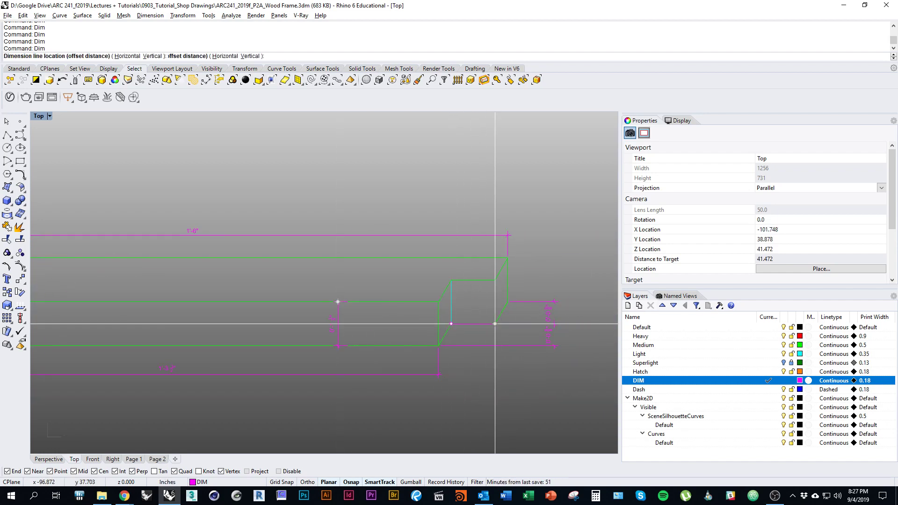
click(438, 374)
Dimension the length of the upper beam's left tenon along its top edge, placing the dimension line just above it.
right_drag(438, 375, 492, 368)
scroll(492, 369, down, 4)
right_drag(137, 331, 211, 318)
scroll(211, 317, up, 6)
right_click(181, 330)
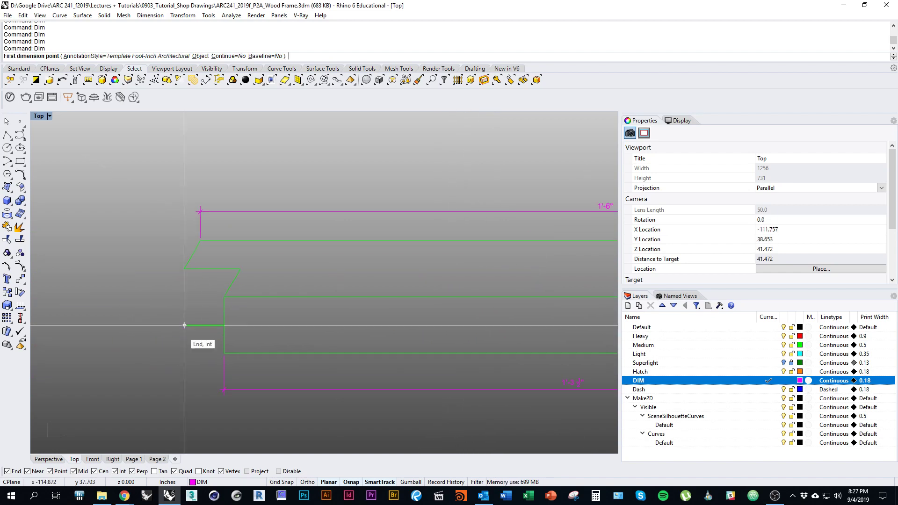
key(Escape)
scroll(183, 311, down, 4)
right_drag(281, 316, 126, 313)
right_drag(40, 294, 215, 291)
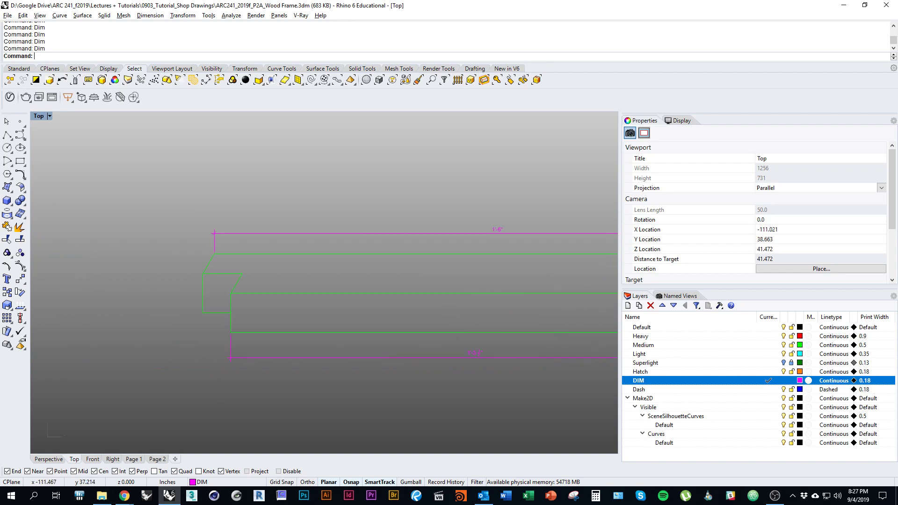
scroll(215, 291, up, 5)
right_click(268, 273)
click(262, 263)
click(195, 263)
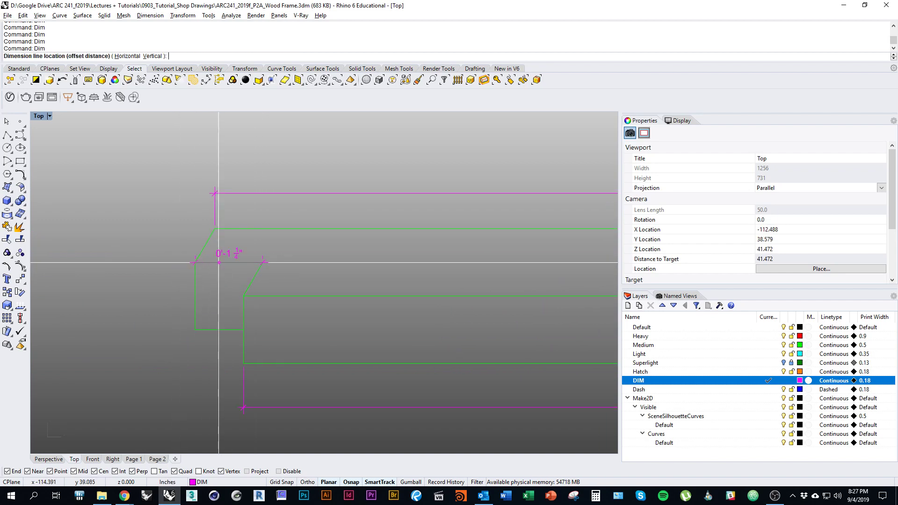
click(240, 248)
Open the Page 2 layout and examine how the upper beam's dimensions read at sheet scale.
scroll(240, 268, down, 2)
scroll(241, 270, down, 3)
right_drag(241, 270, 204, 269)
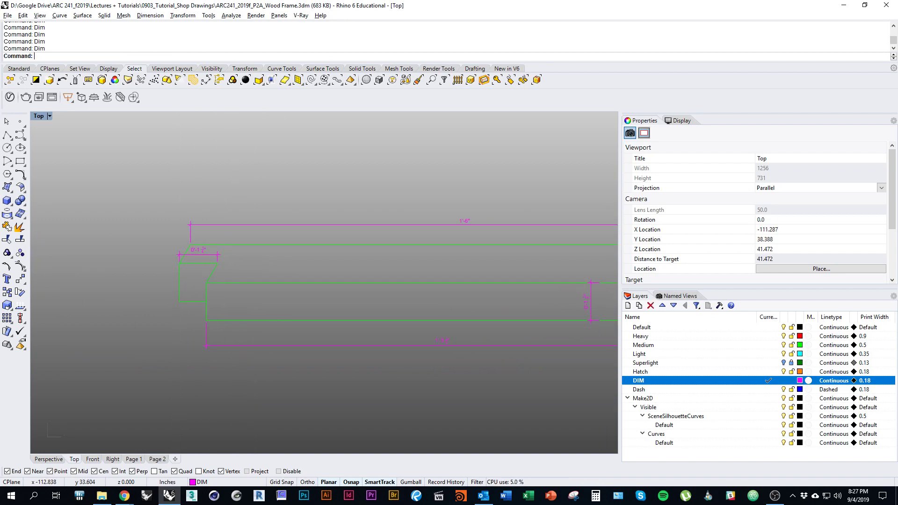
click(158, 459)
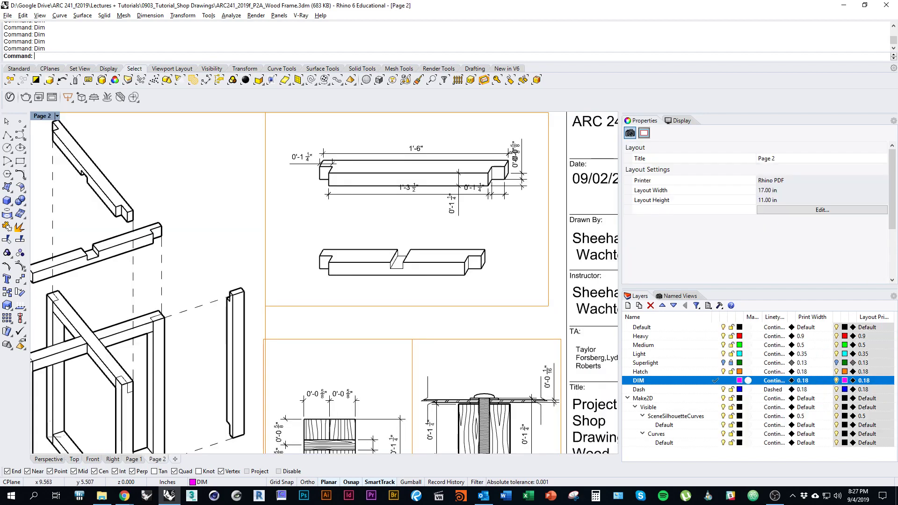
right_drag(500, 173, 463, 258)
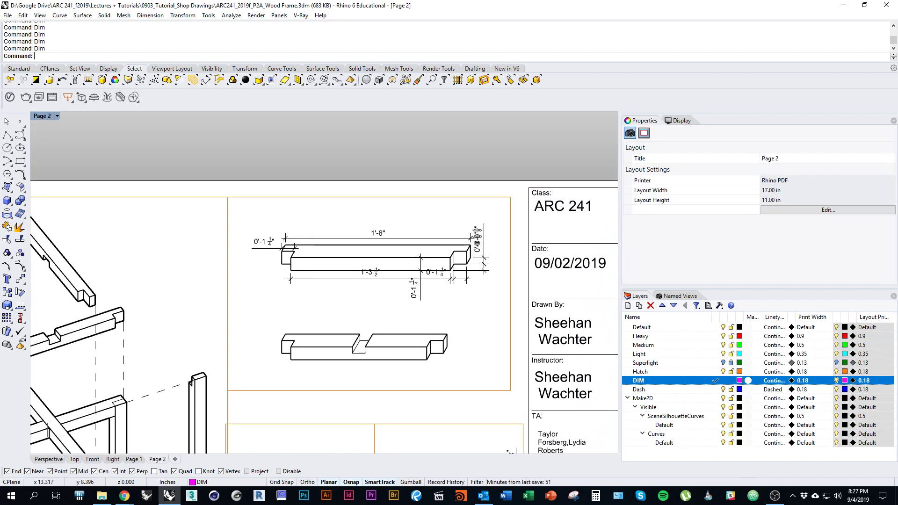
scroll(445, 240, up, 5)
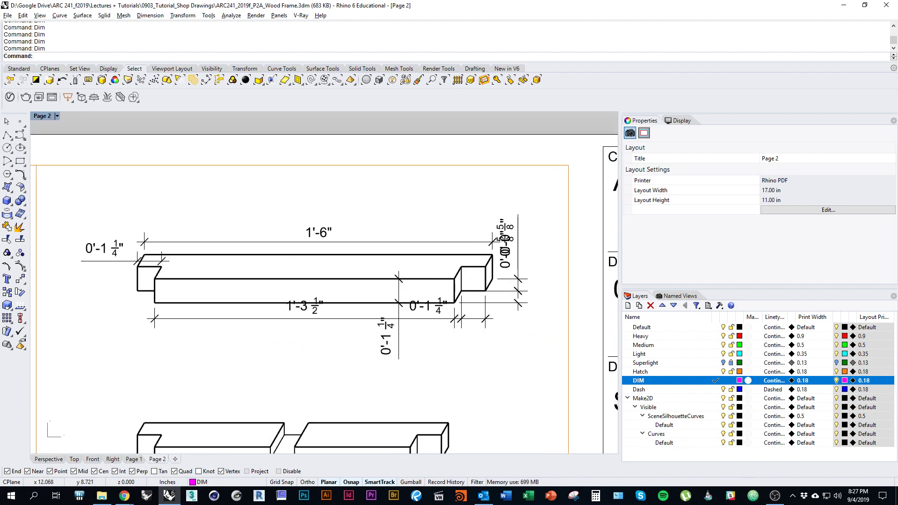
right_drag(445, 241, 467, 236)
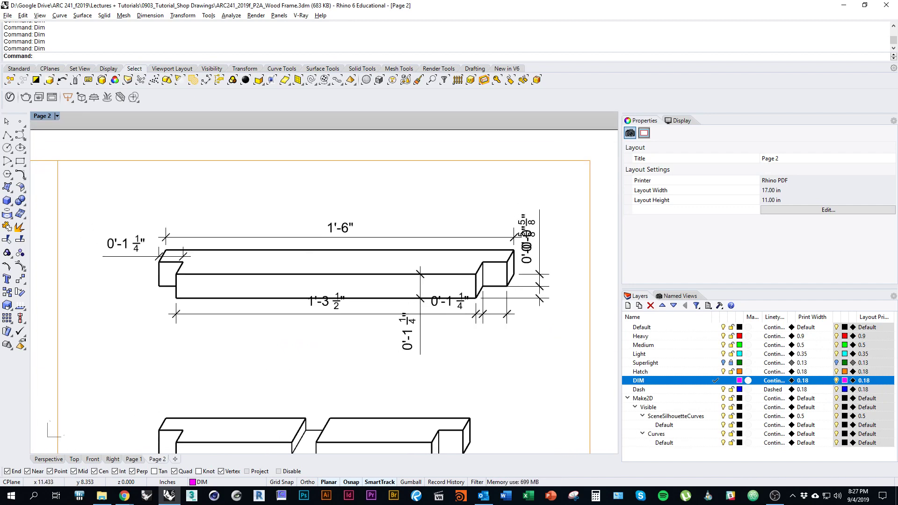
Inside the layout detail, replace the upper beam's front-face length dimension with one whose line sits farther below the beam.
double_click(276, 362)
click(299, 314)
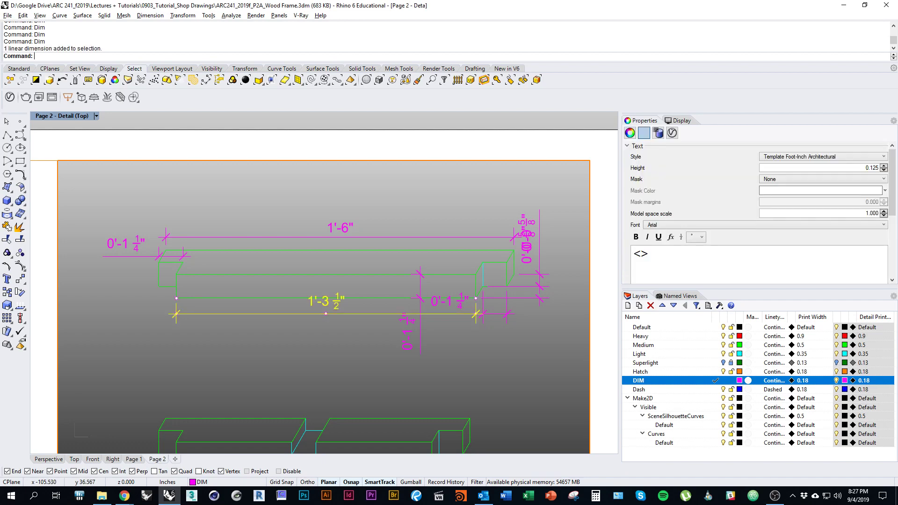
text(Delete)
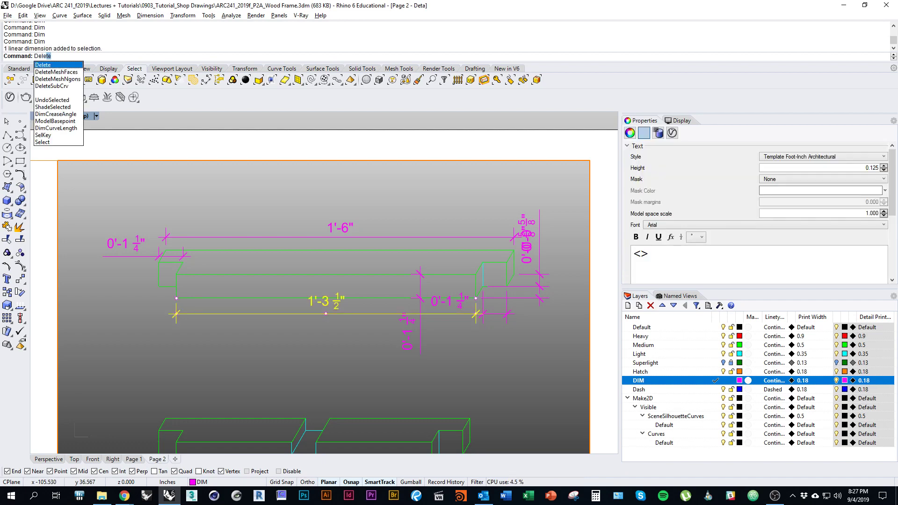
key(Return)
text(Dim)
key(Return)
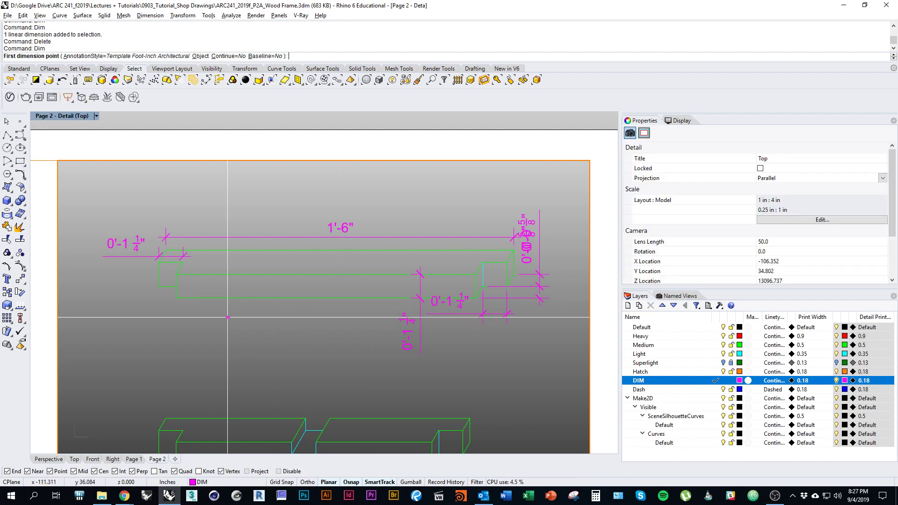
click(176, 298)
click(477, 322)
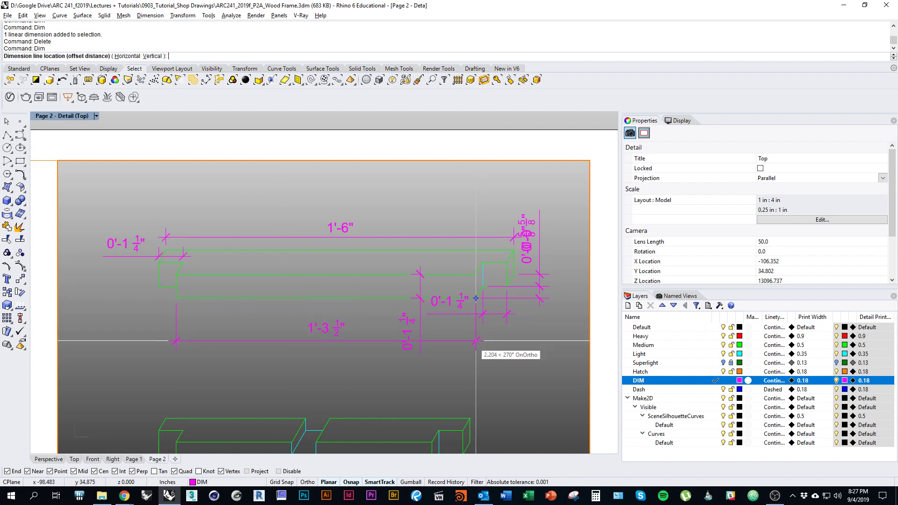
click(477, 342)
Replace the front face's height dimension with one whose text sits above the beam, and shift it slightly to the right.
click(420, 323)
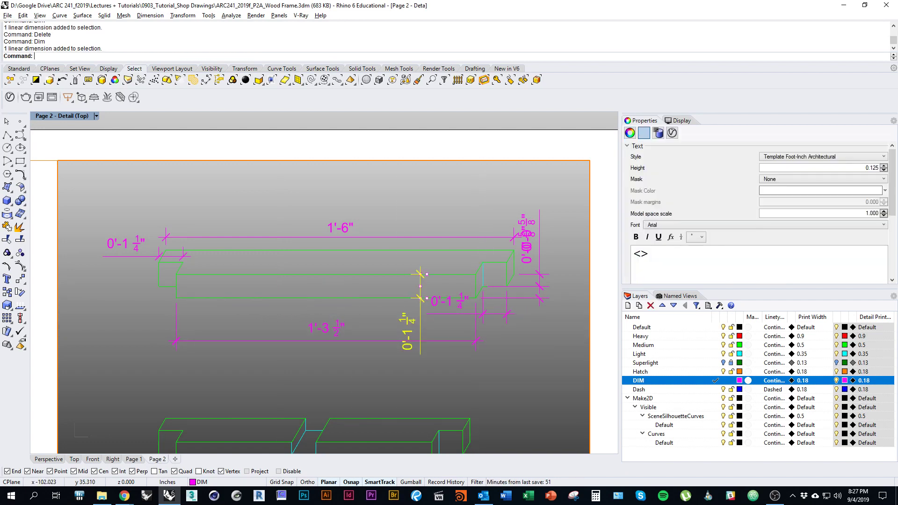
key(Return)
key(Return)
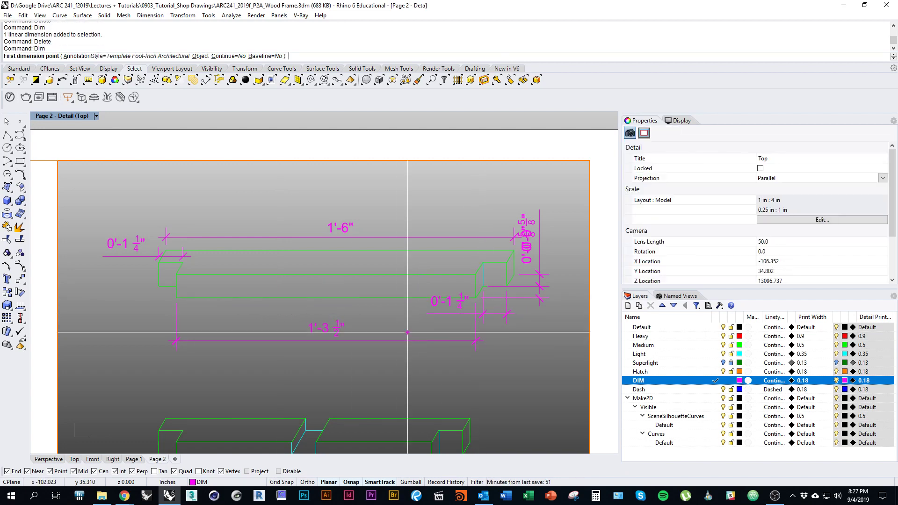
click(396, 298)
click(396, 275)
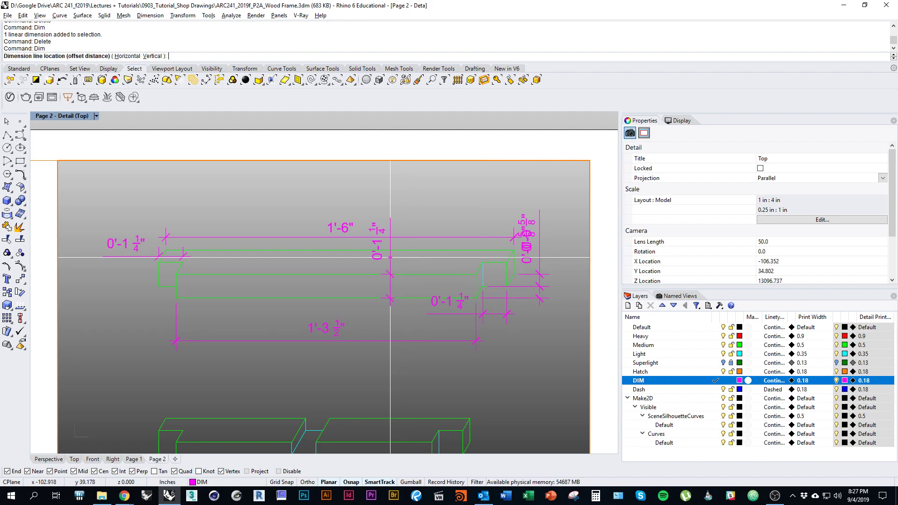
click(390, 257)
click(391, 266)
drag(390, 266, 408, 266)
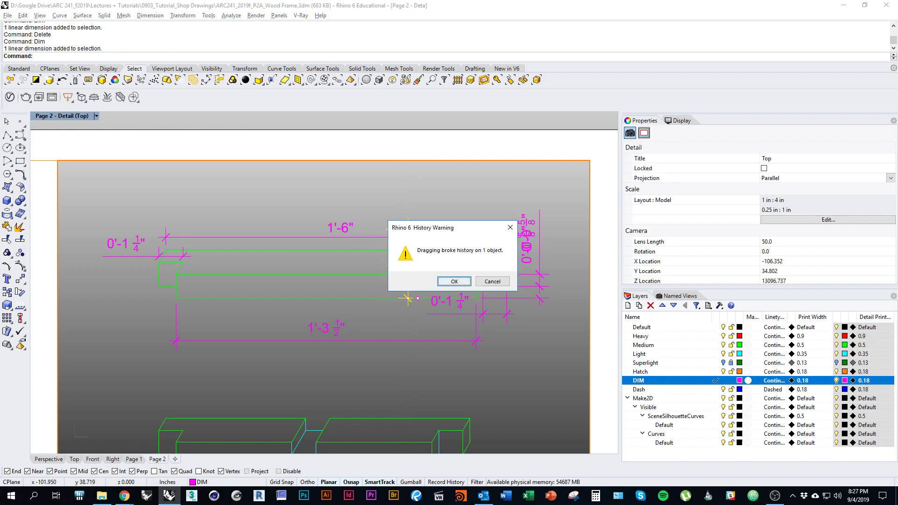
click(454, 282)
Delete the length dimension below the upper beam's right tenon.
click(495, 321)
click(494, 314)
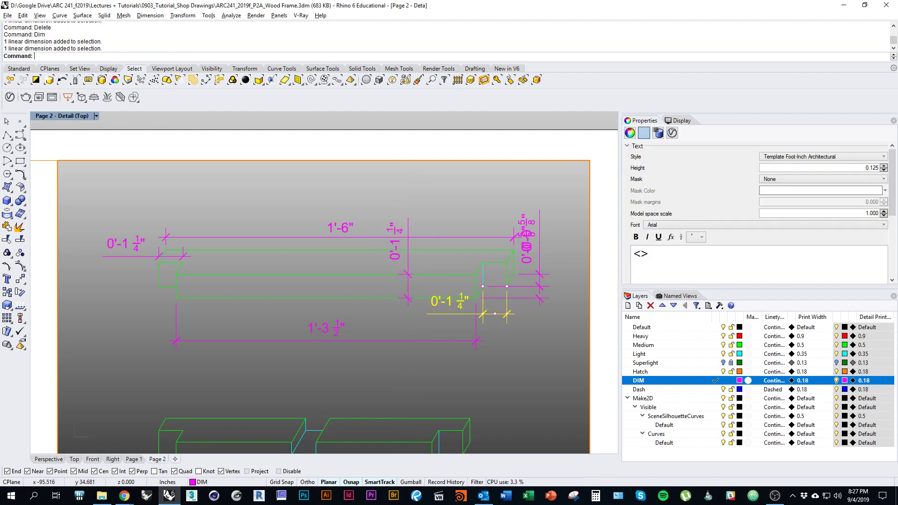
text(Dim)
key(Return)
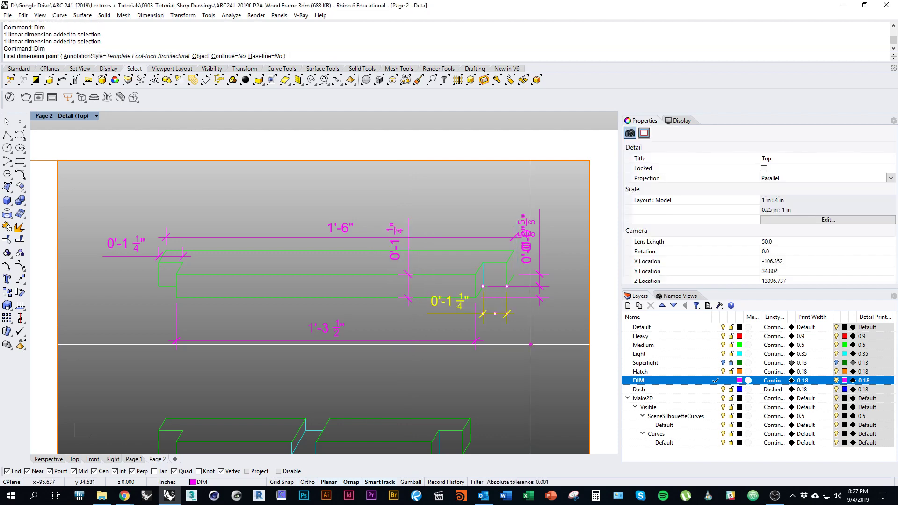
key(Escape)
key(BackSpace)
key(BackSpace)
key(BackSpace)
key(BackSpace)
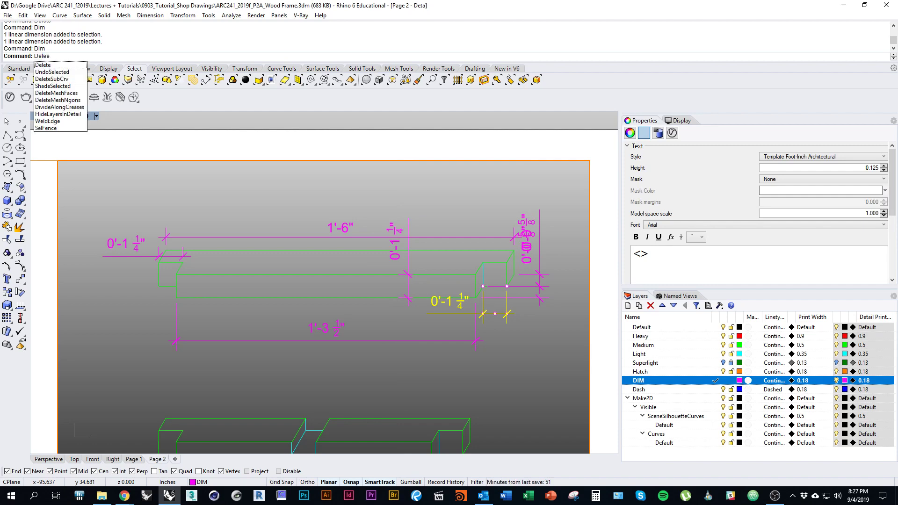
key(Return)
Delete the upper beam's left tenon length, overall length and vertical right tenon dimensions.
click(126, 244)
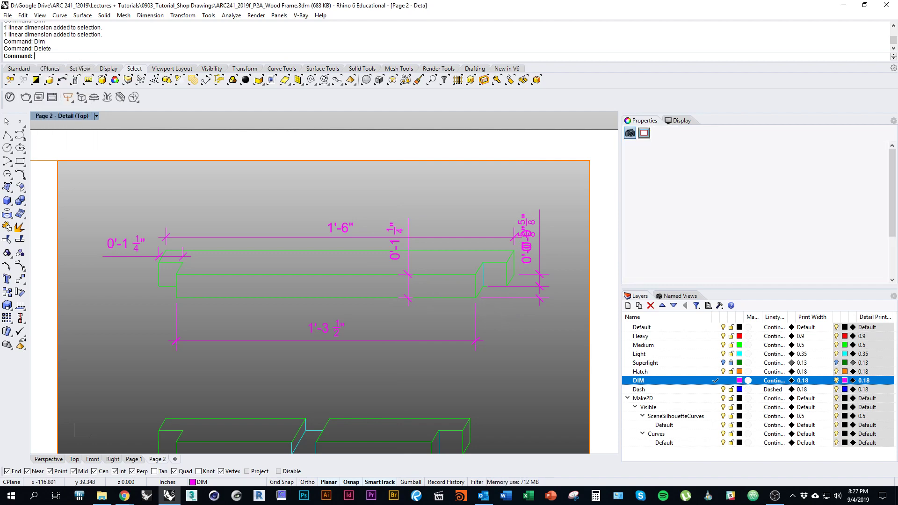
text(D)
key(Return)
click(385, 237)
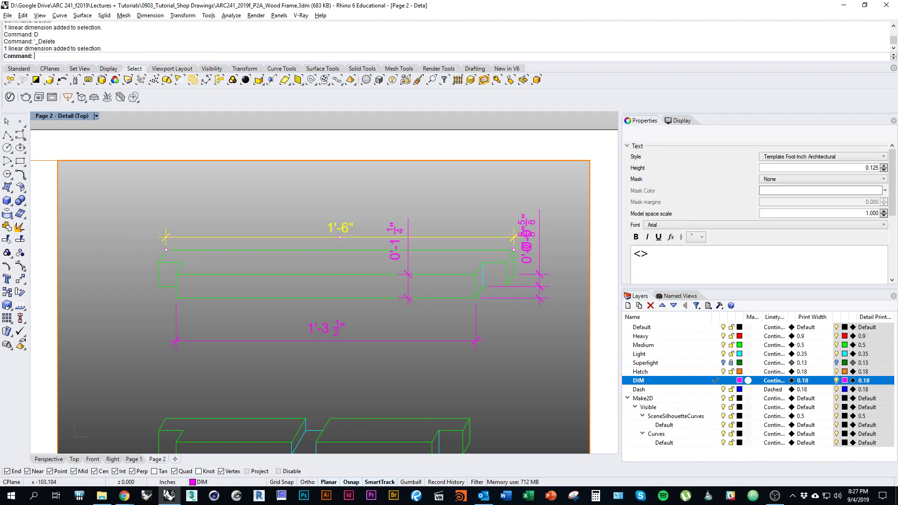
text(D)
key(Return)
click(533, 233)
text(D)
key(Return)
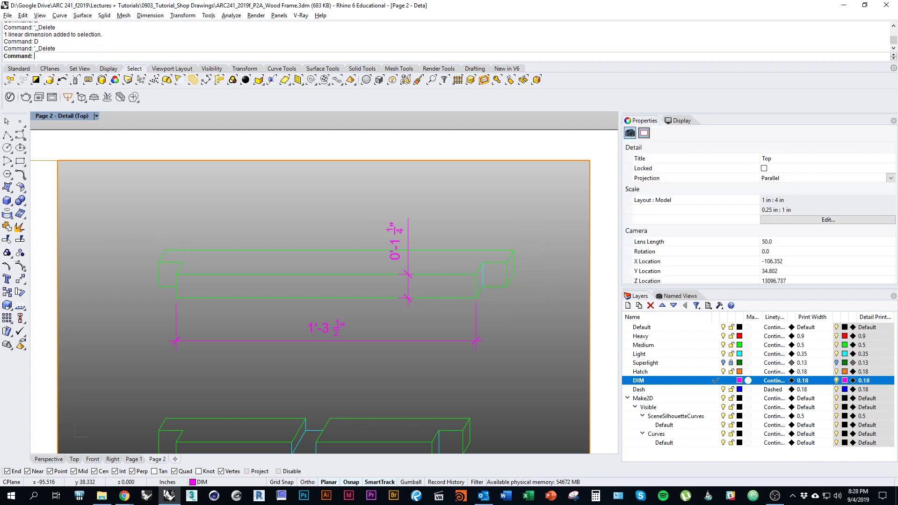
Dimension the length of the right tenon along its top edge, placing the line above the beam with its text on the left.
text(Dim)
key(Return)
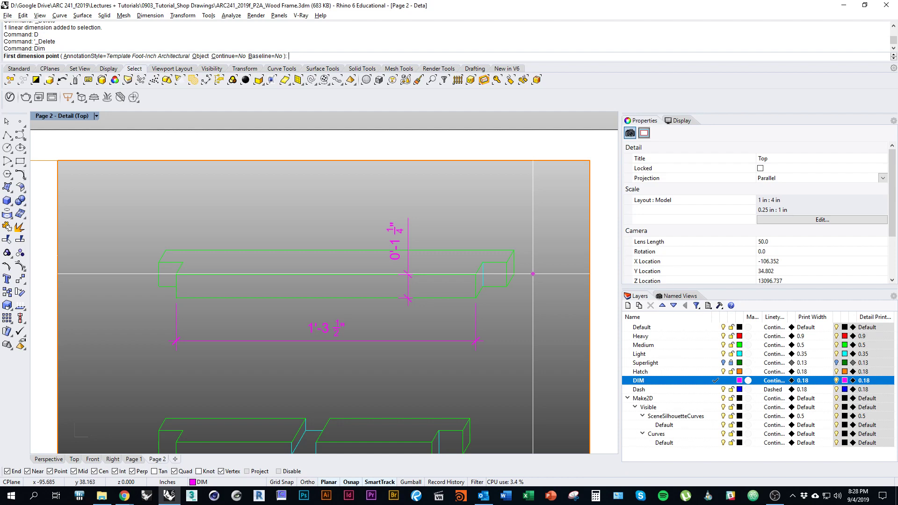
click(483, 262)
click(507, 262)
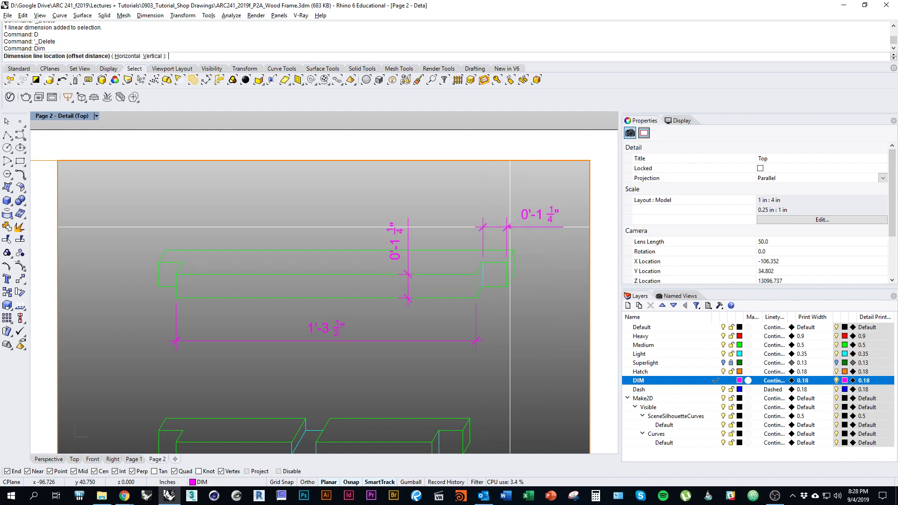
click(475, 228)
Dimension the length of the left tenon along its top edge, aligning the dimension line with the right tenon's dimension.
key(Return)
click(159, 262)
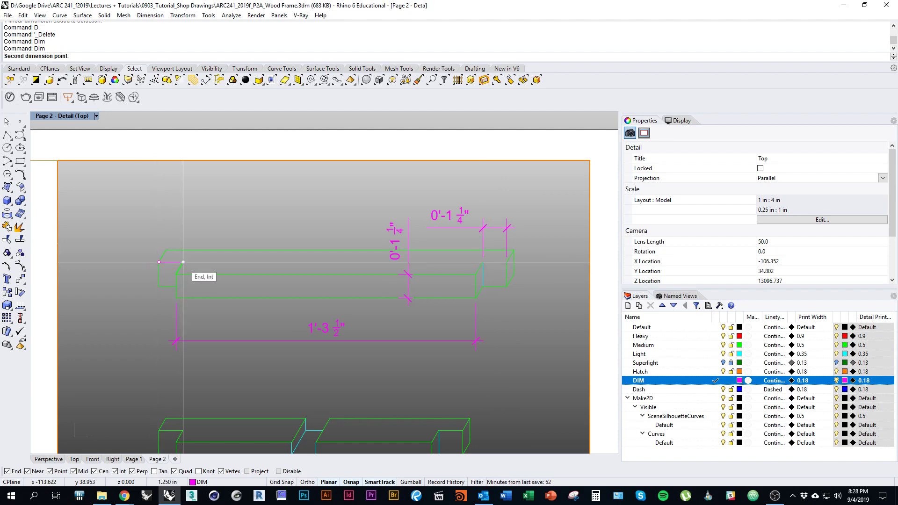
click(183, 262)
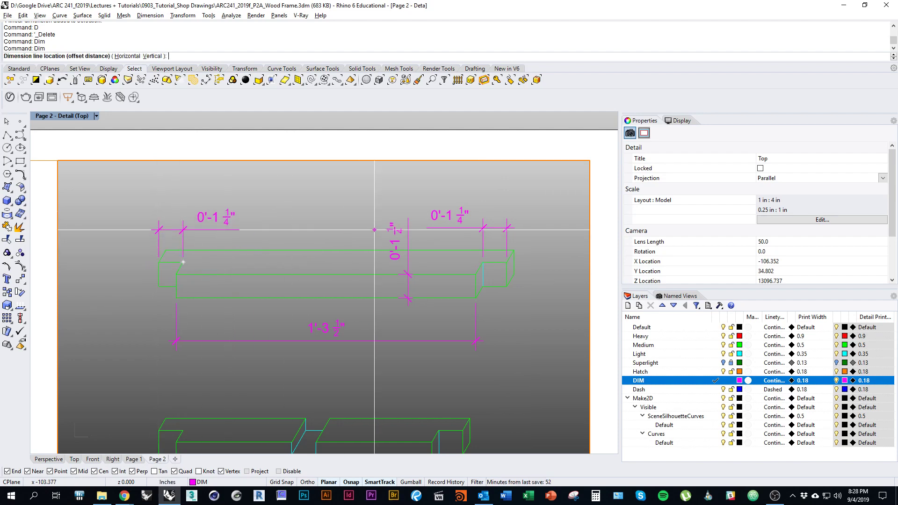
click(483, 228)
Dimension the upper beam's overall length along its top back edge, placing the dimension line above both tenon dimensions.
key(Return)
click(166, 250)
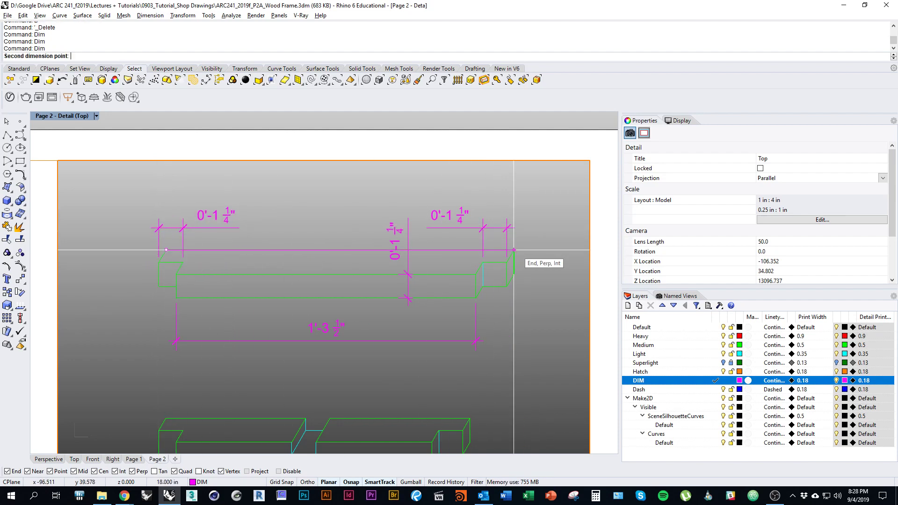
click(514, 250)
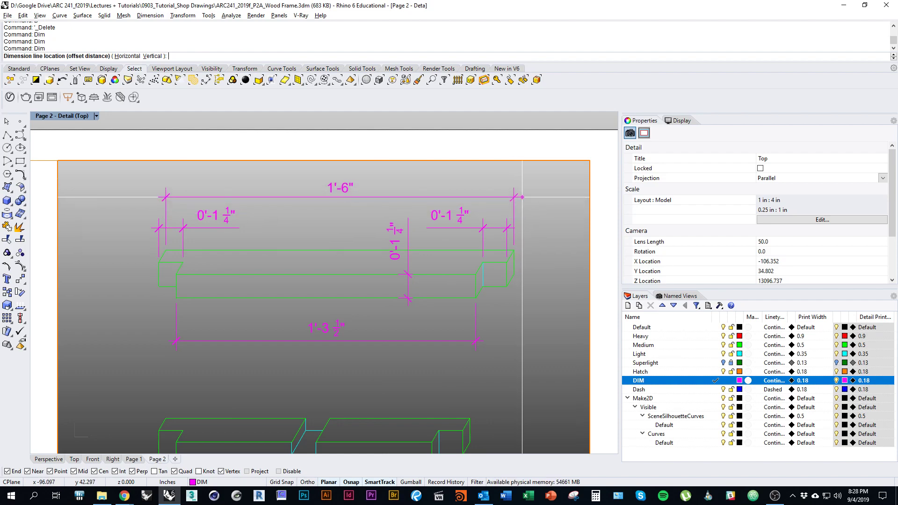
click(522, 197)
key(Return)
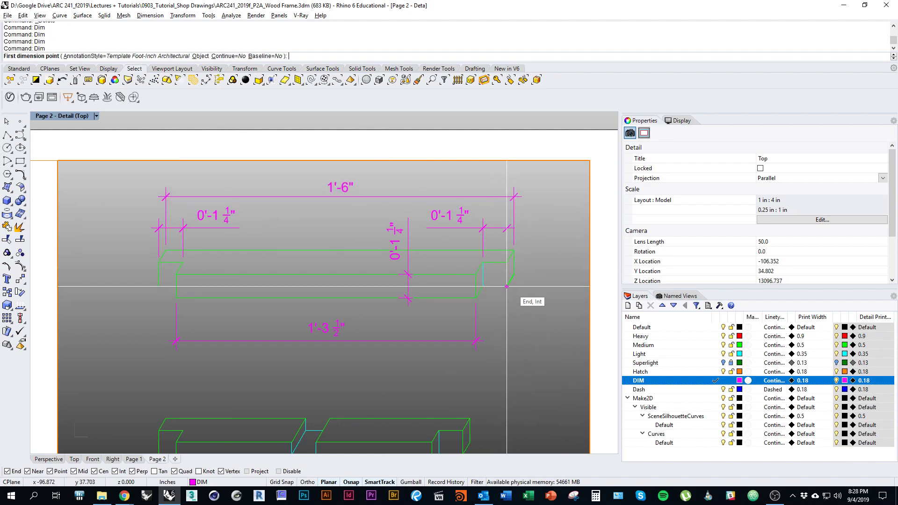
Dimension the slanted bottom edges of the upper beam's right tenon and shoulder vertically, aligning both lines beyond the beam's right end.
click(507, 286)
click(514, 274)
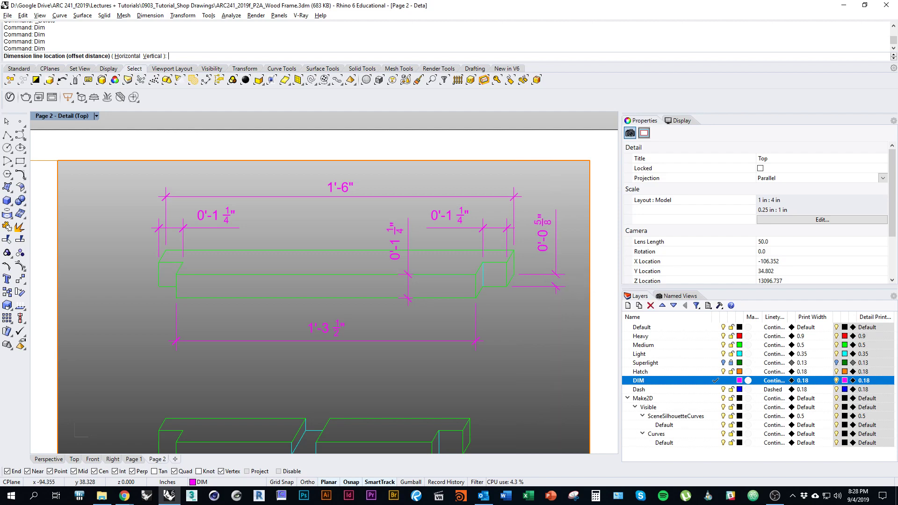
click(556, 274)
key(Return)
click(483, 286)
click(476, 298)
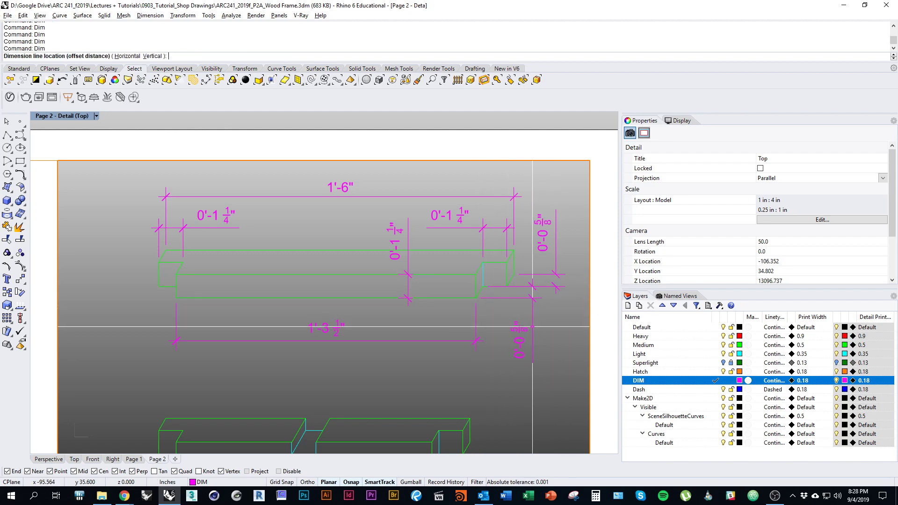
click(557, 311)
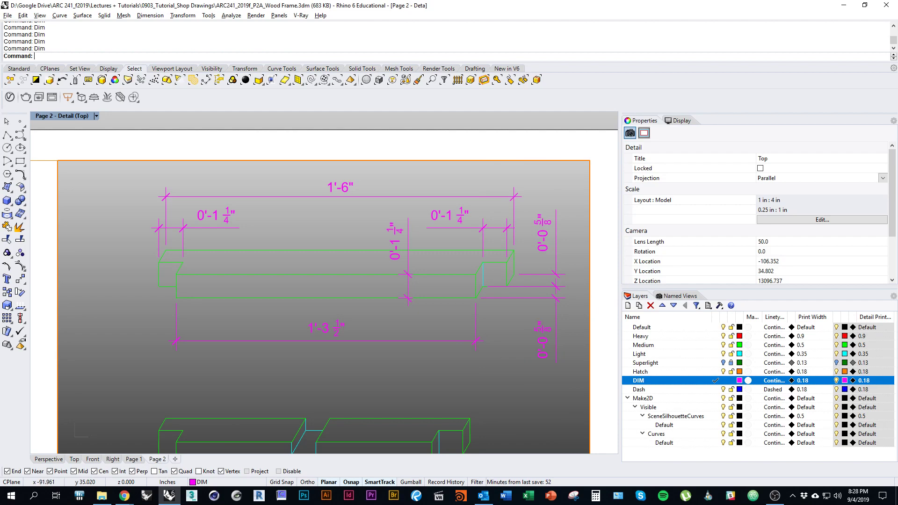
Delete the upper beam's vertical face-height dimension whose text overlaps the beam.
double_click(603, 323)
scroll(358, 262, down, 3)
right_drag(374, 269, 366, 257)
scroll(386, 255, up, 3)
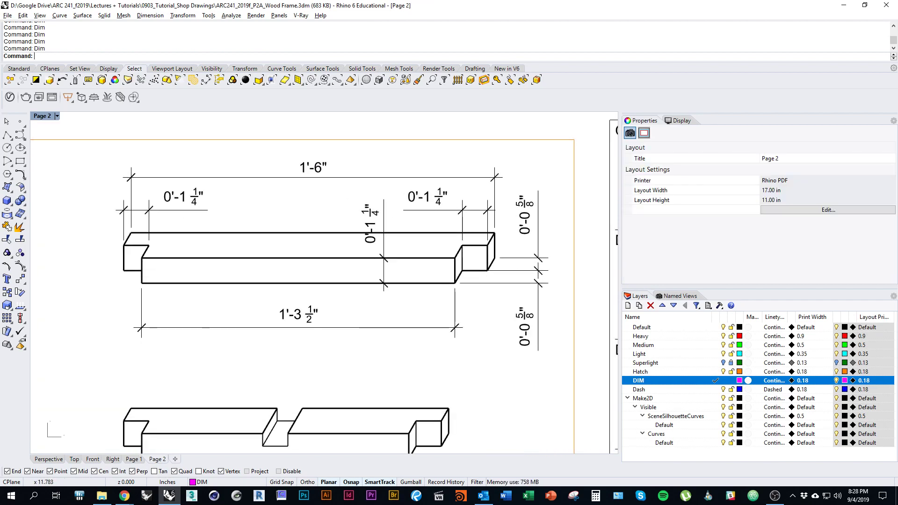
double_click(373, 234)
click(371, 227)
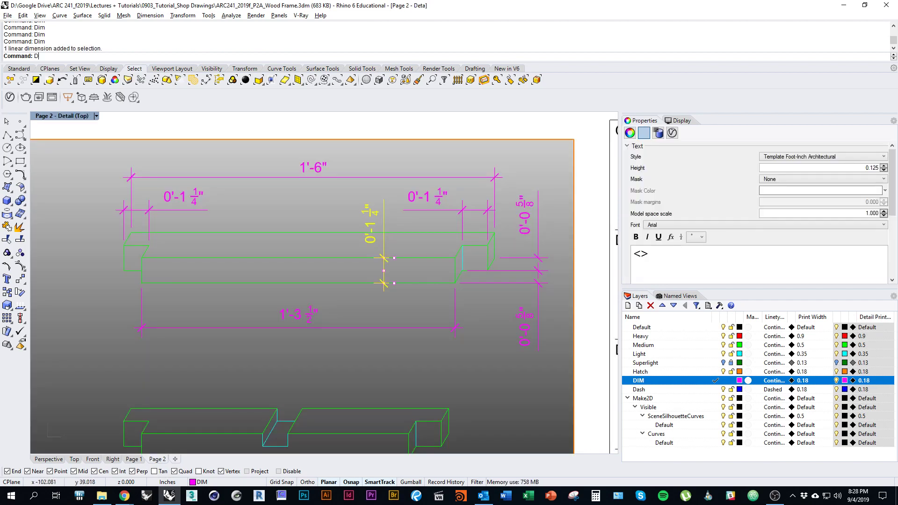
key(Return)
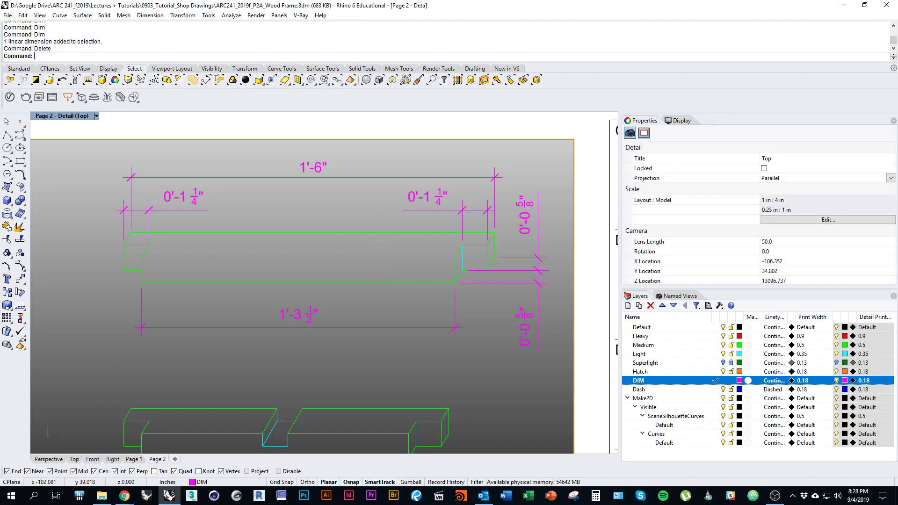
Dimension the height of the upper beam's front face with the text below the beam.
text(Dim)
key(Return)
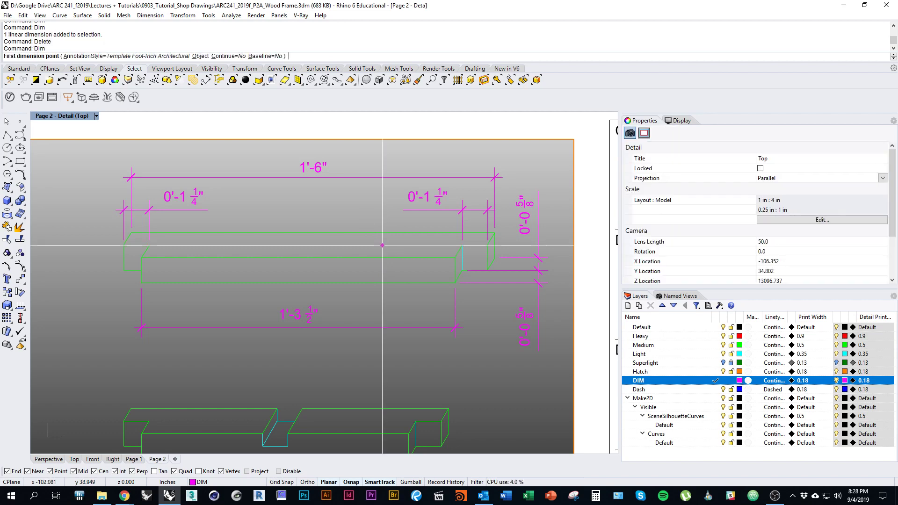
click(381, 257)
click(382, 283)
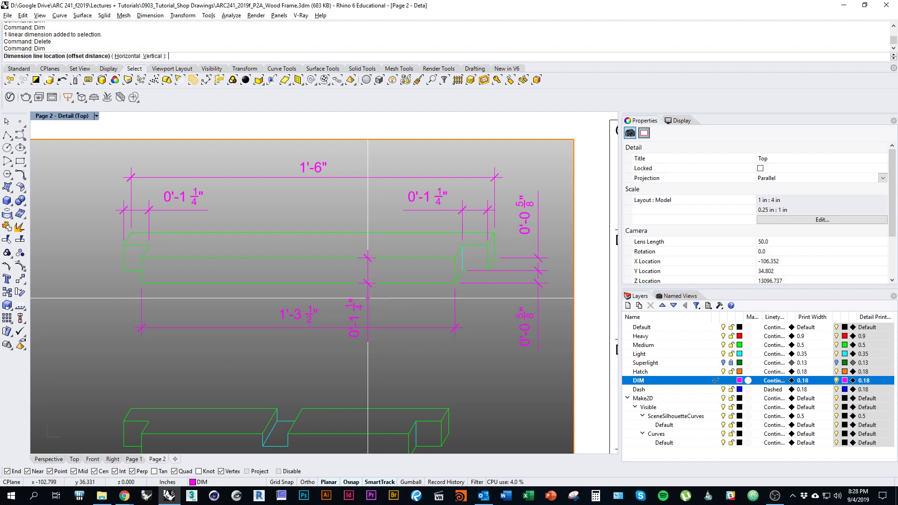
Move the upper beam's lower length dimension line farther below the beam, then return to the page layout.
click(262, 328)
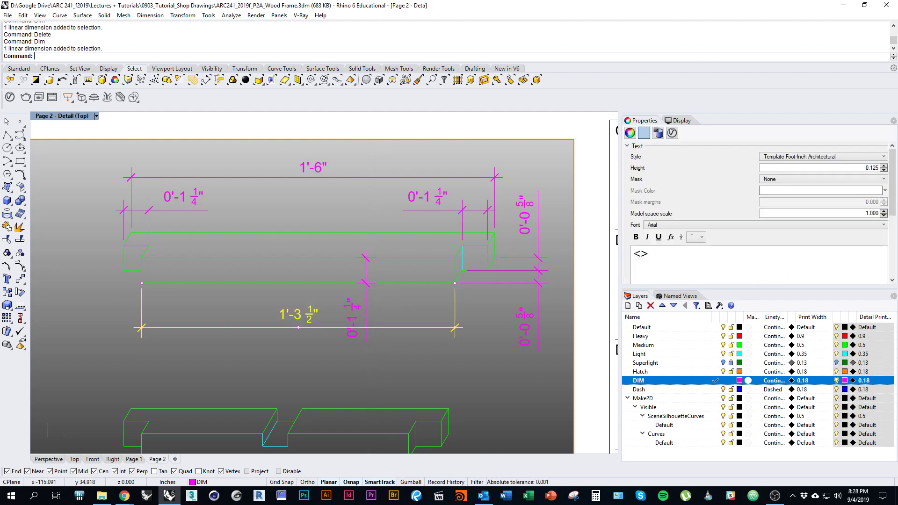
drag(119, 346, 455, 353)
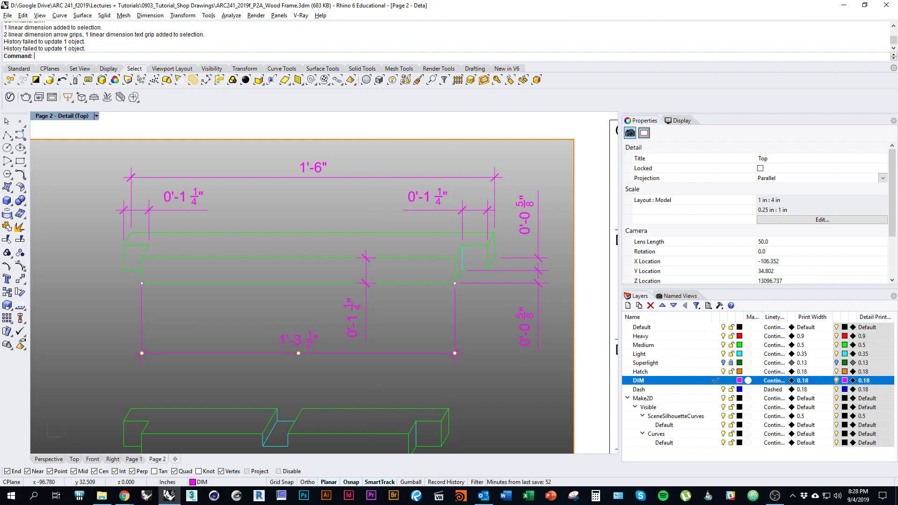
double_click(409, 332)
scroll(410, 332, down, 4)
right_drag(409, 332, 418, 260)
scroll(406, 323, up, 1)
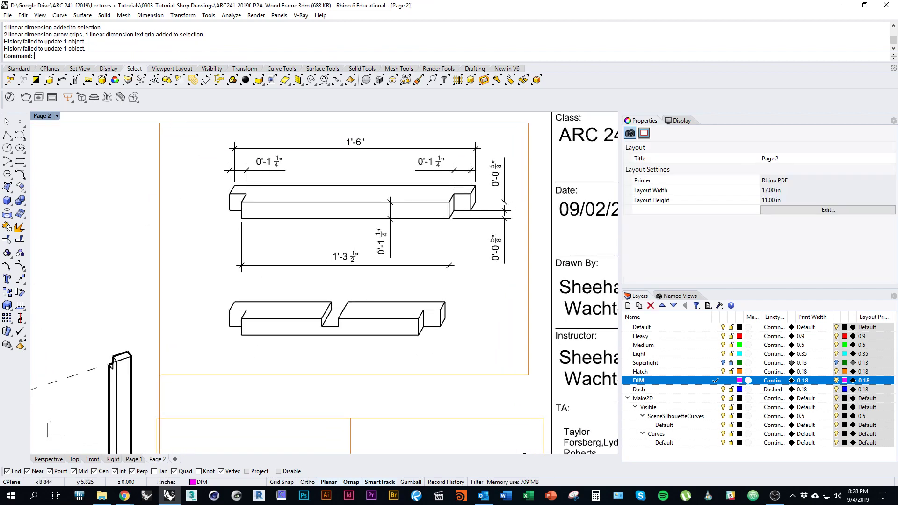
Move all the lower beam's curves straight down in the Top viewport to widen the gap beneath the upper beam's dimensions.
click(74, 459)
right_drag(236, 228, 203, 199)
scroll(224, 220, down, 5)
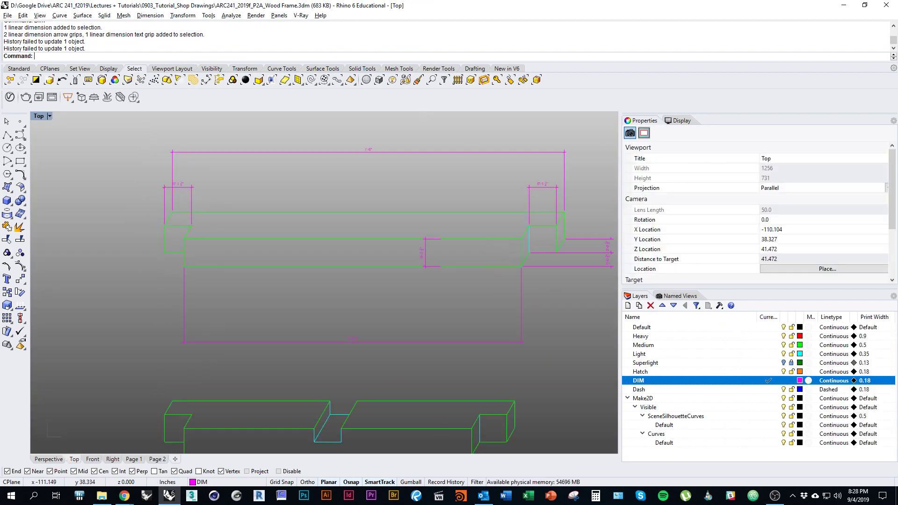
right_drag(245, 243, 235, 191)
drag(423, 344, 166, 283)
shift+drag(280, 301, 281, 330)
click(416, 386)
right_drag(416, 386, 438, 408)
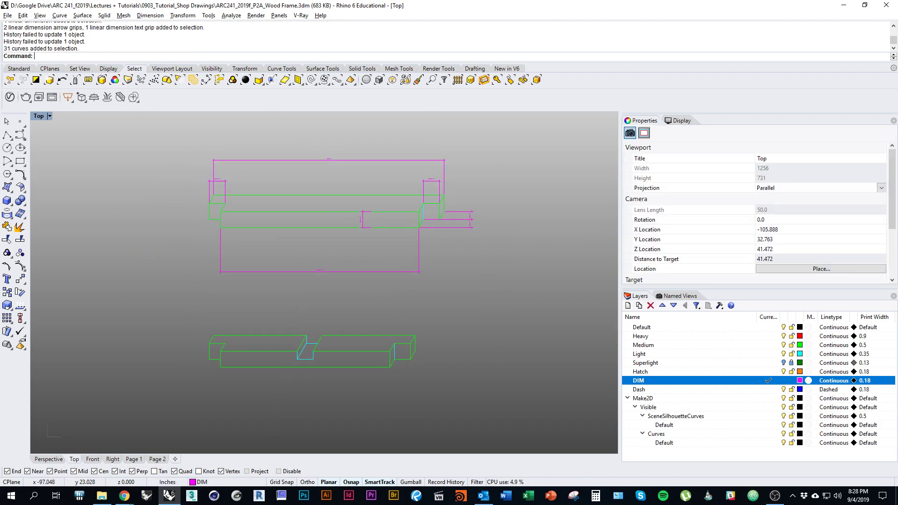
key(Return)
key(Escape)
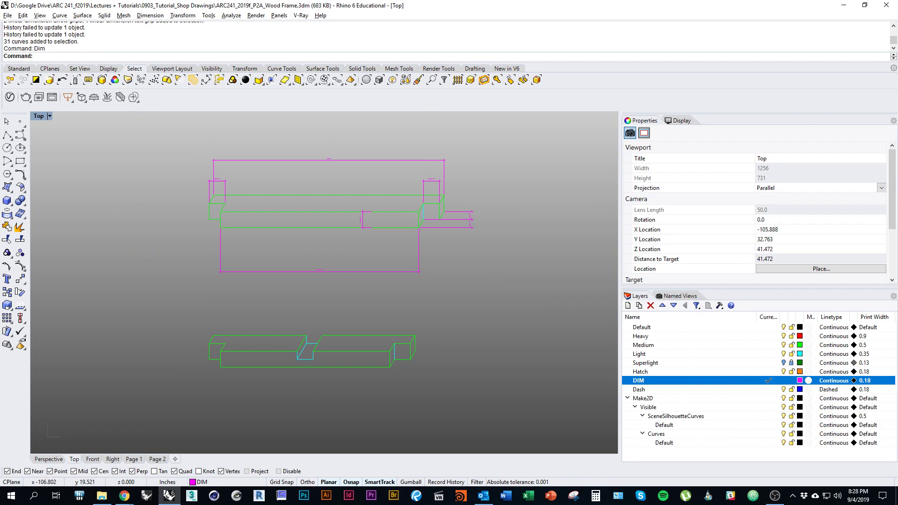
Extend the bottom edge of the beam detail view on Page 2 downward to make room below the lower beam.
click(158, 459)
right_drag(462, 283, 453, 236)
click(348, 329)
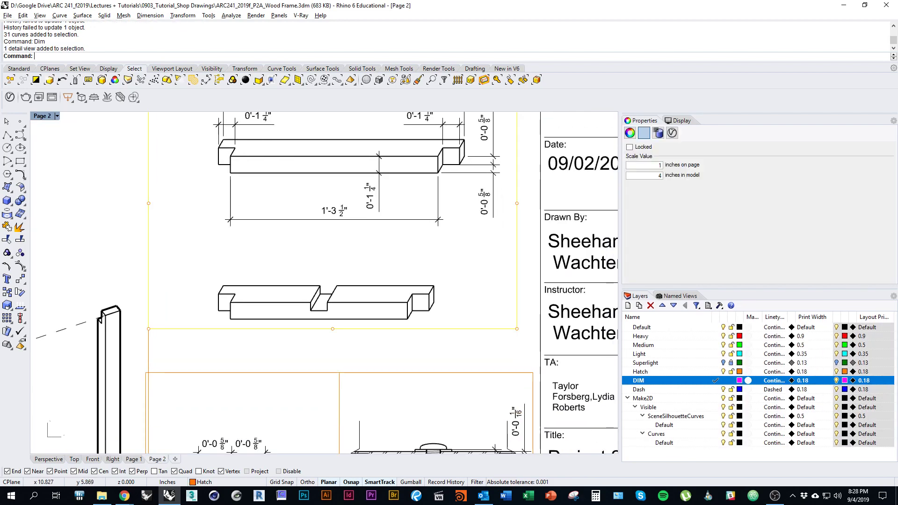
drag(333, 329, 333, 361)
right_drag(382, 250, 392, 272)
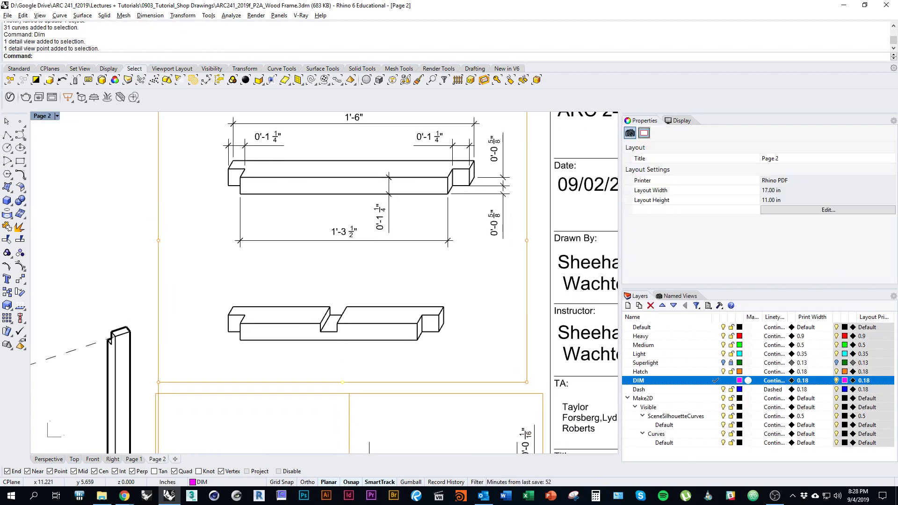
Dimension the width of the lower beam's notch along its top back edge, placing the text above and left of the notch.
double_click(390, 269)
text(Dim)
key(Return)
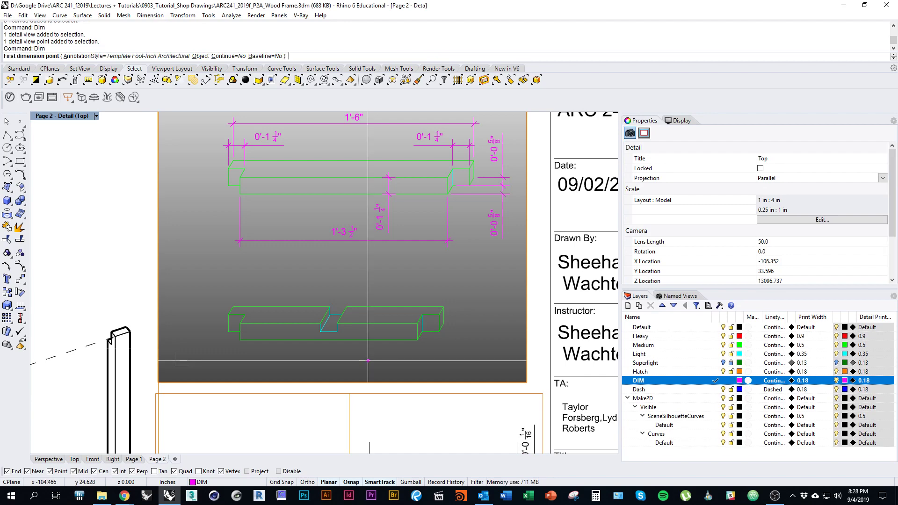
click(347, 306)
click(330, 306)
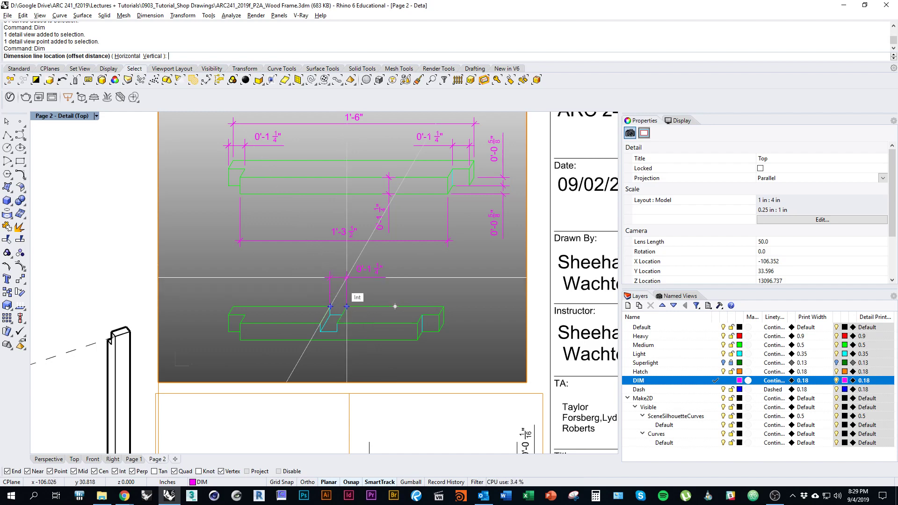
click(339, 293)
right_click(357, 313)
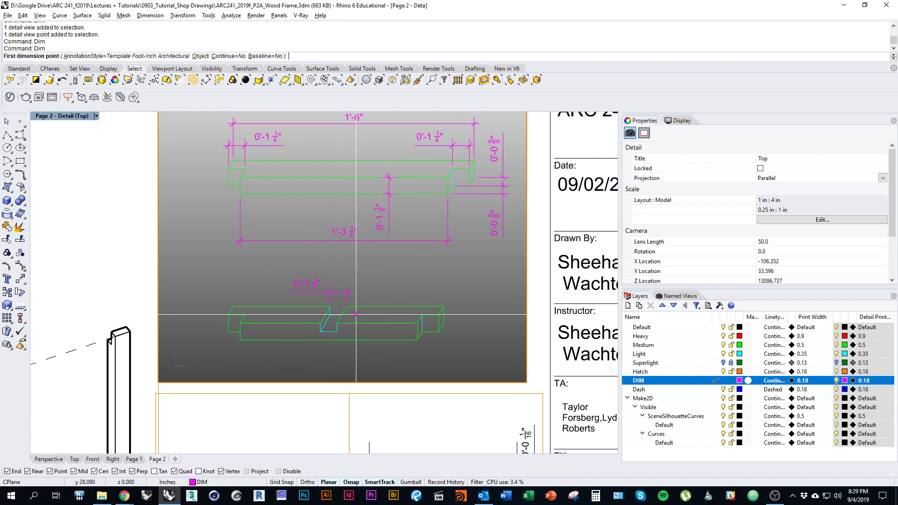
click(346, 306)
click(347, 292)
key(Escape)
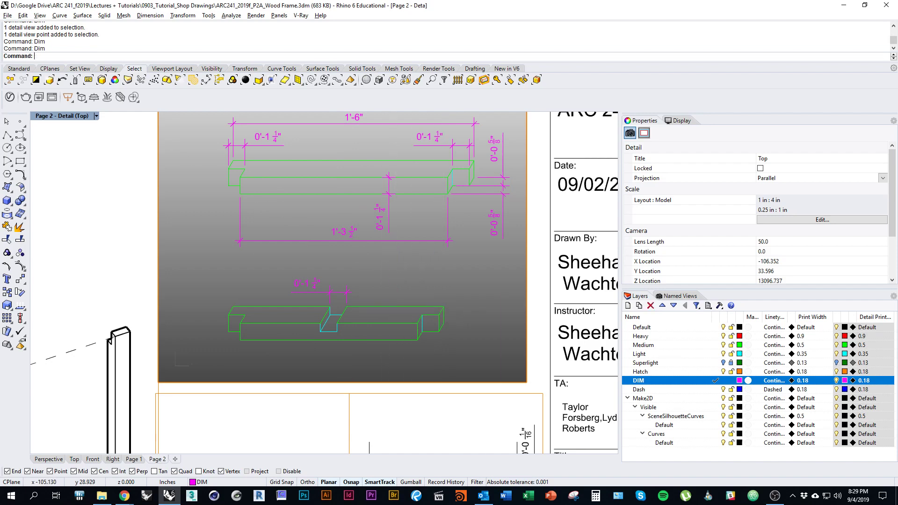
Dimension the lower beam's top back edge from the notch to the right end, in line with the notch dimension.
right_click(358, 310)
click(346, 307)
click(444, 306)
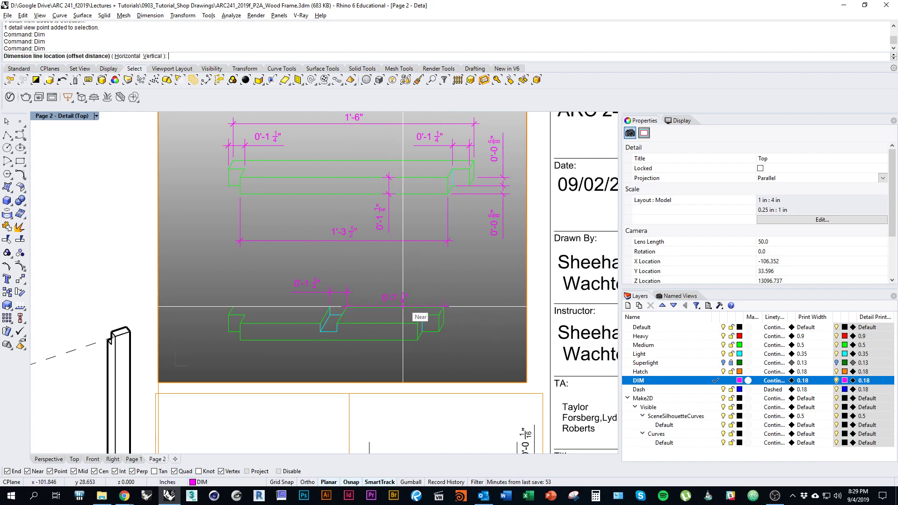
click(348, 292)
Dimension the slanted bottom edges of the lower beam's right tenon and shoulder vertically, aligned with the upper beam's vertical dimensions.
right_click(380, 333)
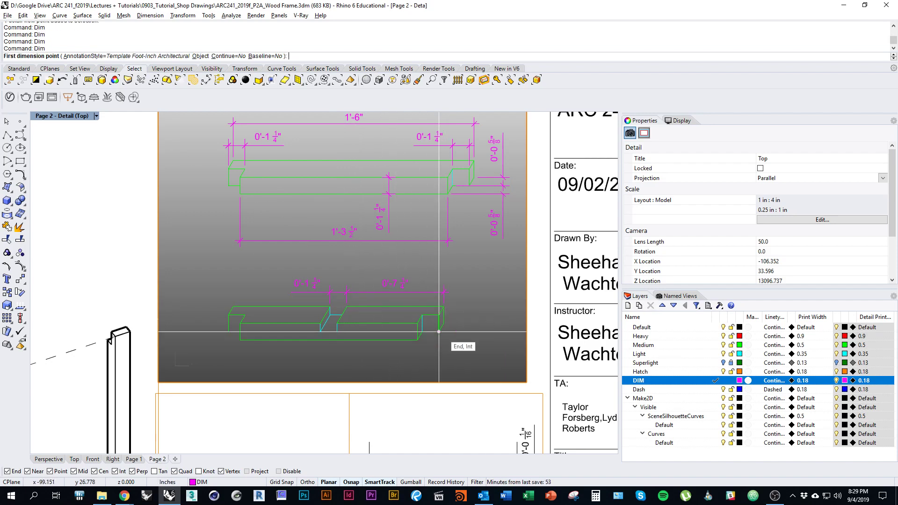
click(439, 332)
click(444, 323)
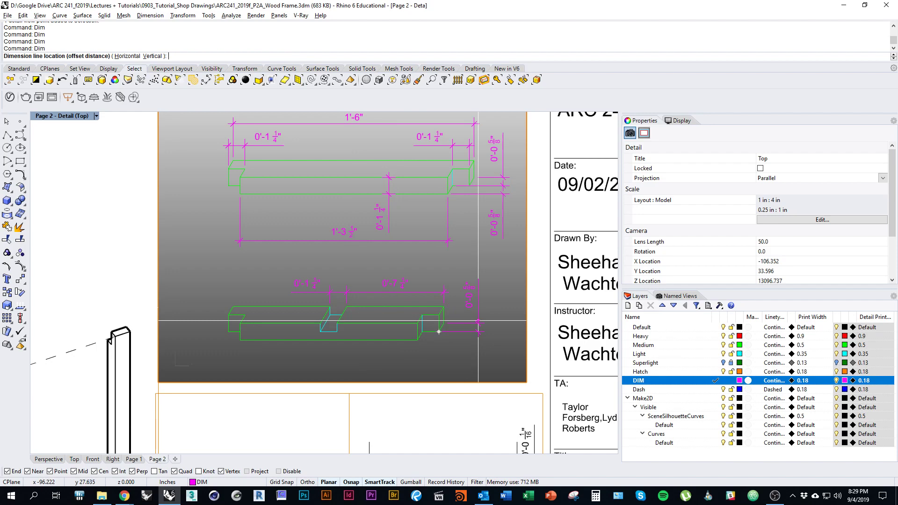
click(504, 190)
right_click(421, 332)
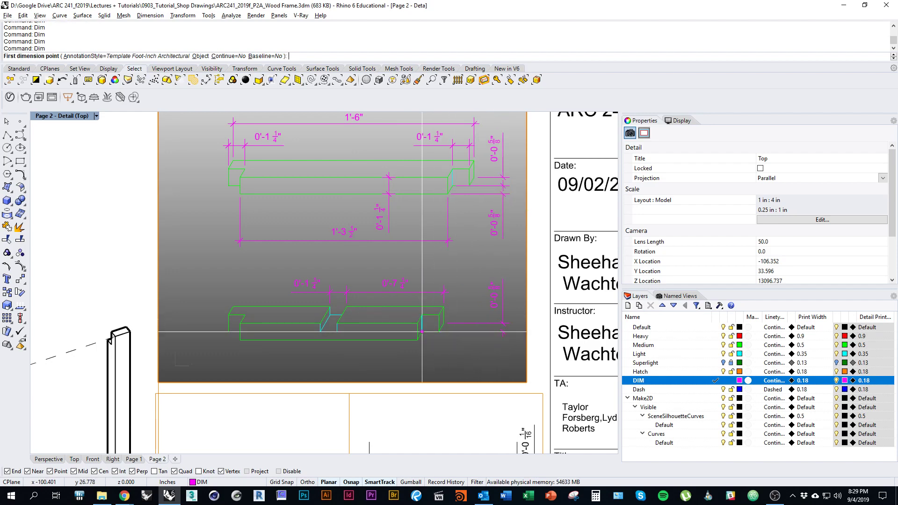
click(422, 332)
click(417, 340)
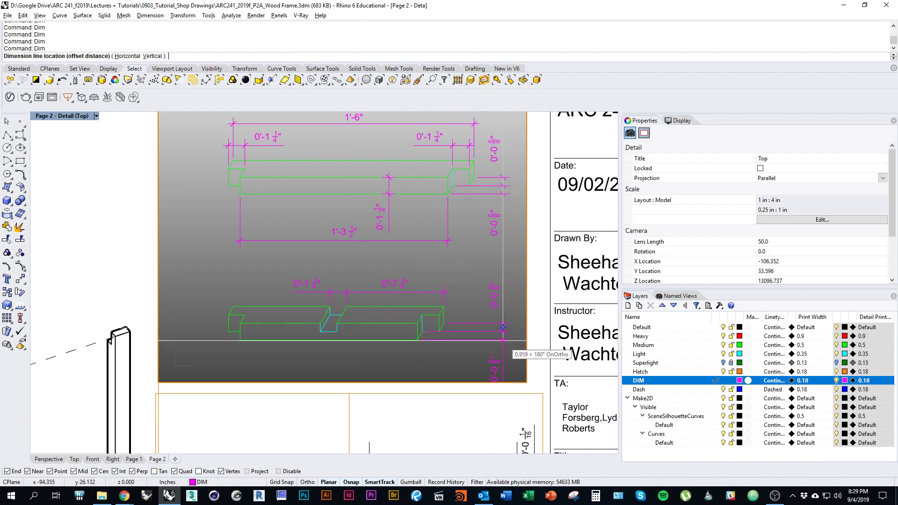
click(503, 350)
right_click(279, 347)
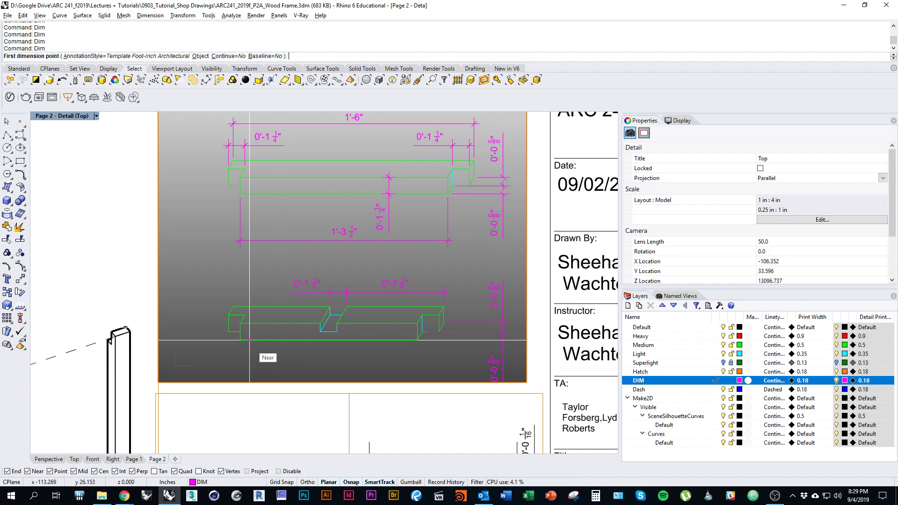
click(231, 310)
key(Escape)
Dimension the length of the lower beam's left tenon, aligning the dimension line with the notch dimension.
right_click(231, 311)
click(231, 311)
click(245, 318)
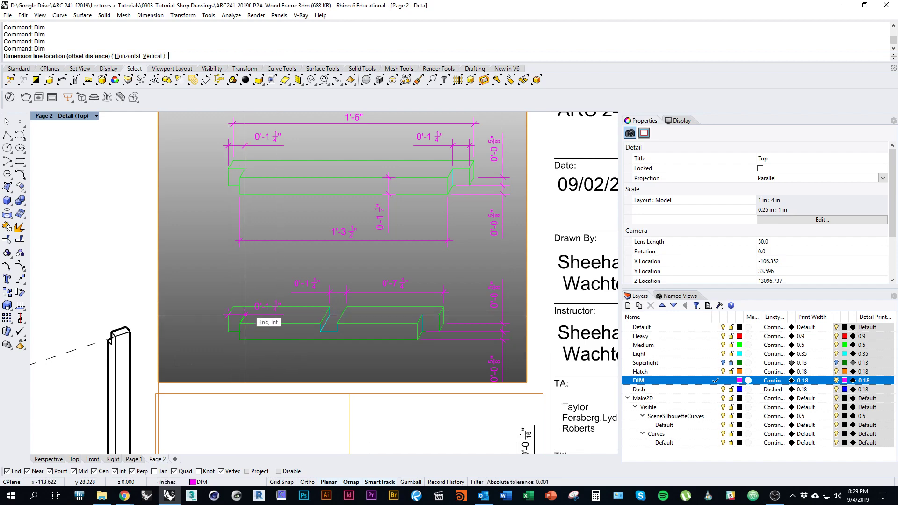
click(330, 292)
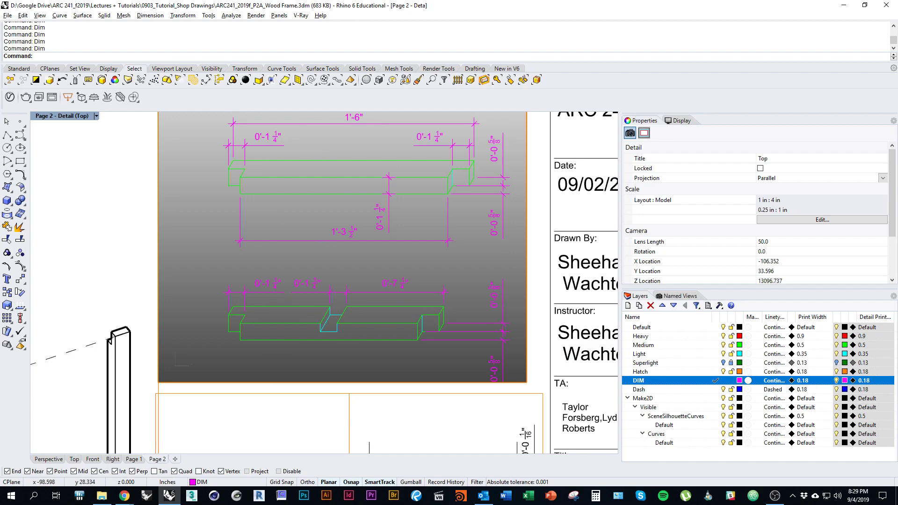
Replace the lower beam's notch-to-right-end dimension with a length dimension of the right tenon, aligned with the notch dimension.
click(388, 293)
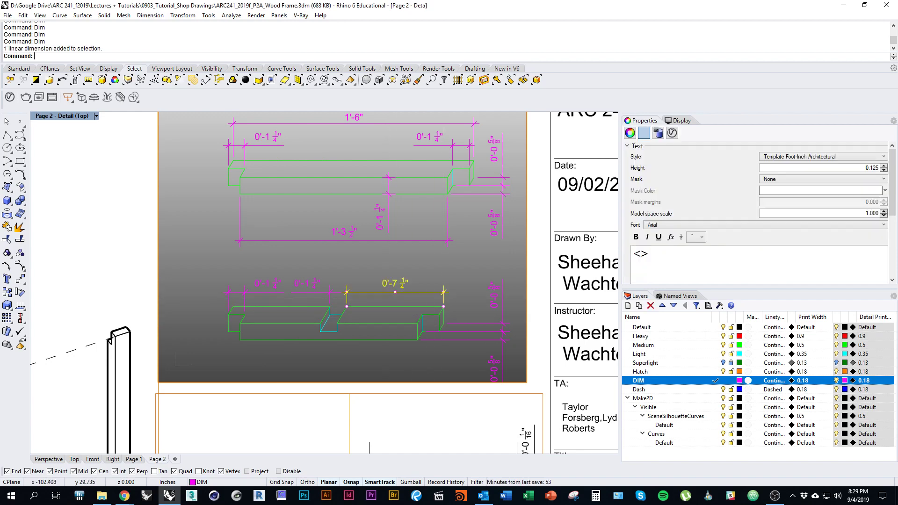
key(Return)
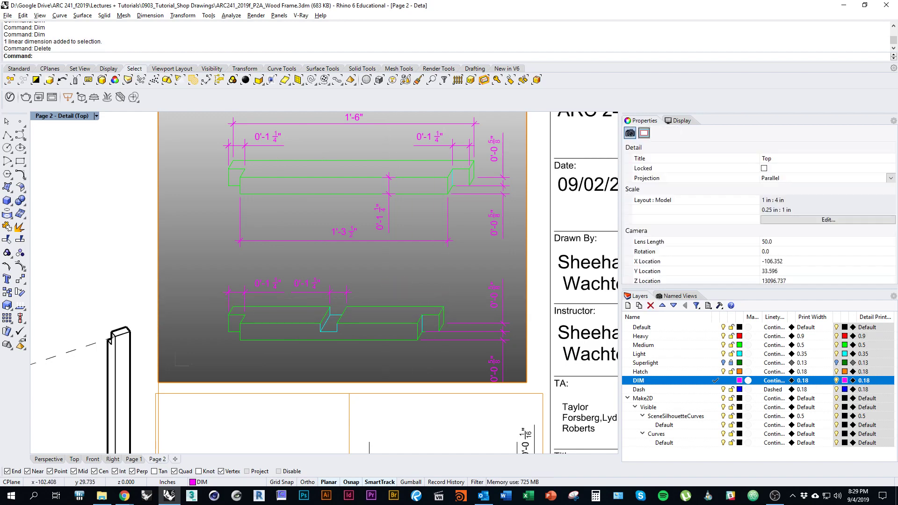
text(Dim)
key(Return)
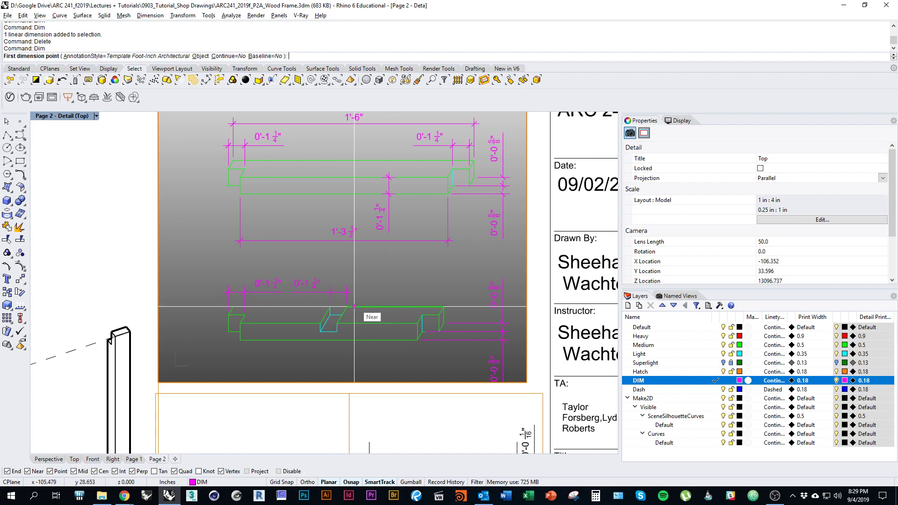
click(423, 318)
click(440, 307)
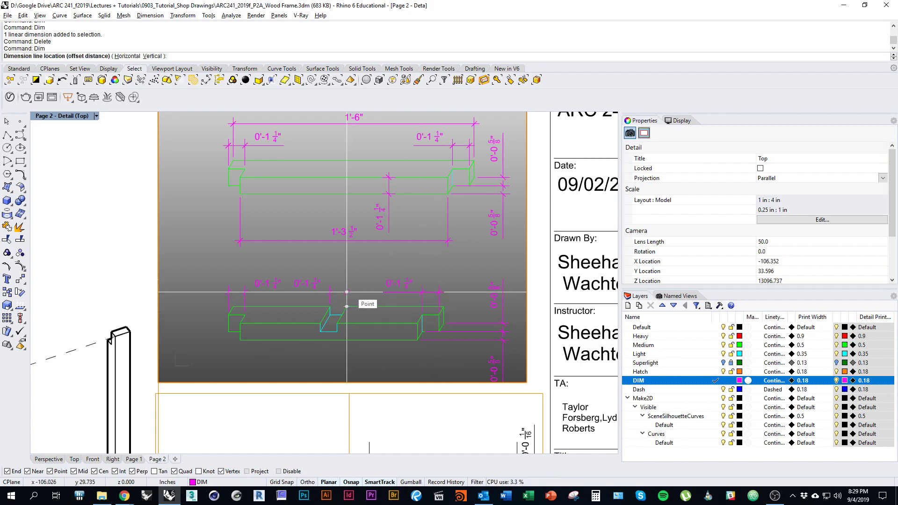
click(347, 292)
Dimension the lower beam's top back edge from its left end to the notch, placing the line above the other dimensions.
key(Return)
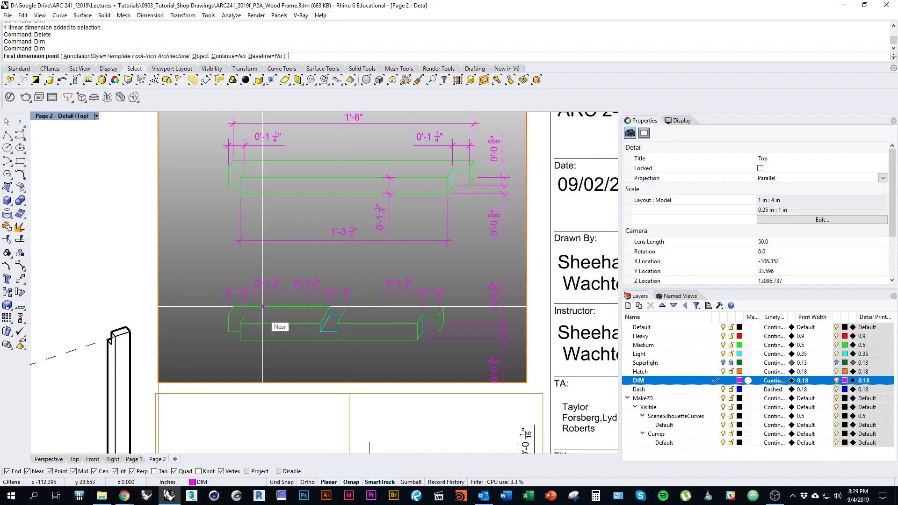
click(233, 306)
click(330, 306)
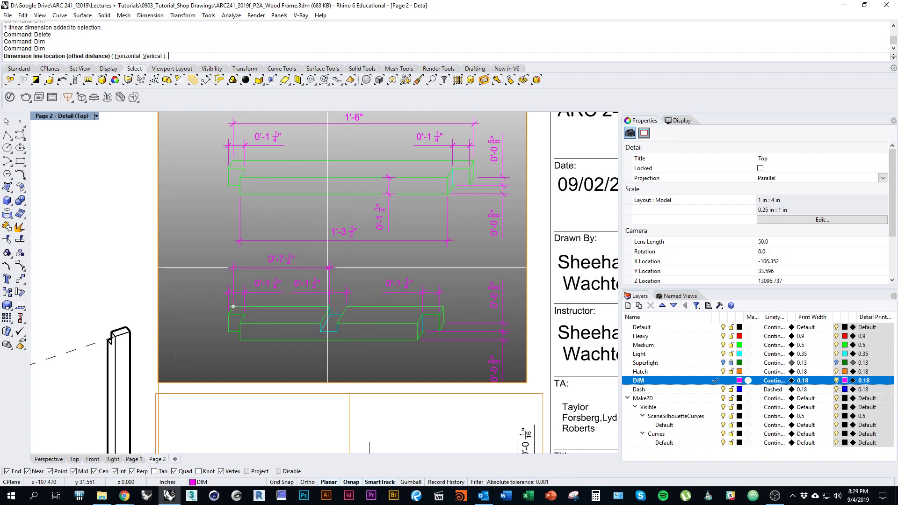
click(332, 268)
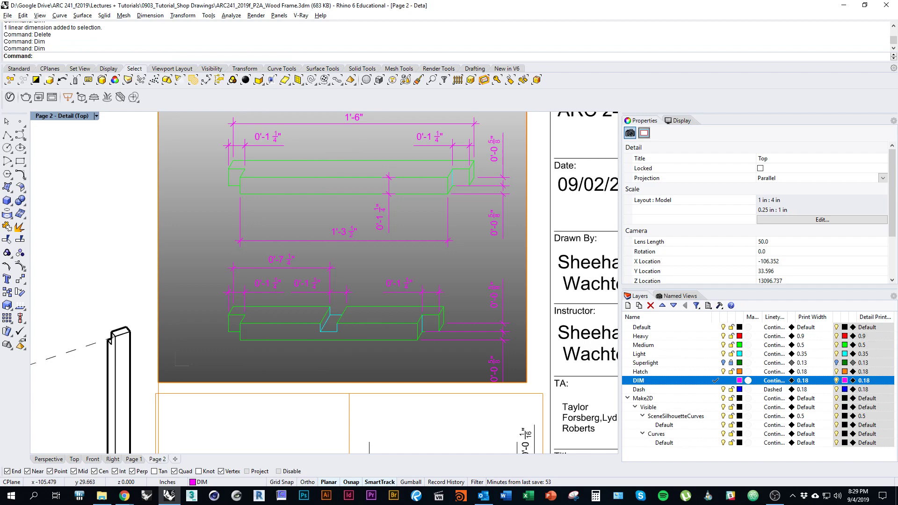
Dimension the lower beam's top back edge from the notch to its right end, in line with the left segment's dimension.
key(Return)
click(346, 307)
click(444, 306)
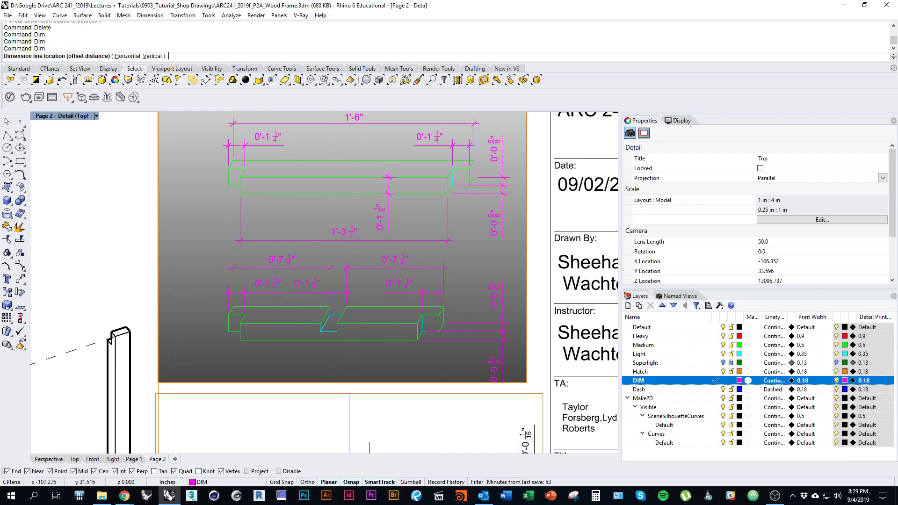
right_drag(367, 268, 357, 262)
Dimension the lower beam's overall length between the bottom corners of its two tenon ends, placing the line well below the beam.
key(Return)
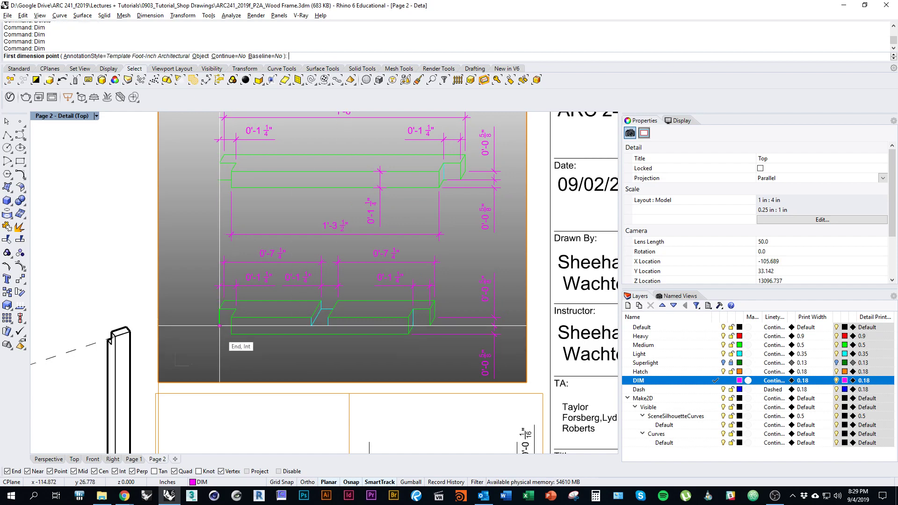
click(220, 325)
click(430, 326)
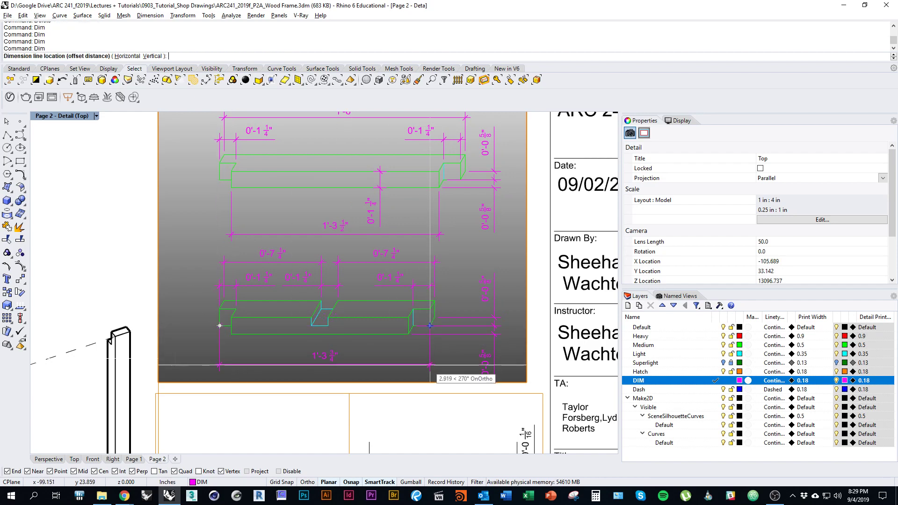
click(430, 374)
Dimension the lower beam's bottom front edge between the shoulders, placing the line above the overall dimension, and leave the detail.
key(Return)
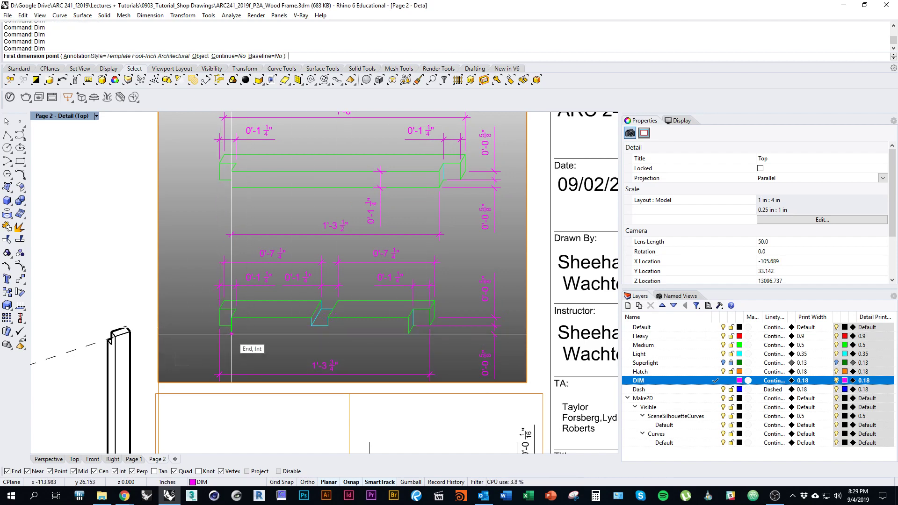
click(232, 334)
click(409, 334)
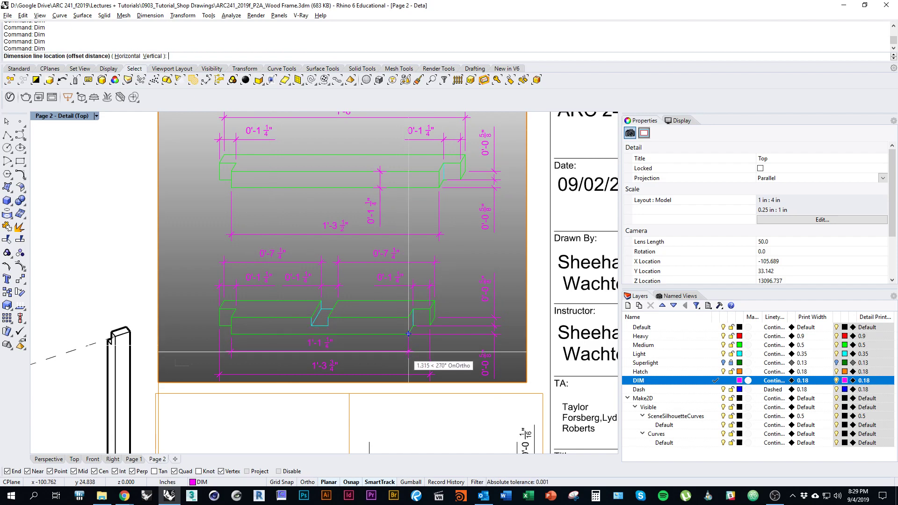
click(402, 353)
double_click(536, 370)
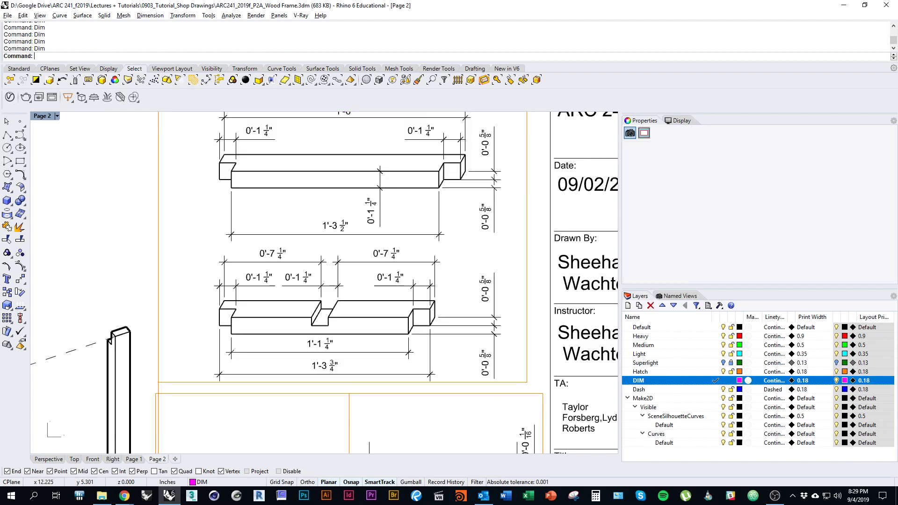
Examine the Page 2 layout, checking the beam dimensions, the joint and bolt details and the exploded axonometric.
scroll(362, 353, down, 3)
right_drag(352, 345, 358, 308)
key(Return)
key(Escape)
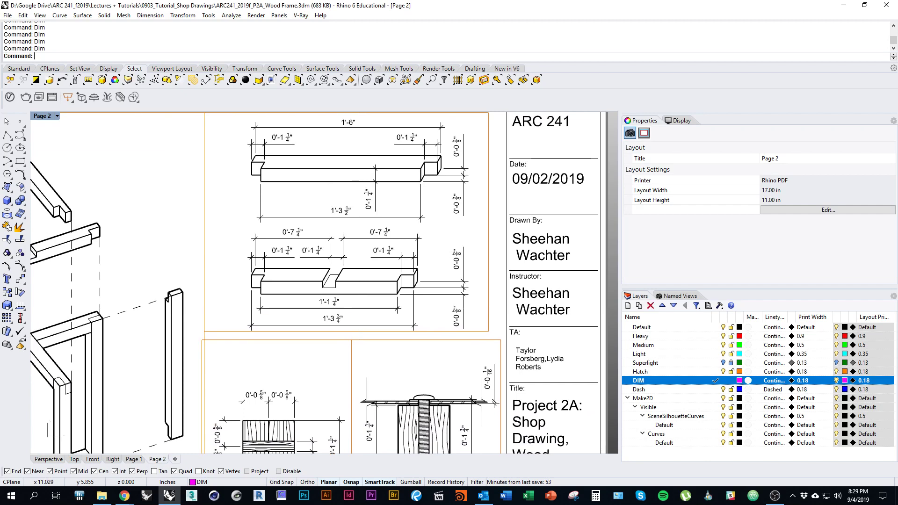
scroll(401, 270, up, 3)
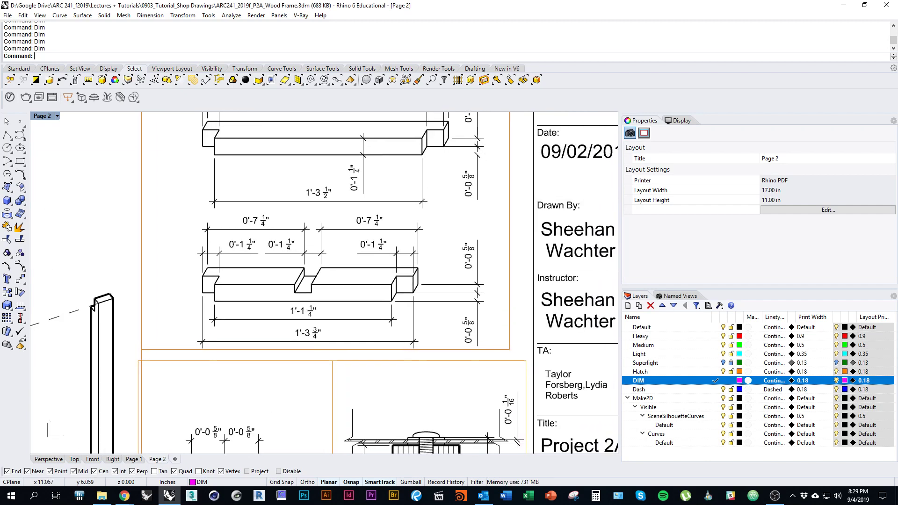
right_drag(401, 270, 416, 270)
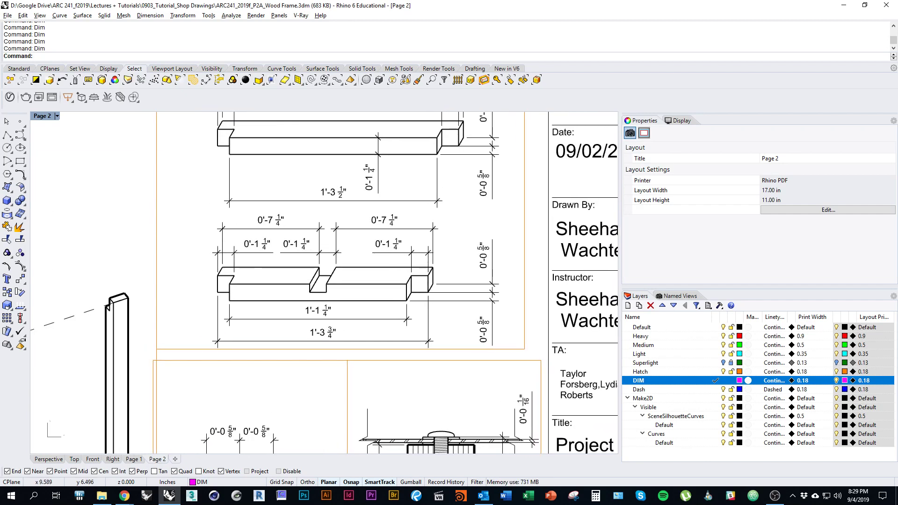
scroll(407, 295, down, 3)
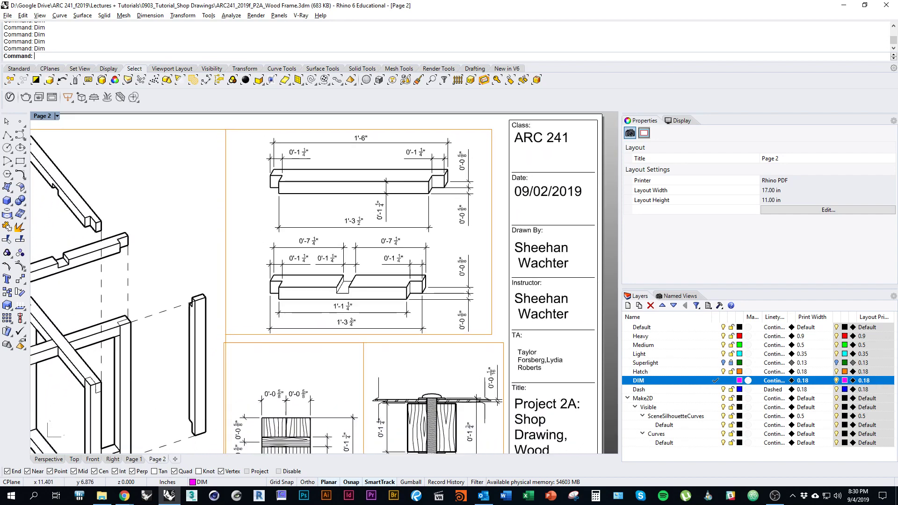
scroll(408, 276, down, 2)
scroll(463, 333, up, 3)
right_drag(468, 327, 429, 248)
scroll(432, 241, down, 3)
double_click(432, 242)
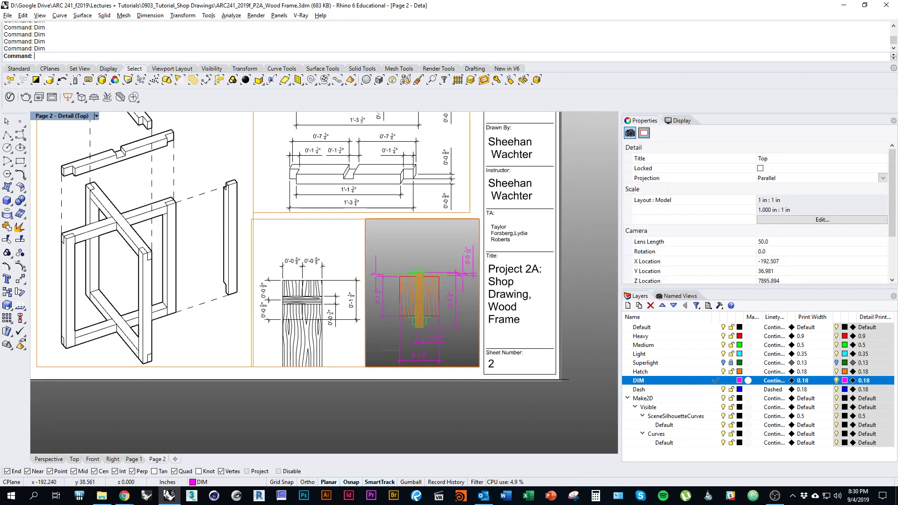
double_click(430, 258)
right_drag(335, 349, 489, 346)
double_click(423, 354)
double_click(423, 353)
scroll(369, 343, down, 4)
scroll(410, 355, up, 3)
right_drag(327, 332, 343, 371)
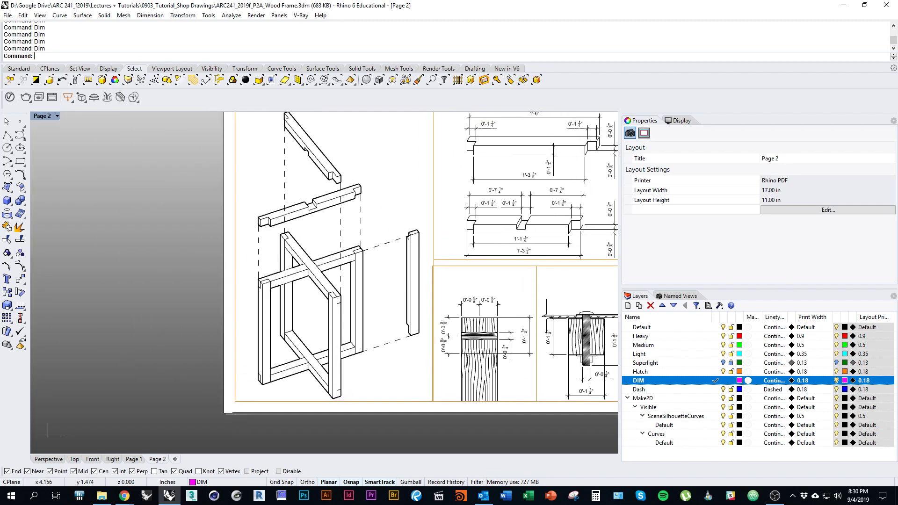
Shift the exploded axonometric slightly to the left inside its detail on Page 2.
double_click(299, 312)
right_drag(387, 218, 377, 217)
double_click(363, 253)
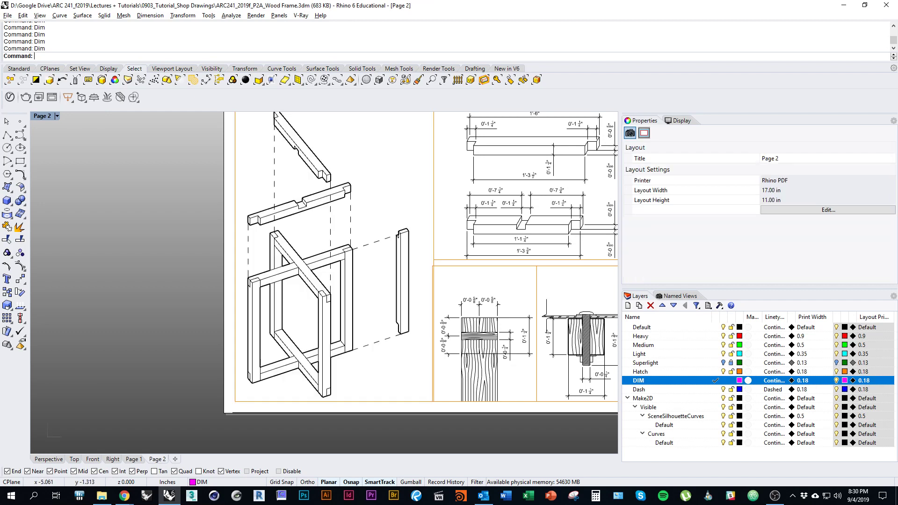
Switch to the Top model view and locate the exploded frame axonometric.
click(75, 459)
scroll(287, 288, down, 15)
right_drag(432, 344, 404, 343)
scroll(403, 343, up, 3)
scroll(437, 318, up, 3)
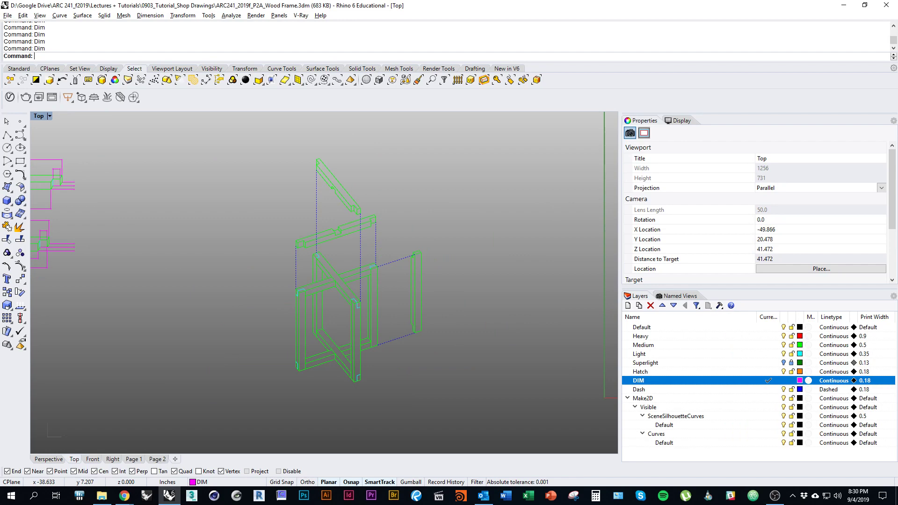
text(Dim)
key(Return)
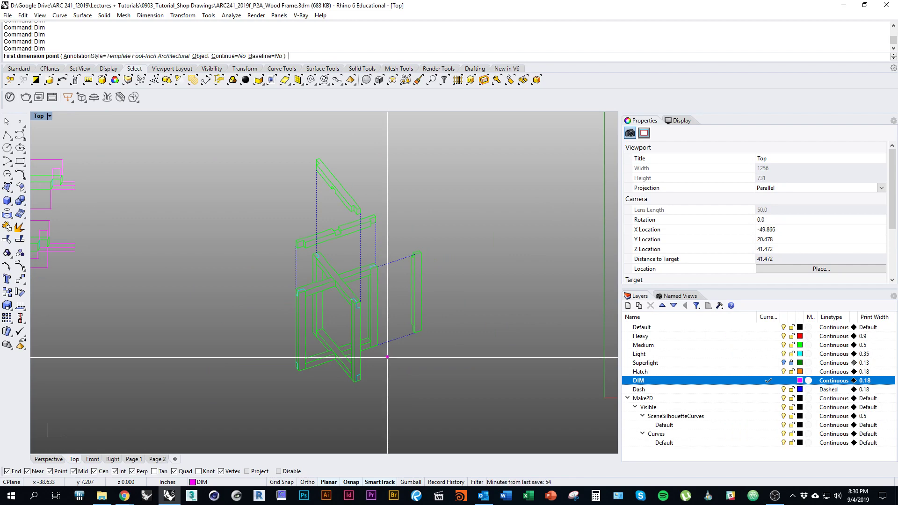
scroll(387, 357, up, 3)
click(326, 349)
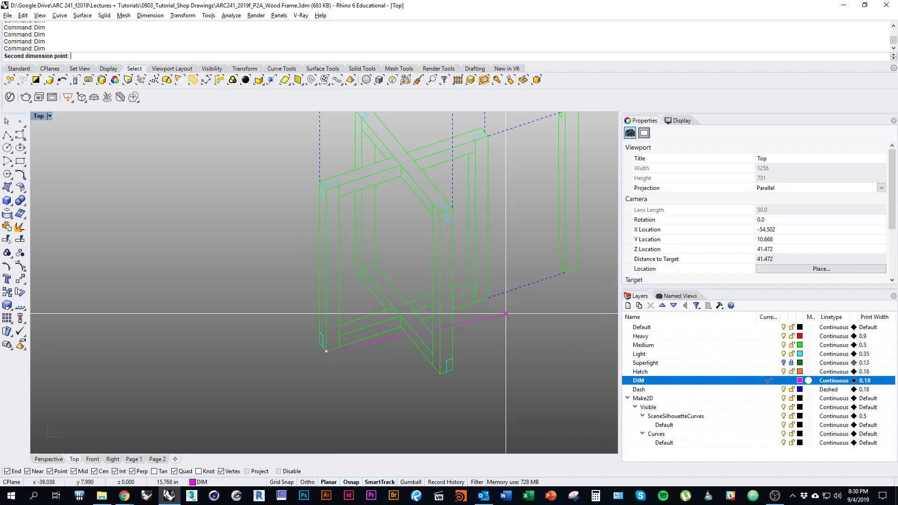
click(488, 298)
key(Escape)
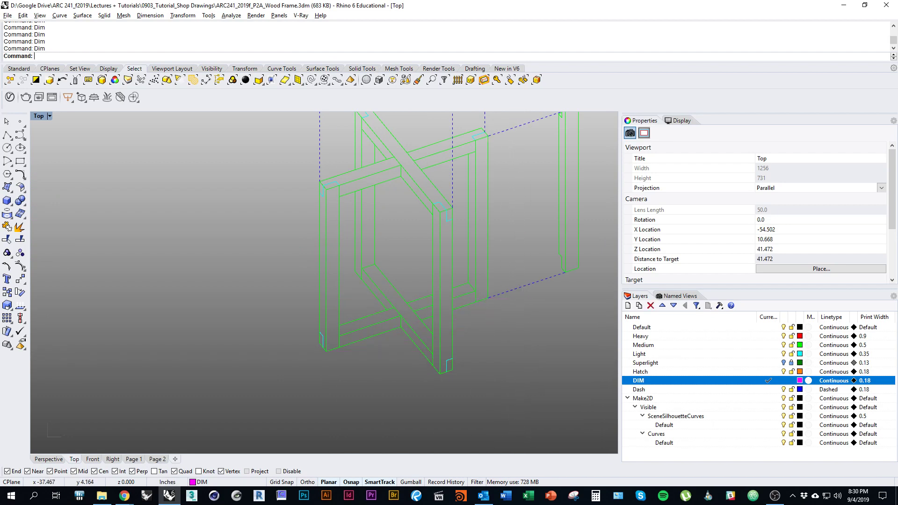
Try an aligned dimension between the bottom corners of the axonometric frame's two front legs, and delete it.
text(DimAligned)
key(Return)
click(453, 369)
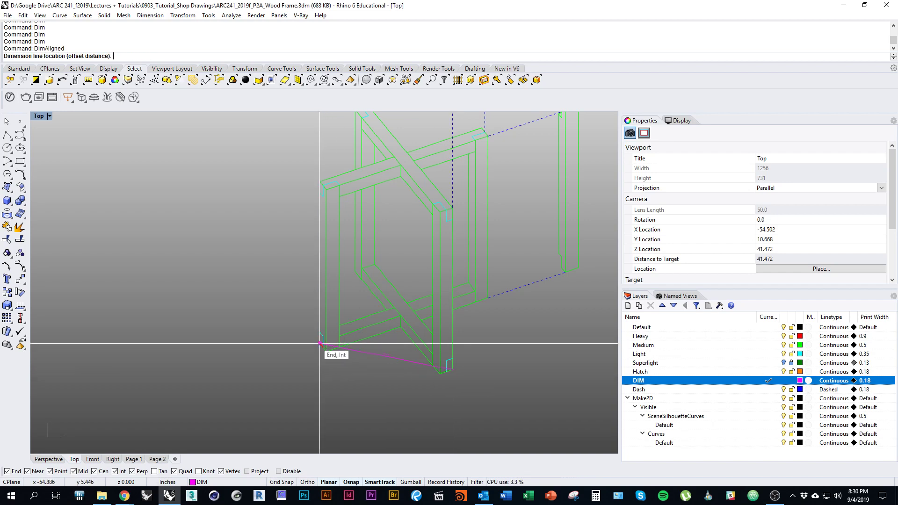
click(398, 406)
scroll(381, 411, up, 14)
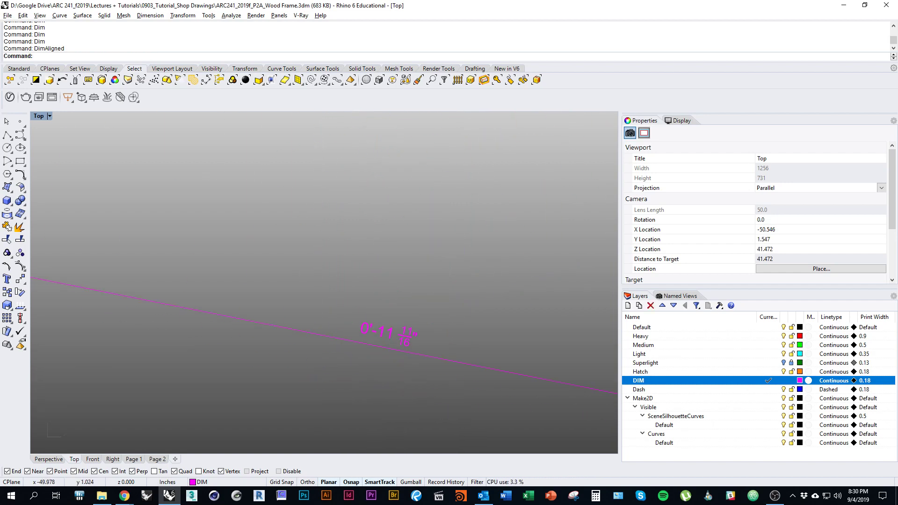
click(368, 323)
text(d)
key(Return)
scroll(362, 333, down, 15)
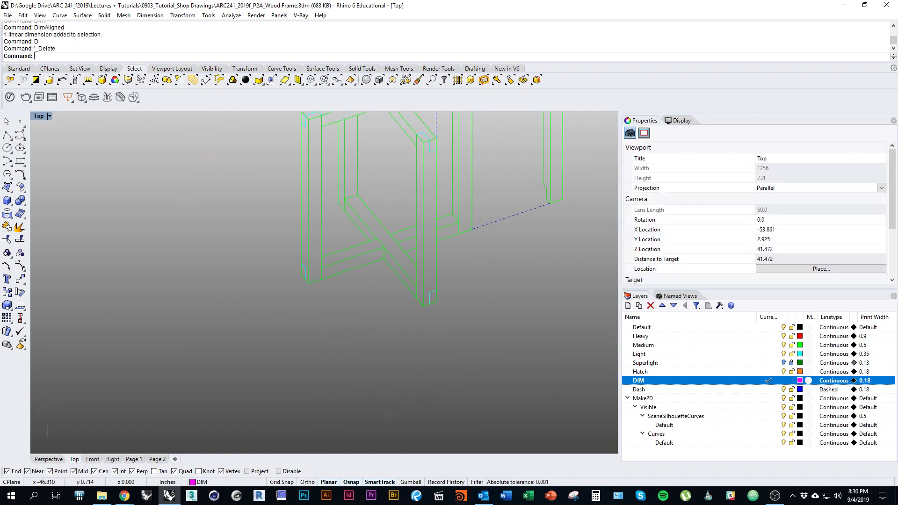
right_drag(473, 213, 464, 294)
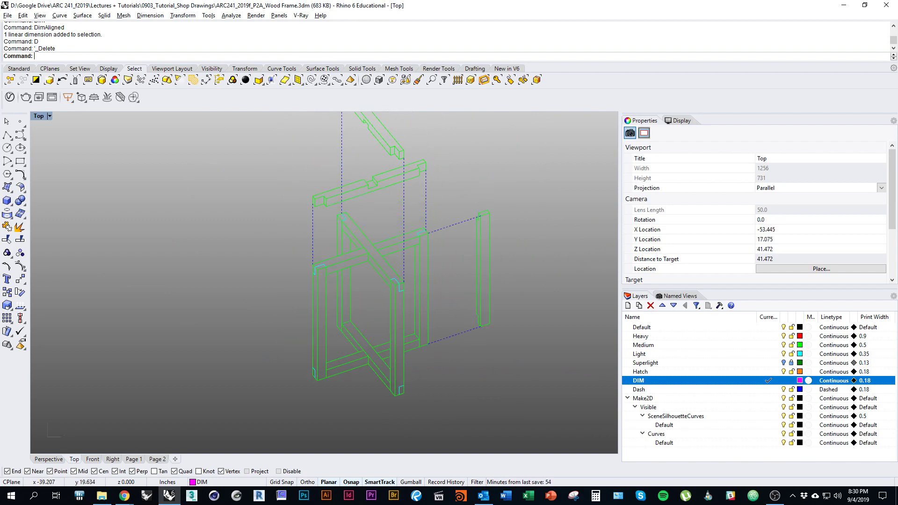
right_drag(382, 162, 388, 215)
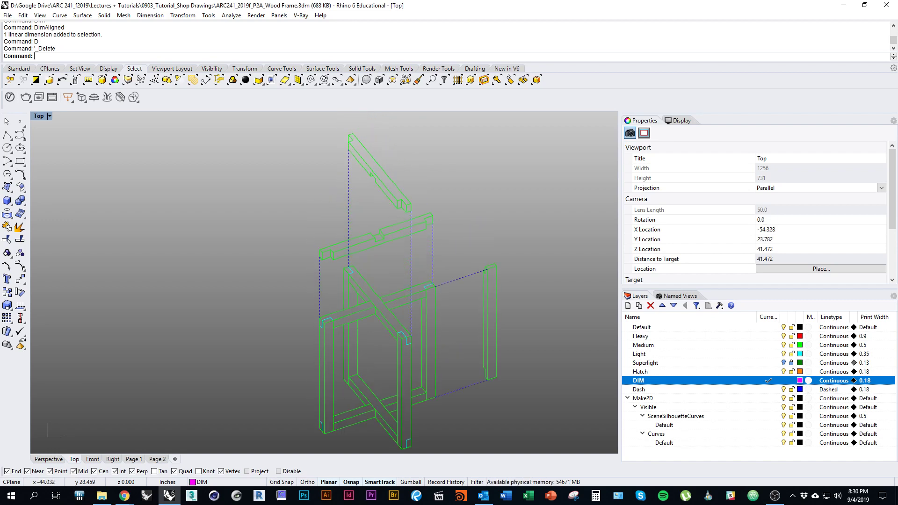
click(381, 248)
click(398, 273)
scroll(347, 253, up, 5)
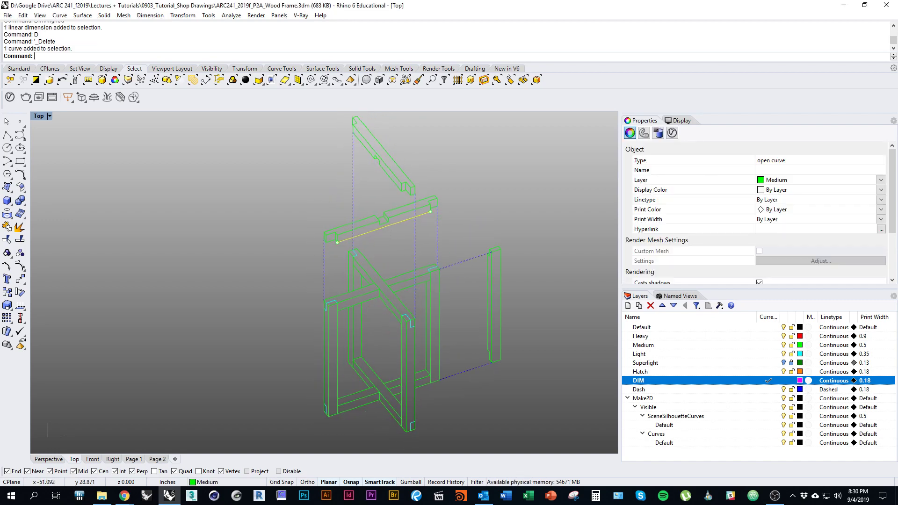
shift+click(369, 222)
click(389, 247)
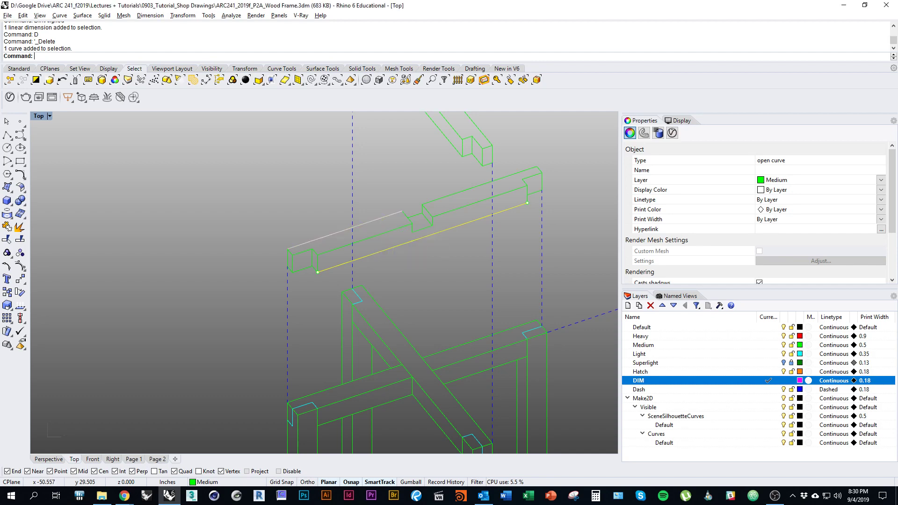
text(tr)
key(space)
click(352, 236)
key(Escape)
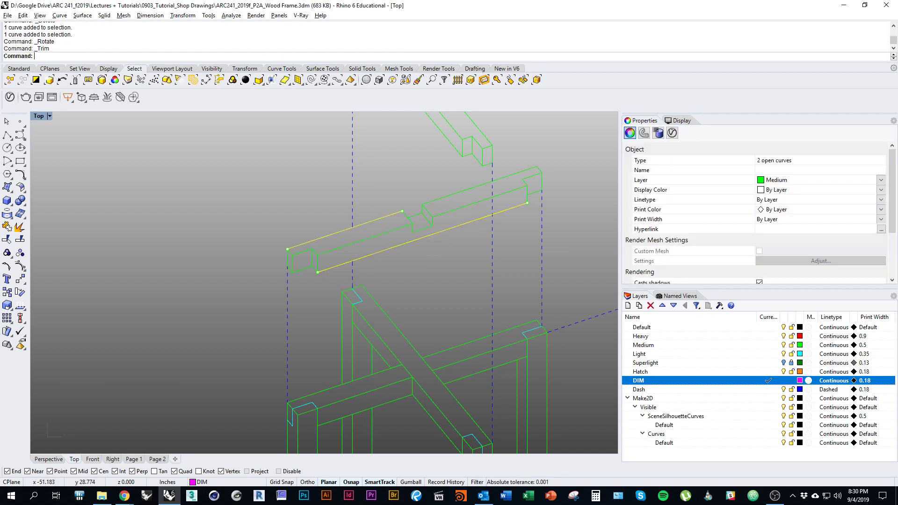
key(Escape)
scroll(384, 331, down, 5)
right_drag(384, 330, 340, 267)
scroll(390, 327, down, 2)
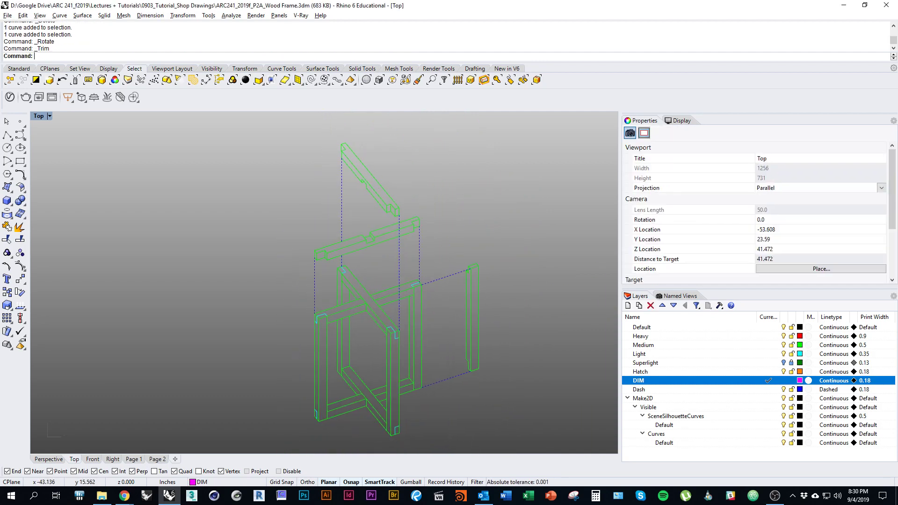
right_drag(413, 400, 424, 381)
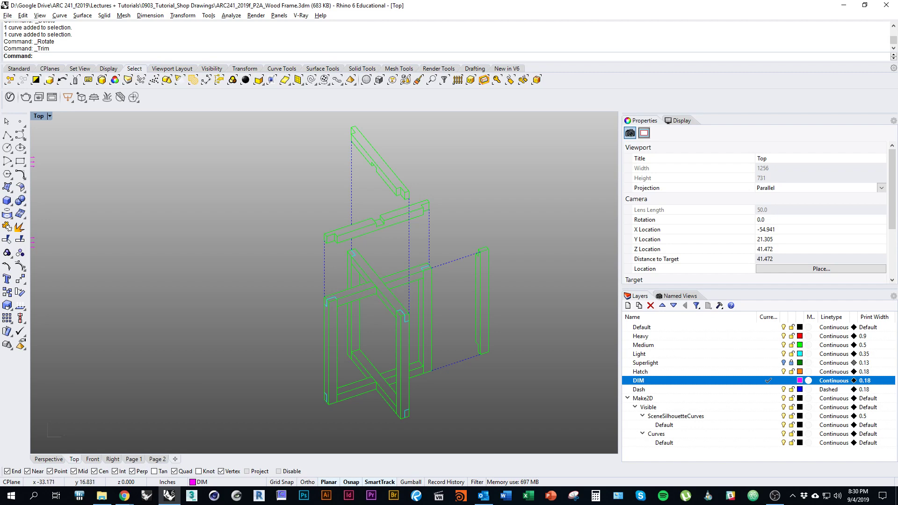
mouse_move(461, 335)
right_down()
mouse_move(463, 321)
mouse_move(452, 334)
mouse_move(414, 307)
right_up()
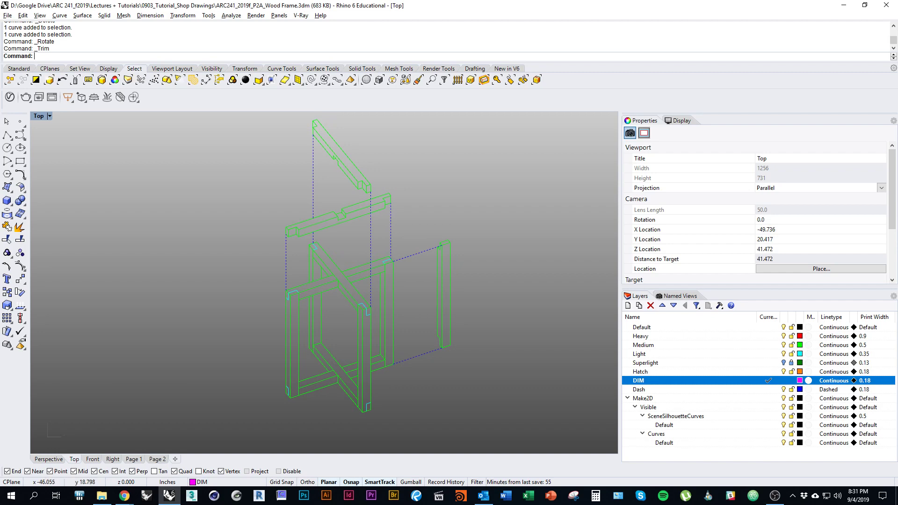
scroll(358, 340, down, 6)
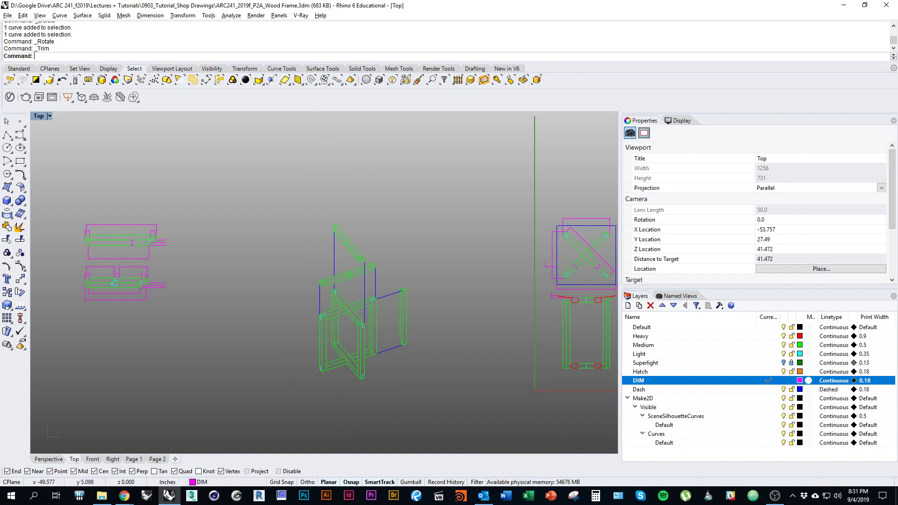
right_drag(316, 303, 345, 305)
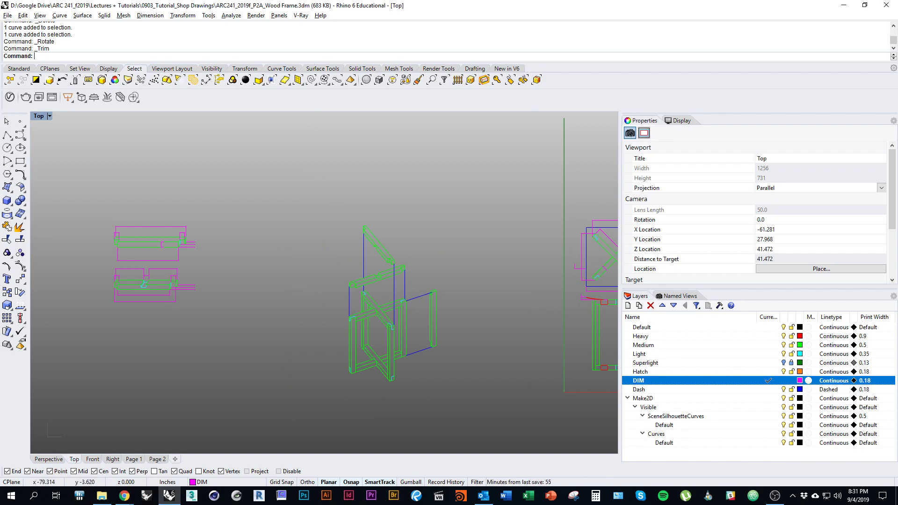
Try a two-segment text leader pointing at the front-left leg of the axonometric frame in the Top view.
right_drag(381, 358, 318, 372)
scroll(318, 372, up, 5)
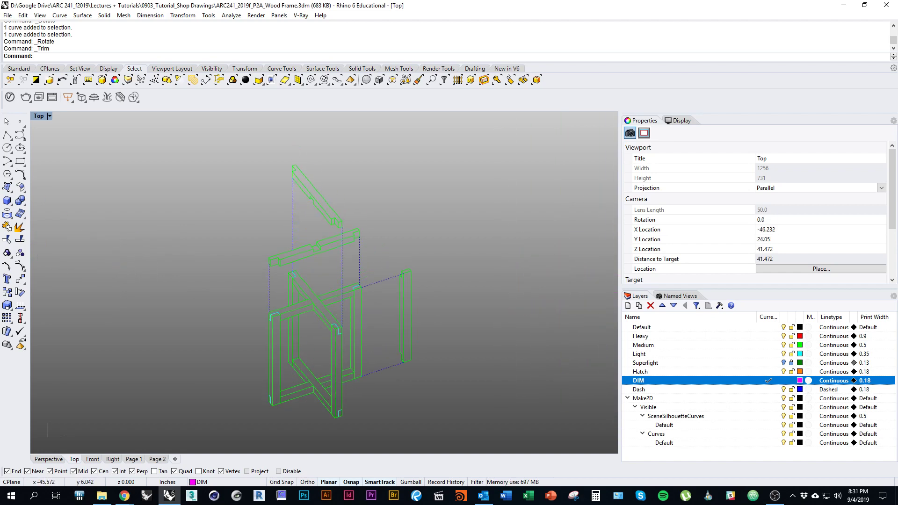
text(Leader)
key(Return)
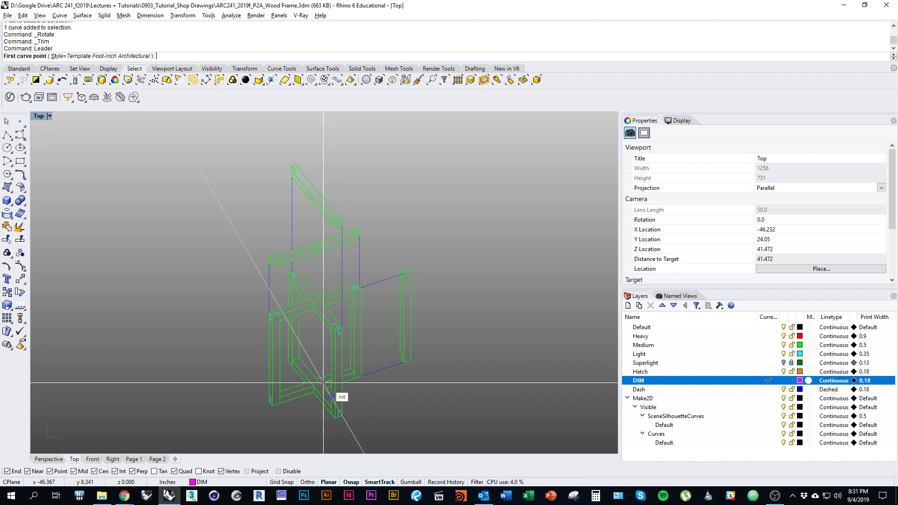
right_drag(331, 374, 363, 339)
scroll(328, 361, up, 5)
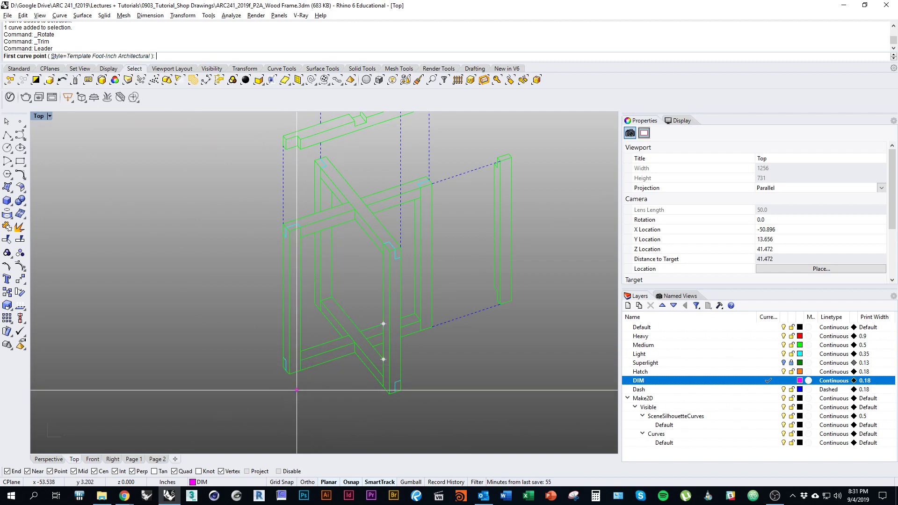
scroll(297, 389, up, 3)
click(290, 335)
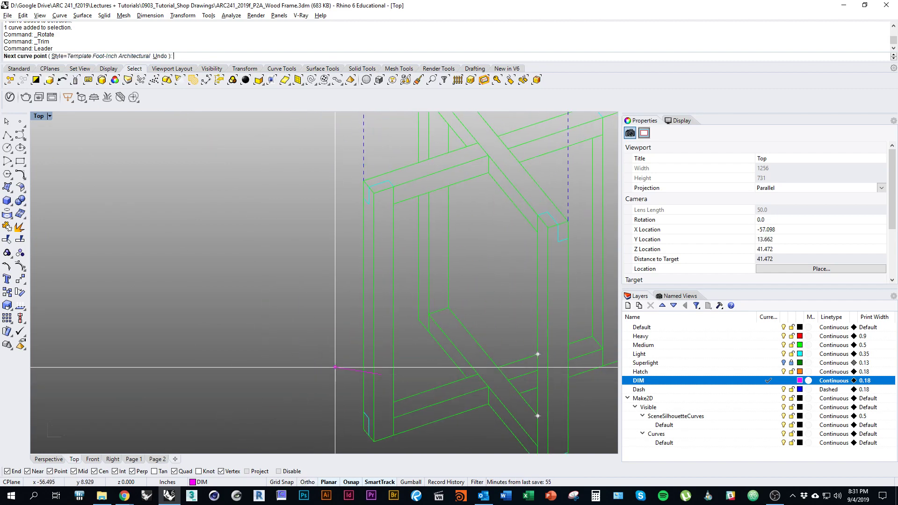
click(322, 340)
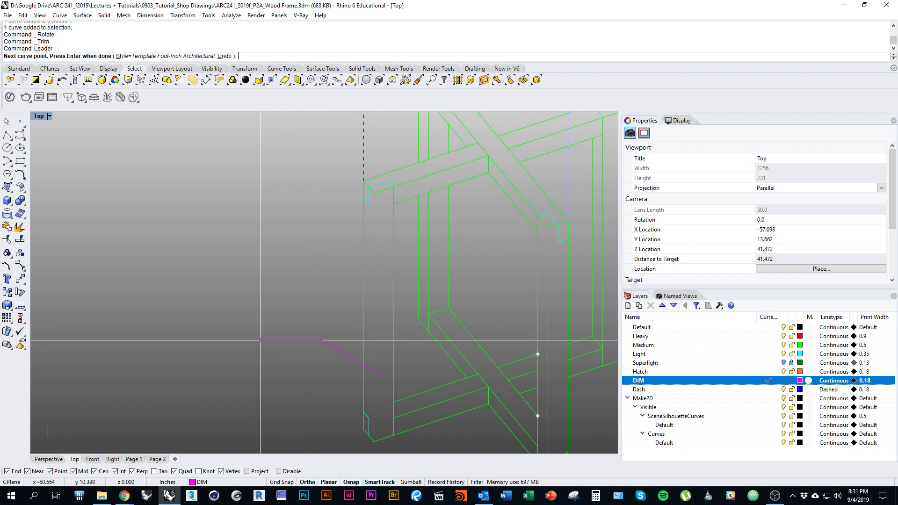
key(Return)
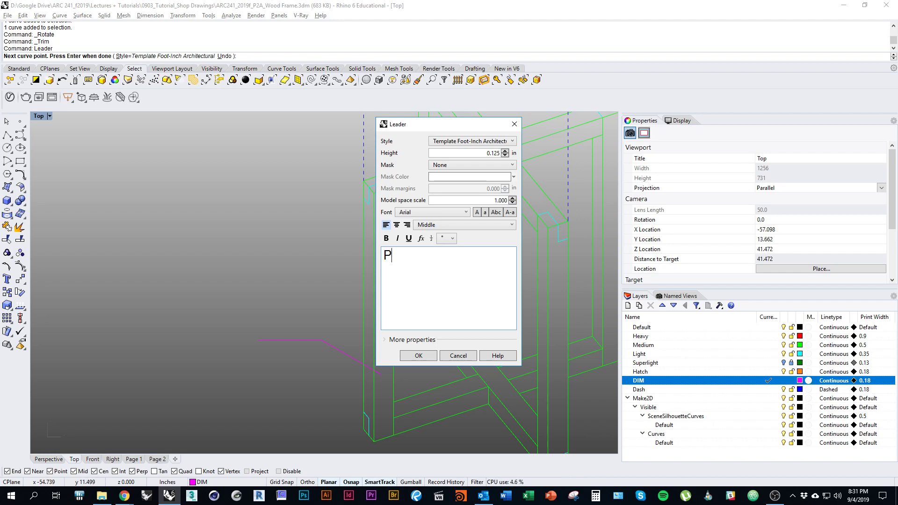
text(A)
click(419, 356)
Check the front-left leg's leader on the Page 2 layout and delete it from the Top view.
click(157, 459)
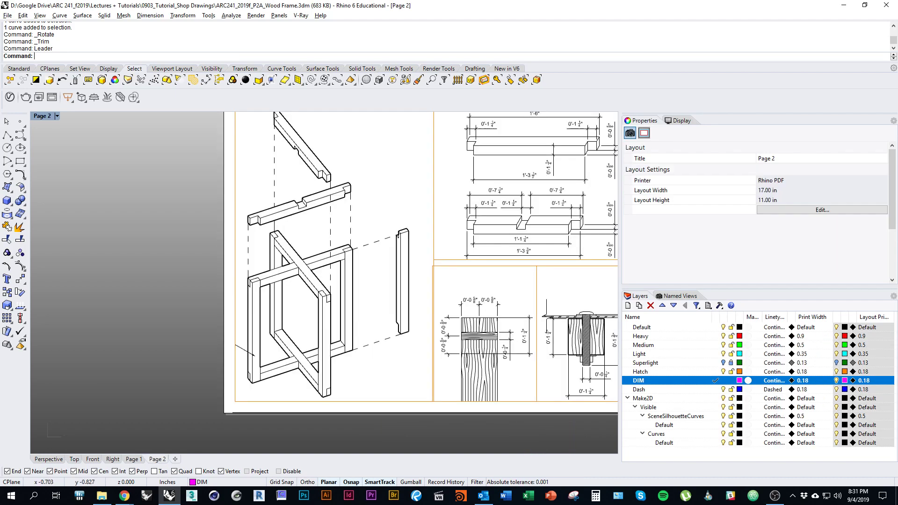
click(74, 460)
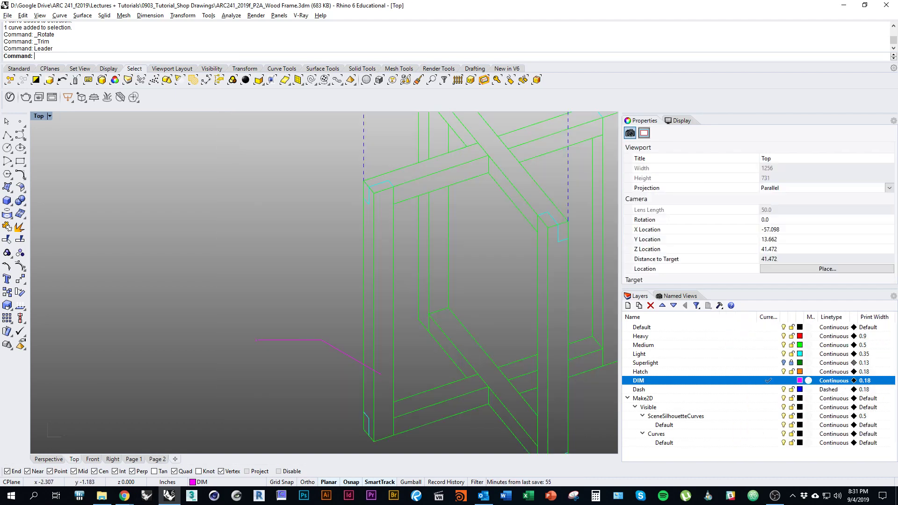
click(365, 368)
text(d)
key(Return)
Try a leader with the text "A" pointing at the frame's front-right leg, with its tail running horizontally to the right.
right_drag(365, 368, 215, 369)
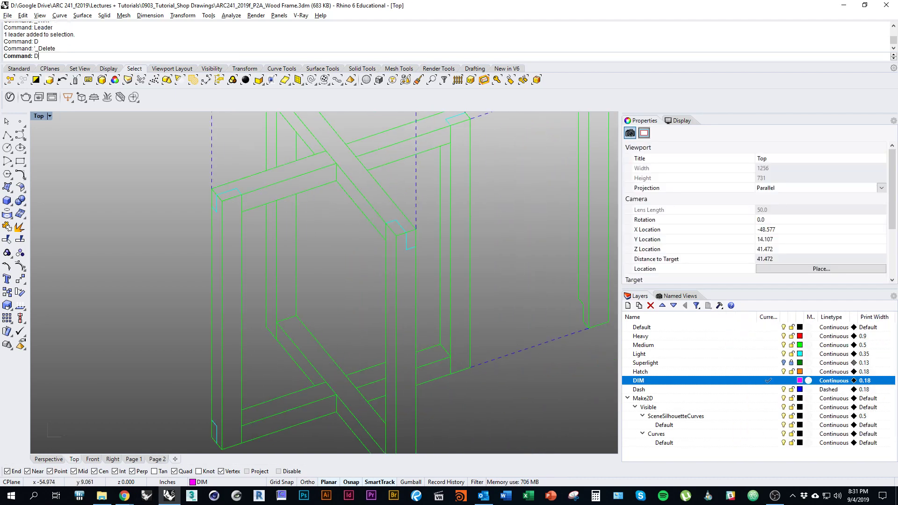
text(leader)
key(Return)
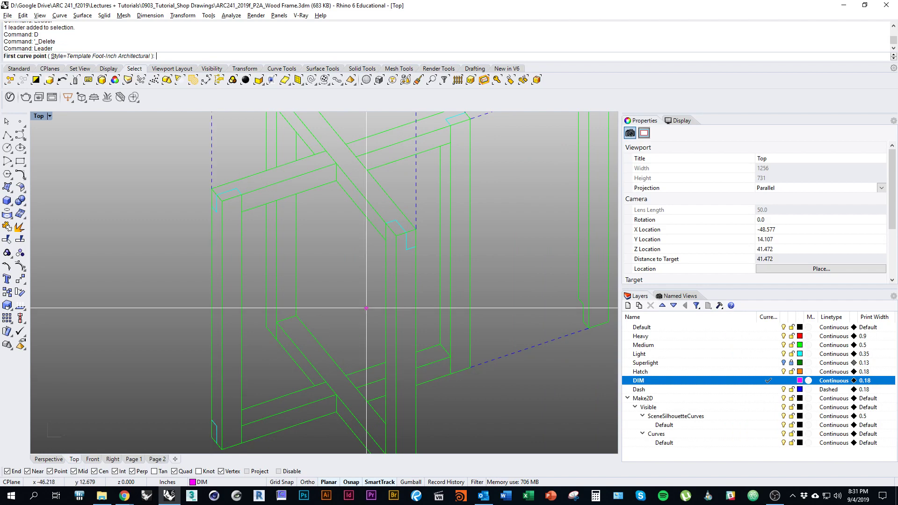
right_drag(392, 358, 316, 332)
scroll(317, 332, down, 5)
scroll(317, 332, up, 4)
alt+click(330, 366)
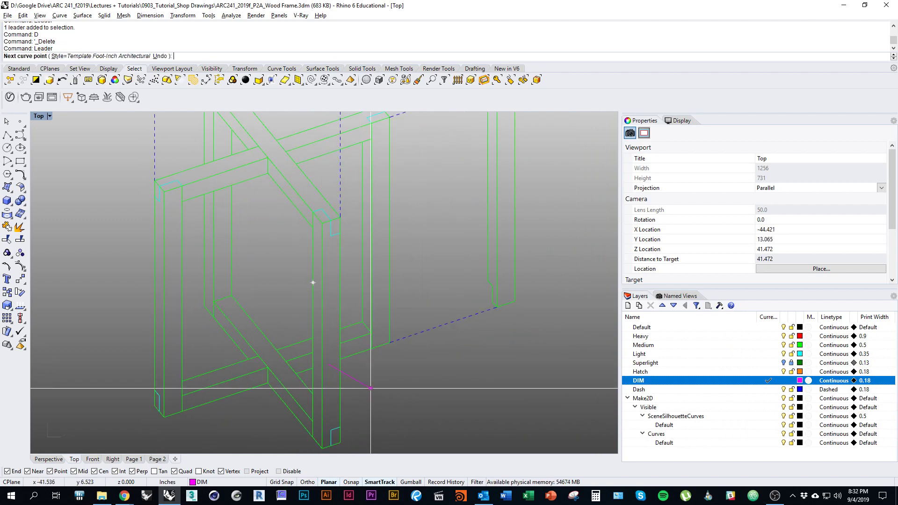
alt+click(370, 388)
key(Return)
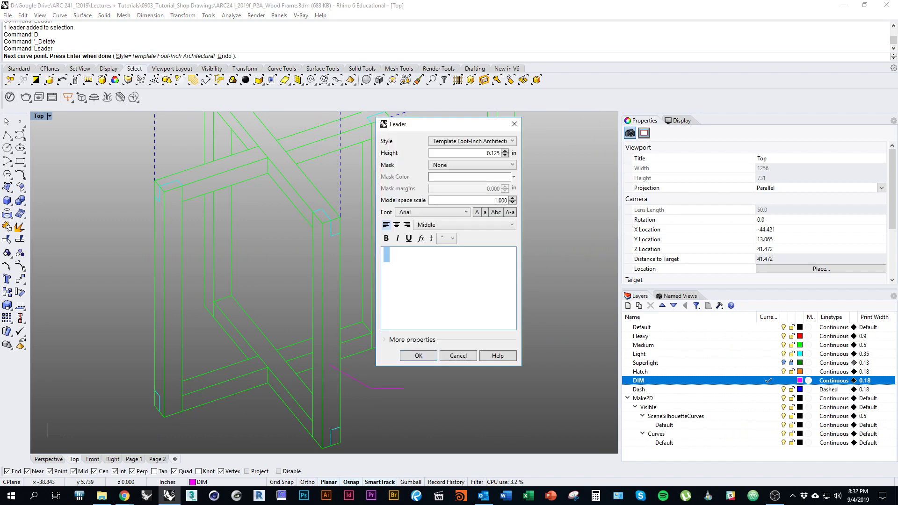
text(A)
click(418, 356)
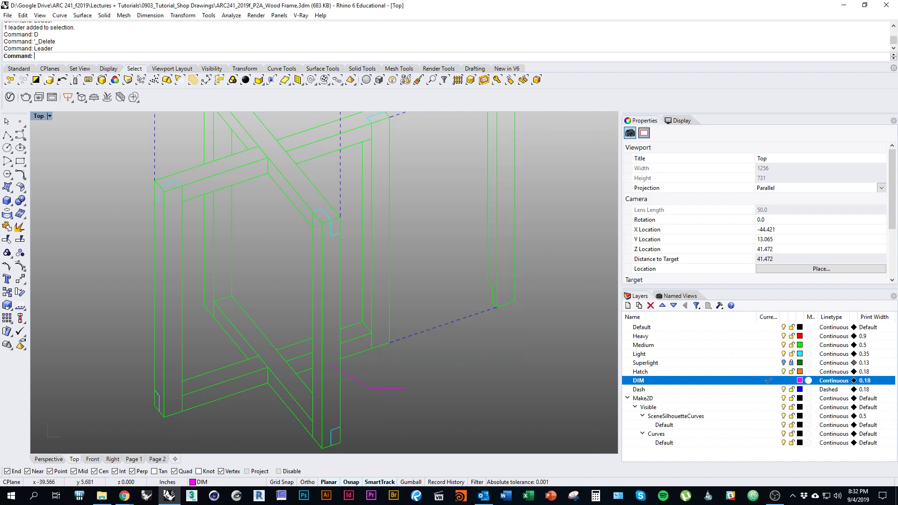
Examine on Page 2 how leader A reads against the axonometric and the neighbouring dimensioned details.
click(134, 459)
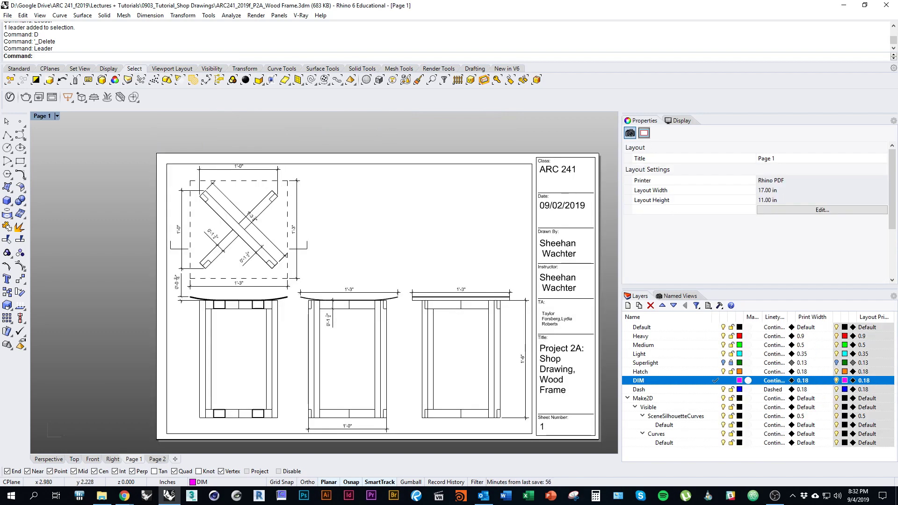
click(158, 459)
right_drag(348, 350, 326, 365)
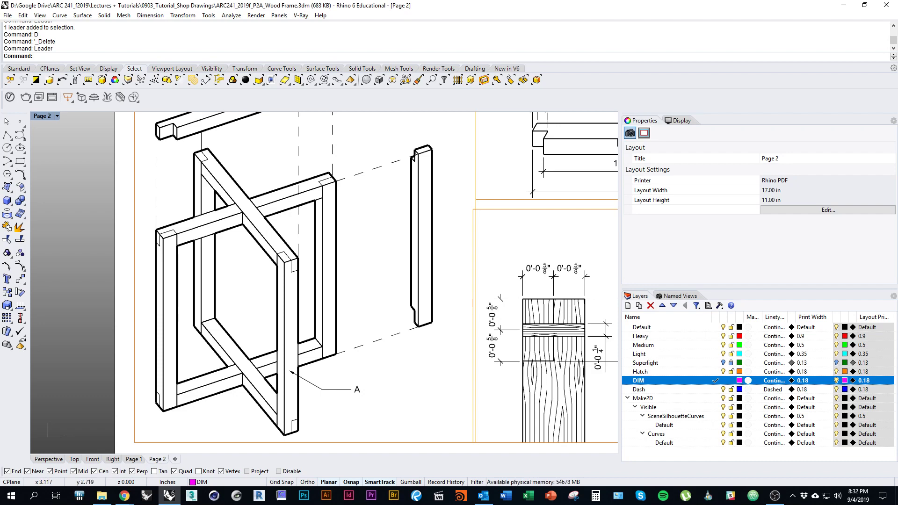
scroll(271, 328, down, 5)
right_drag(281, 359, 239, 394)
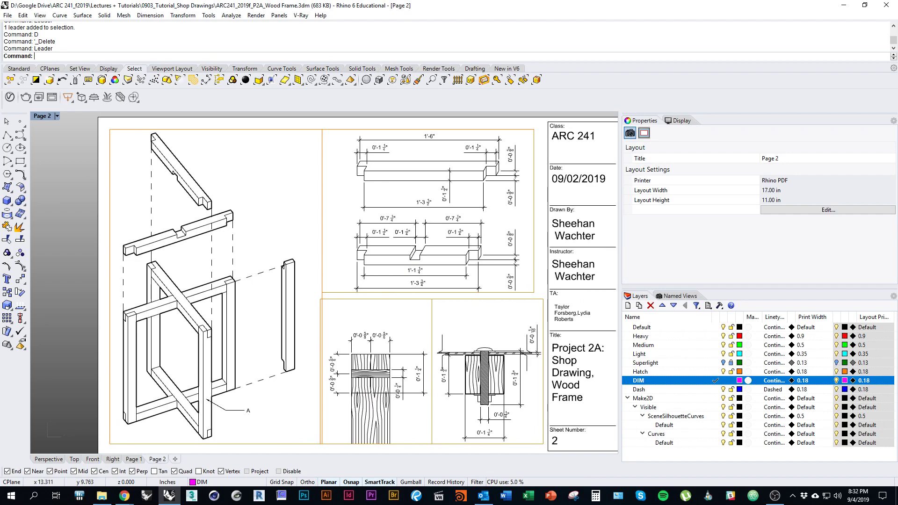
right_drag(278, 407, 359, 379)
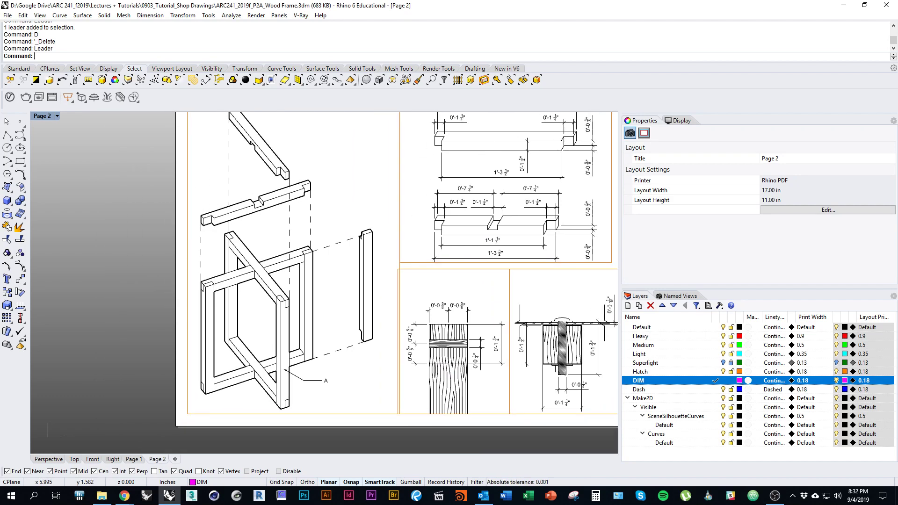
right_drag(385, 325, 352, 368)
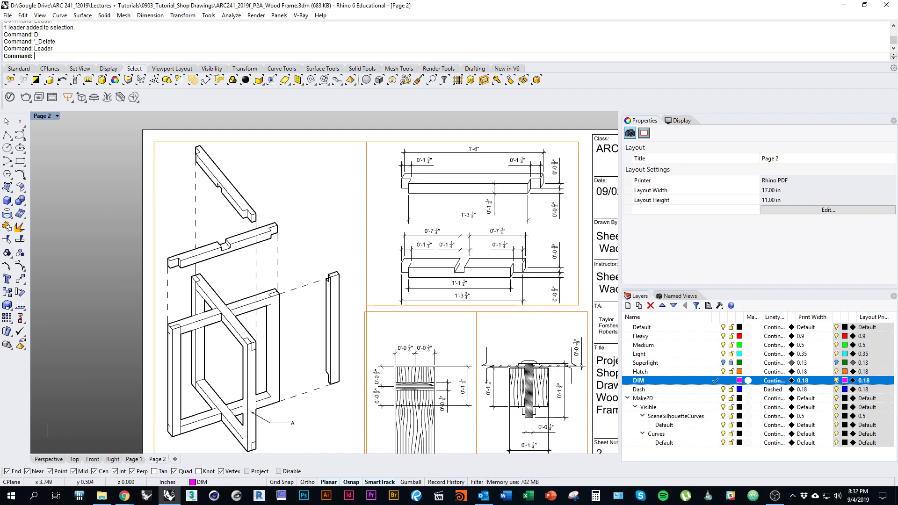
Delete leader A from the front-right leg in the Top view.
click(75, 459)
right_drag(460, 401, 437, 387)
drag(432, 382, 352, 352)
text(d)
key(space)
Try the text "A" directly on the front-right leg's face in the Top view.
scroll(352, 352, down, 3)
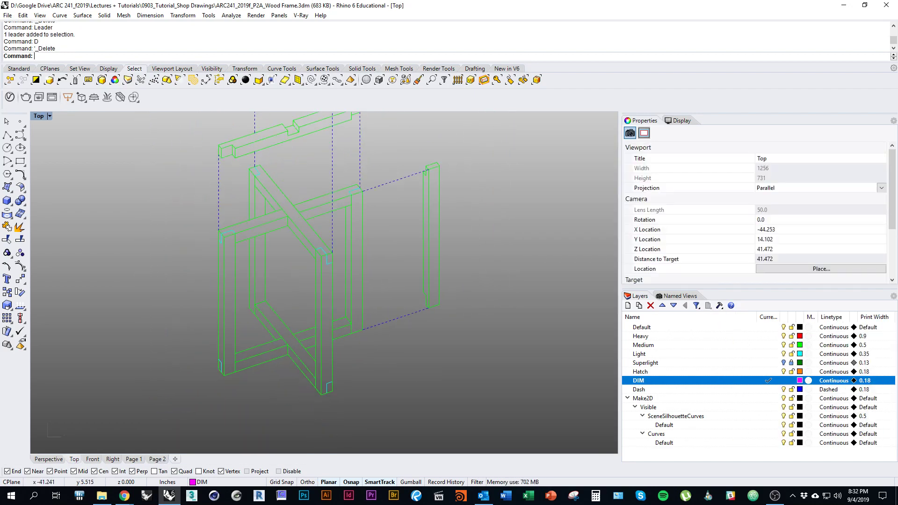
right_drag(354, 371, 336, 403)
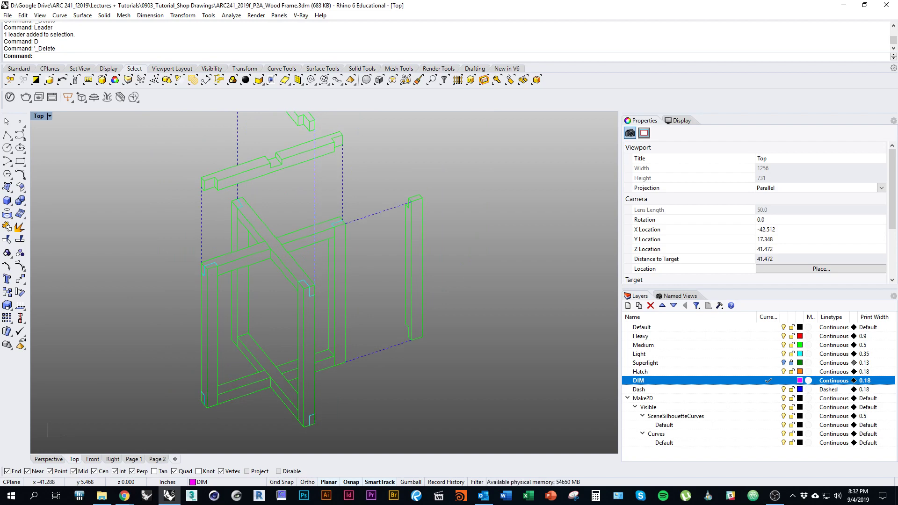
text(Text)
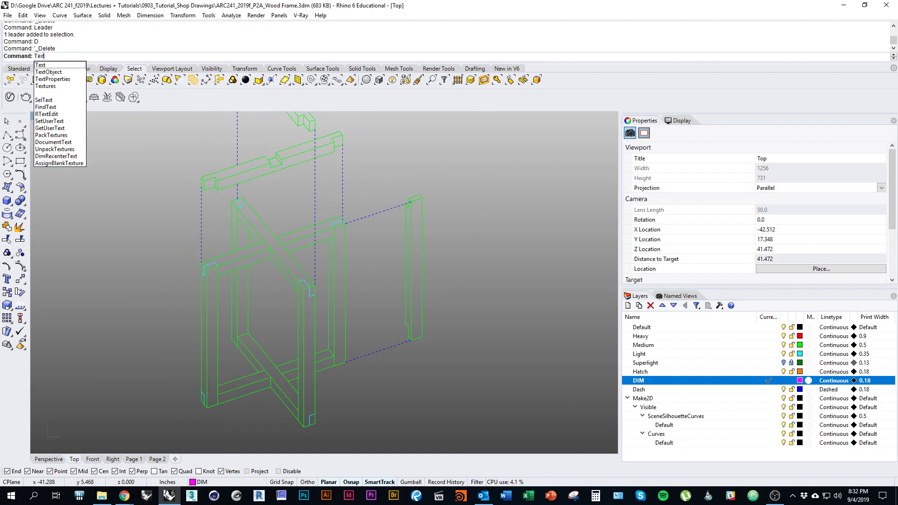
key(Return)
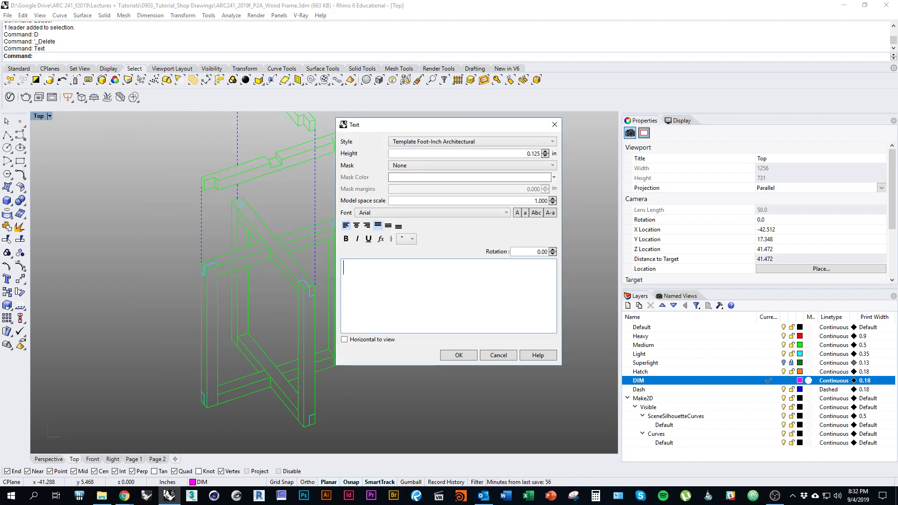
text(A)
click(459, 356)
scroll(347, 298, up, 6)
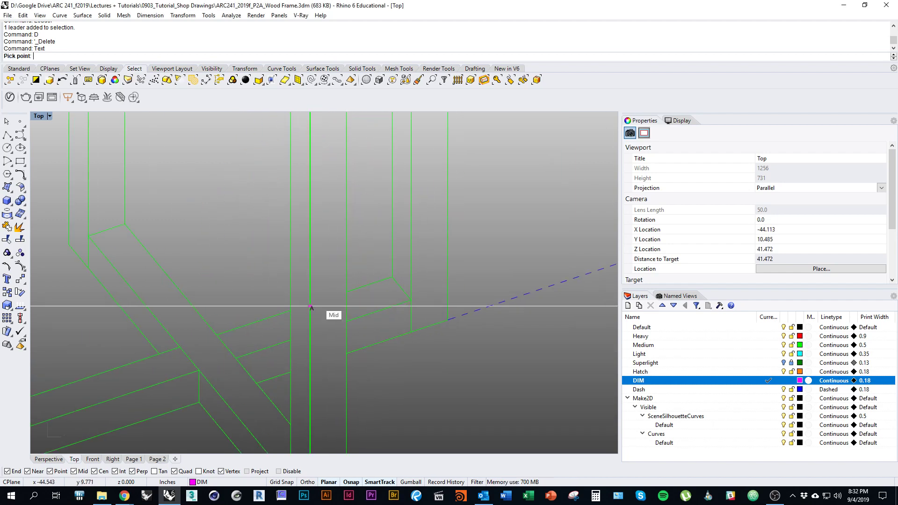
click(322, 280)
scroll(318, 283, down, 5)
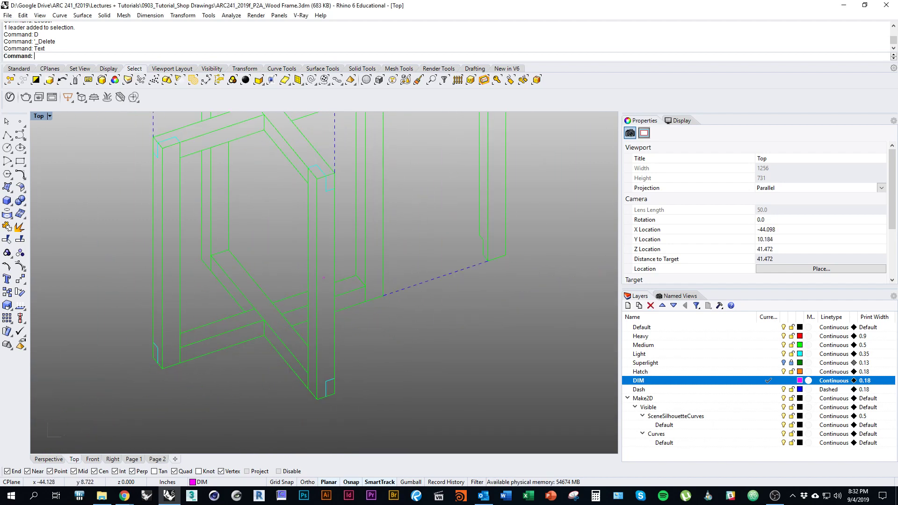
Check the letter A on the Page 2 leg and delete it from the Top view.
click(134, 459)
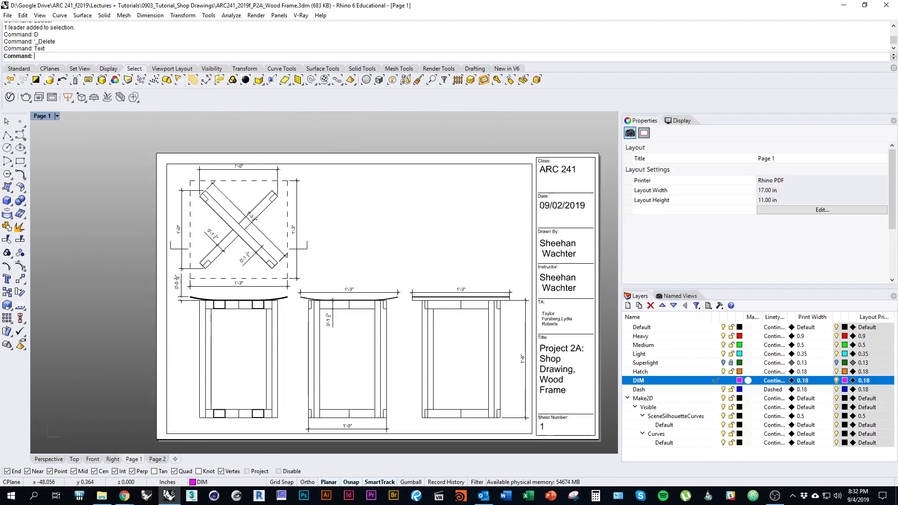
click(157, 459)
scroll(243, 403, up, 6)
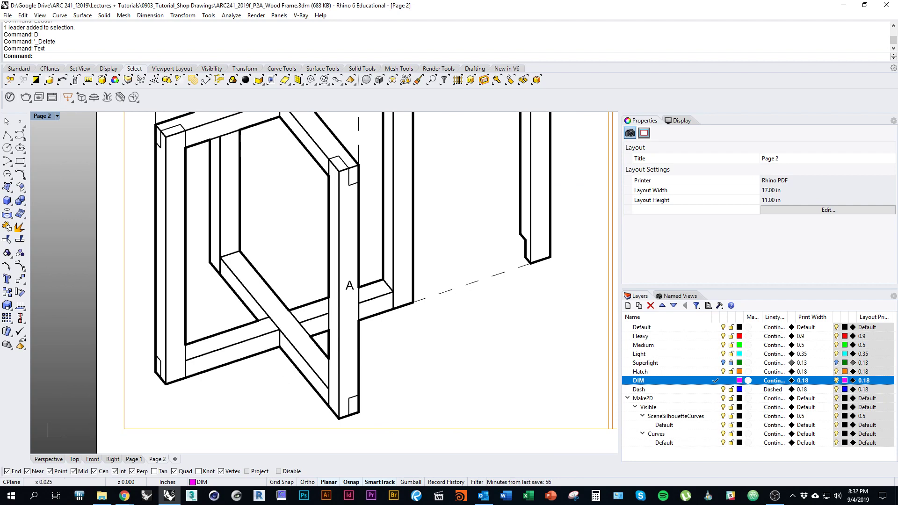
click(74, 459)
click(311, 290)
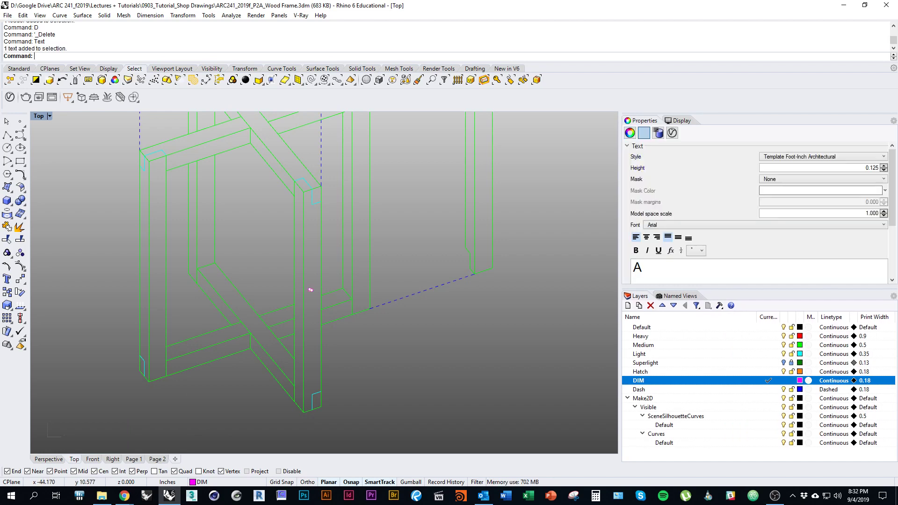
key(Delete)
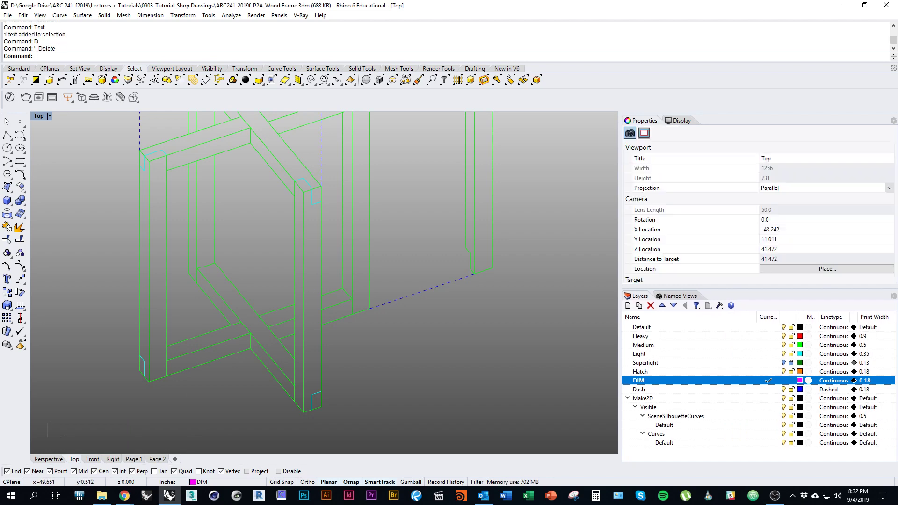
Place the text "A" directly on the Page 2 layout, in the blank area right of the front leg's lower end.
right_drag(279, 262, 280, 296)
click(157, 460)
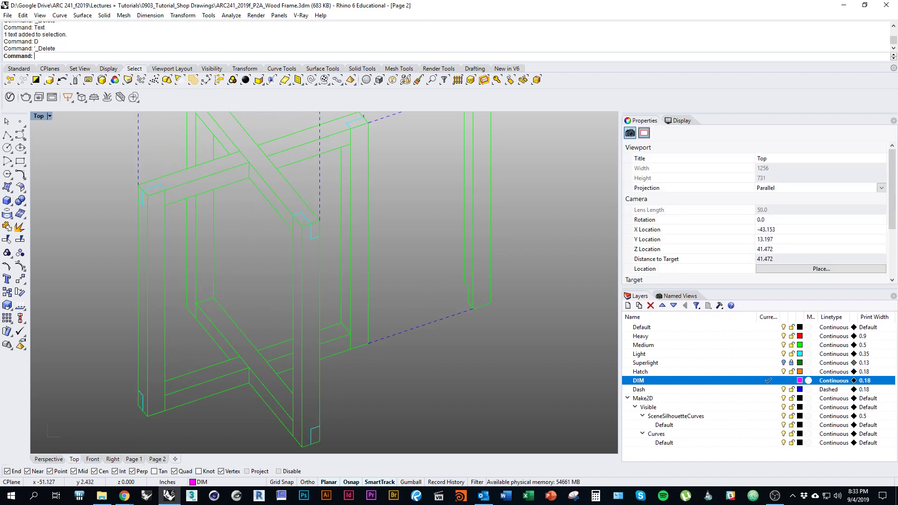
scroll(468, 229, down, 6)
right_drag(468, 230, 348, 311)
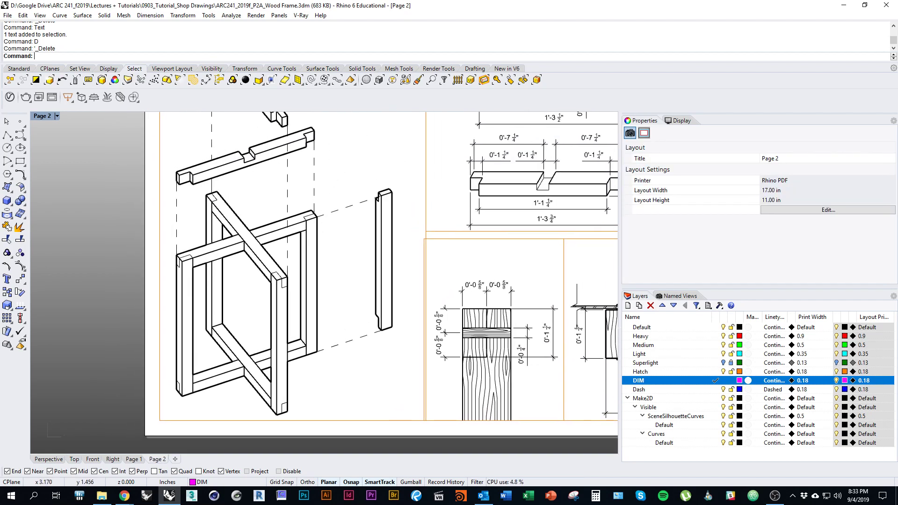
text(Text)
key(Return)
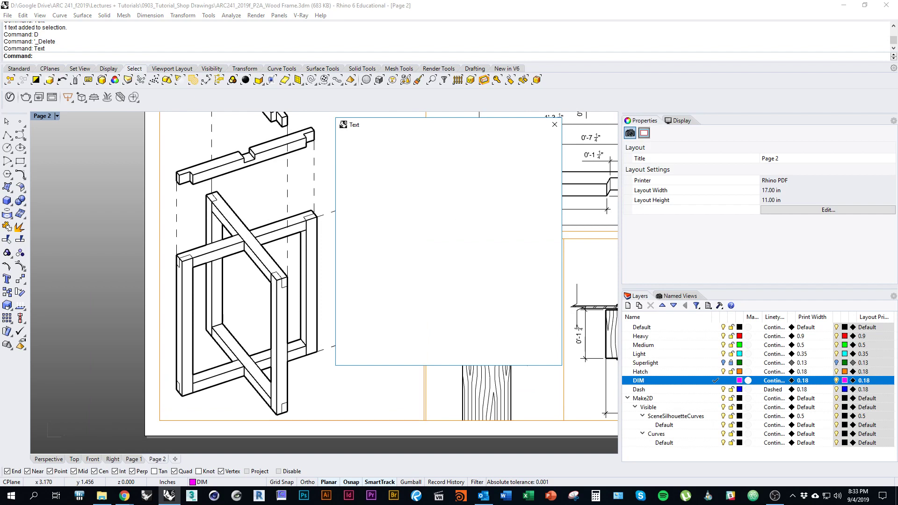
text(A)
click(459, 355)
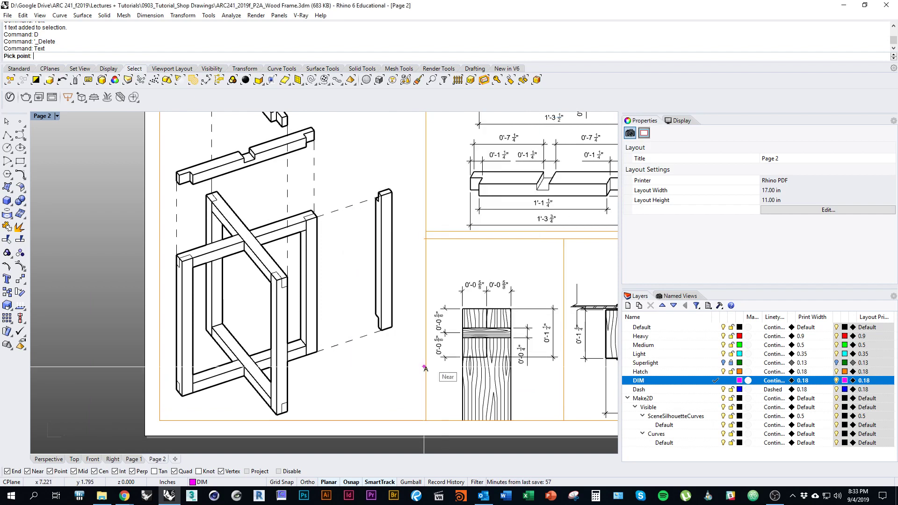
scroll(362, 370, up, 3)
scroll(359, 389, up, 2)
drag(367, 359, 295, 359)
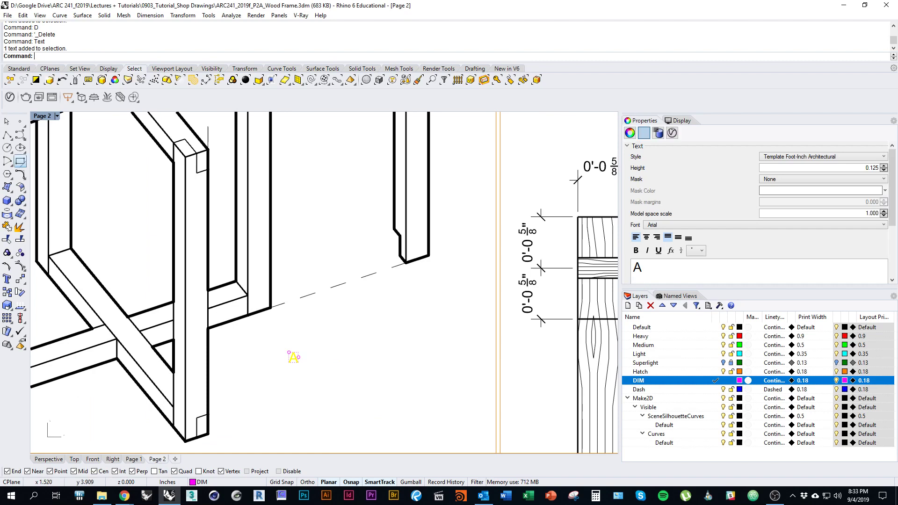
Draw a circle around the letter A on the Page 2 layout, centred on the text.
click(7, 148)
scroll(269, 342, up, 3)
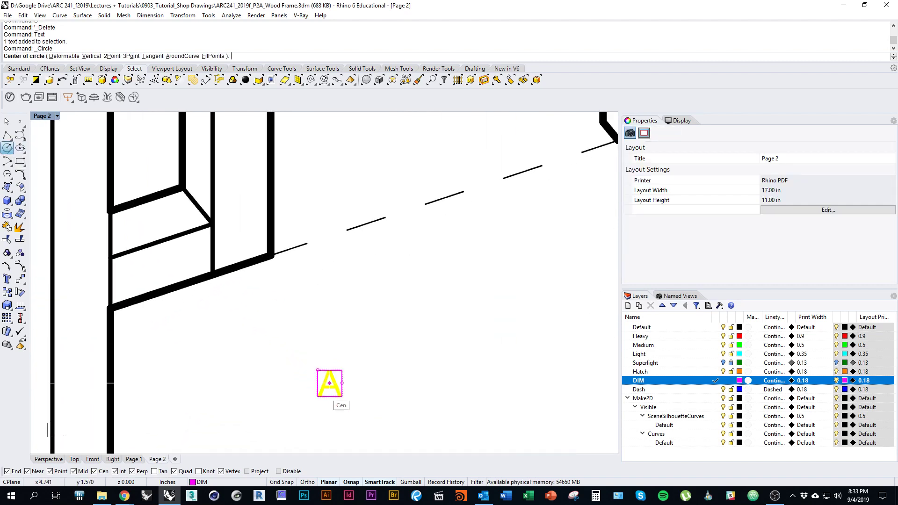
click(330, 384)
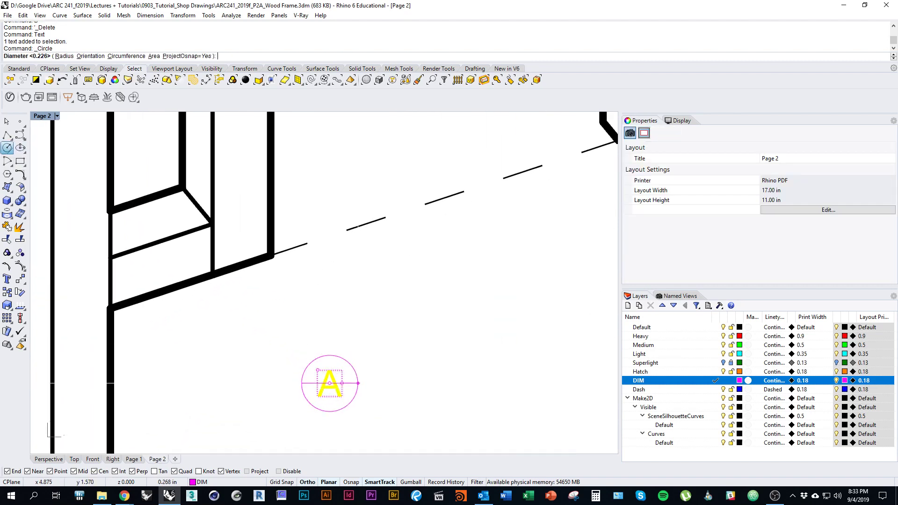
click(351, 389)
scroll(354, 387, down, 3)
Hatch the circle around the letter A with the Solid pattern, rotation 45 and scale 0.5.
click(327, 386)
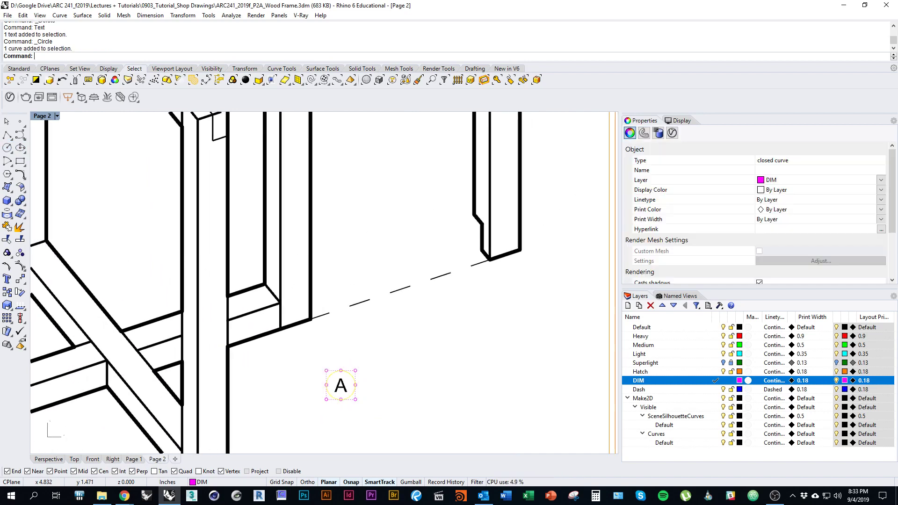
text(hatch)
key(Return)
scroll(342, 403, up, 5)
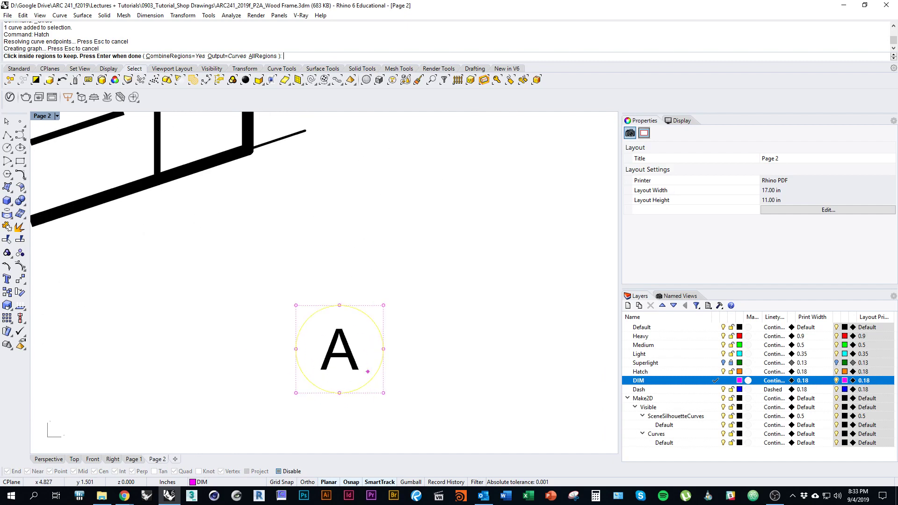
click(361, 363)
key(Return)
click(431, 182)
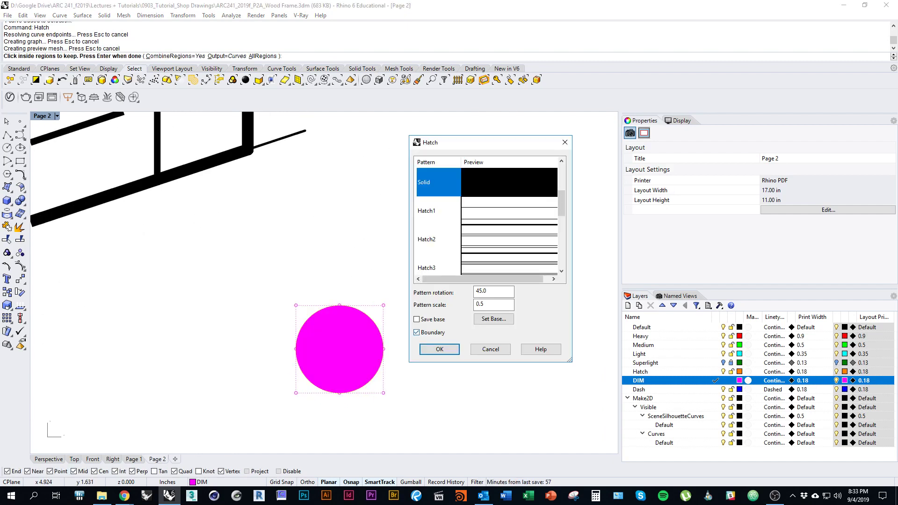
click(439, 350)
click(391, 341)
scroll(390, 341, down, 8)
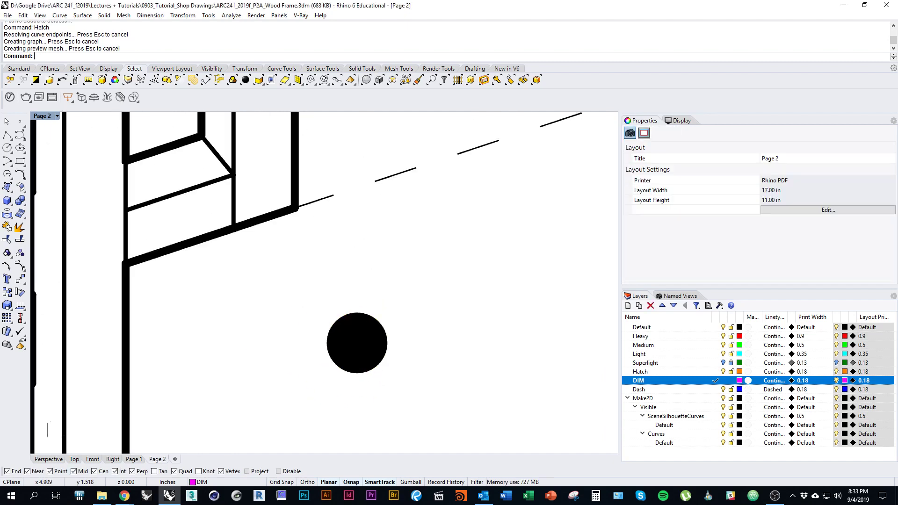
scroll(366, 359, up, 4)
mouse_move(385, 359)
right_down()
mouse_move(366, 359)
mouse_move(367, 389)
mouse_move(346, 348)
right_up()
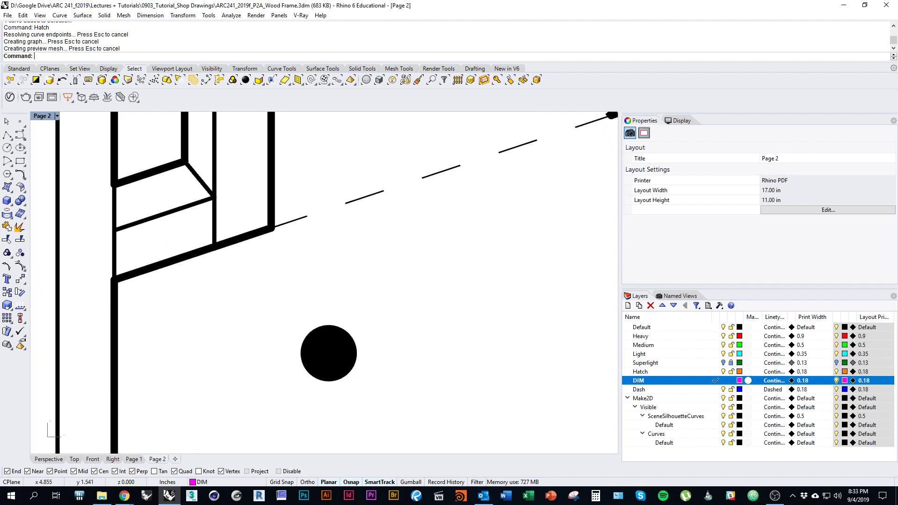
Set the print color of the solid hatch in the circle to White.
click(345, 343)
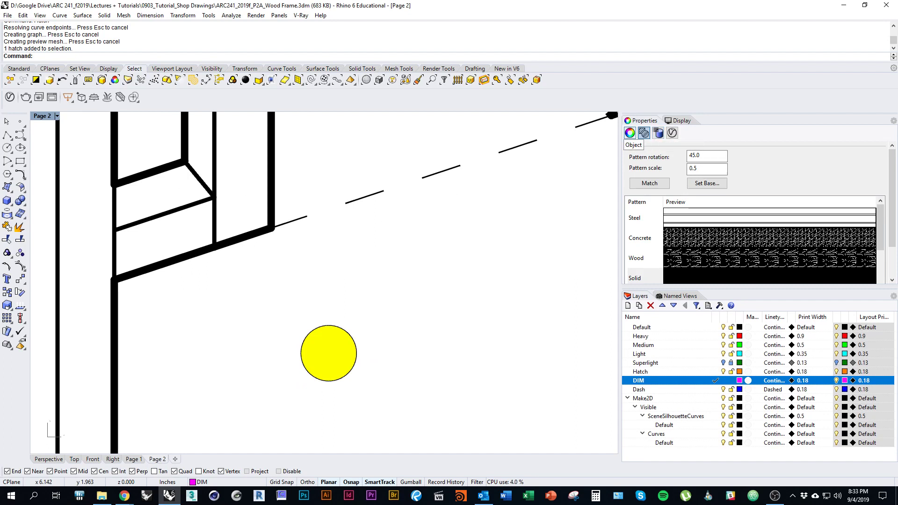
click(630, 133)
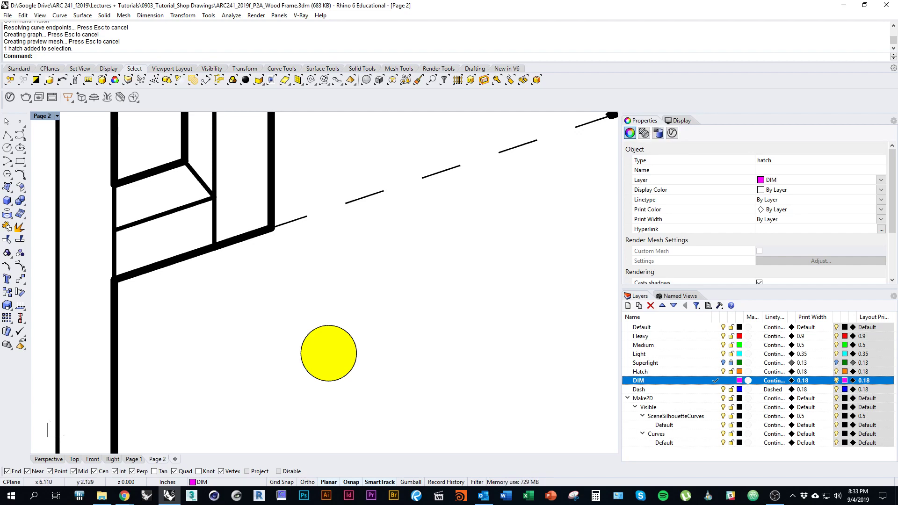
click(882, 210)
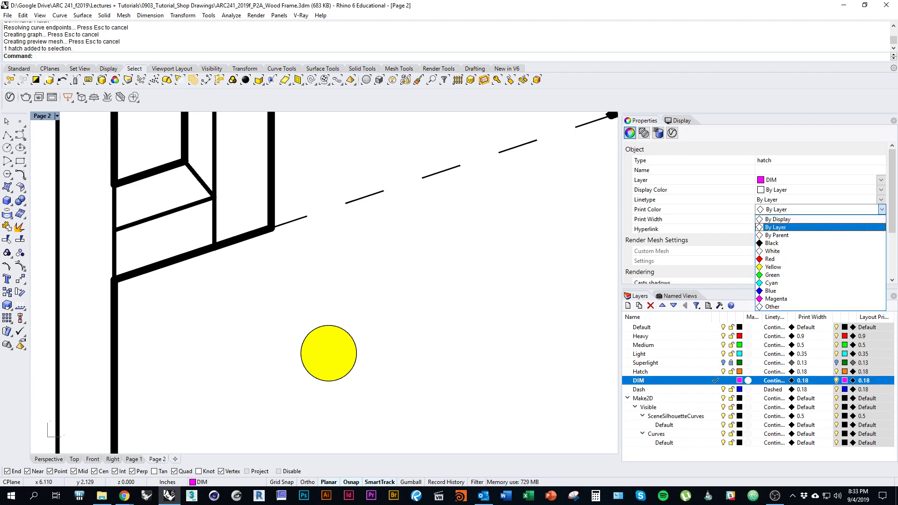
click(819, 251)
key(Escape)
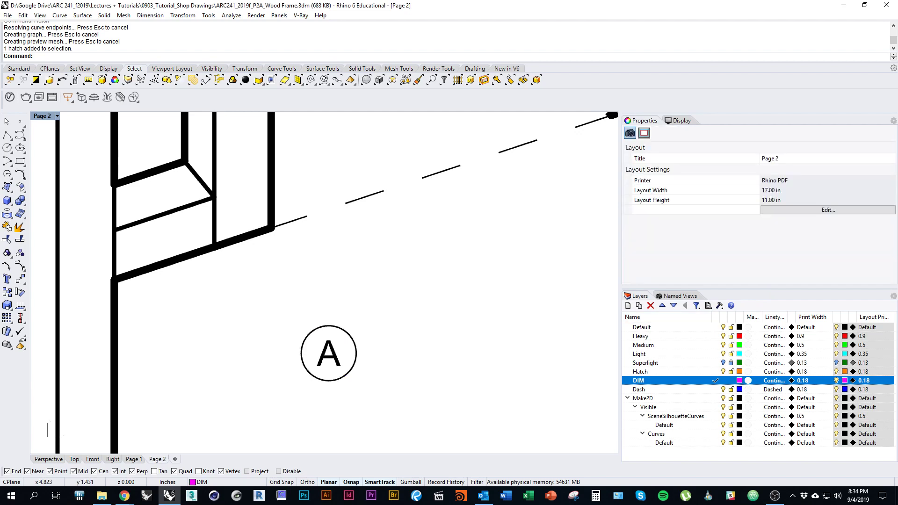
scroll(359, 351, down, 3)
Move the circled A tag, with its hatch and text, onto the front-right leg at about mid-height.
drag(307, 327, 381, 391)
drag(342, 352, 225, 359)
key(Escape)
right_drag(224, 358, 360, 361)
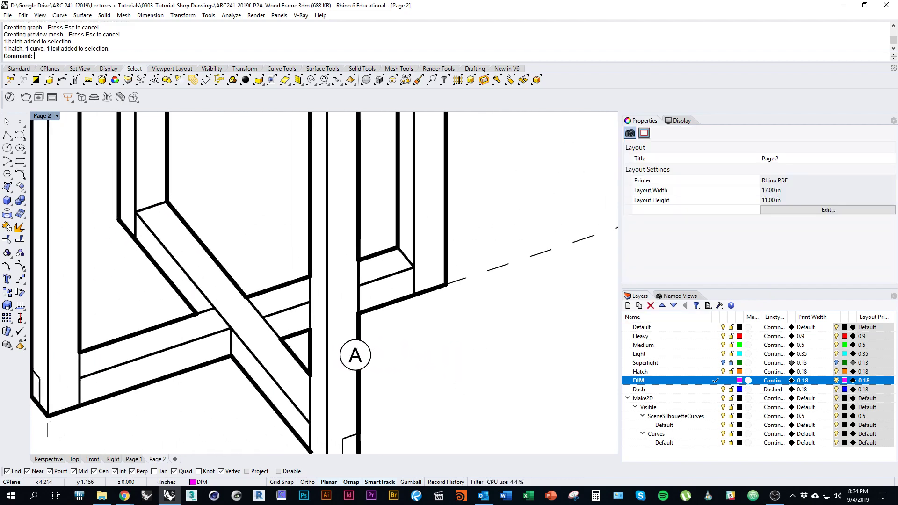
drag(408, 393, 361, 355)
right_drag(365, 354, 385, 393)
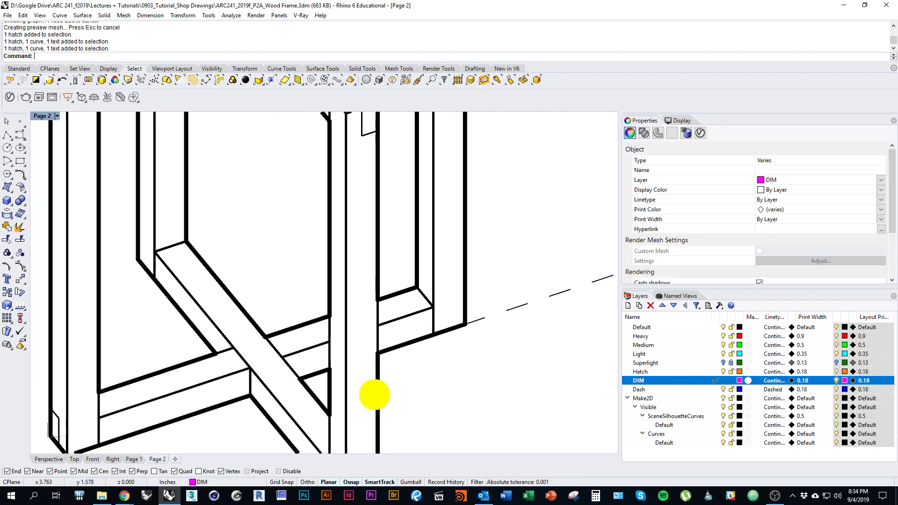
scroll(386, 393, down, 5)
drag(378, 394, 365, 341)
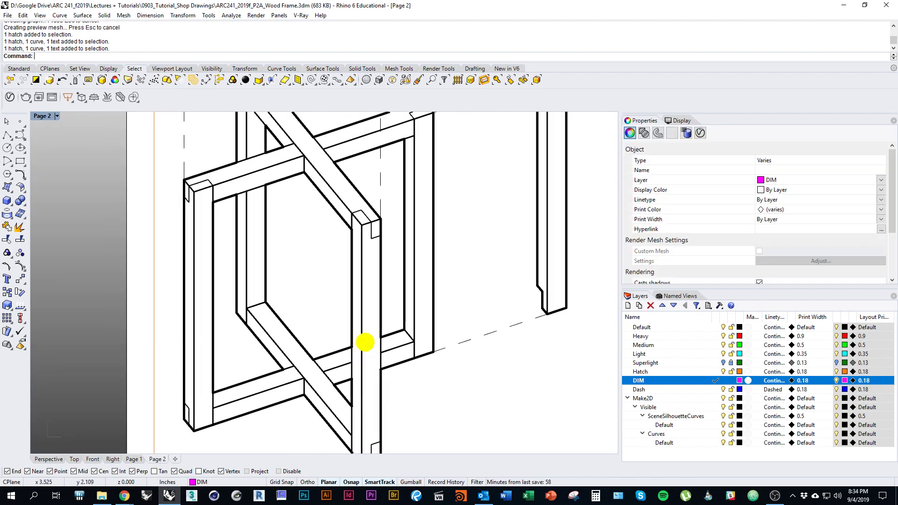
right_drag(365, 341, 398, 337)
Copy the circled A tag from the front-right leg onto the front-left leg at the same height and onto the rear-left leg.
text(copy)
key(Return)
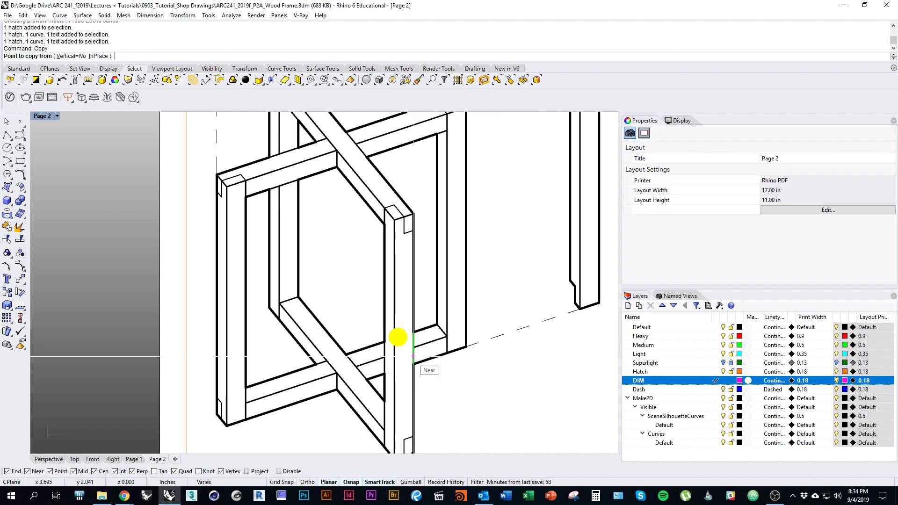
scroll(398, 341, up, 2)
click(398, 334)
scroll(426, 310, down, 2)
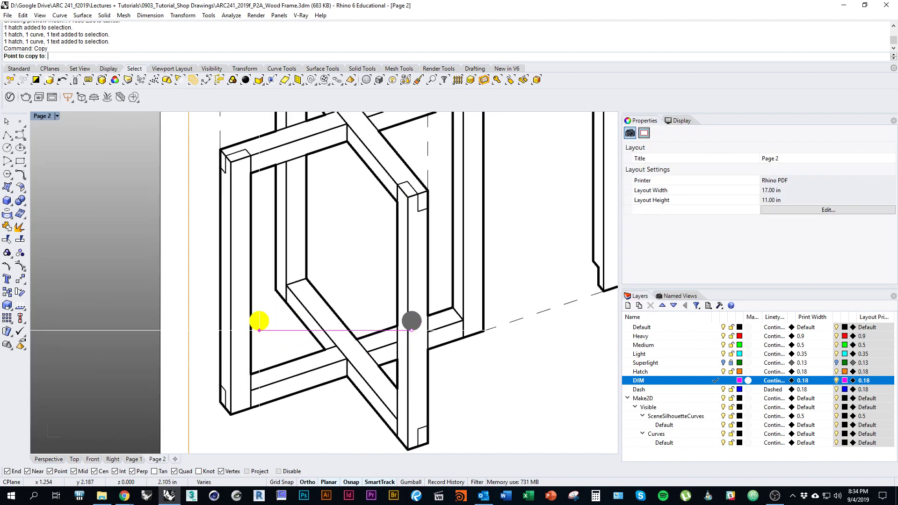
alt+shift+click(236, 331)
right_drag(306, 229, 295, 334)
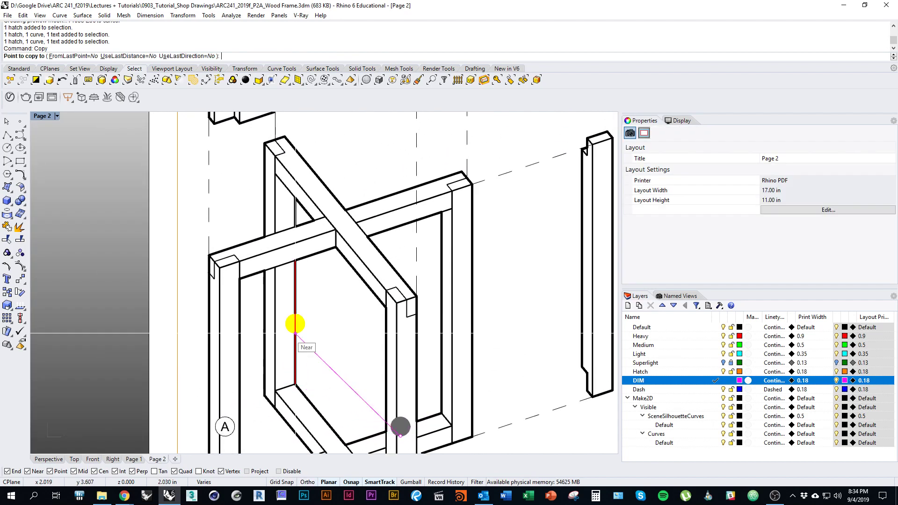
scroll(275, 330, up, 3)
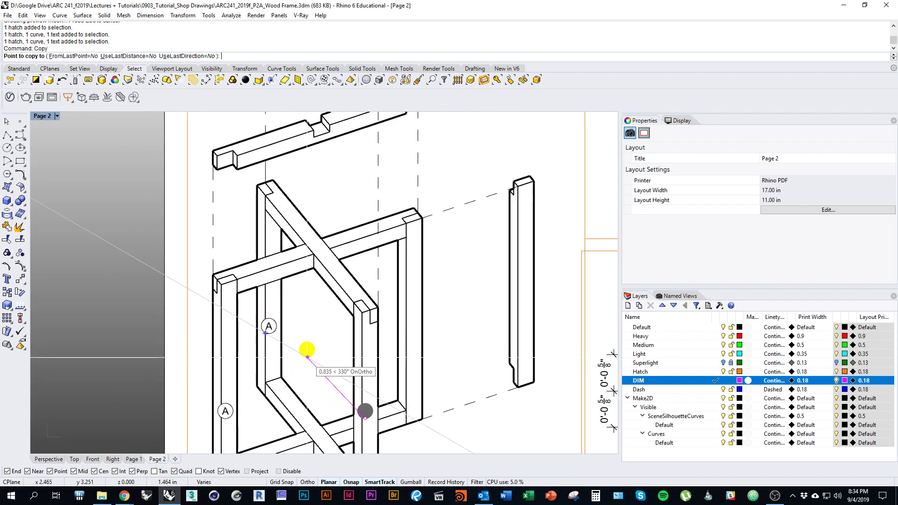
click(366, 411)
Copy the rear-left leg's A tag horizontally onto the rear-right leg.
click(270, 328)
scroll(272, 339, up, 3)
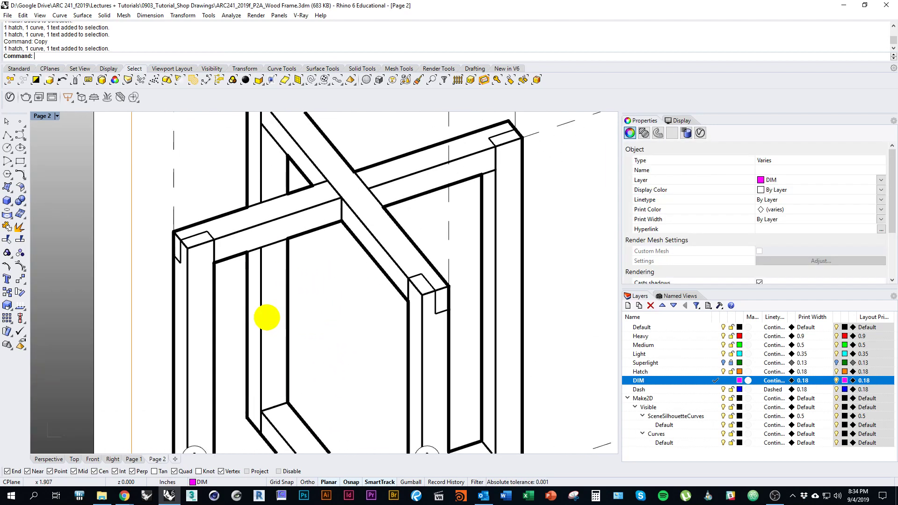
right_click(270, 334)
click(267, 330)
scroll(268, 334, down, 2)
key(shift)
key(alt)
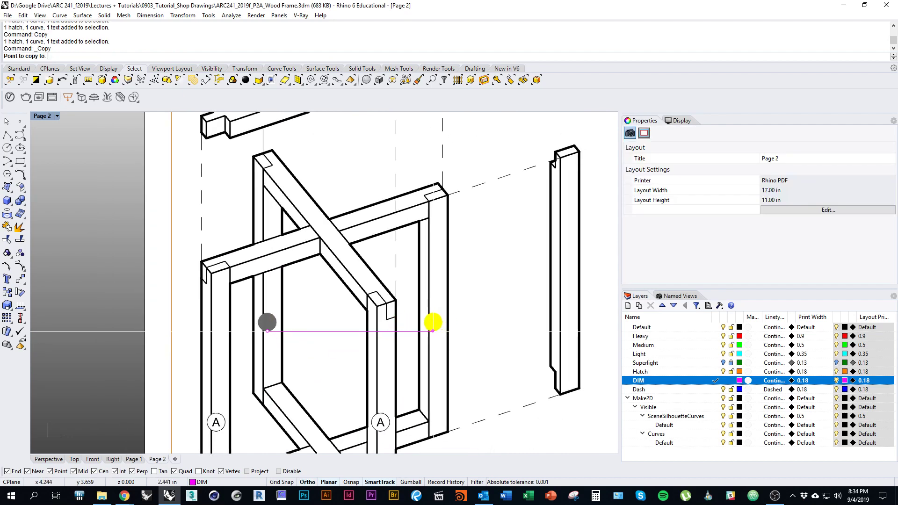
click(432, 332)
right_click(433, 331)
scroll(392, 328, down, 2)
right_drag(392, 328, 403, 311)
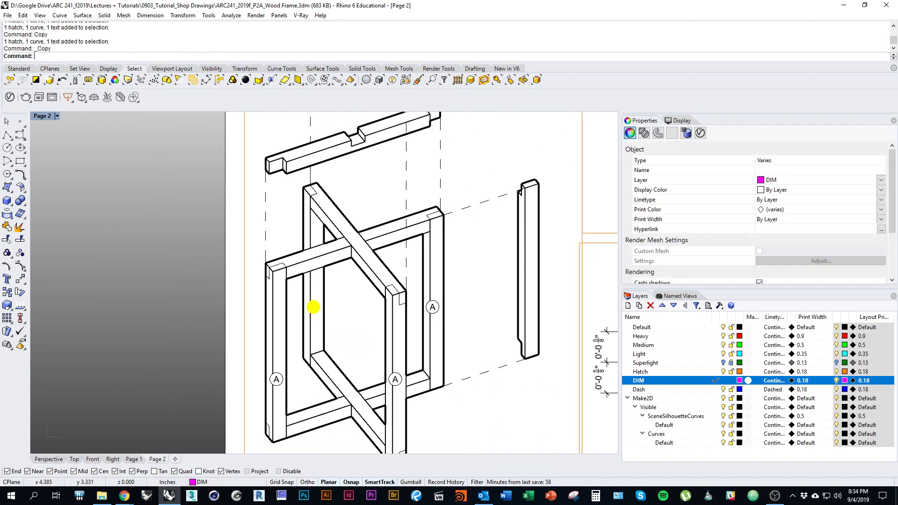
Copy the front-right leg's A tag onto the upper crossbar that runs to that leg.
click(394, 379)
right_click(395, 379)
click(395, 380)
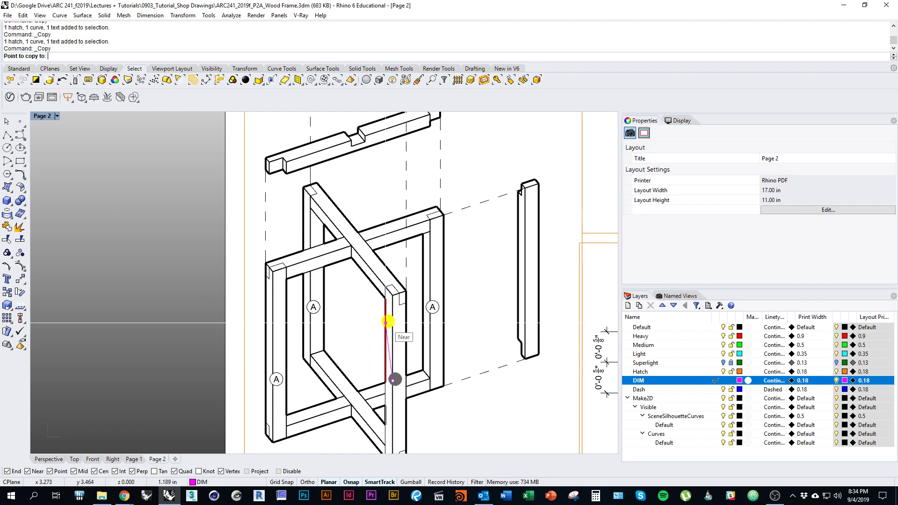
scroll(380, 295, up, 5)
click(371, 230)
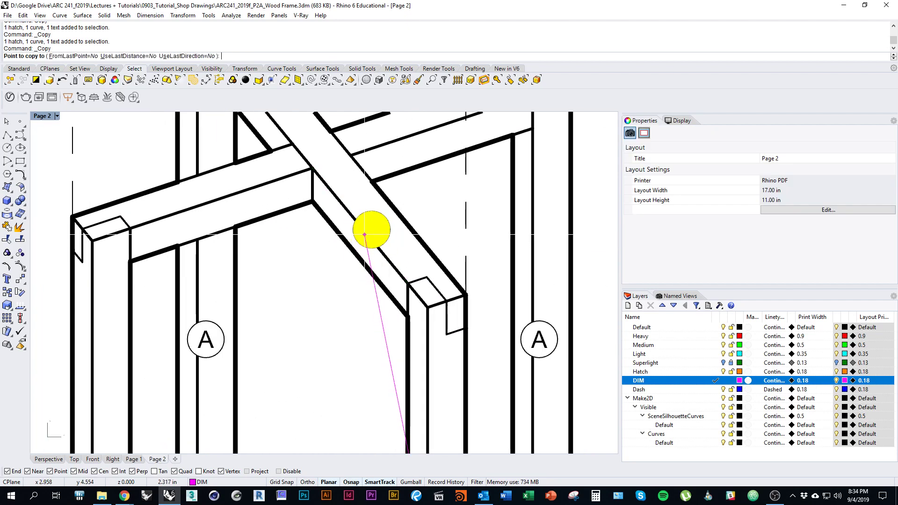
right_click(363, 291)
right_drag(365, 288, 344, 353)
Change the letter of the tag on the upper crossbar to B.
click(358, 298)
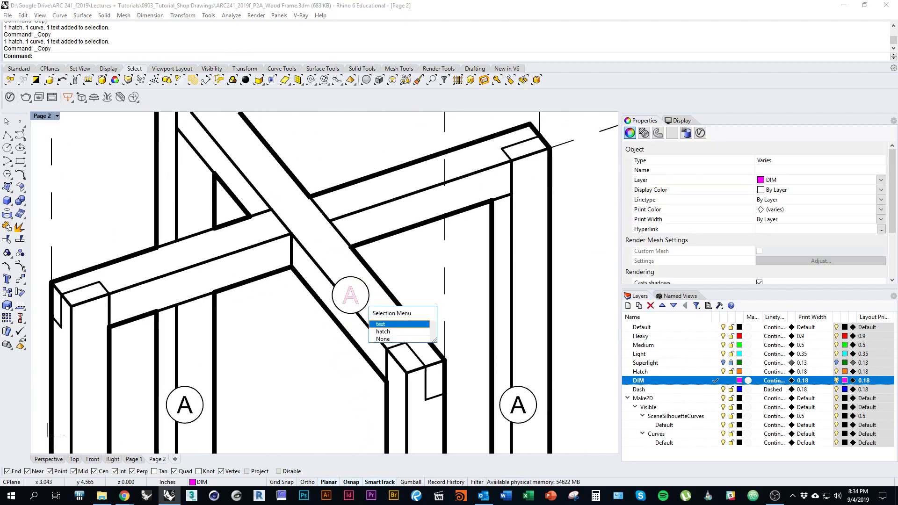
click(379, 323)
double_click(638, 268)
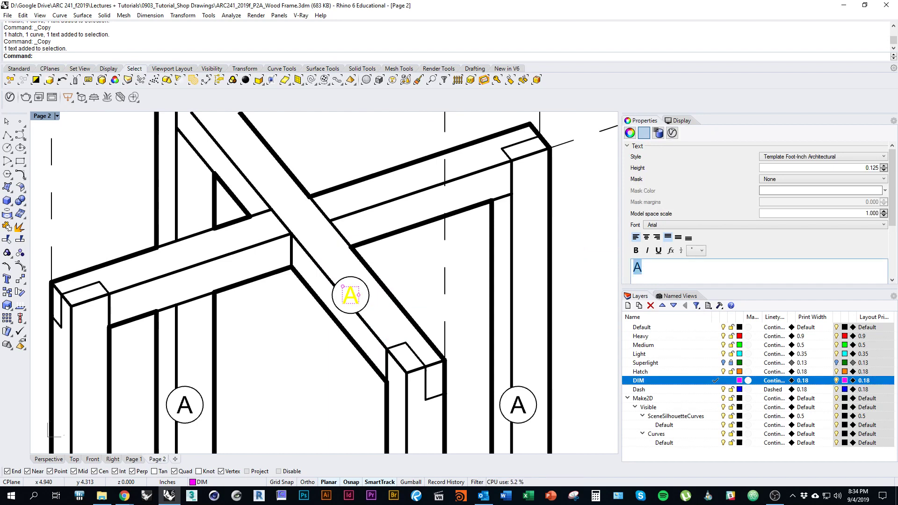
text(B)
Copy the circled B tag onto the other upper crossbar, near the front-left leg.
drag(317, 347, 380, 269)
right_click(370, 285)
scroll(347, 333, up, 3)
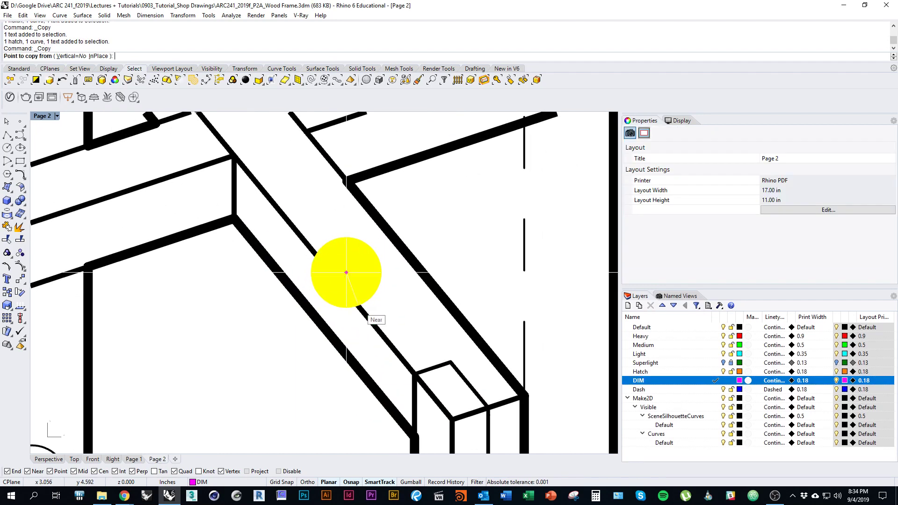
click(347, 308)
scroll(346, 307, down, 3)
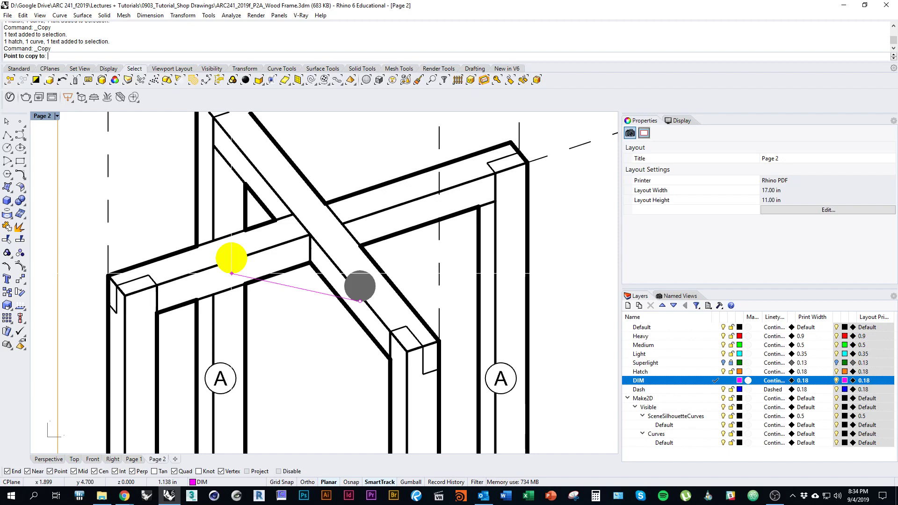
click(360, 302)
right_click(360, 301)
scroll(291, 286, down, 2)
Copy both circled B tags straight down onto the two lower crossbars of the frame.
drag(203, 239, 268, 285)
right_drag(239, 266, 253, 172)
scroll(244, 203, down, 2)
drag(253, 173, 273, 417)
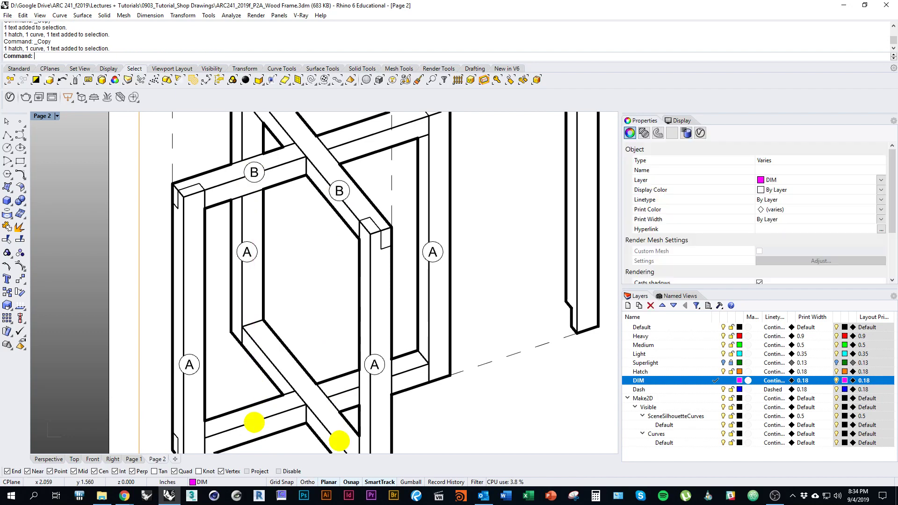
key(Escape)
Look over the tagged axonometric, its exploded pieces and the neighbouring detail views on Page 2.
scroll(277, 328, down, 3)
right_drag(277, 328, 270, 279)
scroll(271, 280, down, 1)
scroll(285, 211, down, 1)
right_drag(285, 210, 283, 242)
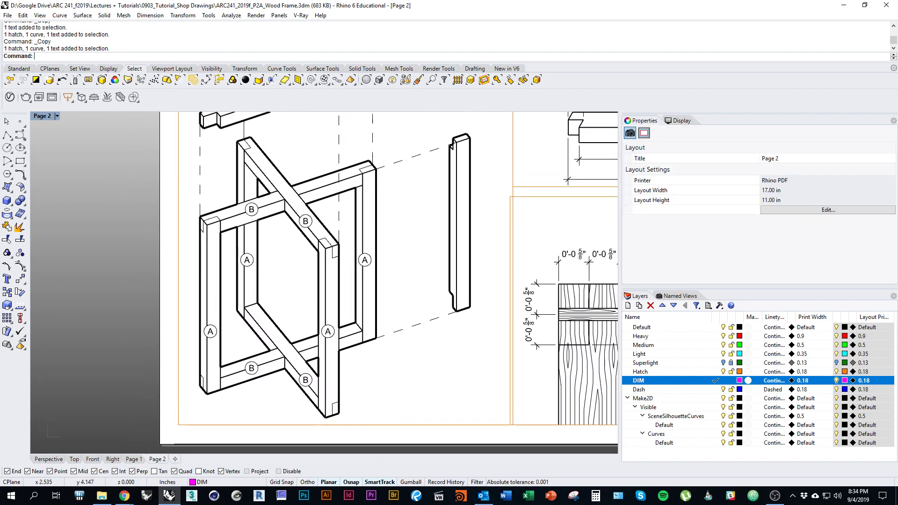
right_drag(444, 198, 365, 237)
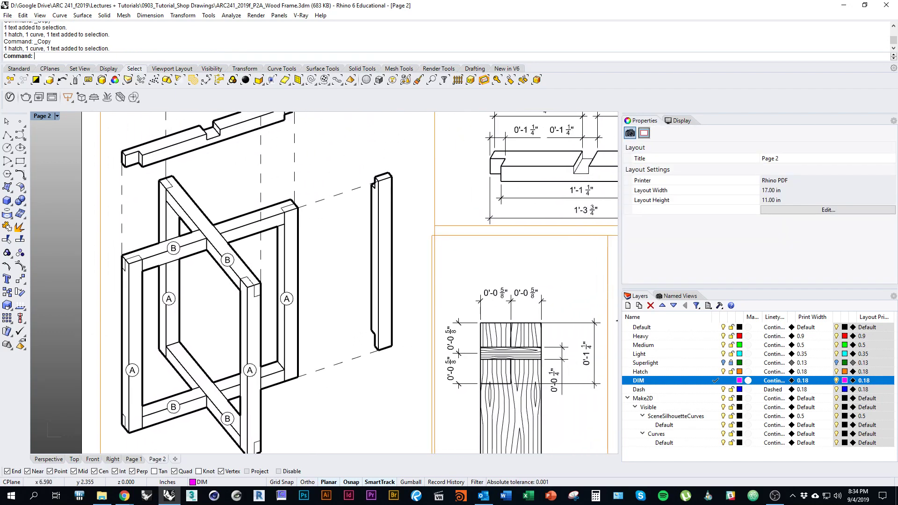
right_drag(108, 211, 170, 285)
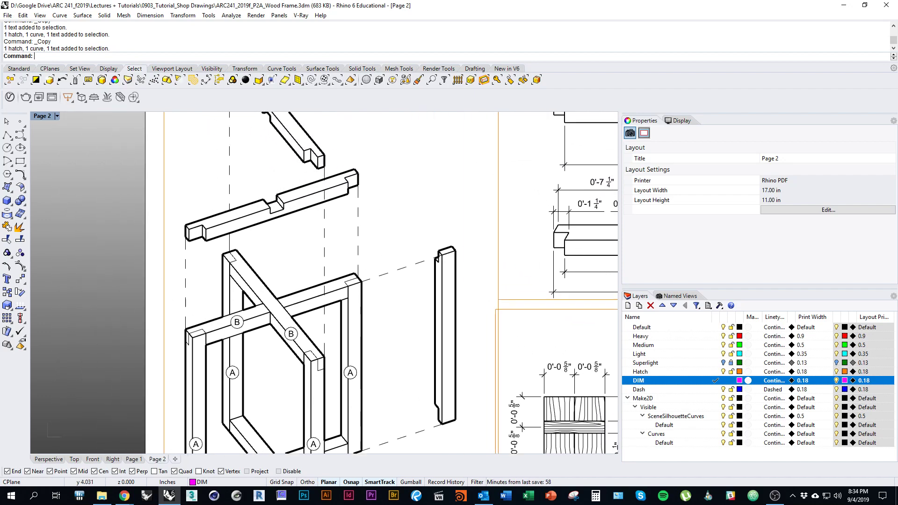
right_drag(539, 367, 337, 310)
scroll(355, 327, down, 2)
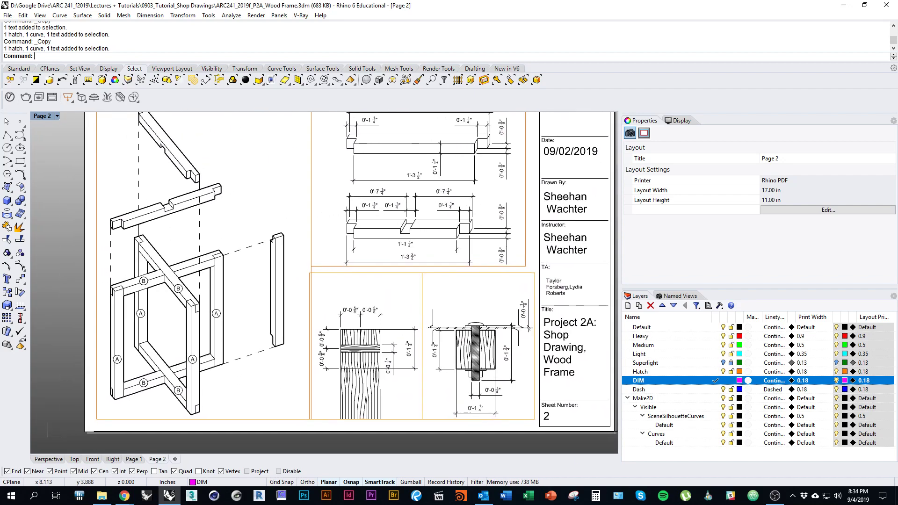
Lower the top edges of the two bottom detail views, the wood joint and the bolt section, to the same height.
click(390, 273)
shift+click(460, 273)
scroll(468, 288, up, 3)
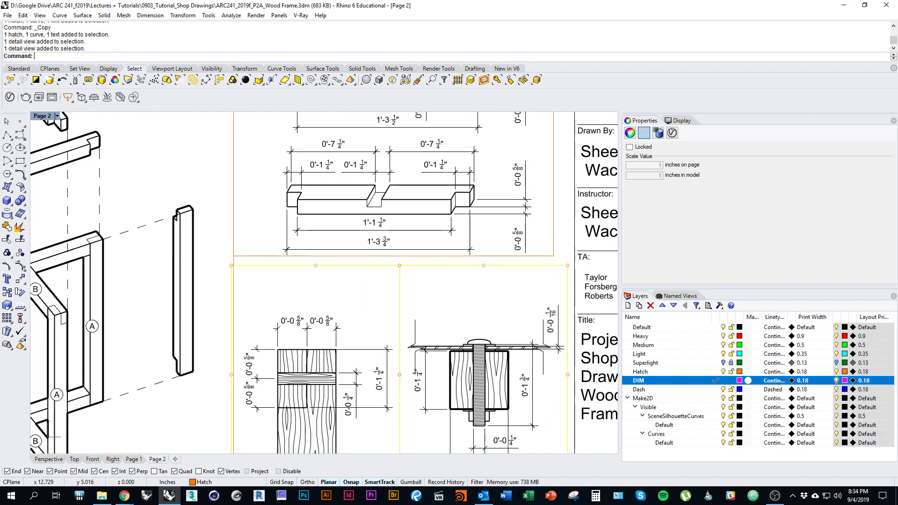
drag(484, 266, 485, 298)
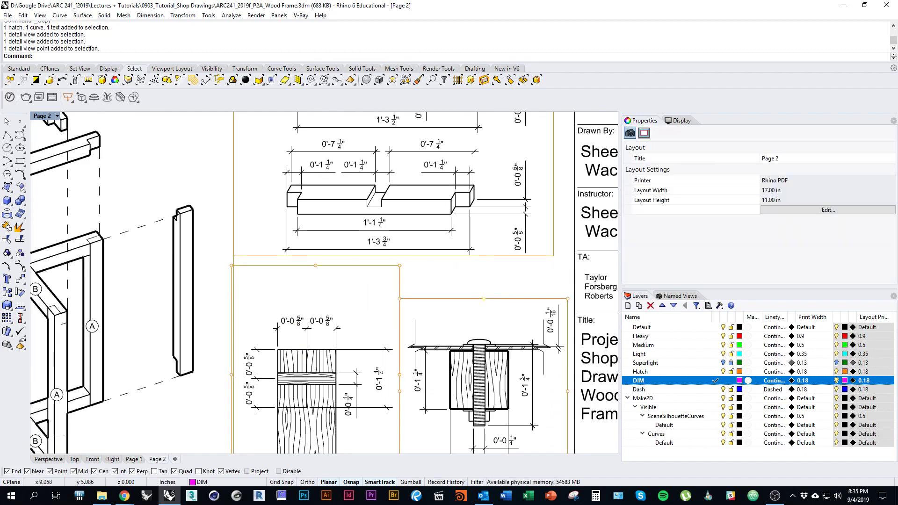
drag(315, 266, 399, 299)
key(Escape)
scroll(417, 305, down, 3)
right_drag(416, 328, 364, 348)
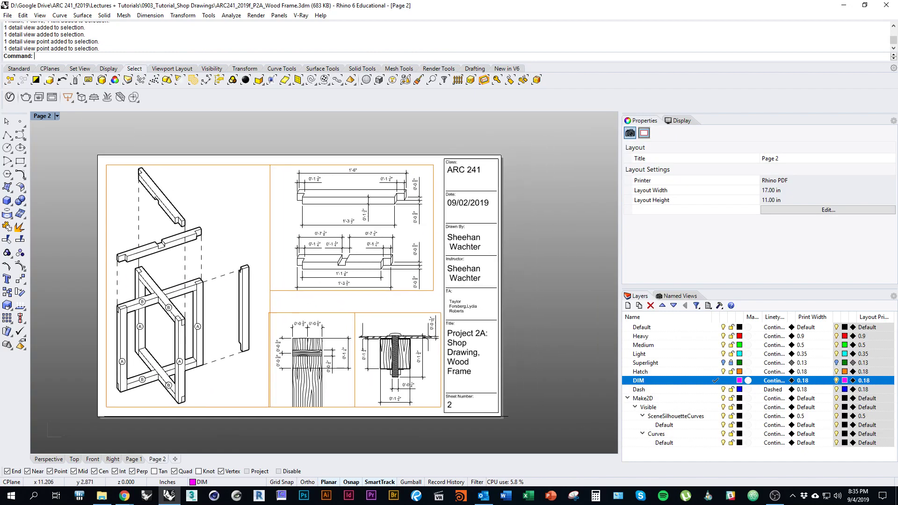
Copy the circled B tag from the frame's front-left upper crossbar straight up onto the lower exploded crossbar.
right_drag(391, 302, 426, 293)
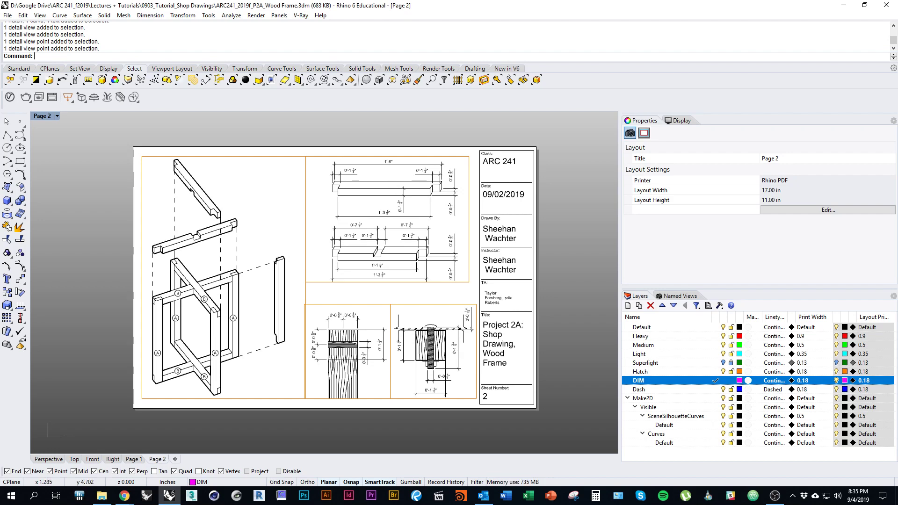
scroll(164, 298, up, 6)
right_drag(164, 298, 190, 305)
drag(193, 257, 275, 322)
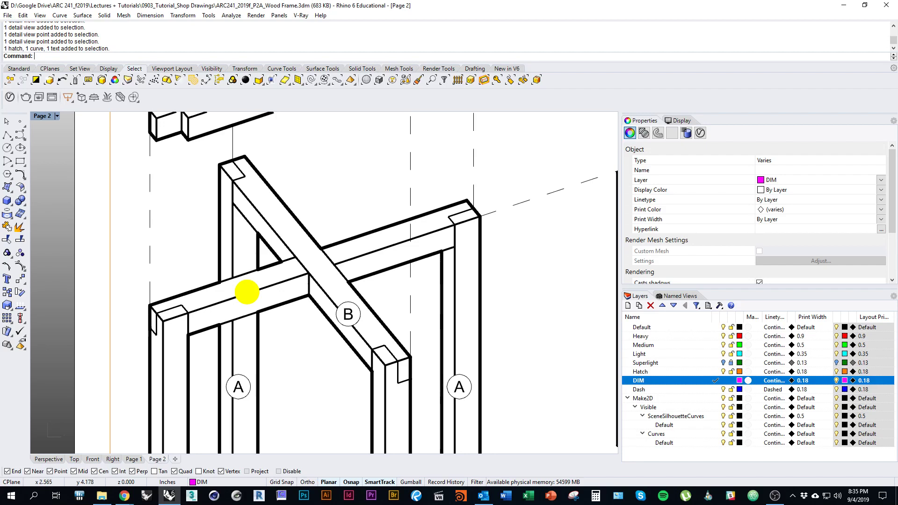
key(Return)
scroll(247, 292, down, 5)
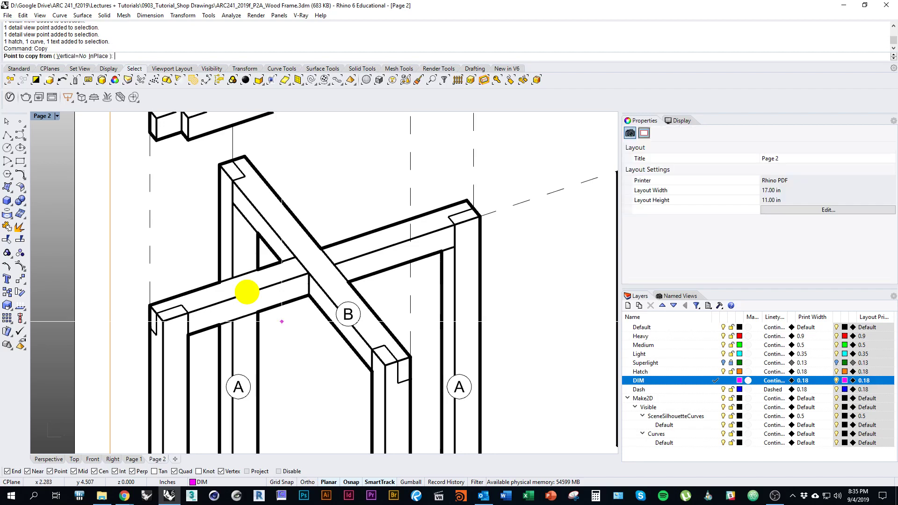
click(277, 299)
scroll(299, 300, up, 3)
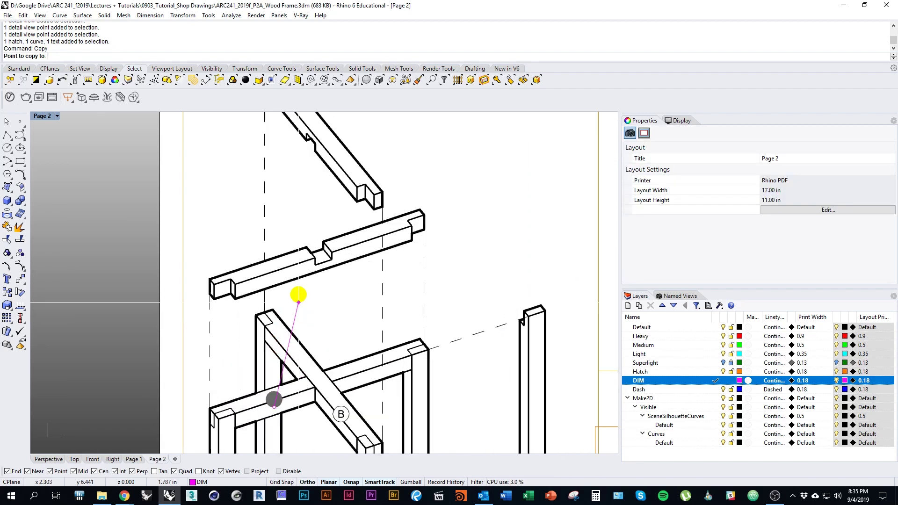
click(273, 278)
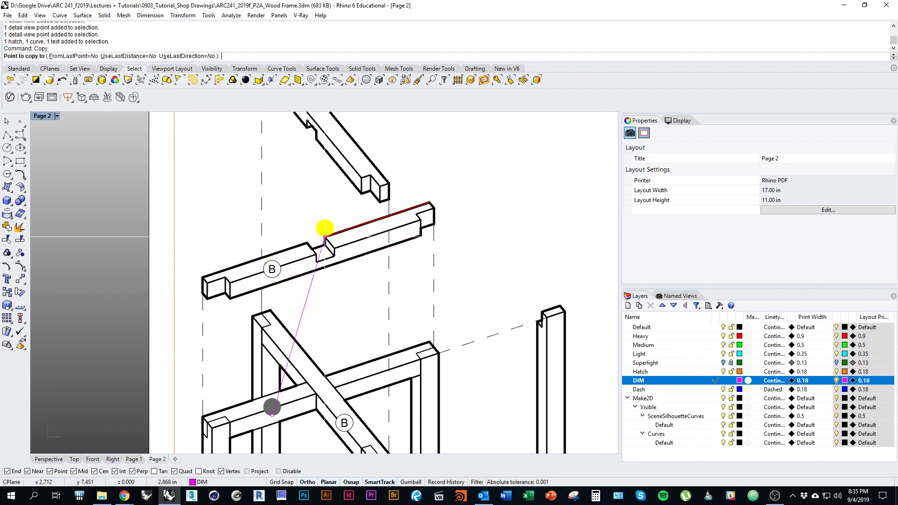
key(Return)
Duplicate the other upper crossbar's circled B tag straight up onto the topmost exploded crossbar.
right_drag(327, 238, 316, 195)
click(342, 373)
right_drag(343, 374, 336, 399)
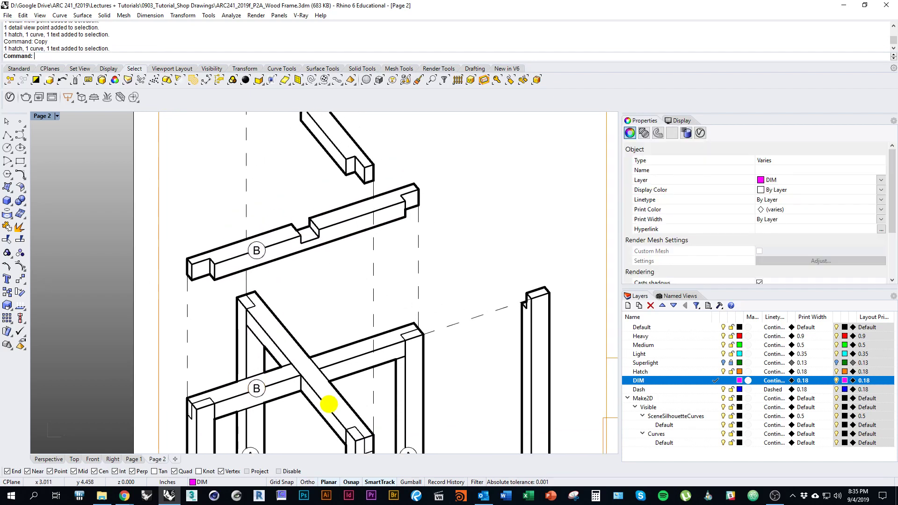
drag(332, 406, 331, 135)
key(alt)
click(308, 196)
scroll(309, 195, down, 1)
scroll(309, 195, down, 6)
right_drag(310, 195, 242, 242)
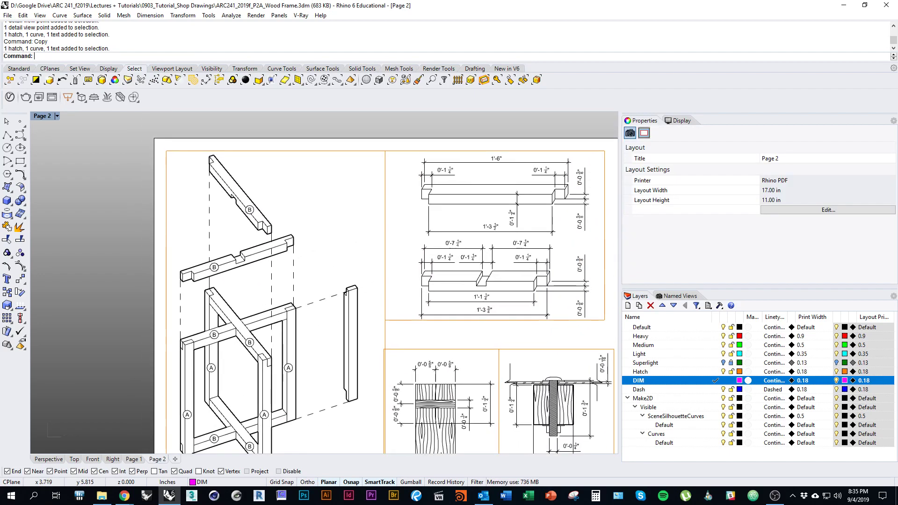
Copy the circled A tag from the frame's right rear leg onto the exploded leg, using the legs' matching bottom corners as reference points.
right_drag(293, 383, 282, 347)
scroll(282, 347, up, 8)
mouse_move(241, 359)
mouse_down()
mouse_move(276, 280)
mouse_move(291, 277)
mouse_up()
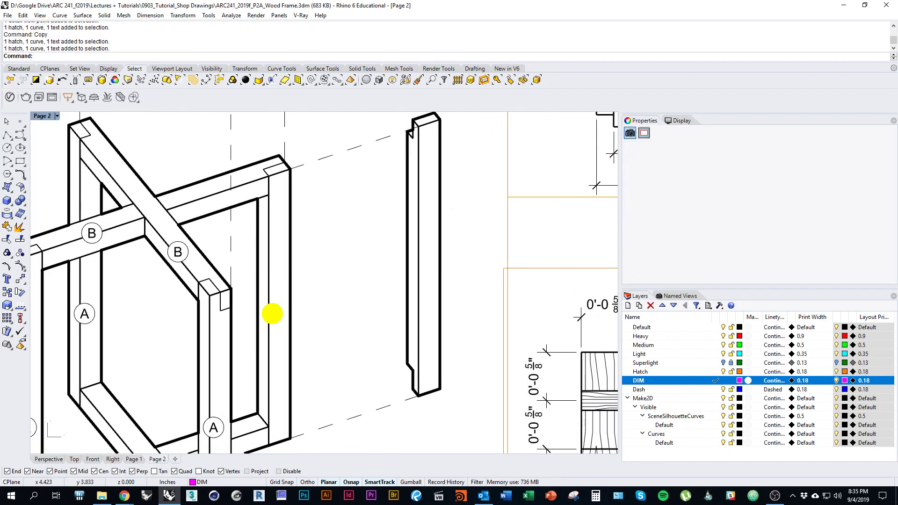
right_drag(305, 378, 269, 357)
right_click(296, 397)
click(255, 417)
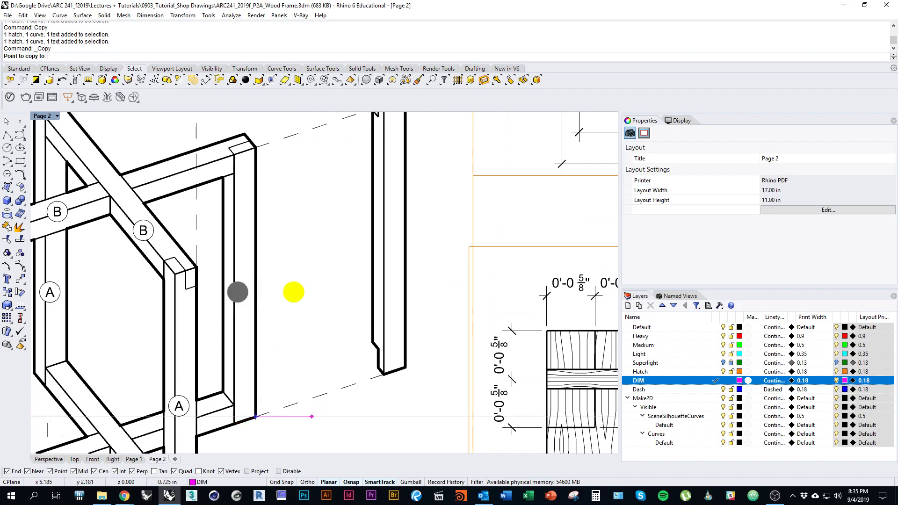
click(405, 368)
right_click(403, 370)
click(373, 387)
scroll(373, 387, down, 3)
right_drag(372, 387, 286, 380)
scroll(284, 354, down, 1)
scroll(214, 303, down, 2)
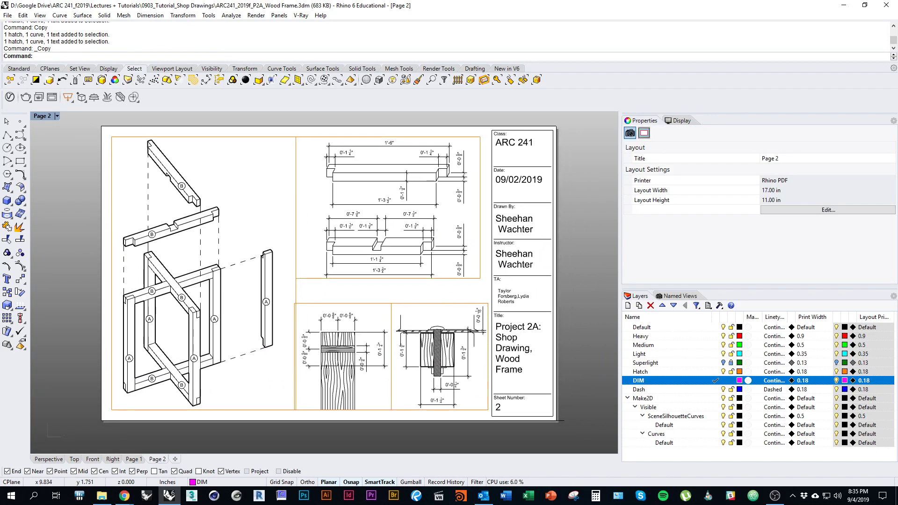
scroll(350, 374, up, 2)
scroll(368, 398, down, 2)
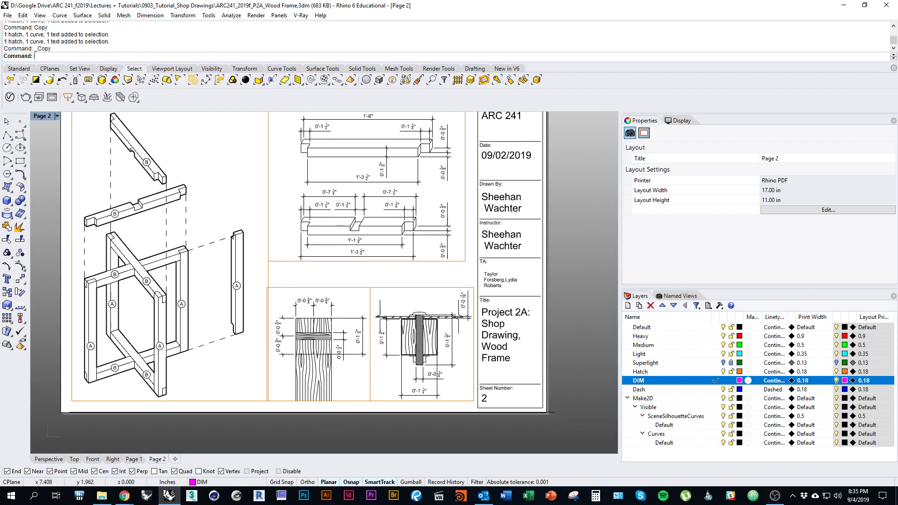
click(132, 459)
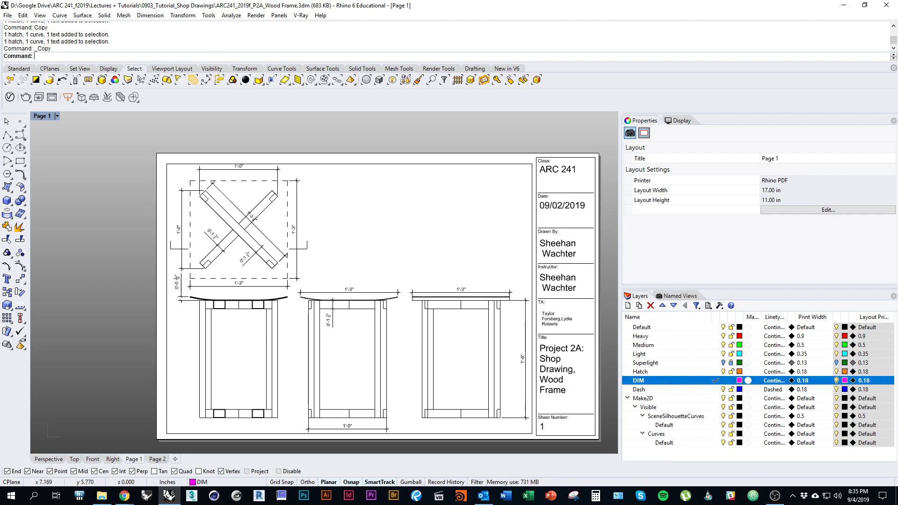
click(158, 459)
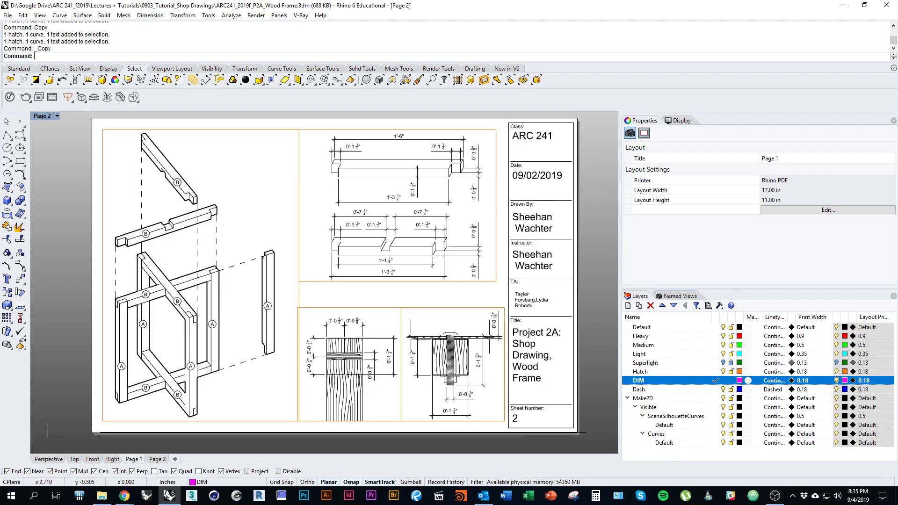
Duplicate the exploded leg's circled A tag beside the left end of the upper dimensioned piece in the cut sheet view.
click(267, 297)
scroll(267, 298, up, 5)
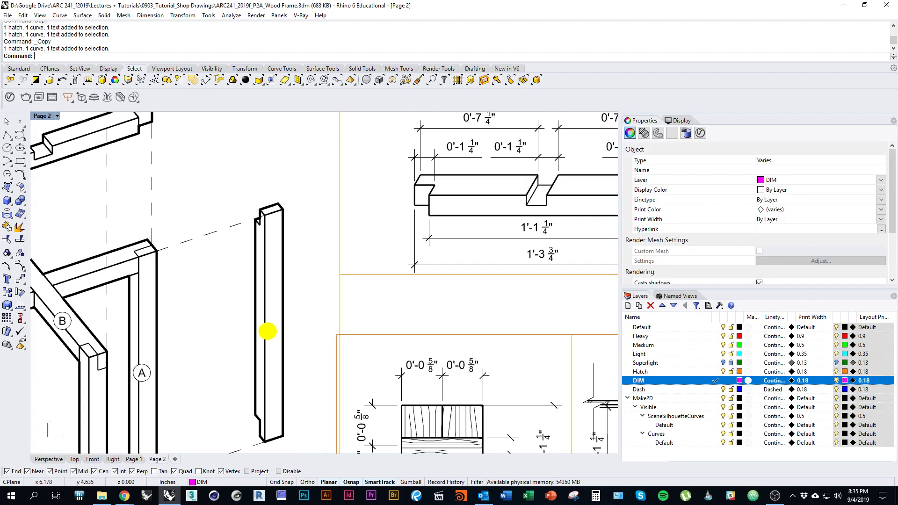
mouse_move(268, 330)
mouse_down()
mouse_move(284, 388)
mouse_move(345, 195)
mouse_move(333, 193)
mouse_up()
scroll(344, 196, down, 5)
scroll(345, 195, up, 5)
scroll(361, 178, down, 5)
key(Escape)
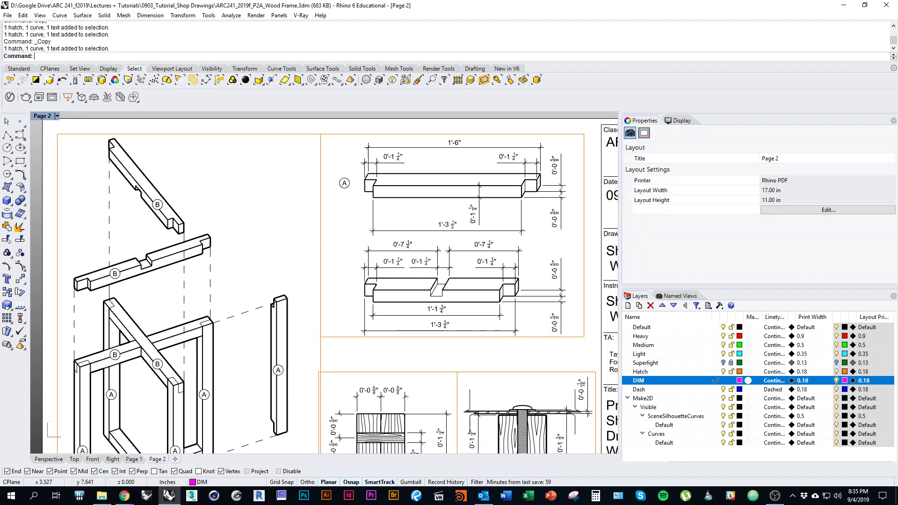
Duplicate the topmost exploded crossbar's circled B tag beside the left end of the lower dimensioned piece.
drag(152, 199, 359, 288)
scroll(341, 290, up, 4)
right_drag(359, 289, 217, 351)
Move the cut sheet's circled B tag so it lines up vertically beneath the circled A tag.
text(NamedCPlane)
key(Return)
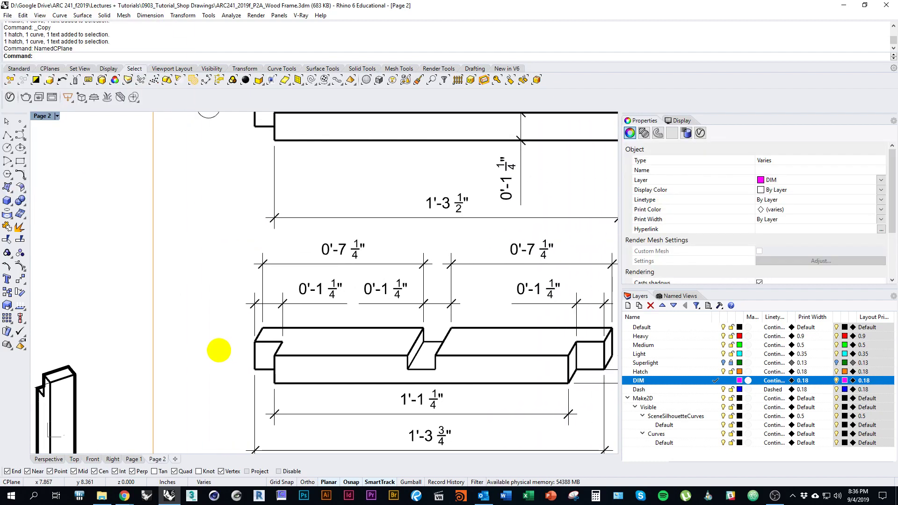
text(M)
key(Return)
click(219, 338)
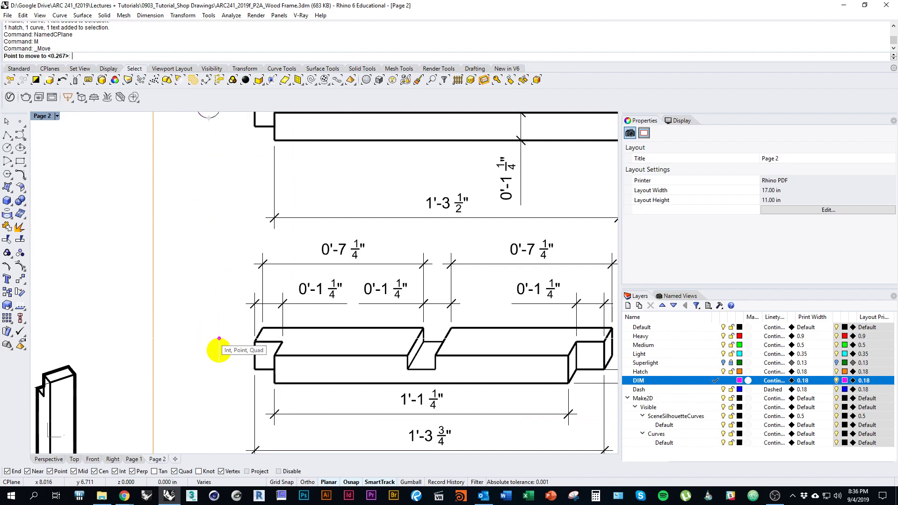
click(209, 346)
scroll(396, 339, down, 3)
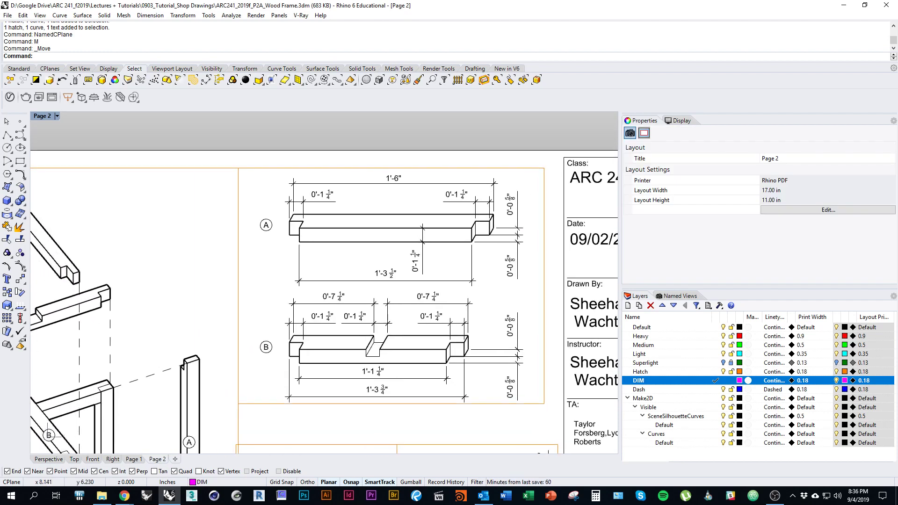
right_drag(299, 332, 333, 319)
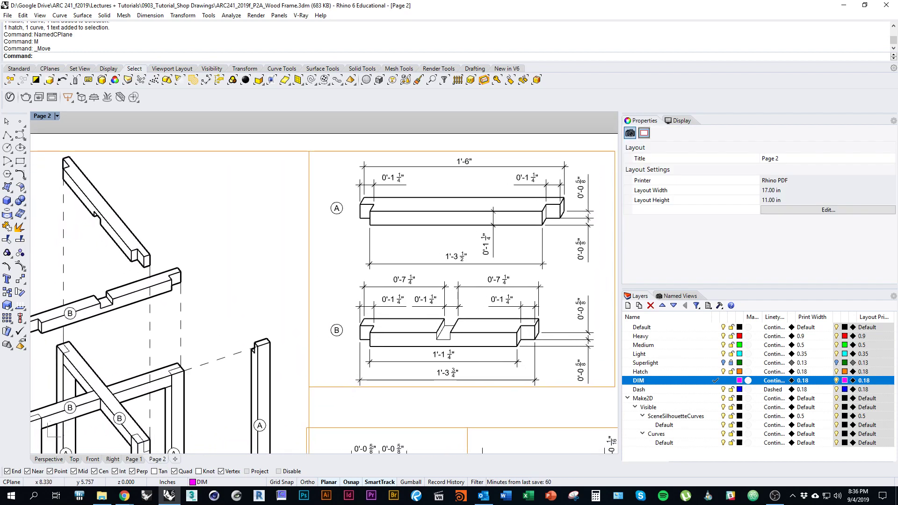
right_drag(380, 381, 401, 362)
scroll(256, 219, down, 4)
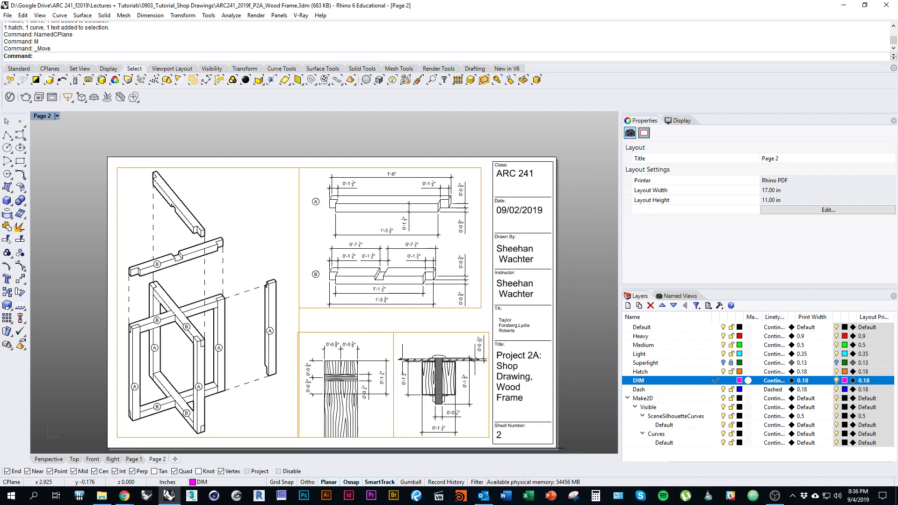
Add the text "Plan" at 0.125 in height on Page 1, just below the plan's lower-left corner.
click(134, 459)
right_drag(317, 381, 253, 379)
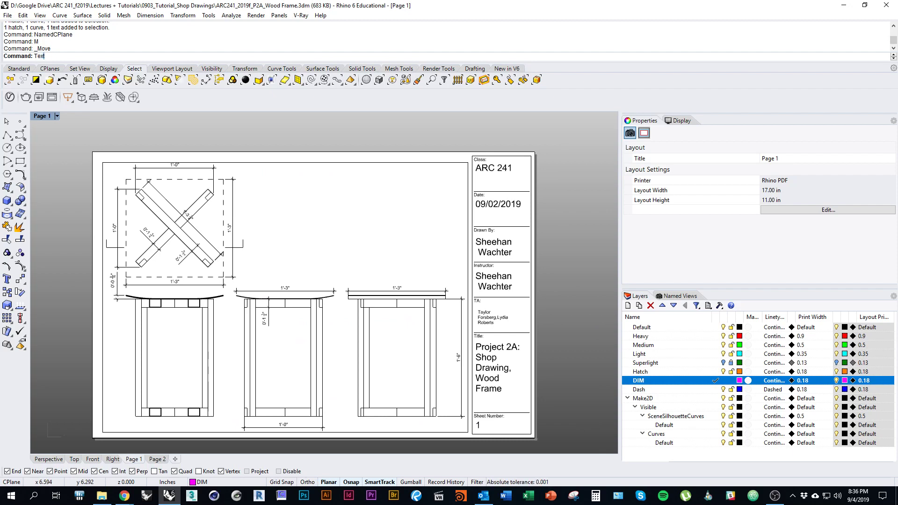
key(Return)
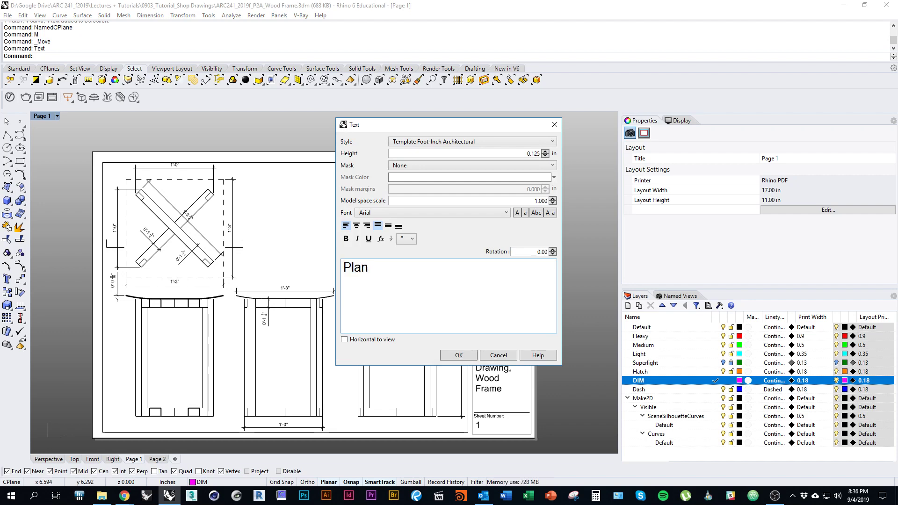
click(459, 355)
scroll(119, 248, up, 3)
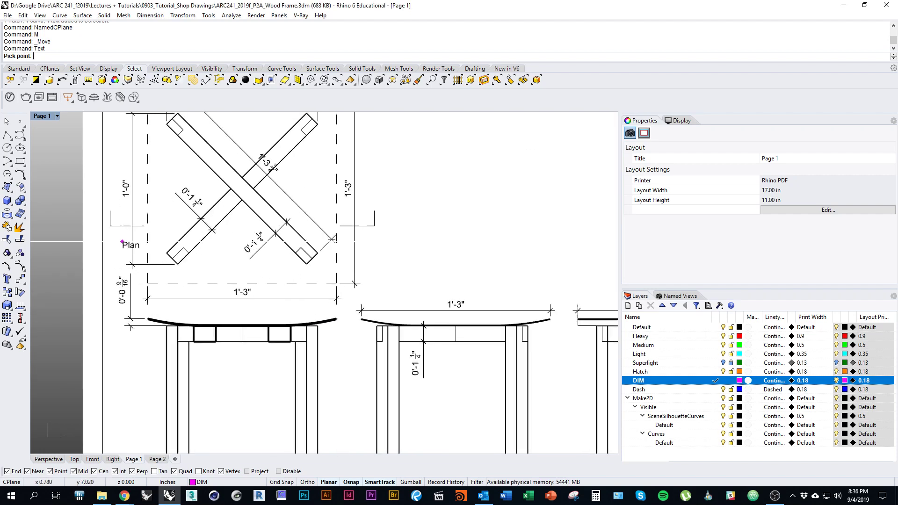
scroll(183, 270, down, 5)
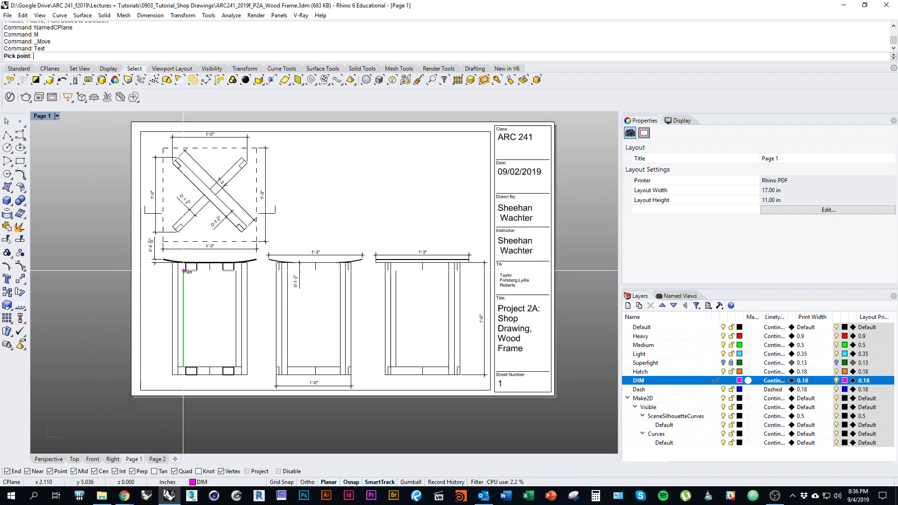
scroll(183, 280, up, 3)
scroll(182, 304, up, 2)
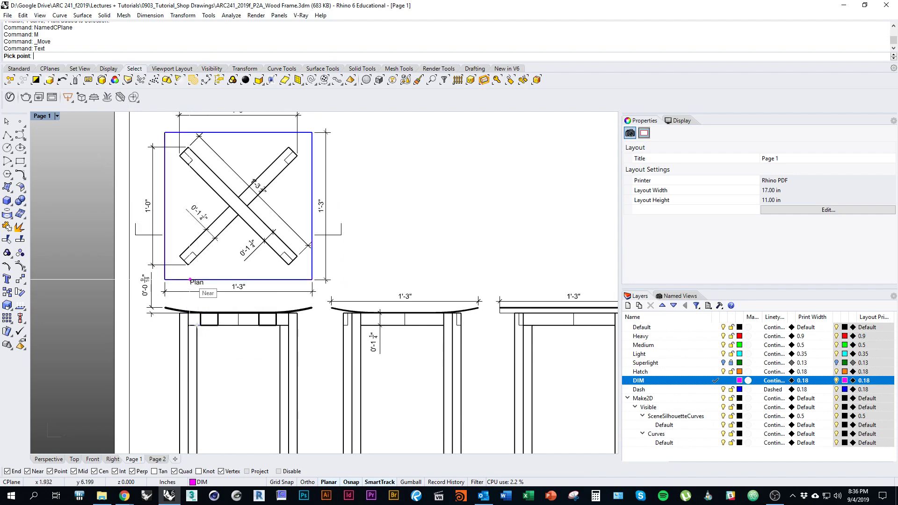
scroll(190, 279, up, 2)
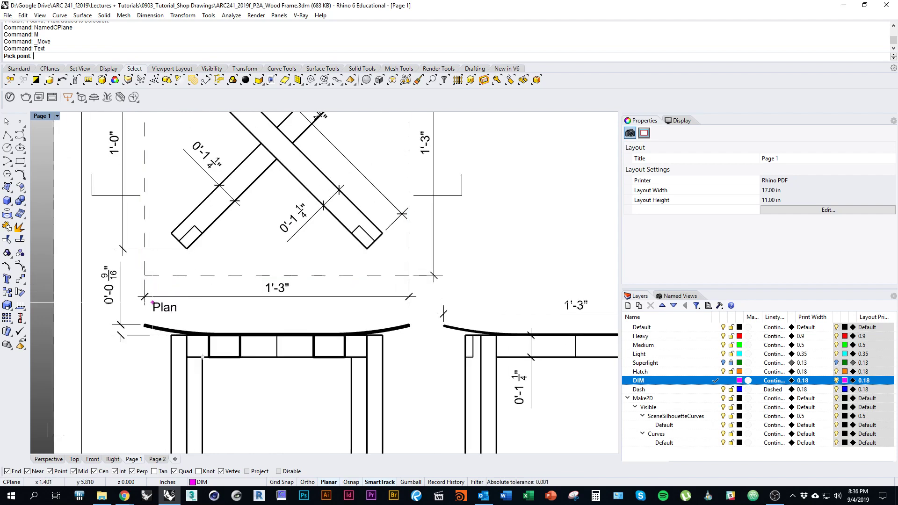
click(152, 281)
scroll(152, 282, down, 2)
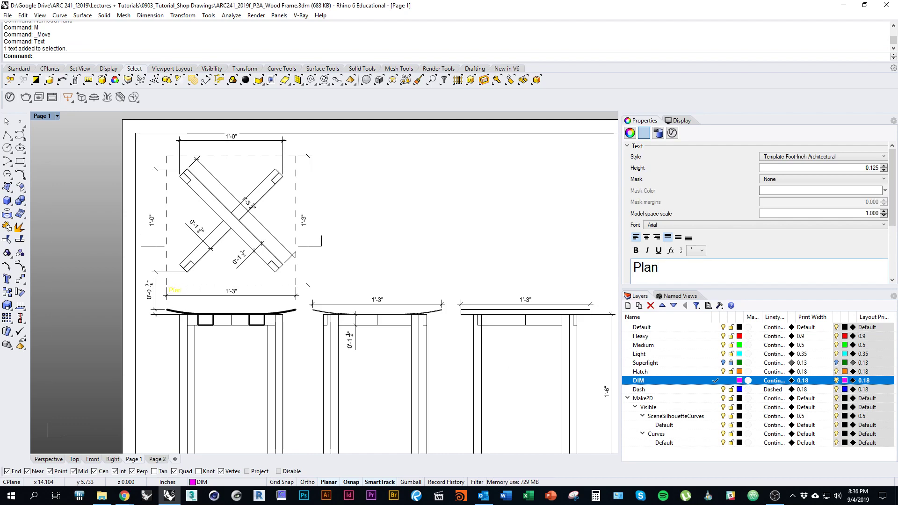
Check the required plan scale in the assignment brief and extend the Plan label to read Plan 3":1'0".
key(alt+Tab)
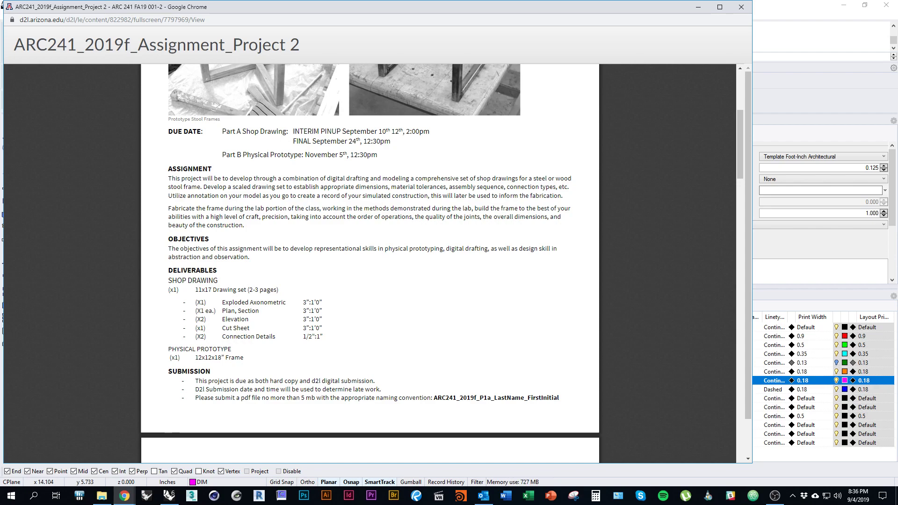
key(alt+Tab)
scroll(198, 288, up, 8)
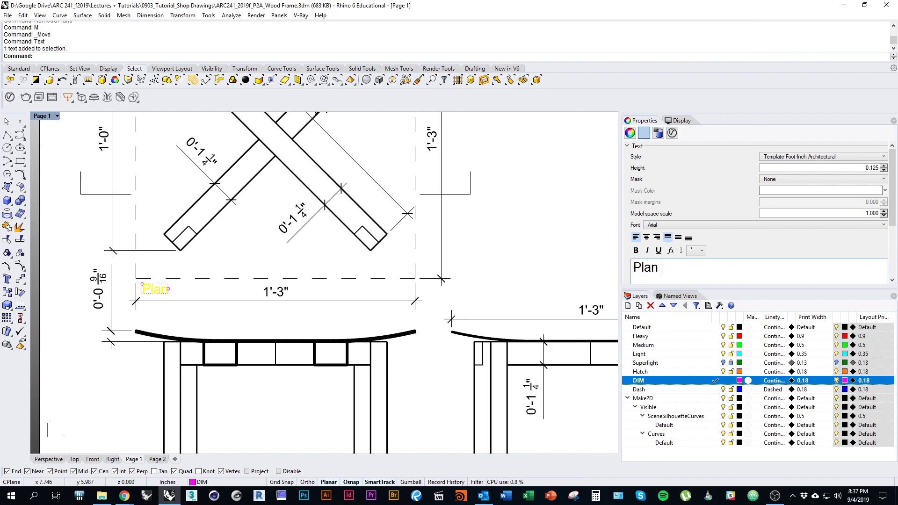
text(3":)
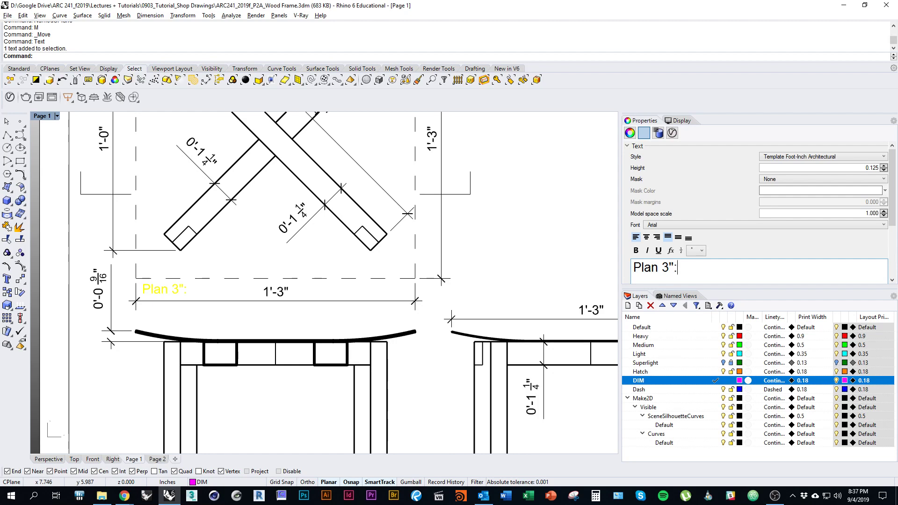
text(1;)
key(BackSpace)
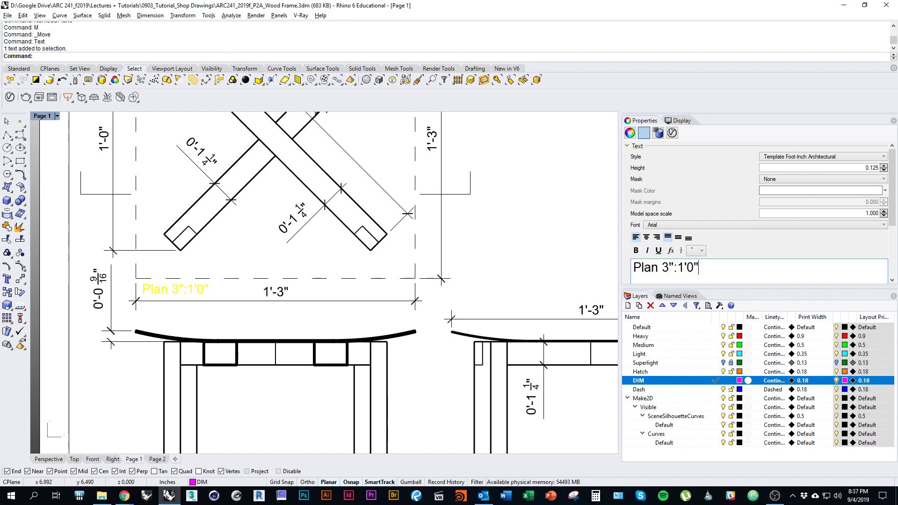
click(560, 284)
Reposition the Plan 3":1'0" label just under the lower-left corner of the plan's dashed outline.
scroll(560, 285, down, 4)
right_drag(336, 310, 237, 305)
click(283, 299)
scroll(230, 312, up, 2)
click(251, 310)
scroll(246, 309, up, 2)
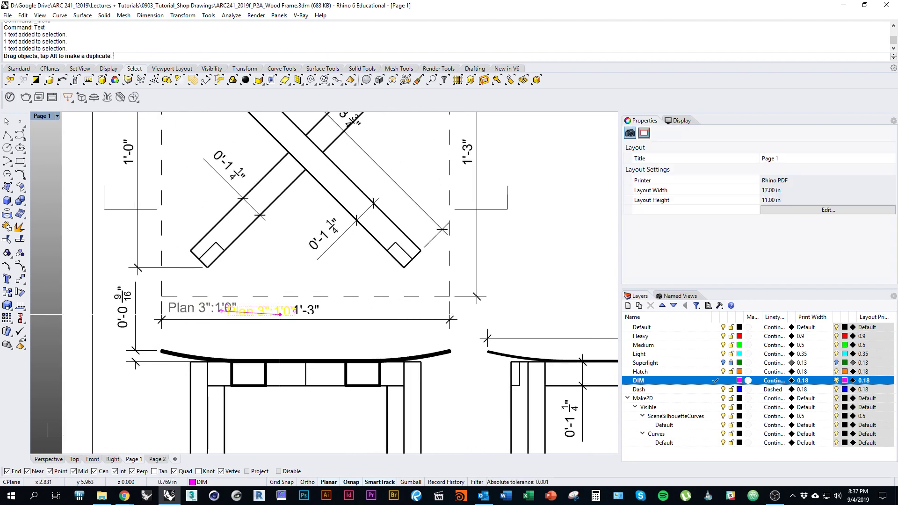
mouse_move(220, 310)
mouse_down()
mouse_move(277, 315)
mouse_move(283, 304)
mouse_move(218, 301)
mouse_up()
Set the Plan 3":1'0" label's height to 0.25 in and move it below the plan's lower 1'-3" dimension.
scroll(290, 315, up, 4)
scroll(314, 300, down, 3)
scroll(314, 300, down, 2)
scroll(211, 295, down, 4)
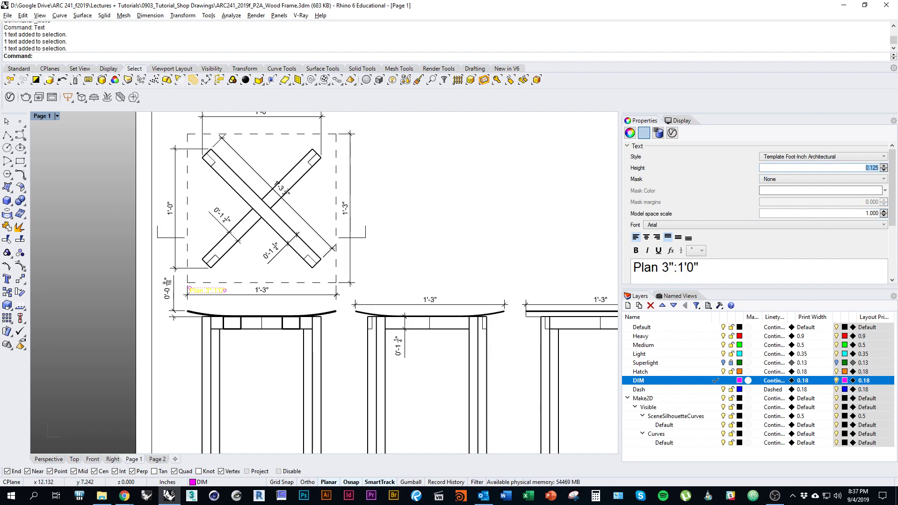
text(2)
scroll(140, 306, up, 4)
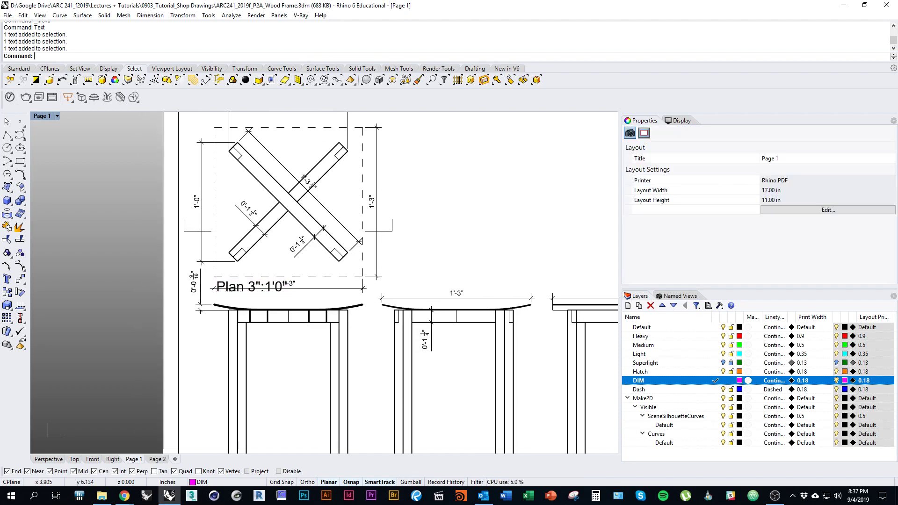
scroll(172, 168, down, 4)
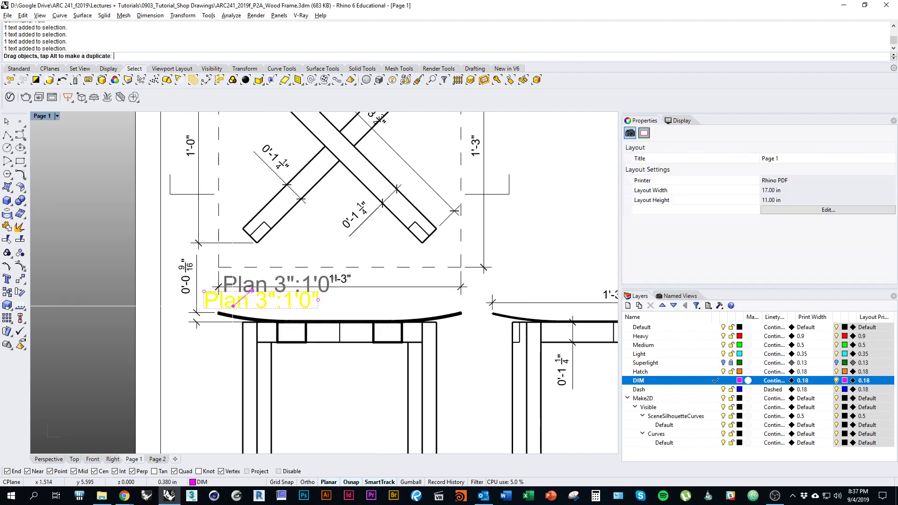
right_drag(242, 255, 211, 262)
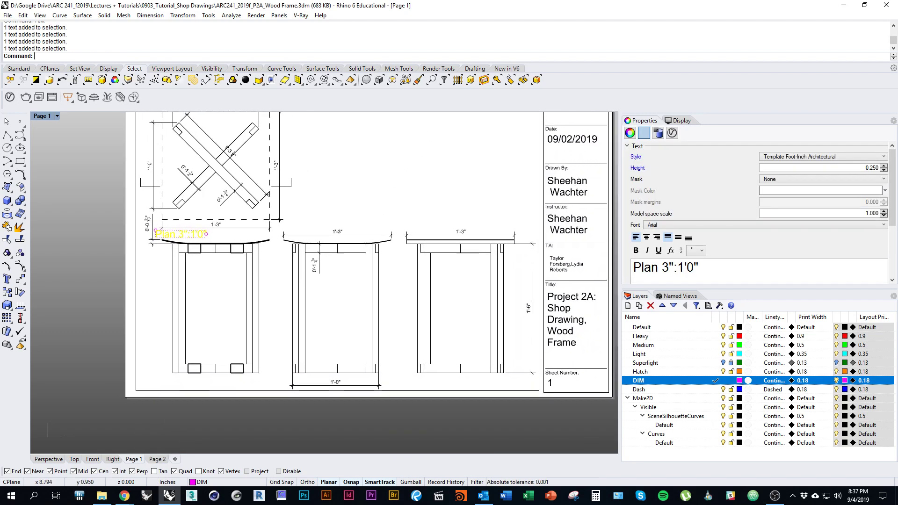
right_drag(395, 324, 410, 381)
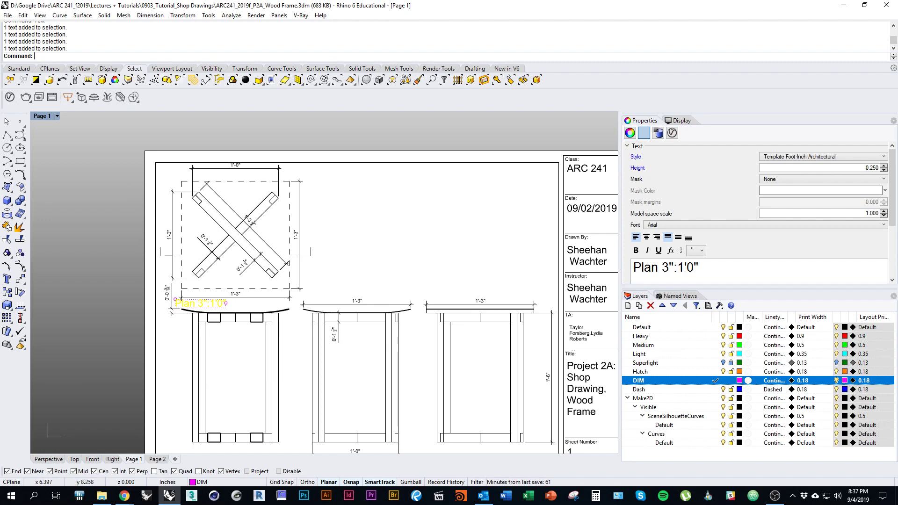
Extend the upper border of Page 1's detail view so it sits closer to the page edge.
click(398, 163)
scroll(359, 163, up, 8)
drag(356, 158, 359, 141)
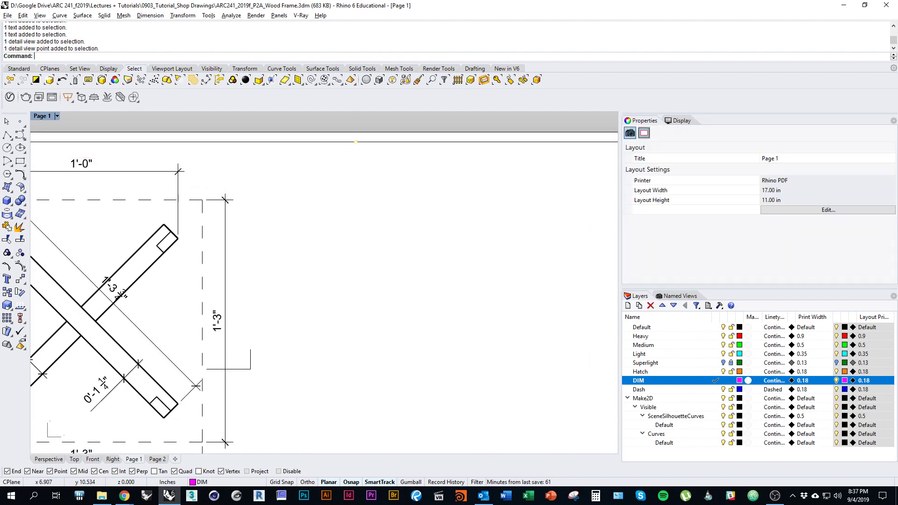
scroll(408, 161, down, 7)
In the Top view, move the 1'-0" dimension above the plan closer to the plan's dashed outline.
click(74, 460)
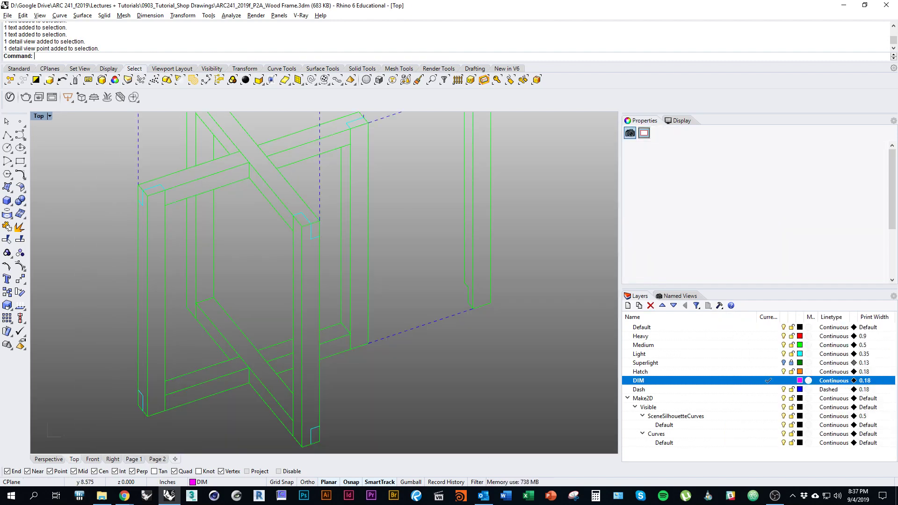
right_drag(234, 268, 242, 318)
scroll(242, 319, down, 15)
scroll(356, 267, up, 10)
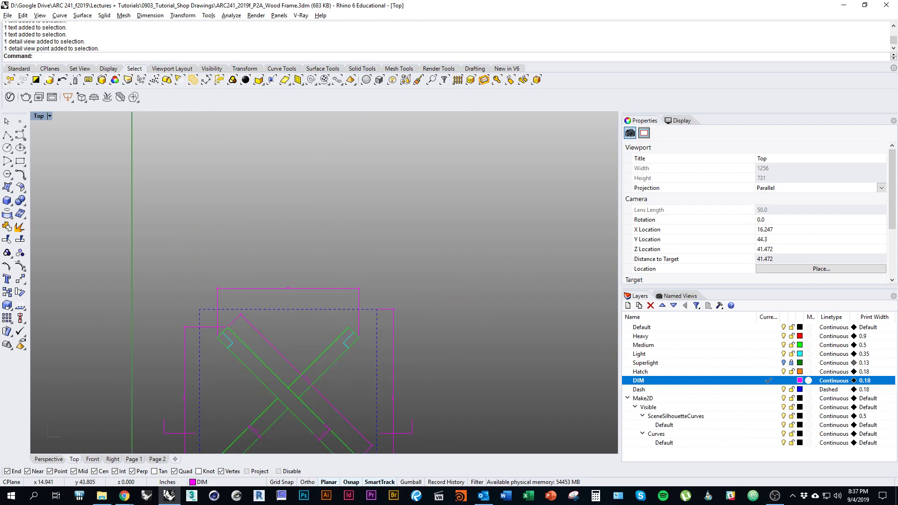
click(309, 289)
scroll(299, 297, up, 10)
right_drag(416, 279, 452, 217)
drag(72, 171, 523, 235)
key(Escape)
scroll(365, 215, down, 15)
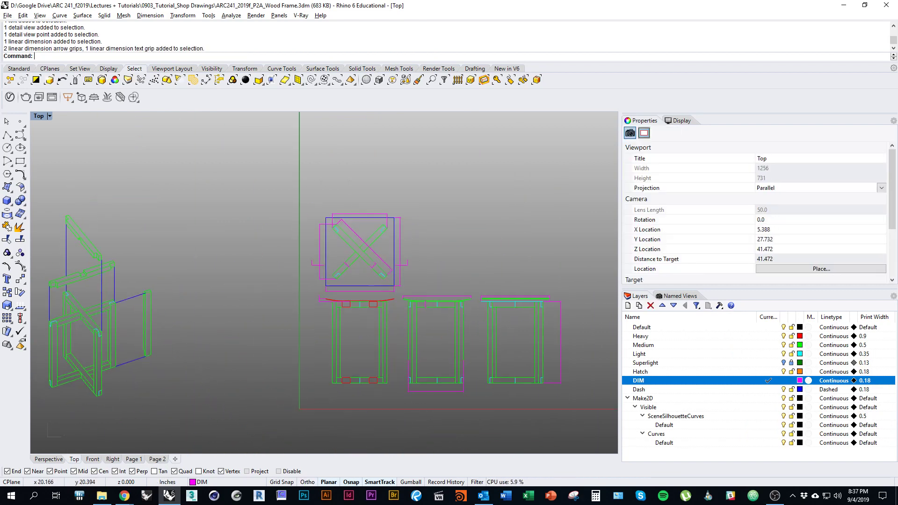
Move the whole plan drawing with its dimensions straight up to open space above the section and elevations.
scroll(389, 262, up, 8)
right_drag(395, 290, 420, 332)
drag(362, 330, 161, 132)
scroll(326, 274, up, 2)
drag(329, 278, 330, 245)
scroll(330, 245, down, 8)
right_drag(329, 300, 277, 240)
Move the middle elevation's 1'-0" dimension from beneath the frame up to just above its lower rail.
scroll(379, 346, up, 6)
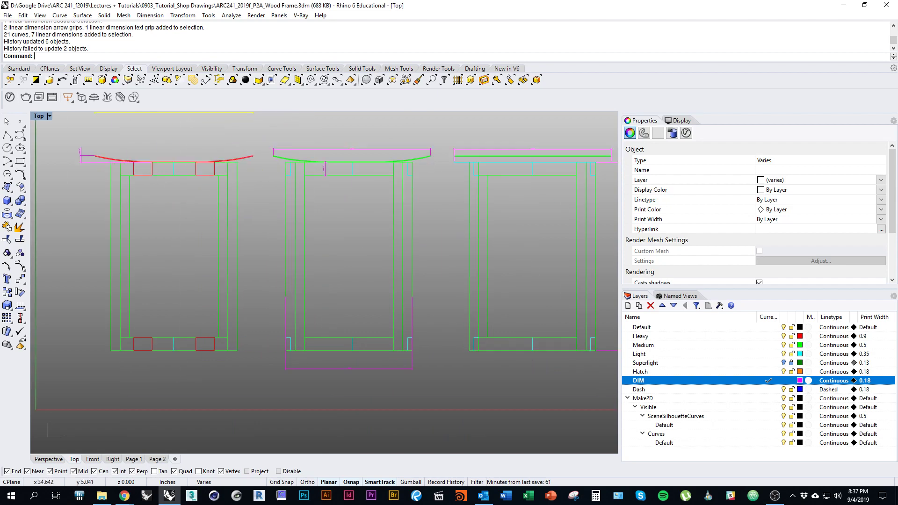
click(372, 369)
right_drag(372, 369, 372, 392)
shift+drag(372, 392, 372, 344)
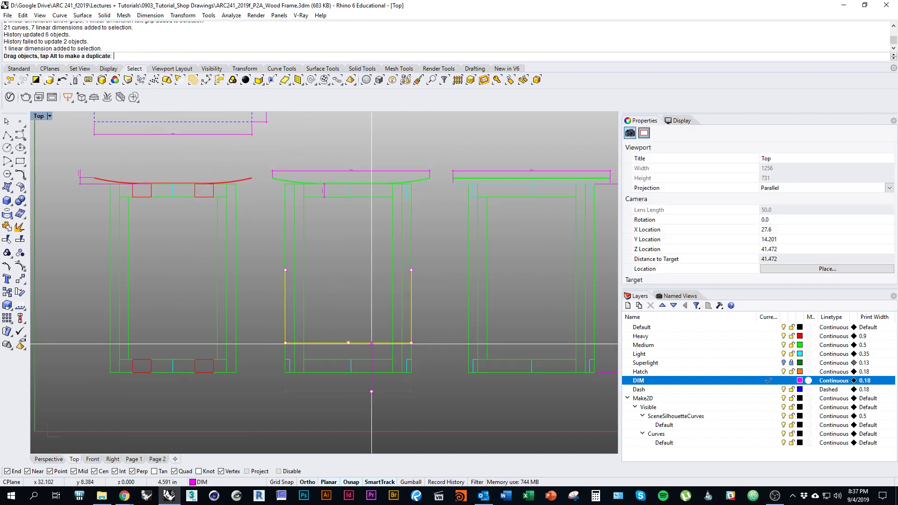
click(451, 281)
Nudge the plan and its dimensions slightly farther up and return to the Page 1 layout.
right_drag(301, 240, 347, 366)
scroll(325, 362, down, 6)
drag(349, 317, 163, 175)
scroll(304, 293, up, 2)
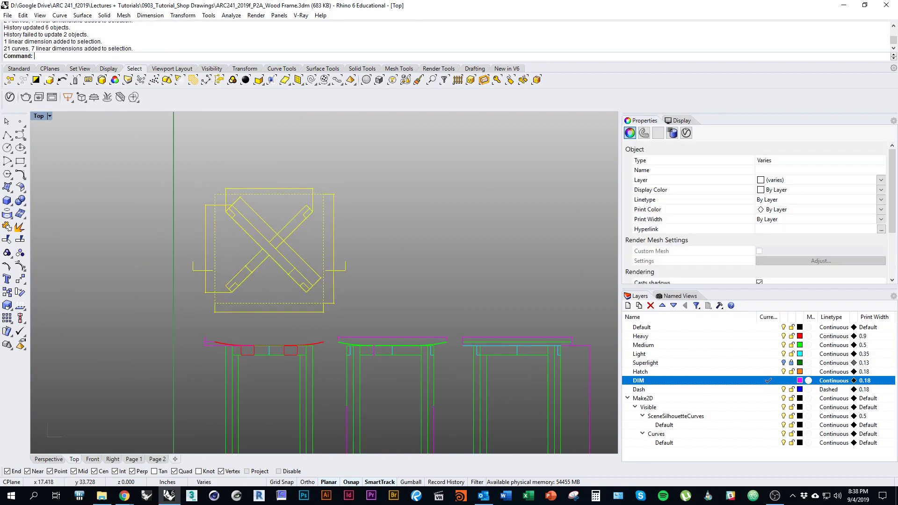
shift+drag(292, 264, 291, 261)
click(134, 459)
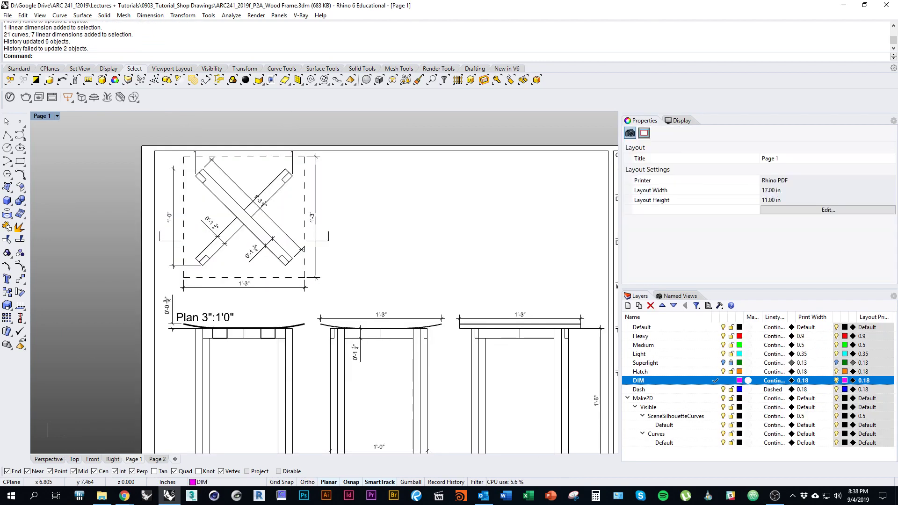
Move the Plan 3":1'0" label up so it sits just beneath the plan's lower 1'-3" dimension.
mouse_move(359, 287)
right_down()
mouse_move(296, 206)
mouse_move(311, 251)
mouse_move(291, 237)
right_up()
scroll(296, 206, down, 1)
double_click(295, 206)
double_click(320, 195)
double_click(289, 240)
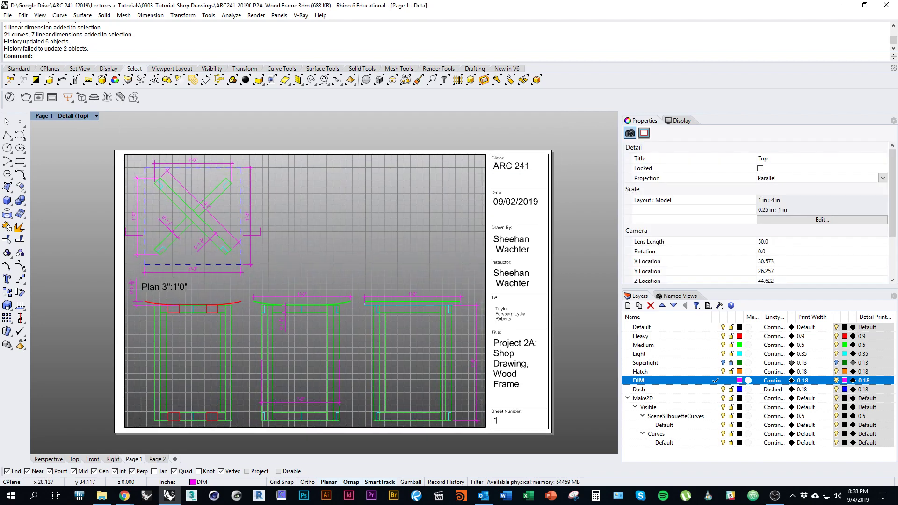
double_click(289, 240)
scroll(144, 306, up, 8)
drag(174, 266, 173, 251)
scroll(172, 254, down, 5)
right_drag(166, 278, 162, 263)
Copy the Plan 3":1'0" label straight down to just below the section view.
alt+drag(148, 231, 150, 302)
right_drag(147, 339, 149, 271)
alt+shift+drag(150, 302, 149, 356)
alt+shift+click(149, 360)
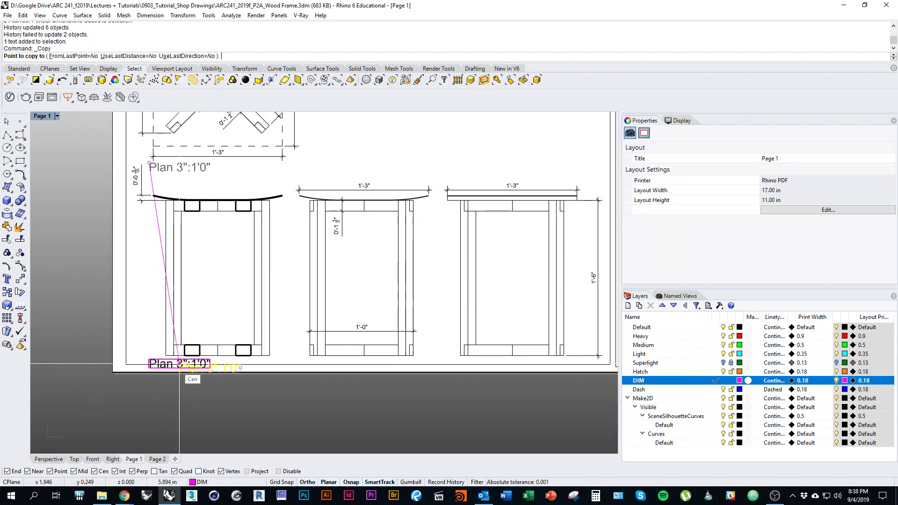
right_click(179, 363)
right_drag(221, 275, 205, 345)
scroll(154, 333, down, 4)
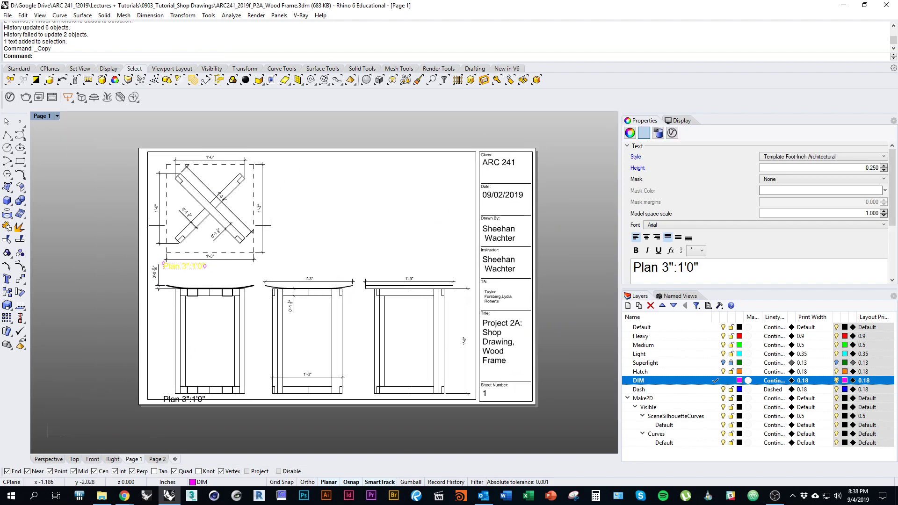
In the Top view, move the section and both elevations with their dimensions slightly upward.
click(74, 460)
right_drag(267, 356, 212, 257)
drag(125, 225, 566, 414)
scroll(514, 376, up, 5)
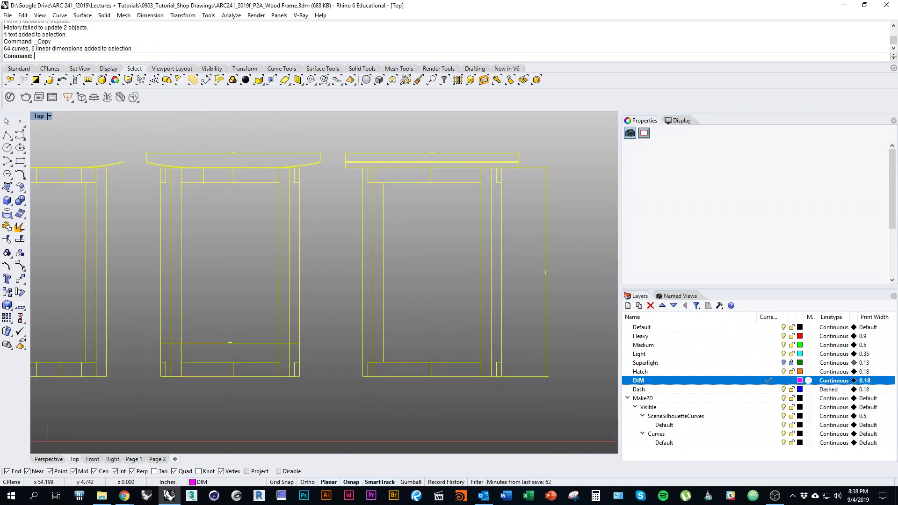
drag(502, 376, 501, 368)
scroll(487, 351, down, 2)
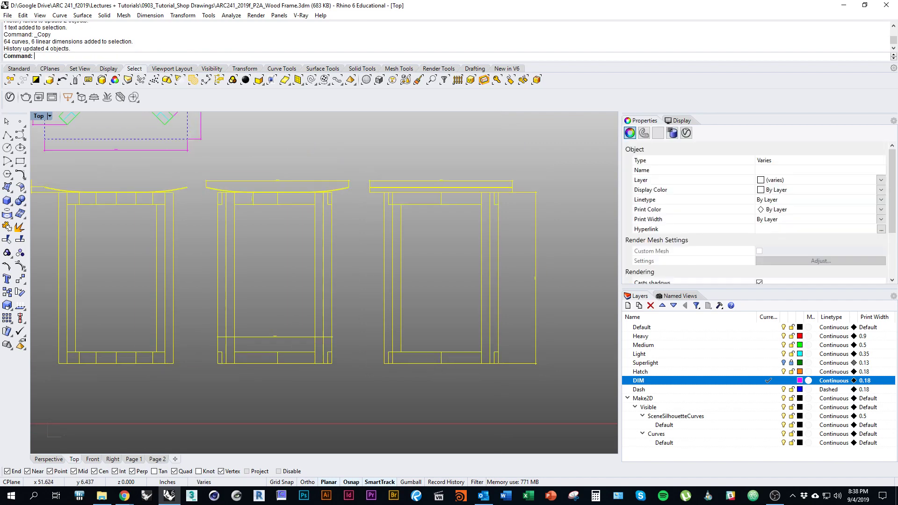
On Page 1, nudge the copied label up beneath the section view and change its text to Section 3":1'0".
click(132, 459)
scroll(173, 368, up, 5)
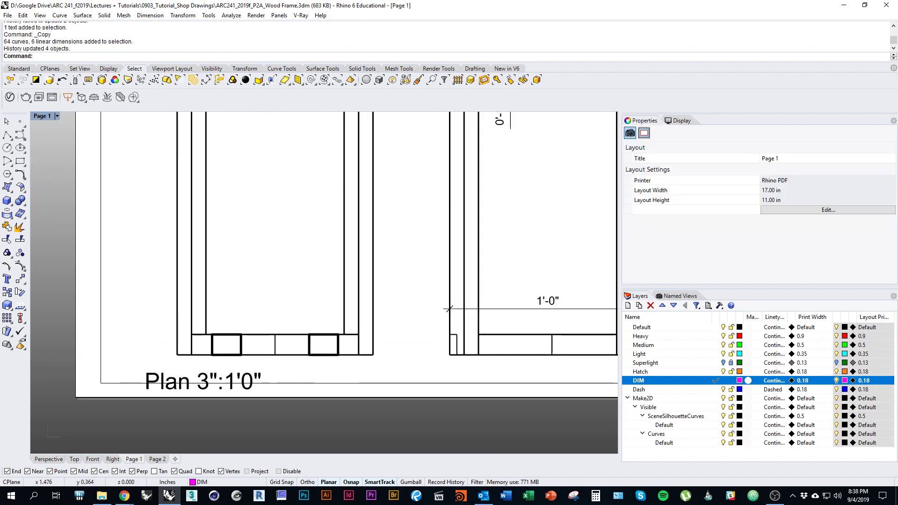
drag(169, 376, 167, 368)
scroll(166, 368, down, 3)
right_drag(166, 368, 194, 416)
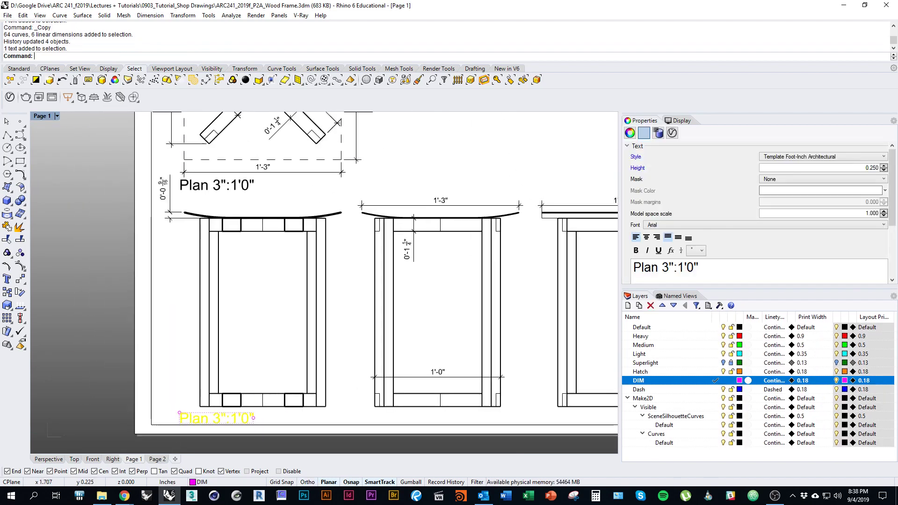
double_click(646, 267)
text(Section)
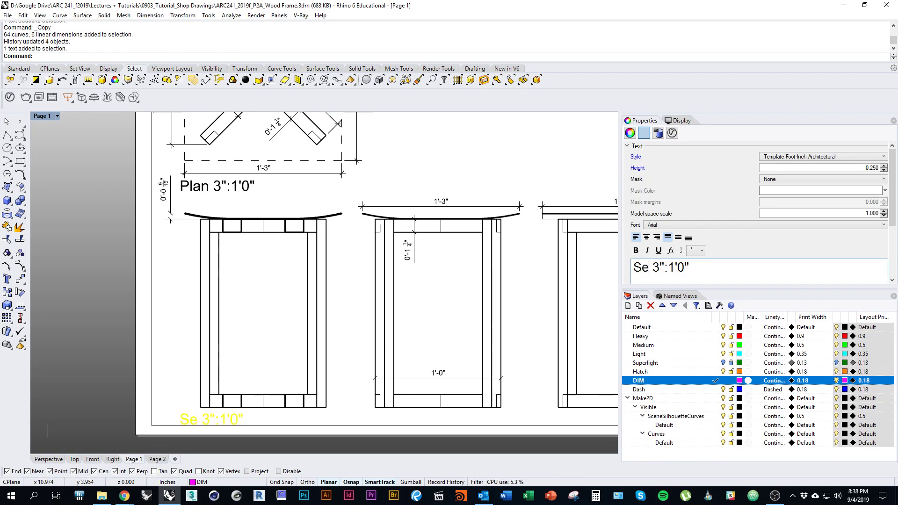
click(474, 346)
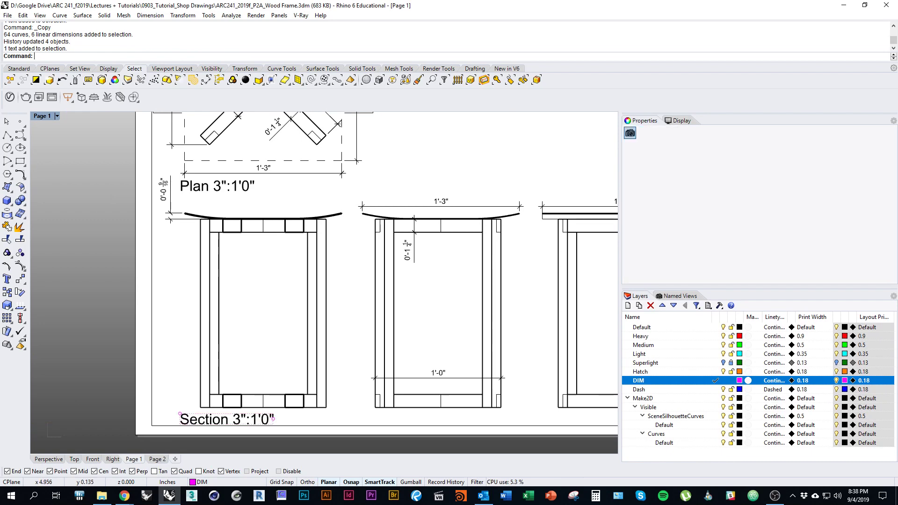
Copy the Section 3":1'0" label horizontally to beneath each of the two elevations.
right_drag(290, 374, 241, 356)
click(201, 401)
text(co)
key(space)
right_drag(193, 452, 159, 369)
click(123, 379)
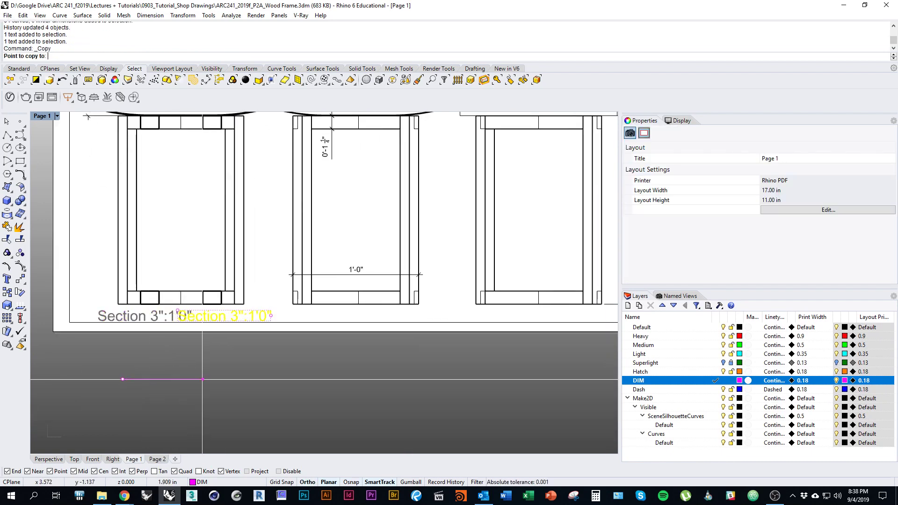
click(306, 379)
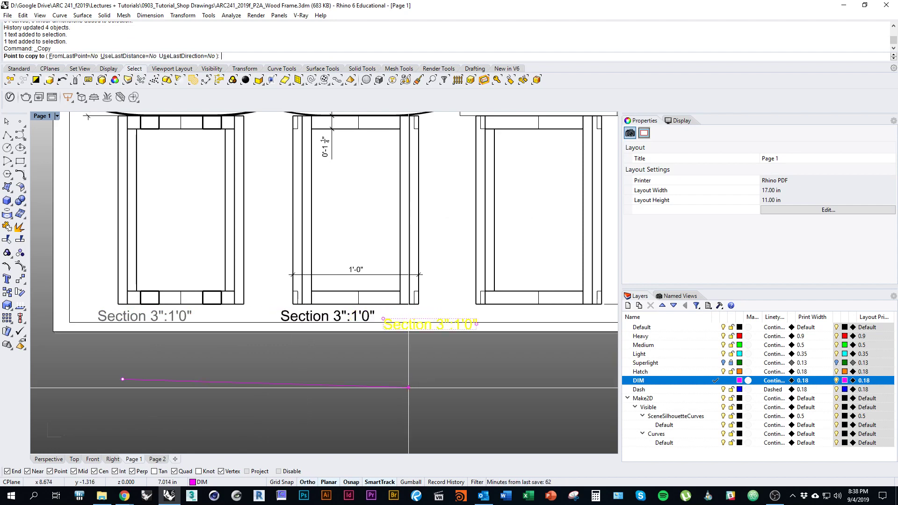
click(489, 380)
right_click(489, 379)
scroll(492, 380, down, 5)
right_drag(493, 380, 501, 395)
right_drag(298, 204, 306, 248)
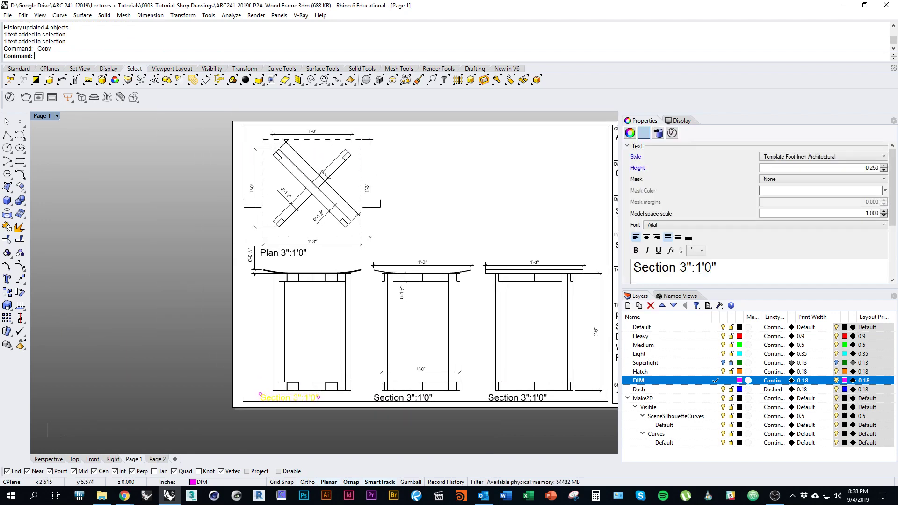
Change the label beneath the middle frame view to Elevation 3":1'0".
right_drag(377, 366, 380, 343)
scroll(380, 342, up, 3)
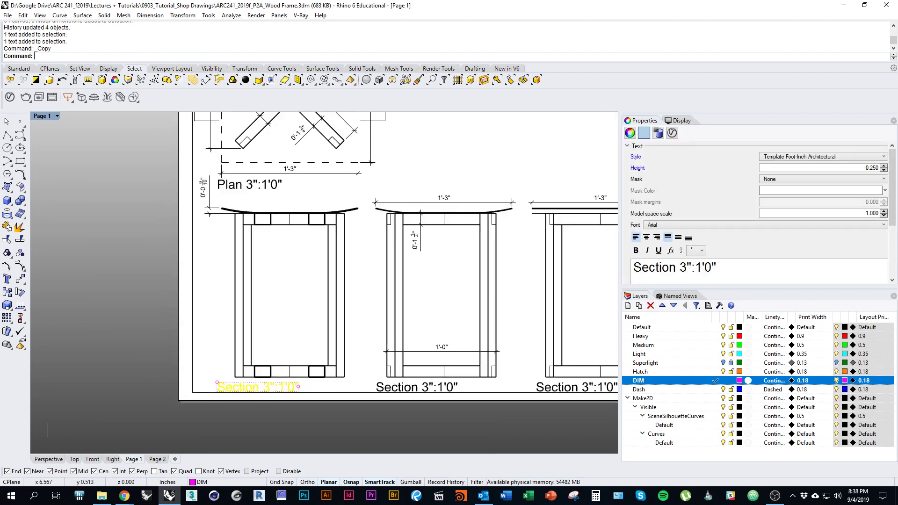
click(418, 387)
double_click(652, 267)
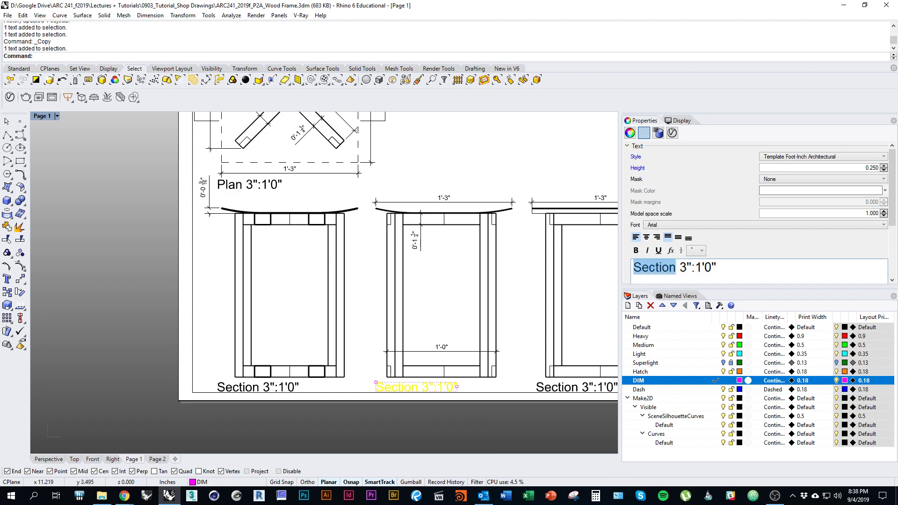
text(E)
text(levation)
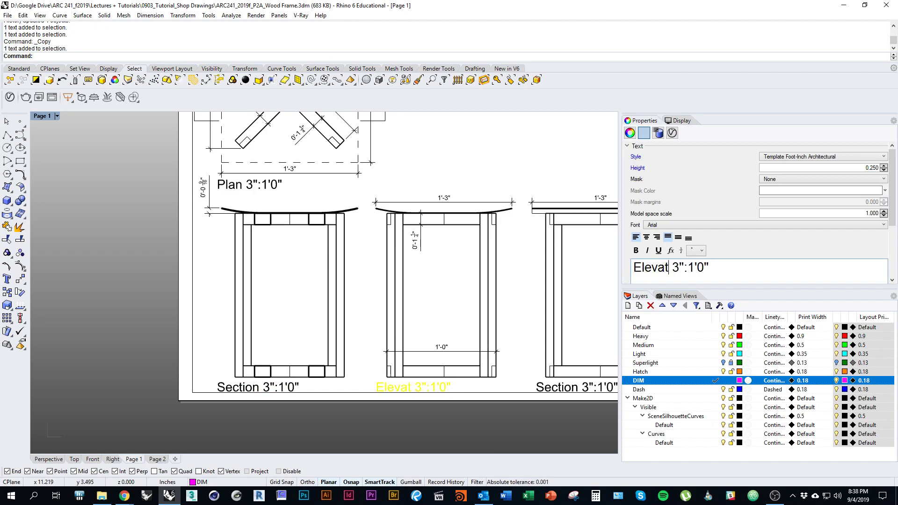
click(517, 330)
Change the label beneath the rightmost frame view to Elevation 3":1'0".
right_drag(520, 330, 424, 330)
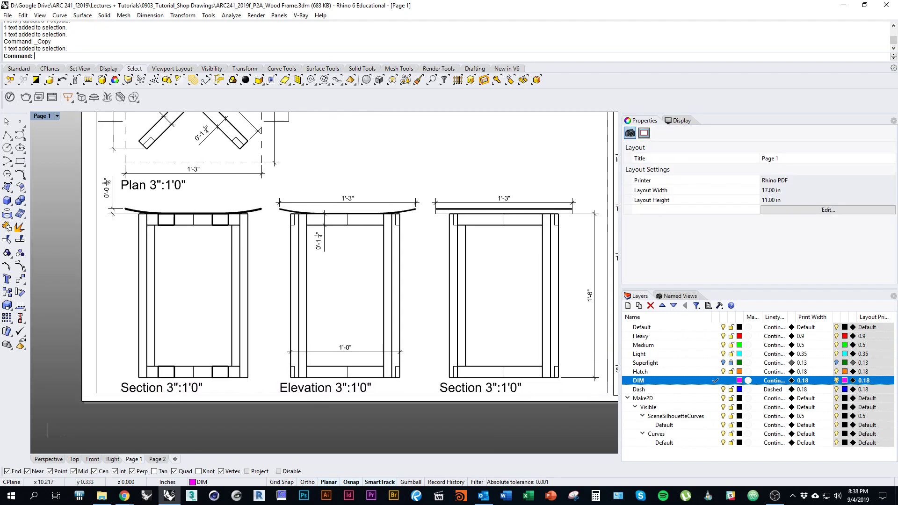
click(480, 388)
double_click(655, 268)
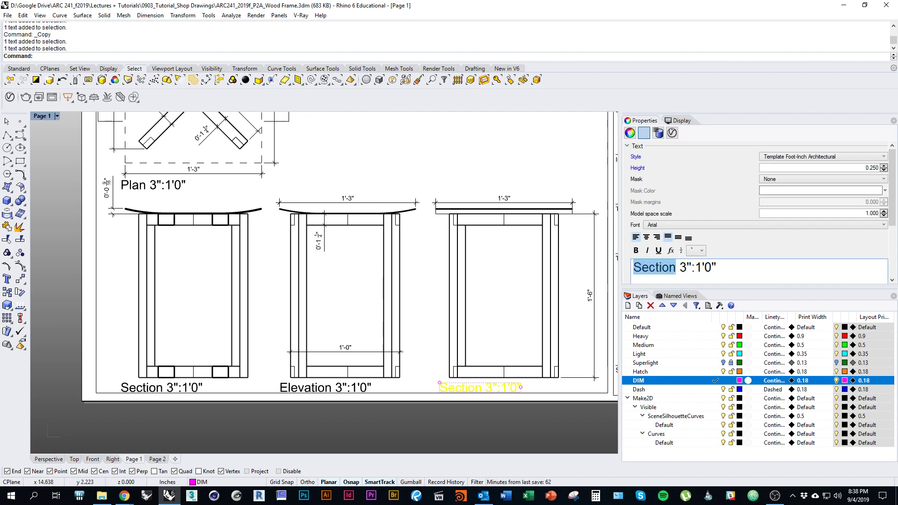
text(Elevation)
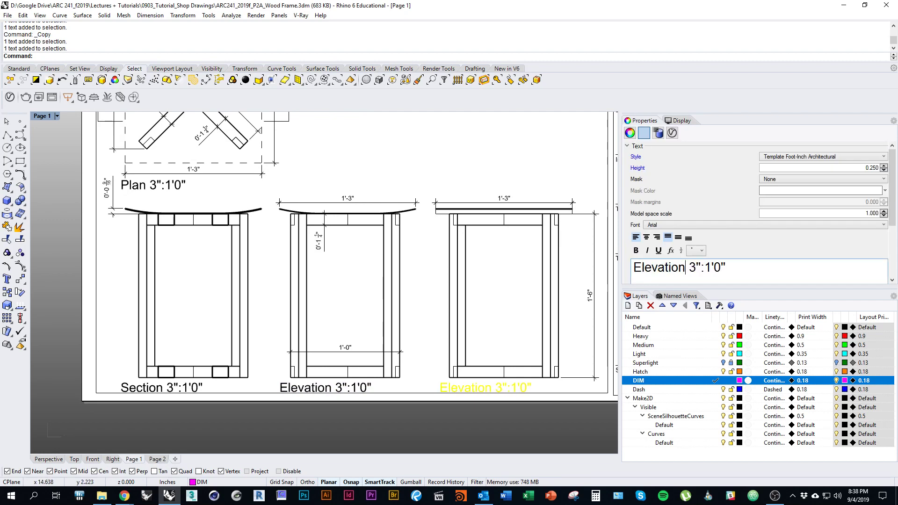
click(539, 246)
Set the text height of all four view labels on Page 1 to 0.18 in.
scroll(539, 245, down, 2)
right_drag(539, 245, 544, 283)
click(483, 408)
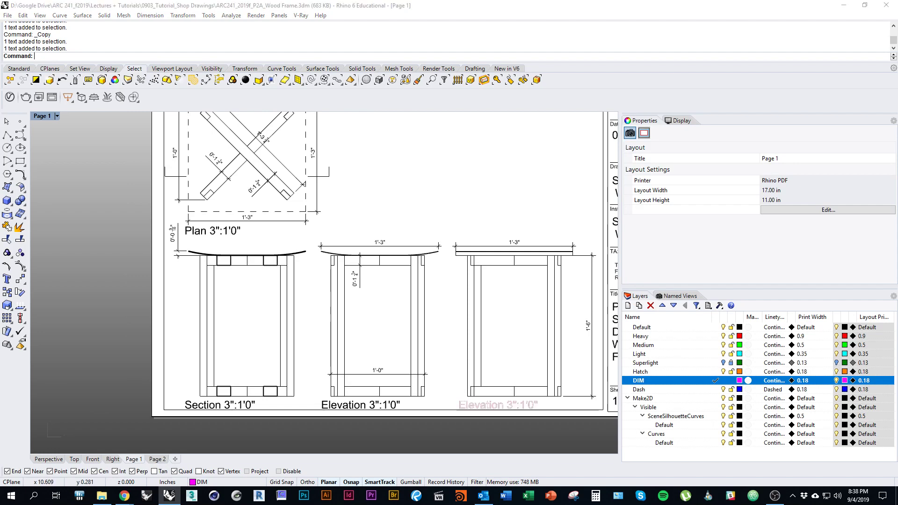
click(509, 433)
shift+click(375, 407)
click(400, 434)
shift+click(239, 406)
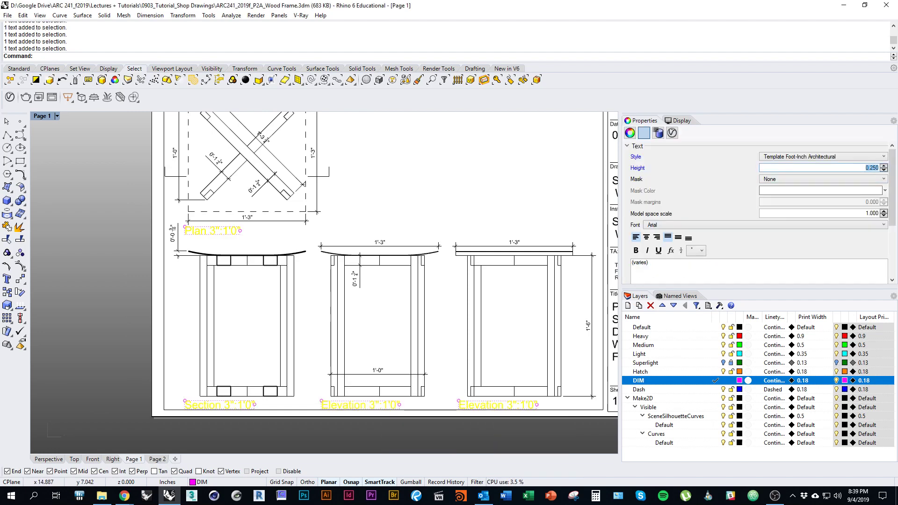
text(.18)
key(Return)
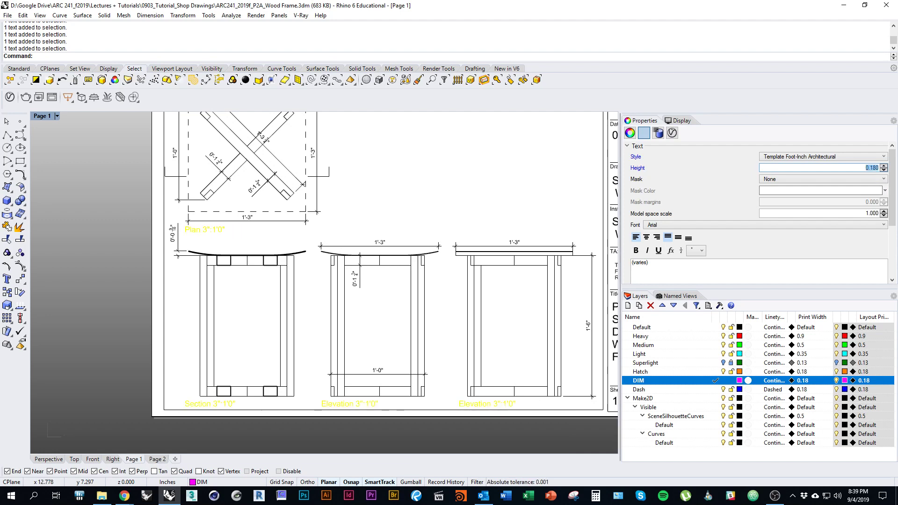
click(447, 228)
right_drag(445, 229, 384, 230)
right_drag(262, 261, 262, 292)
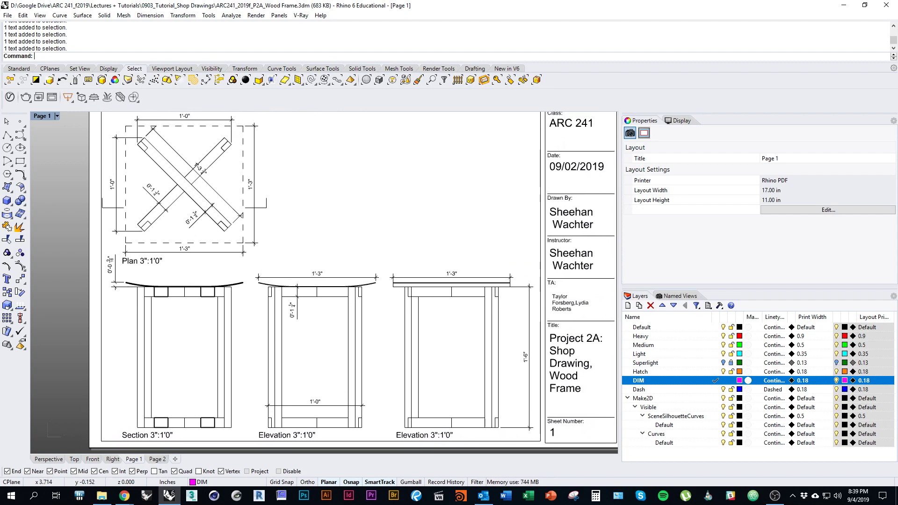
Copy the Section 3":1'0" label from Page 1 to beneath the exploded frame view on Page 2.
click(157, 460)
right_drag(247, 396, 271, 376)
scroll(273, 375, up, 3)
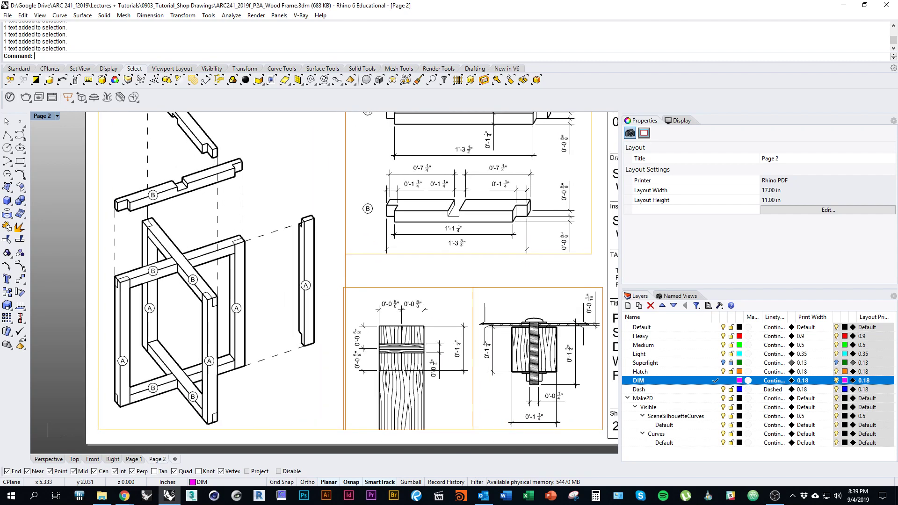
click(134, 460)
click(181, 409)
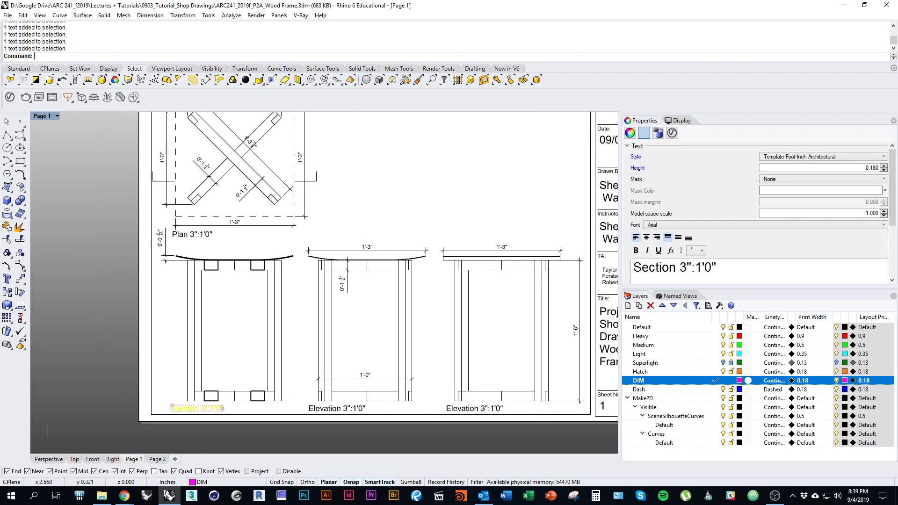
right_click(178, 409)
click(172, 406)
click(158, 460)
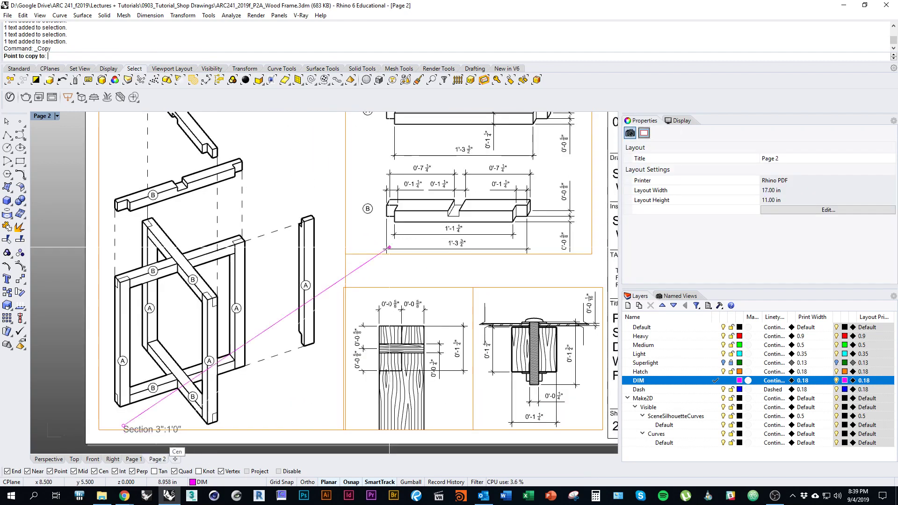
click(151, 403)
right_click(210, 418)
scroll(147, 411, up, 2)
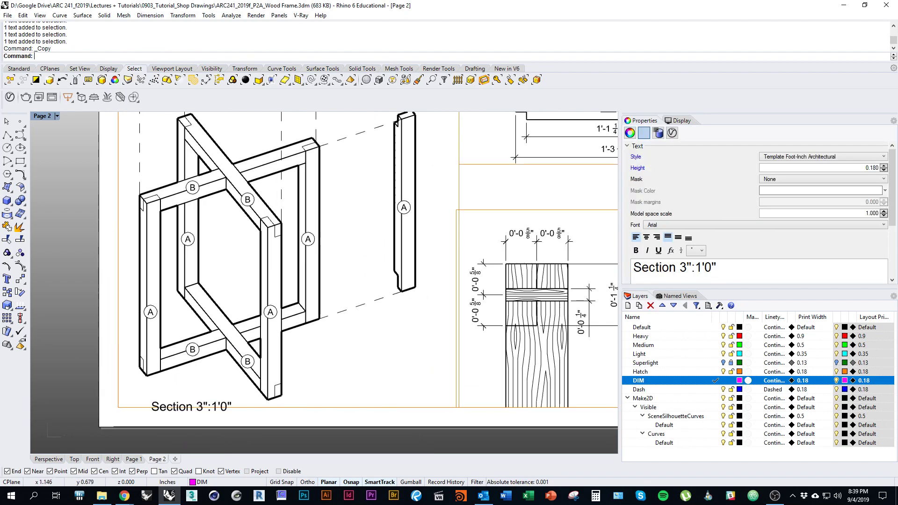
key(Escape)
Change the label beneath the exploded frame view to Axonometric 3":1'0".
click(187, 407)
double_click(651, 267)
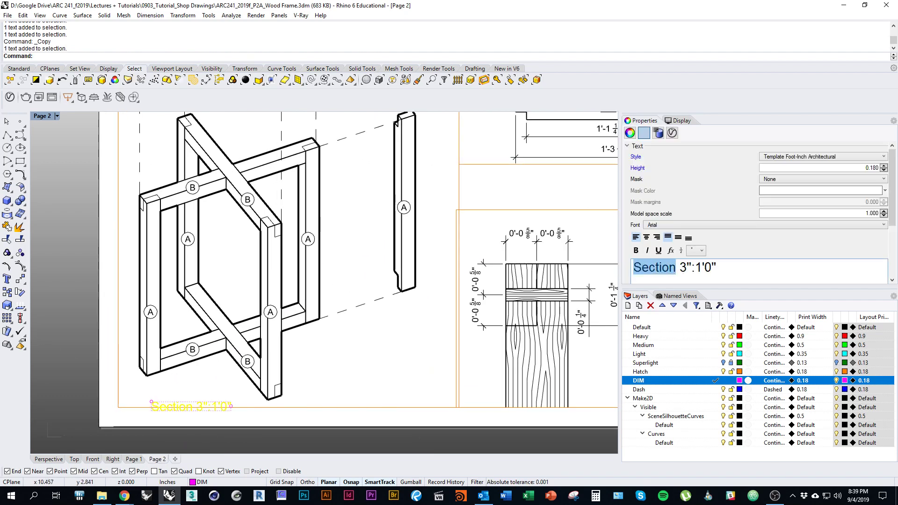
text(Axonometric)
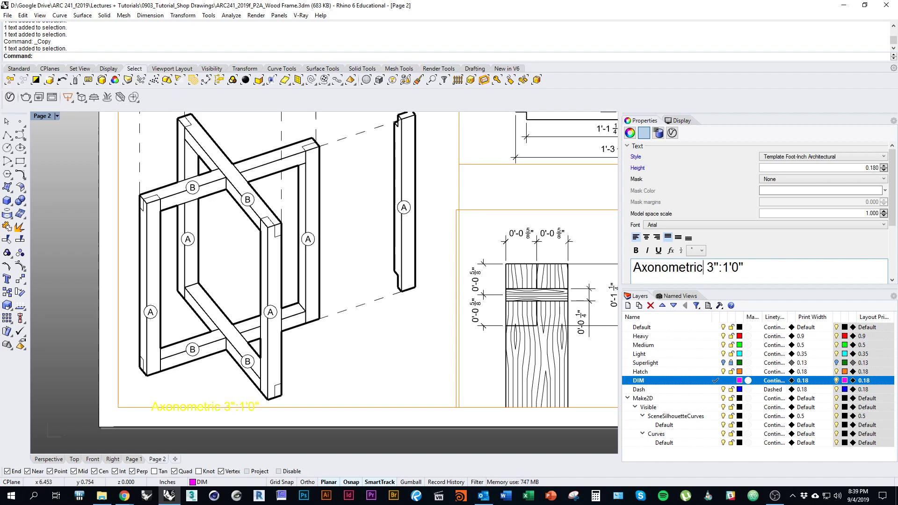
click(449, 384)
Shift the Axonometric label slightly to the left beneath the exploded frame view.
right_drag(328, 351, 304, 358)
scroll(199, 330, down, 4)
scroll(108, 379, up, 5)
click(255, 386)
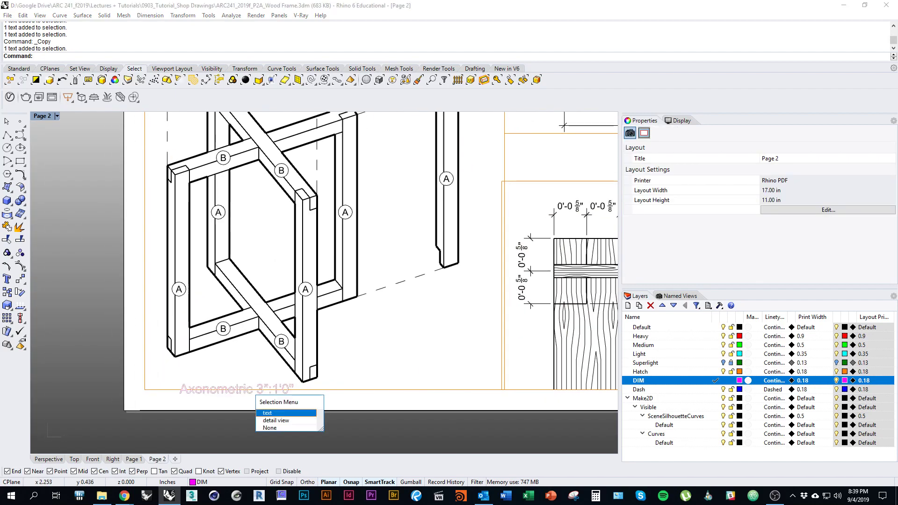
click(268, 413)
drag(260, 389, 240, 390)
click(182, 354)
scroll(183, 354, down, 1)
scroll(176, 358, down, 5)
right_drag(197, 384, 140, 422)
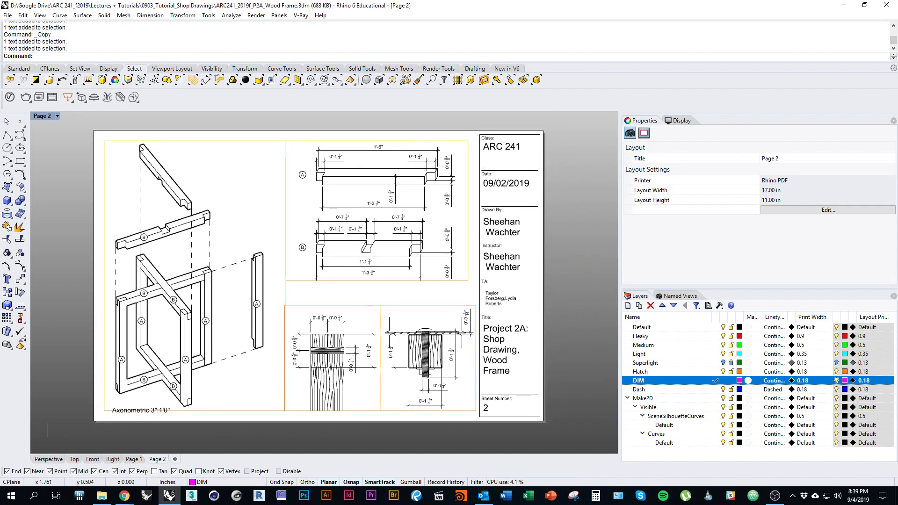
Copy the Axonometric label to beneath the dimensioned part A and B drawings on Page 2.
click(155, 411)
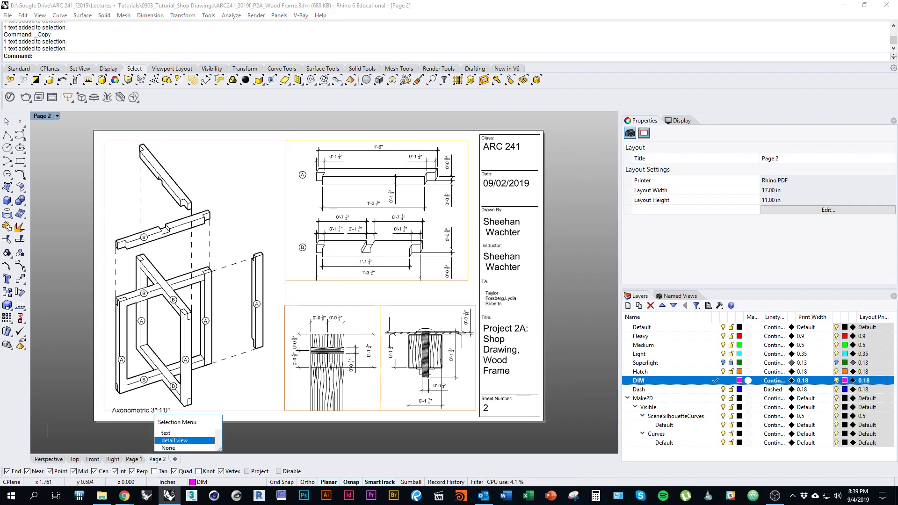
click(169, 433)
drag(145, 411, 334, 288)
key(alt)
right_drag(578, 296, 566, 334)
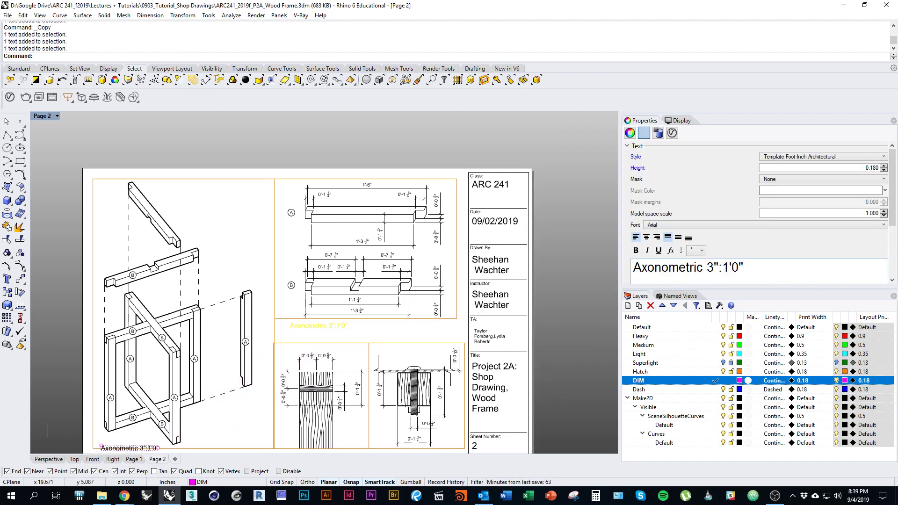
Change the label beneath the part A and B drawings to Cut Sheet 3":1'0".
key(ctrl+shift+Left)
text(Cut )
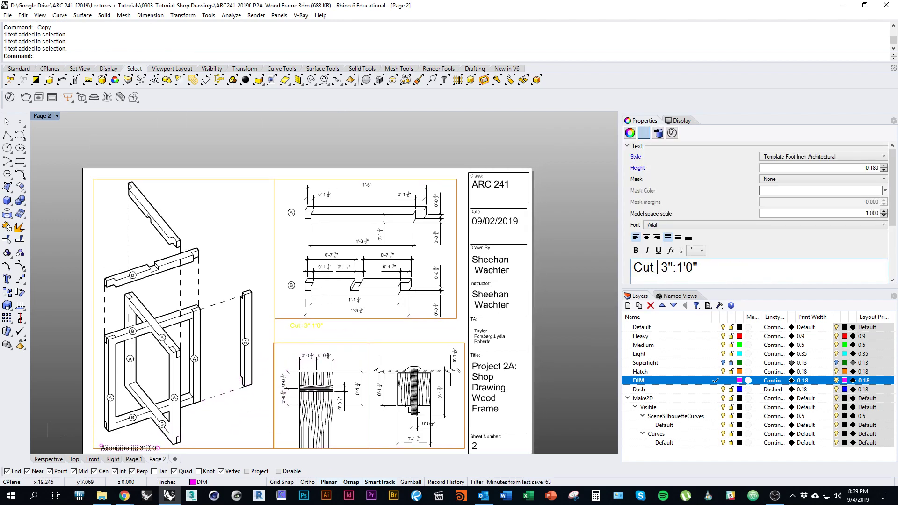
text(Shee)
click(576, 276)
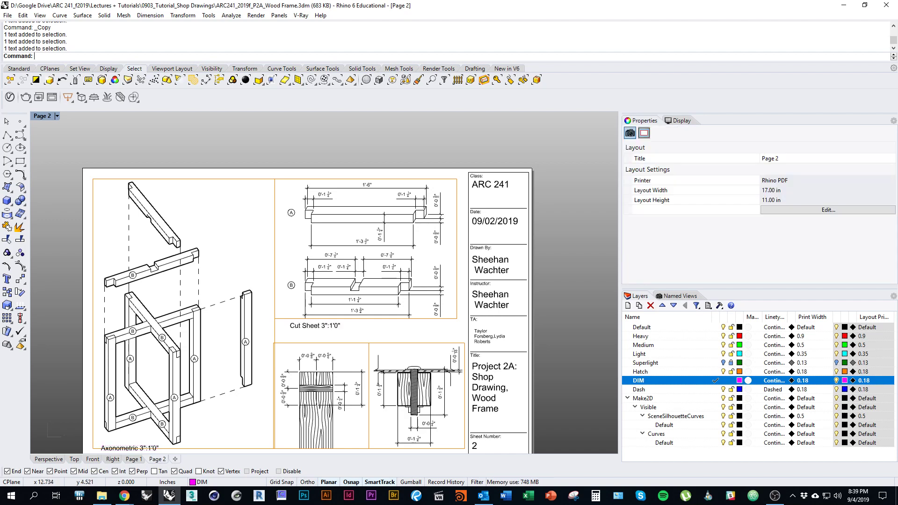
Copy the Cut Sheet label straight down to beneath the wood joint detail.
right_drag(336, 330, 359, 257)
alt+drag(335, 249, 339, 378)
scroll(374, 371, up, 5)
Raise the lower edge of the wood joint detail view, clear of the label beneath it.
click(379, 378)
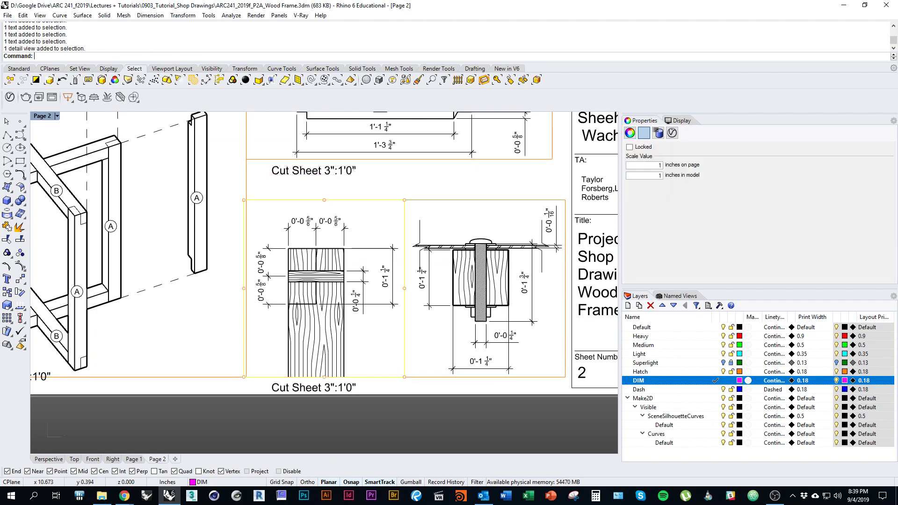
shift+click(440, 377)
right_drag(426, 351, 409, 383)
mouse_move(468, 411)
mouse_down()
mouse_move(469, 385)
mouse_move(468, 410)
mouse_up()
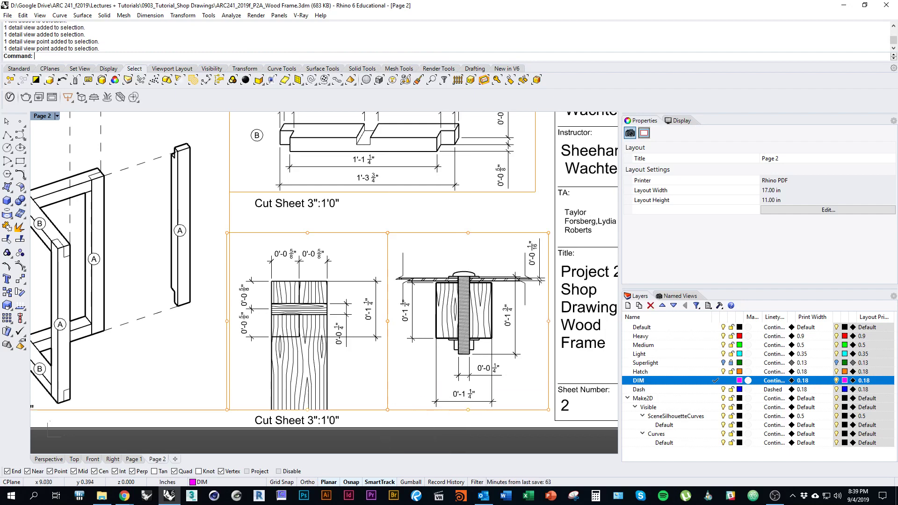
drag(307, 411, 347, 376)
key(Escape)
Move the lower Cut Sheet label up so that it aligns horizontally with the Axonometric label.
right_drag(305, 418, 436, 386)
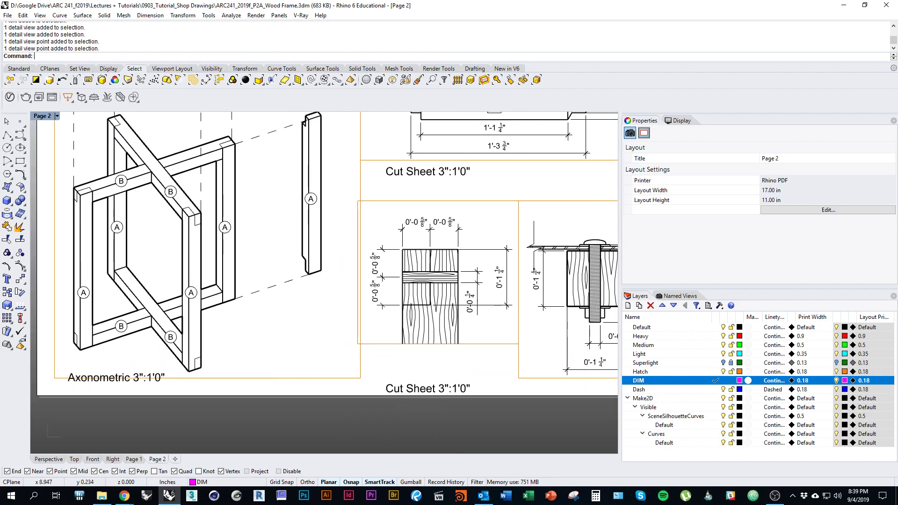
click(435, 388)
text(M)
key(Return)
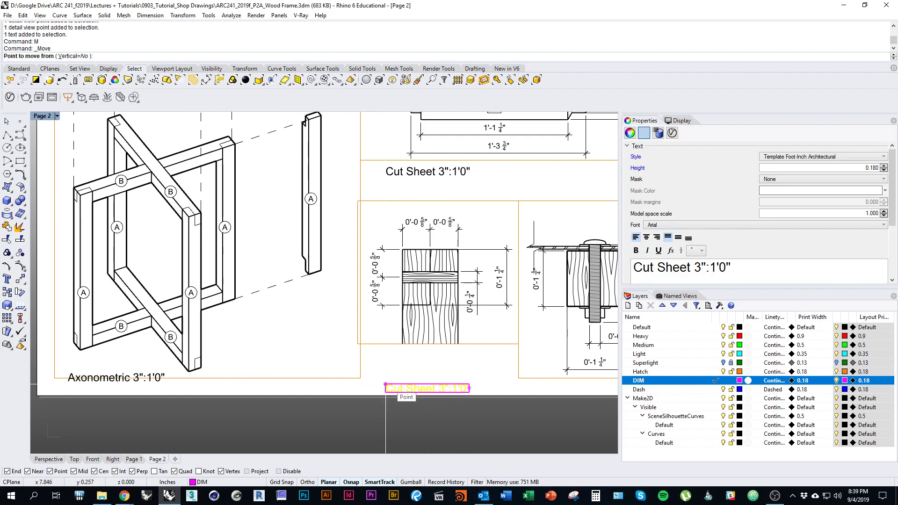
click(386, 384)
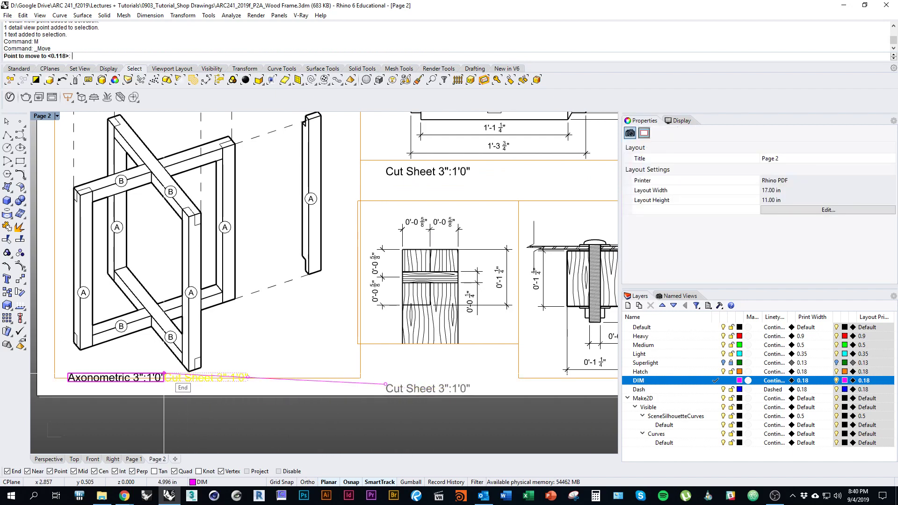
click(386, 373)
key(Escape)
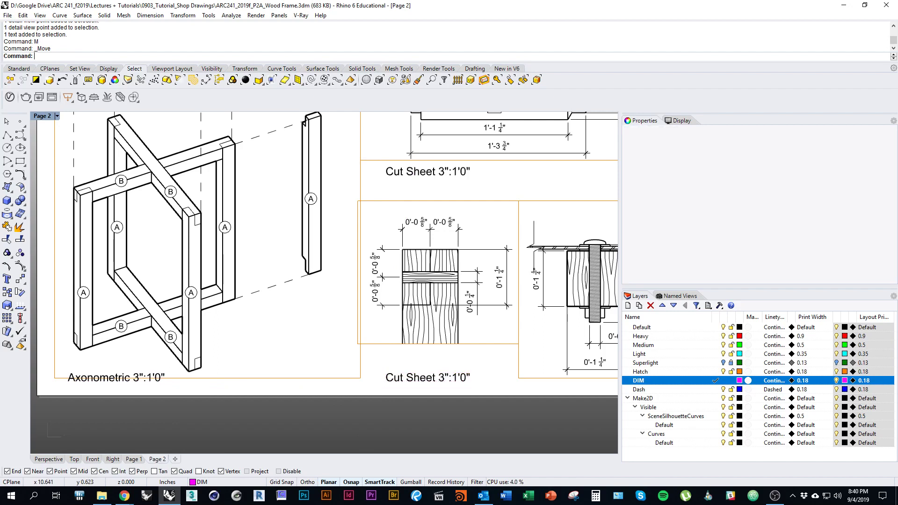
Change the label beneath the joint details to Connection Details 1/2":1".
right_drag(432, 372, 353, 387)
double_click(349, 392)
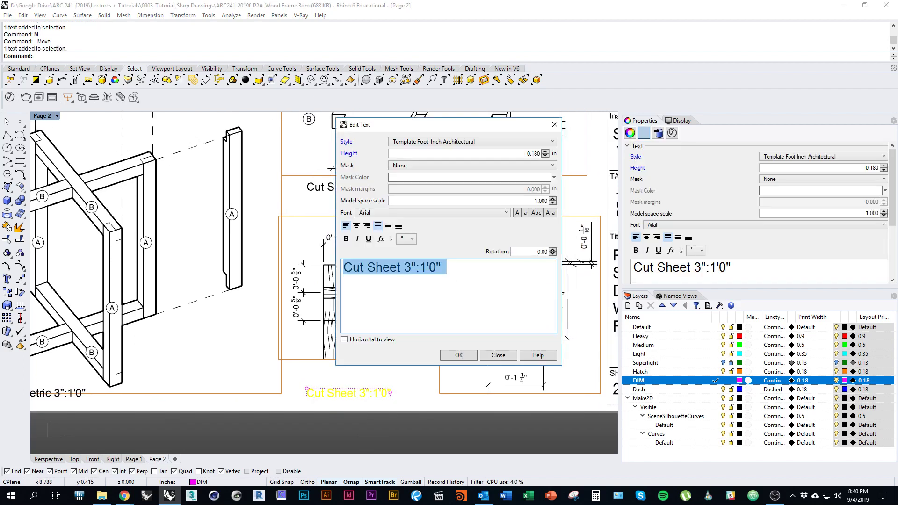
drag(403, 268, 344, 268)
text(De)
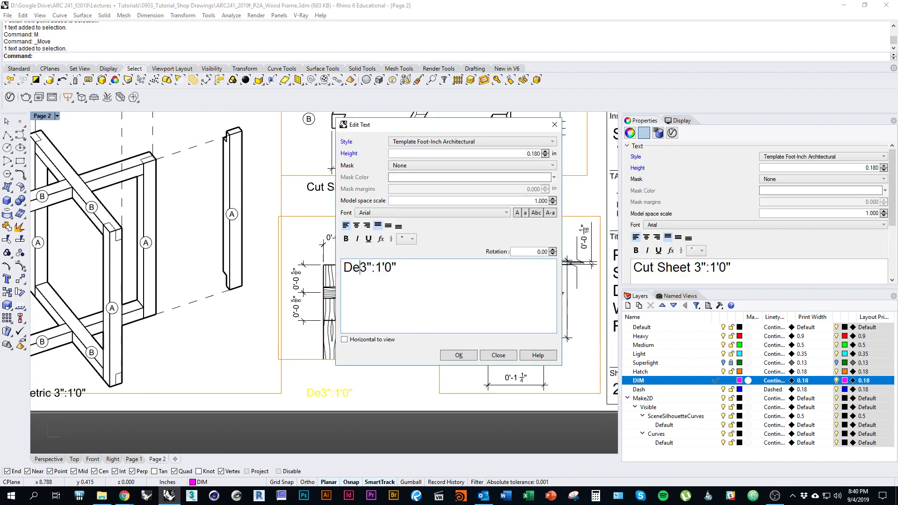
text(tail)
key(BackSpace)
key(BackSpace)
key(BackSpace)
key(BackSpace)
key(BackSpace)
key(BackSpace)
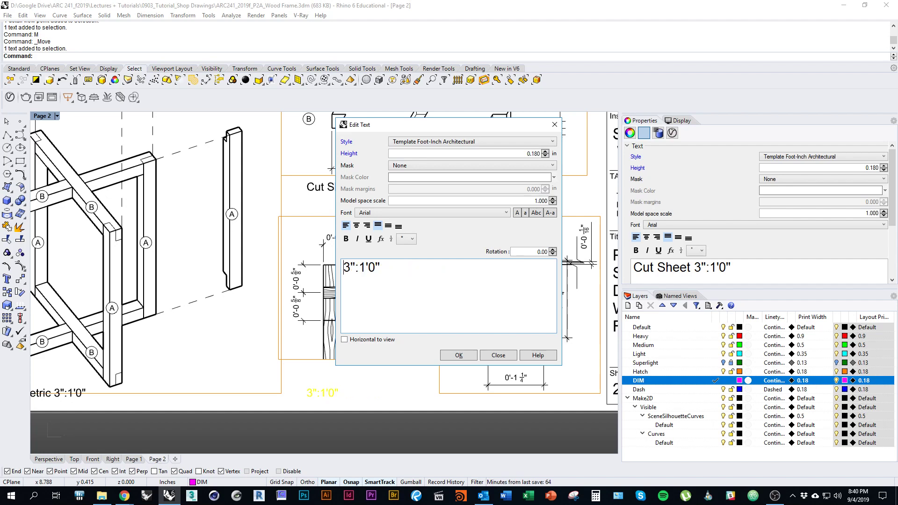
text(Connection)
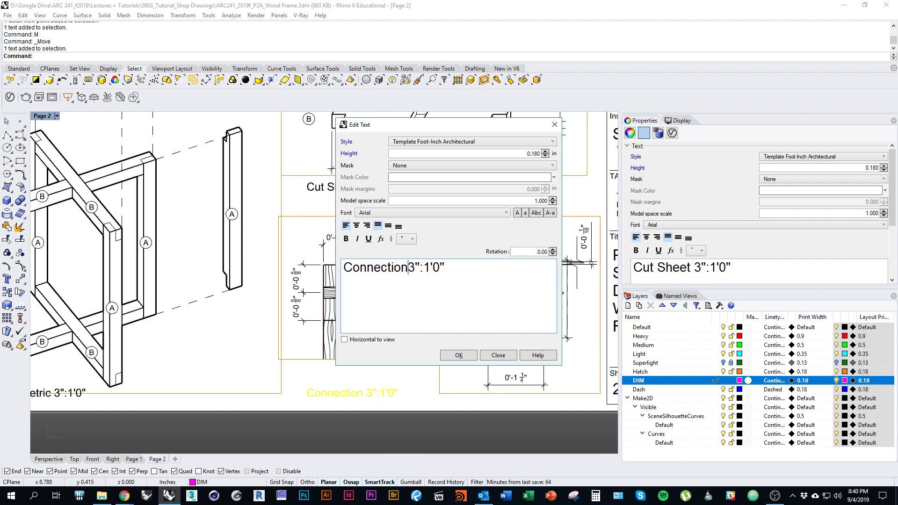
text( Details 1/2)
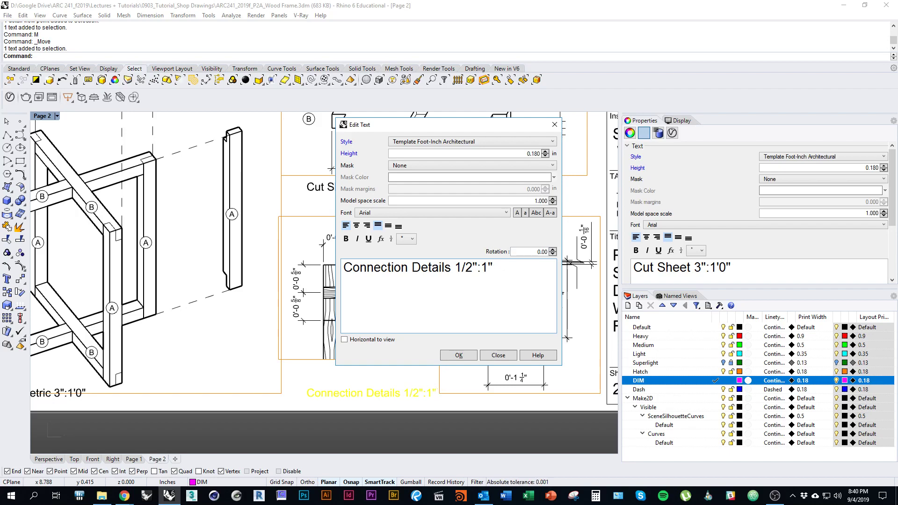
click(459, 356)
click(472, 437)
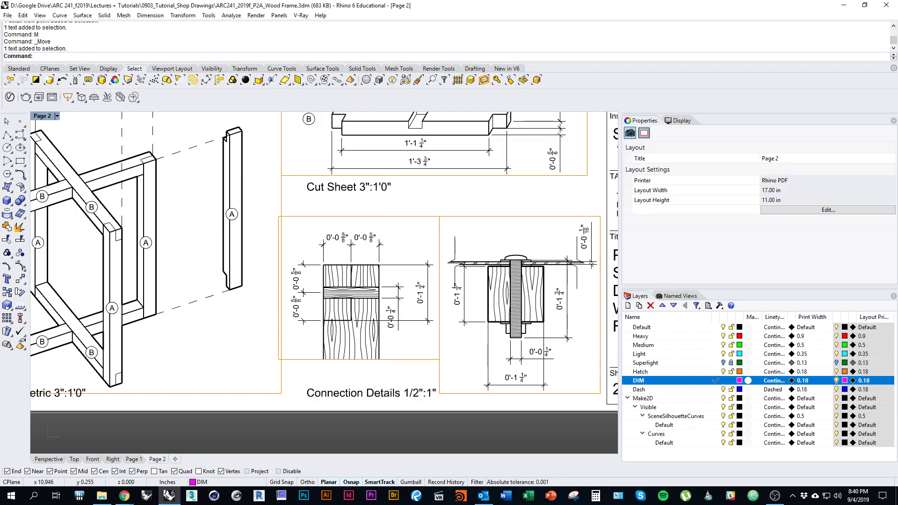
Review the complete layouts of Page 2 and Page 1 with their view labels.
scroll(446, 401, down, 3)
right_drag(445, 400, 448, 469)
scroll(425, 378, down, 3)
right_drag(425, 378, 289, 404)
scroll(461, 377, up, 2)
scroll(438, 353, down, 1)
click(134, 459)
scroll(289, 404, down, 2)
scroll(326, 331, up, 1)
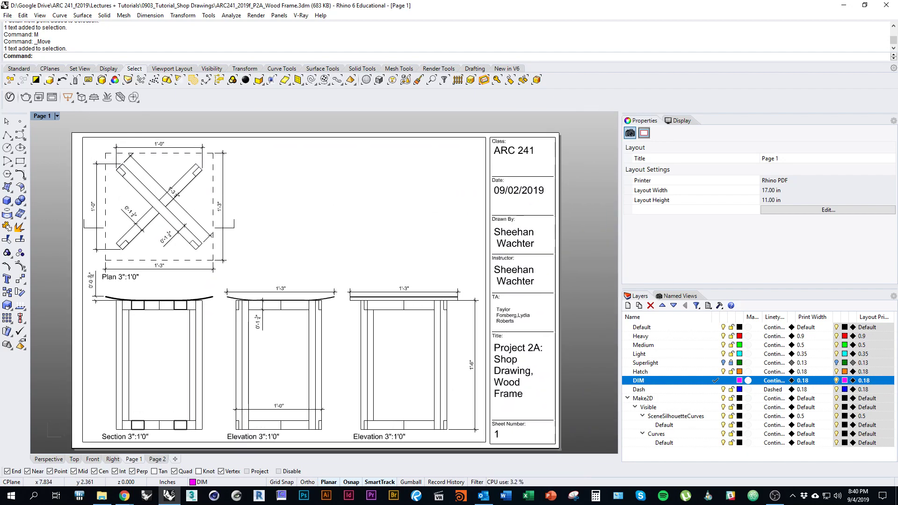
key(ctrl+p)
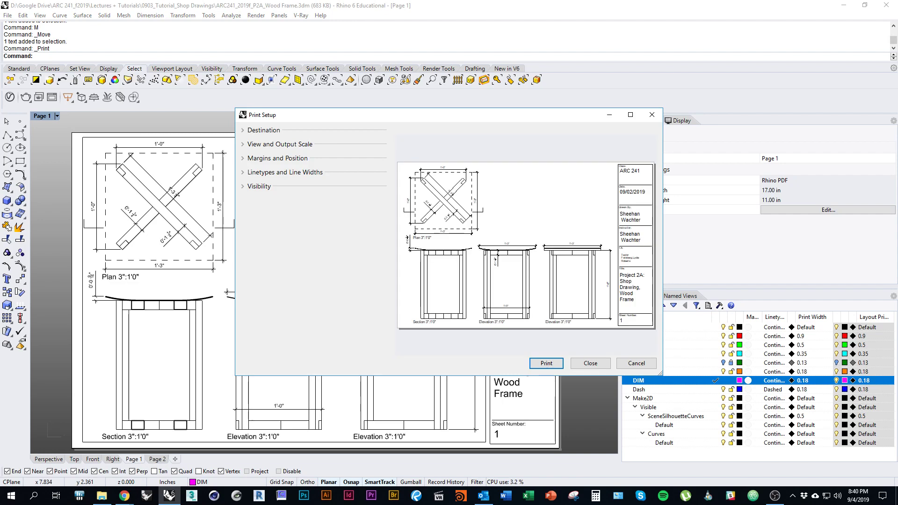
click(263, 130)
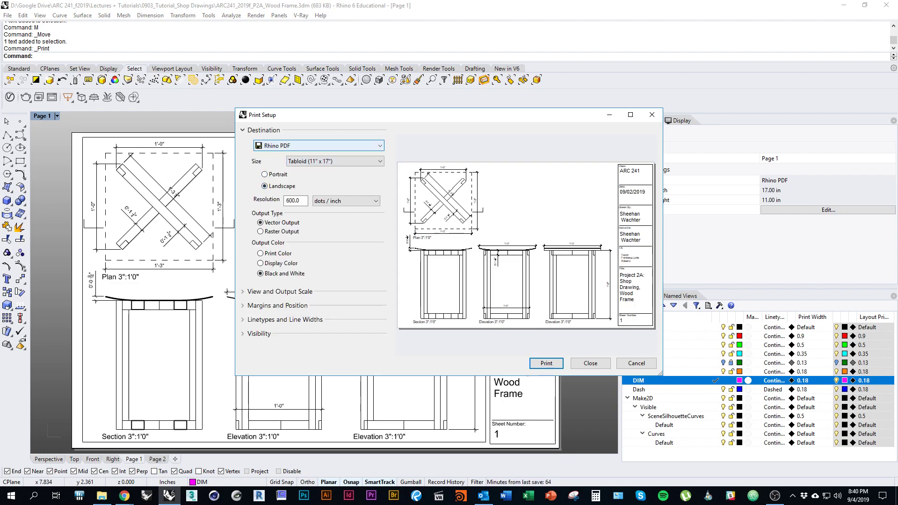
click(652, 115)
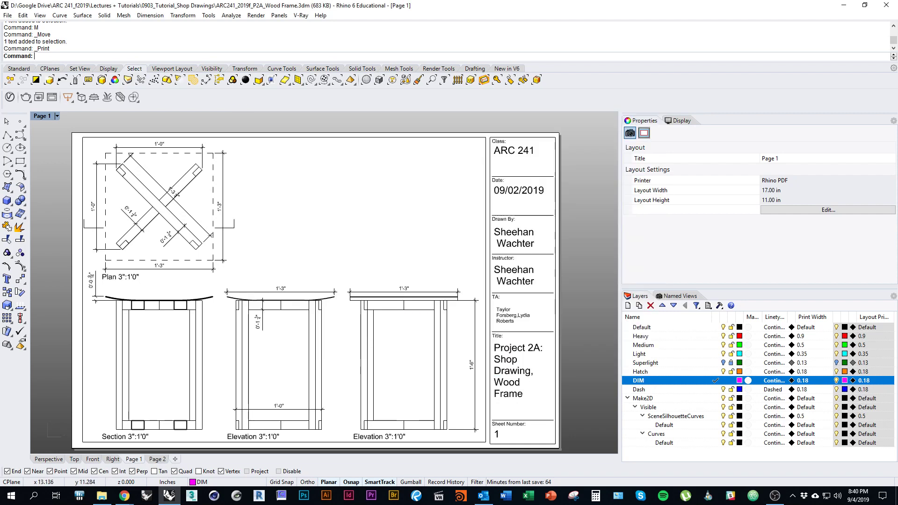
Set up the print job to include all layouts and preview both pages.
key(ctrl+p)
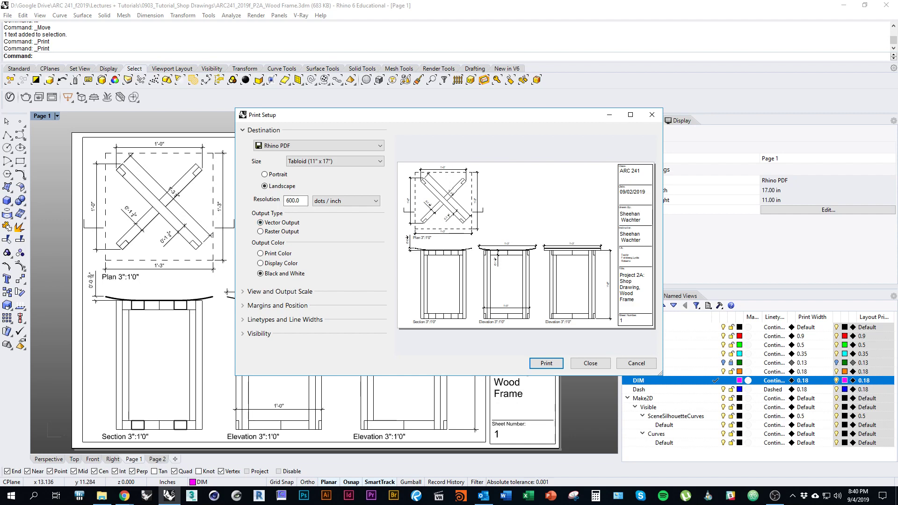
click(276, 291)
drag(387, 224, 387, 296)
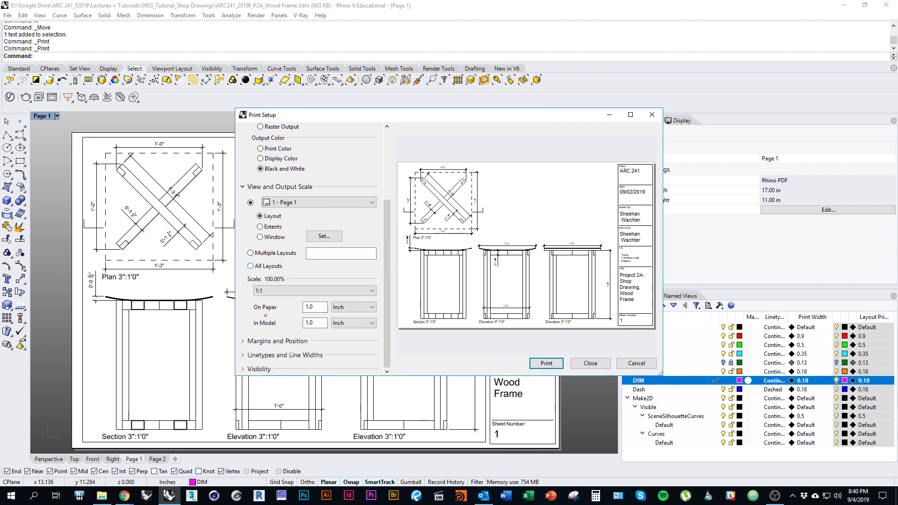
click(250, 266)
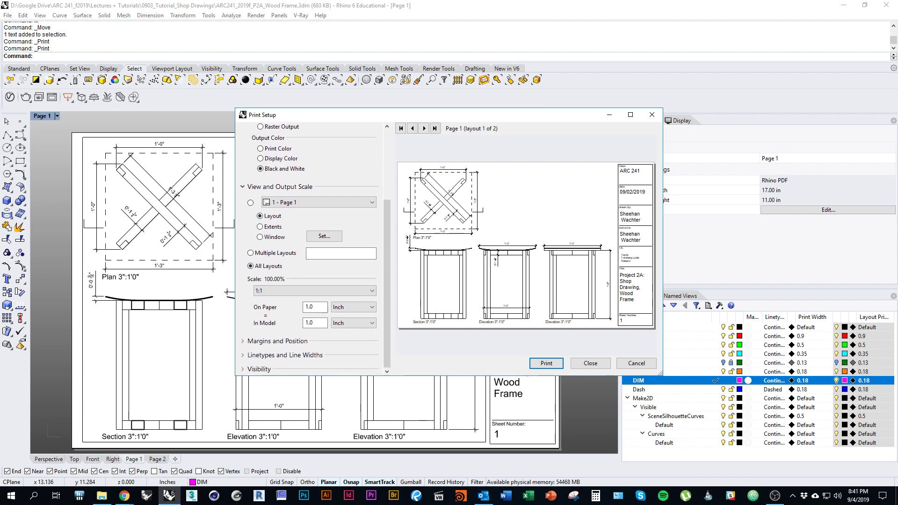
click(424, 128)
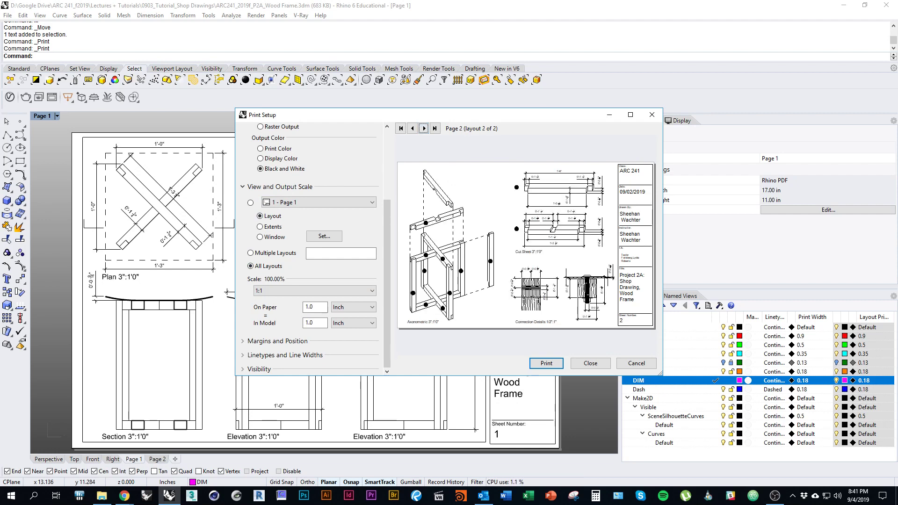
click(413, 129)
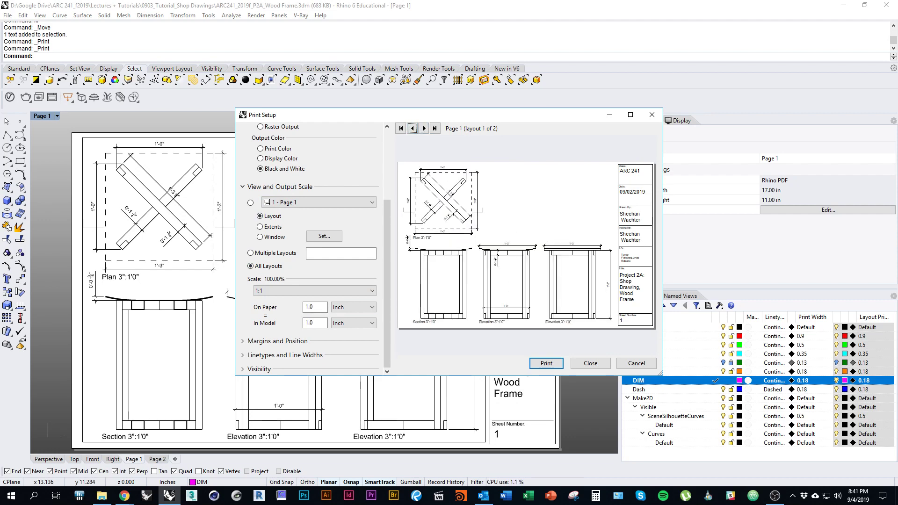
Set the print job's output color to Print Color.
drag(388, 286, 388, 239)
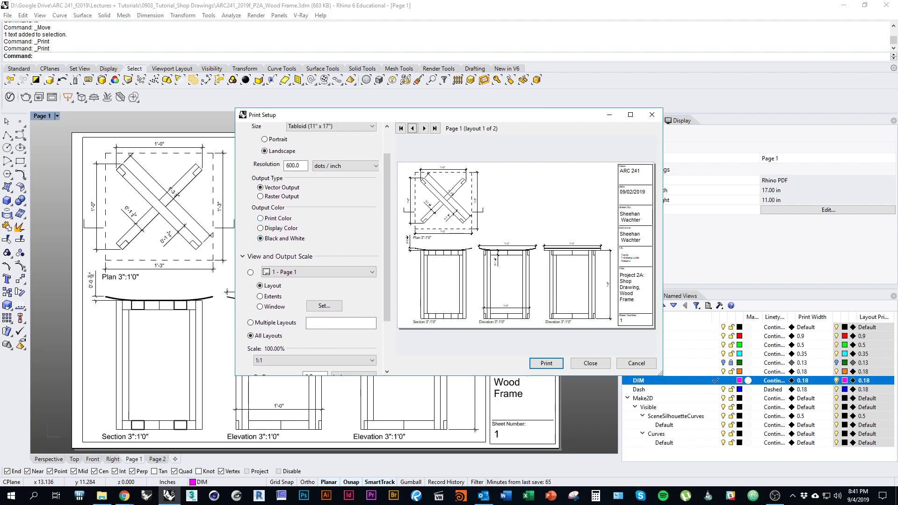
click(260, 218)
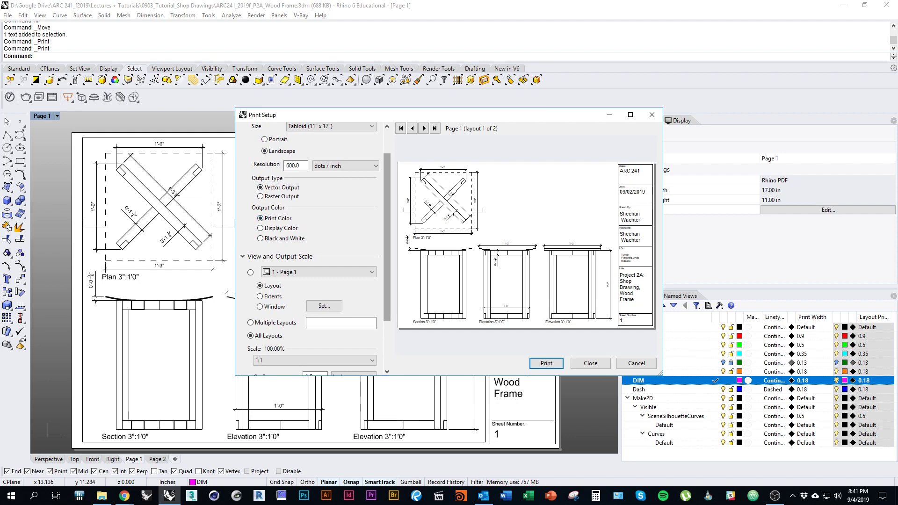
Examine the print setup's view and output scale options, followed by its linetype and line width settings.
scroll(353, 322, down, 3)
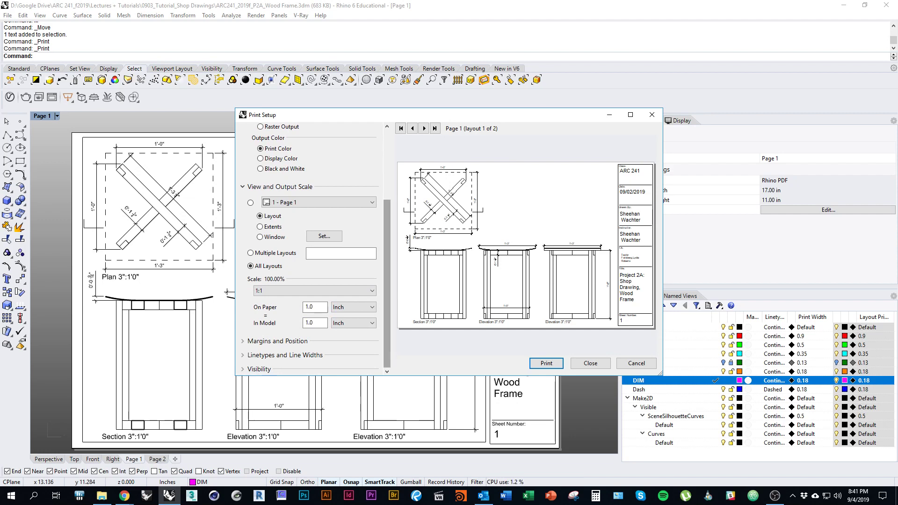
scroll(311, 248, up, 3)
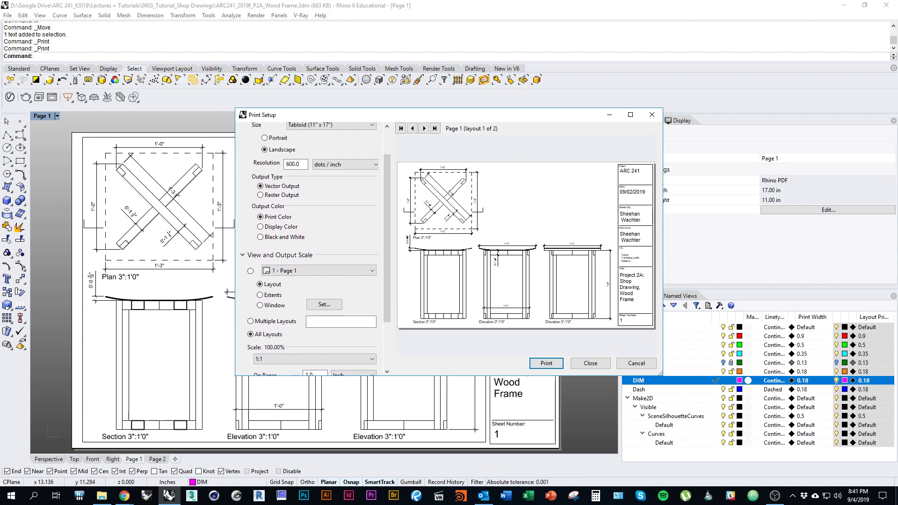
click(280, 256)
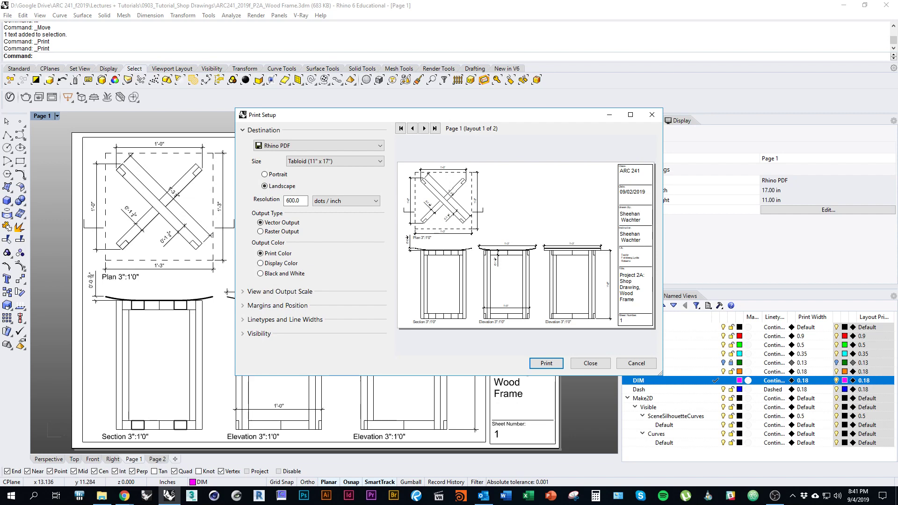
click(285, 320)
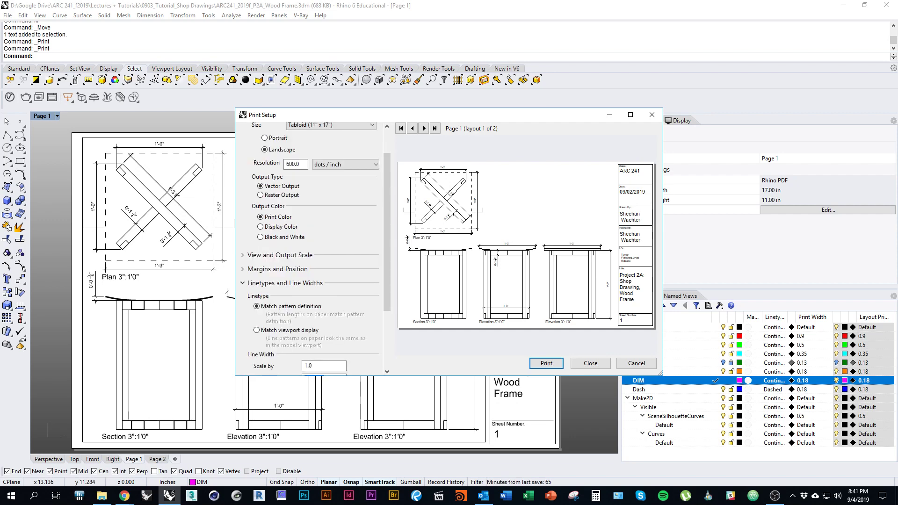
scroll(313, 248, down, 4)
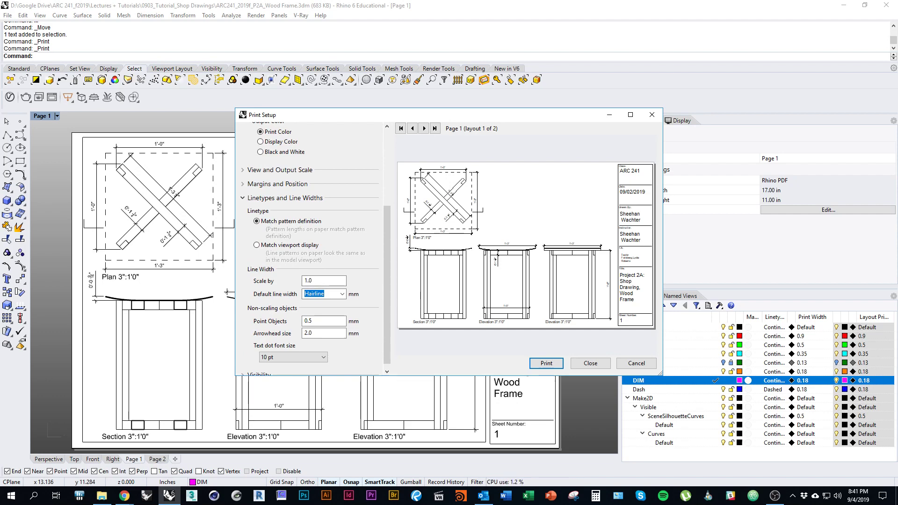
click(314, 280)
scroll(314, 248, up, 2)
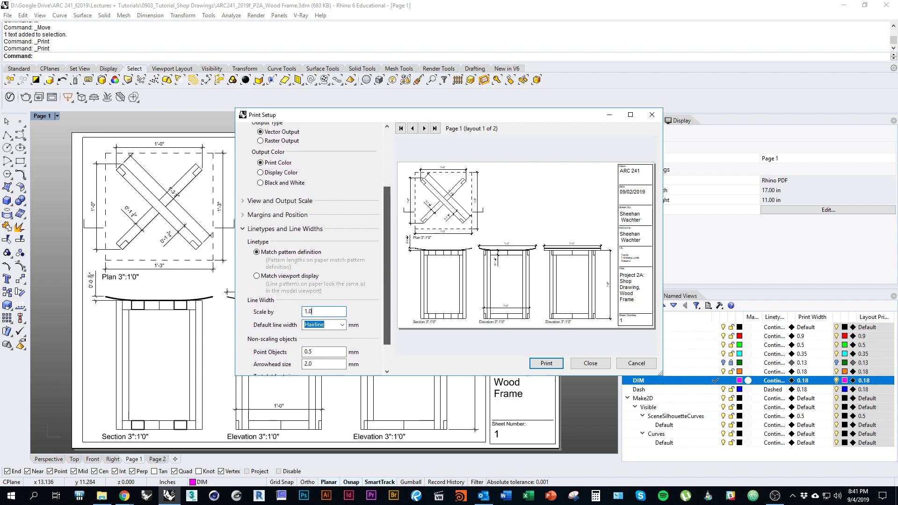
scroll(314, 248, up, 3)
click(243, 249)
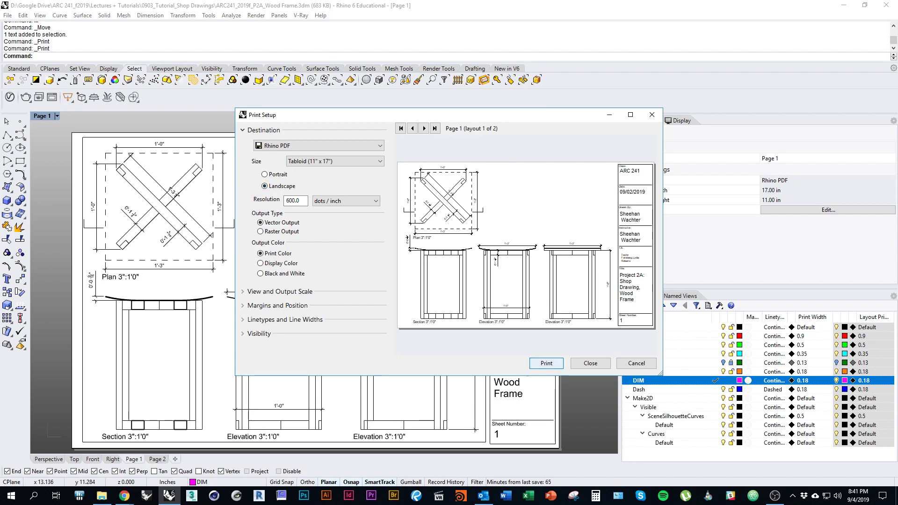
Choose Rhino PDF as the print destination and close the print setup without printing.
click(319, 146)
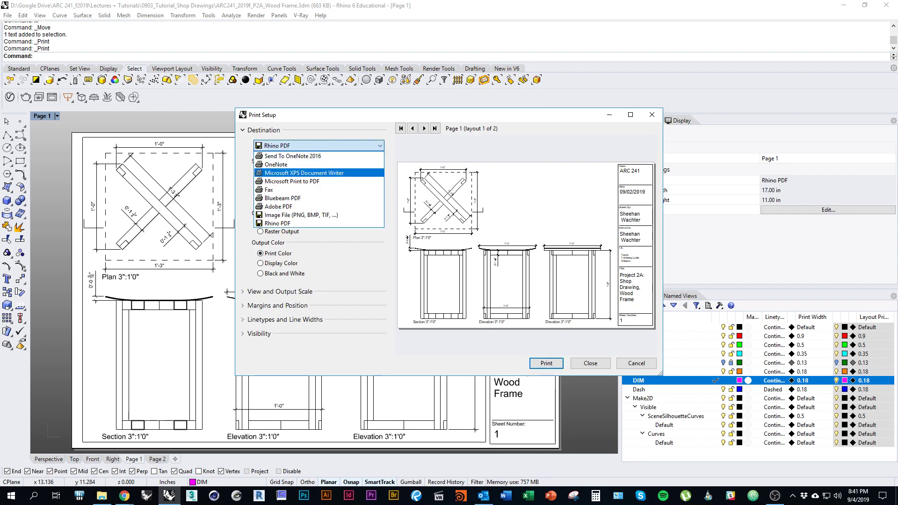
click(300, 224)
click(590, 364)
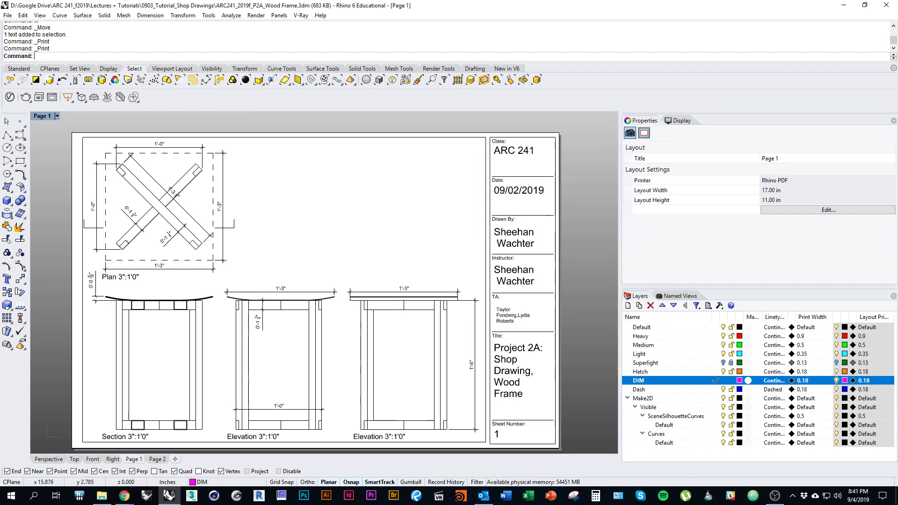
Look over the Page 1 layout and switch to the Page 2 layout.
right_drag(408, 272, 426, 264)
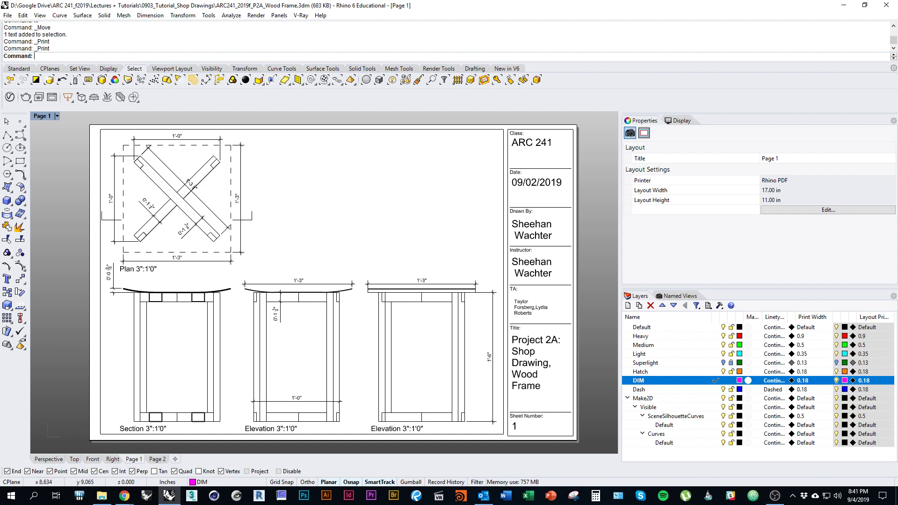
click(157, 459)
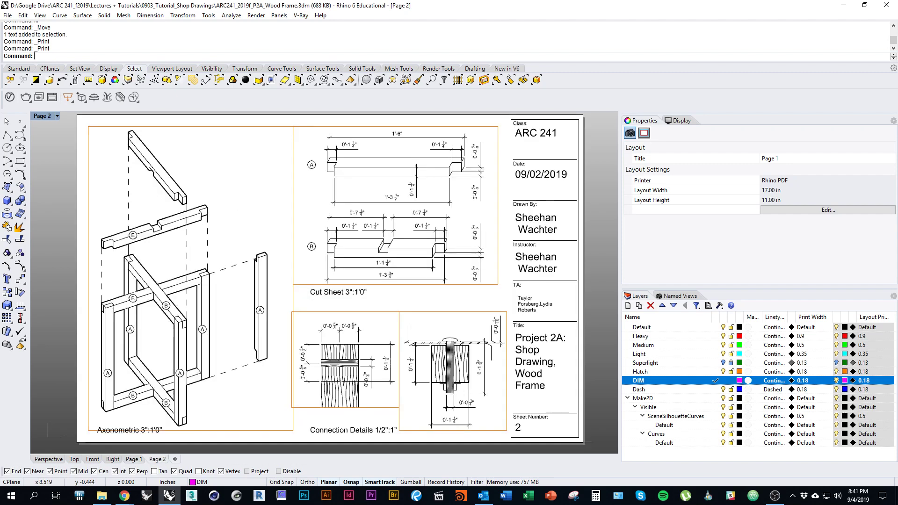